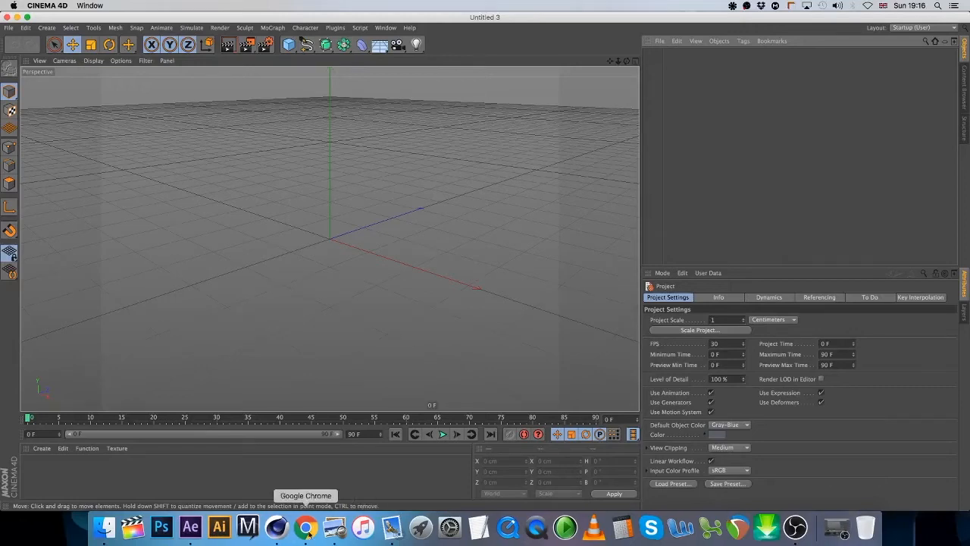
Bring up the comic page secemp322.jpg in Preview and enlarge its window to show all four panels
click(333, 528)
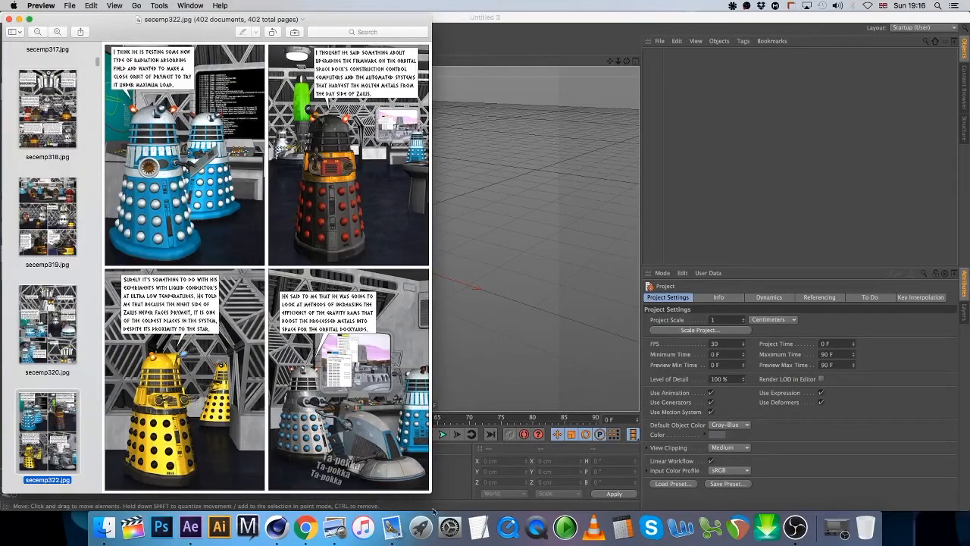
drag(422, 491, 634, 511)
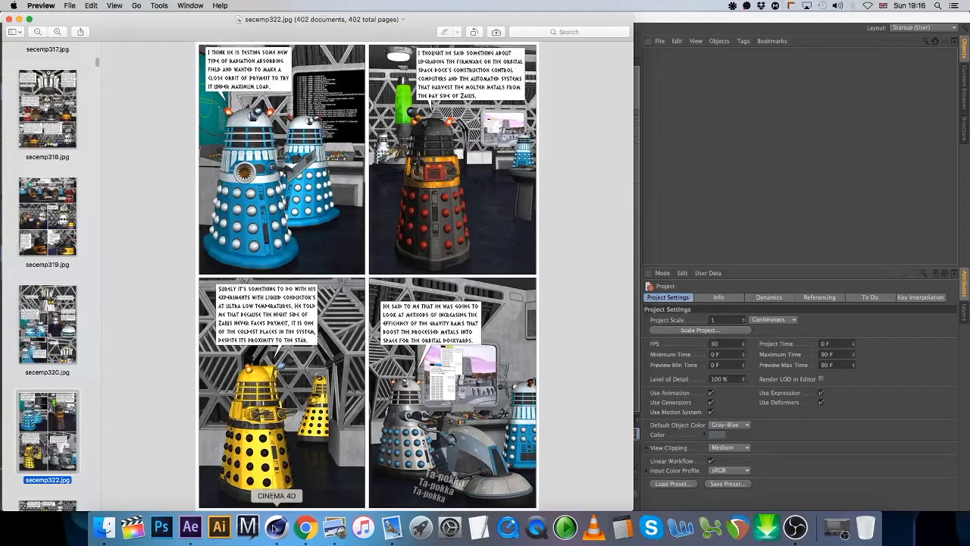
Open the recent document Second Empire Shot List.docx in Word, place it beside the comic page, and close the blank document
click(680, 527)
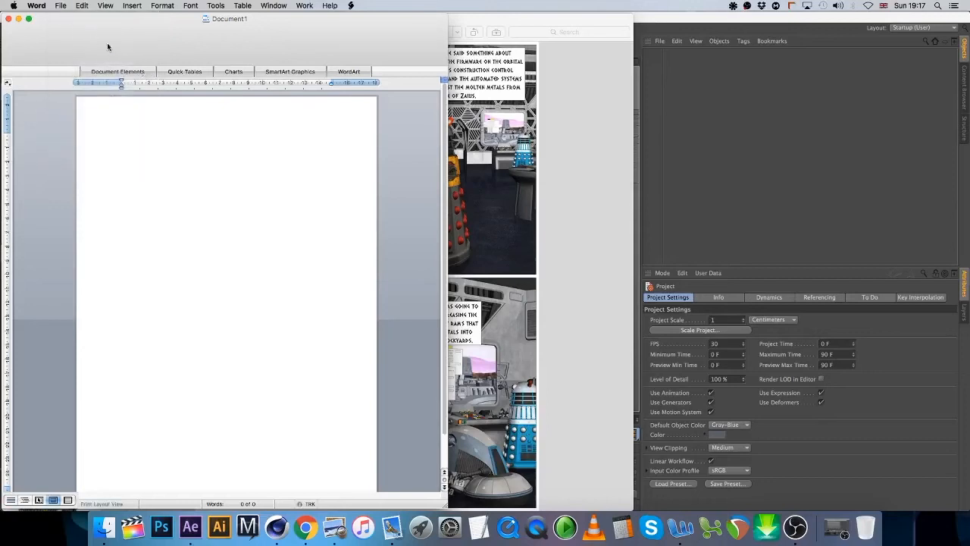
click(60, 6)
mouse_move(106, 54)
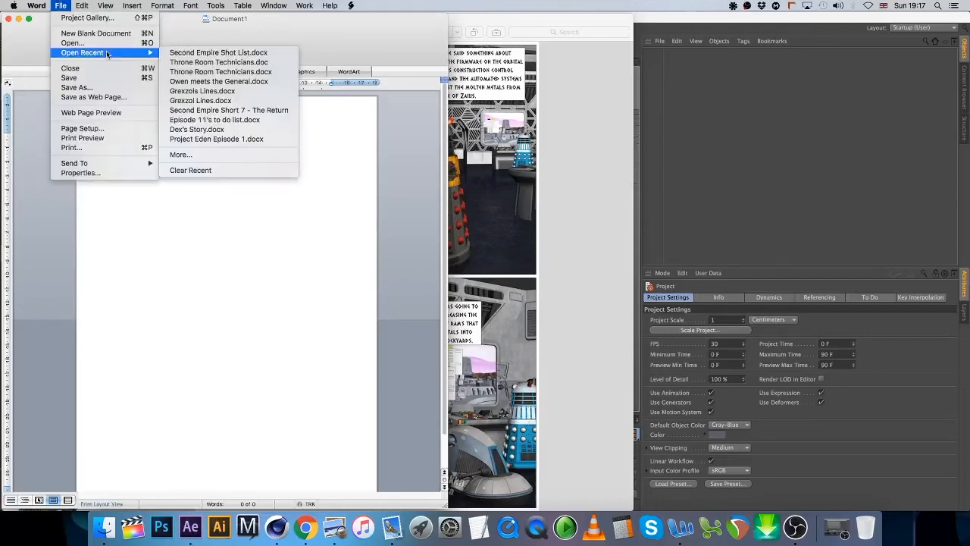
click(201, 53)
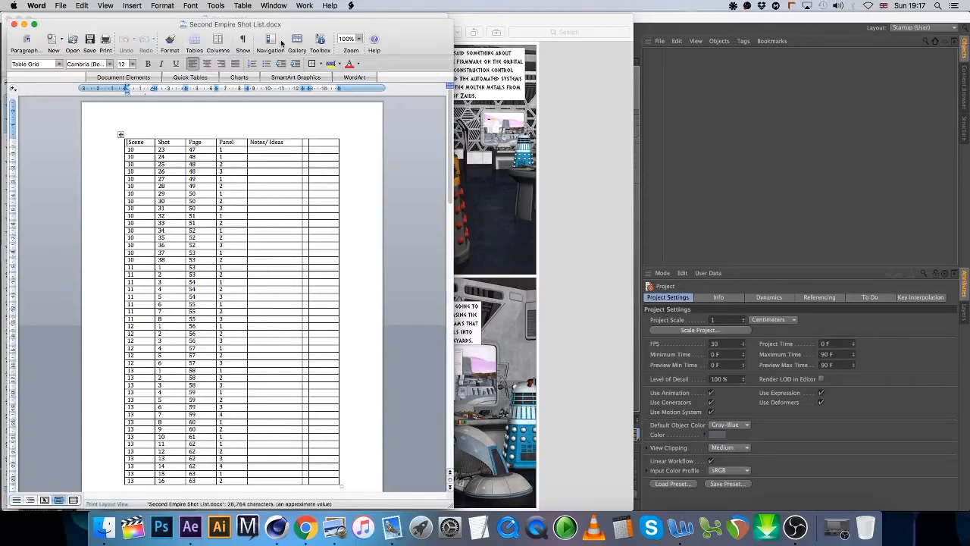
drag(213, 24, 245, 31)
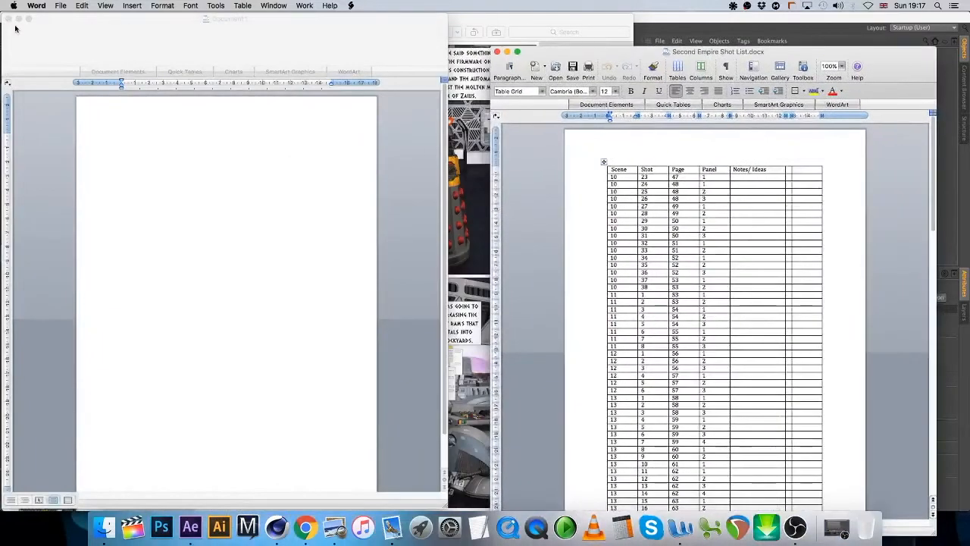
click(6, 19)
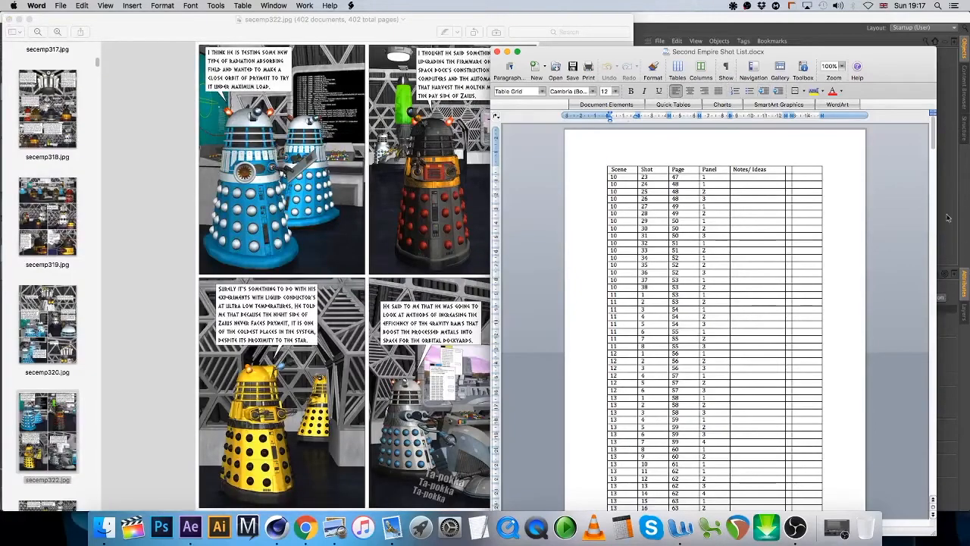
Find the scene 60 shots for comic page 322 in the shot list table
drag(934, 135, 932, 498)
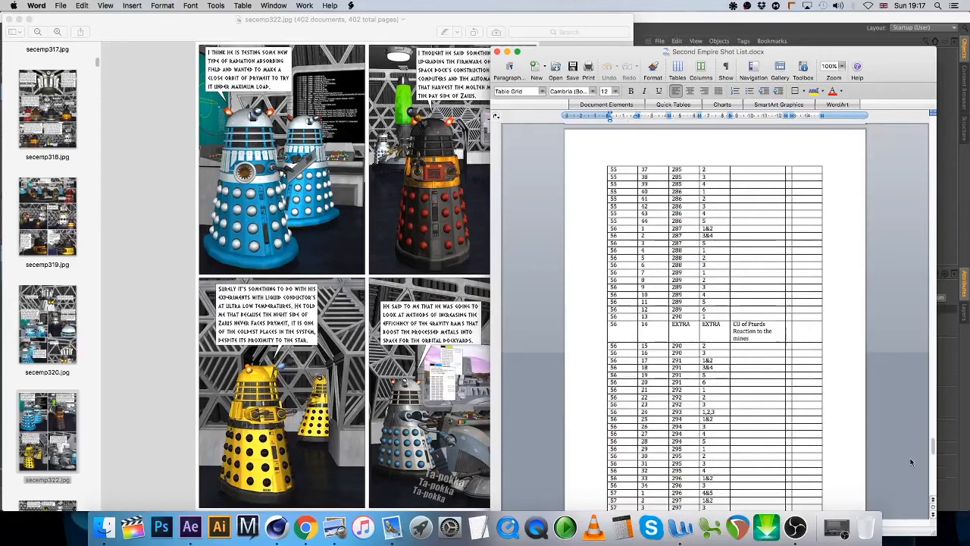
scroll(847, 346, down, 2)
scroll(847, 346, down, 15)
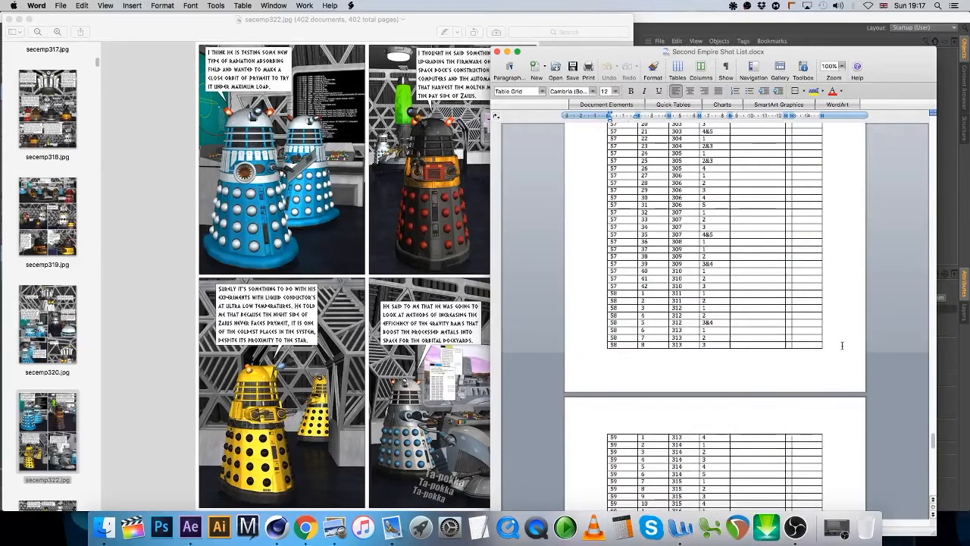
scroll(840, 340, down, 3)
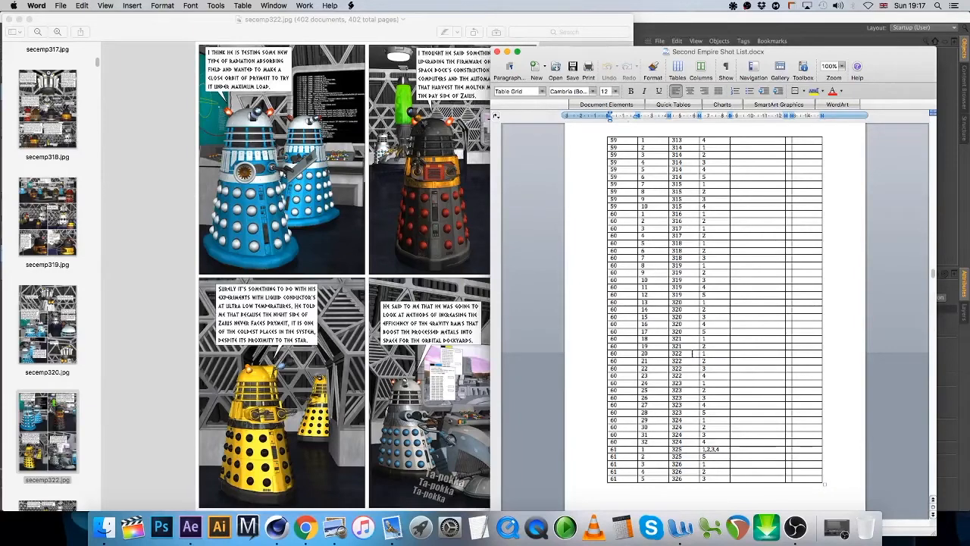
Switch to Cinema 4D and open the recent file set_ziragalen_emperor_chamber.c4d
click(275, 529)
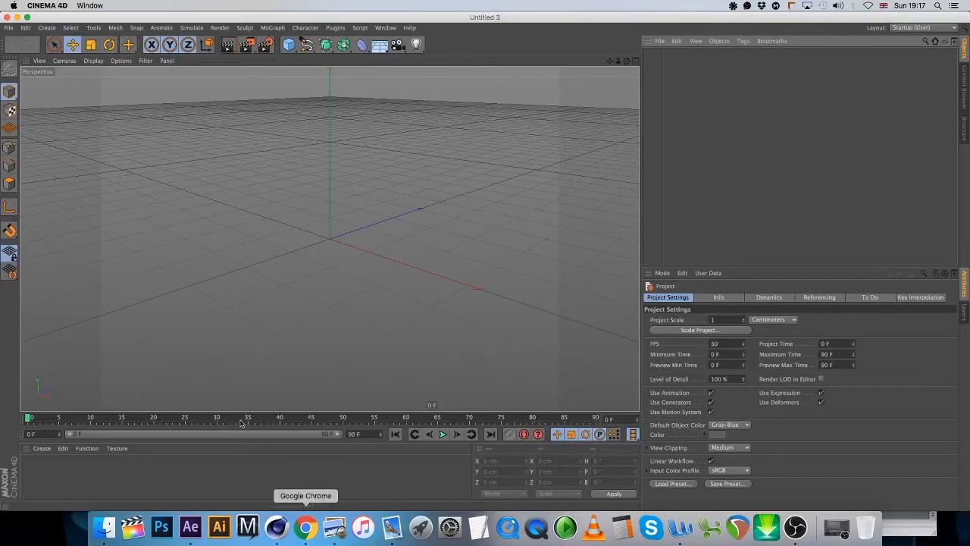
click(9, 28)
mouse_move(79, 203)
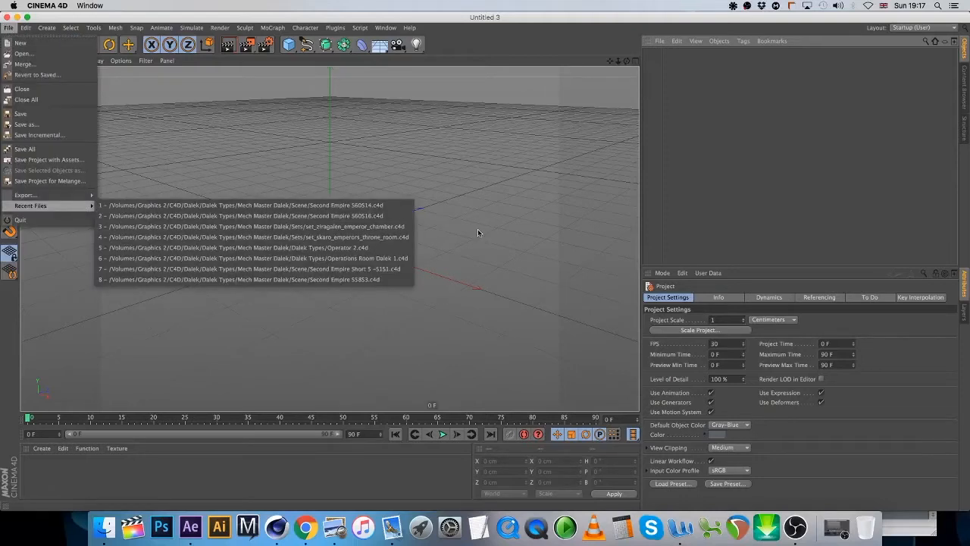
click(397, 227)
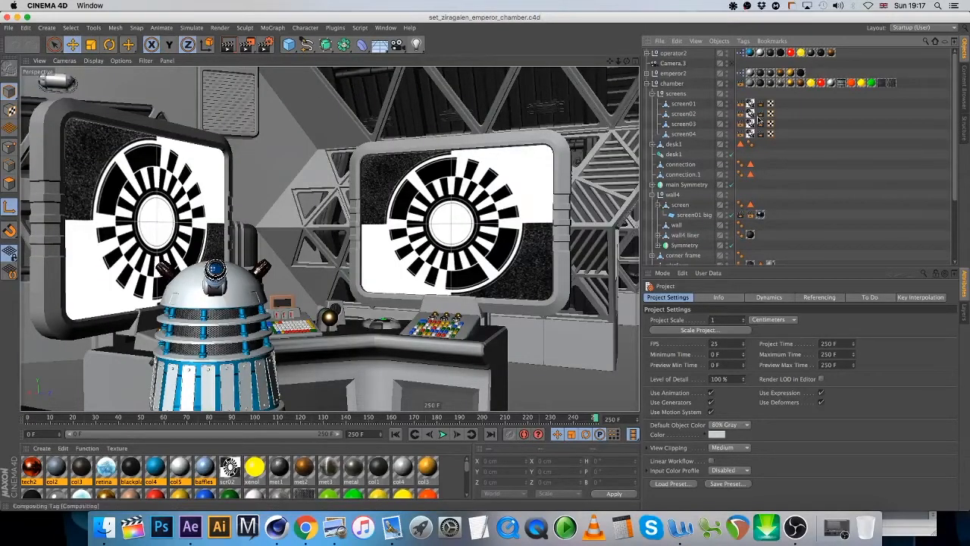
Collapse the chamber hierarchy, select the second Camera object, and orbit the view around the console
click(647, 84)
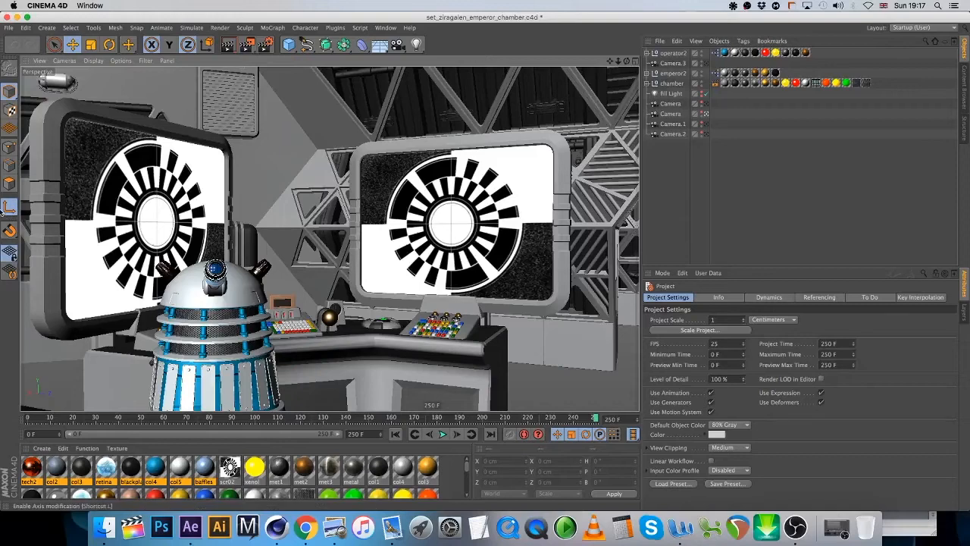
click(677, 116)
drag(627, 60, 604, 63)
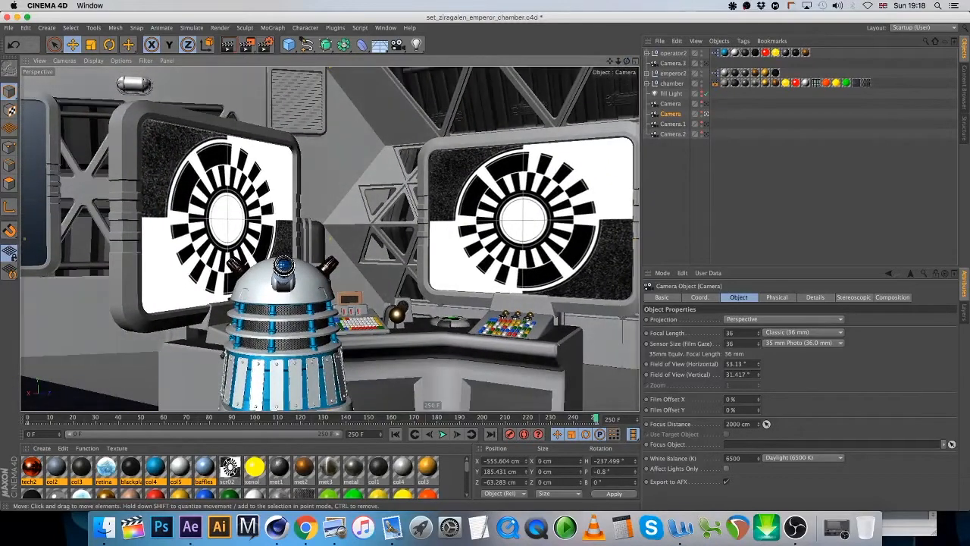
Save the chamber set as Second Empire S60S20.c4d in the Scene folder, basing the name on the S60S16 file
click(8, 27)
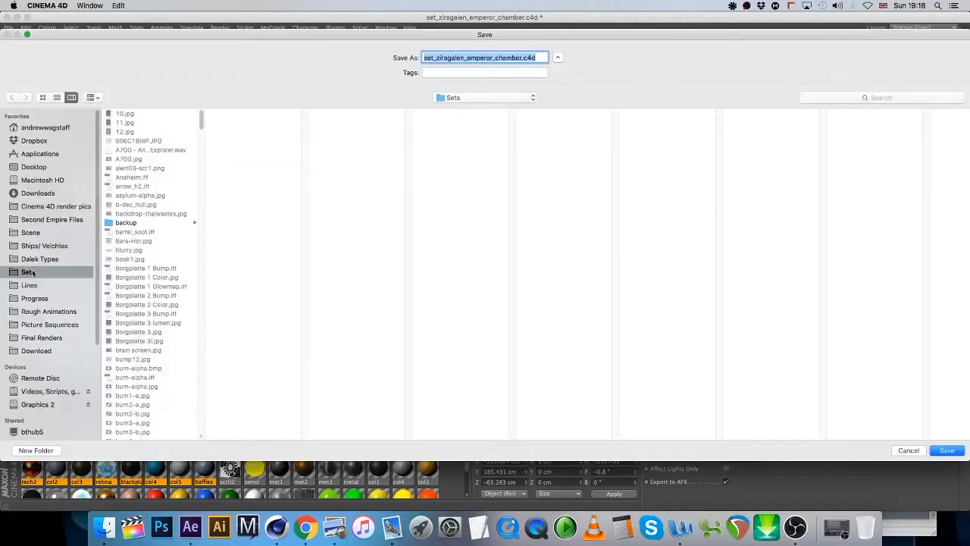
click(25, 234)
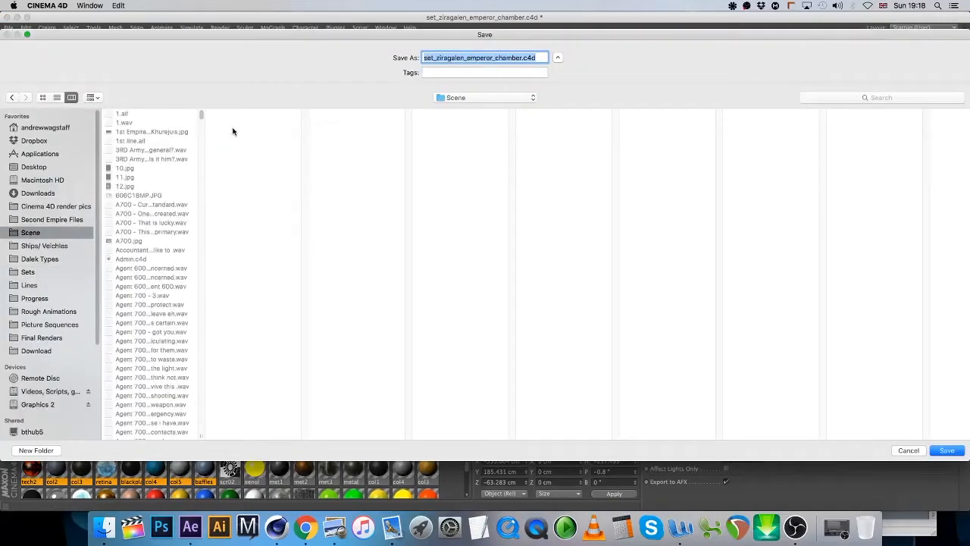
drag(203, 116, 219, 363)
scroll(232, 356, down, 10)
scroll(230, 352, down, 20)
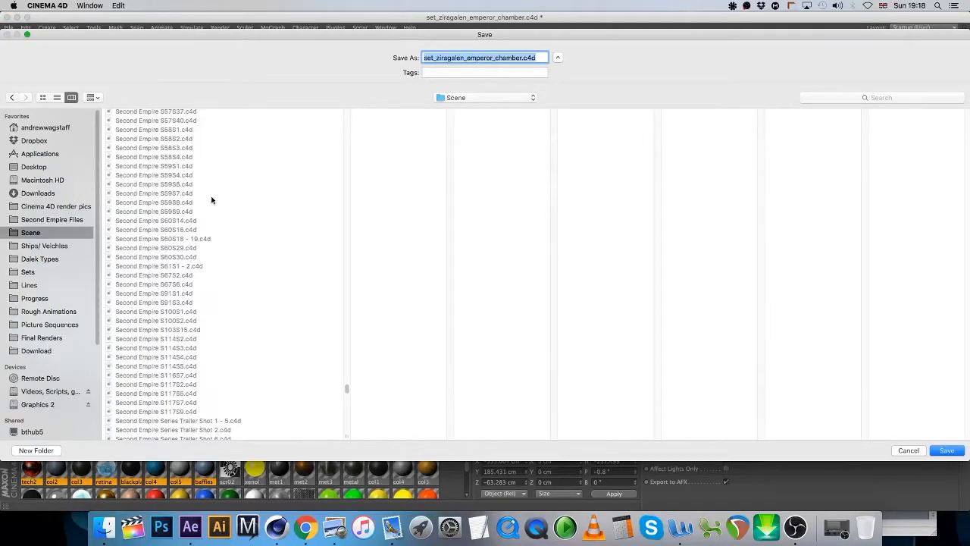
click(160, 232)
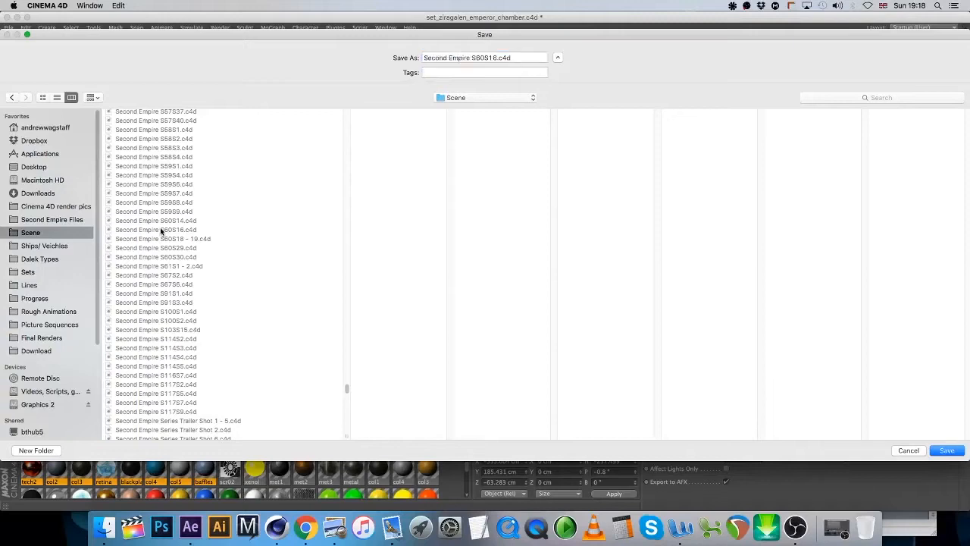
click(494, 59)
key(BackSpace)
key(Delete)
text(20)
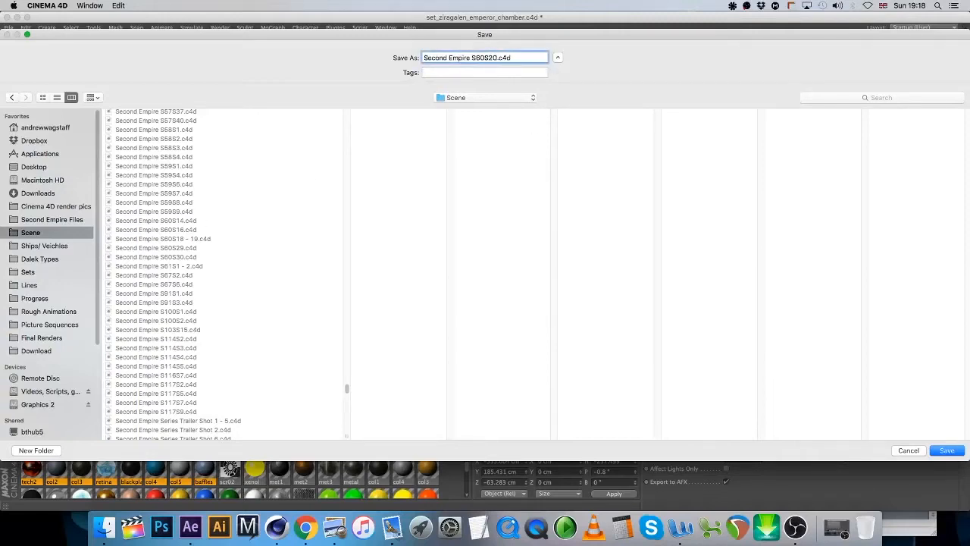
key(Return)
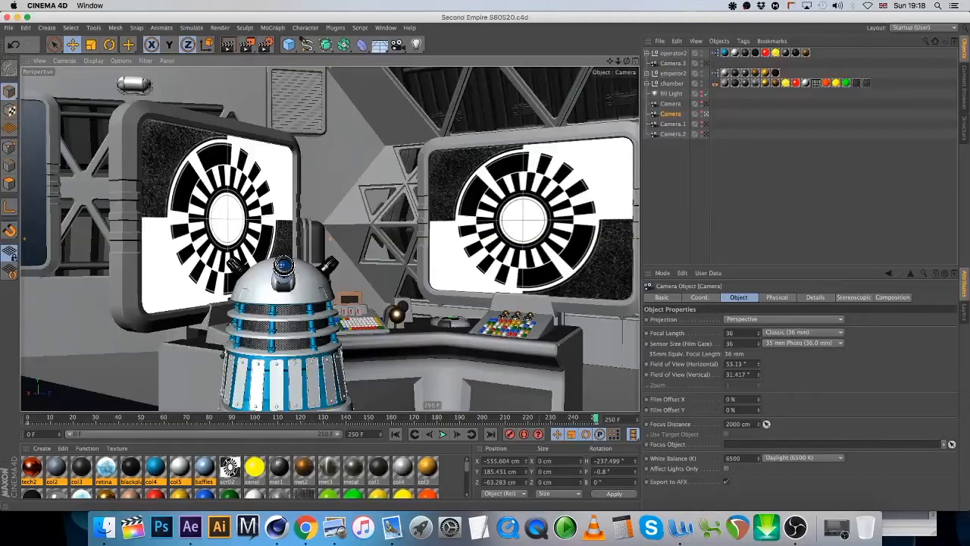
Check the comic page secemp322.jpg in Preview again and close its window
click(331, 531)
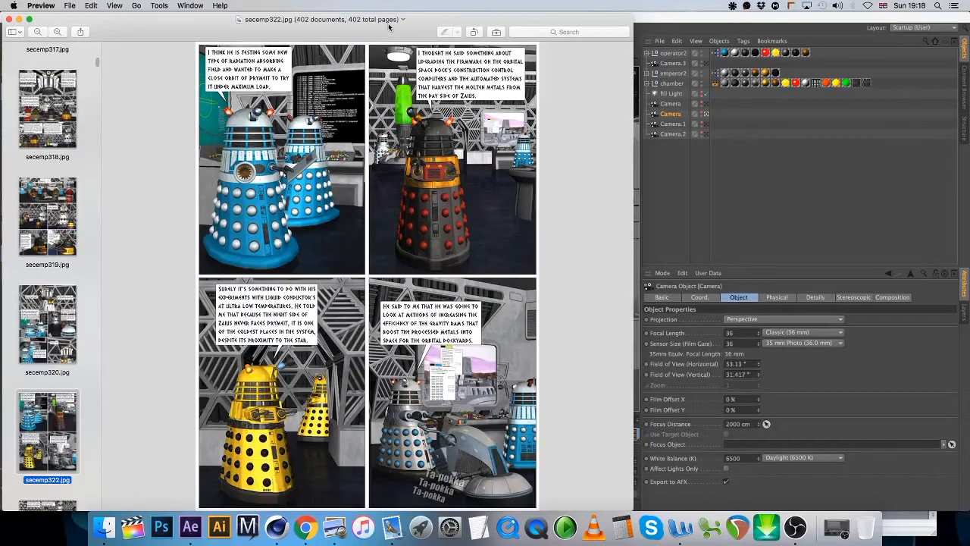
key(super+w)
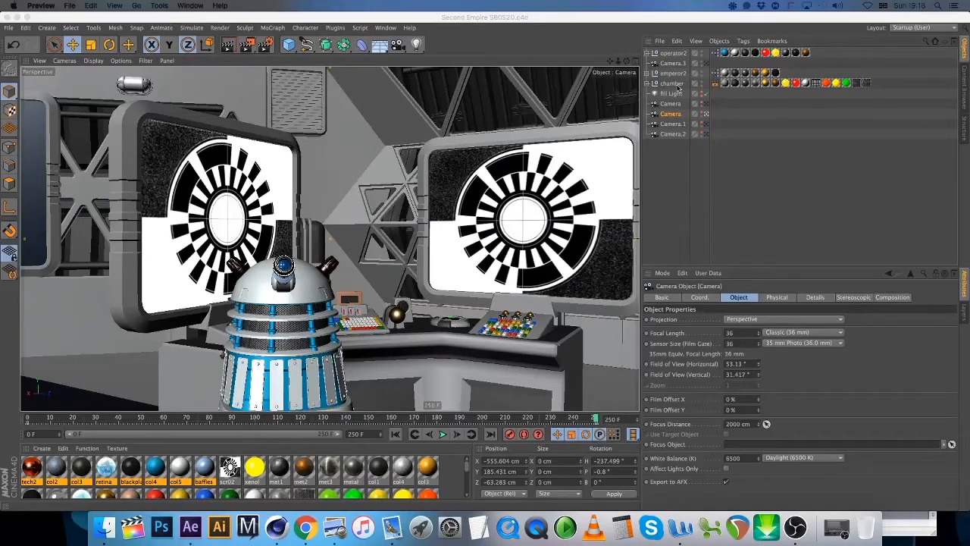
Close the current scene and open the recent file Second Empire S60S16.c4d
click(9, 28)
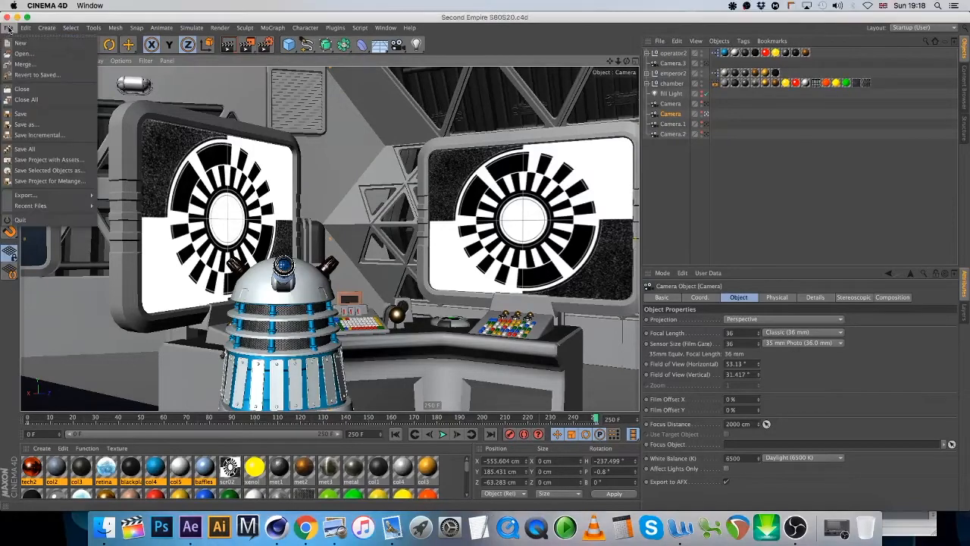
click(29, 90)
click(9, 28)
mouse_move(60, 206)
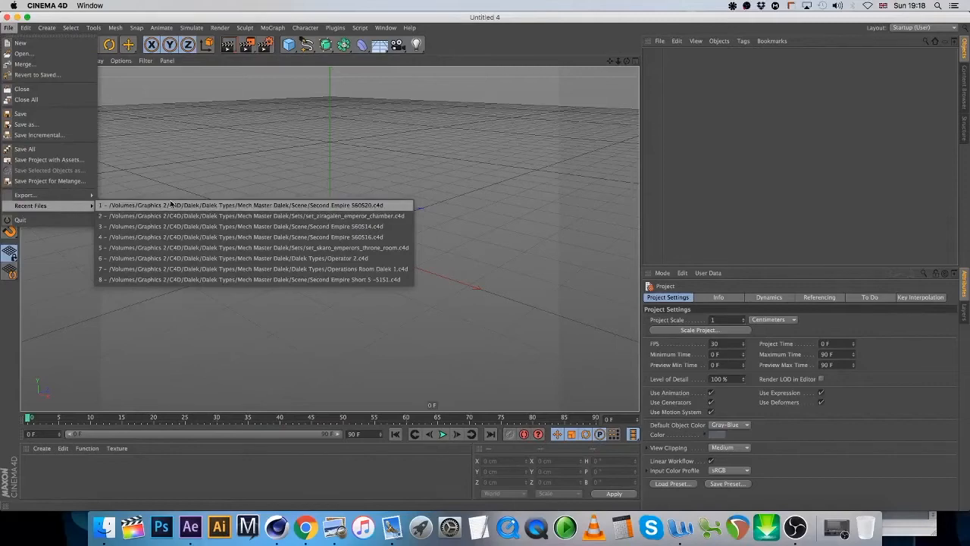
click(177, 238)
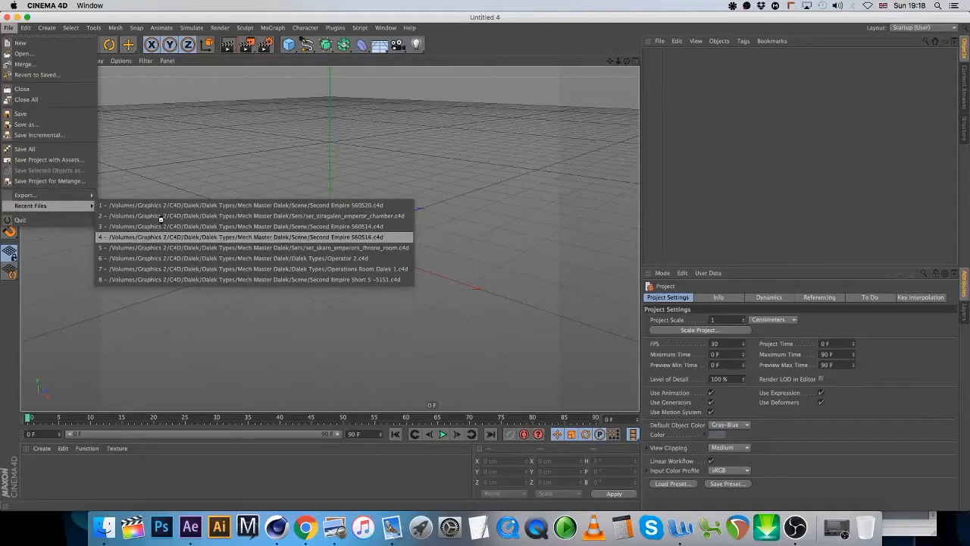
click(561, 180)
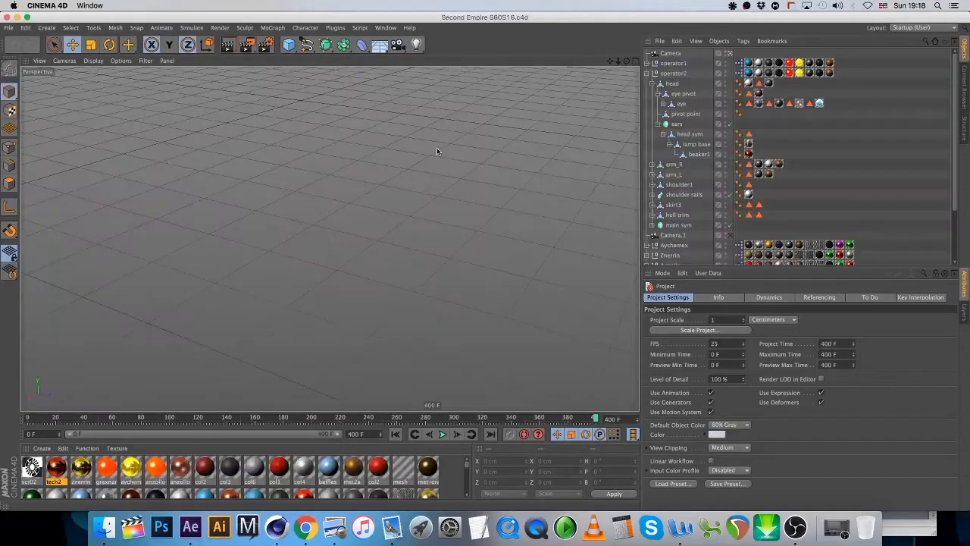
Save the scene as Second Empire S60S20.c4d in the Scene folder, replacing the existing file
click(10, 28)
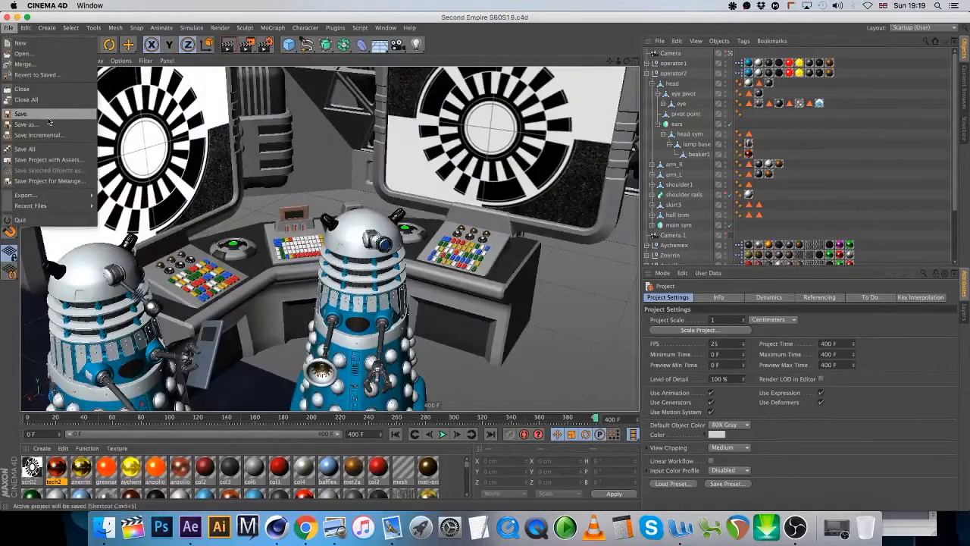
click(30, 124)
click(498, 57)
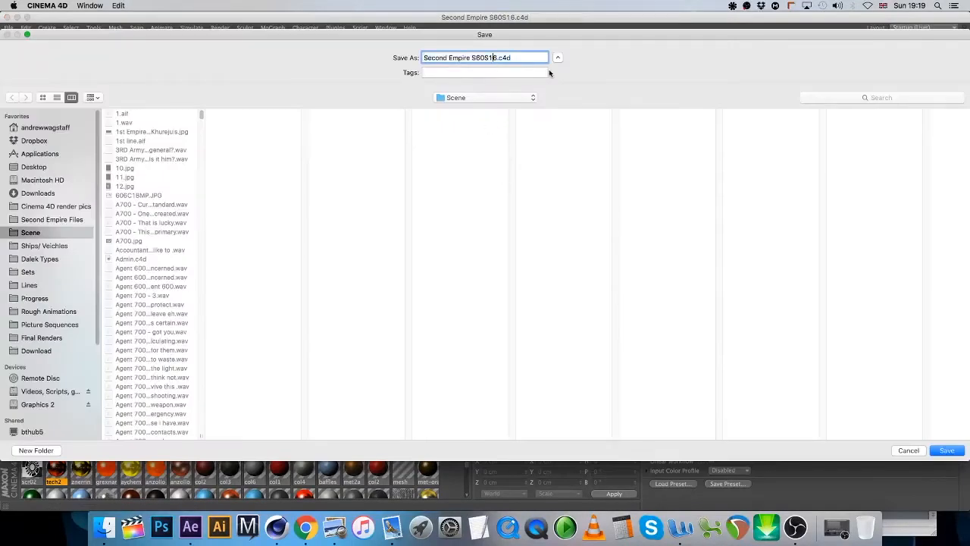
key(BackSpace)
key(BackSpace)
text(20)
key(Return)
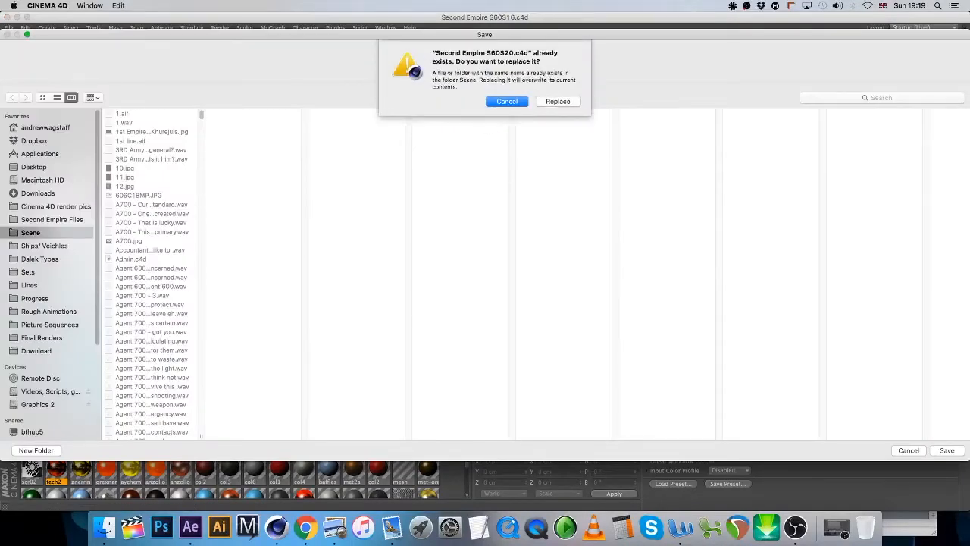
click(557, 102)
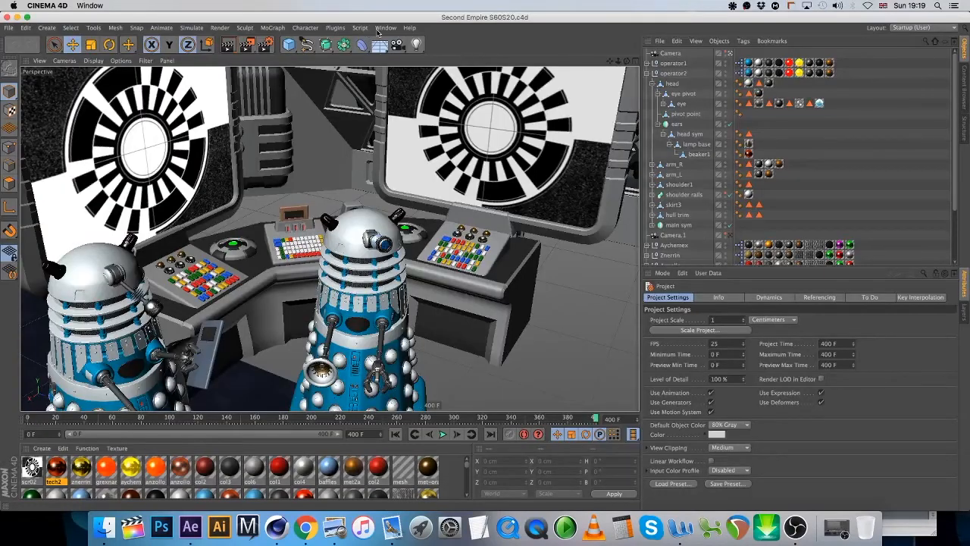
Open the Timeline and delete the animation tracks of operator1 and operator2
click(378, 30)
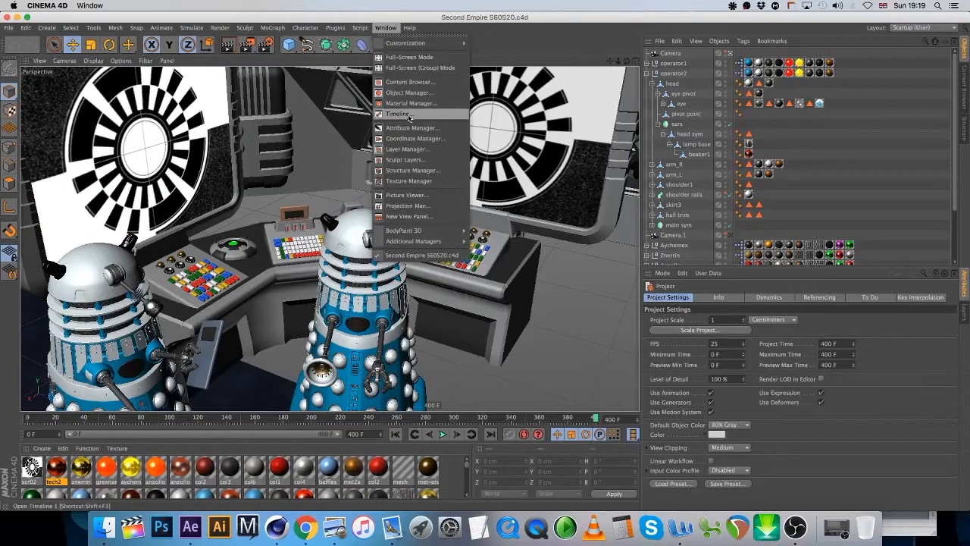
click(409, 118)
click(230, 234)
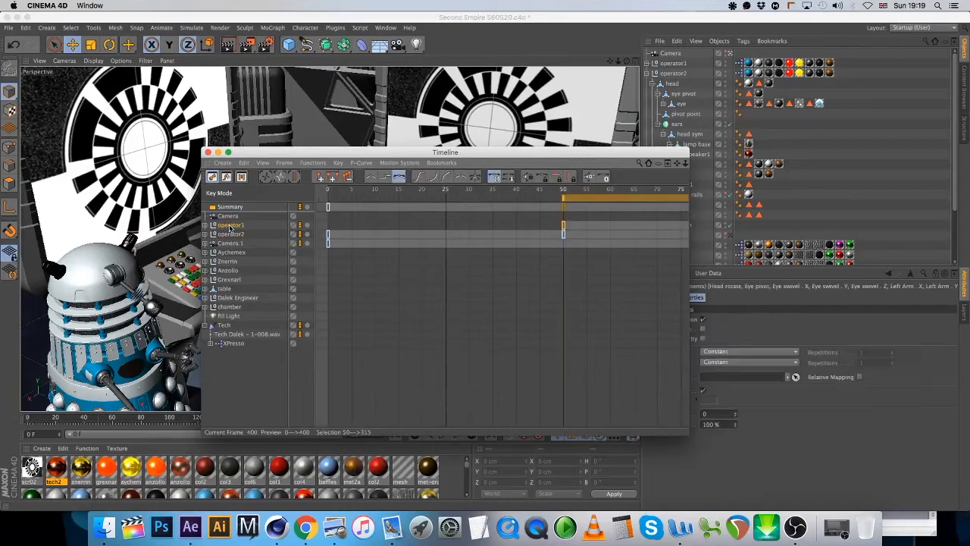
key(Delete)
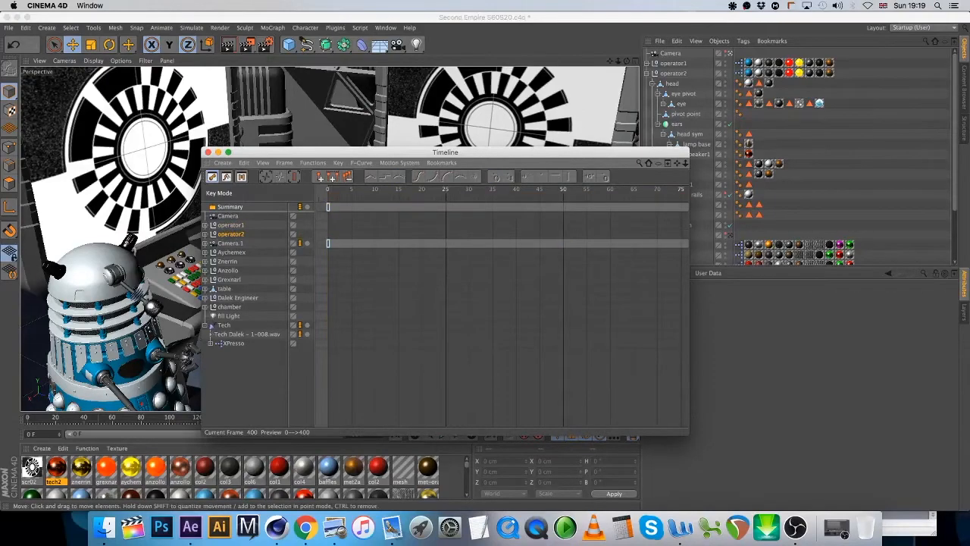
Replace the Tech sound track's audio file with Tech Dalek - 1-010.wav, preview the sound and close the Timeline
click(254, 334)
click(948, 369)
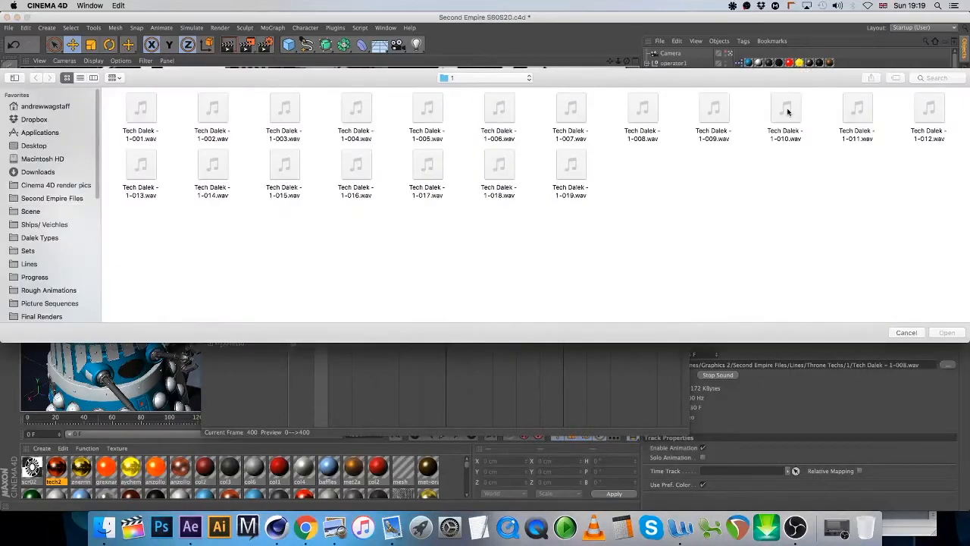
double_click(787, 112)
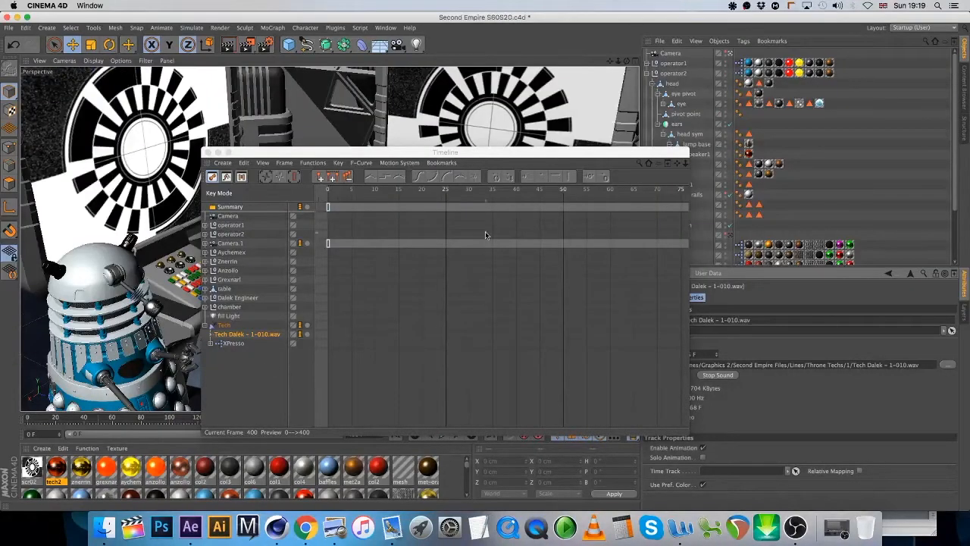
drag(457, 155, 312, 123)
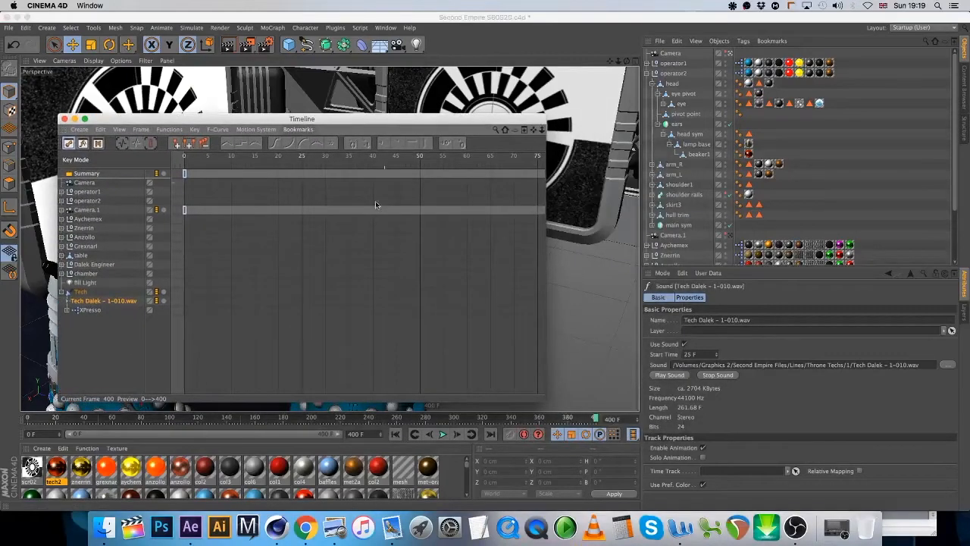
click(666, 381)
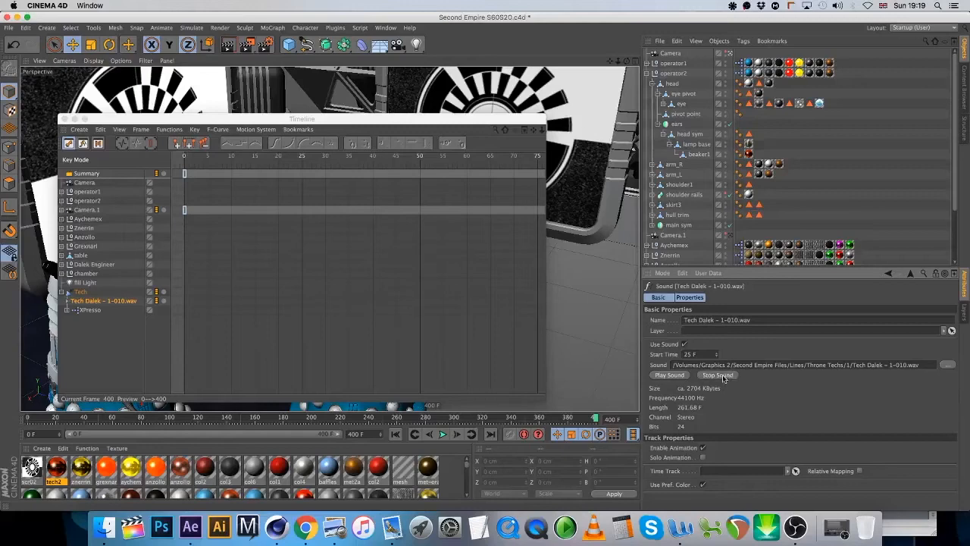
click(64, 119)
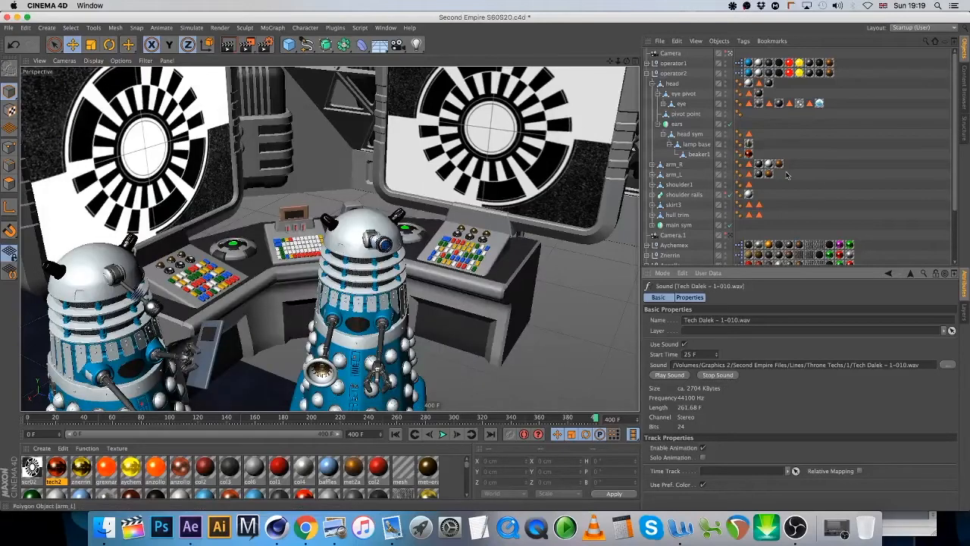
Load Tech Dalek - 1-010.wav as the Tech effector's sound file, copy it into the document path, and scrub to frame 60
scroll(682, 253, down, 3)
click(674, 259)
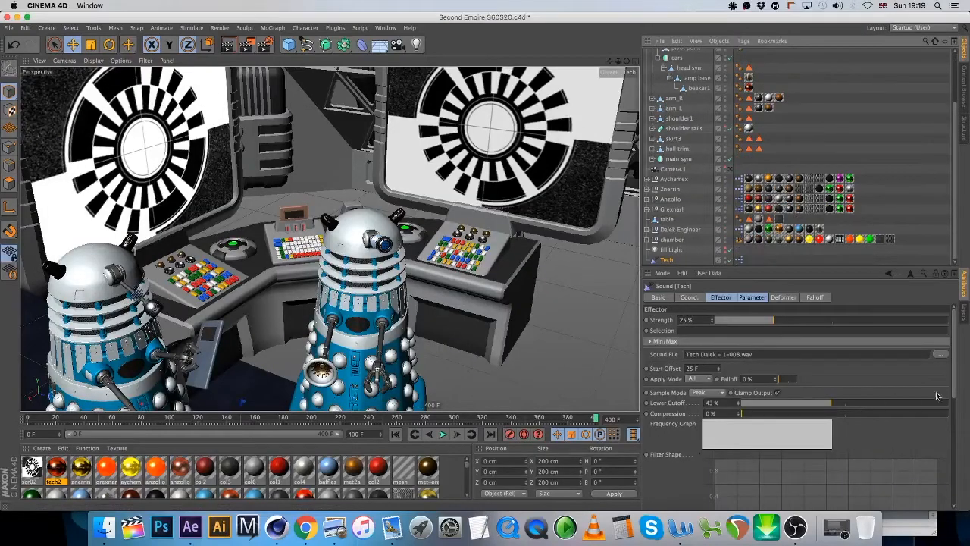
click(941, 354)
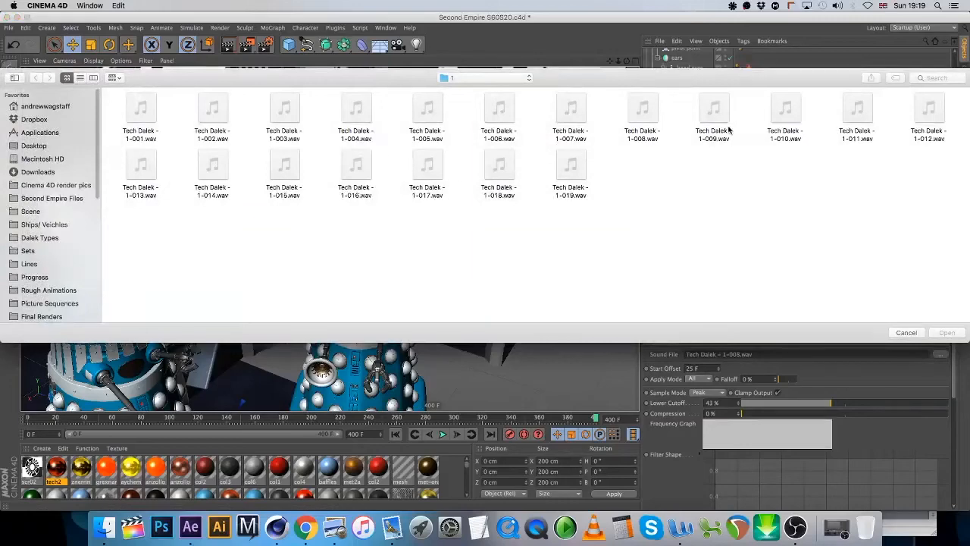
double_click(785, 110)
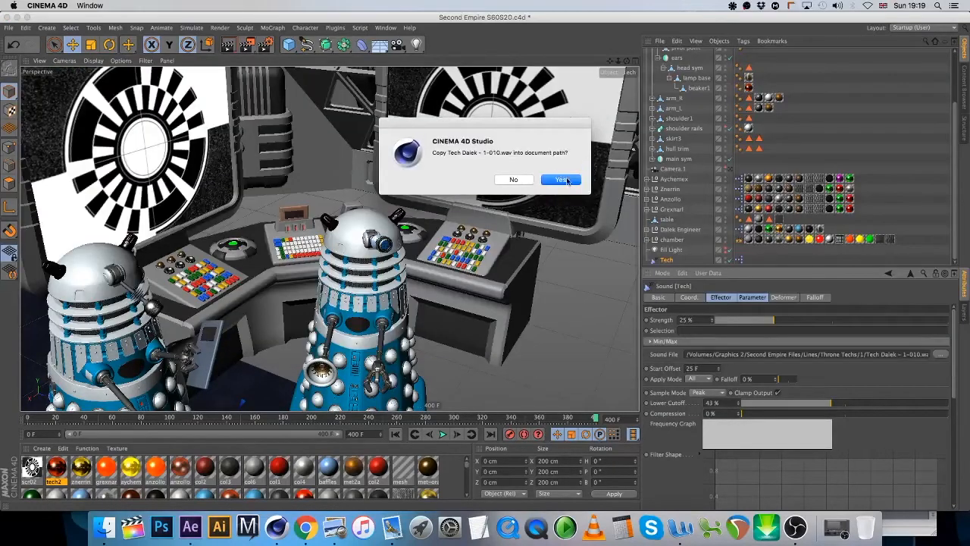
click(561, 179)
drag(28, 417, 114, 417)
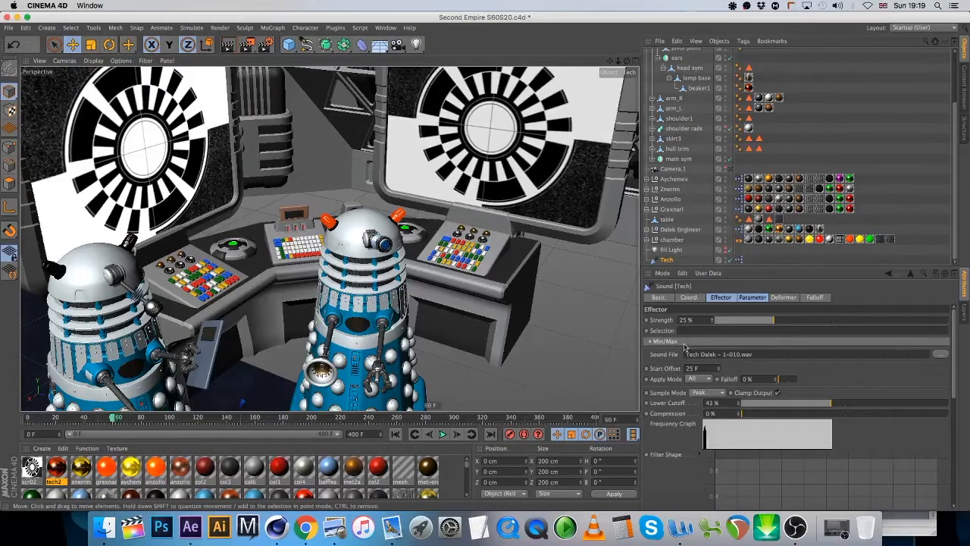
Set the Tech effector's Start Offset to 0 F and play the animation from the first frame
double_click(711, 367)
text(0)
key(Return)
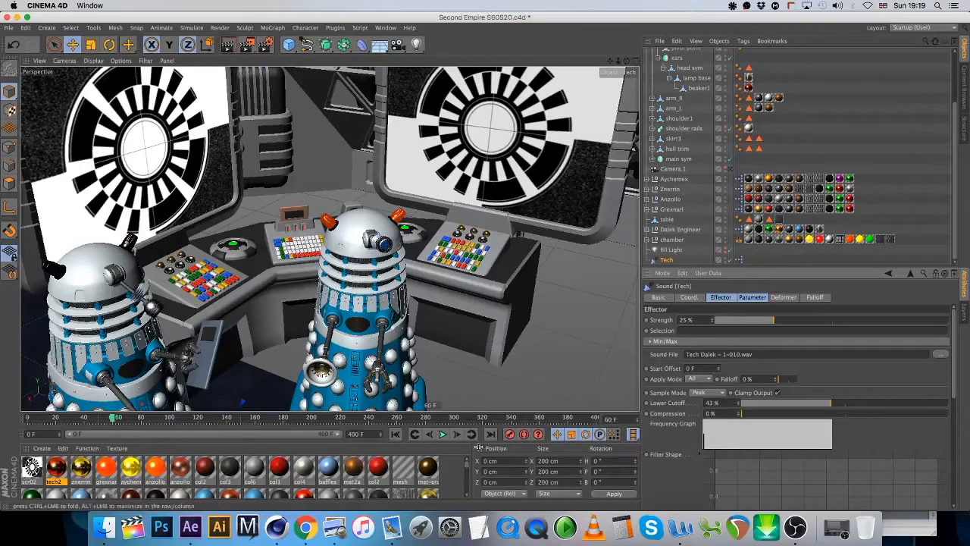
click(395, 434)
click(443, 433)
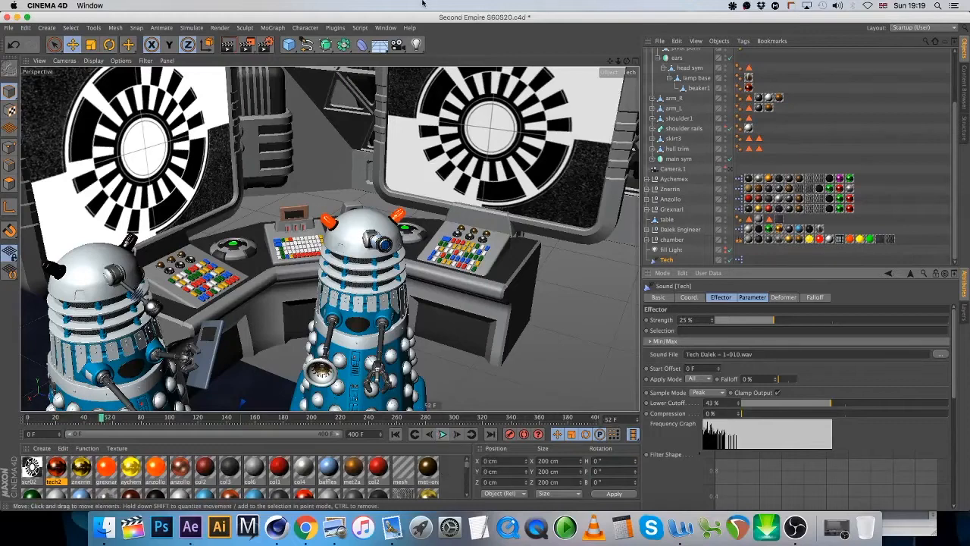
Set the Start Time of the Tech Dalek - 1-010.wav sound track to 0 F and close the Timeline
click(385, 27)
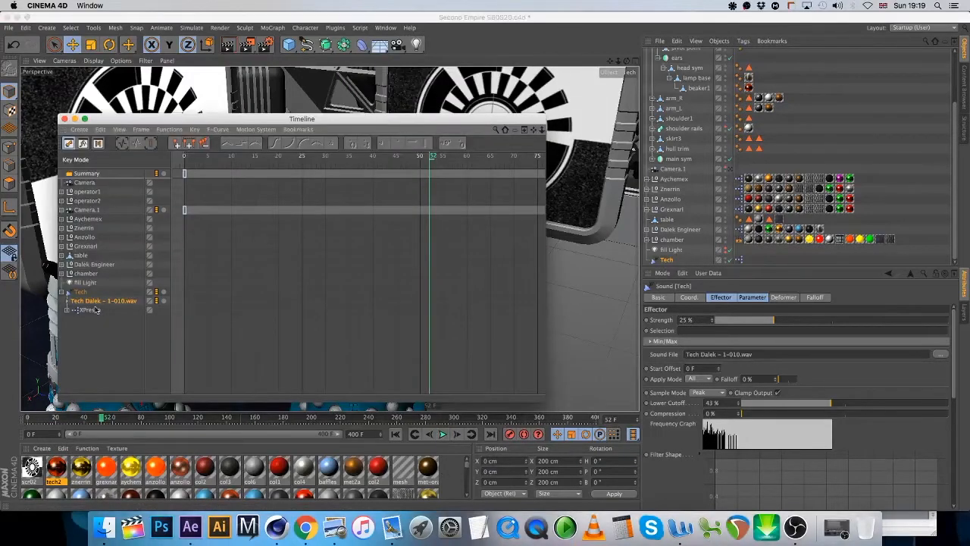
click(95, 301)
drag(709, 354, 611, 338)
text(0 F)
key(Return)
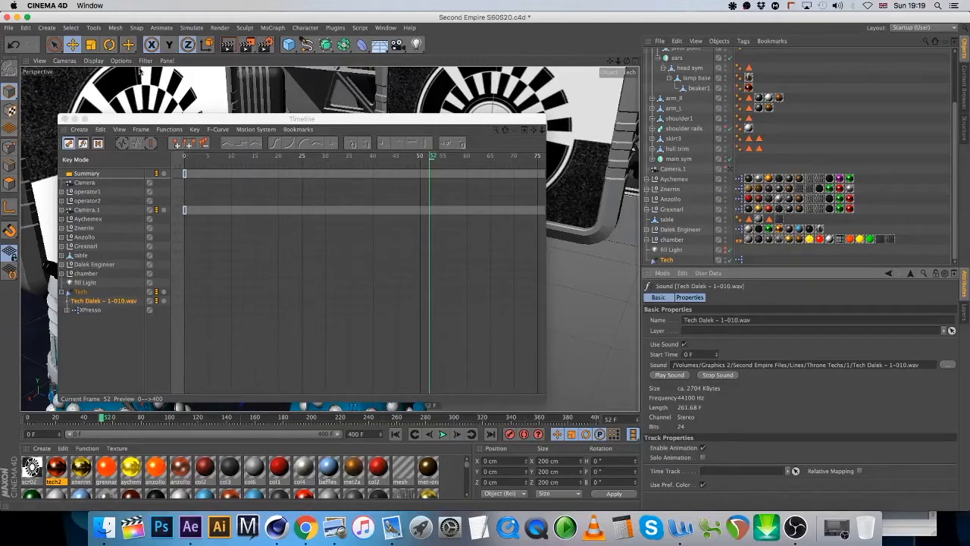
click(65, 119)
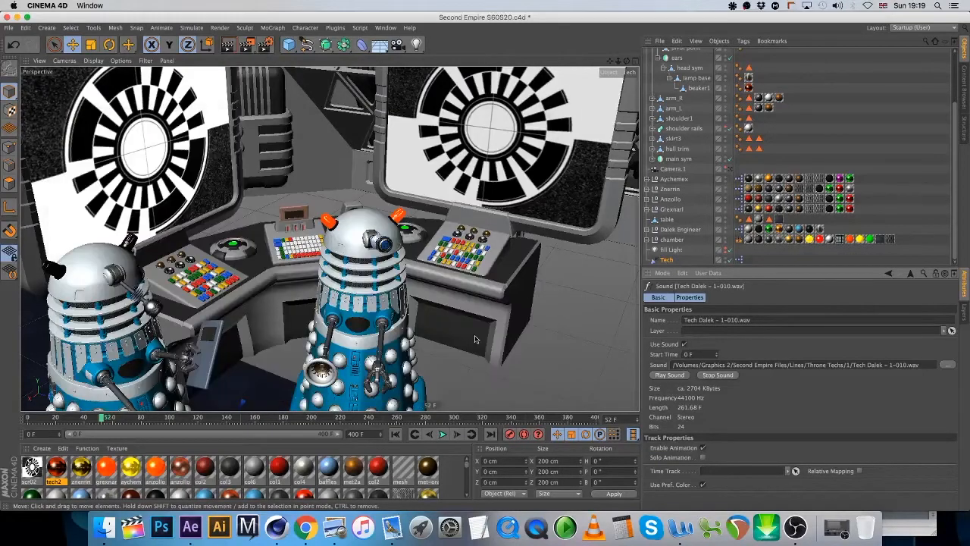
Switch to After Effects to look at the S60S14 composition, and return to Cinema 4D
click(666, 261)
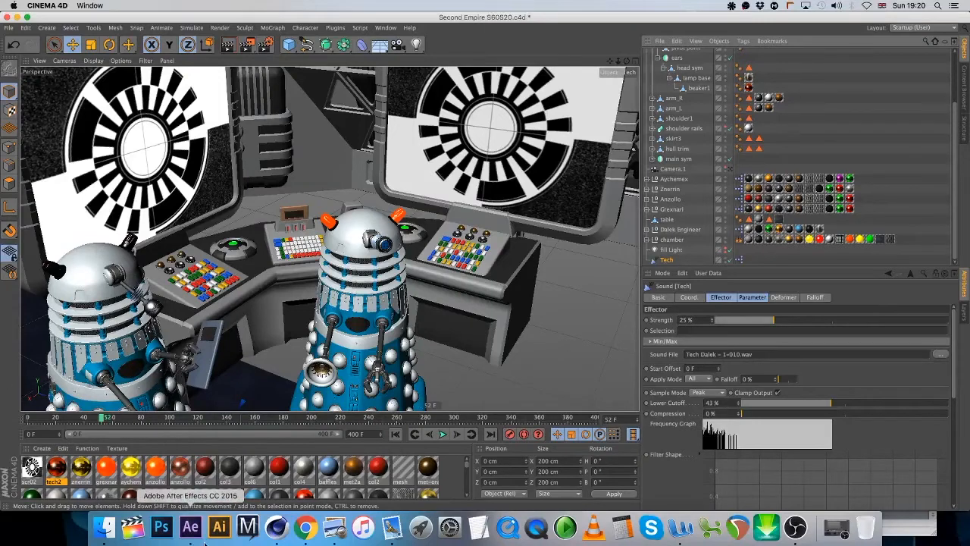
click(182, 539)
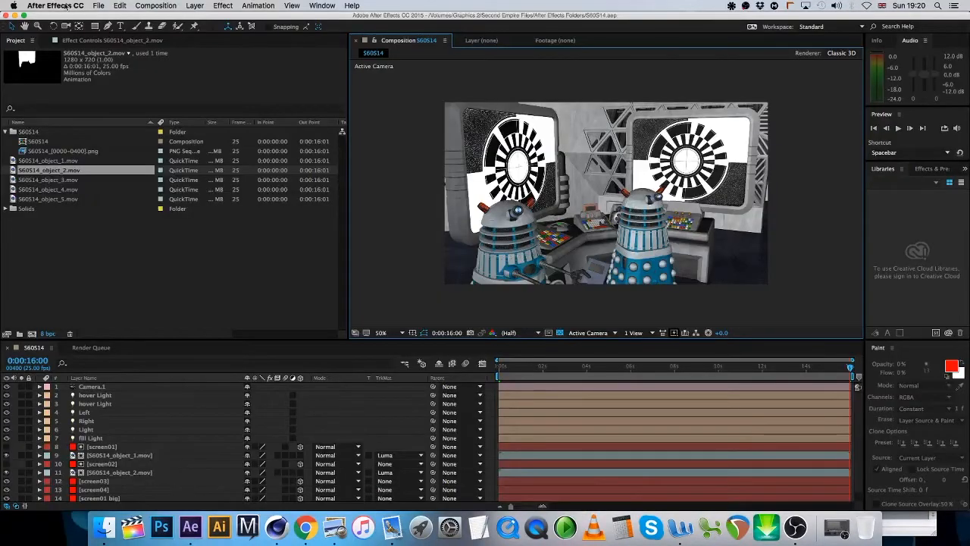
click(58, 6)
click(99, 109)
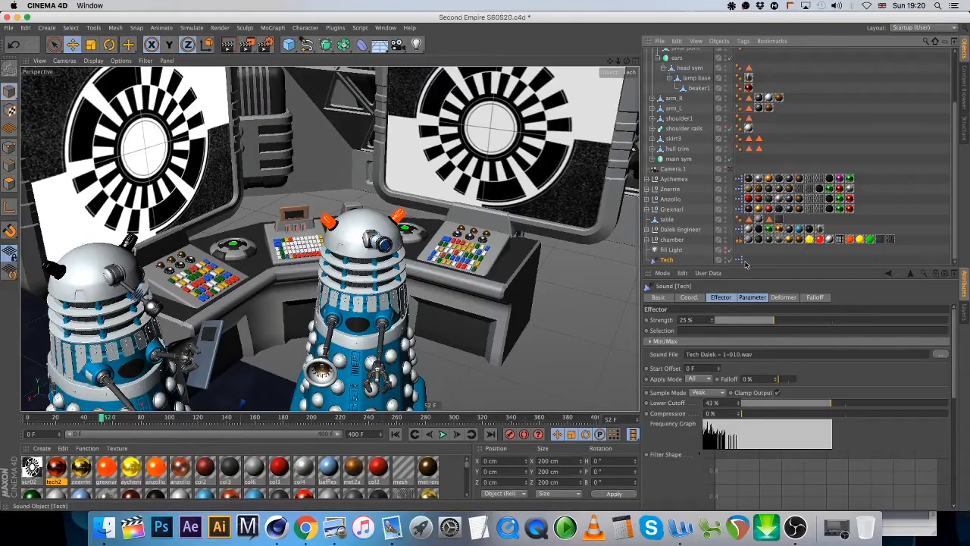
Swap the tech1 material into the tech2 node of the Tech object's XPresso and close the XPresso Editor
double_click(739, 259)
scroll(225, 492, down, 5)
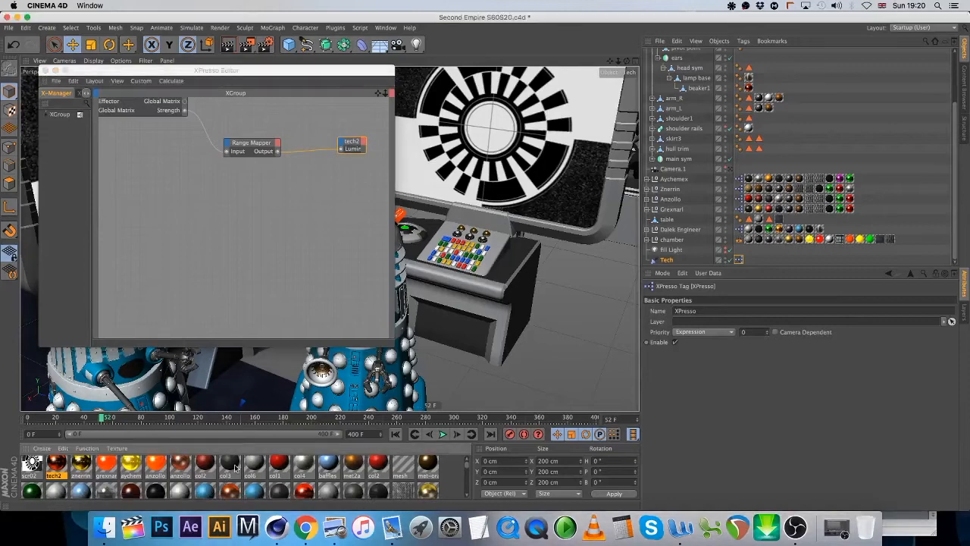
scroll(250, 472, down, 5)
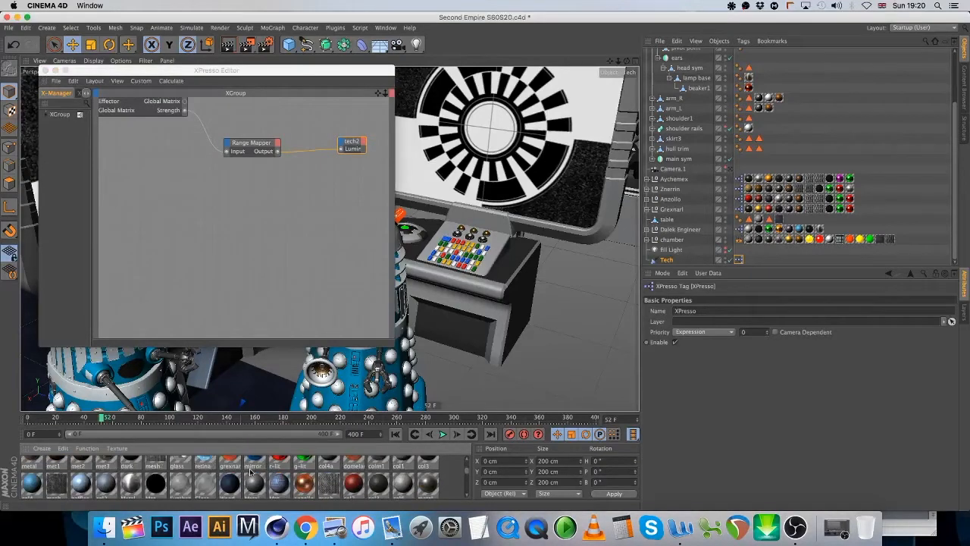
scroll(250, 471, down, 5)
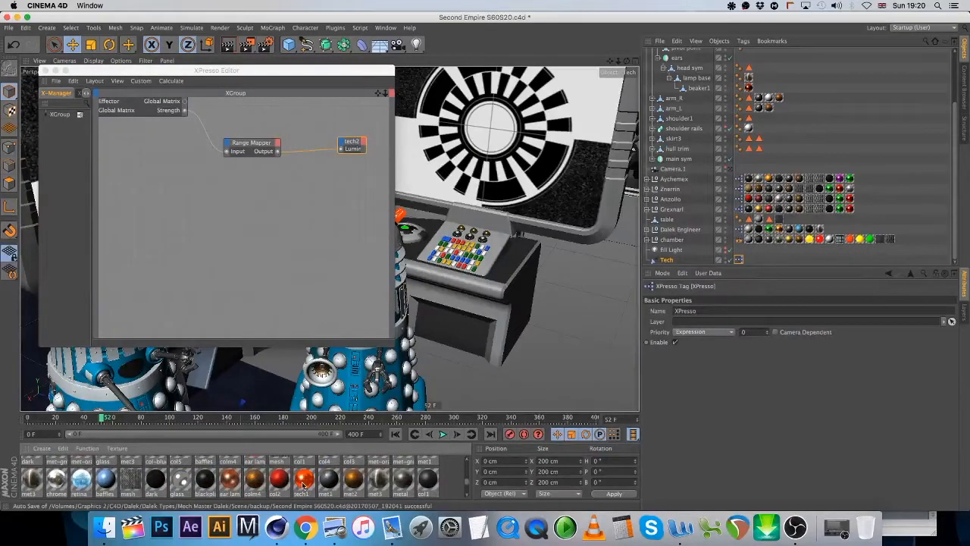
click(303, 479)
drag(320, 147, 351, 154)
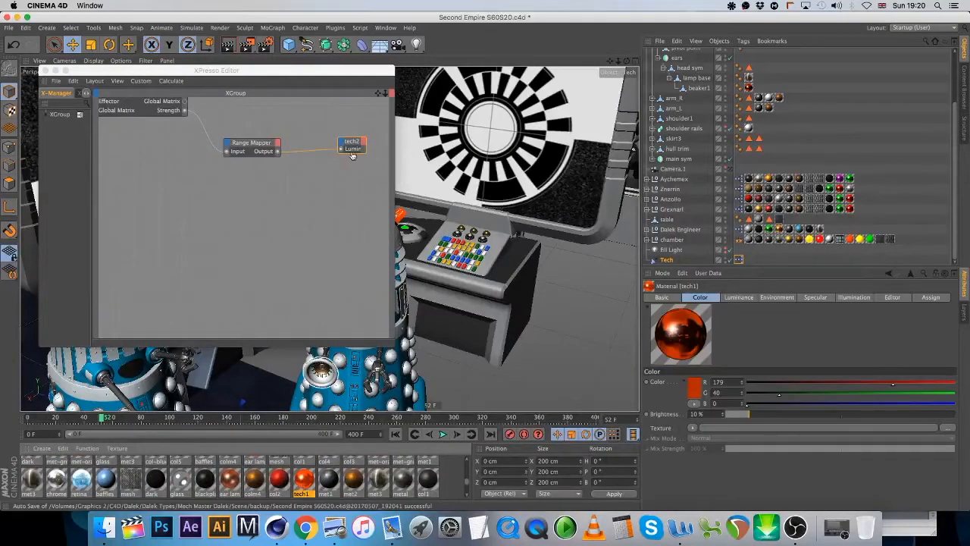
click(45, 70)
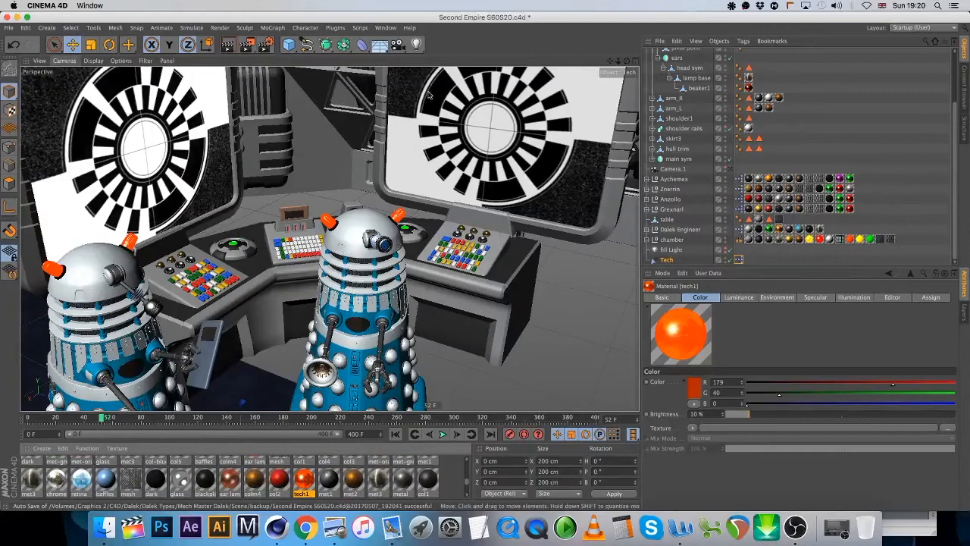
Pose operator1 with Head rotate -6°, Eye pivot -7°, Eye swivel 3% and 1.8%, and Left Arm -7.8% and 1.8%
scroll(720, 150, up, 3)
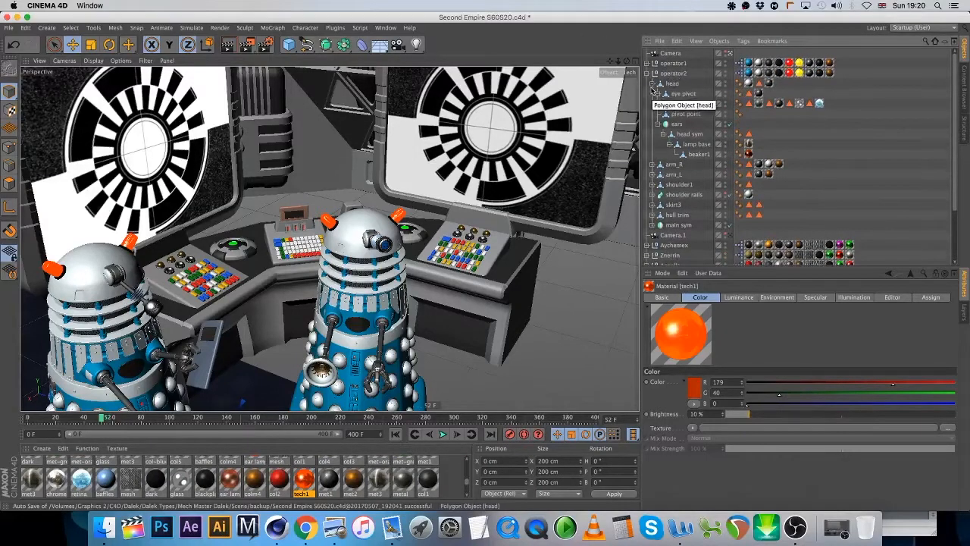
click(106, 288)
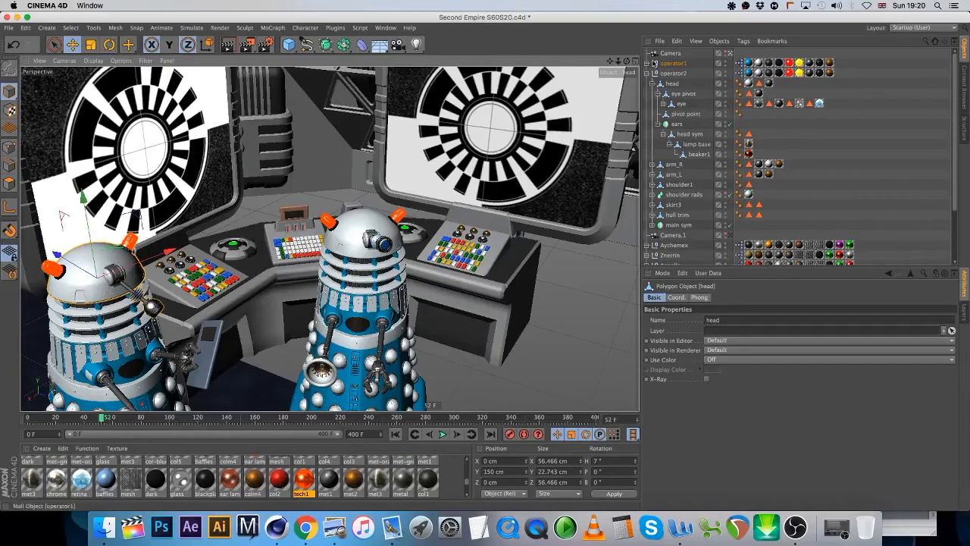
drag(627, 60, 611, 63)
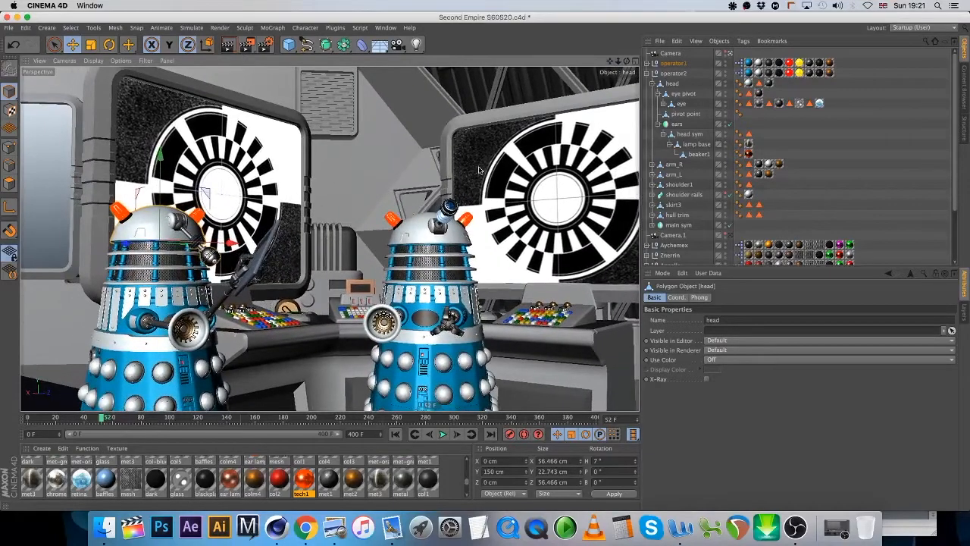
click(671, 64)
drag(851, 373, 840, 373)
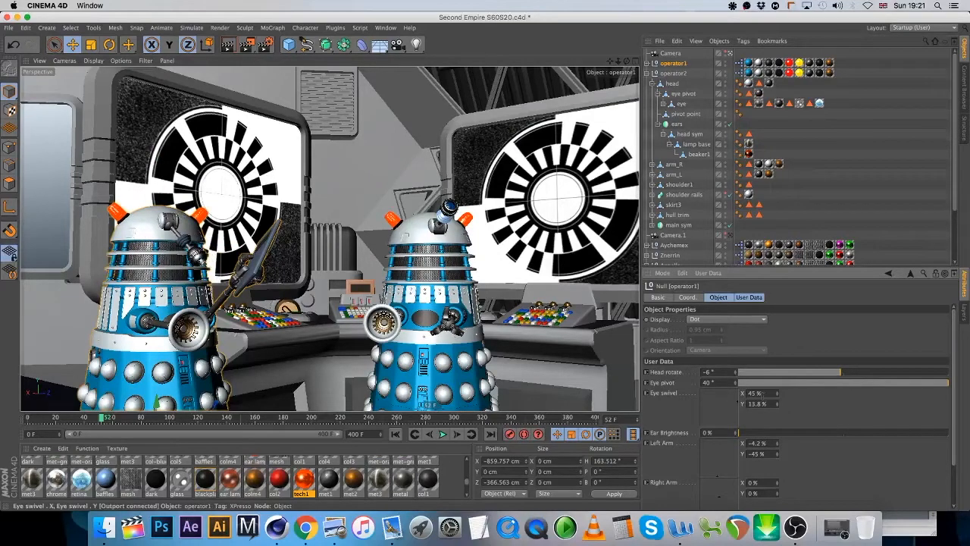
drag(743, 403, 720, 408)
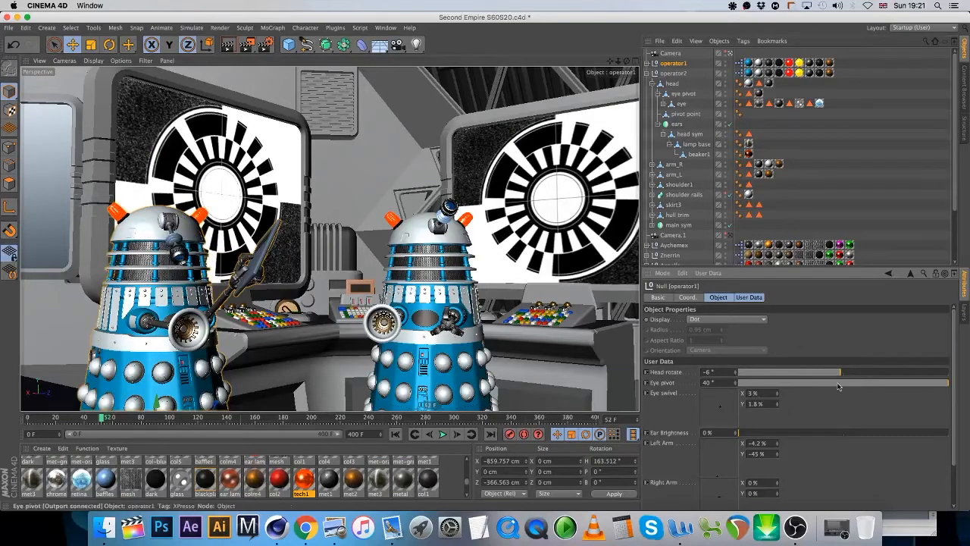
drag(904, 381, 879, 382)
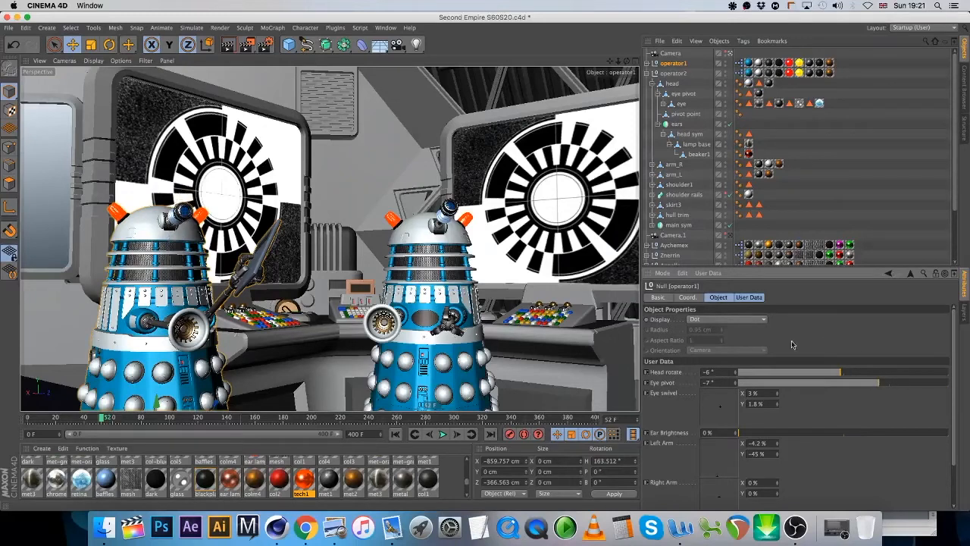
drag(721, 484, 716, 459)
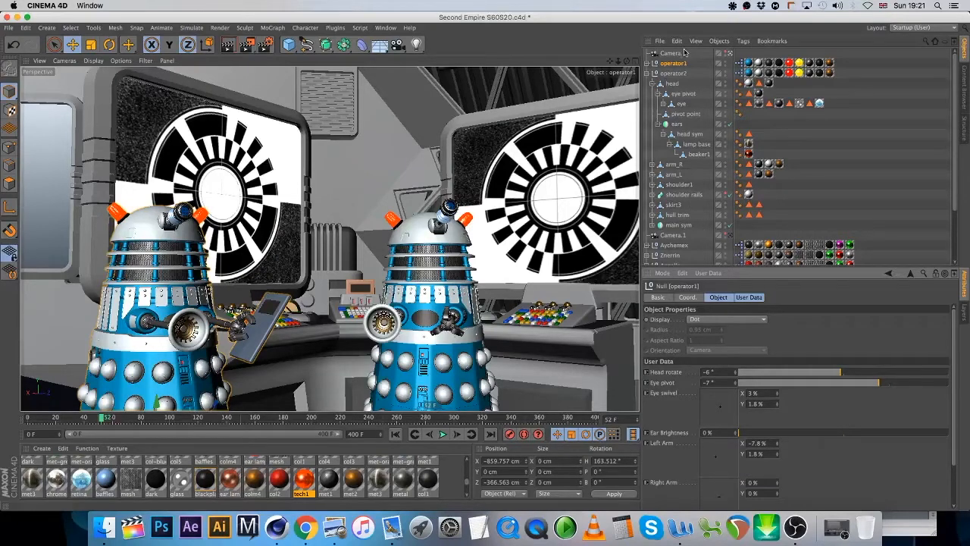
Return to frame 0 and assign the tech2 material to the beaker1 texture tag of operator1
click(672, 74)
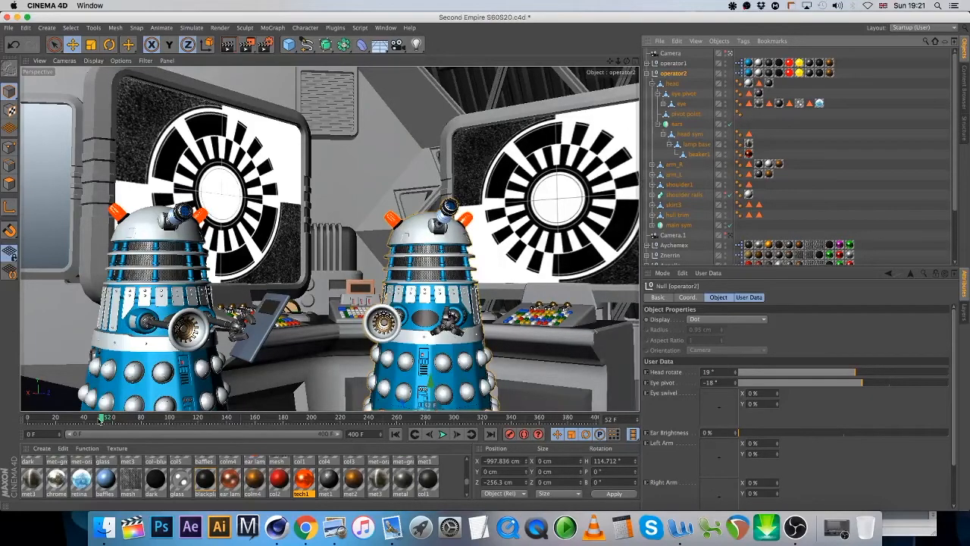
drag(101, 418, 28, 419)
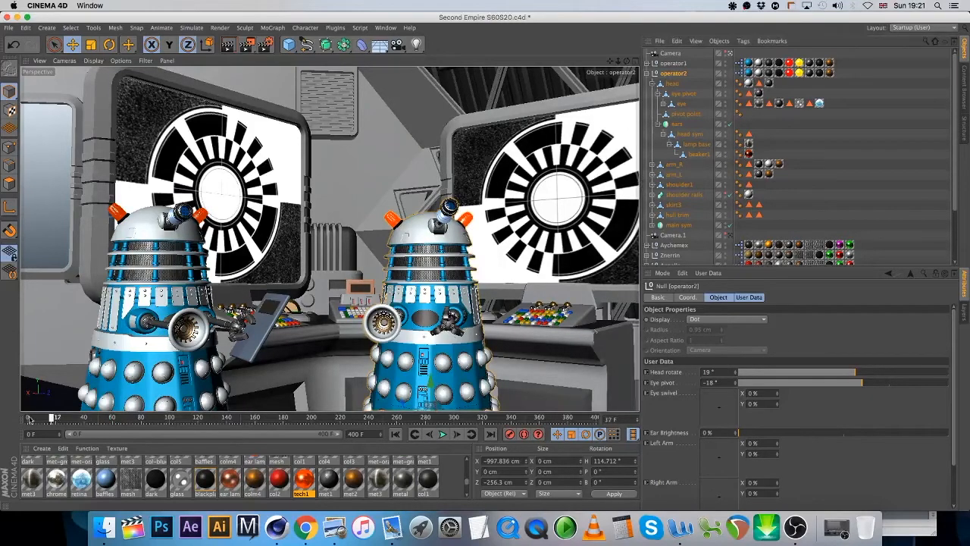
click(674, 64)
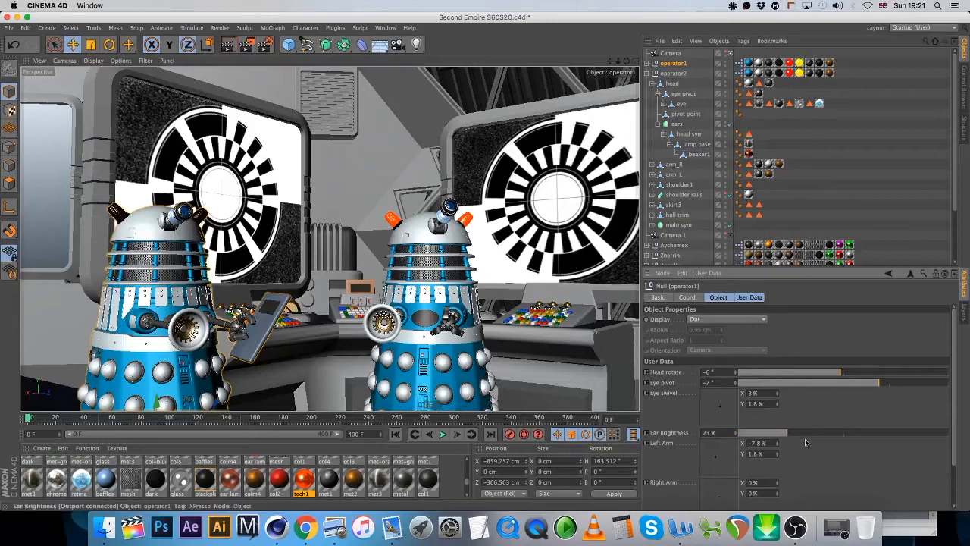
click(647, 62)
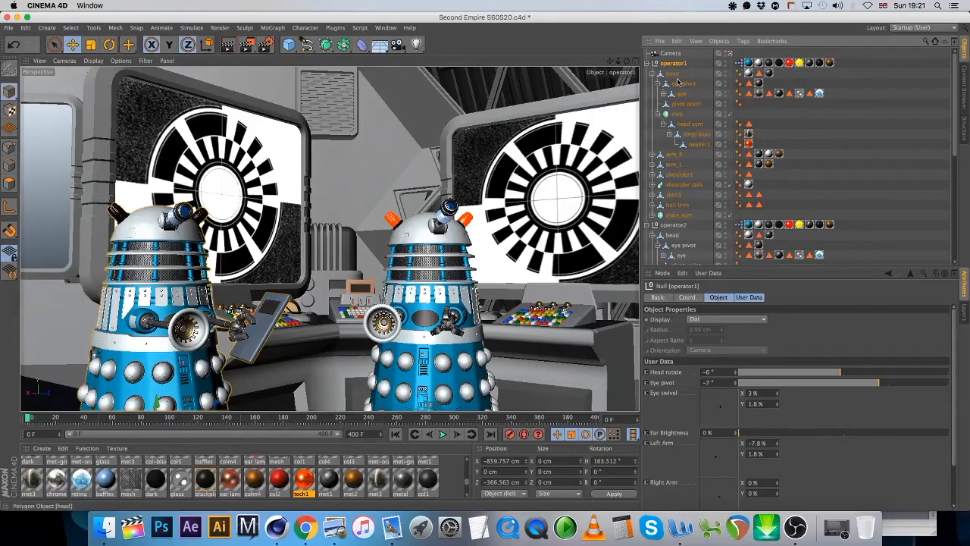
click(749, 143)
scroll(271, 489, up, 3)
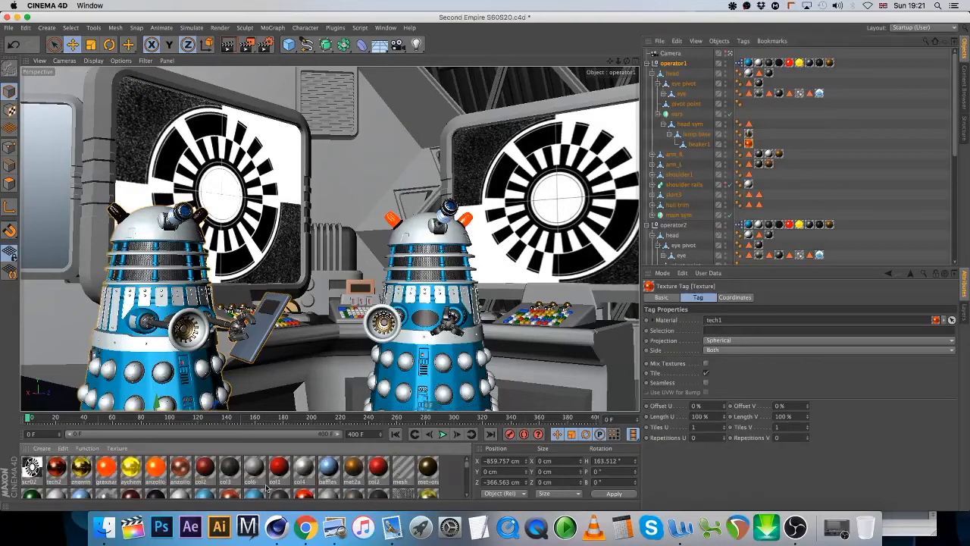
drag(56, 465, 749, 144)
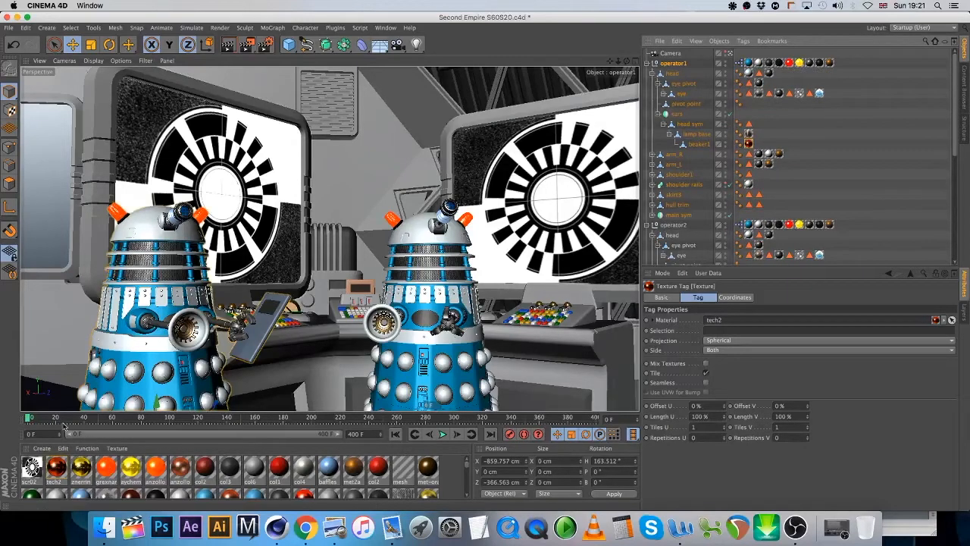
Check operator1's Ear Brightness control and the properties of its beaker1 ear-light part
click(681, 63)
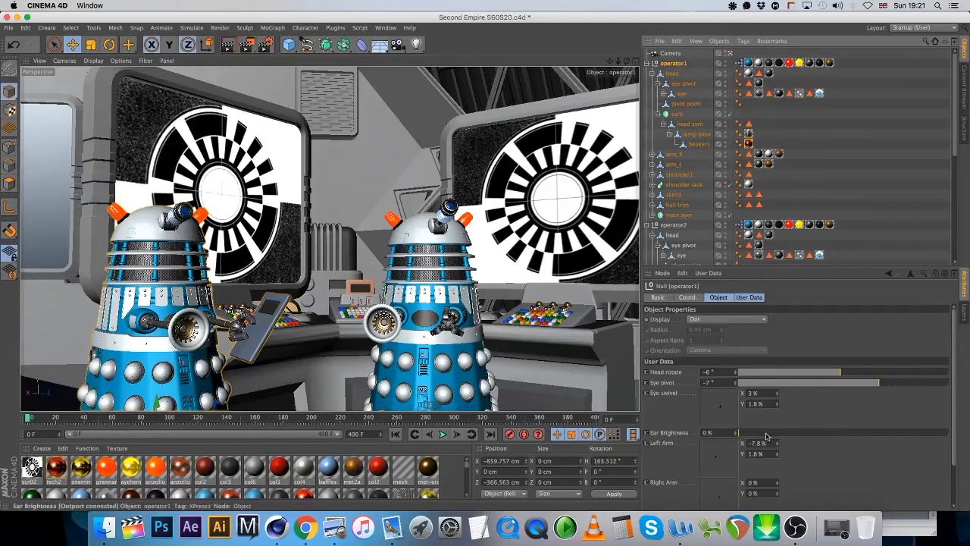
click(692, 143)
click(673, 63)
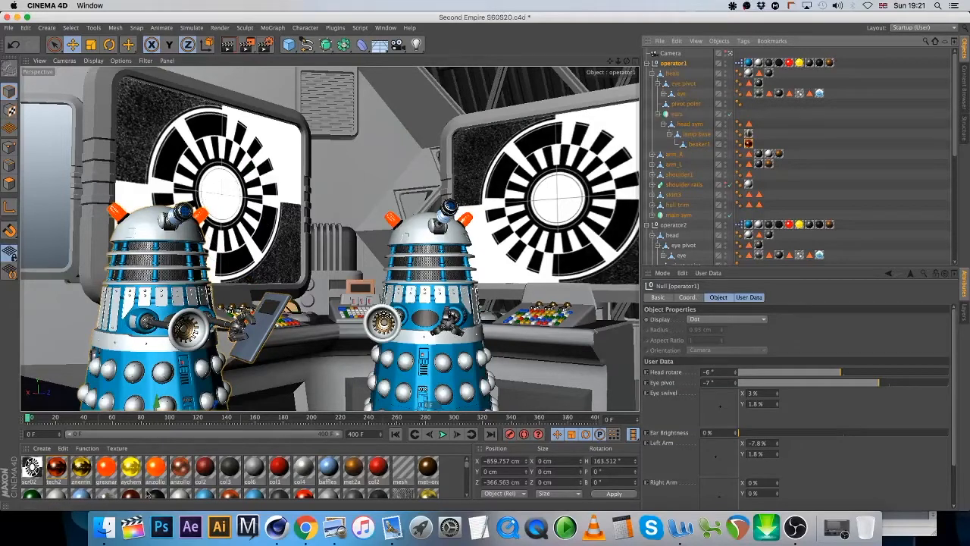
key(super+z)
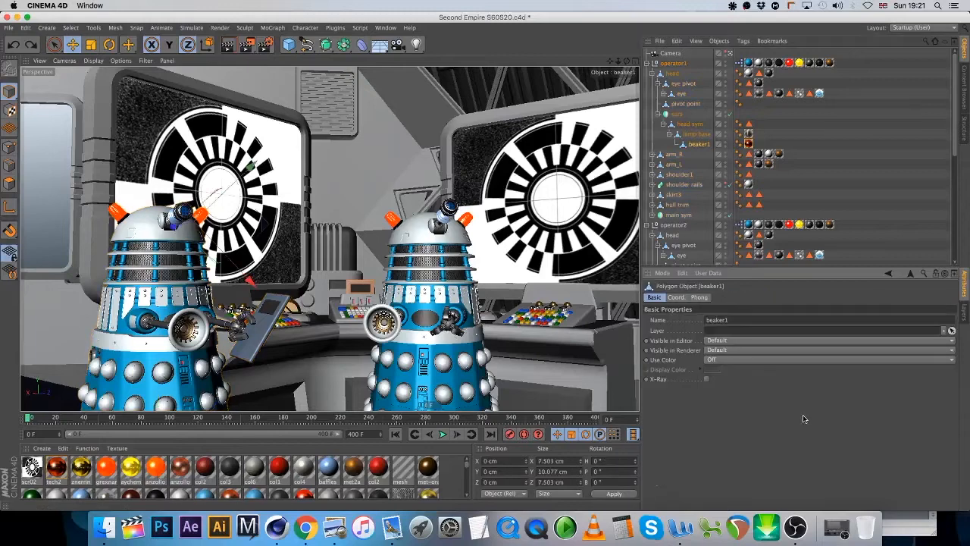
key(super+y)
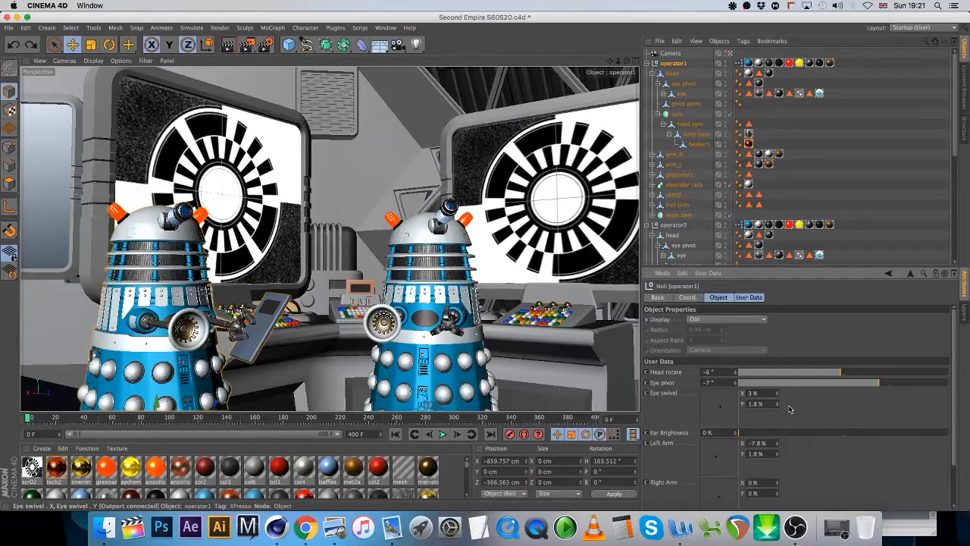
Compare the beaker1 ear-light texture tags in the operator2 and operator1 hierarchies
click(650, 64)
click(673, 73)
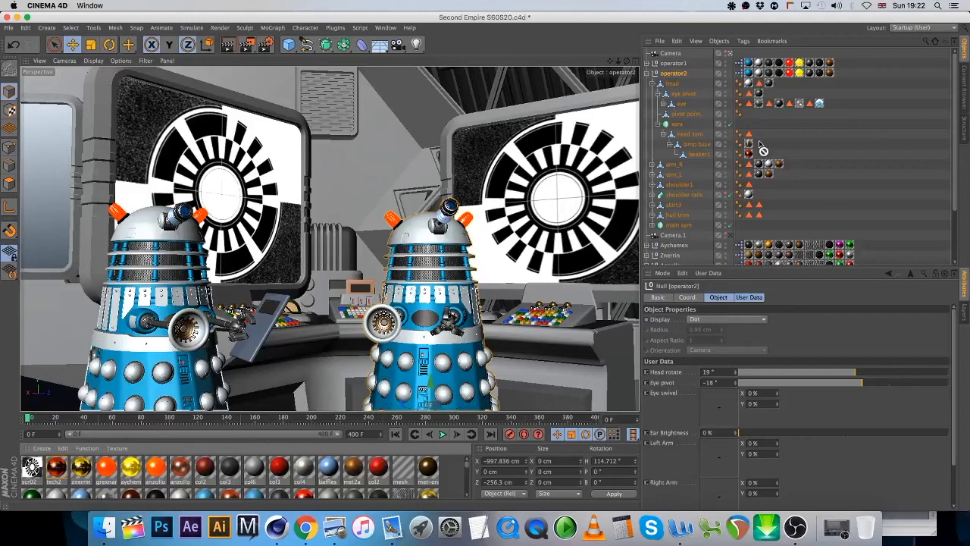
click(649, 73)
click(648, 64)
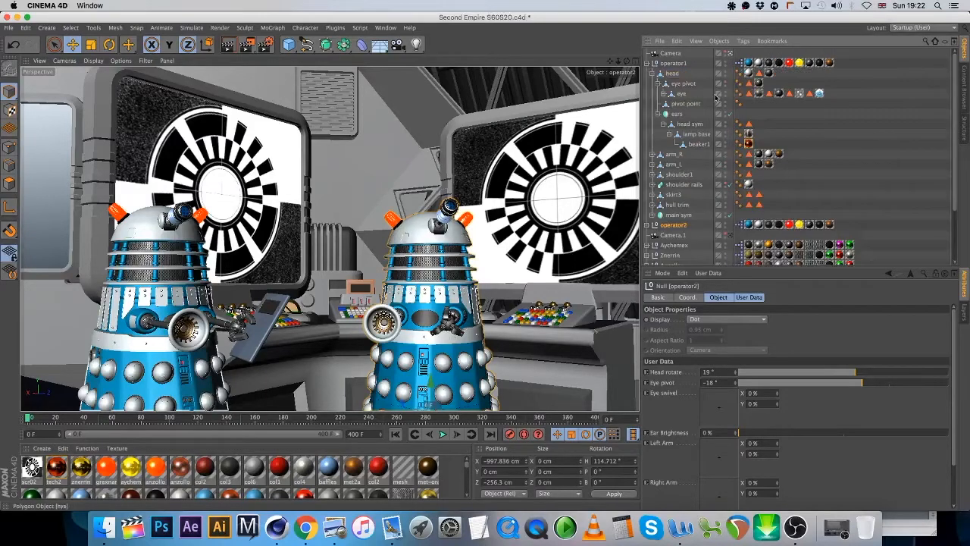
click(749, 144)
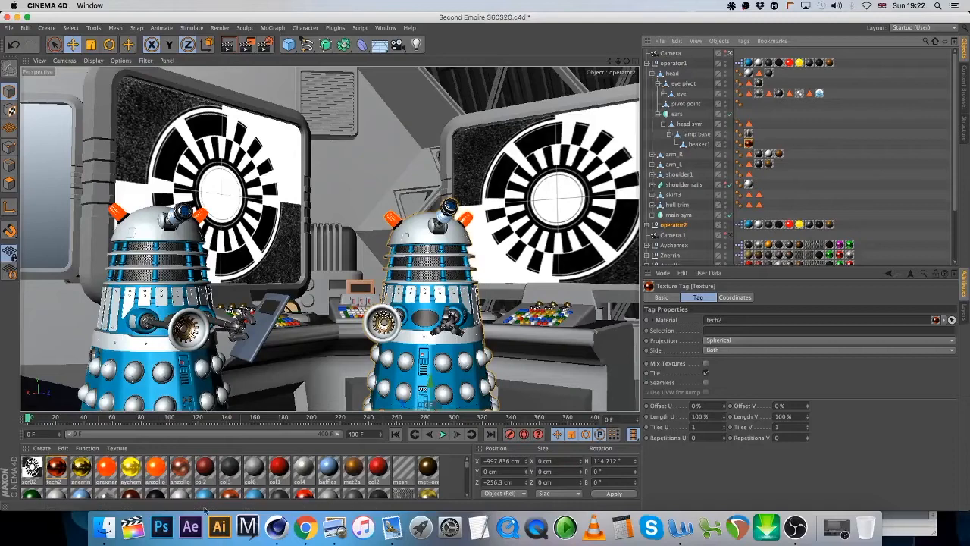
Find the tech1 material, place it beside tech2 in the material list, and assign it to operator1's beaker1 texture tag
scroll(252, 466, down, 3)
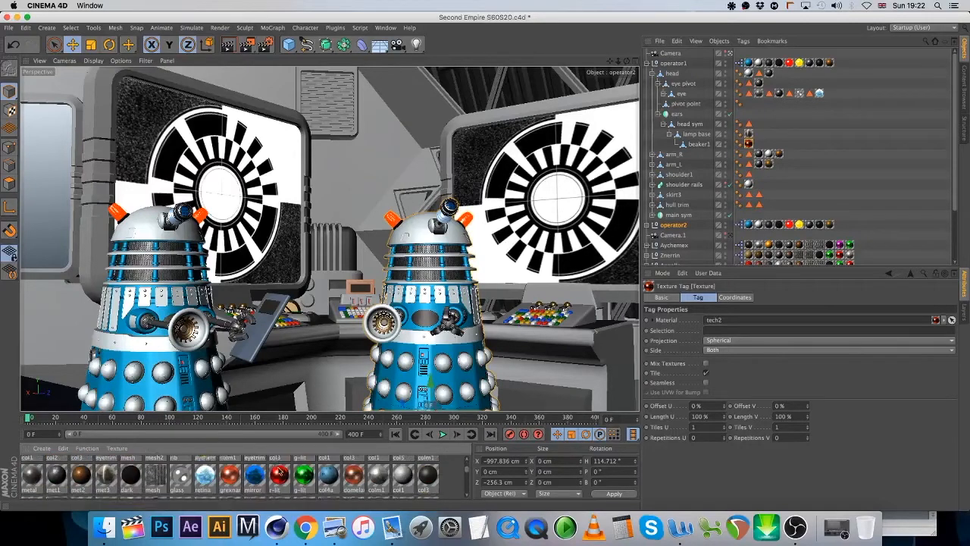
scroll(279, 469, down, 5)
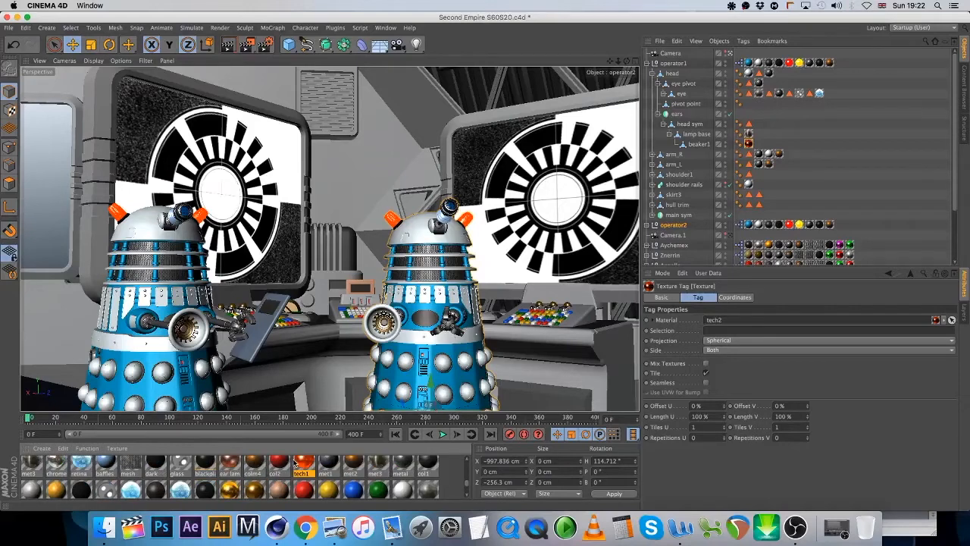
scroll(99, 465, down, 2)
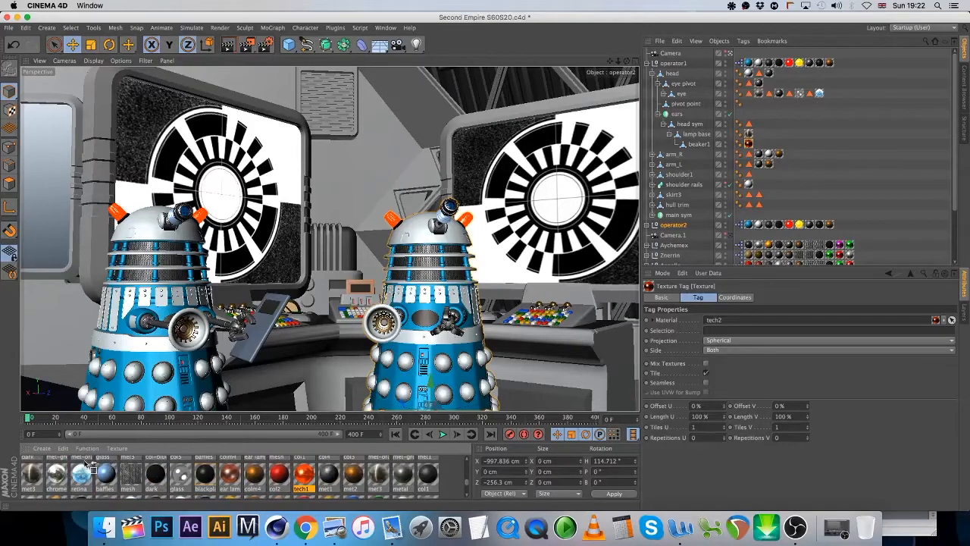
scroll(78, 461, down, 8)
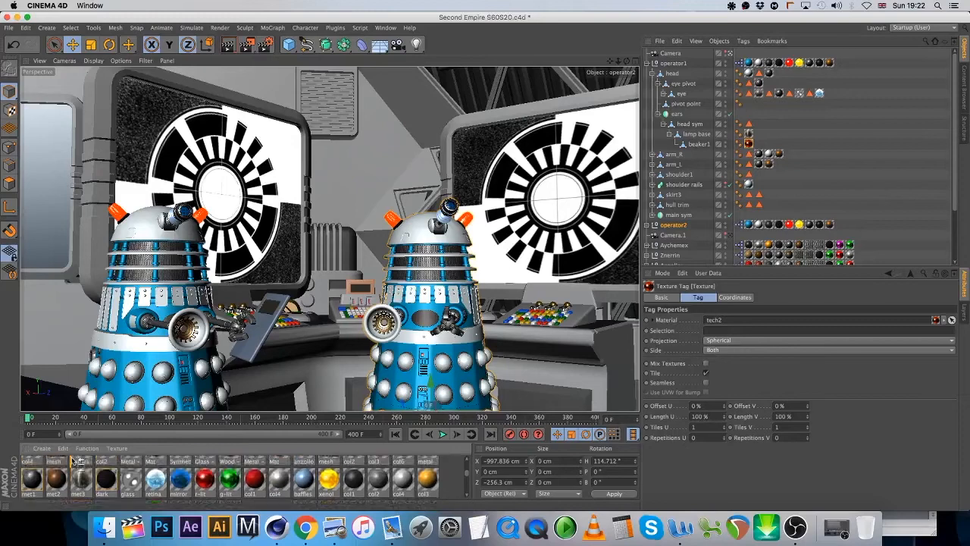
scroll(76, 462, up, 5)
click(79, 470)
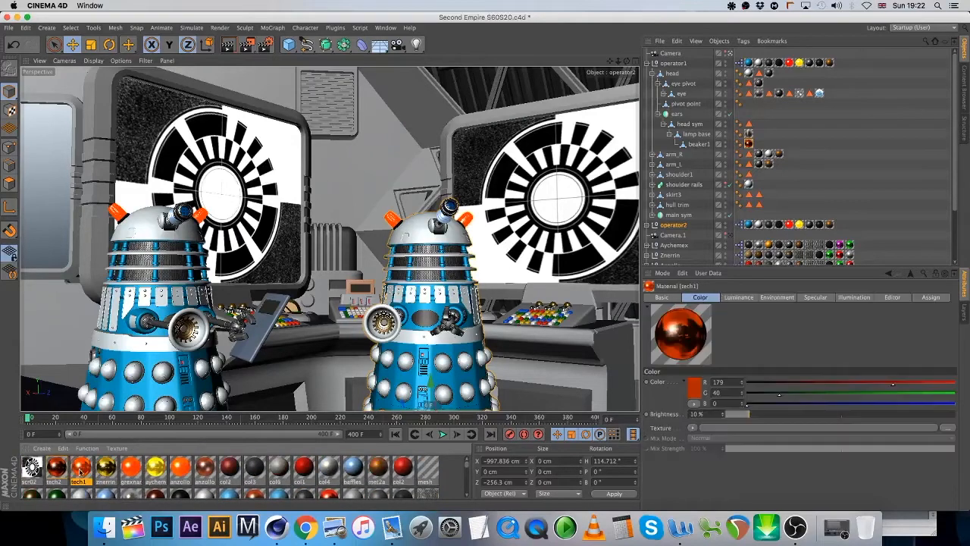
drag(85, 470, 749, 144)
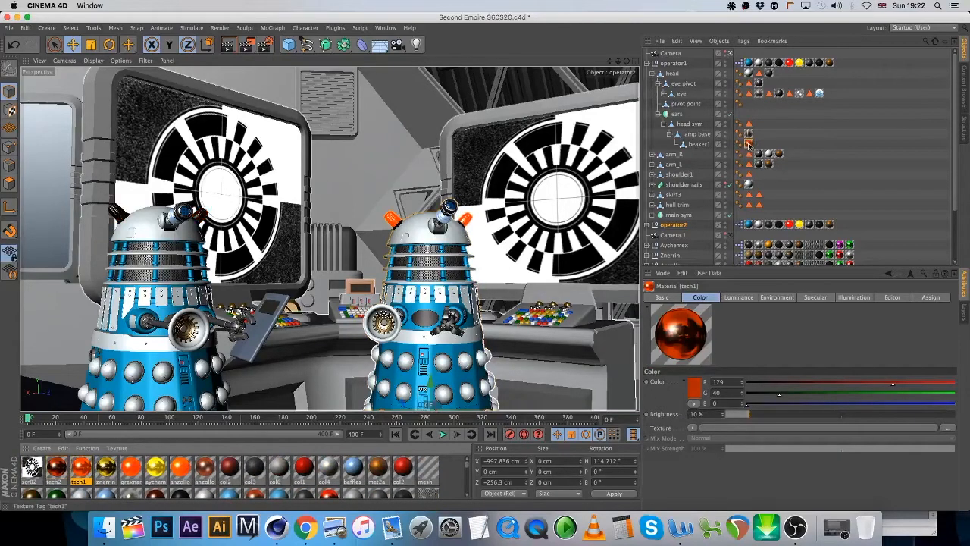
Inspect the Tech object's XPresso setup alongside operator1's user data, and close the XPresso Editor
click(648, 63)
double_click(729, 175)
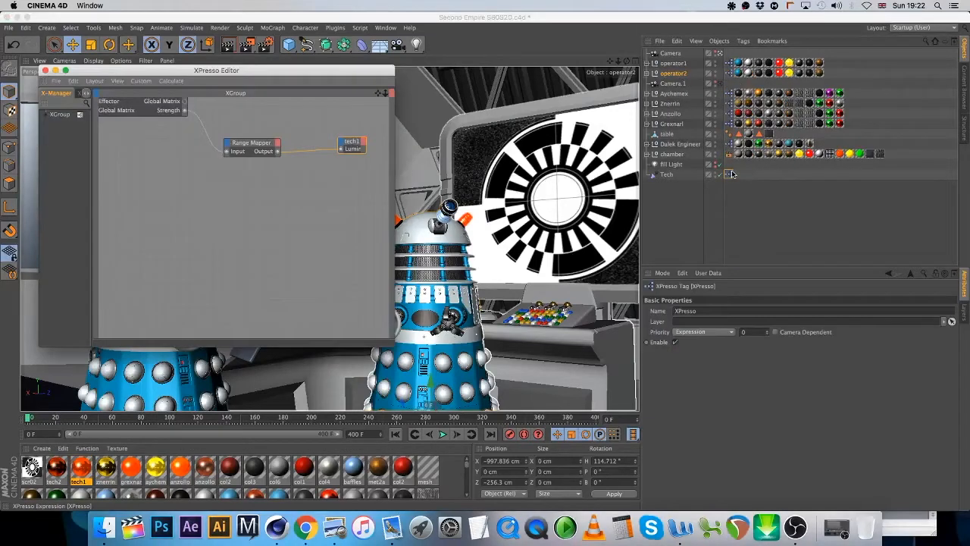
click(669, 64)
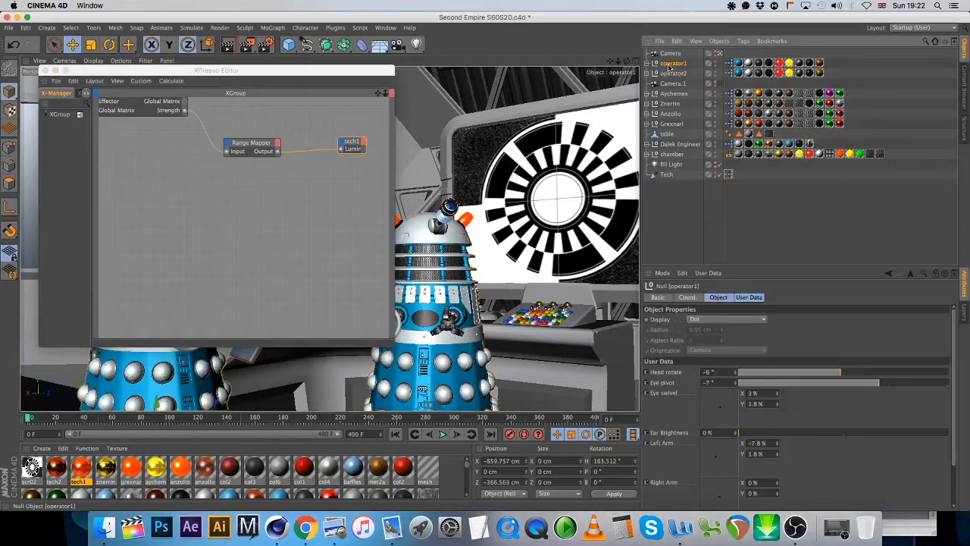
click(81, 470)
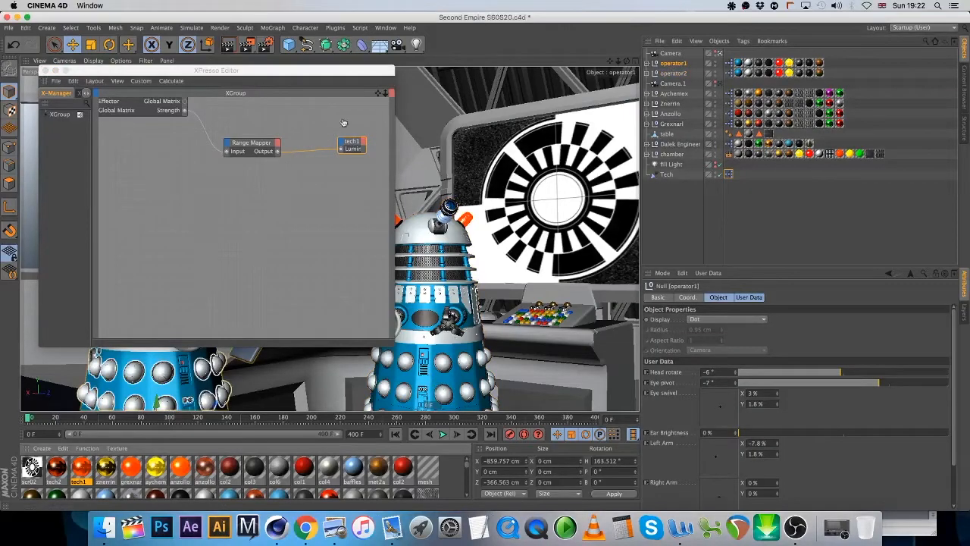
click(45, 70)
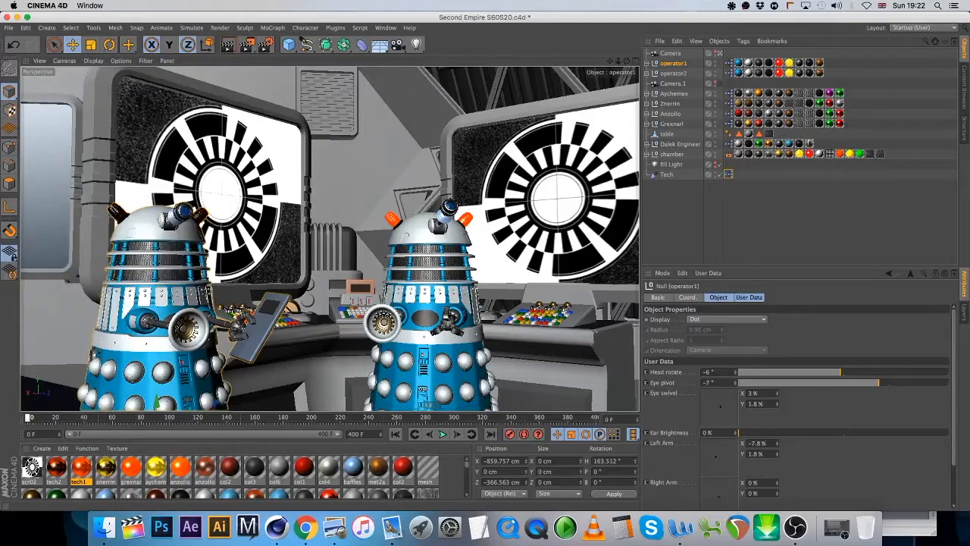
Look through operator2's hierarchy and try raising its Ear Brightness to about 31%
click(666, 75)
click(647, 74)
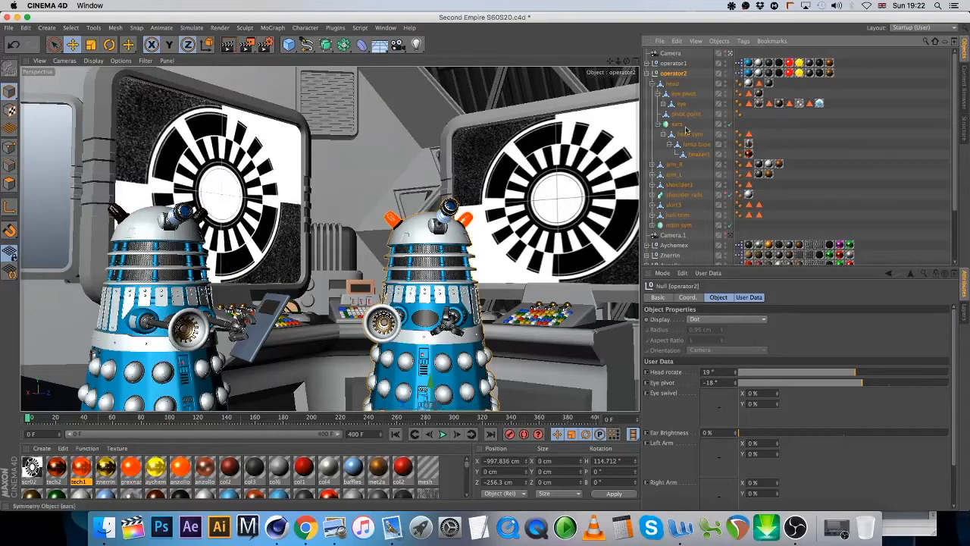
click(650, 85)
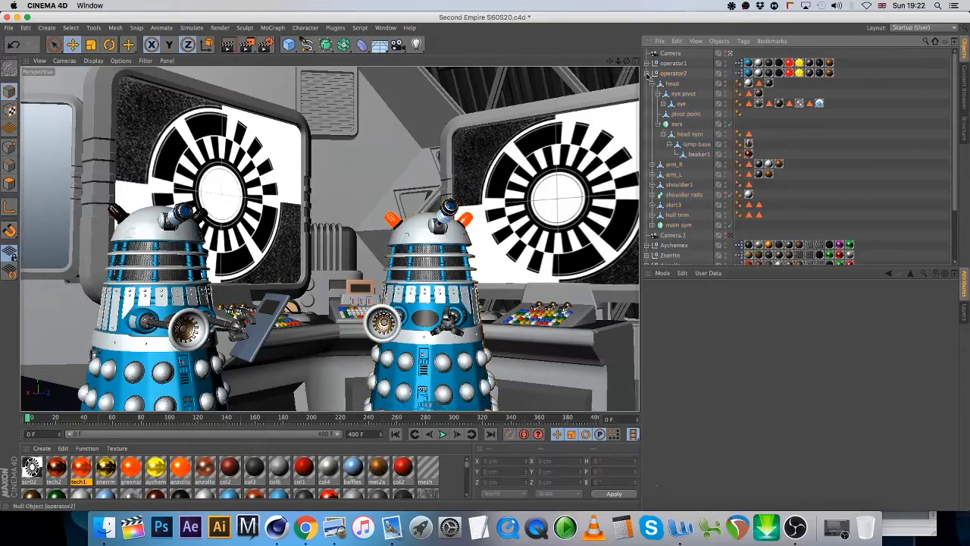
click(647, 73)
click(671, 73)
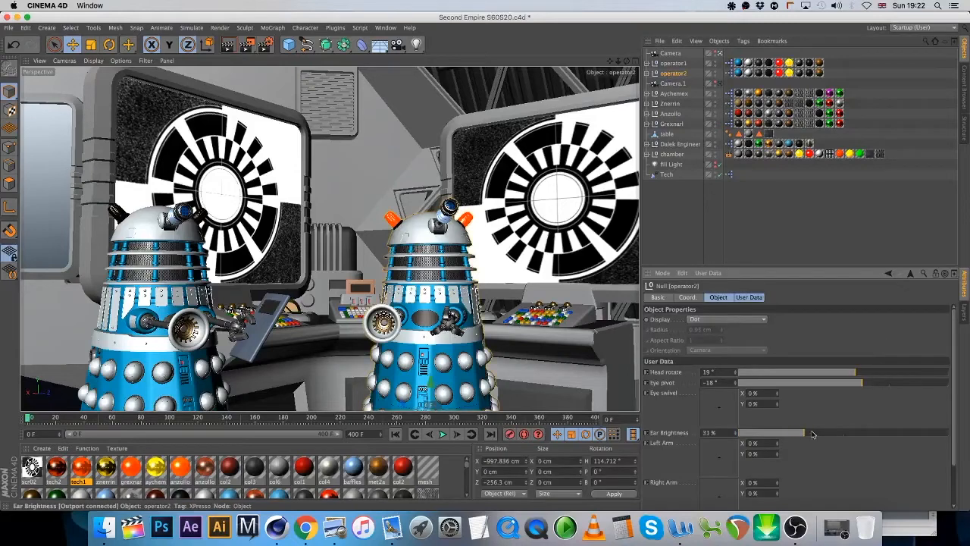
Examine tech1's Luminance settings and test-render a region around operator2's head
click(647, 74)
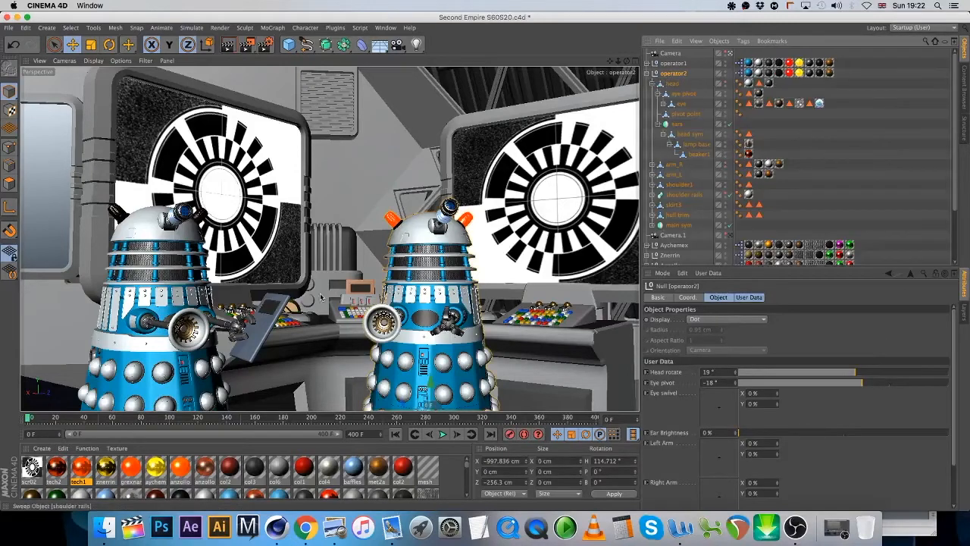
click(78, 467)
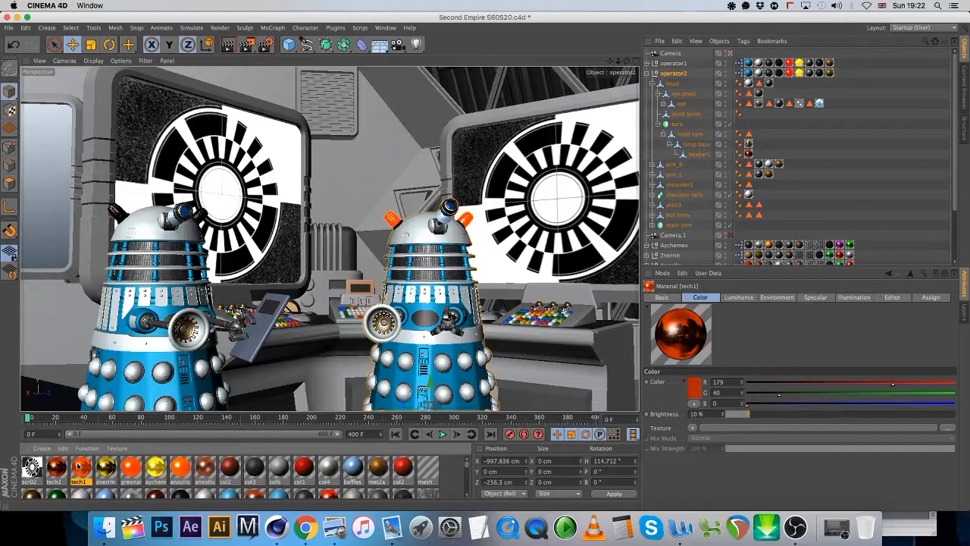
click(739, 297)
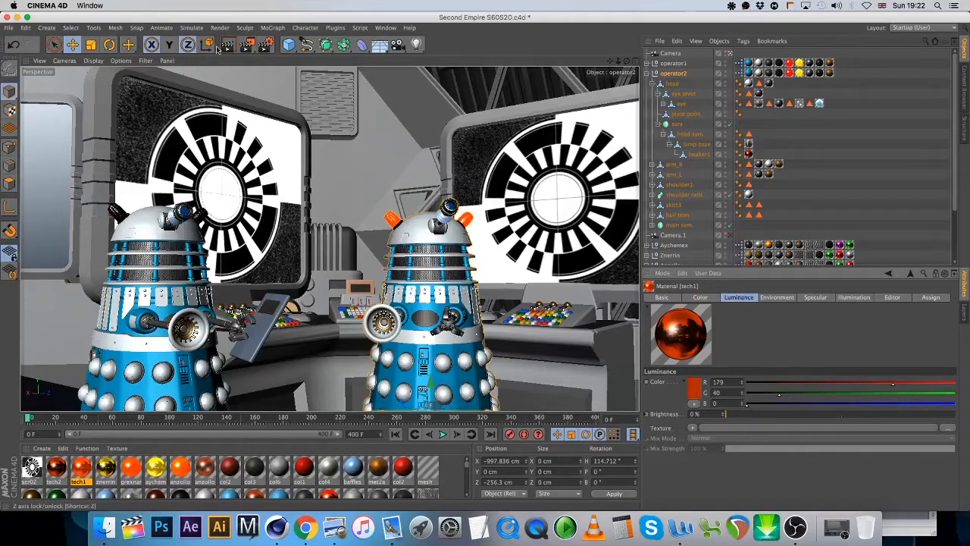
drag(247, 47, 265, 59)
drag(367, 188, 548, 291)
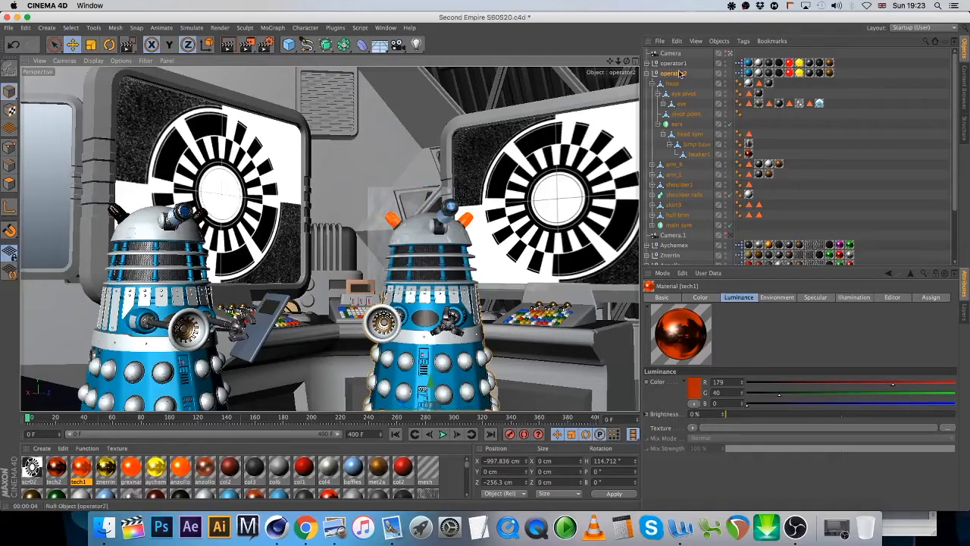
Check the material on operator2's beaker1 texture tag and view the Luminance settings of tech2
click(648, 73)
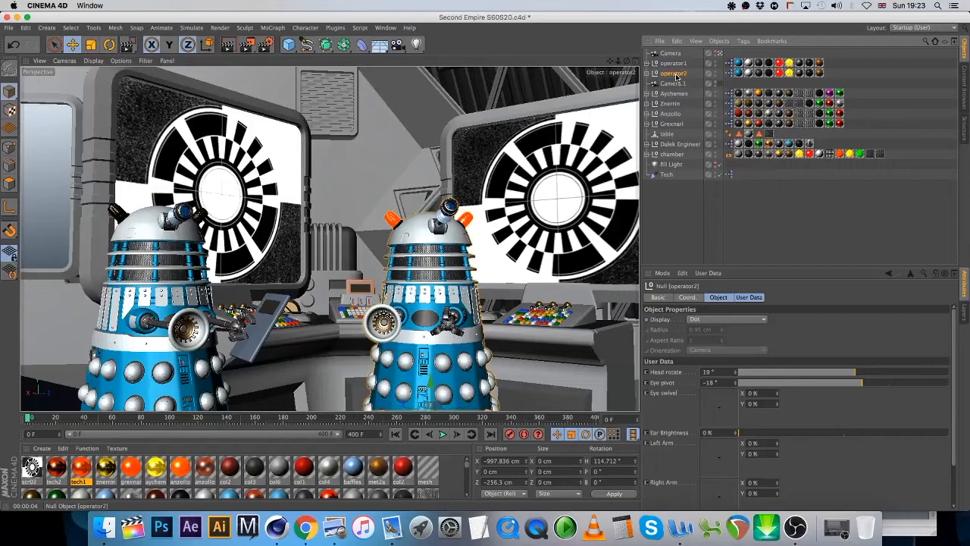
click(649, 74)
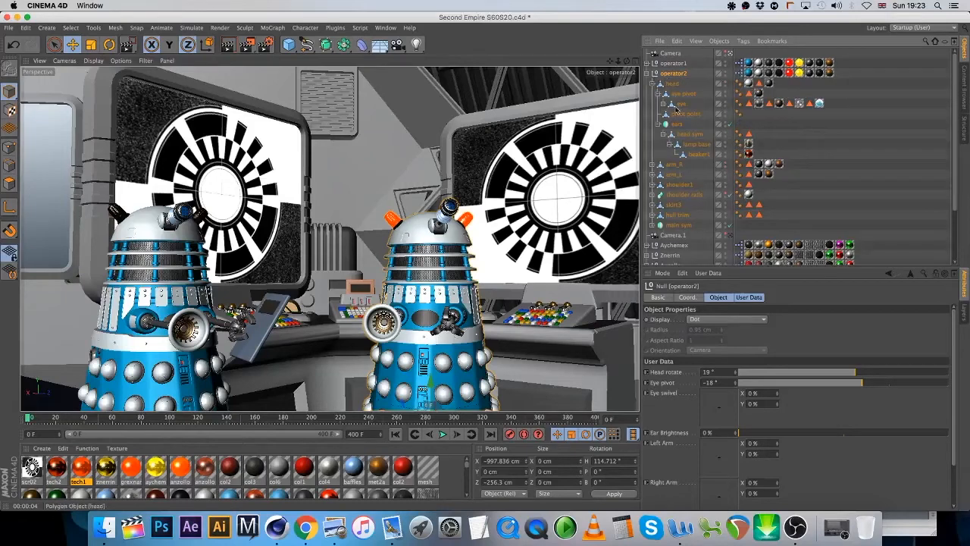
click(749, 154)
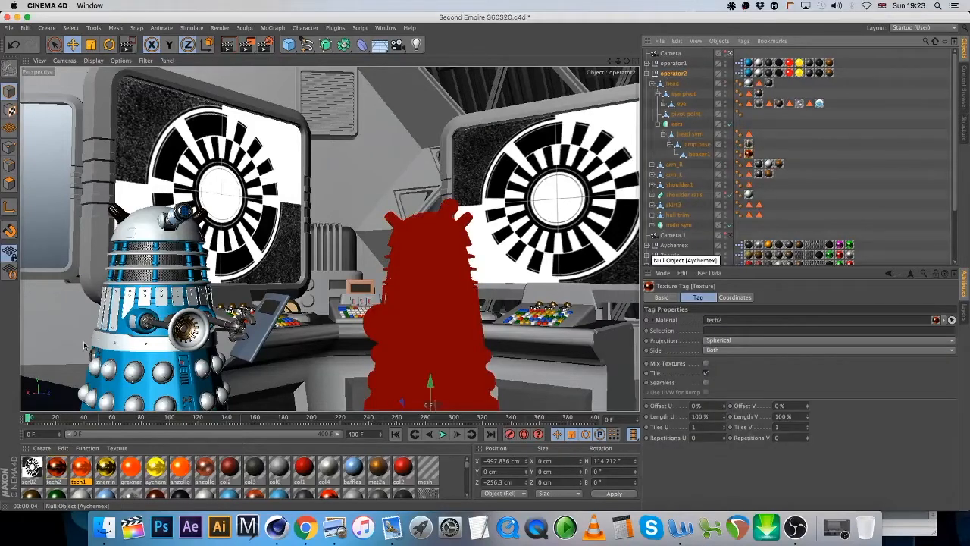
click(54, 470)
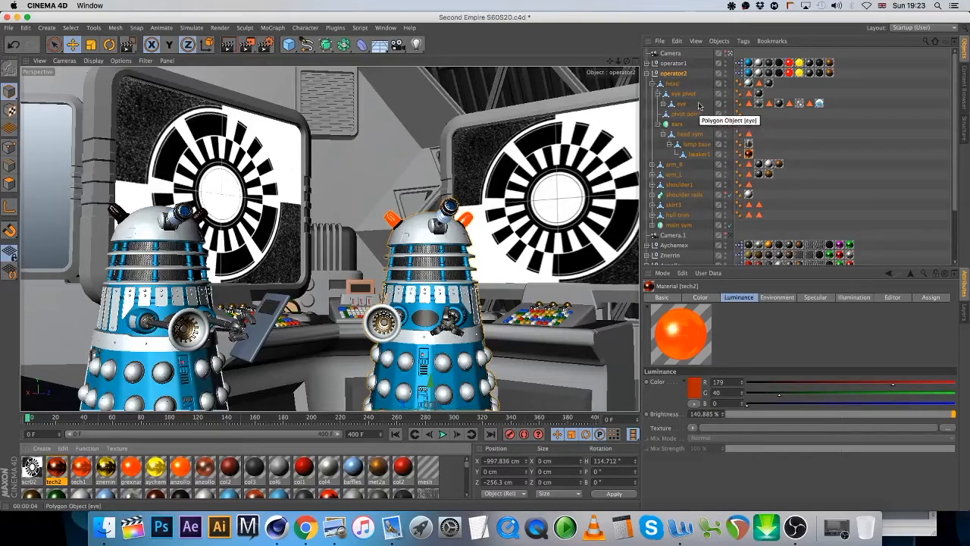
Widen the tech1 node in the Tech object's XPresso, check its material reference, and close the XPresso Editor
click(647, 73)
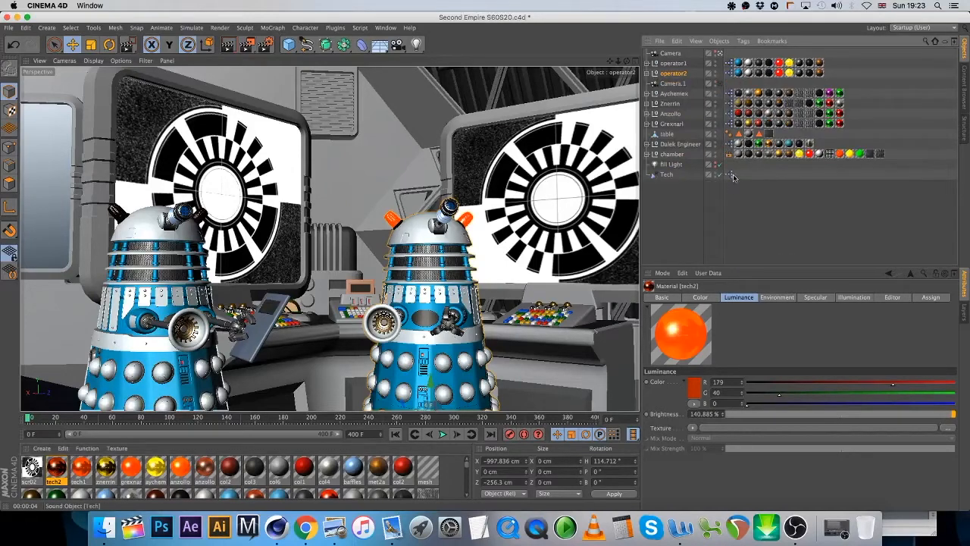
double_click(729, 175)
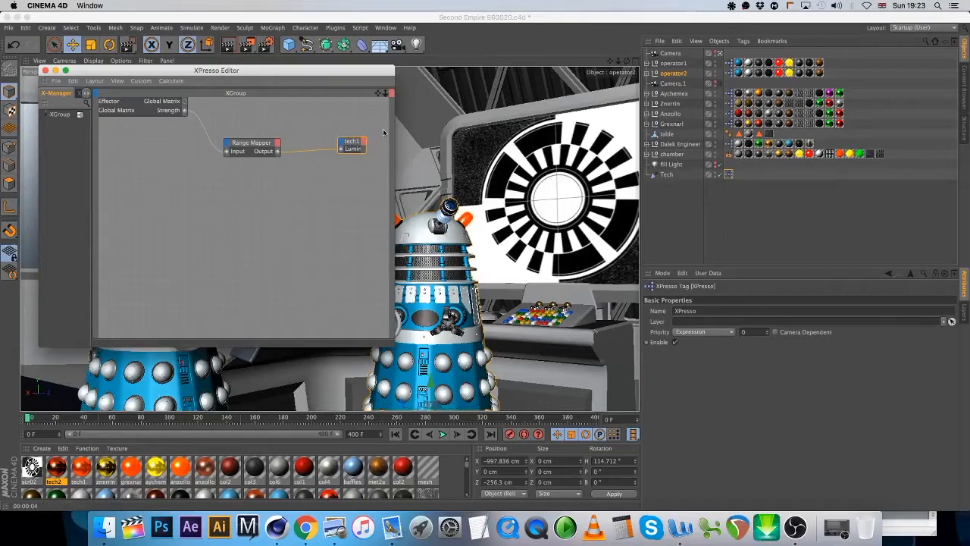
drag(365, 149, 382, 151)
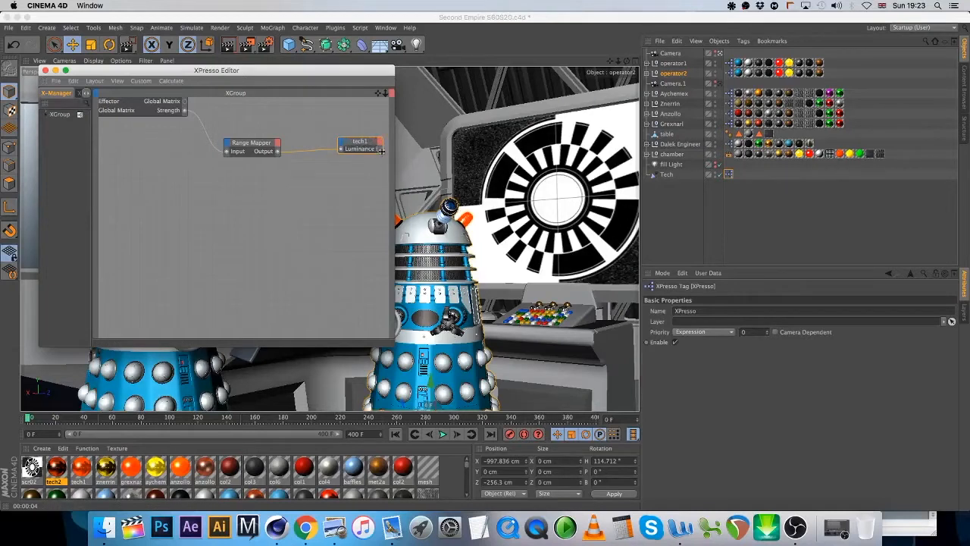
click(381, 150)
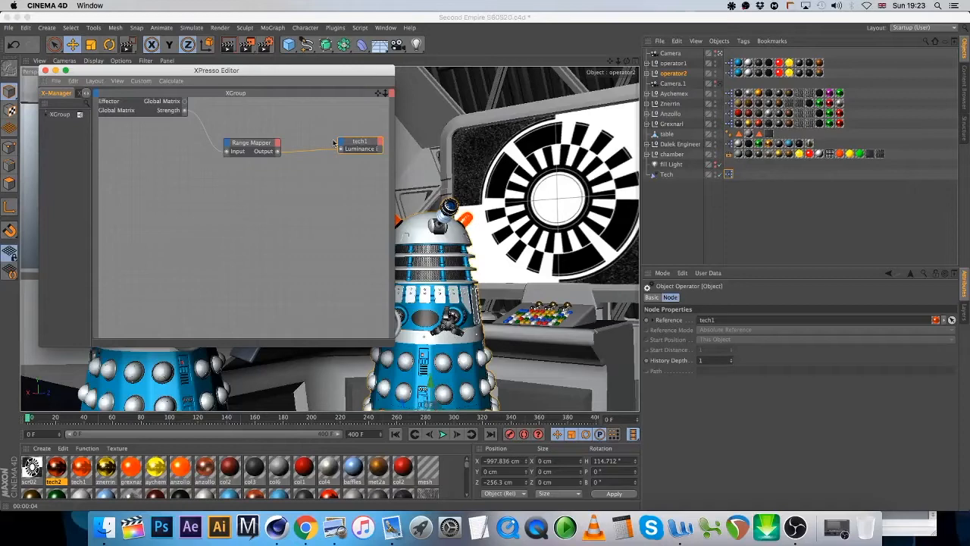
click(45, 70)
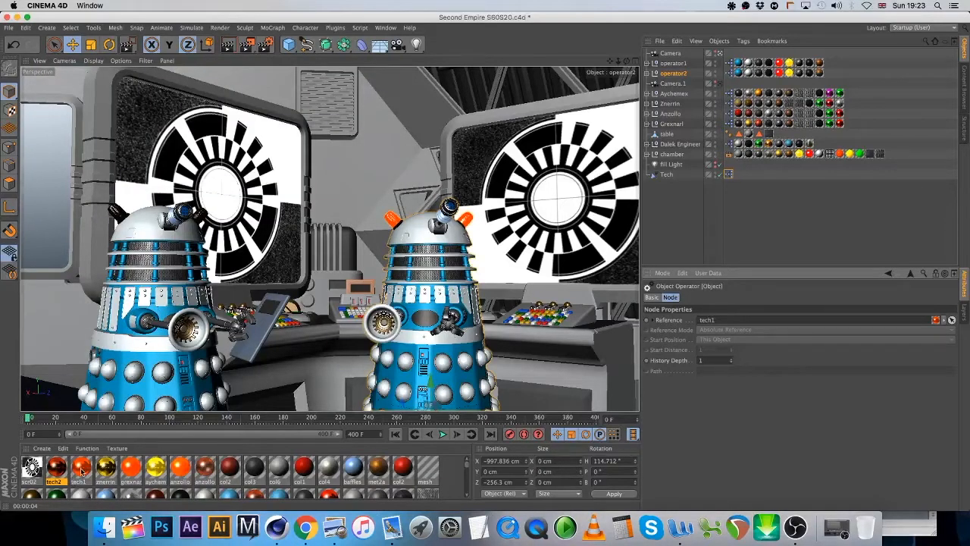
Set the end frame of the animation timeline to 250
drag(203, 418, 236, 376)
text(250)
key(Return)
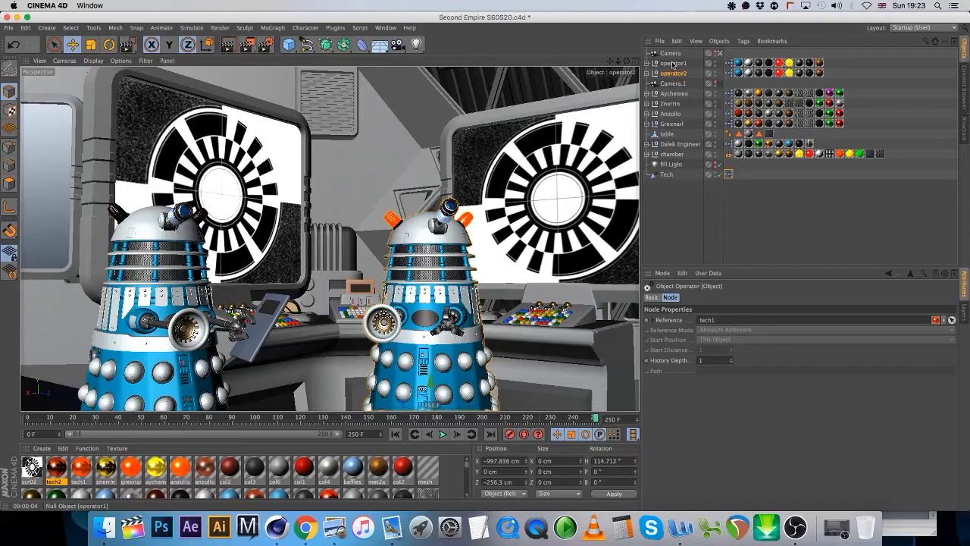
Expand the operator2 hierarchy and delete the texture tag from its beaker1 object
click(648, 73)
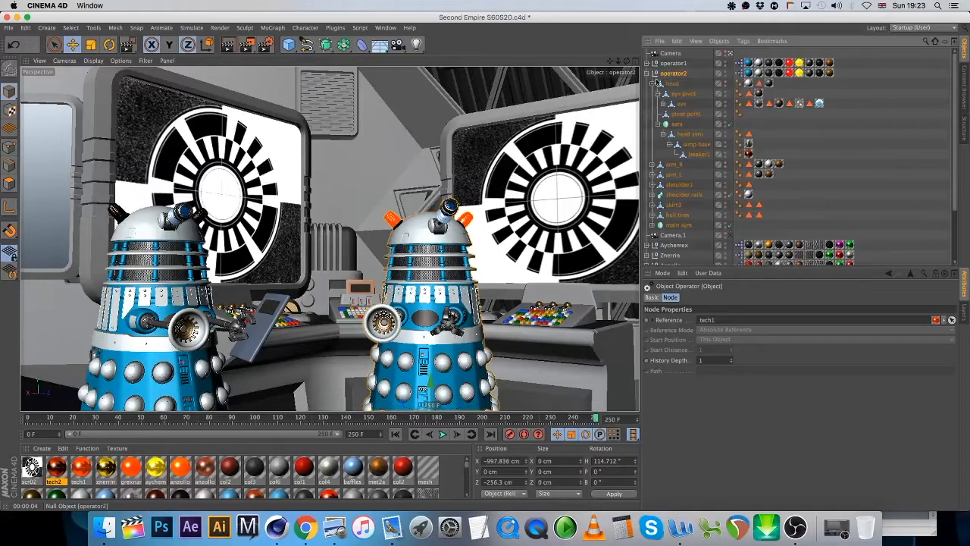
click(749, 154)
key(Delete)
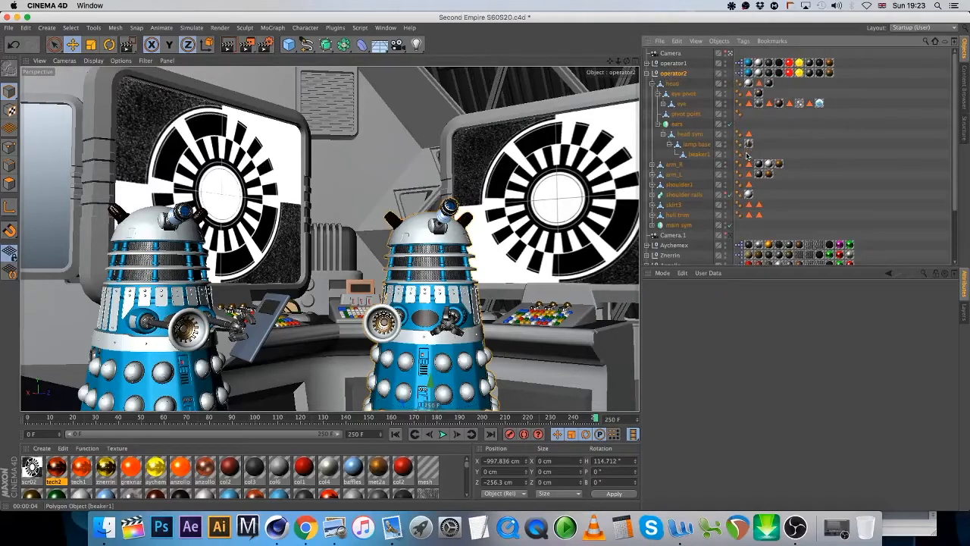
Examine tech1's Luminance settings and the node connections in the Tech object's XPresso
click(77, 475)
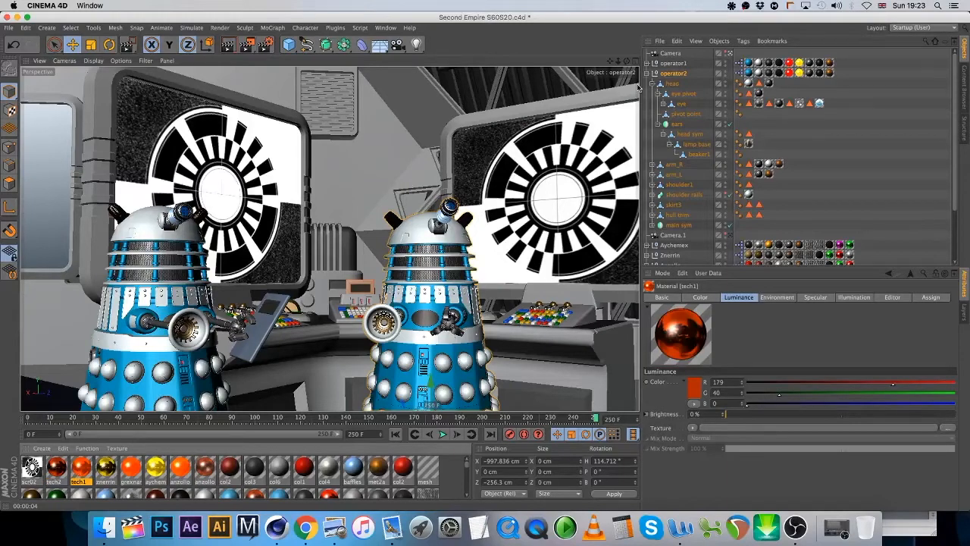
scroll(682, 189, down, 3)
double_click(739, 259)
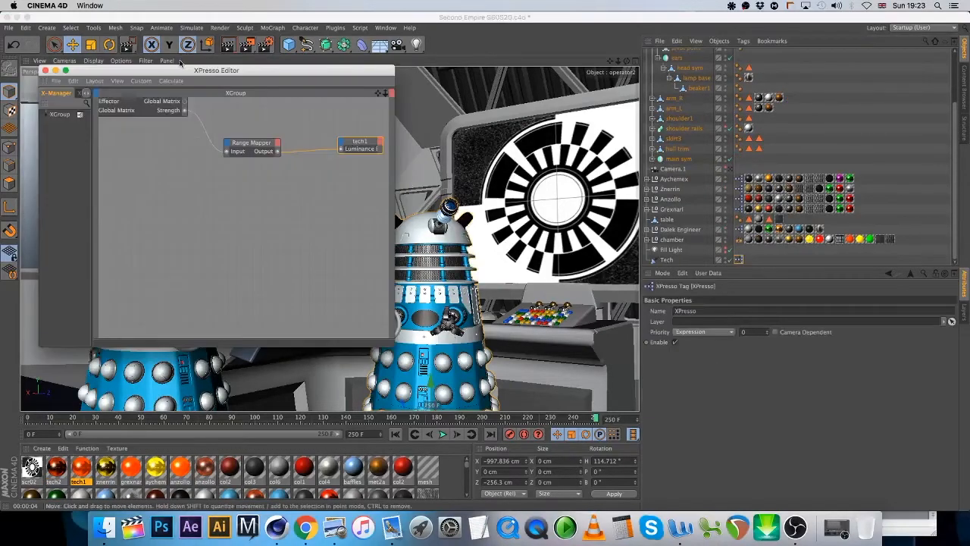
click(46, 70)
Apply the tech2 material to operator2's beaker1 object and select its new texture tag
click(56, 470)
drag(287, 339, 709, 89)
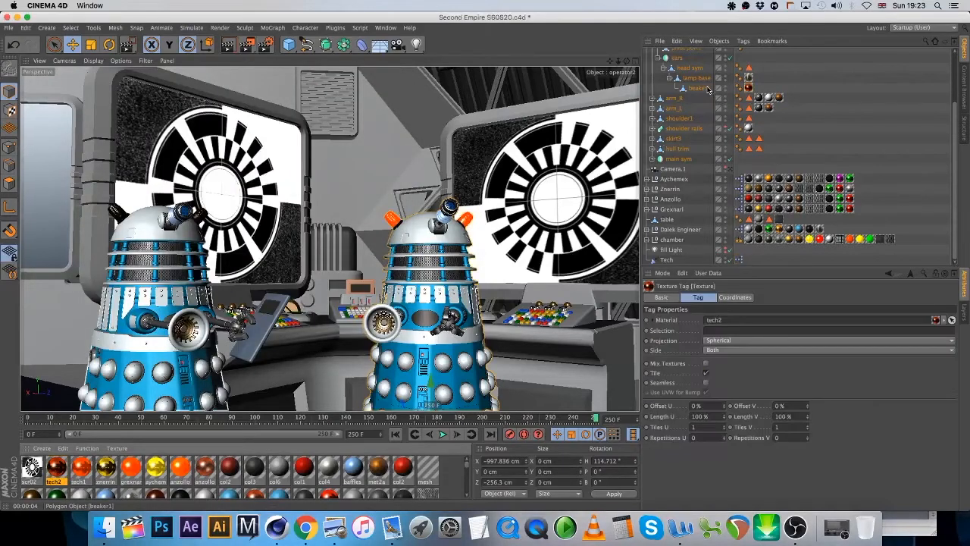
click(749, 89)
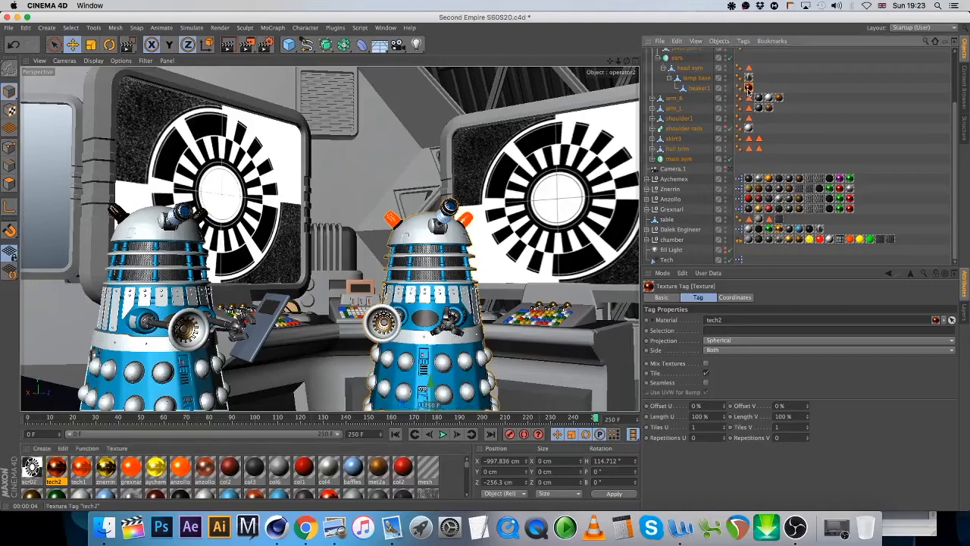
Set tech2's Luminance brightness to 0%, check its active channels, and collapse the operator2 hierarchy
click(56, 470)
drag(775, 415, 724, 416)
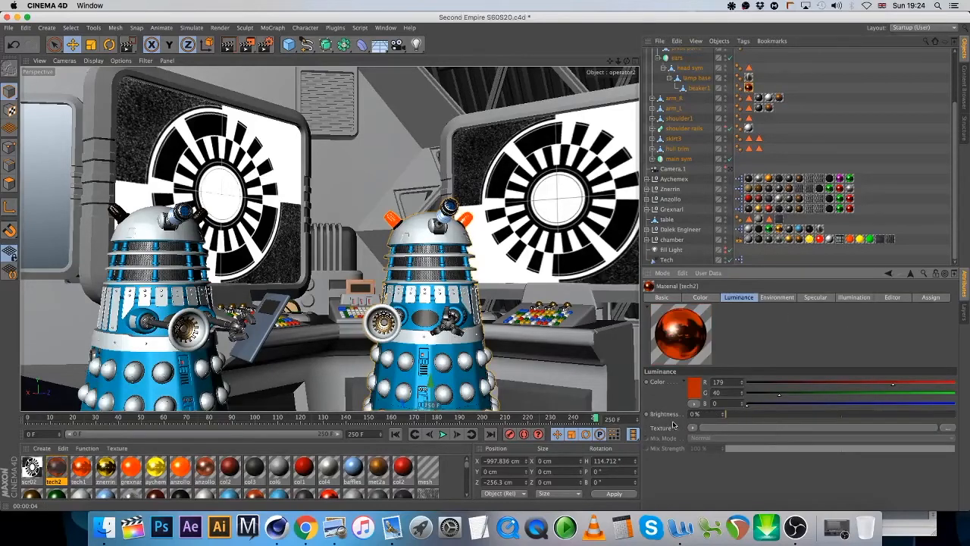
click(661, 297)
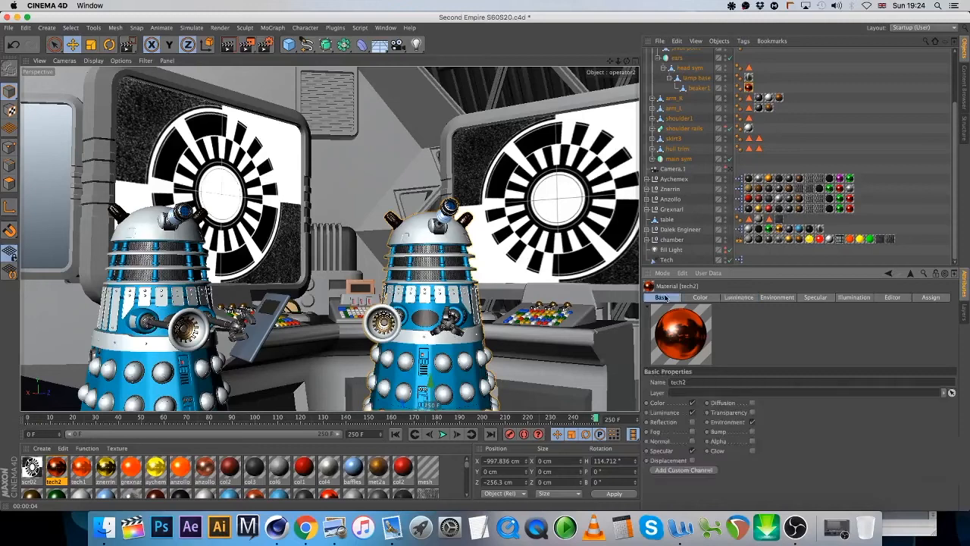
scroll(651, 83, up, 3)
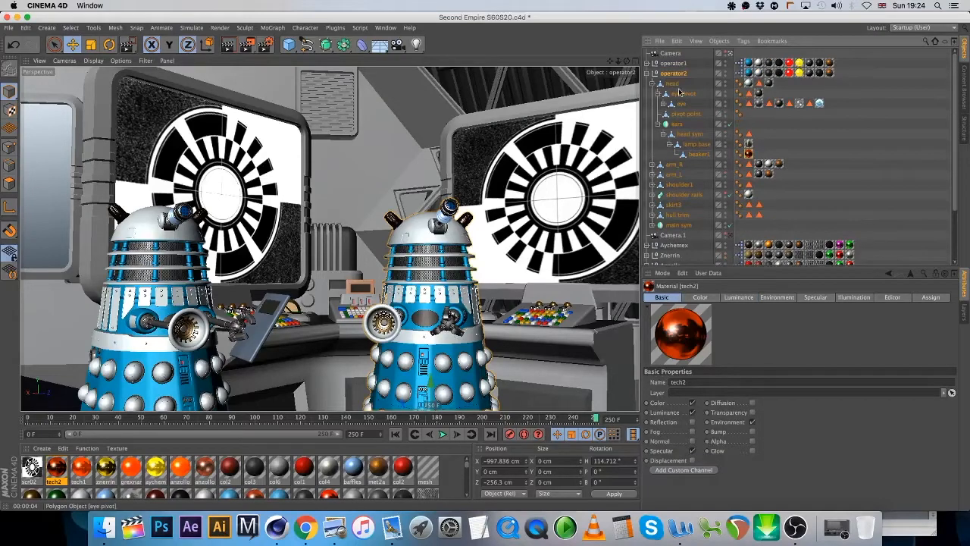
click(648, 73)
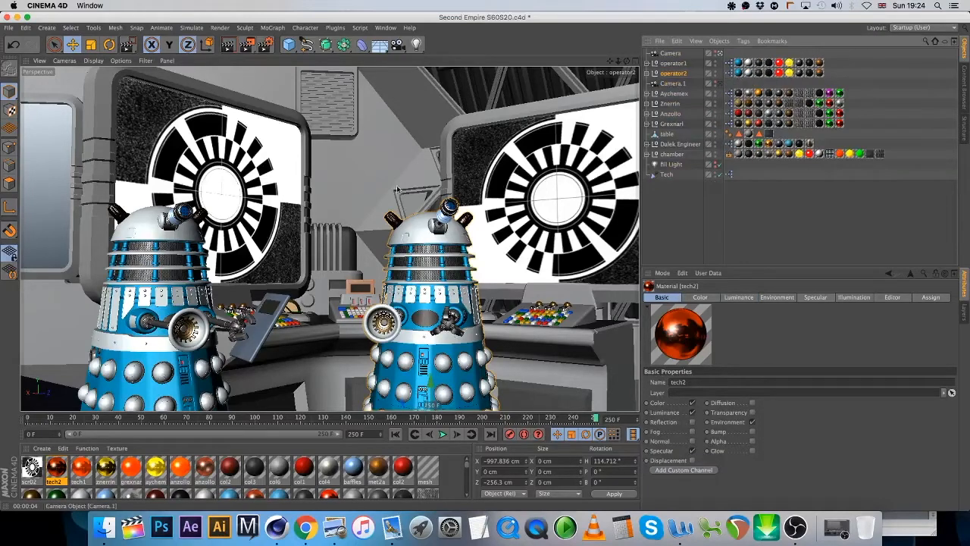
Lower the Camera at frame 0 to a Y position of about 79 cm for a low opening view of both operators
drag(57, 419, 27, 419)
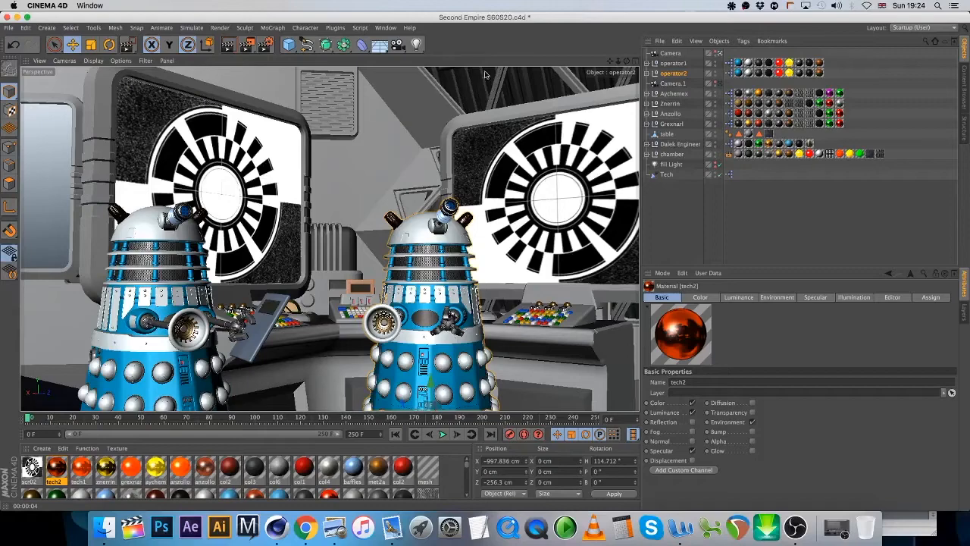
click(671, 54)
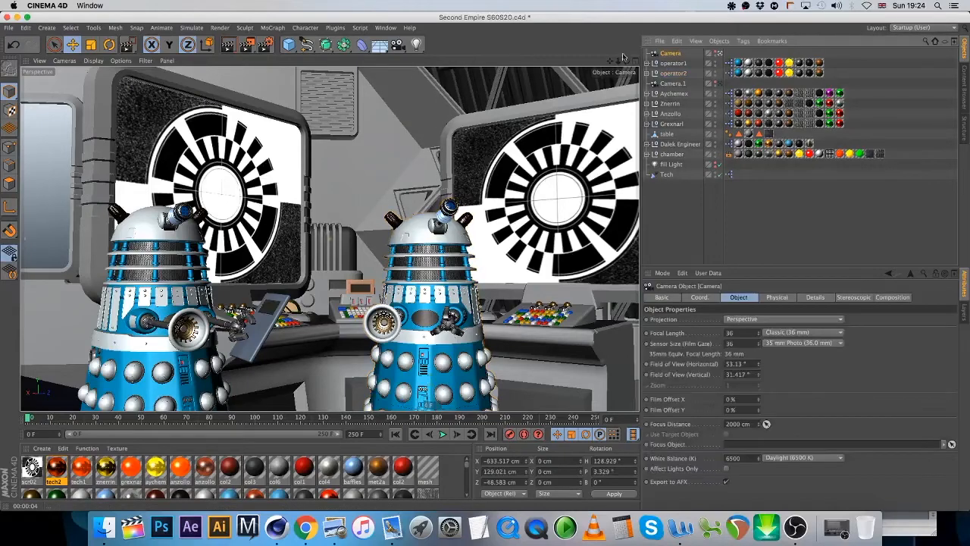
drag(611, 63, 580, 402)
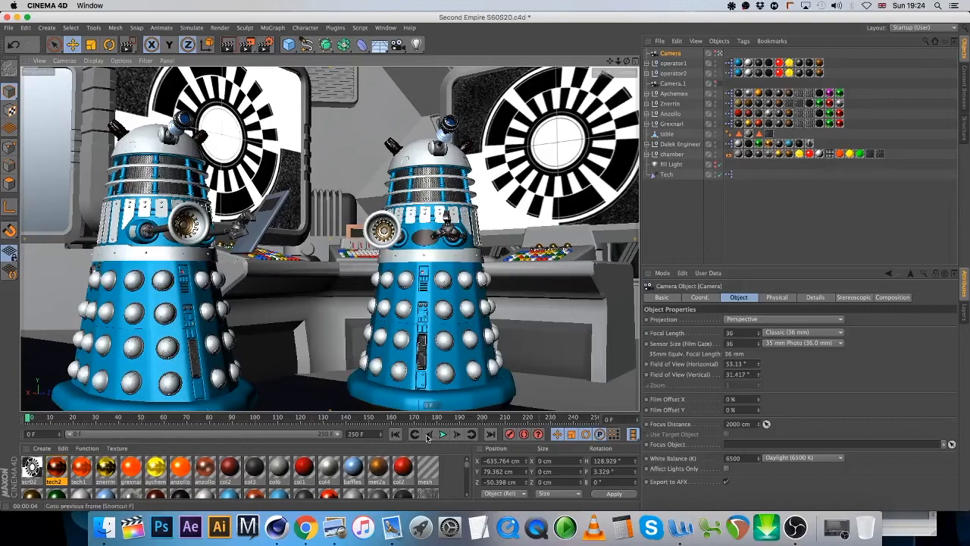
Raise the Camera to about 158 cm in Y at frame 250, tilt it down to a pitch of about -7.2°, and return to frame 0
click(491, 433)
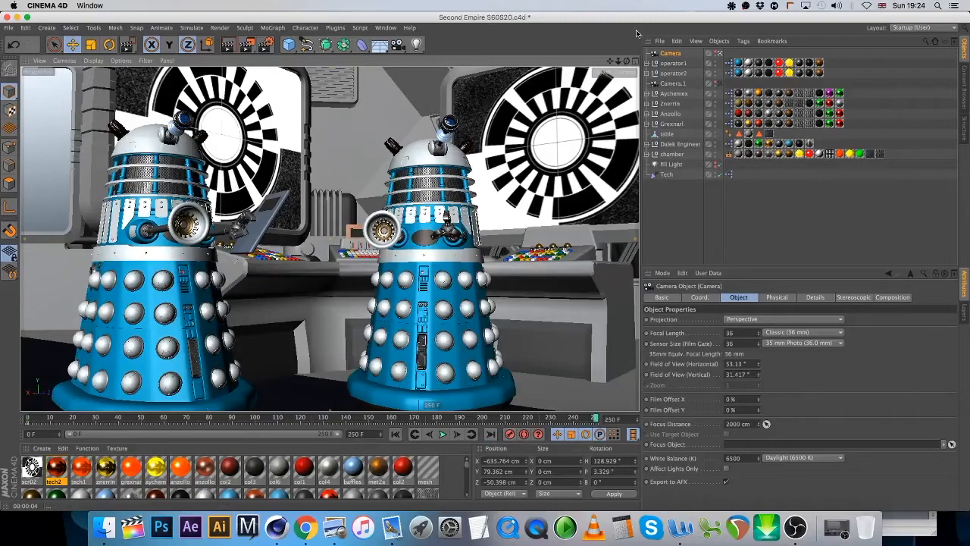
drag(609, 61, 601, 206)
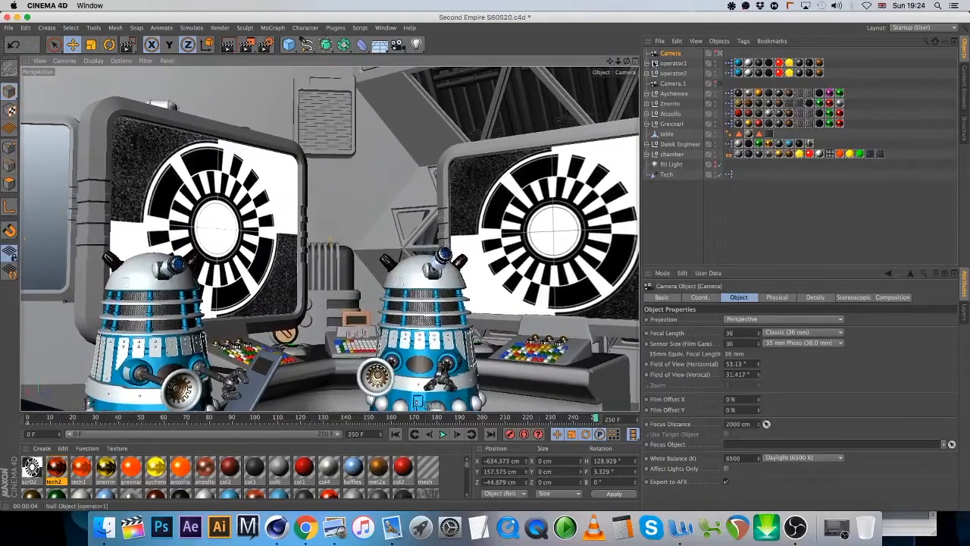
drag(627, 61, 624, 87)
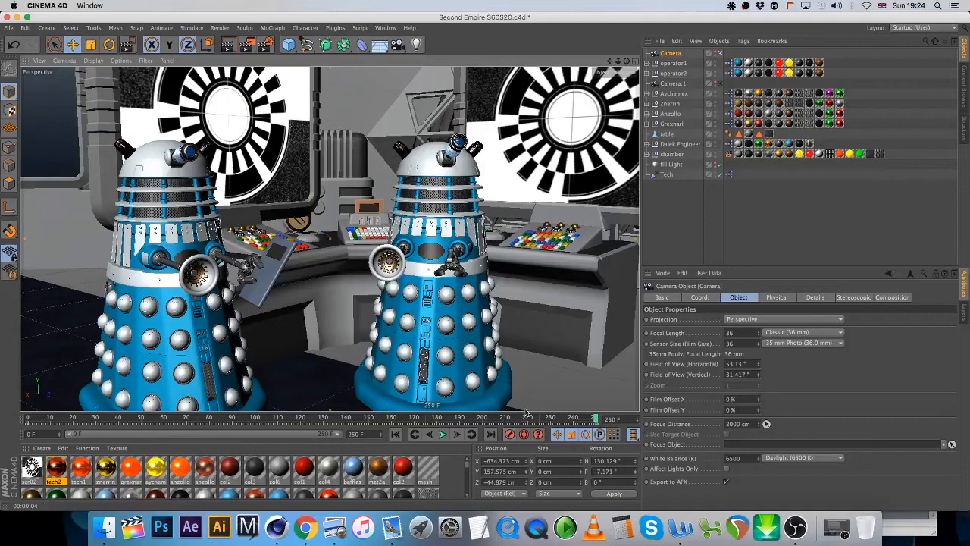
mouse_move(23, 423)
mouse_down()
mouse_move(192, 423)
mouse_move(27, 423)
mouse_up()
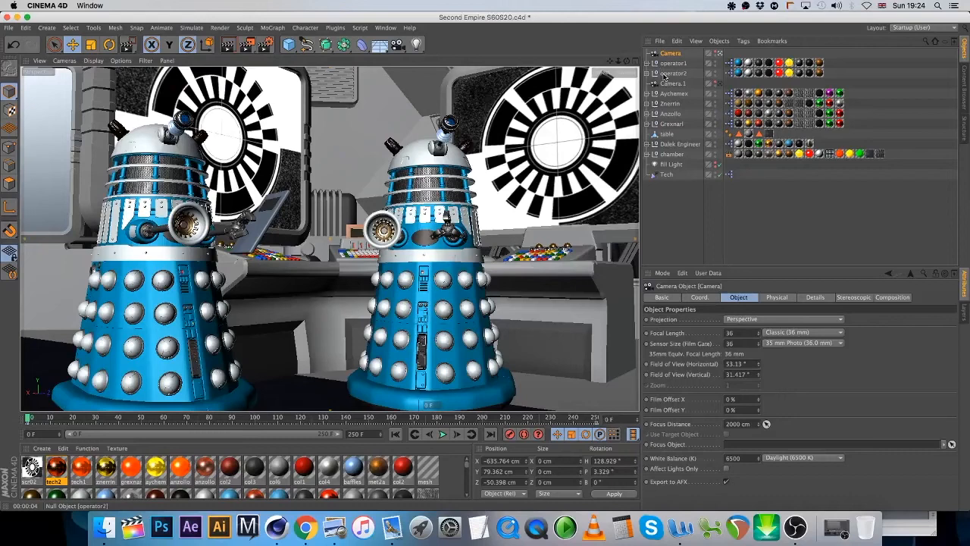
Keyframe operator2's Head rotate and Eye pivot at frame 50
click(672, 73)
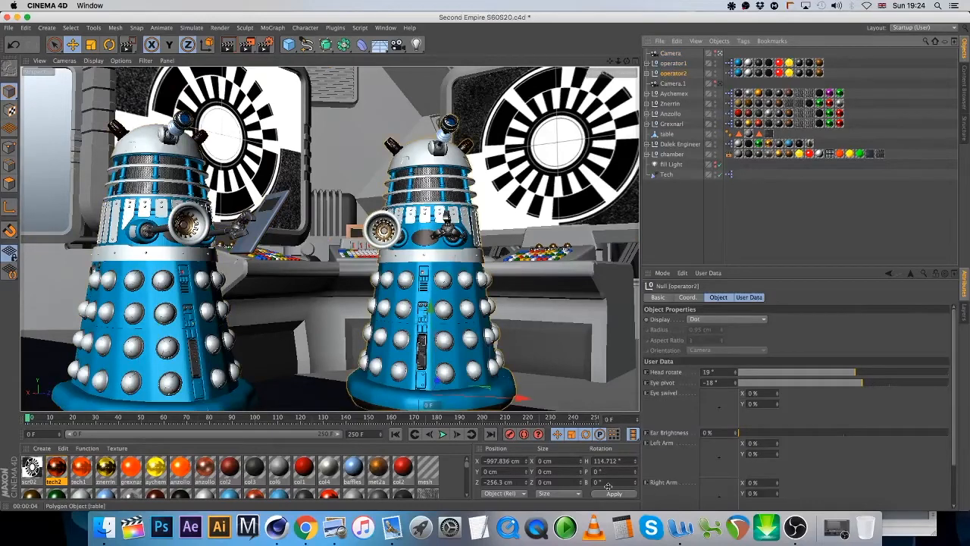
click(141, 419)
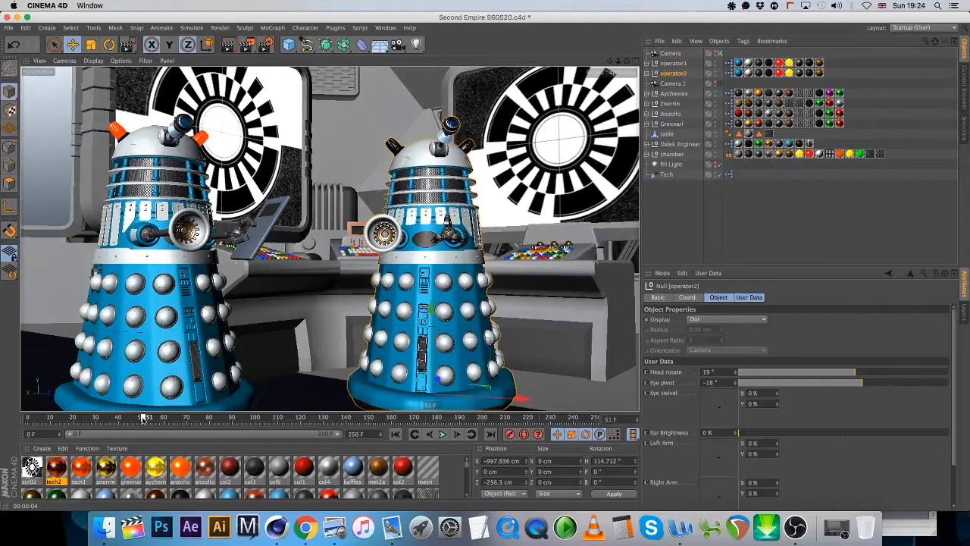
ctrl+click(647, 372)
ctrl+click(647, 383)
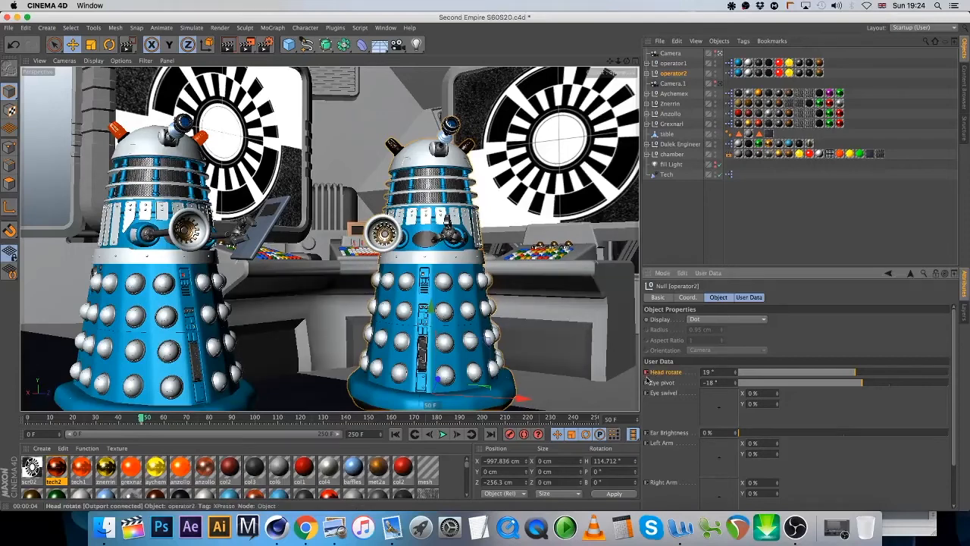
Keyframe operator2's Head rotate at -55° and Eye pivot at 5° on frame 100, and hold both values with keys at frame 150
click(256, 419)
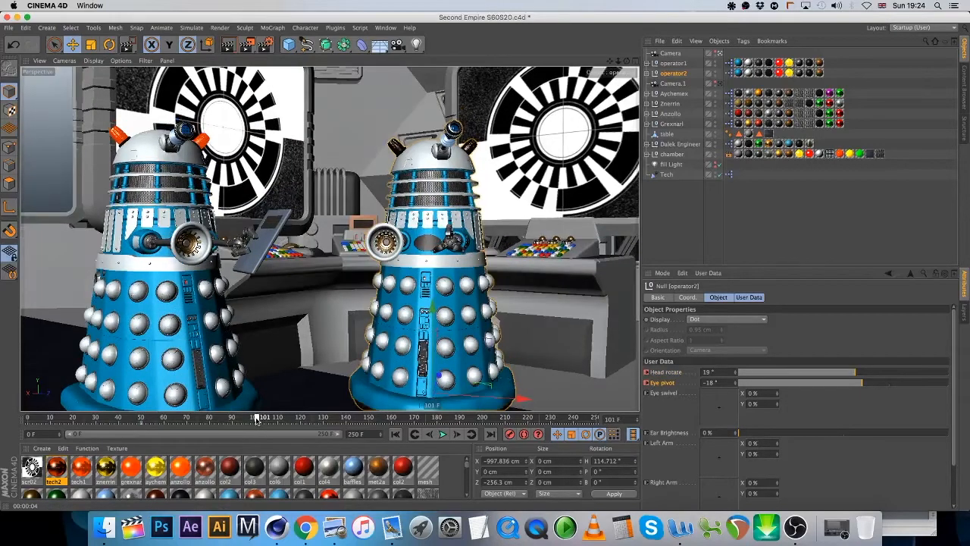
drag(855, 371, 897, 383)
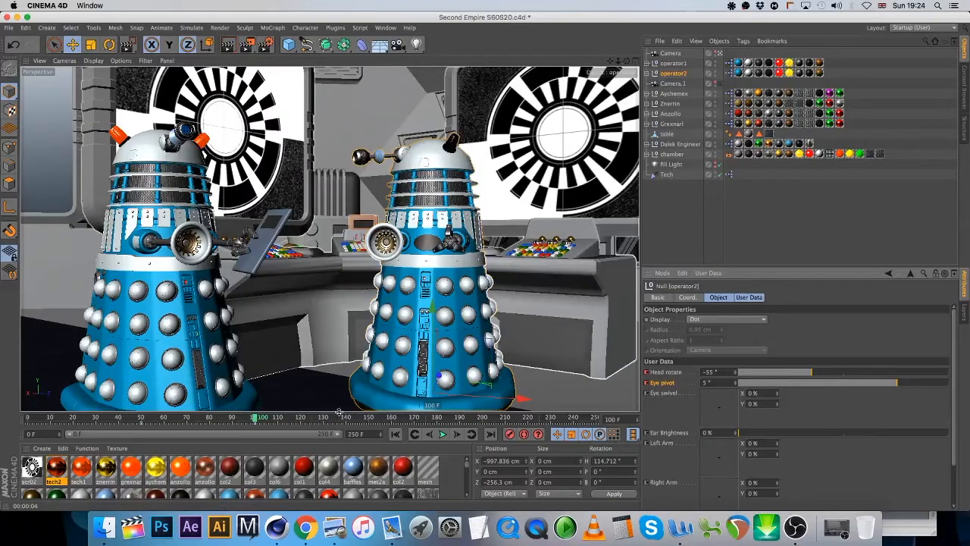
click(369, 418)
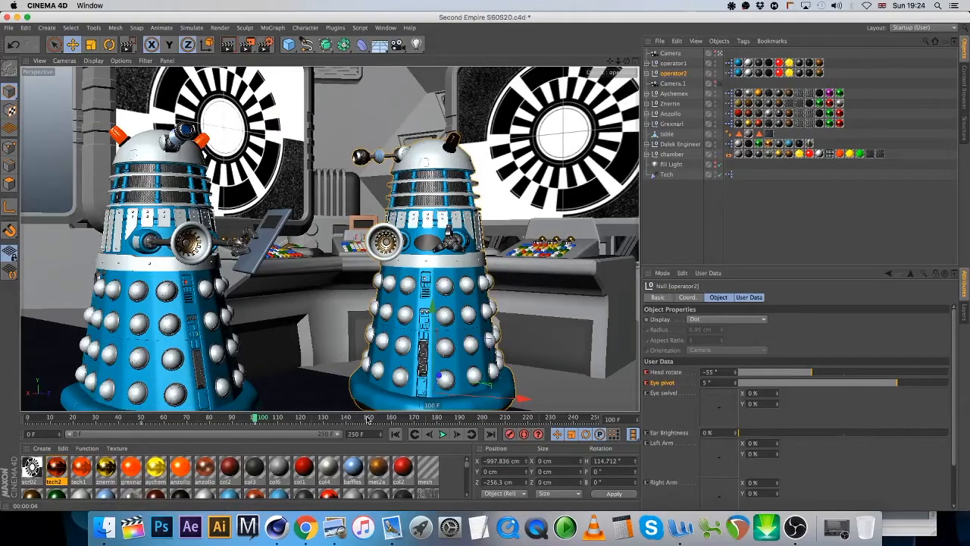
click(665, 372)
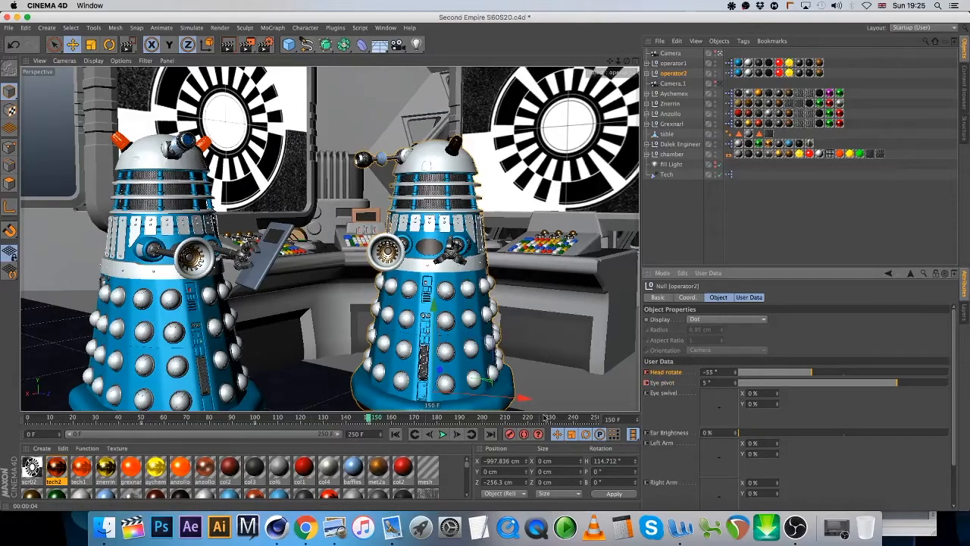
Keyframe operator2's Head rotate at 21° and Eye pivot at -23° on frame 225
click(543, 419)
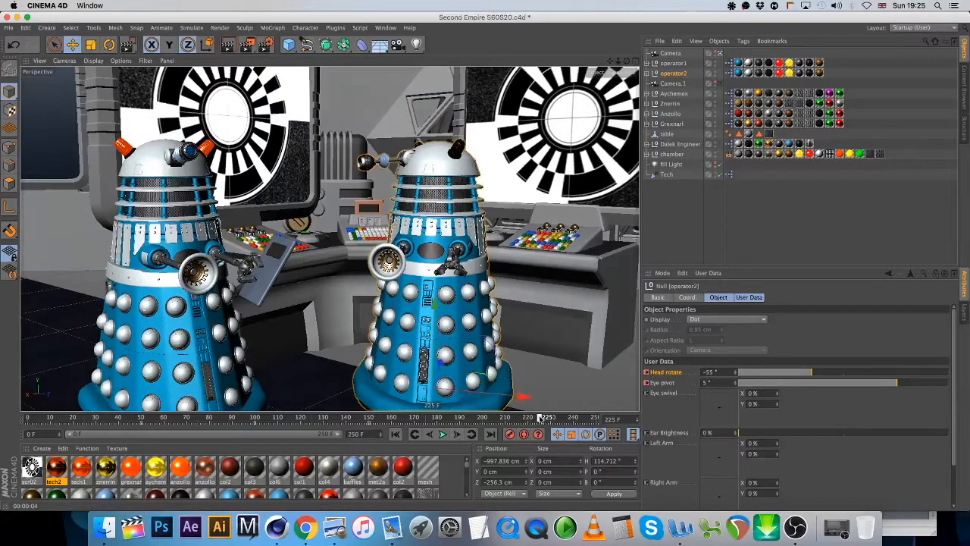
click(857, 372)
mouse_move(859, 373)
mouse_down()
mouse_move(883, 383)
mouse_move(854, 384)
mouse_up()
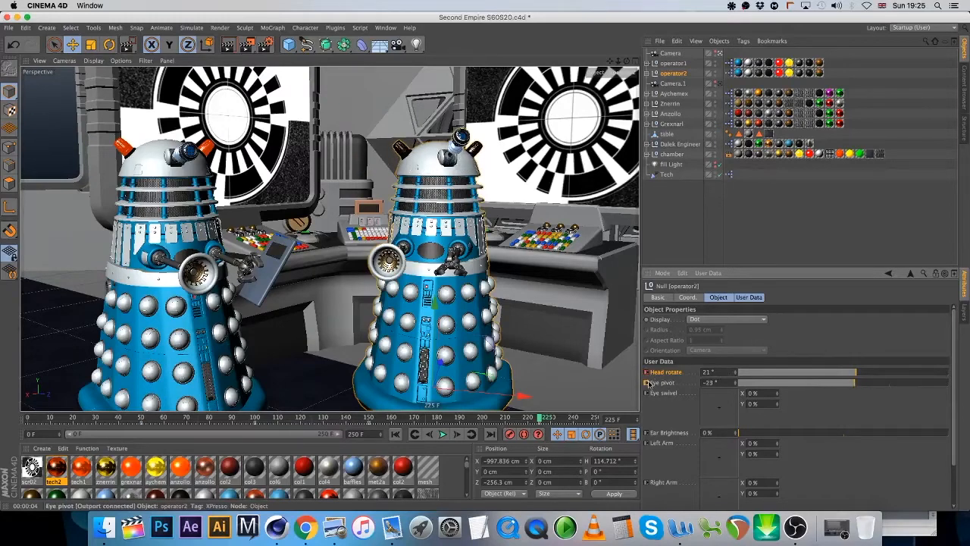
Set operator1's Eye pivot to -27° and keyframe its Left Arm at frame 0
click(673, 63)
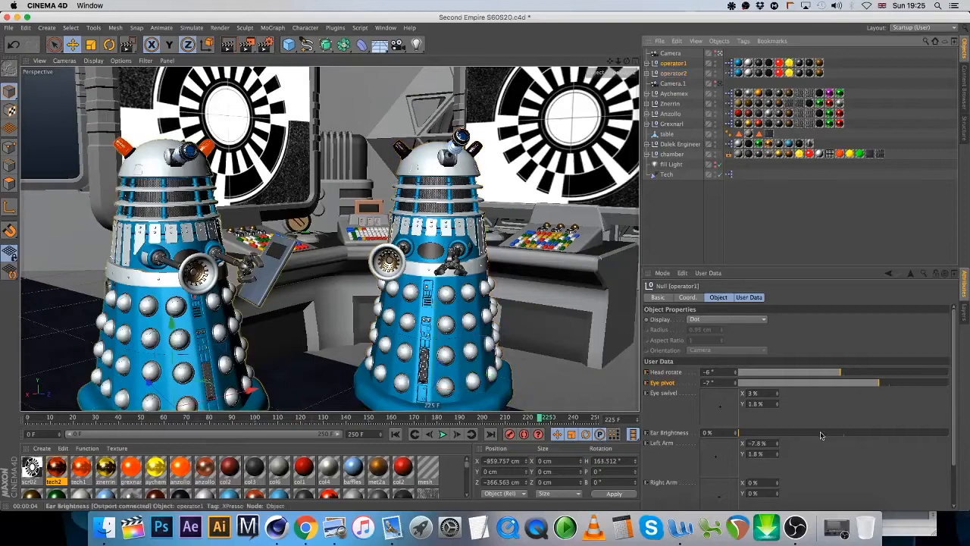
drag(879, 383, 847, 382)
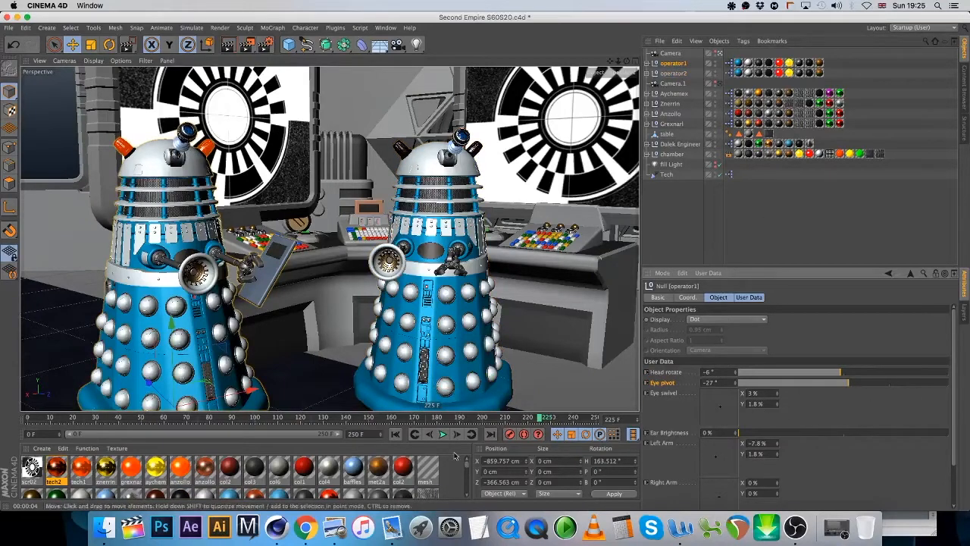
click(405, 434)
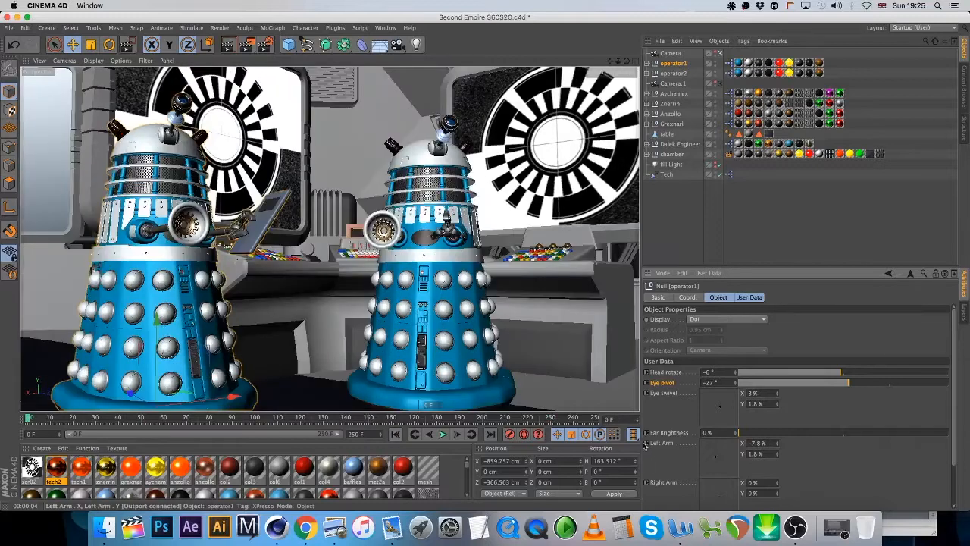
Keyframe operator1's Left Arm at X 6.6% and Y 21% on frame 100, and hold that pose with a key at frame 125
click(257, 418)
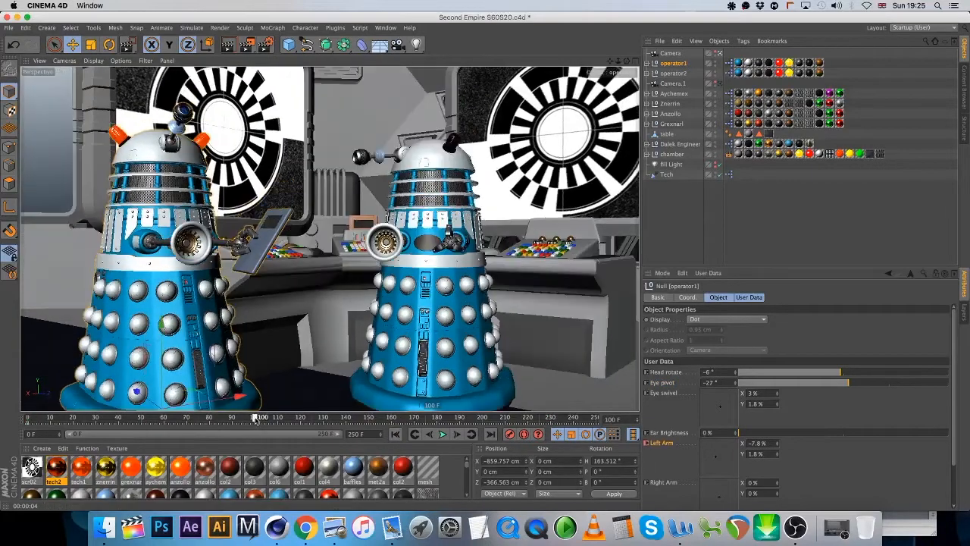
drag(723, 454, 722, 452)
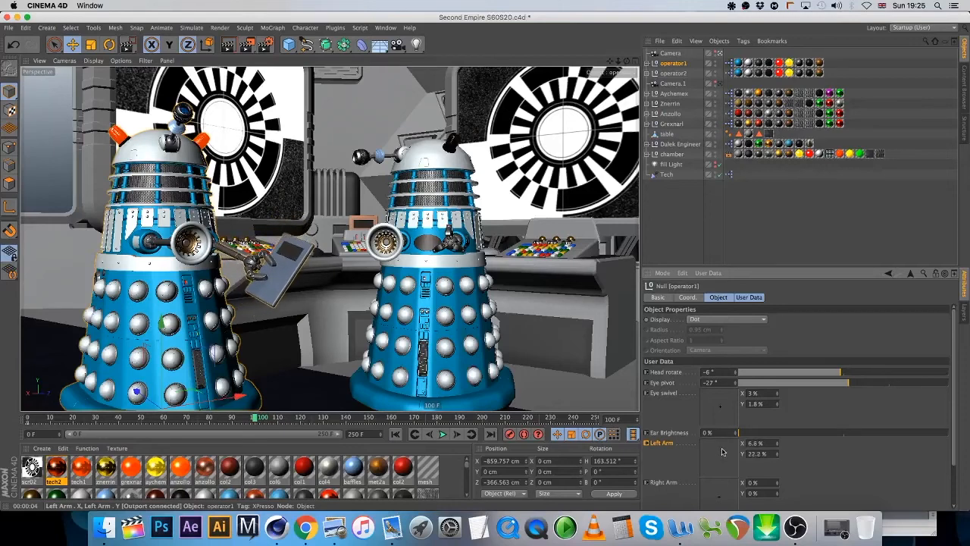
click(646, 443)
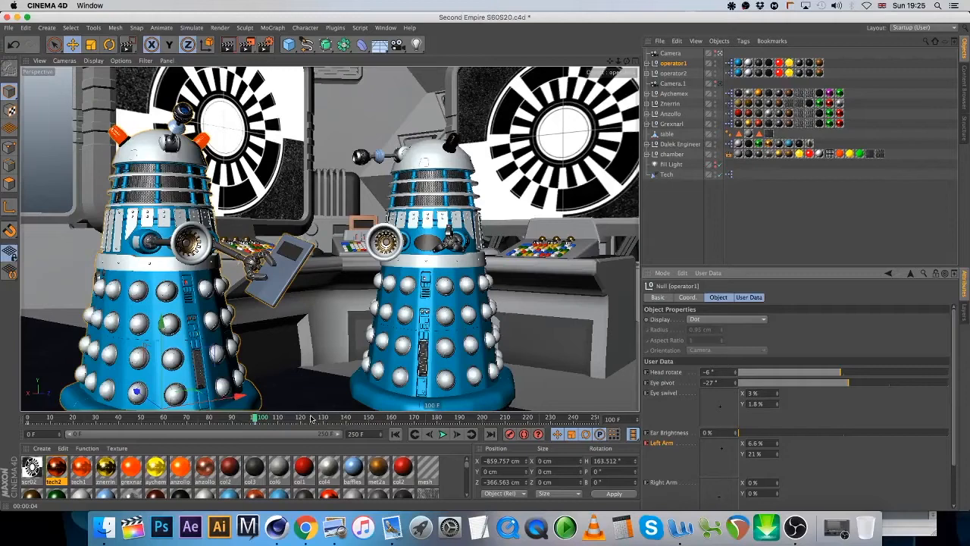
click(311, 418)
click(648, 445)
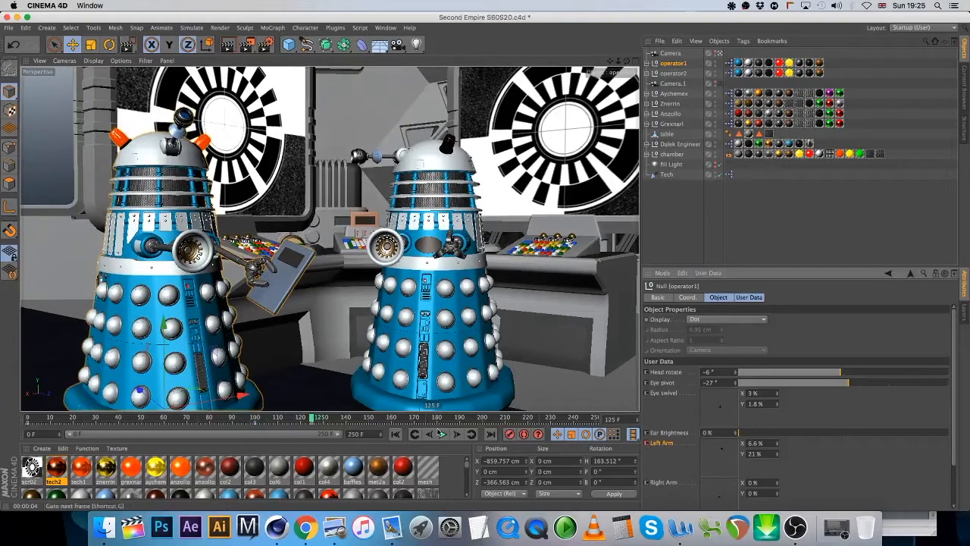
Keyframe operator1's Left Arm at X 10.2% and Y 4.2% on frame 200
click(483, 418)
drag(725, 452, 724, 458)
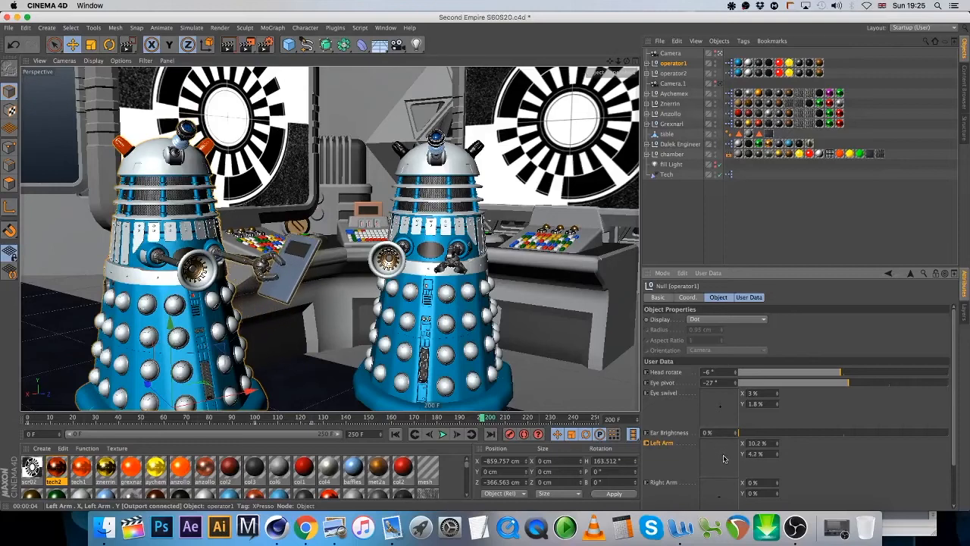
click(648, 445)
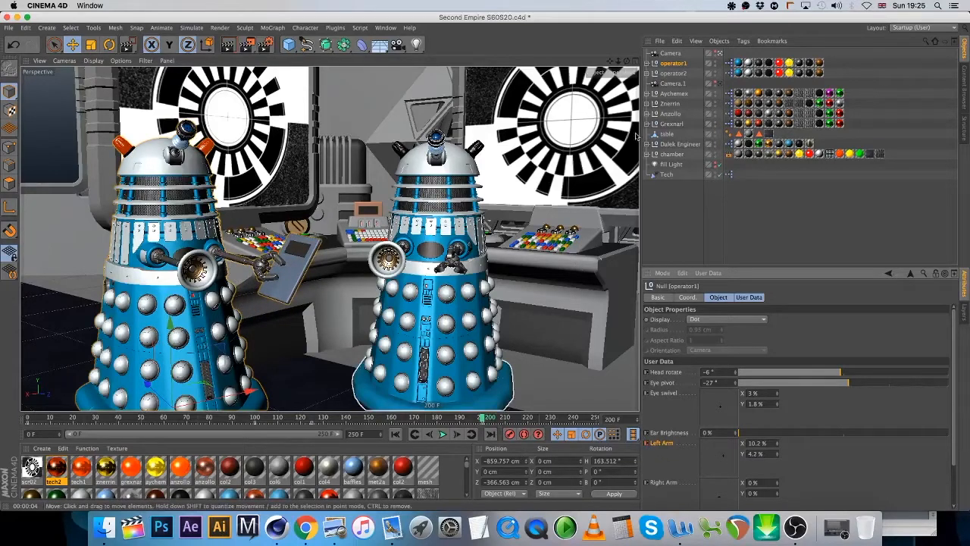
Add a Vibrate tag to the plunger in operator2's arm_R hierarchy
click(675, 74)
scroll(955, 411, down, 3)
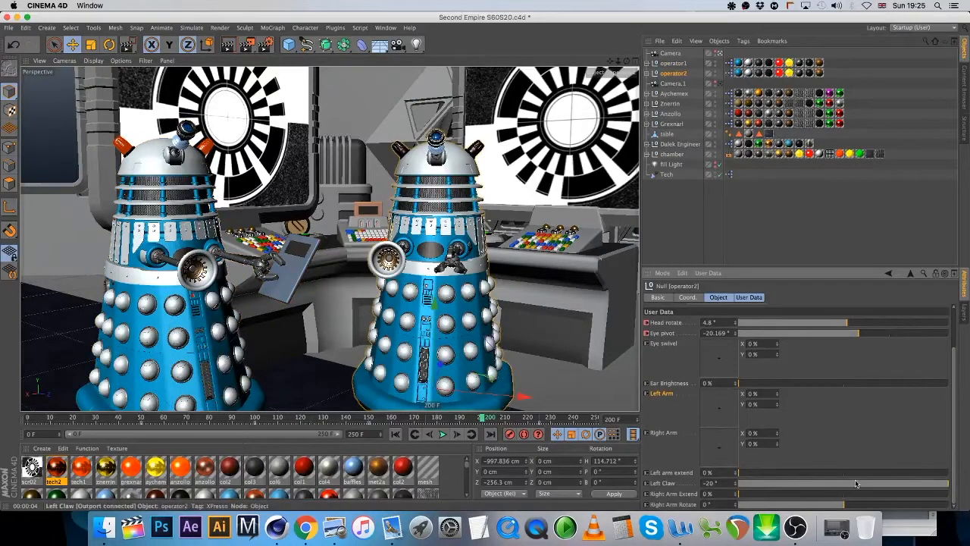
drag(846, 507, 846, 506)
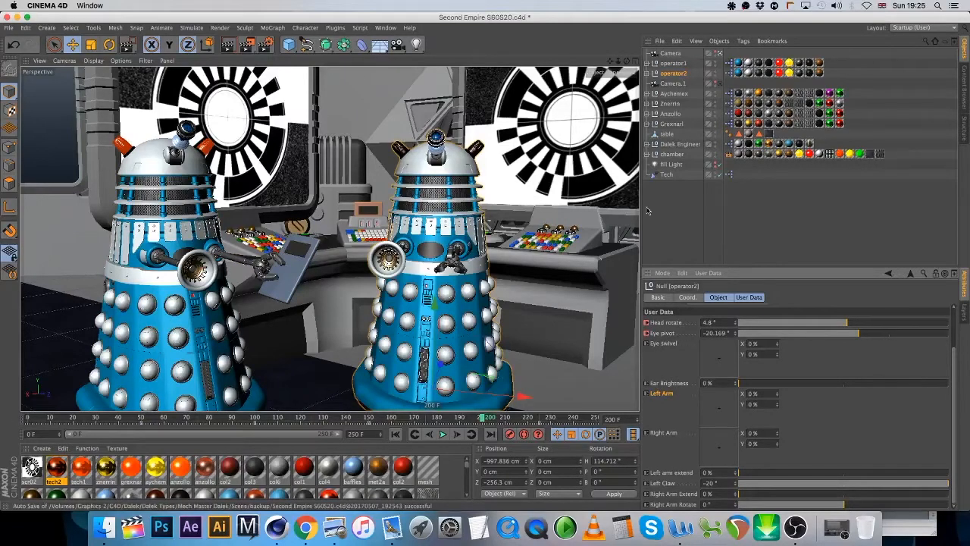
click(648, 74)
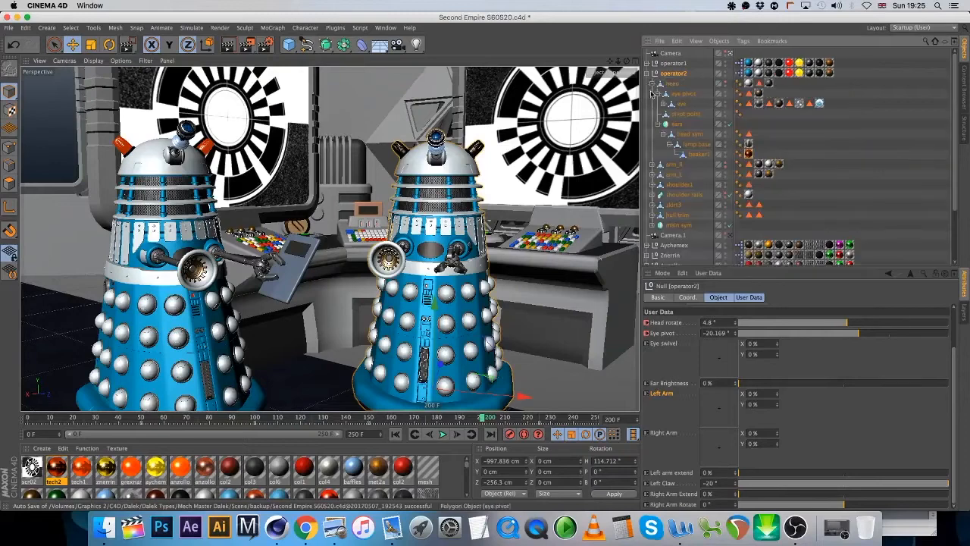
click(671, 168)
click(653, 164)
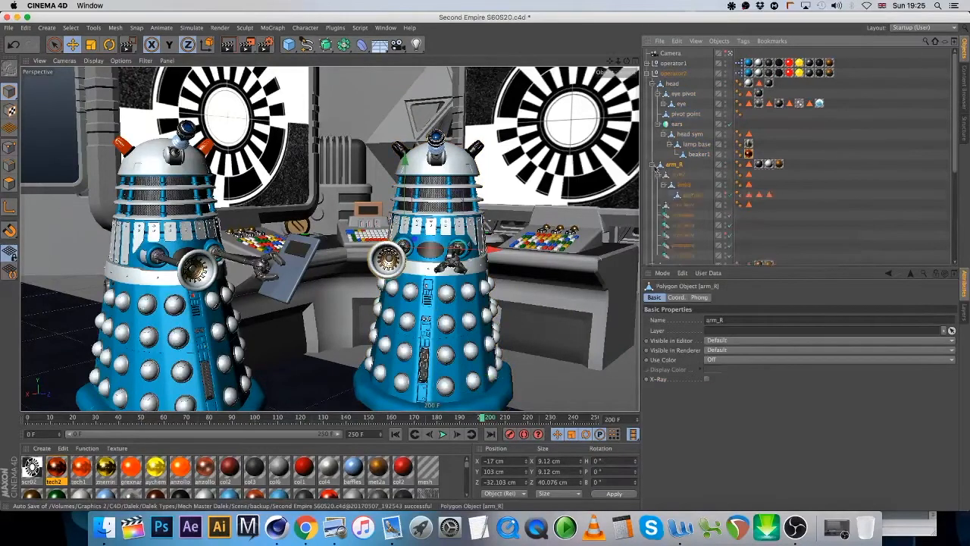
click(691, 195)
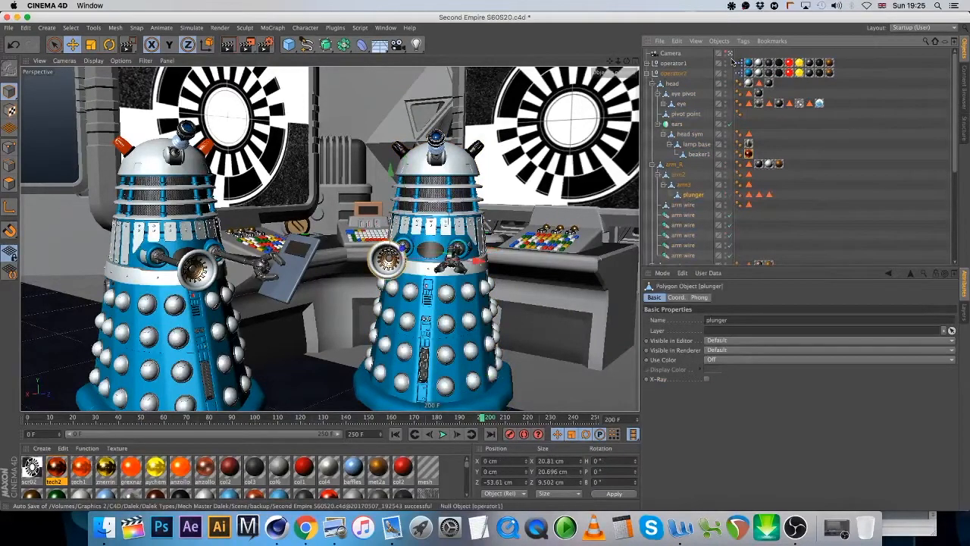
click(744, 40)
mouse_move(770, 56)
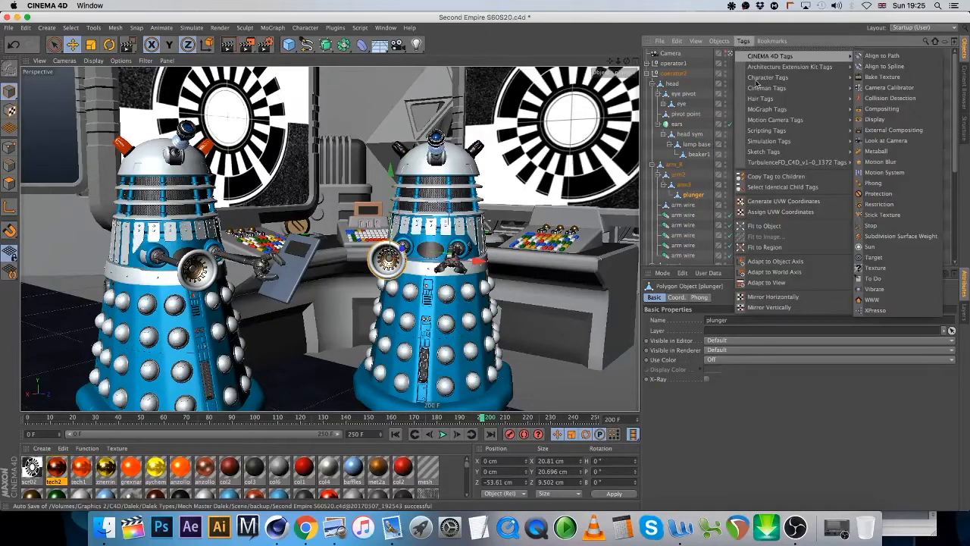
click(875, 289)
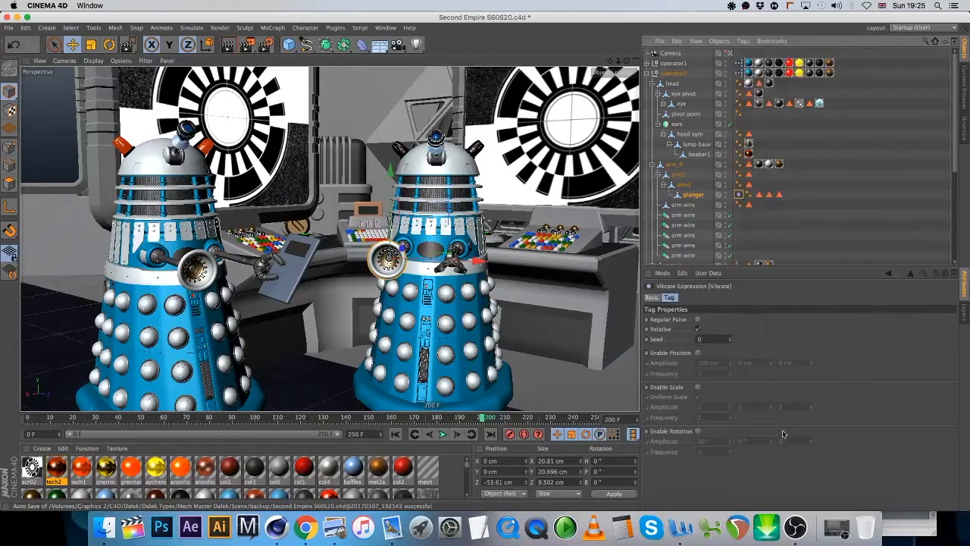
Enable rotation on the plunger's Vibrate tag and set its amplitude to 0°, 0° and 30°
click(698, 431)
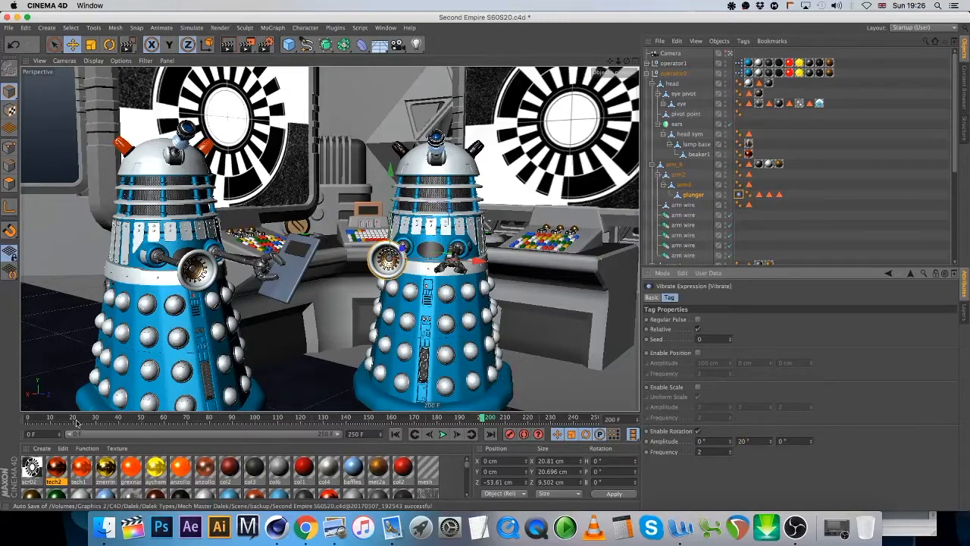
drag(65, 420, 27, 419)
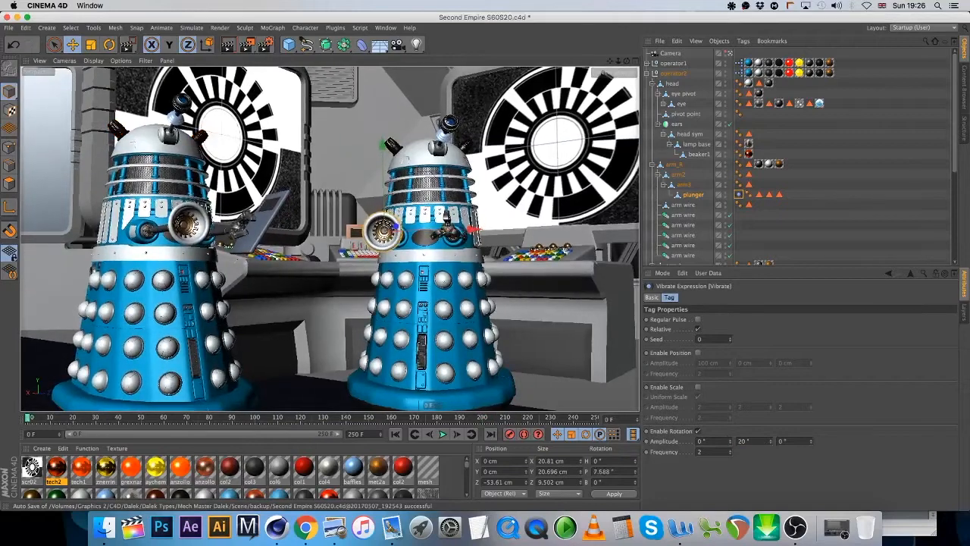
click(743, 441)
drag(792, 441, 721, 435)
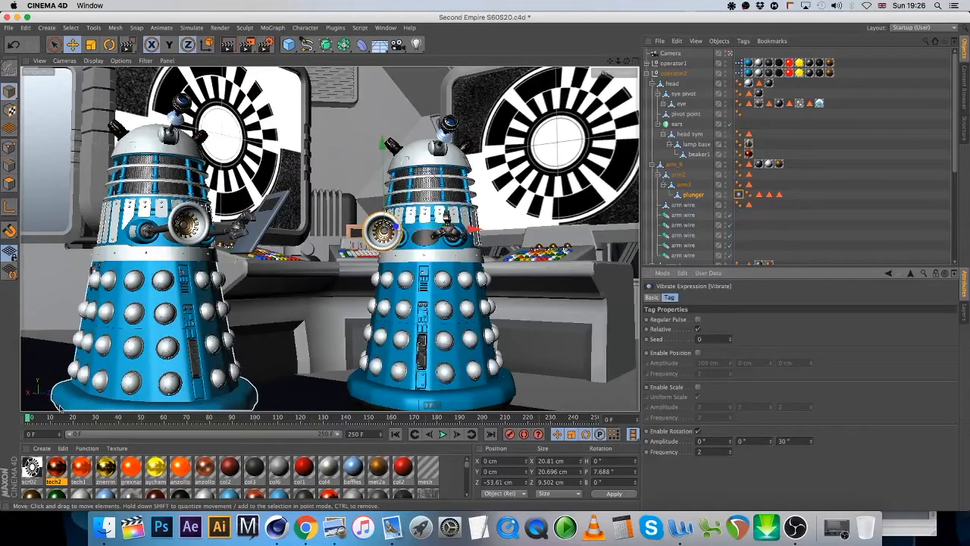
mouse_move(29, 420)
mouse_down()
mouse_move(254, 439)
mouse_move(29, 423)
mouse_up()
Deselect all objects and play the animation from frame 0 to review the movement of both operators
click(950, 241)
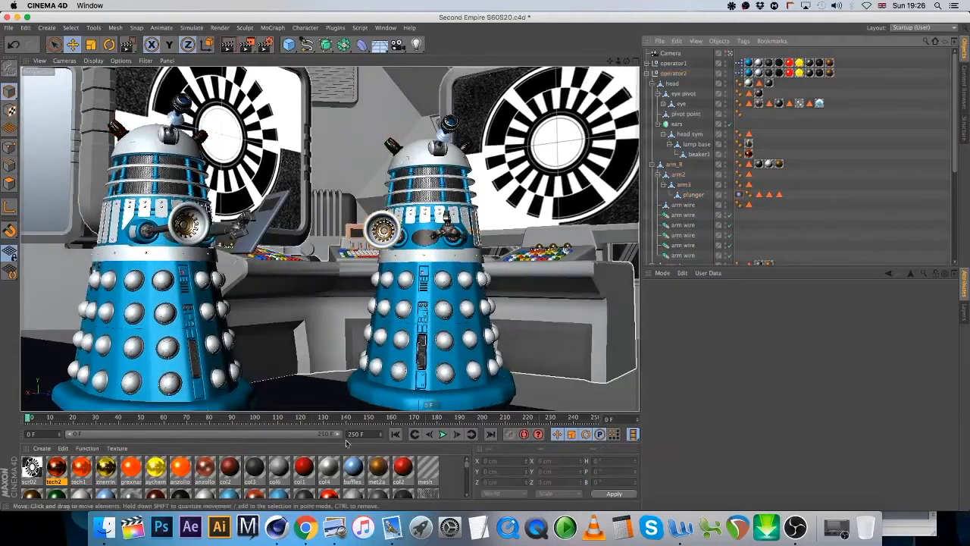
click(443, 435)
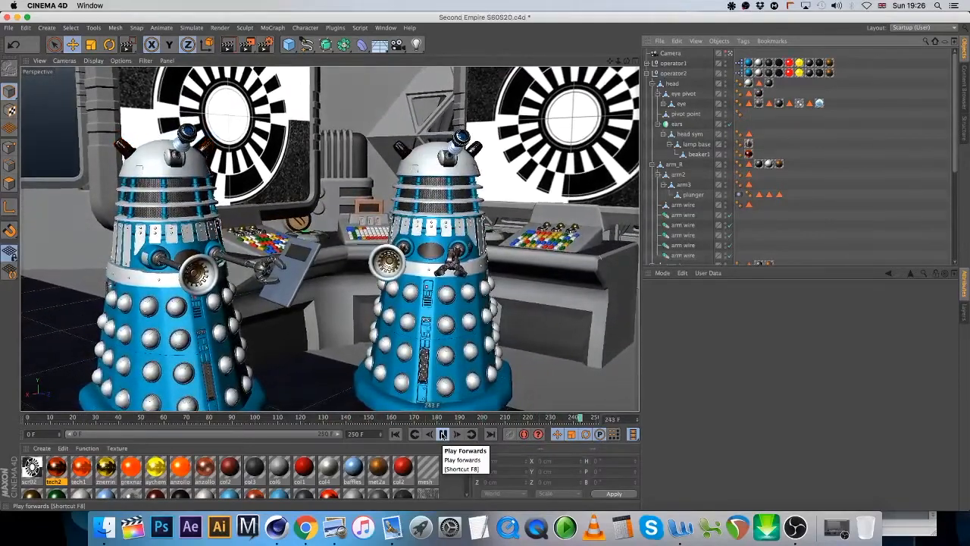
click(444, 433)
Point the Final render setting's regular image output to a new S60S20 folder inside Picture Sequences, keeping the file name S60S16
click(269, 44)
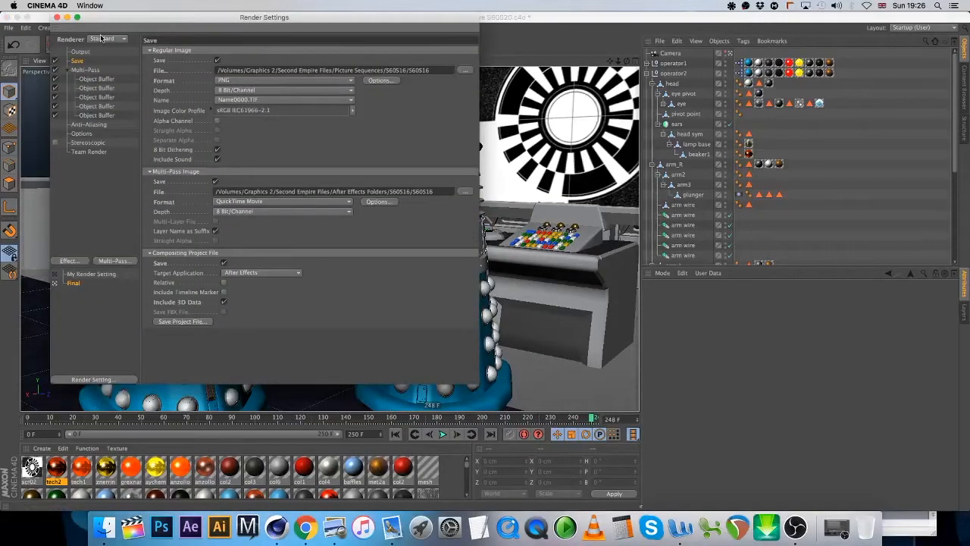
click(55, 70)
click(55, 70)
click(465, 70)
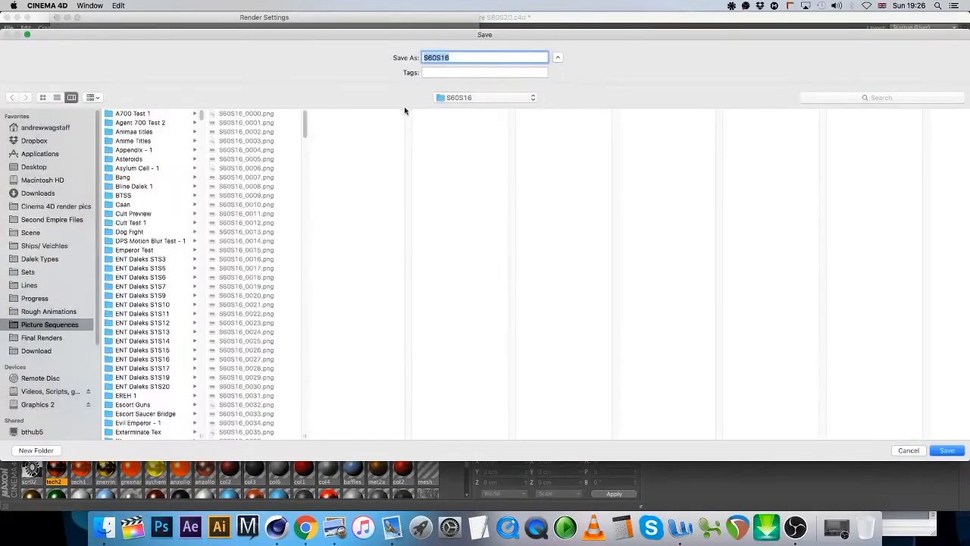
click(41, 326)
click(36, 450)
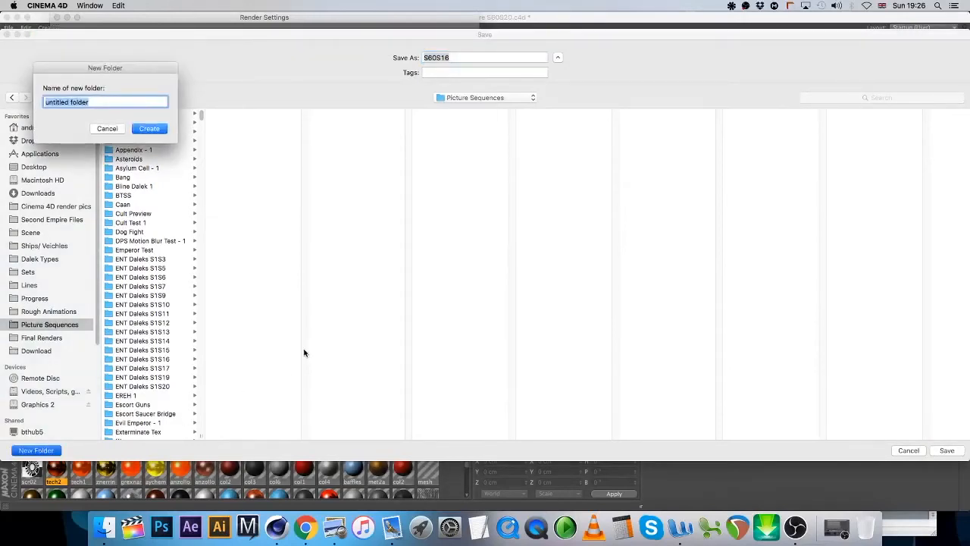
text(S60S20)
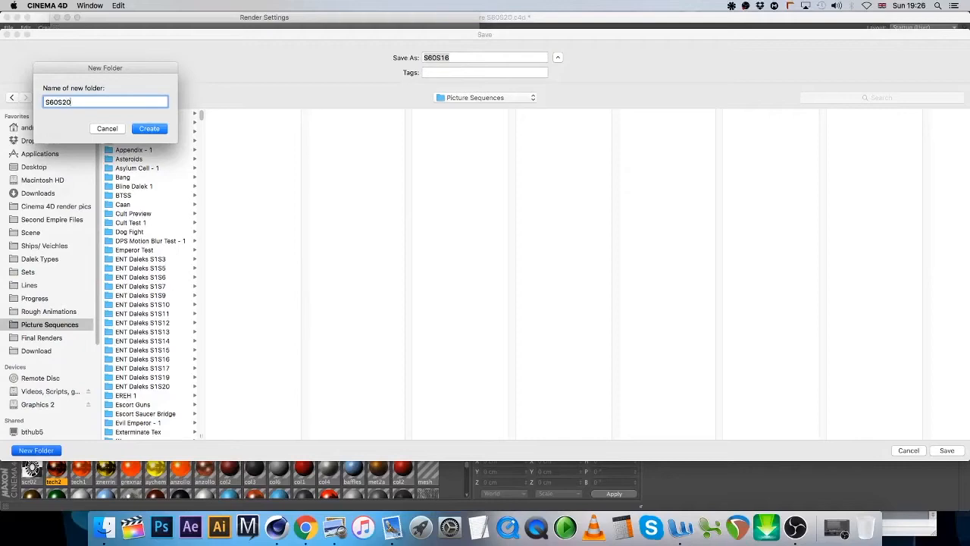
key(Return)
click(952, 453)
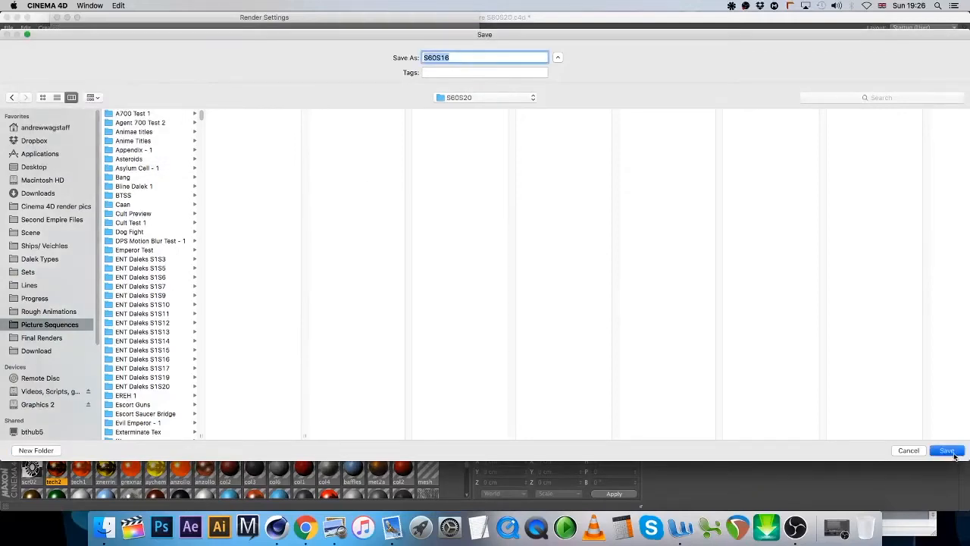
Set the multi-pass image output to the file name S60S20 in a new S60S20 folder inside After Effects Folders
click(465, 191)
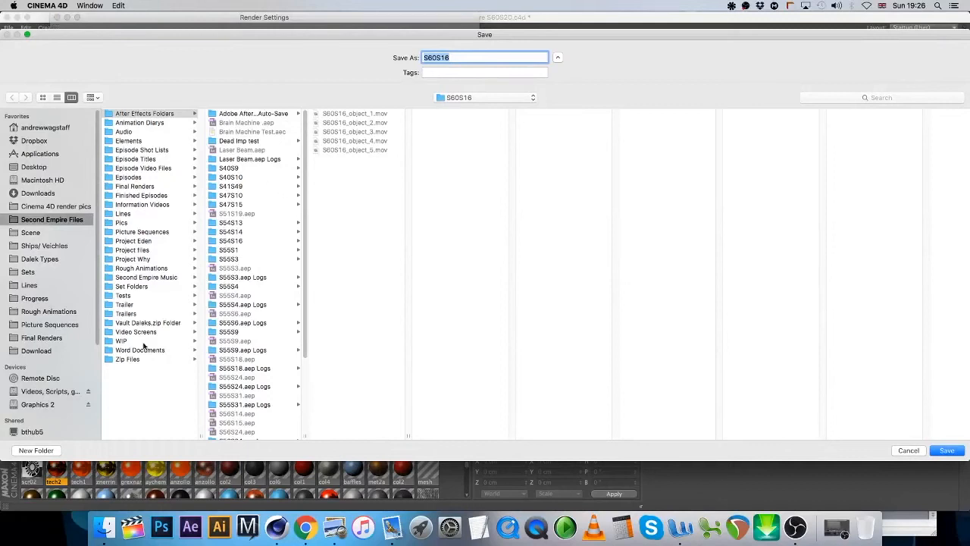
click(159, 116)
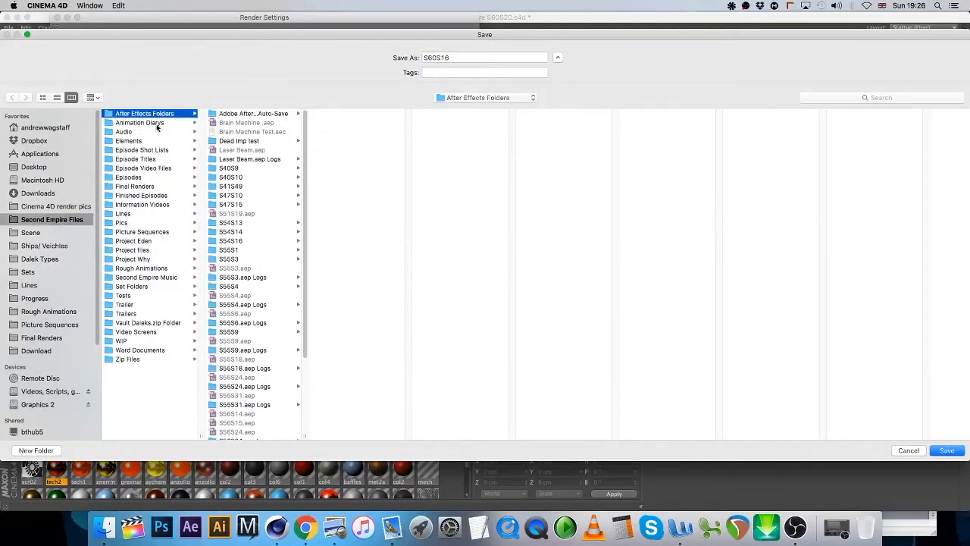
click(34, 450)
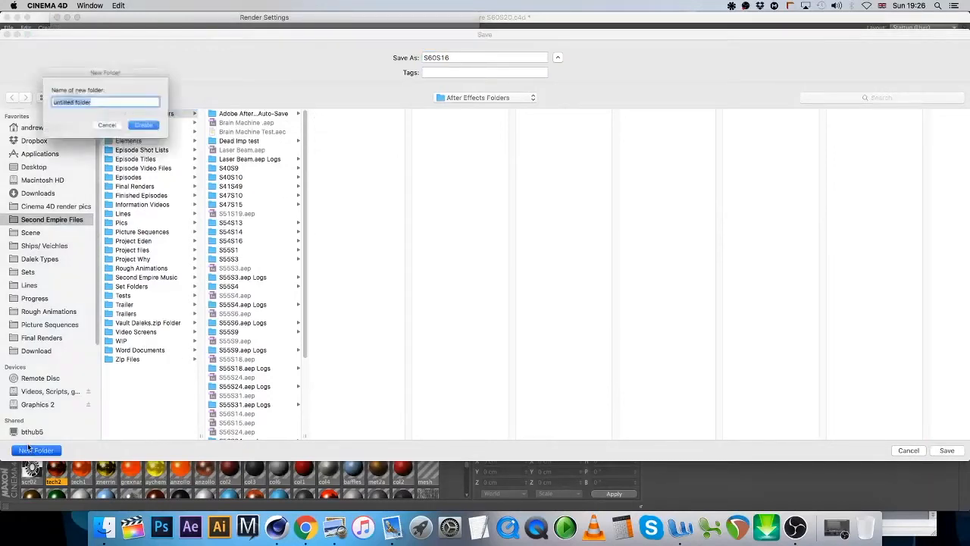
text(S60S20)
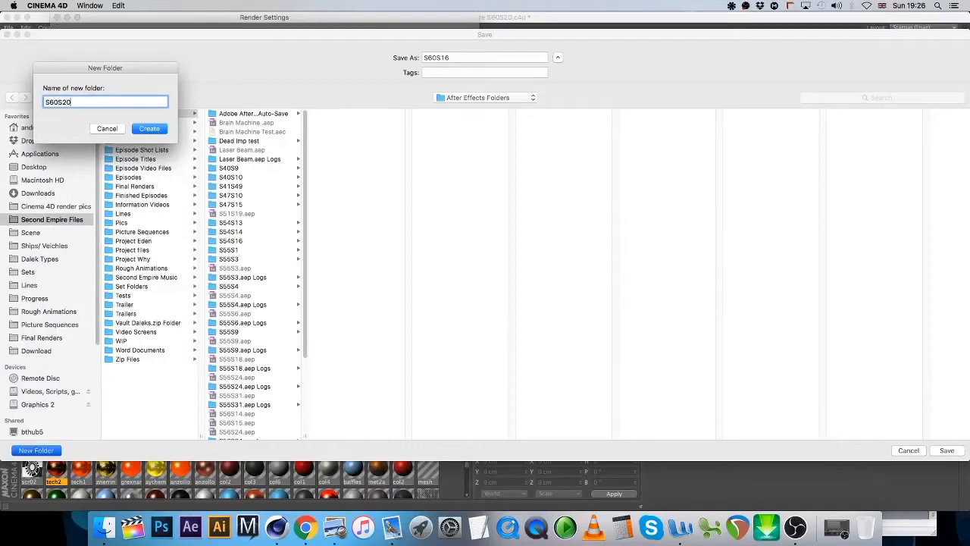
key(Return)
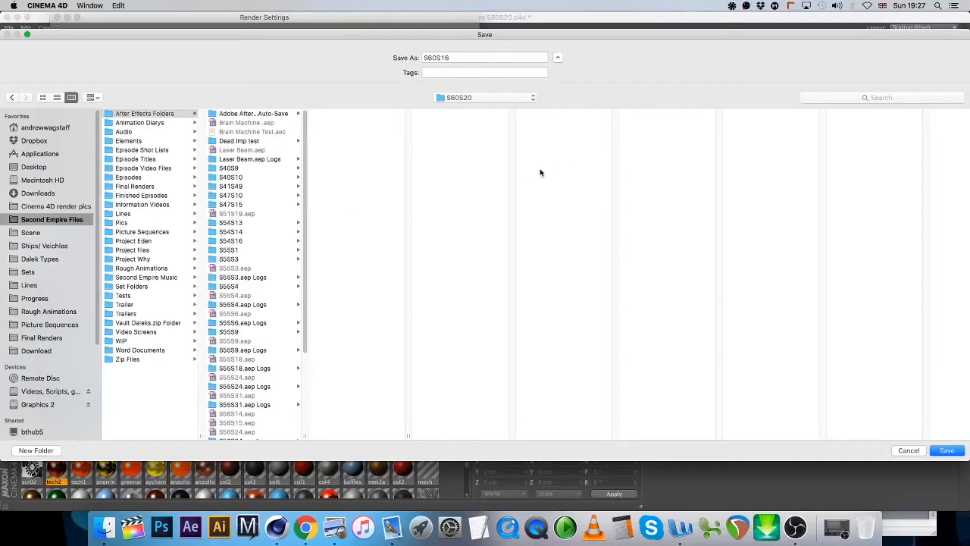
click(478, 58)
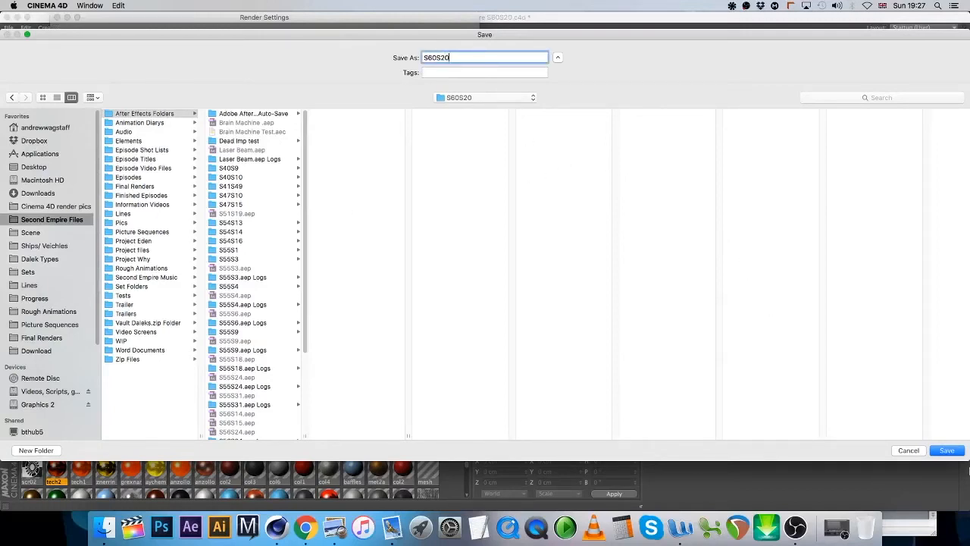
click(948, 450)
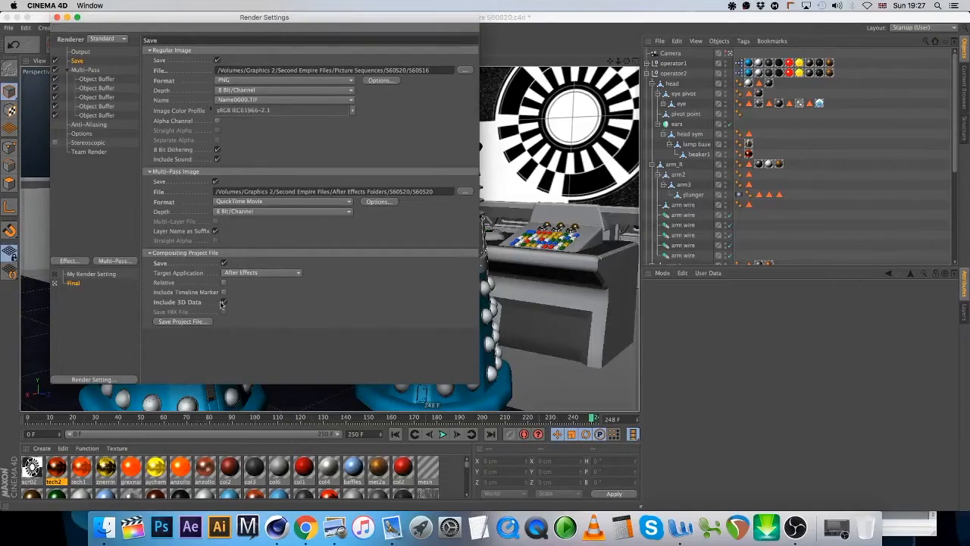
Save the compositing project file as Second Empire S60S20.aec in After Effects Folders
click(195, 323)
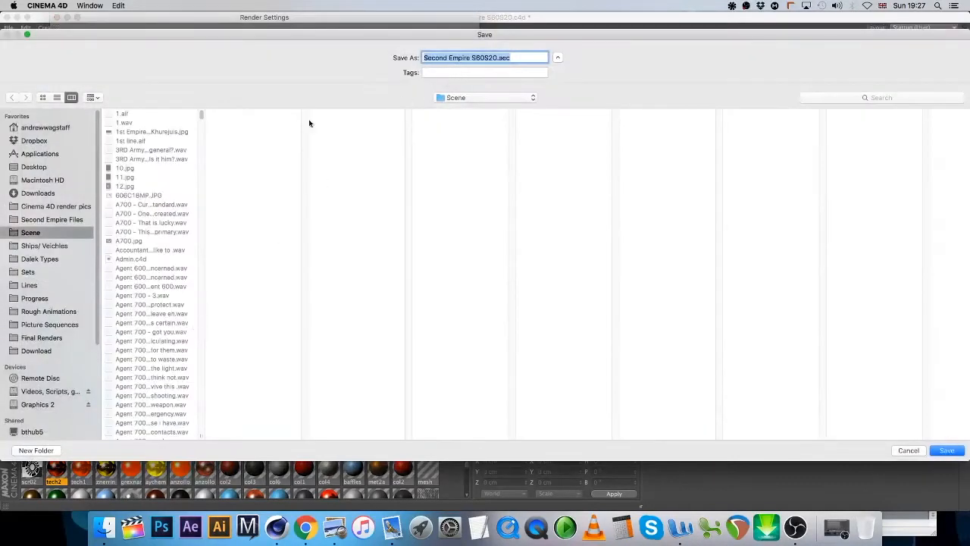
click(53, 220)
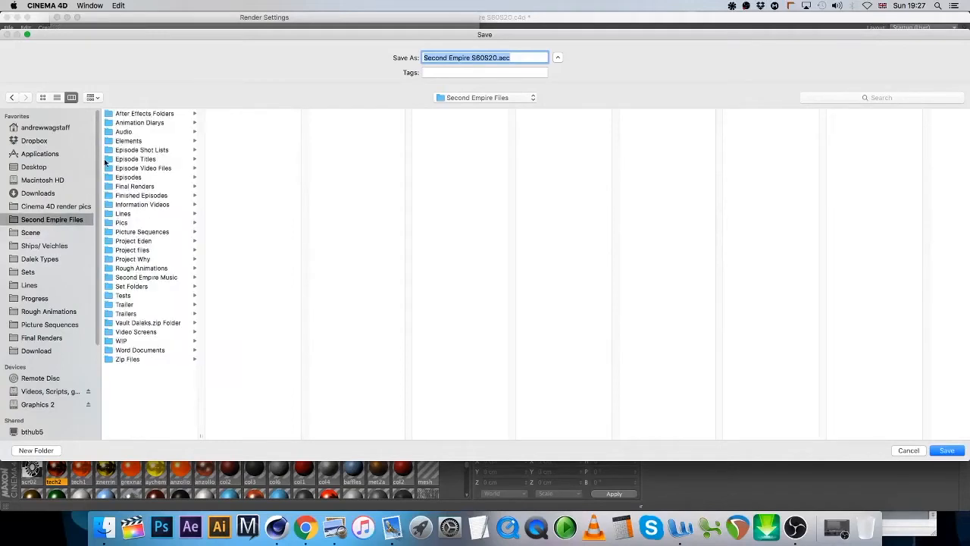
click(144, 114)
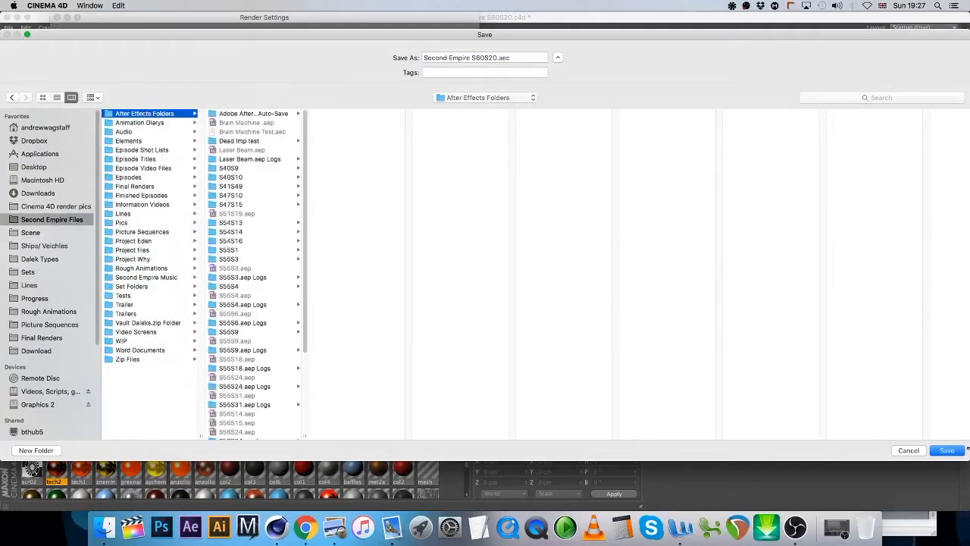
click(945, 449)
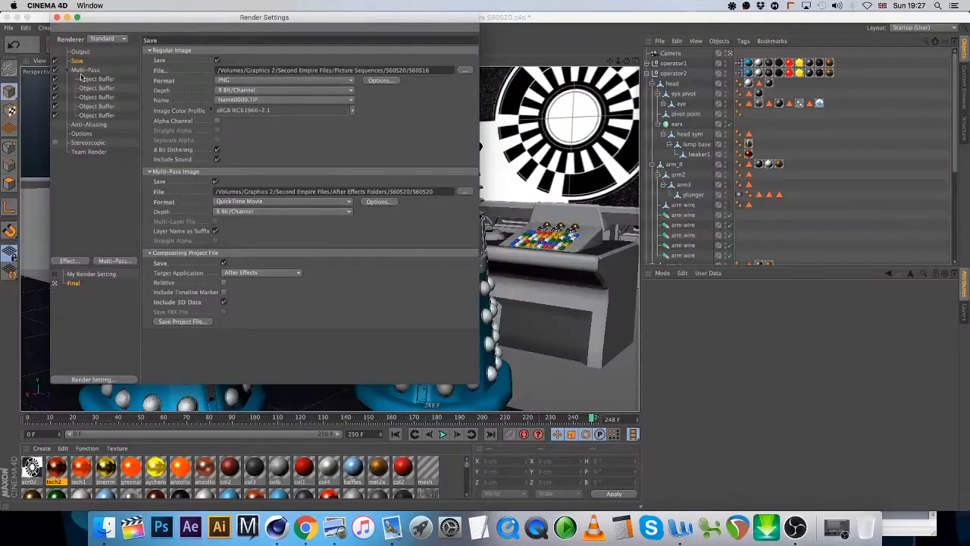
Activate My Render Setting with the Hardware renderer and set its movie output to S60S20 in the Episode 13 rough animations folder
click(58, 274)
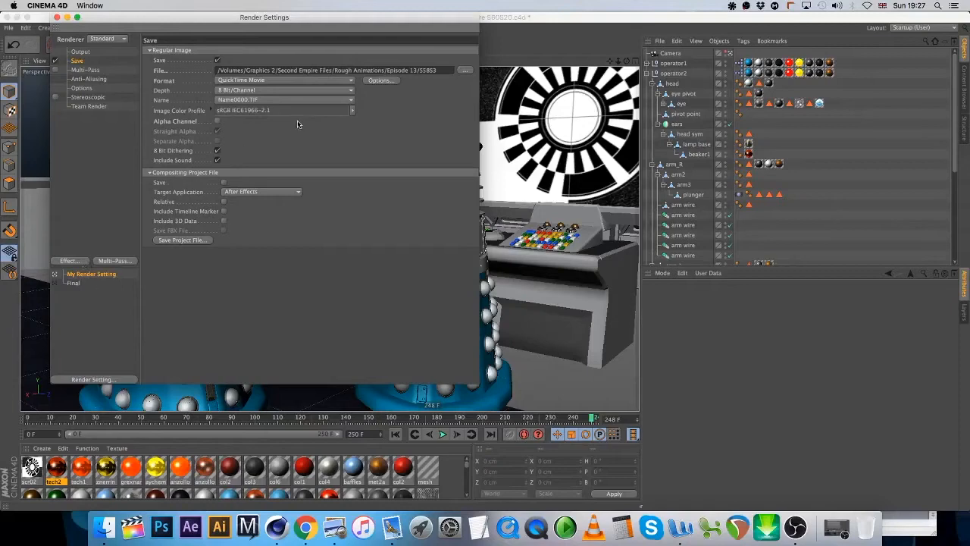
click(107, 38)
click(106, 84)
click(464, 70)
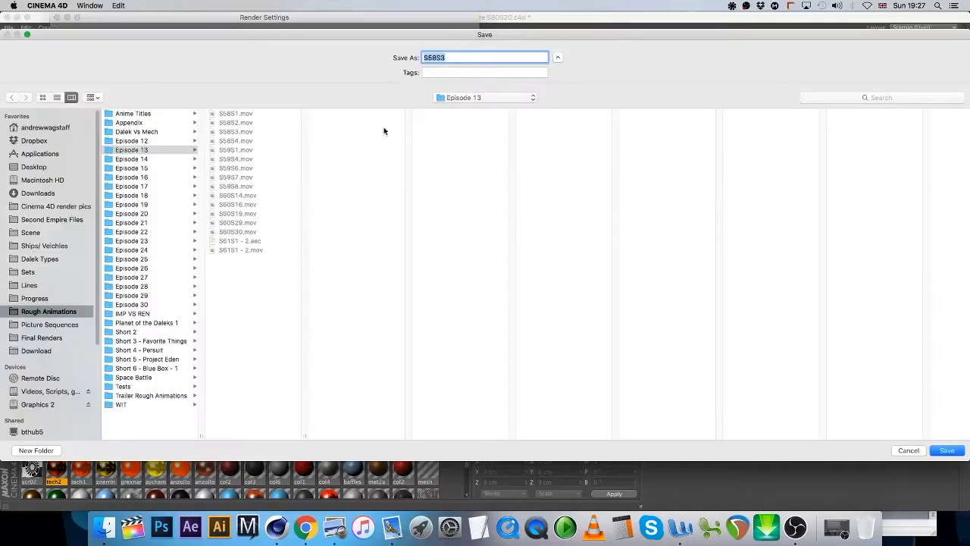
text(S60S20)
click(948, 451)
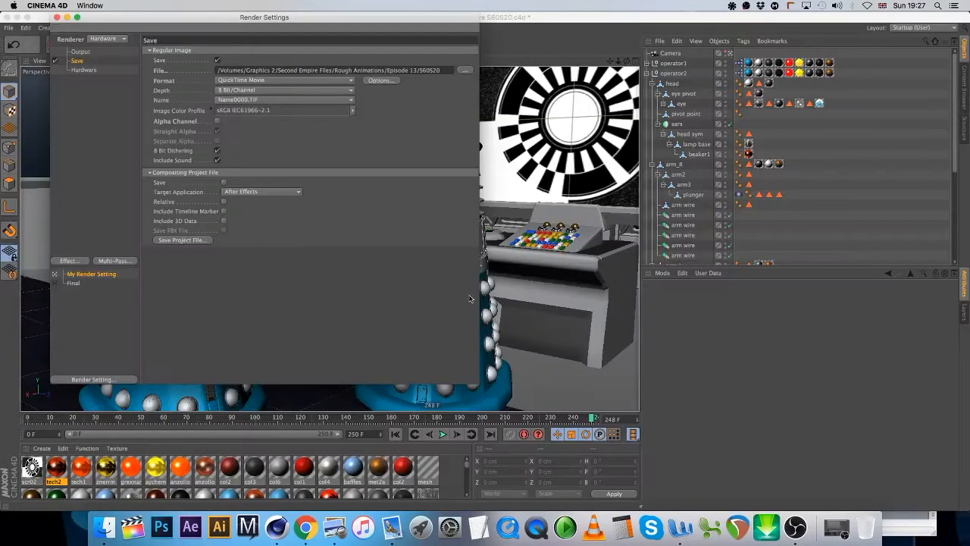
Rename My Render Setting as Rough, check the Final setting, and return to Rough
double_click(92, 275)
text(Ro)
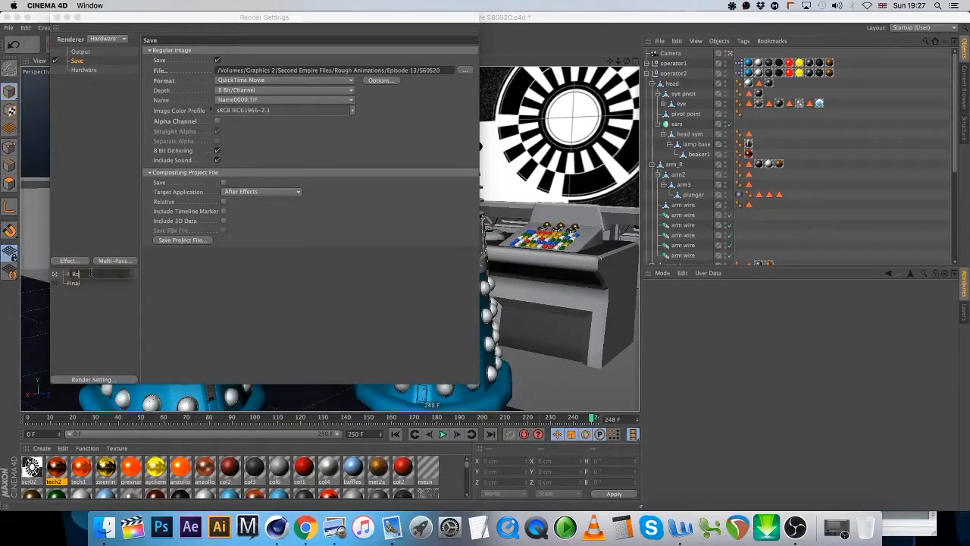
text(ugh)
key(Return)
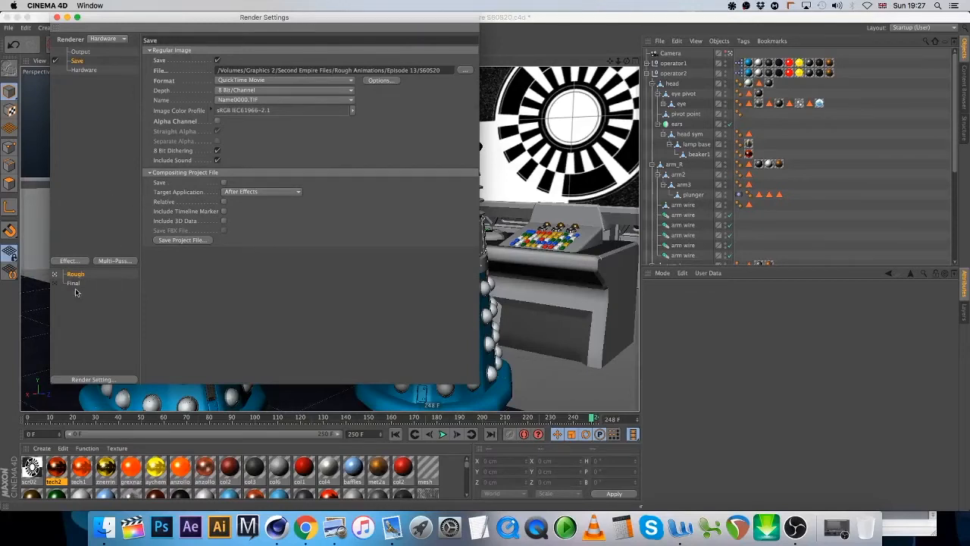
click(73, 283)
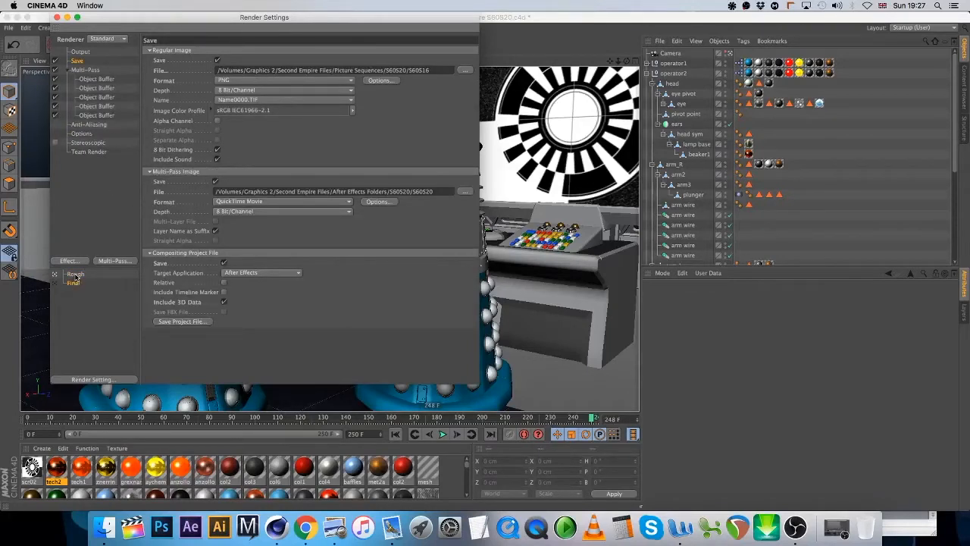
click(75, 274)
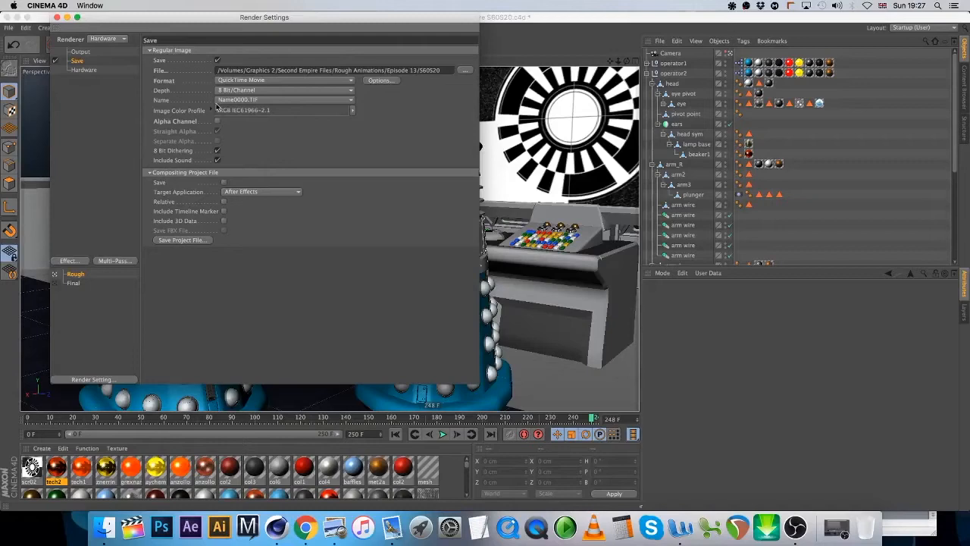
Close the render settings, save the scene and render the Rough animation to the Picture Viewer
click(57, 17)
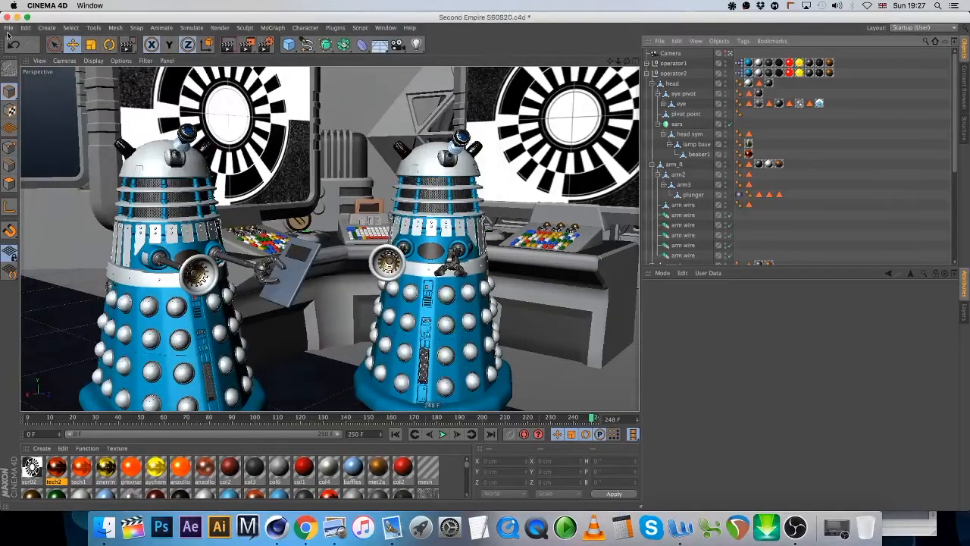
click(9, 27)
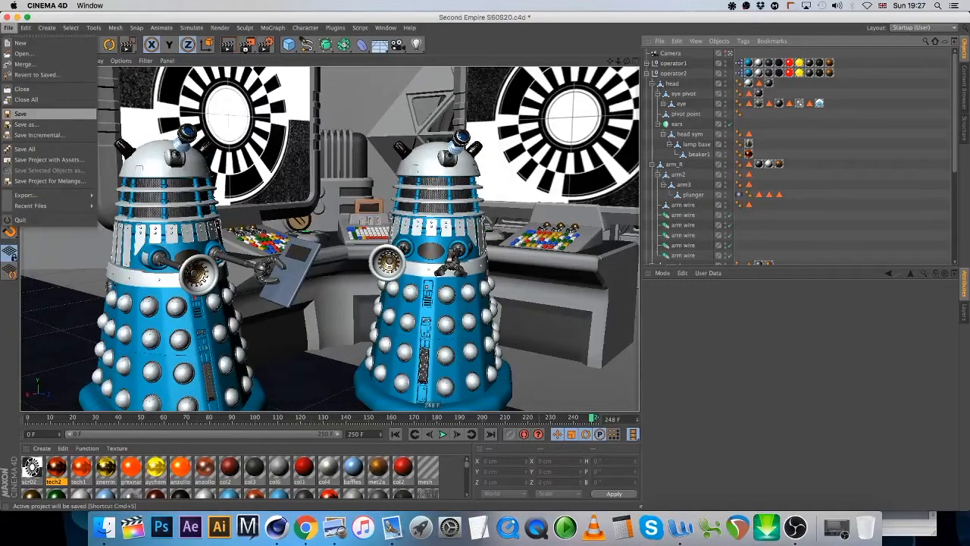
click(247, 45)
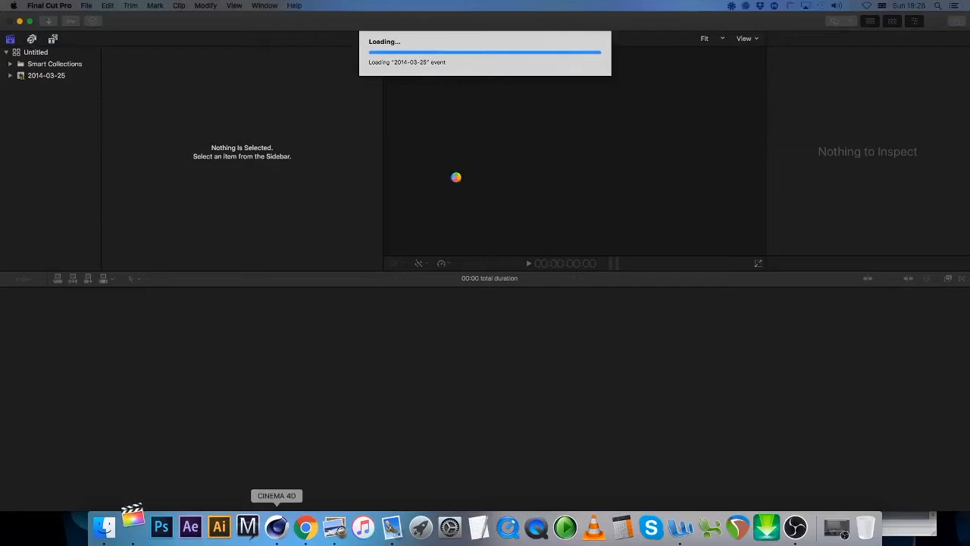
Check the render progress in Cinema 4D, switch to Final Cut Pro and accept the library's storage locations
click(276, 526)
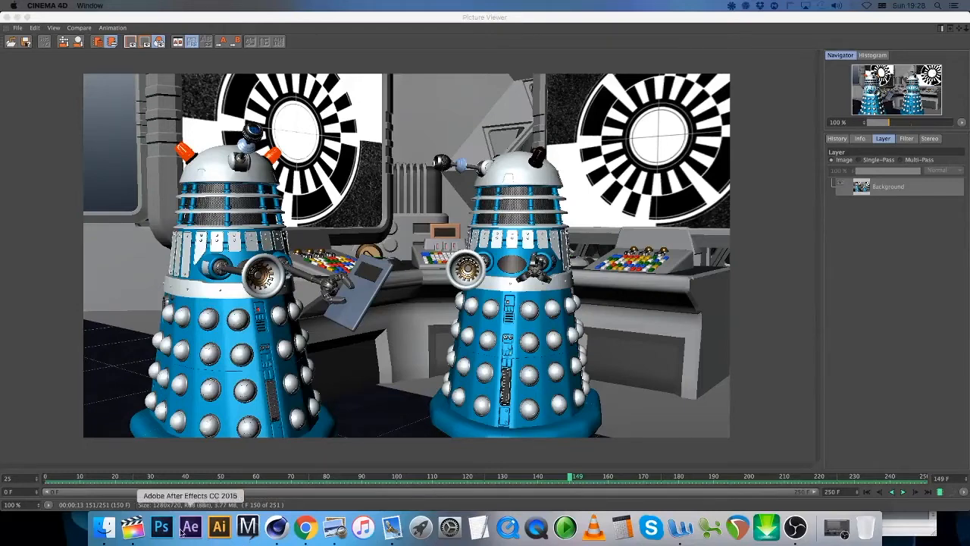
click(133, 529)
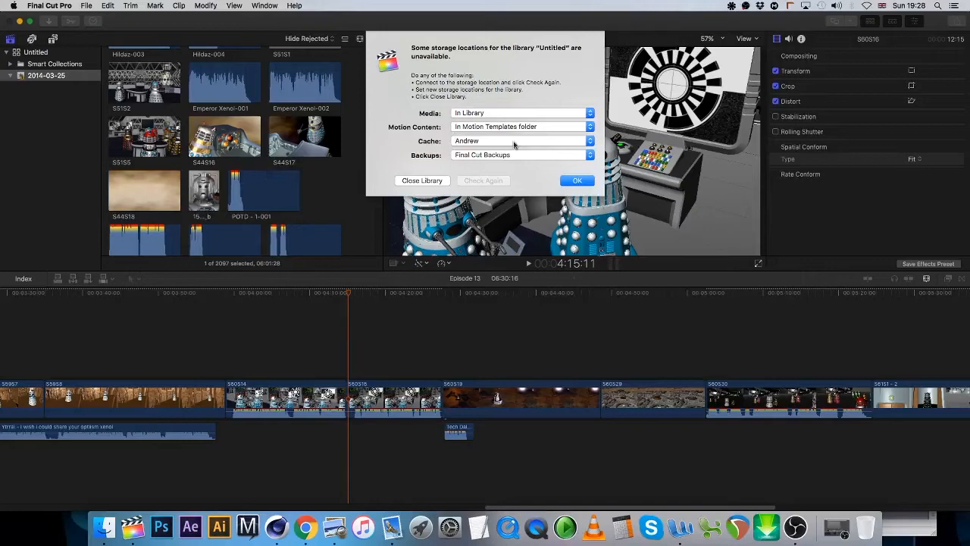
click(578, 182)
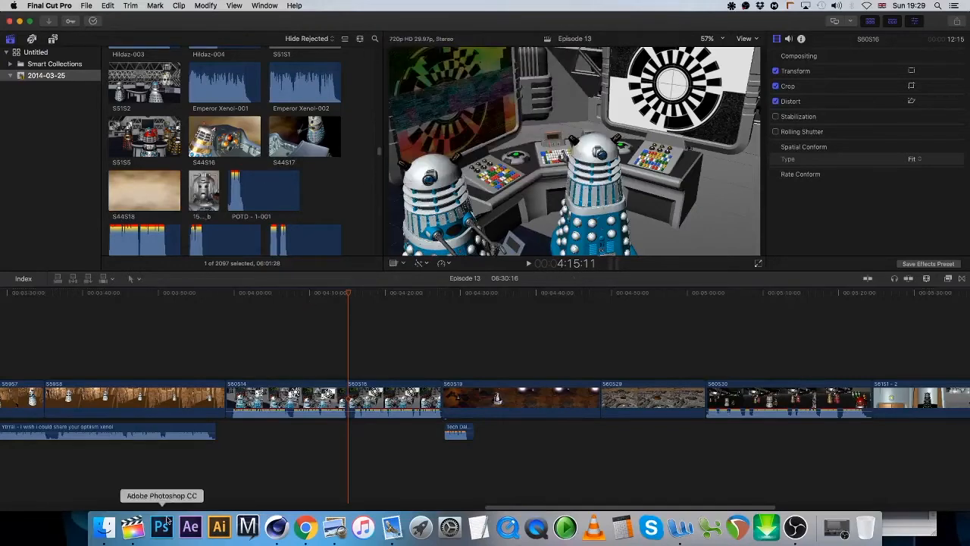
Switch to Finder, show the Episode 13 folder and shorten its window so the Final Cut Pro timeline stays reachable
click(104, 526)
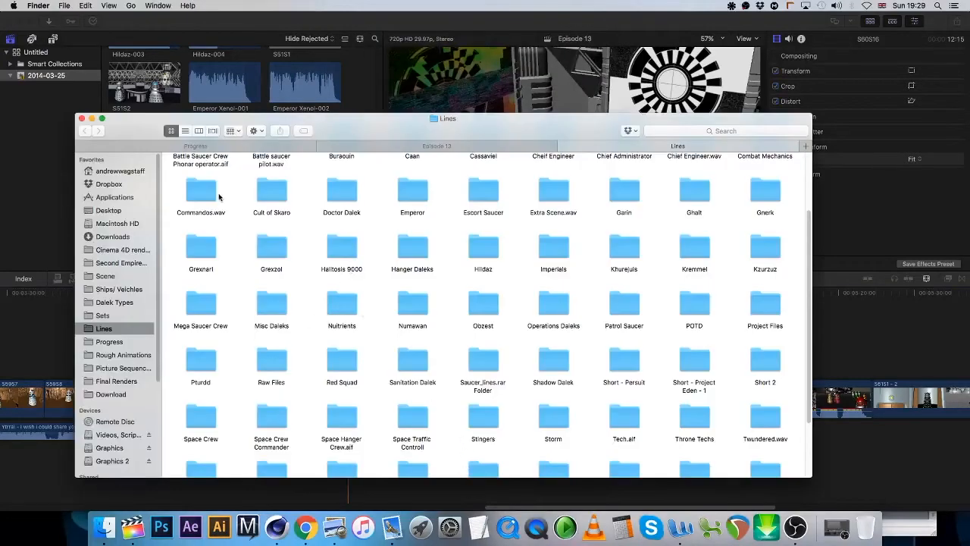
click(407, 146)
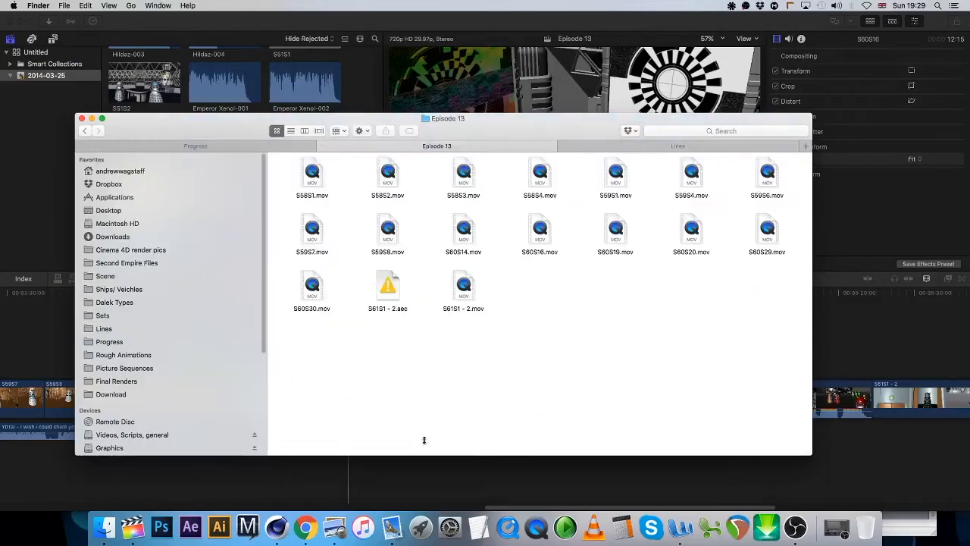
drag(424, 440, 419, 321)
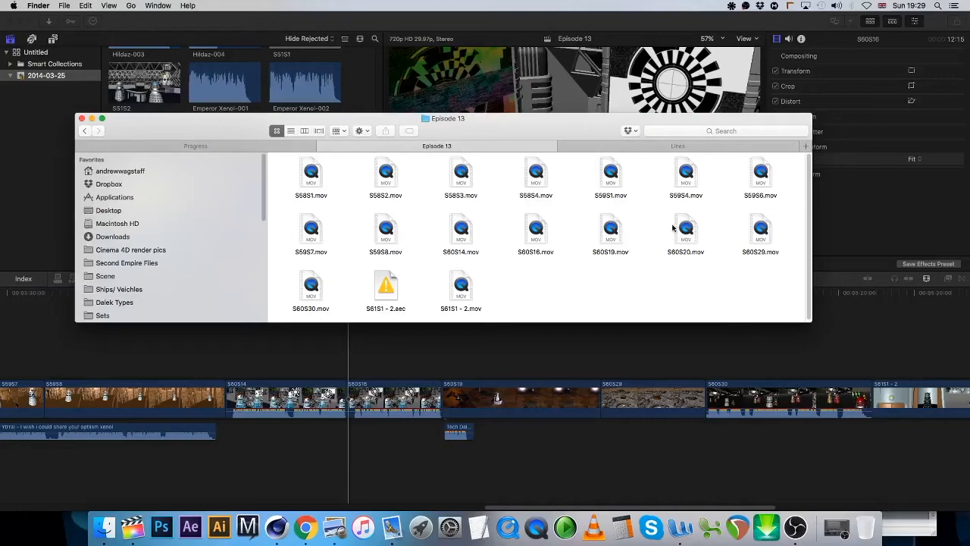
drag(612, 231, 605, 404)
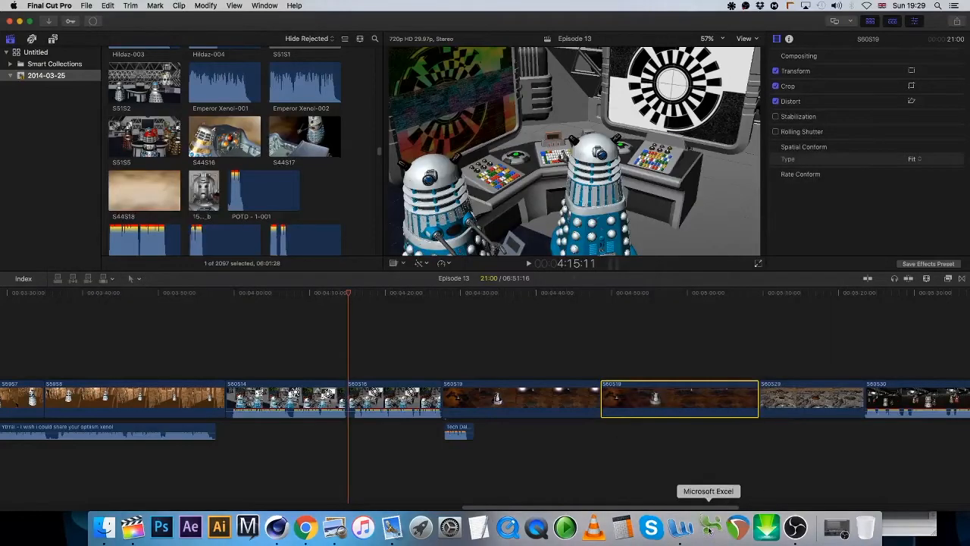
click(710, 529)
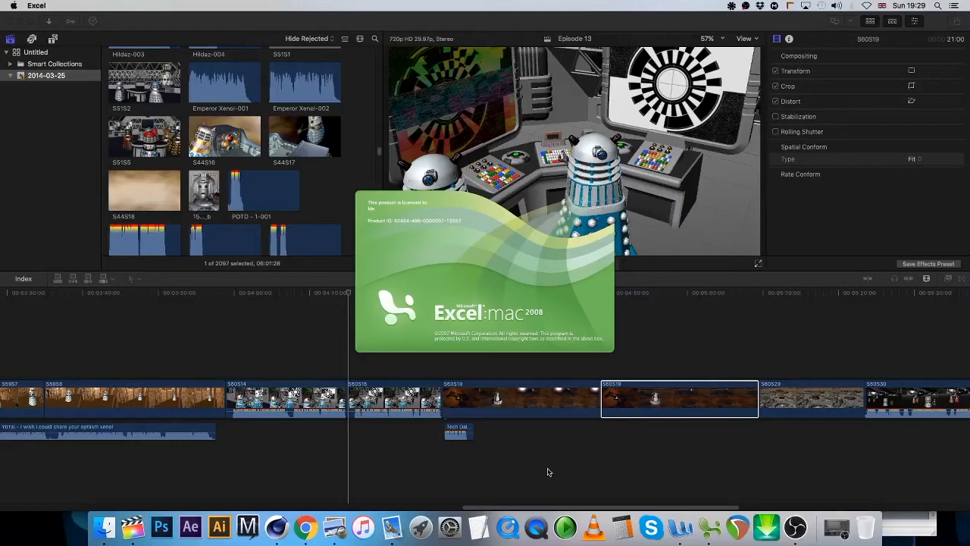
click(239, 324)
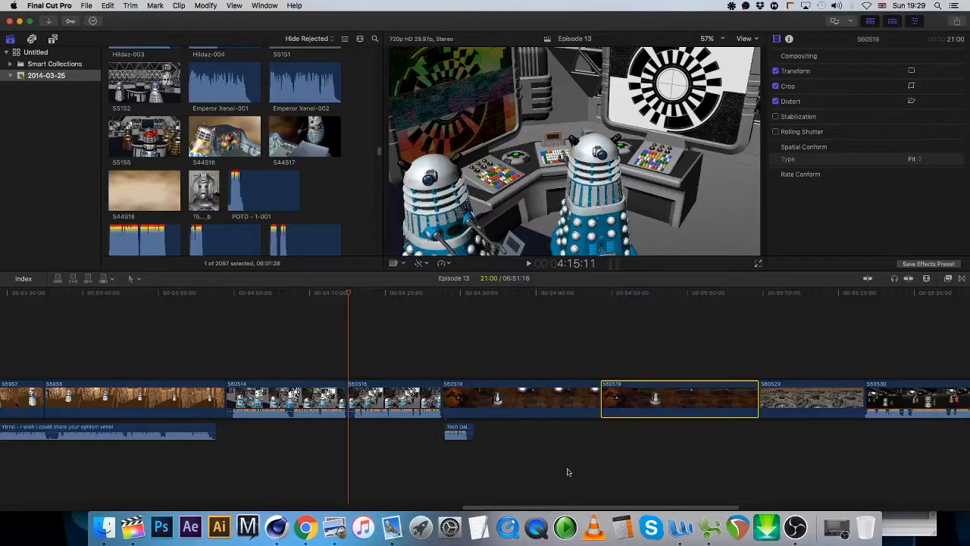
click(567, 472)
drag(498, 508, 622, 509)
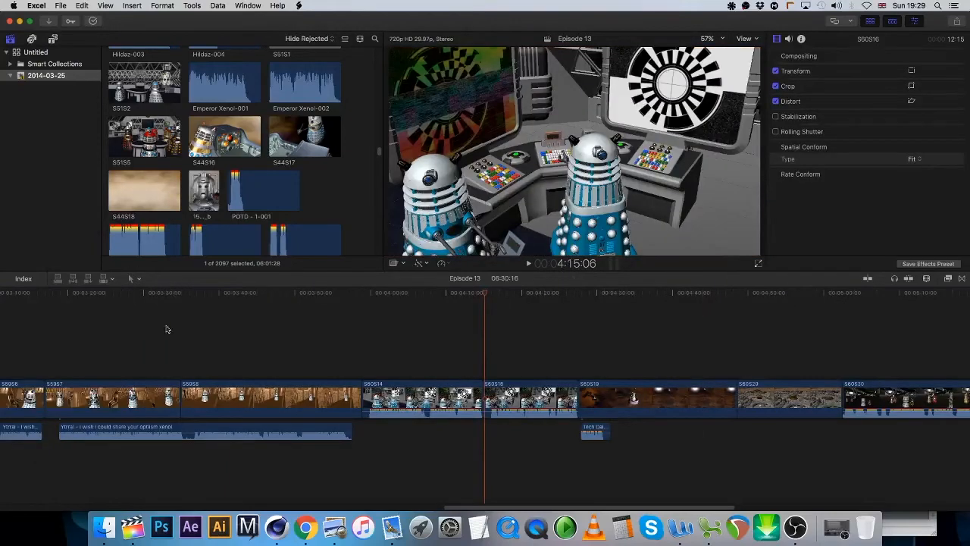
Insert S60S20.mov from the Episode 13 folder between the S60S19 and S60S29 clips in the Final Cut Pro timeline
click(106, 525)
drag(685, 228, 750, 418)
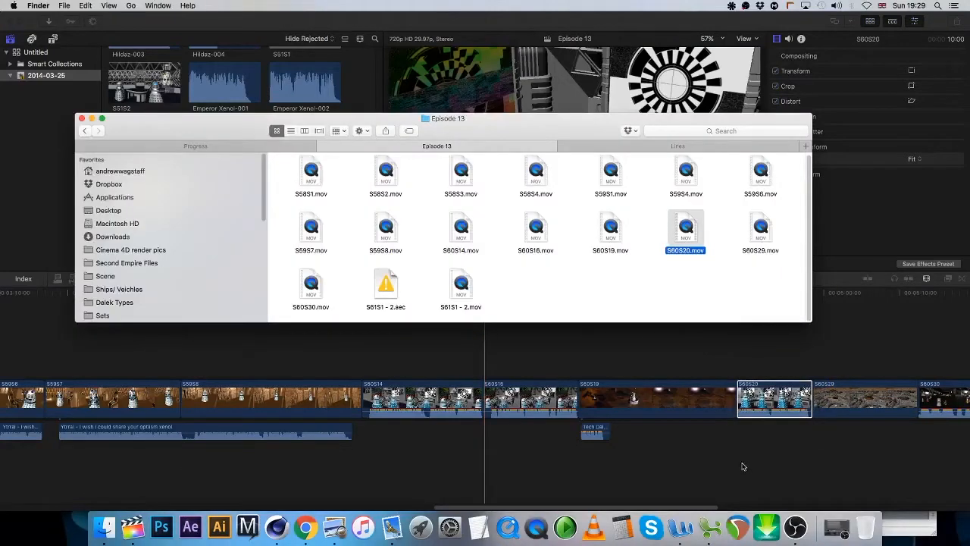
click(740, 440)
Play the timeline from near the end of S60S19 through the inserted S60S20 clip, pausing partway
click(725, 293)
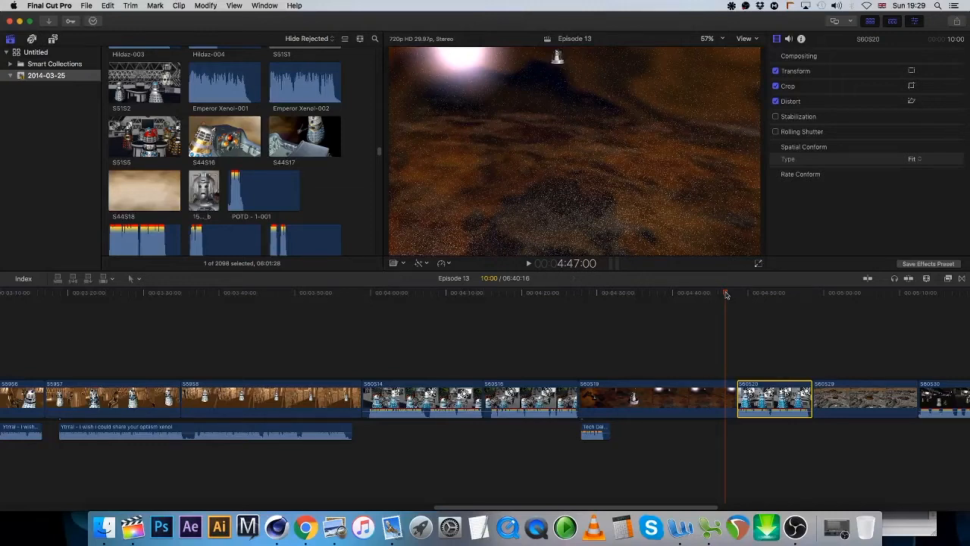
key(space)
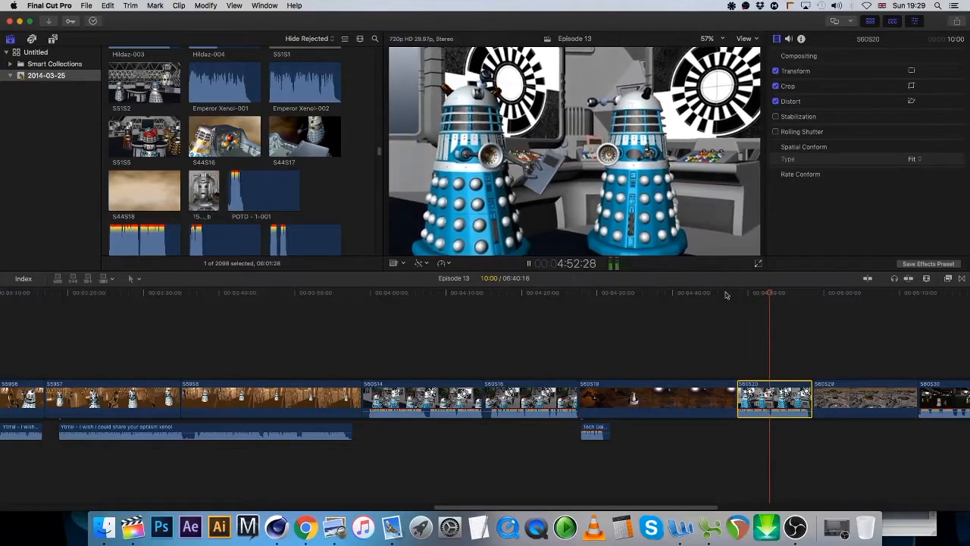
key(space)
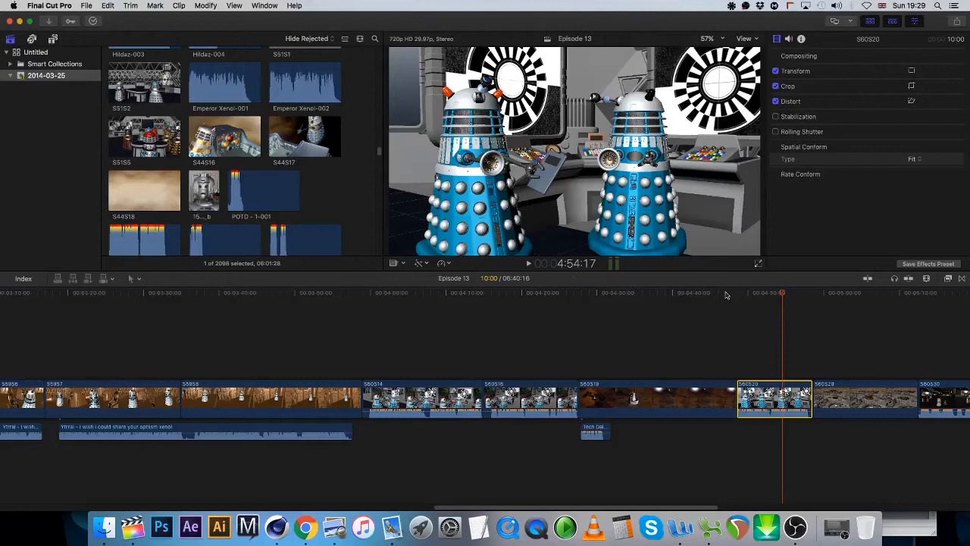
key(space)
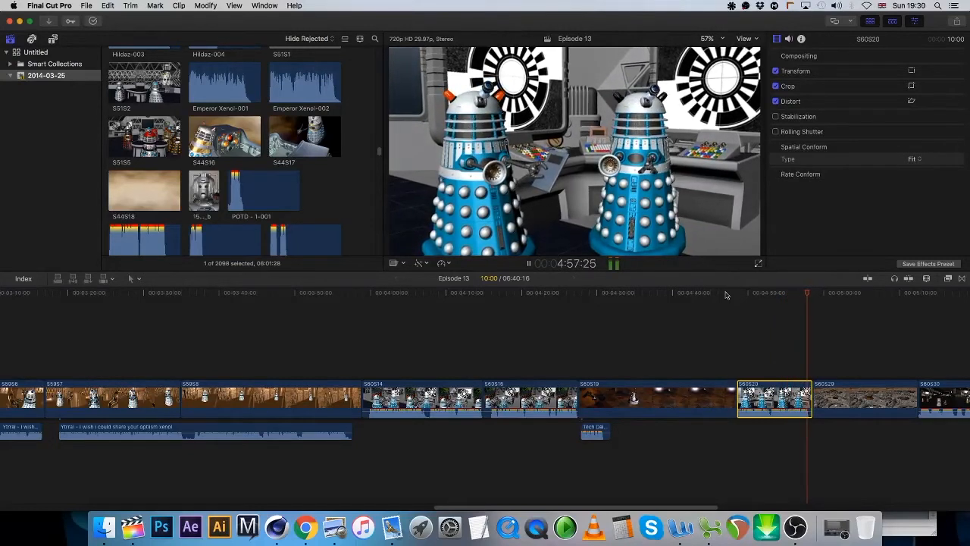
key(space)
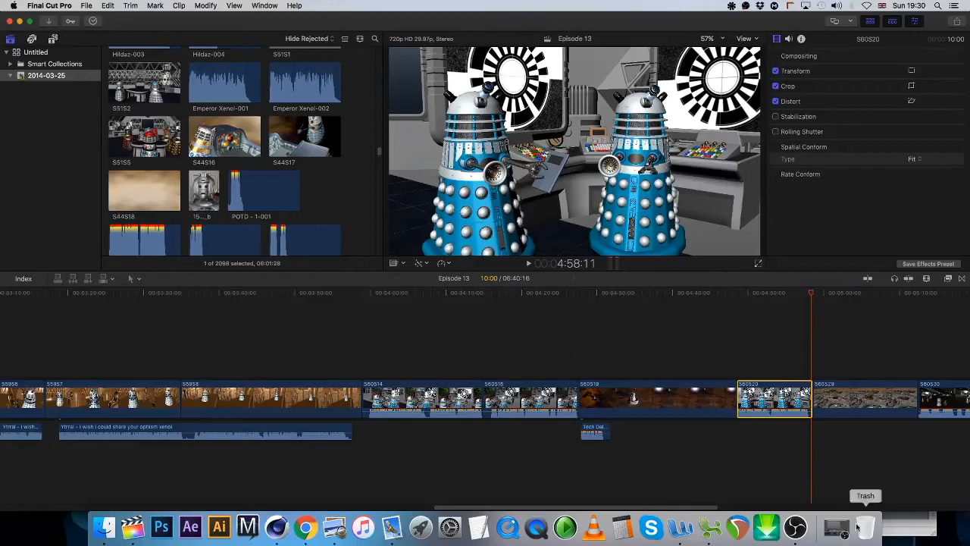
Switch to Excel and open the recent workbook Episode 13 Shot List.xls
click(712, 528)
click(59, 6)
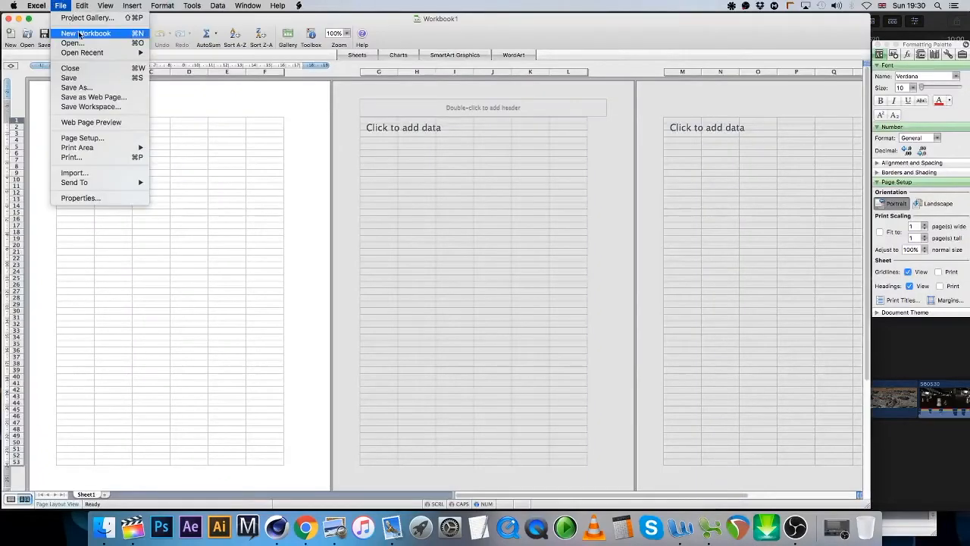
mouse_move(86, 55)
click(190, 47)
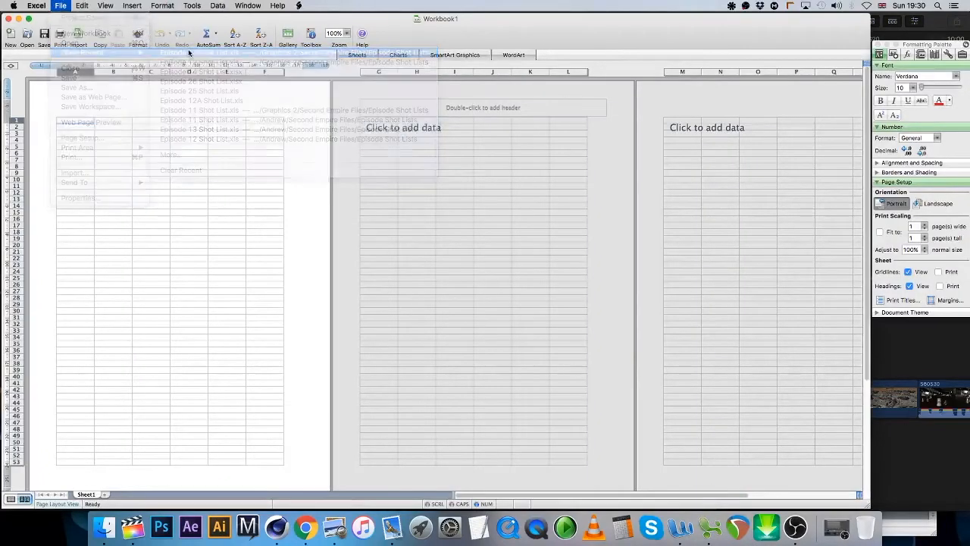
Open the recent workbook Episode 12 Shot List.xls and move its window aside to reveal the Episode 13 list
click(60, 6)
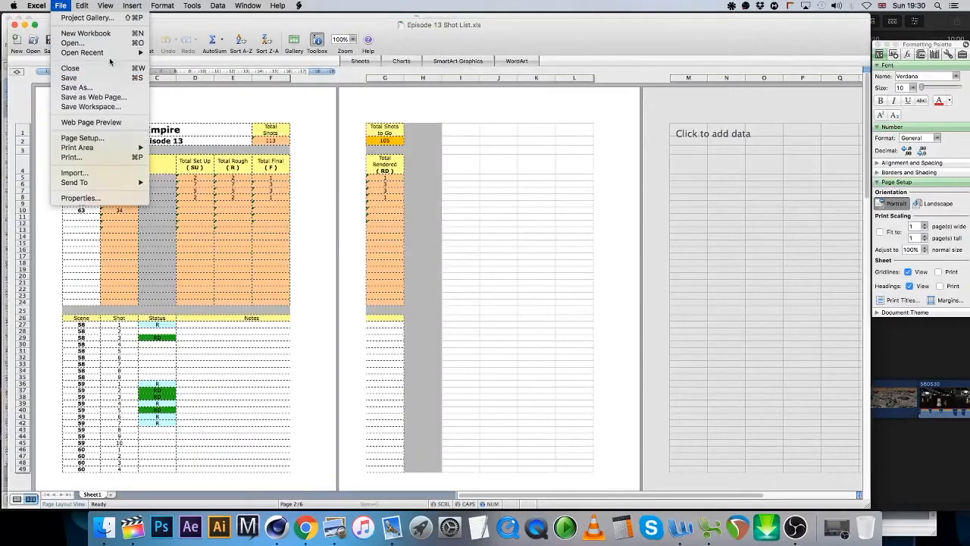
mouse_move(141, 53)
click(199, 63)
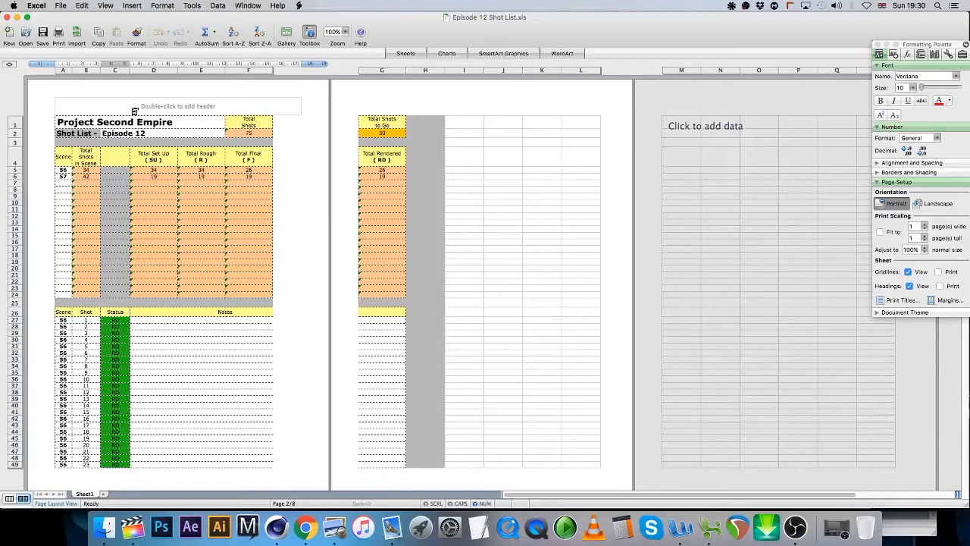
drag(399, 16, 606, 4)
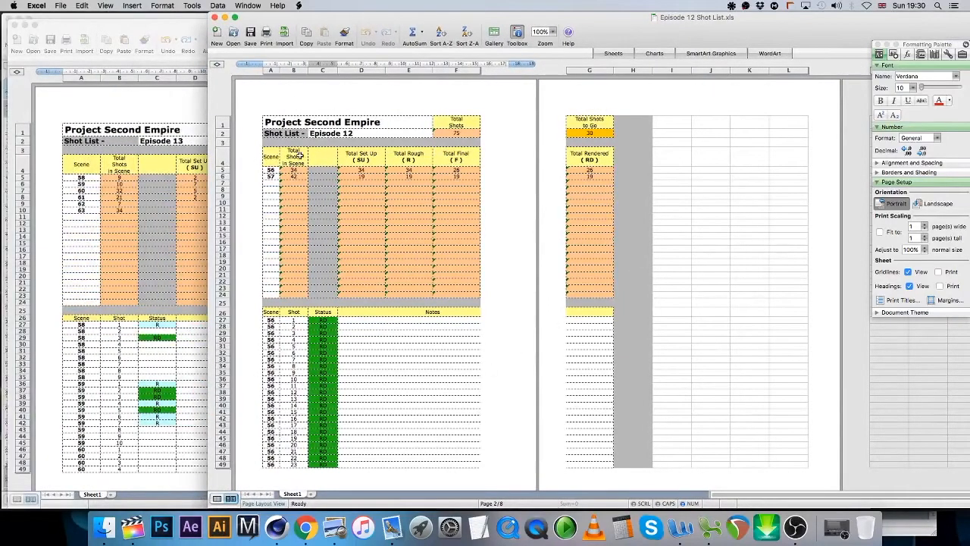
Examine the Episode 12 shot totals and the status of each shot in scenes 56 and 57
scroll(395, 242, down, 5)
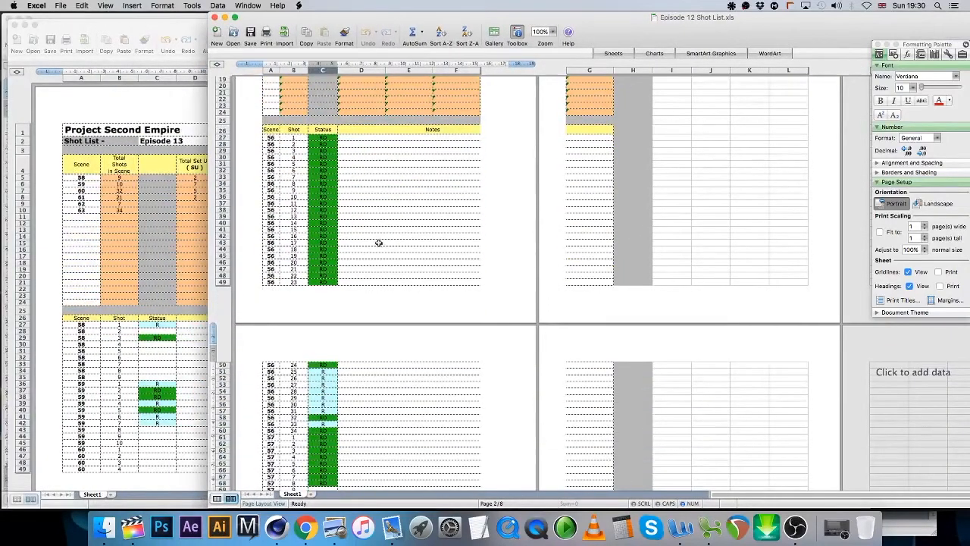
scroll(368, 227, down, 2)
scroll(368, 232, up, 6)
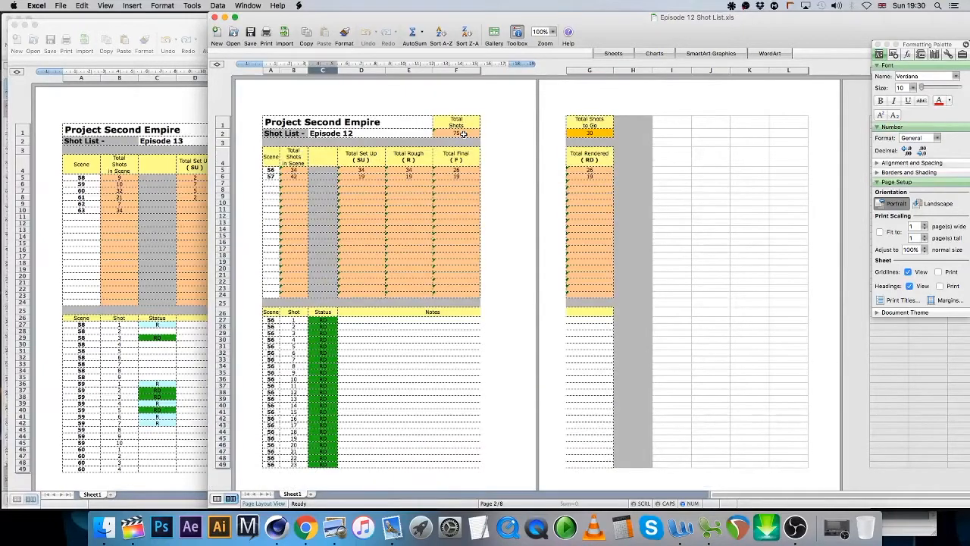
scroll(365, 253, down, 5)
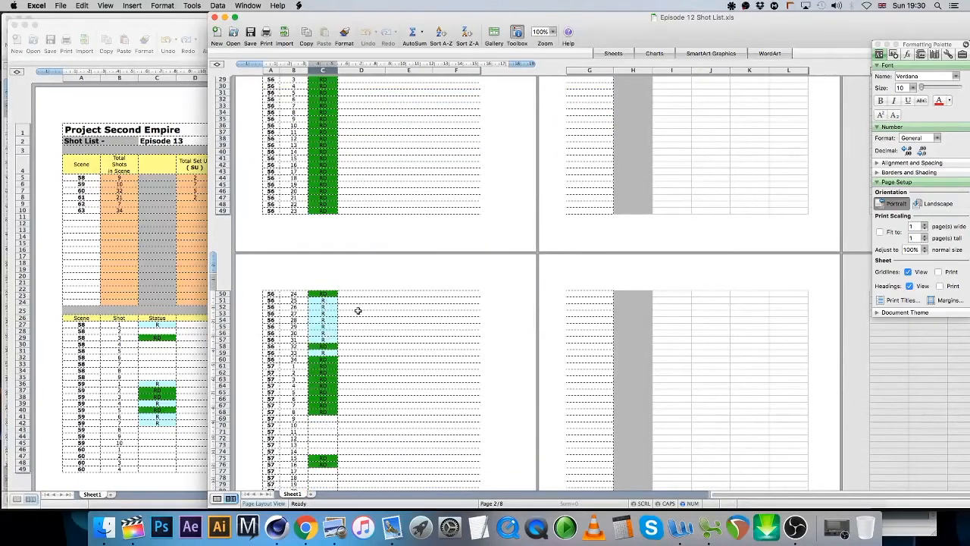
scroll(358, 309, down, 2)
scroll(358, 308, down, 2)
scroll(358, 296, up, 4)
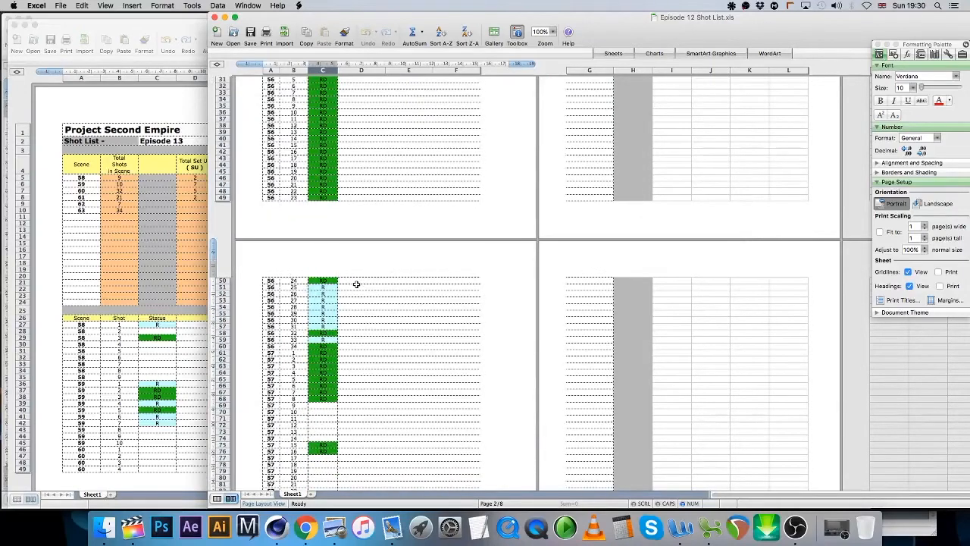
scroll(364, 304, down, 2)
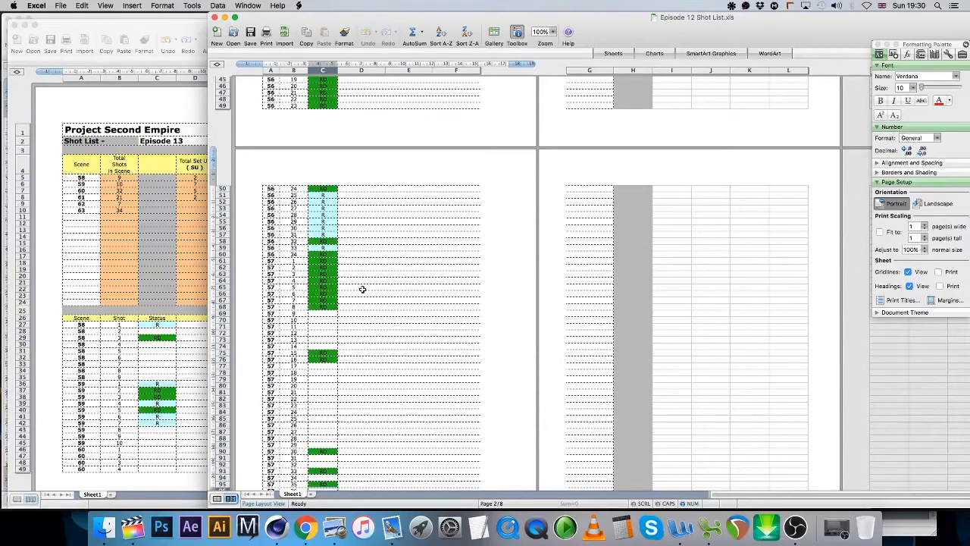
scroll(362, 289, down, 3)
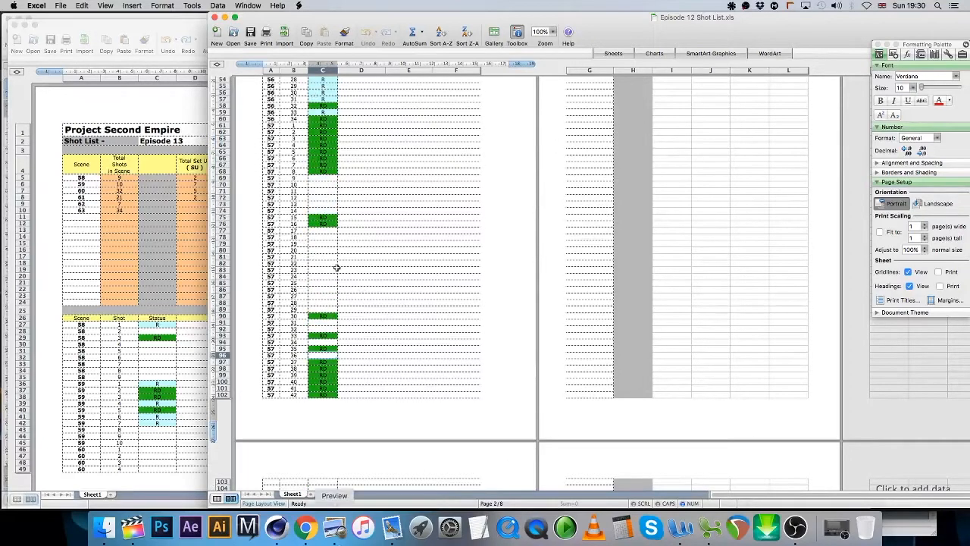
scroll(383, 334, down, 2)
scroll(390, 339, down, 2)
scroll(396, 341, up, 7)
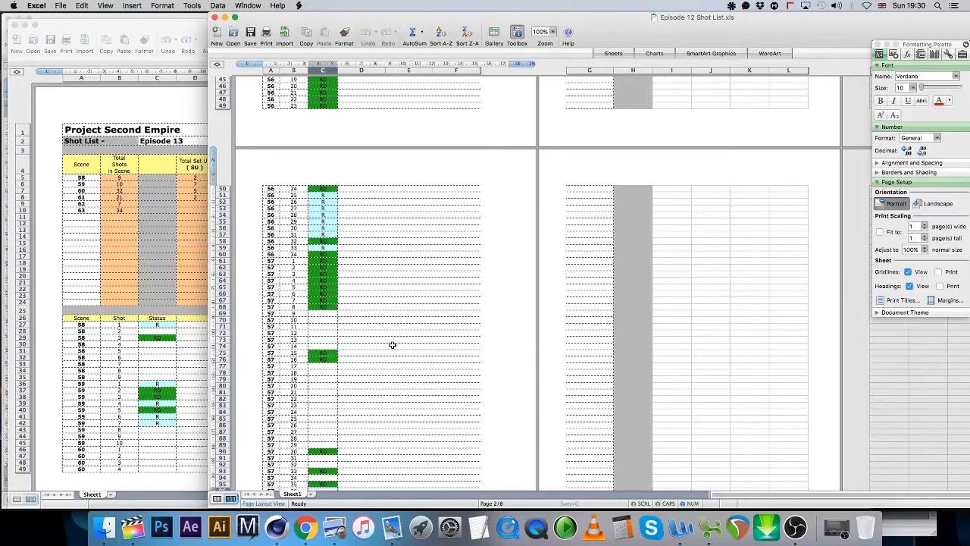
Bring the Episode 13 shot list forward, reposition its window and review the shot statuses of its scenes
click(108, 29)
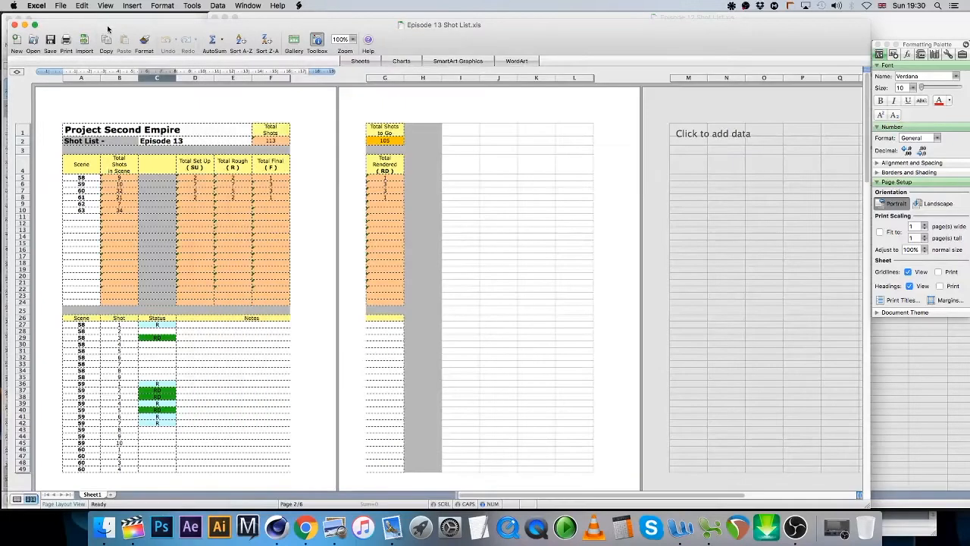
drag(423, 40, 518, 32)
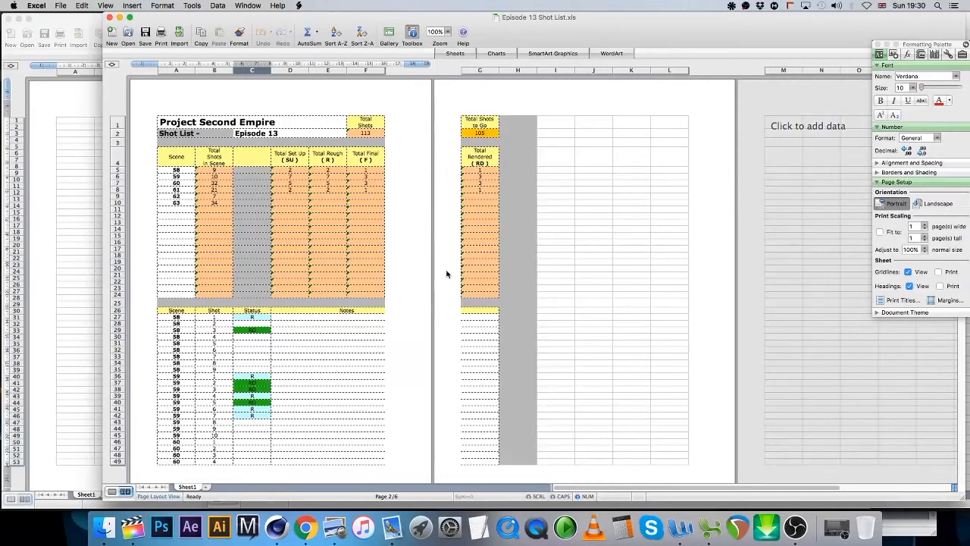
scroll(398, 280, down, 5)
scroll(398, 280, down, 9)
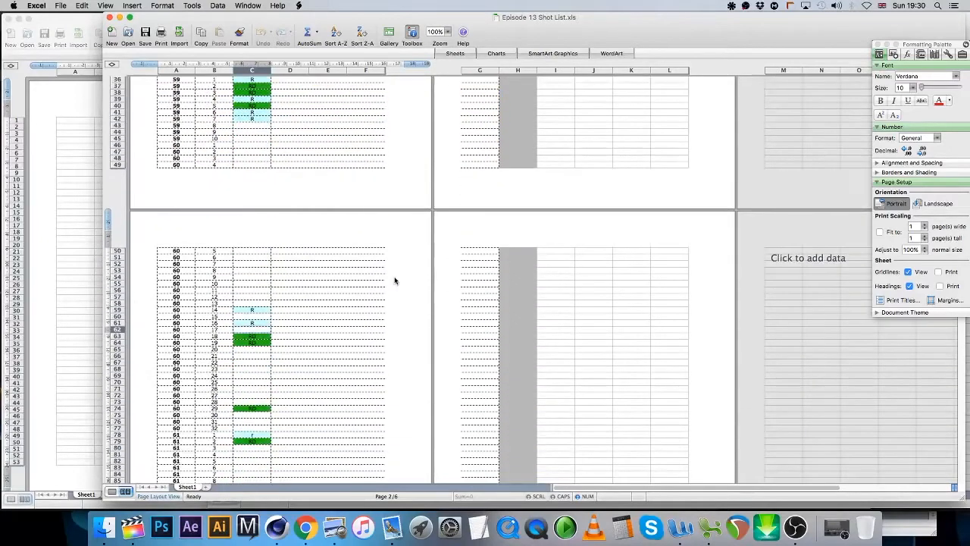
scroll(389, 280, up, 12)
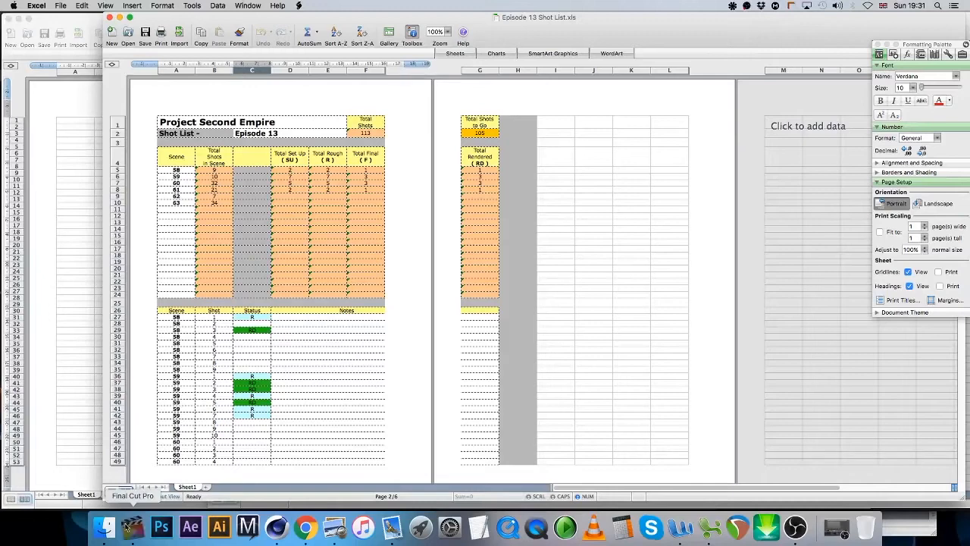
Return to the Episode 13 shot list in Excel and set the status of scene 60 shots 14 and 16 to RD
click(132, 528)
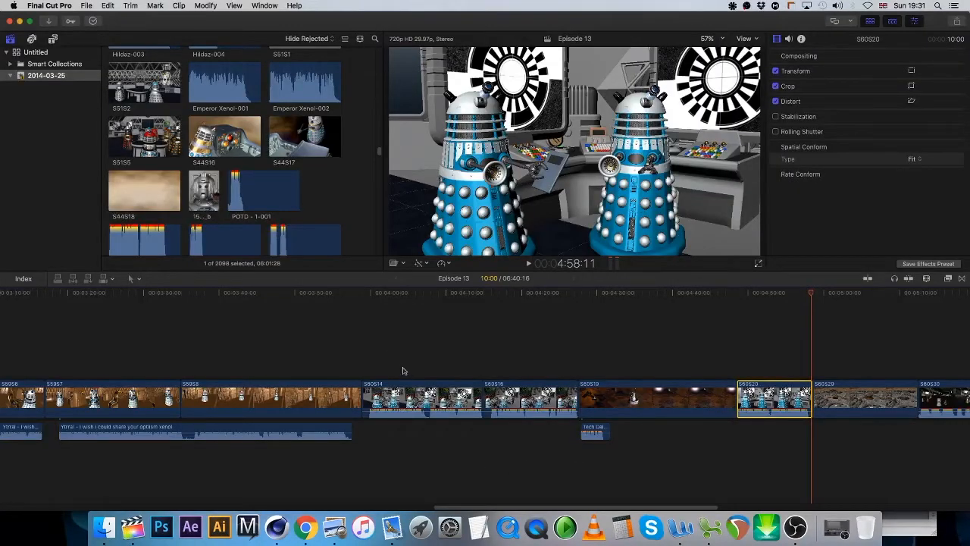
click(701, 529)
scroll(285, 367, down, 5)
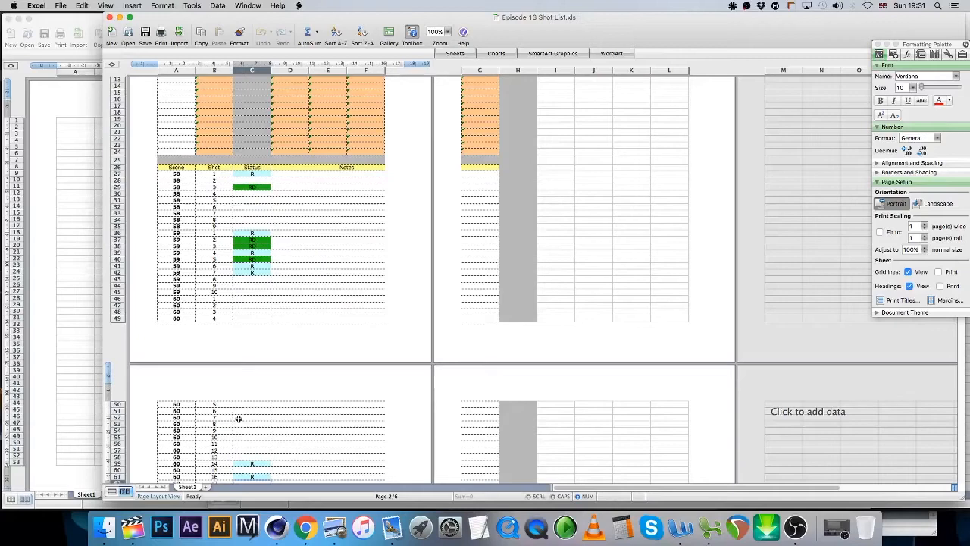
scroll(241, 439, down, 1)
click(251, 450)
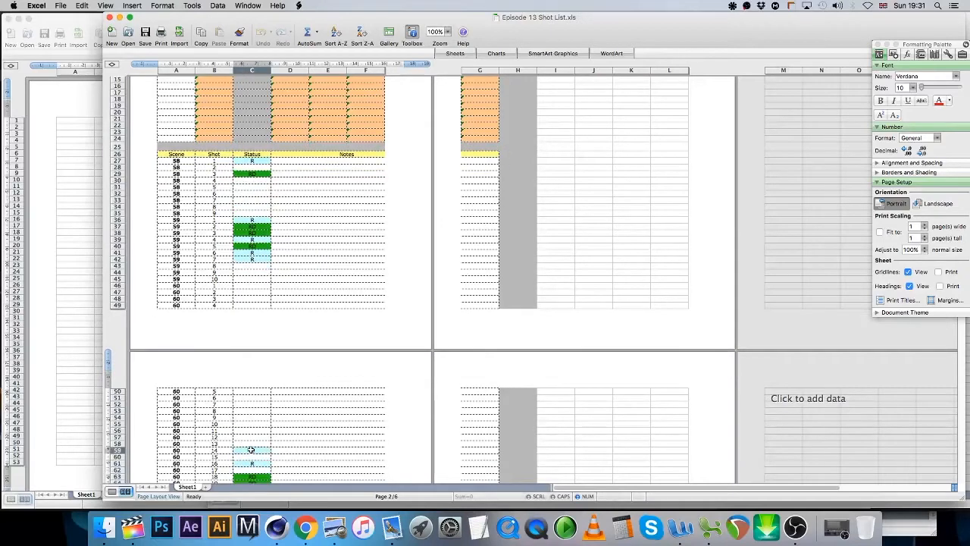
text(RD)
key(Return)
key(Return)
text(RD)
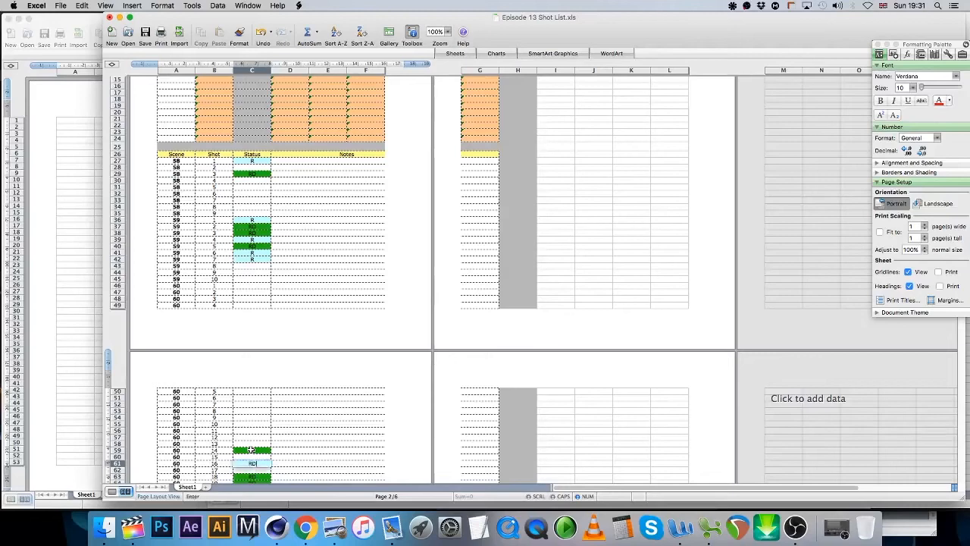
key(Return)
Set the status of scene 60 shot 20 to F
scroll(245, 451, down, 3)
click(257, 458)
text(F)
key(Return)
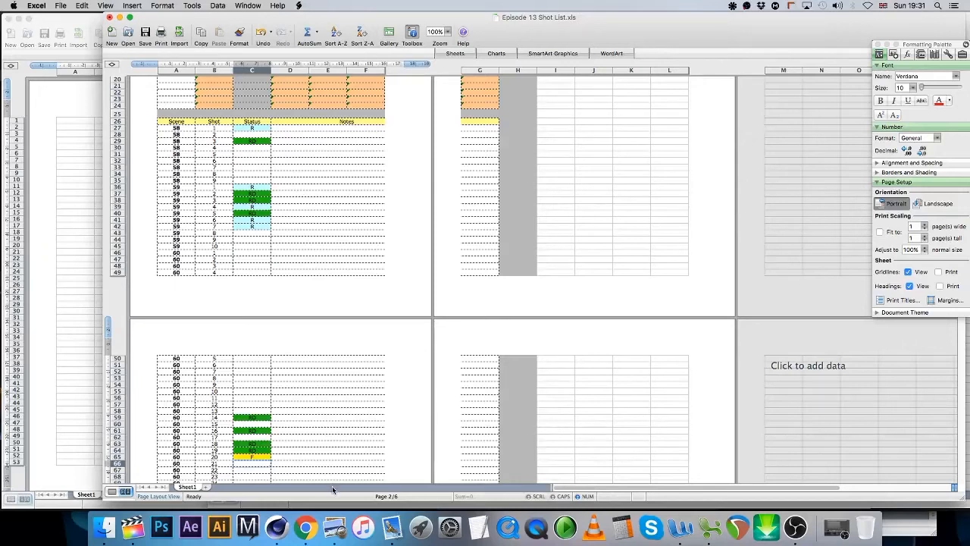
Switch to Cinema 4D and close the Picture Viewer to return to the S60S20 scene
click(334, 527)
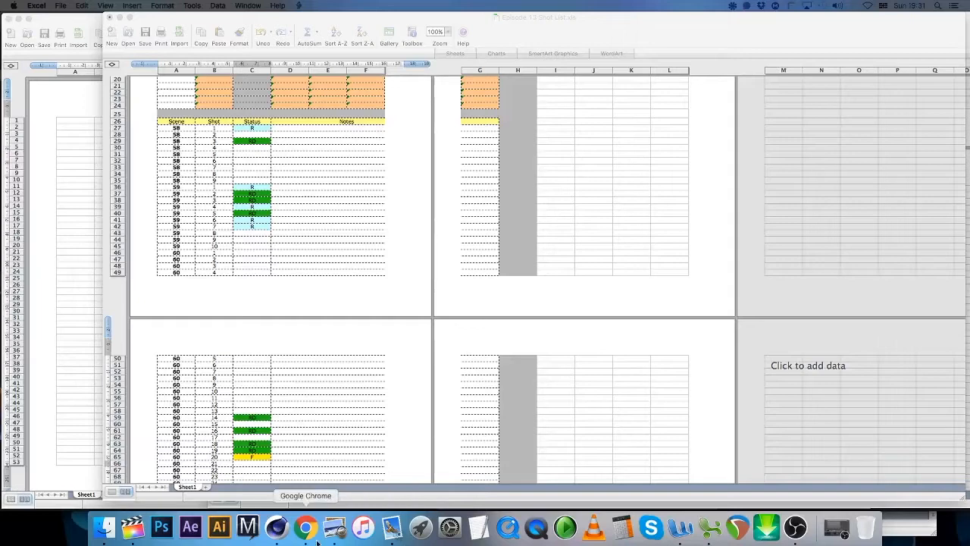
click(276, 527)
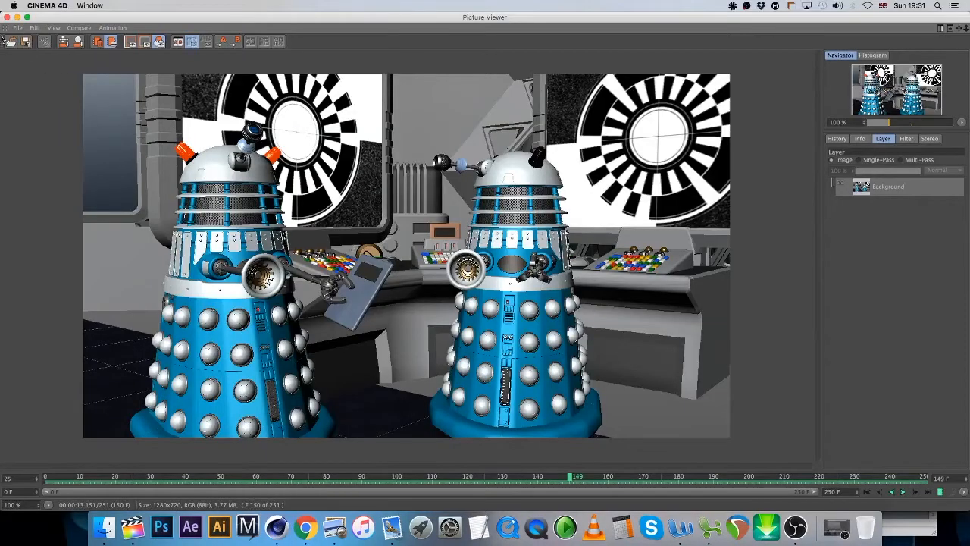
click(8, 16)
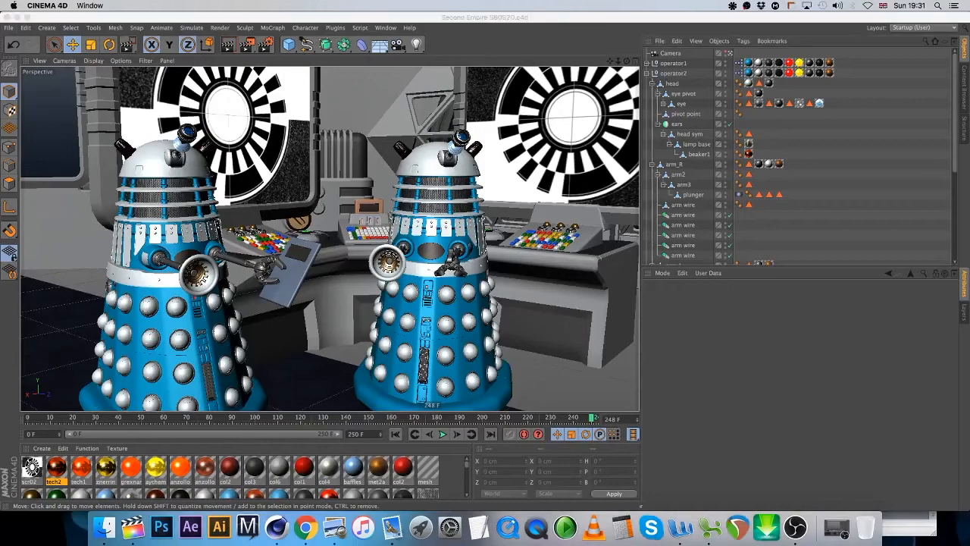
Bring up the Word shot list, check it against the comic page images in Preview, and close the image window
click(684, 528)
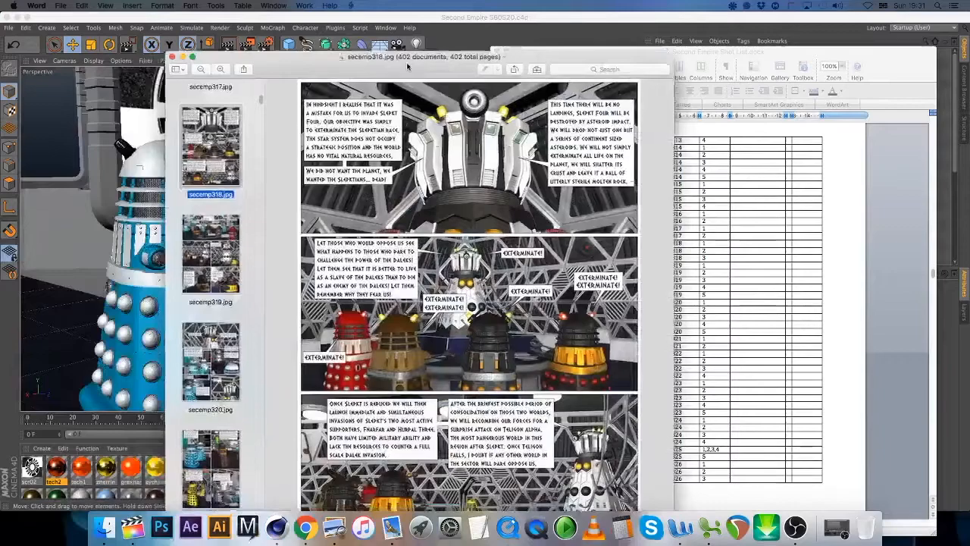
drag(407, 63, 294, 47)
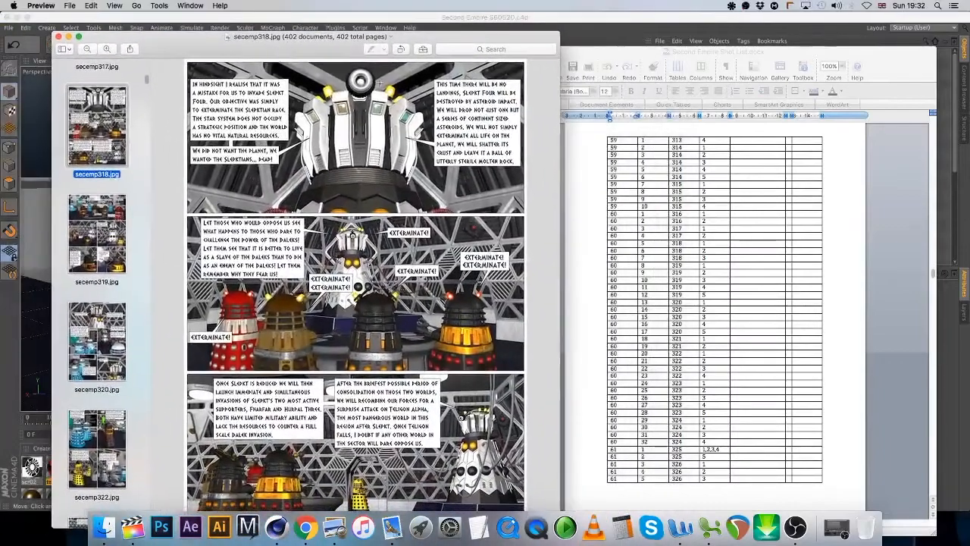
drag(314, 59, 303, 55)
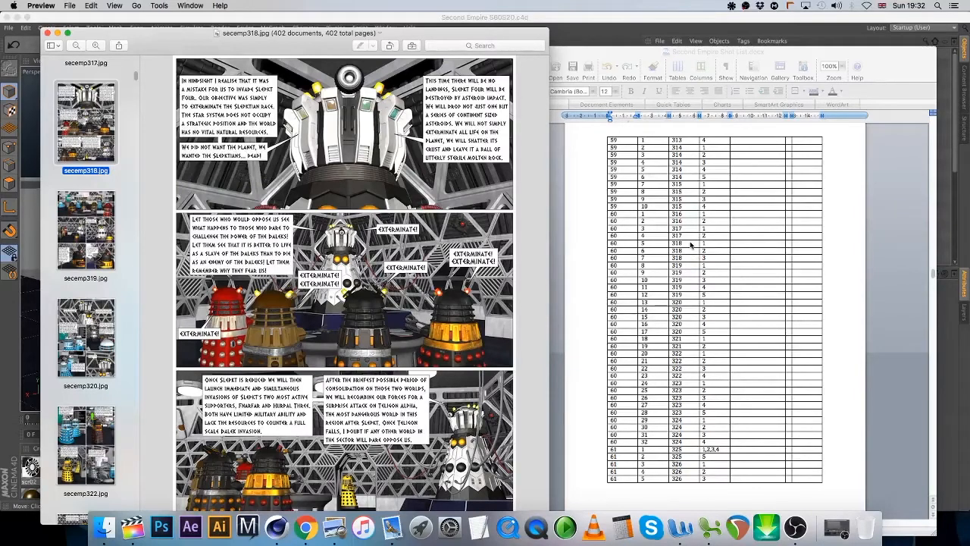
scroll(101, 157, up, 8)
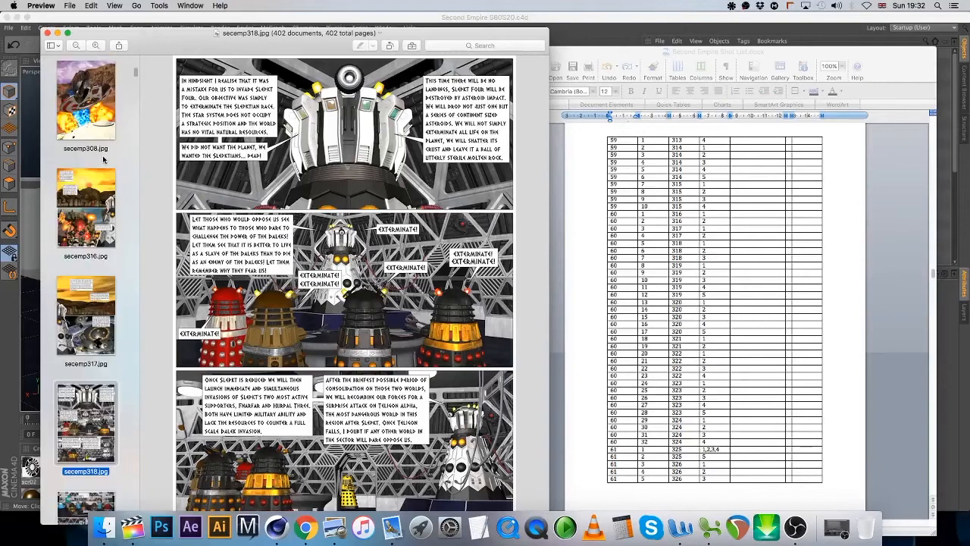
scroll(104, 158, down, 1)
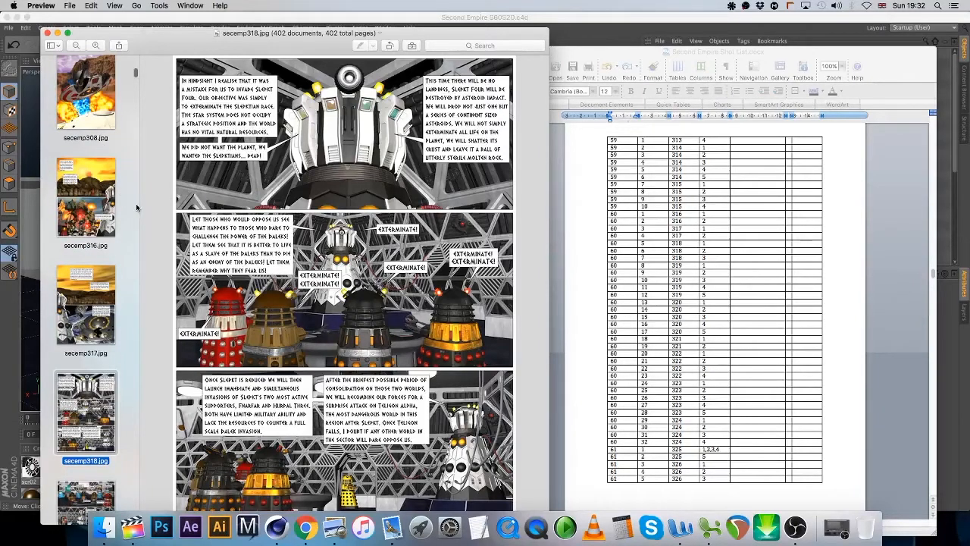
click(80, 193)
key(super+w)
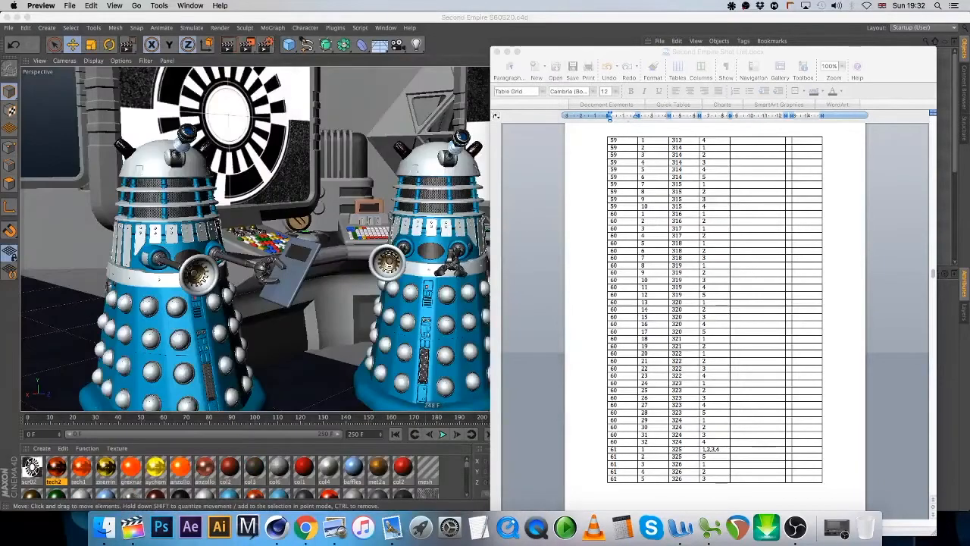
Close the S60S20 project in Cinema 4D and open the Sets folder in a new tab of an enlarged Finder window
click(10, 28)
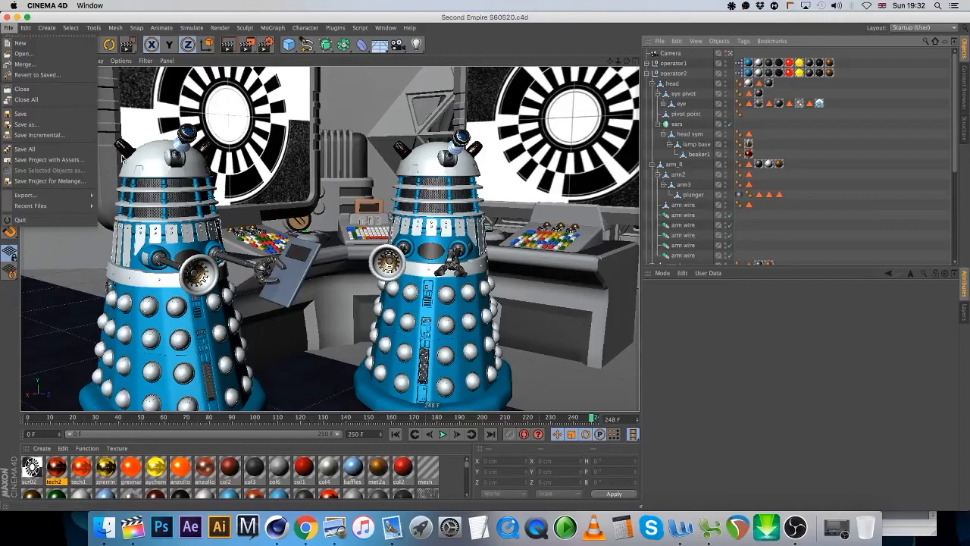
click(61, 89)
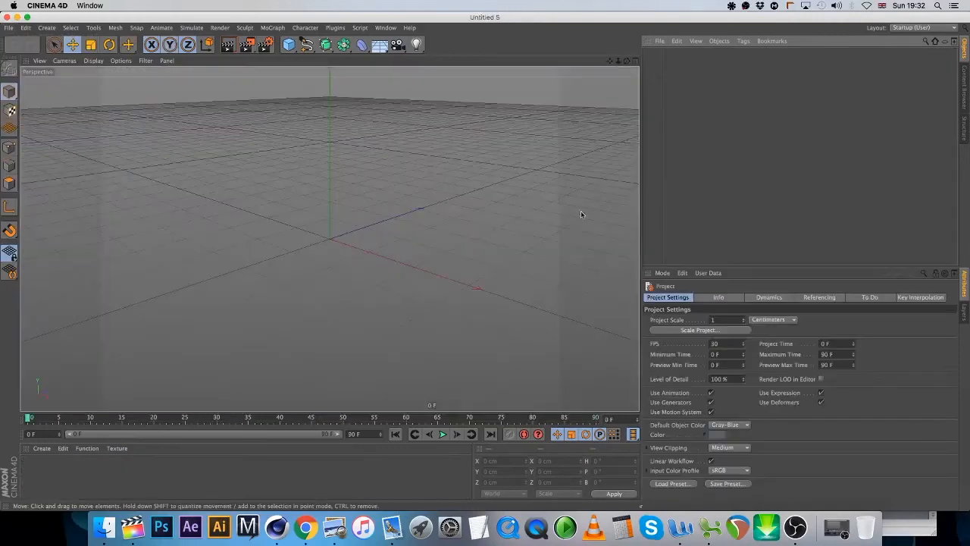
click(104, 527)
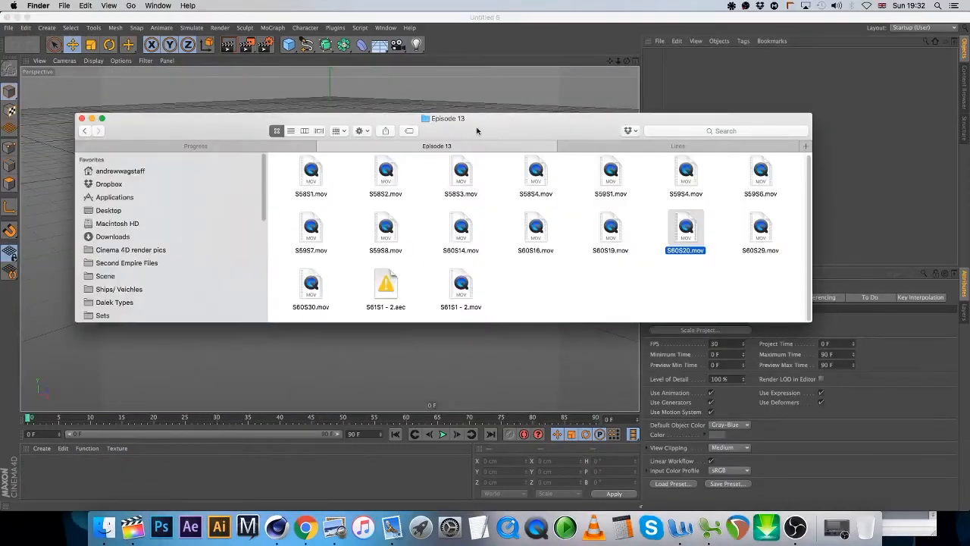
scroll(133, 269, down, 1)
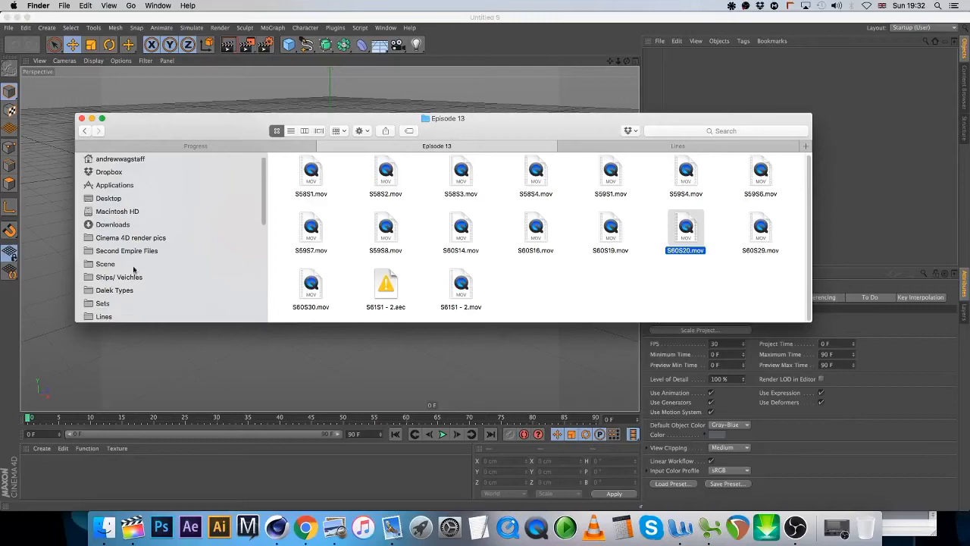
right_click(107, 302)
click(133, 307)
drag(473, 117, 414, 35)
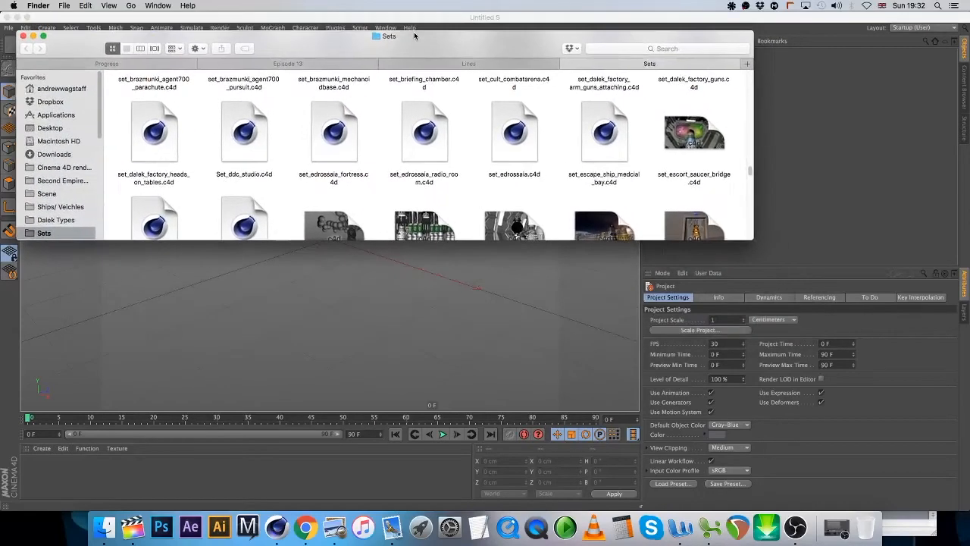
drag(467, 241, 488, 498)
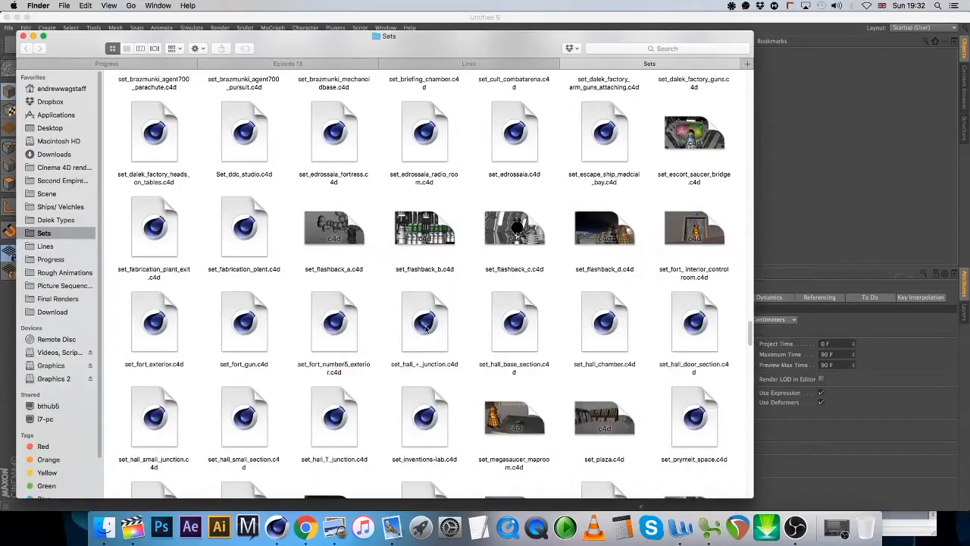
Open the set file set_slekpt_flashback1.c4d in Cinema 4D and accept the missing plugins warning
scroll(426, 328, down, 8)
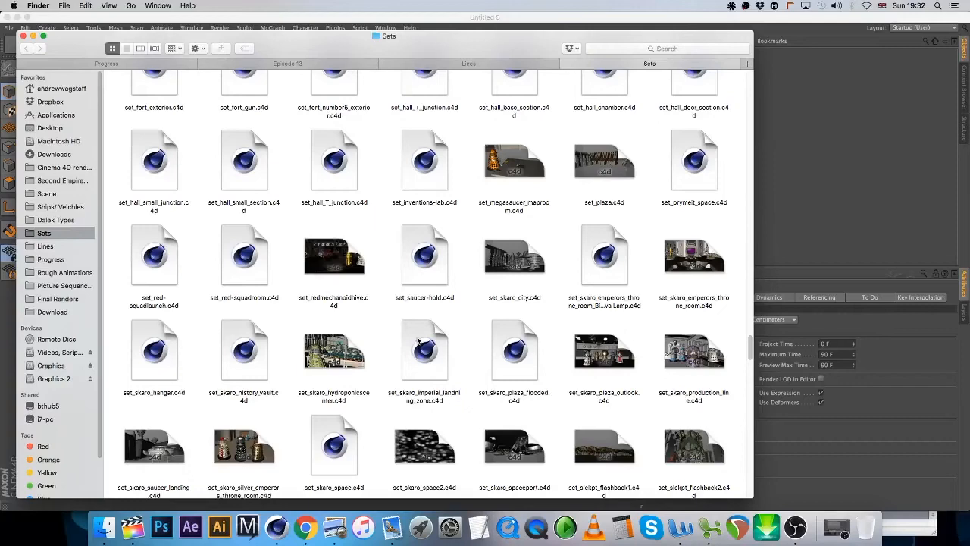
scroll(417, 341, down, 2)
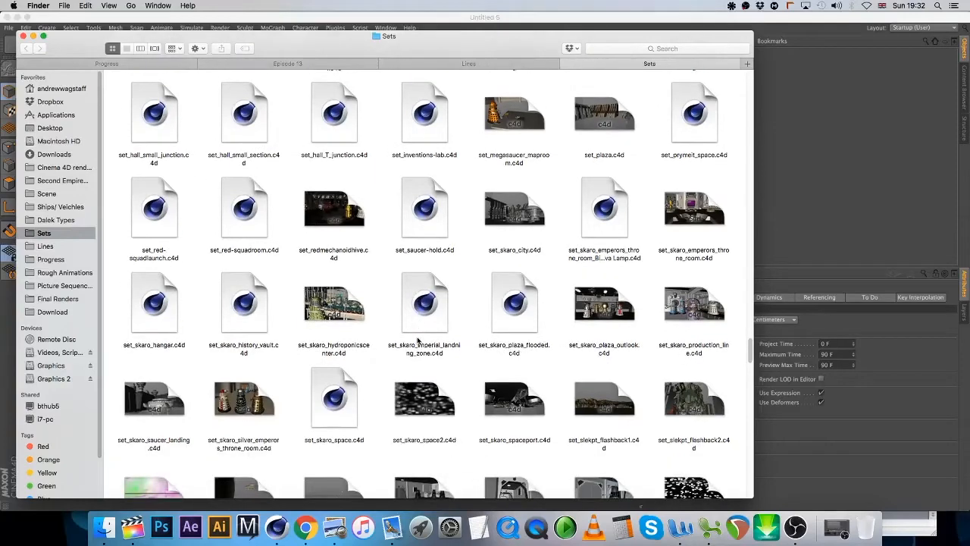
double_click(591, 390)
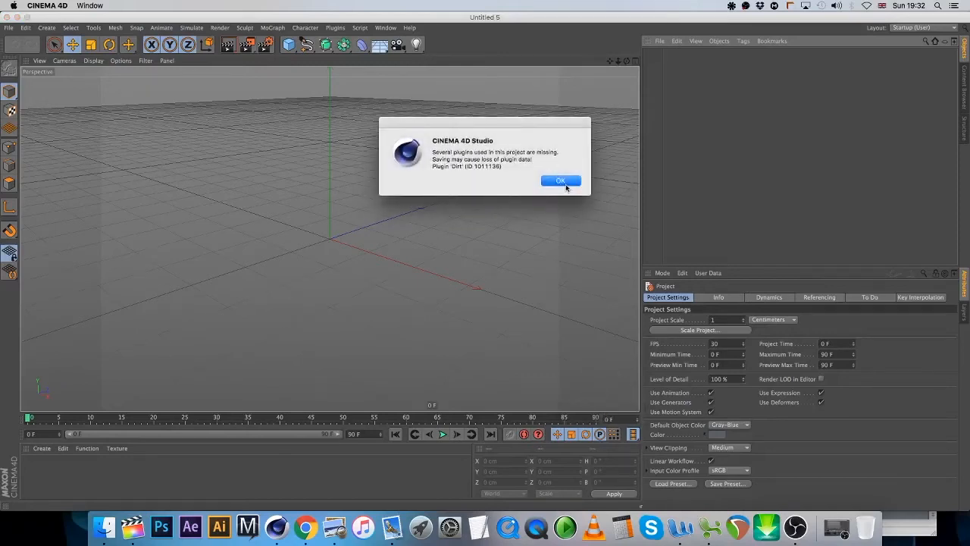
click(561, 181)
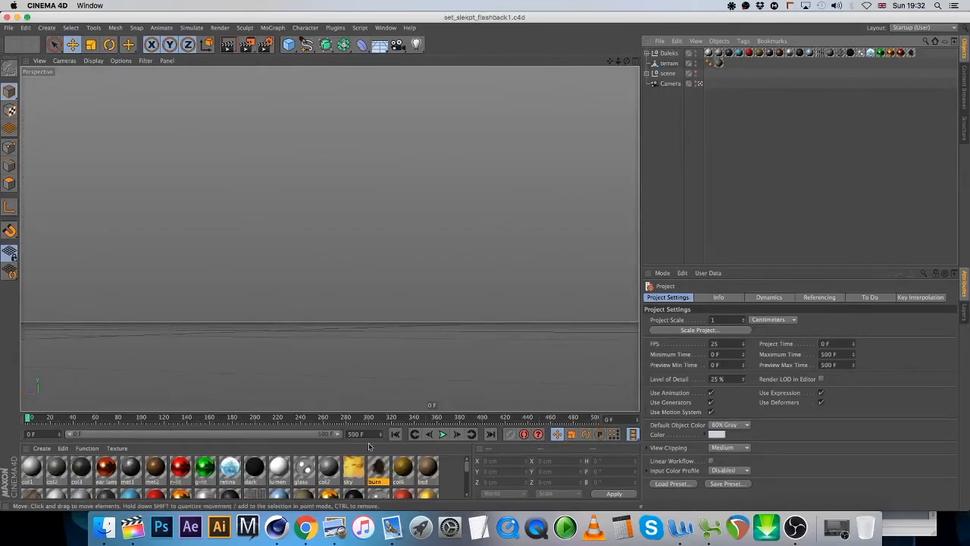
Switch to Finder, open the Episode 13 folder inside the Xenol lines folder, and play Xenol-002.wav
click(104, 527)
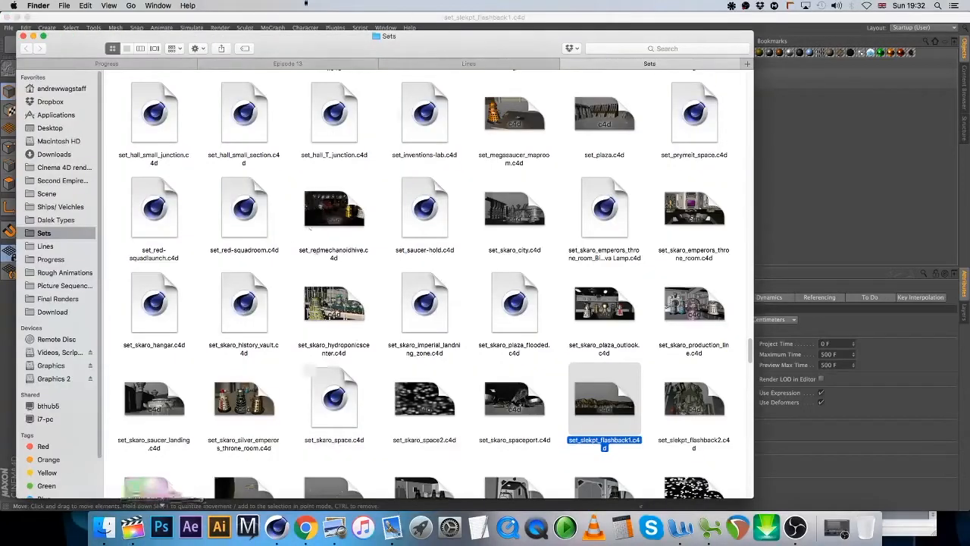
click(315, 64)
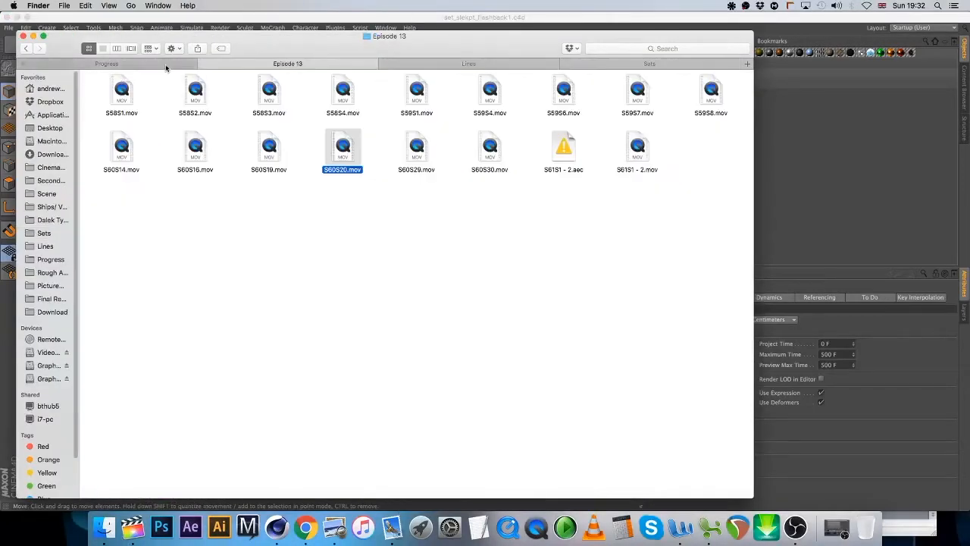
click(459, 64)
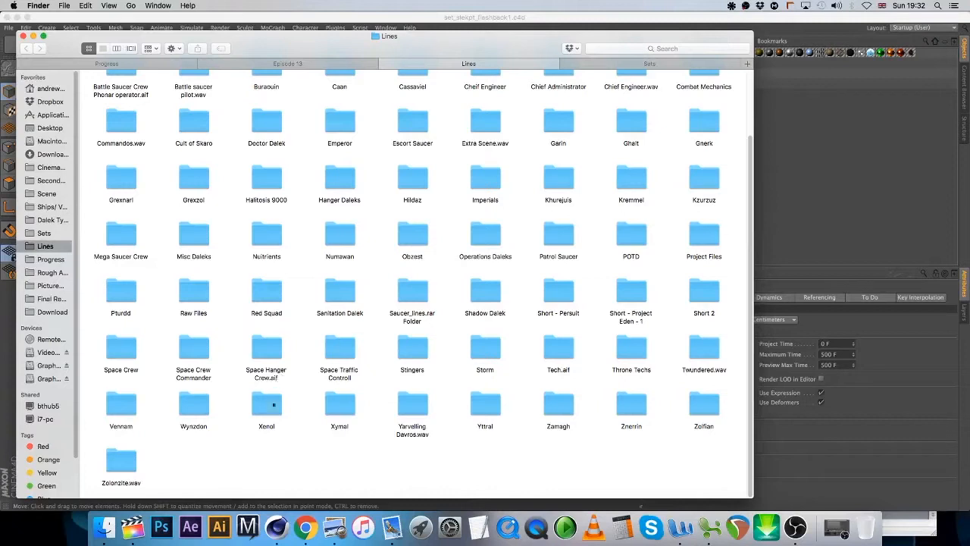
double_click(273, 404)
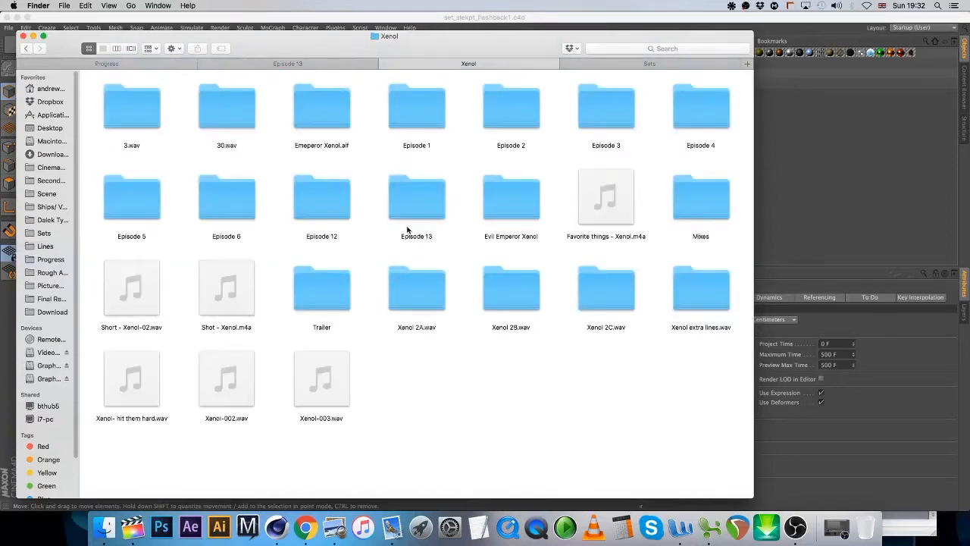
double_click(428, 195)
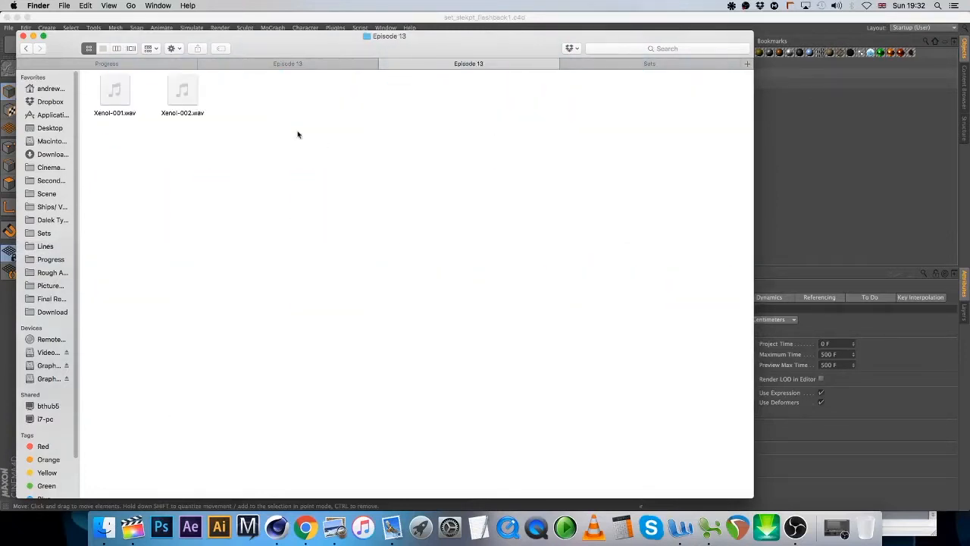
click(182, 91)
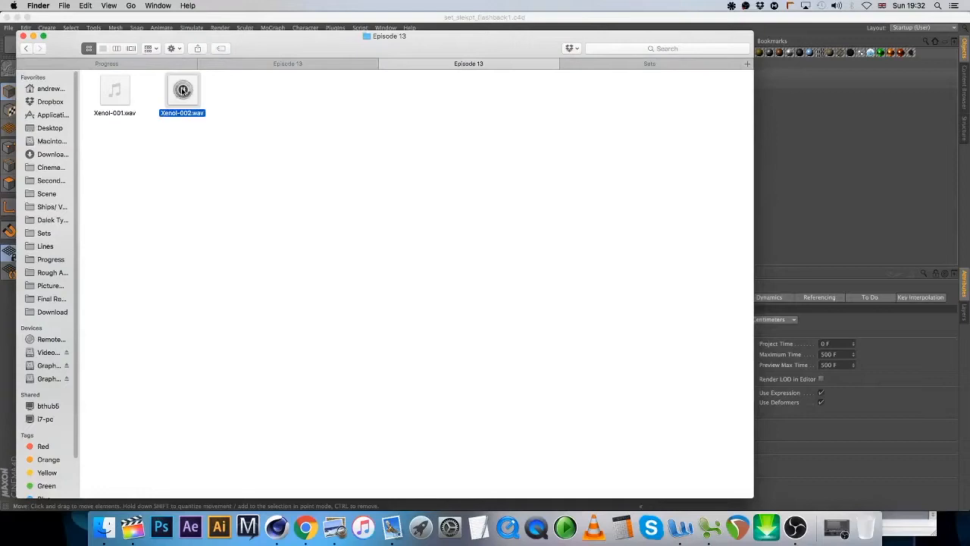
Open the Episode 13 folder inside Evil Emperor Xenol and play Emperor Xenol-003.wav
click(26, 48)
double_click(491, 191)
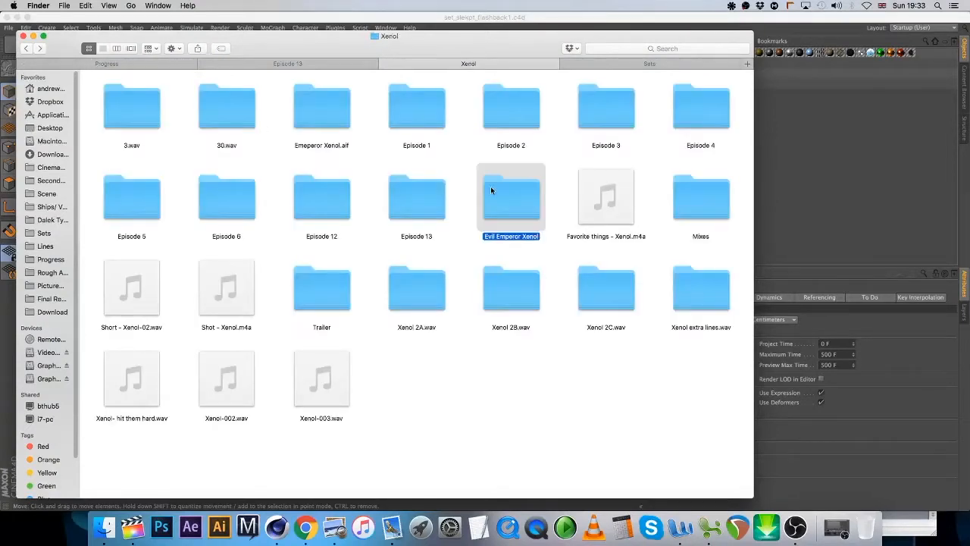
click(255, 92)
double_click(255, 89)
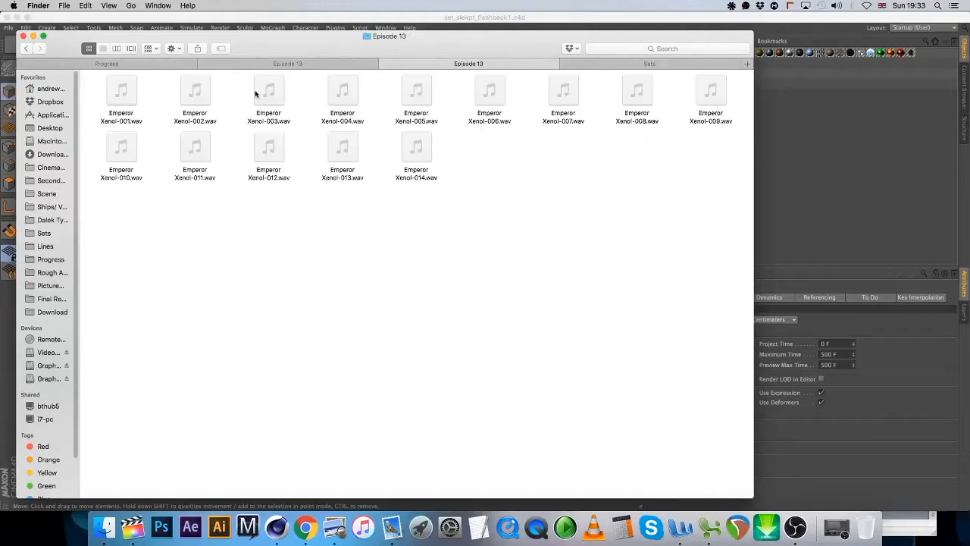
click(269, 89)
click(269, 90)
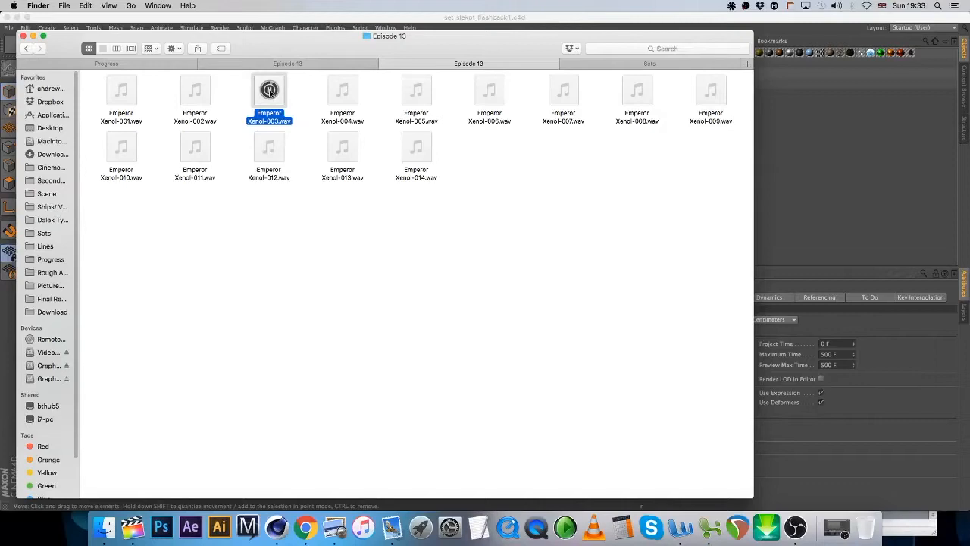
Listen to the voice line Emperor Xenol-002.wav in a Quick Look preview
click(195, 91)
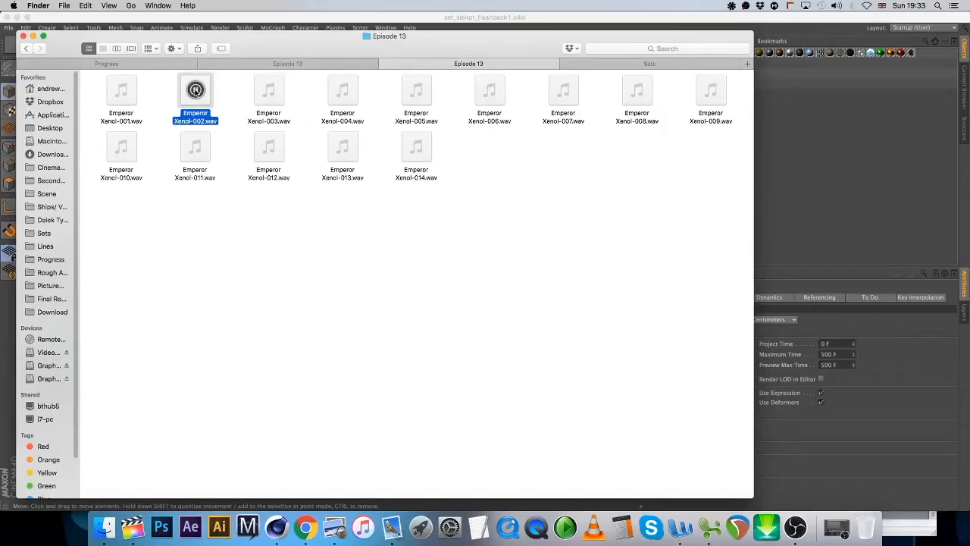
click(196, 90)
key(space)
key(space)
key(space)
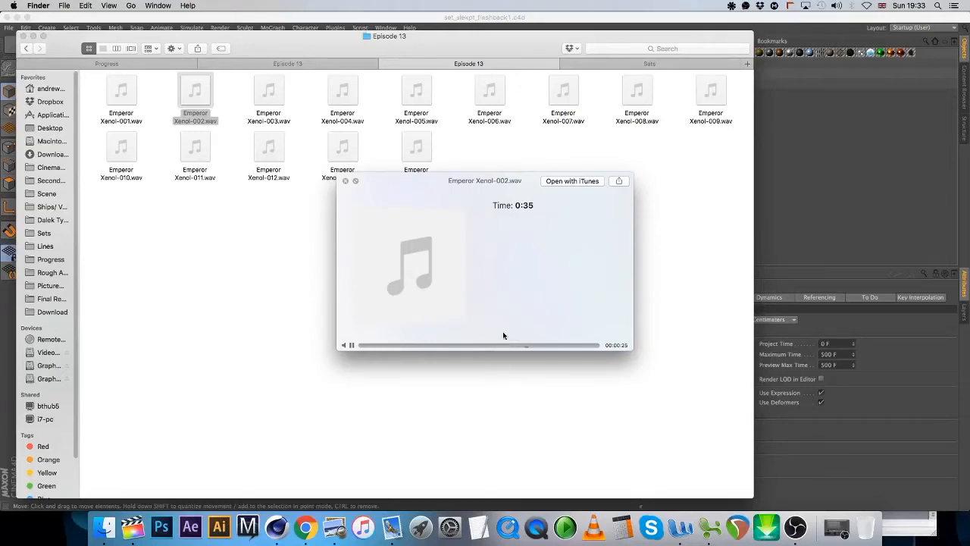
Replay the voice line Emperor Xenol-002.wav in a preview and close it
key(space)
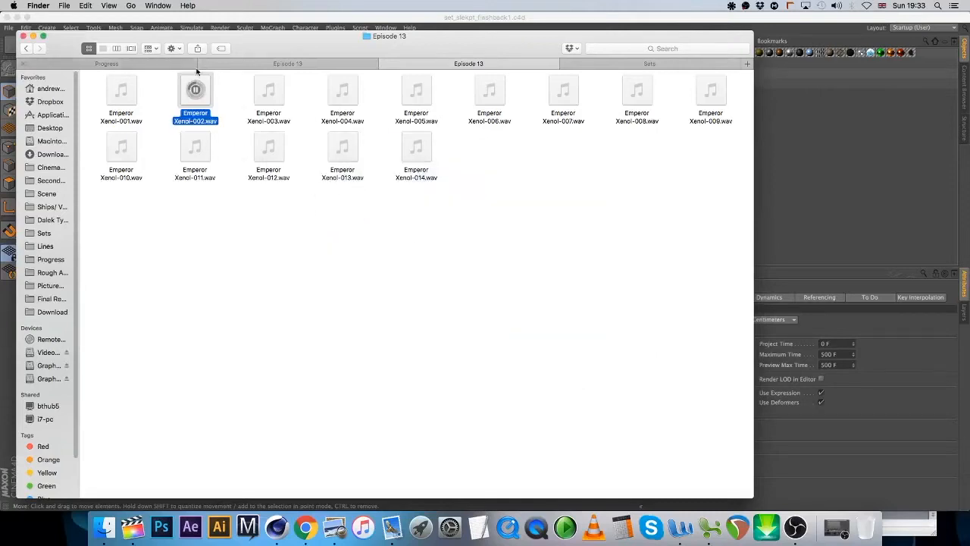
key(space)
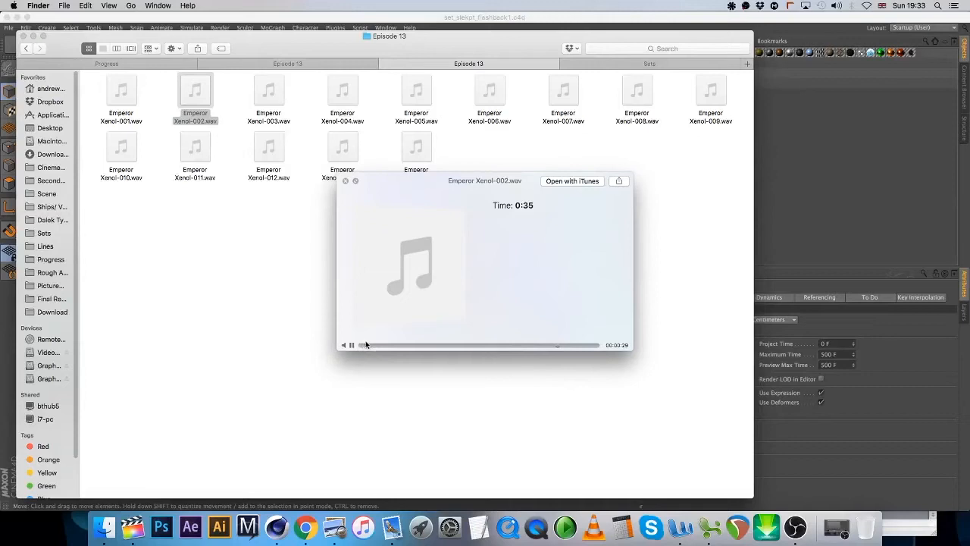
click(348, 181)
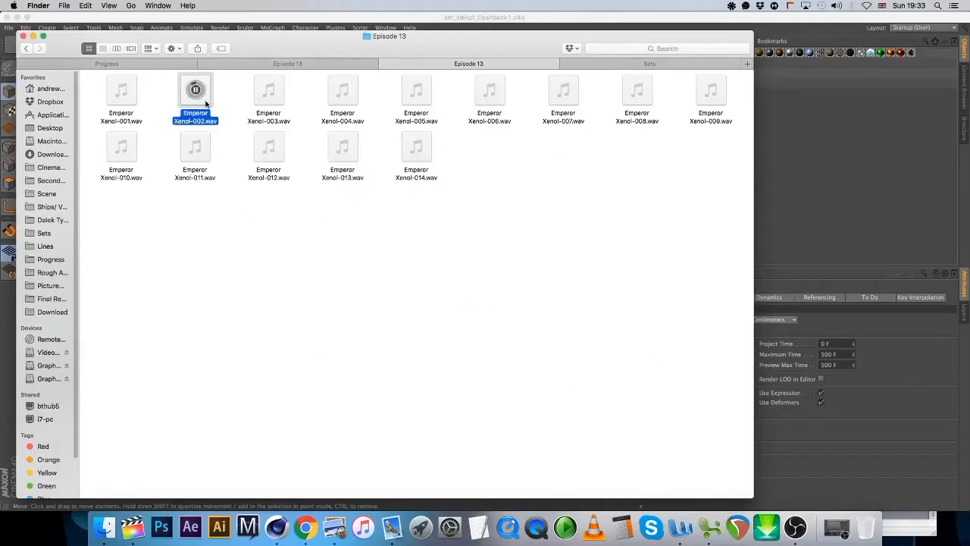
Switch back to Cinema 4D, set the animation length to 625 frames and extend the preview range to the full length
click(832, 164)
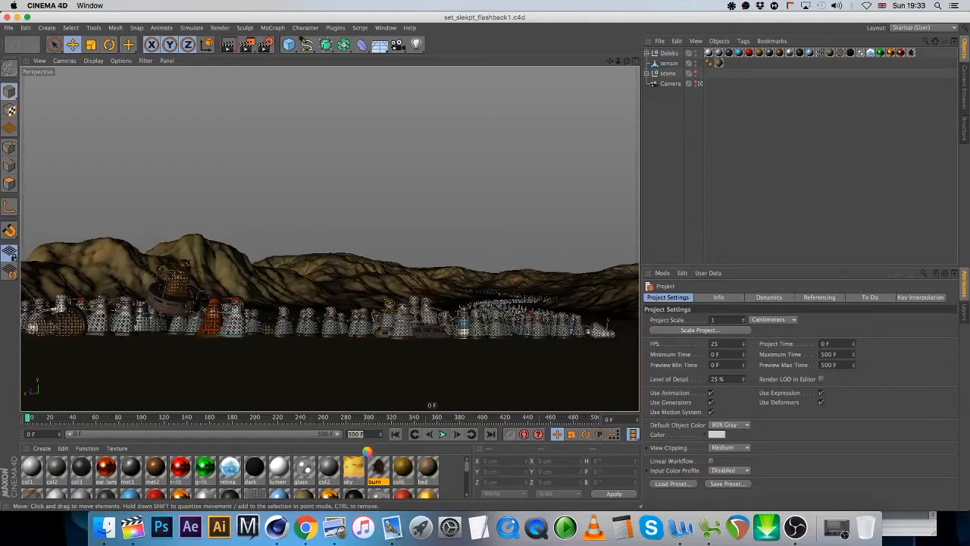
text(625)
key(Return)
drag(283, 434, 341, 433)
Check the output size and frame rate in the render settings, then bring up the project settings
click(267, 45)
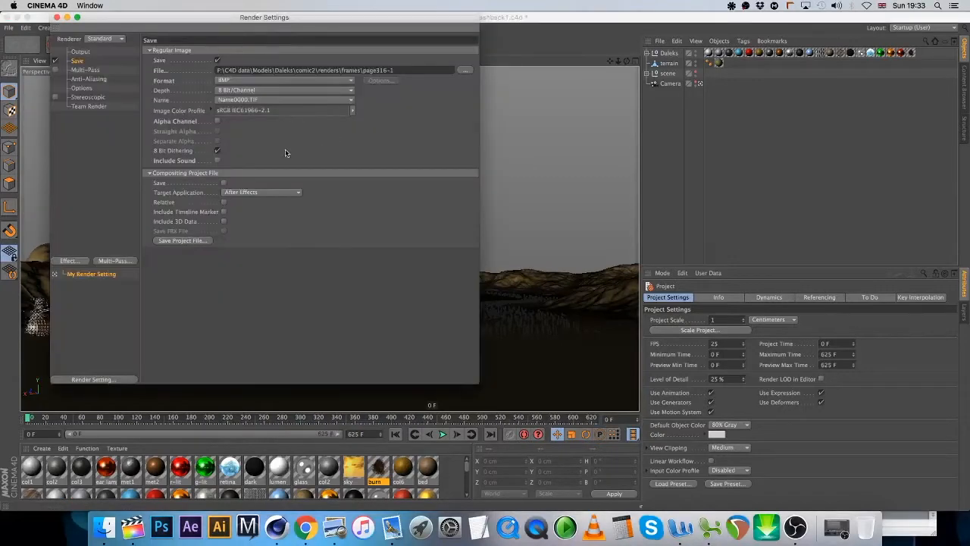
click(85, 53)
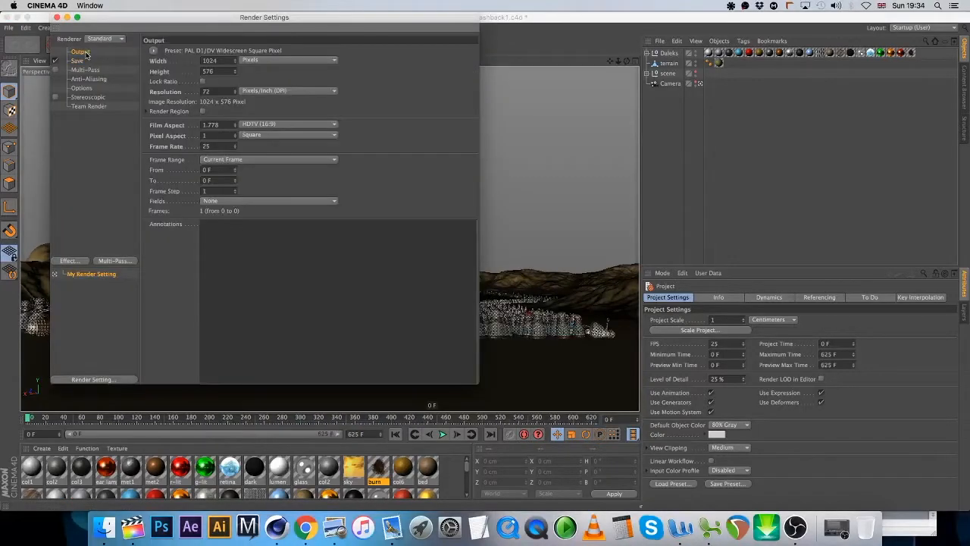
click(56, 17)
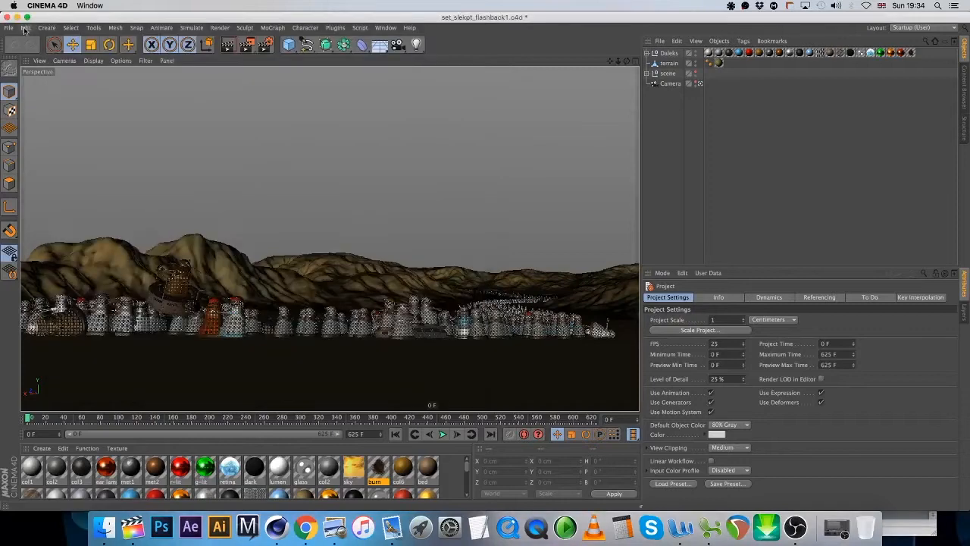
click(26, 27)
click(70, 165)
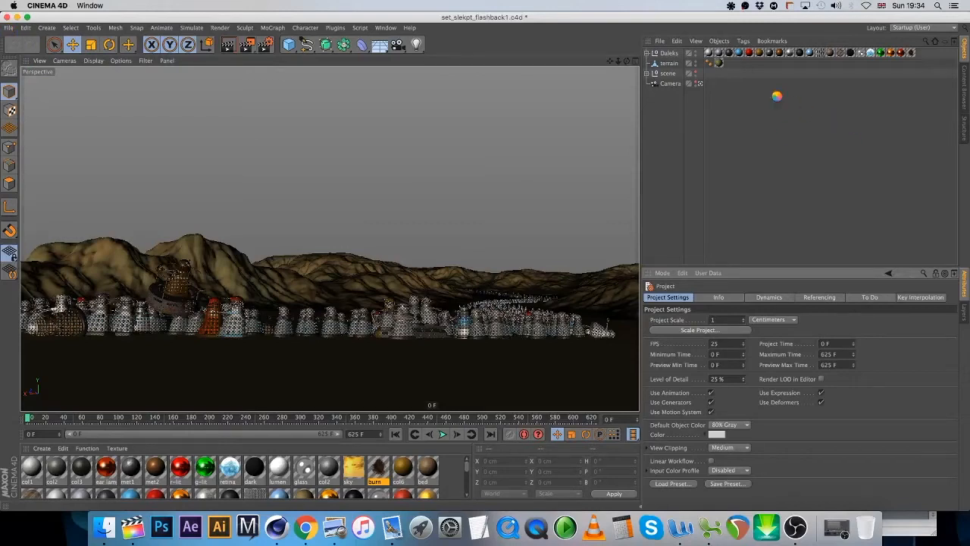
Hide the Daleks group in the viewport, keeping only its Hoverbout1, Crexnart1 and Dalek officer objects visible
click(656, 54)
click(646, 54)
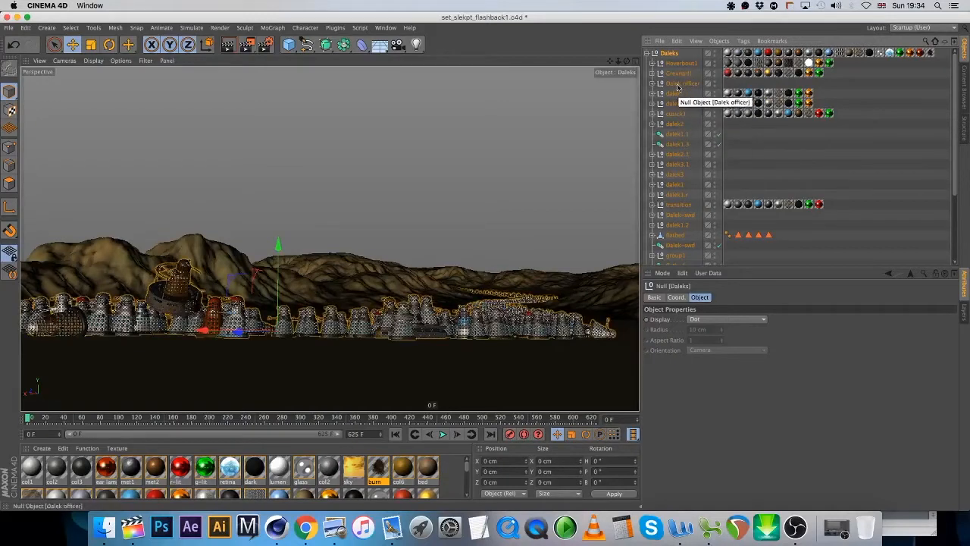
click(710, 53)
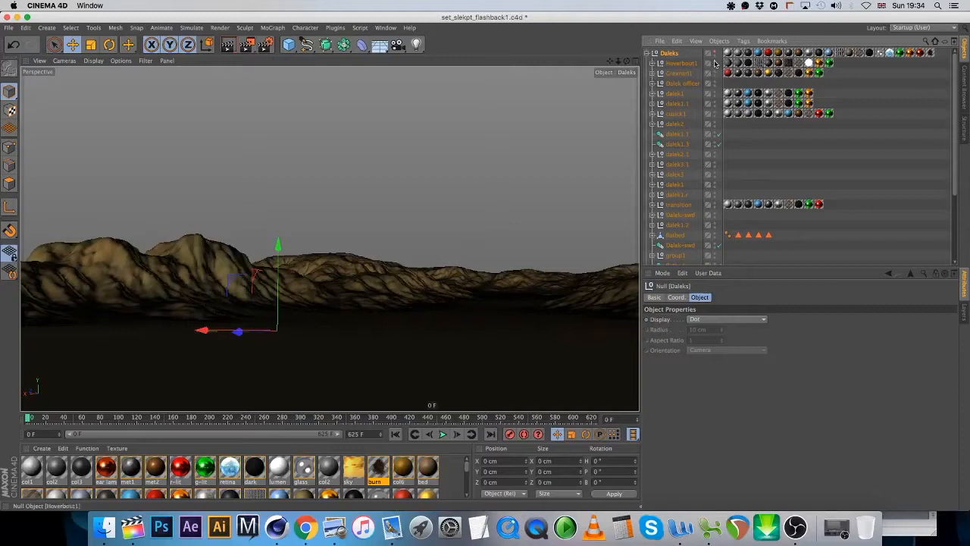
click(714, 72)
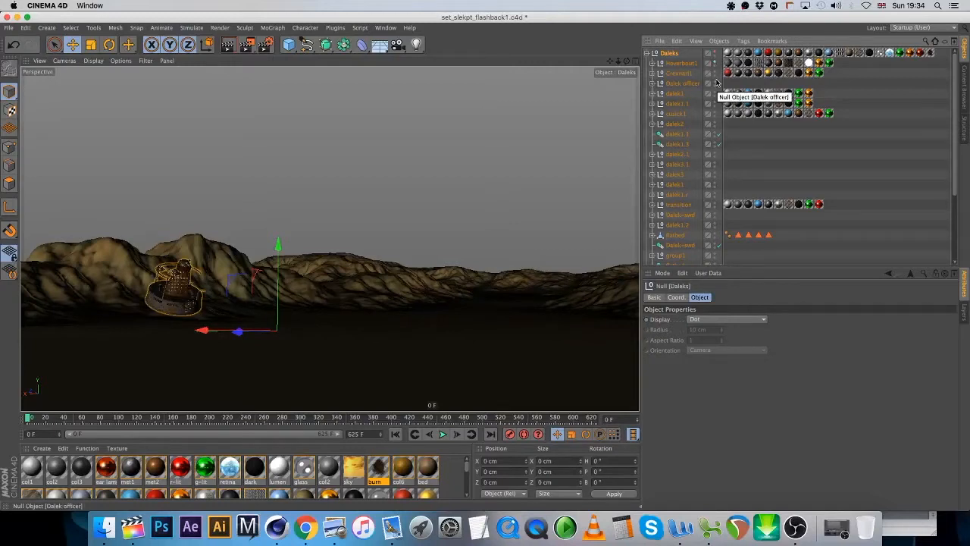
click(714, 82)
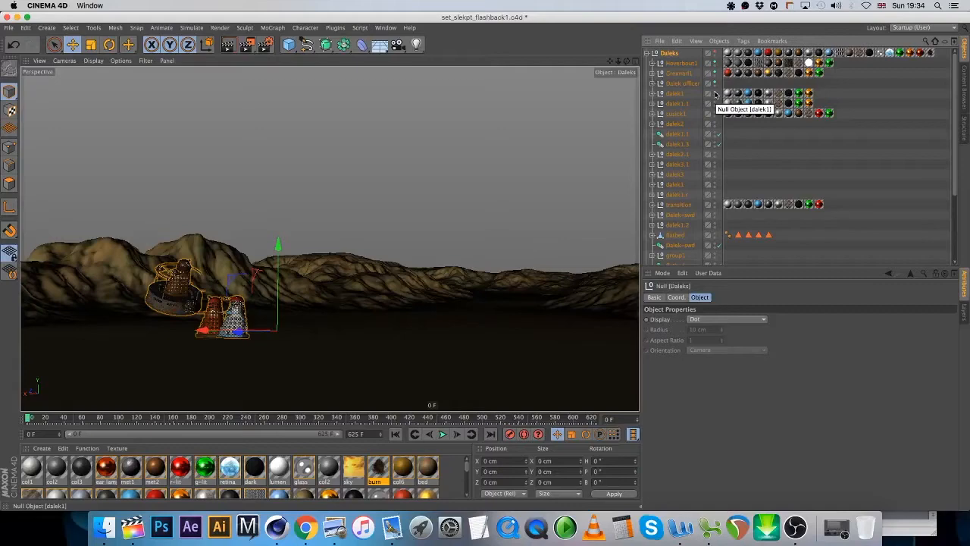
click(714, 93)
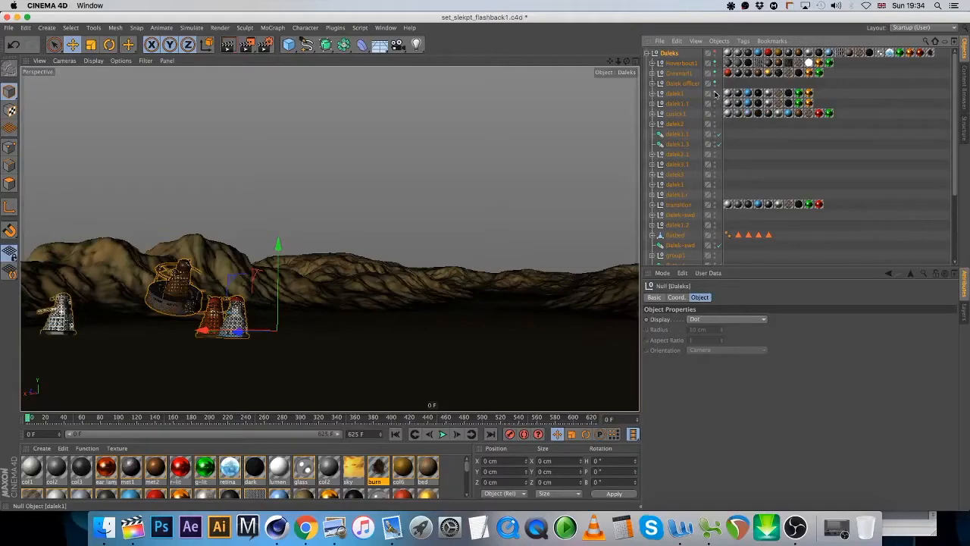
click(715, 93)
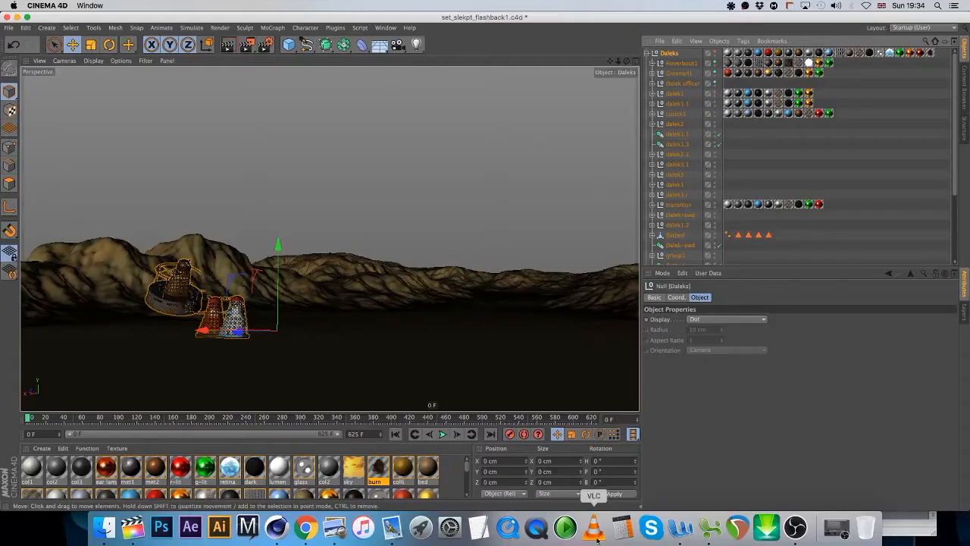
Check the shot number in the Word shot list, then return to Cinema 4D and start saving a copy into the Scene folder
click(681, 529)
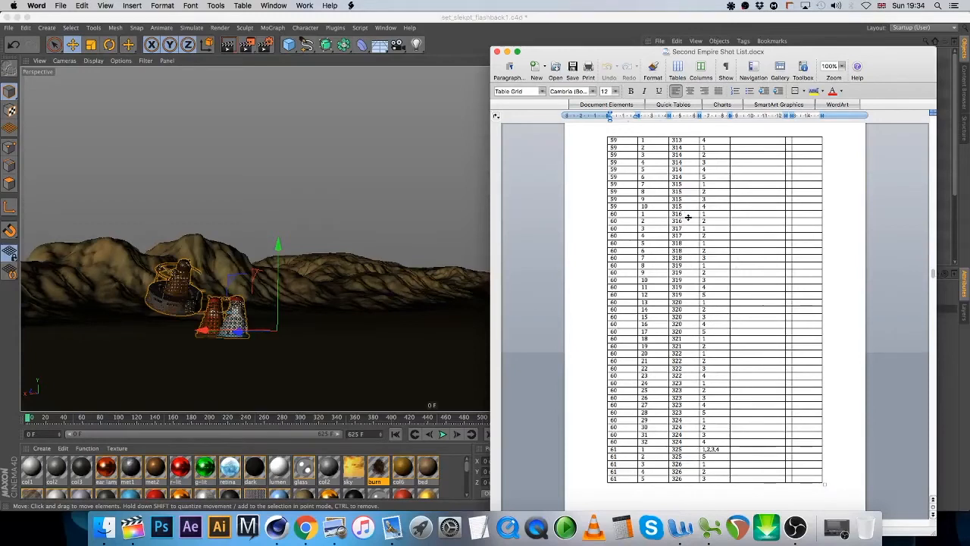
click(276, 526)
click(9, 28)
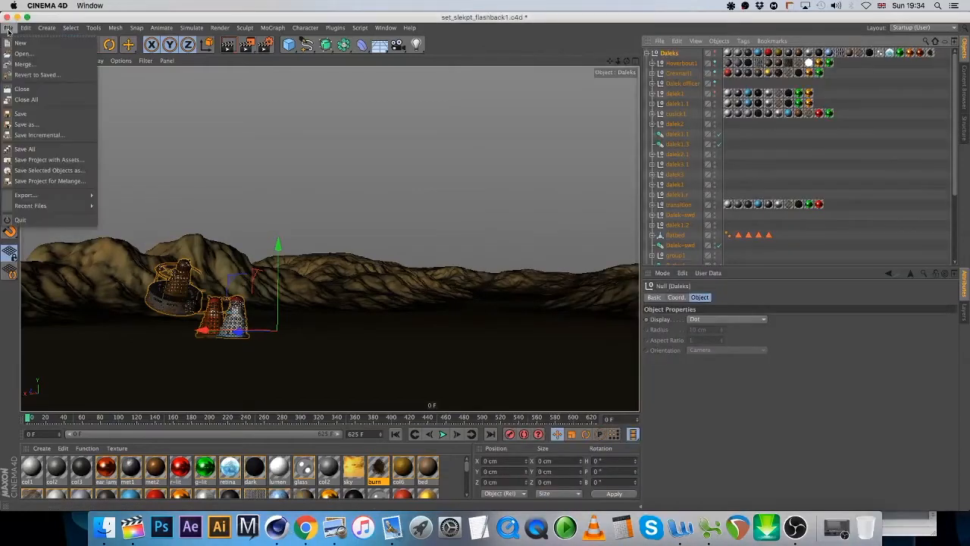
click(45, 125)
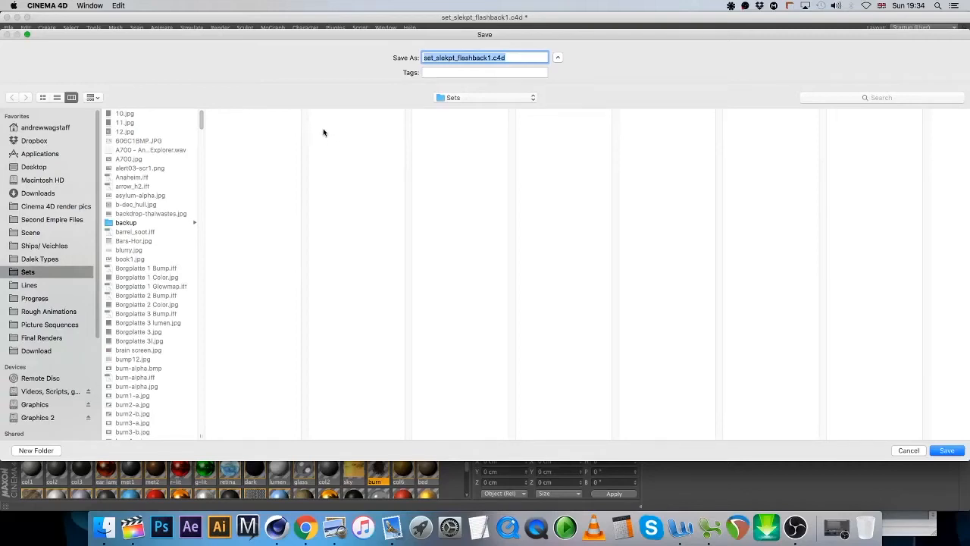
click(29, 222)
click(29, 231)
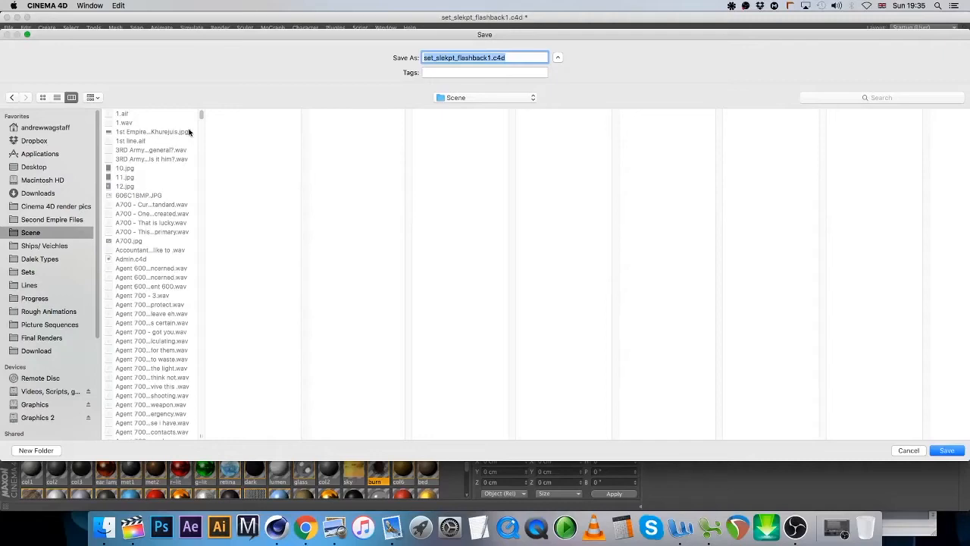
Reuse the name of the existing scene Second Empire S60S14.c4d to save the project as Second Empire S60S1.c4d
drag(202, 116, 223, 325)
drag(201, 435, 365, 430)
scroll(301, 371, down, 20)
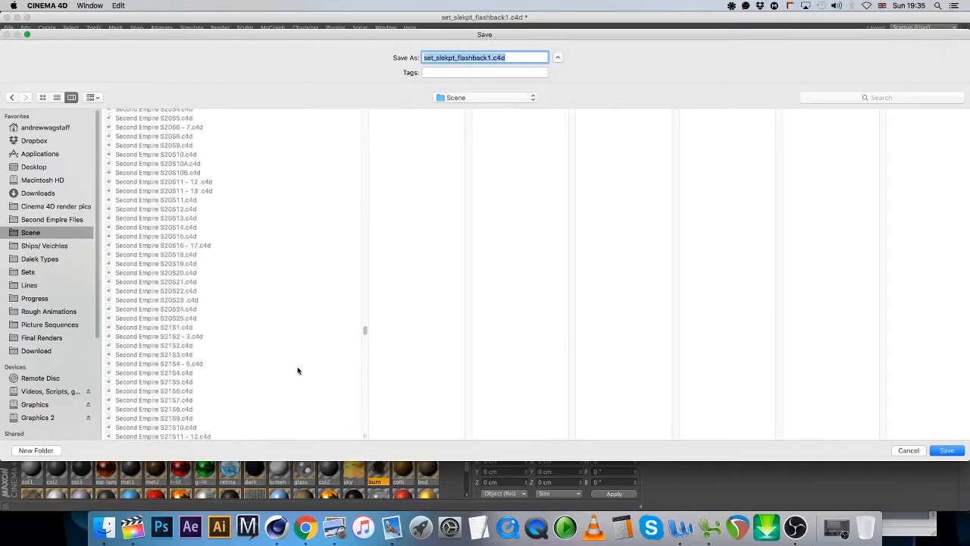
scroll(282, 375, down, 20)
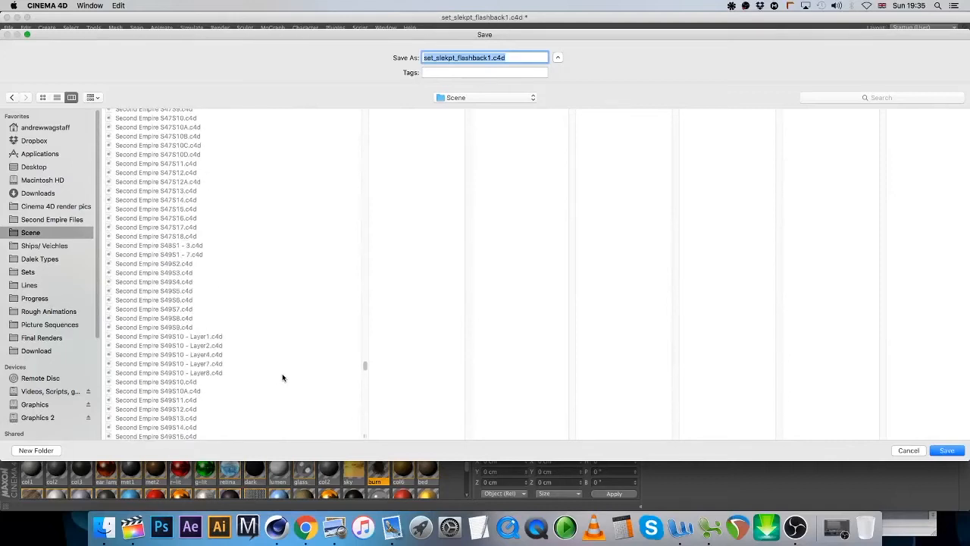
scroll(281, 369, down, 20)
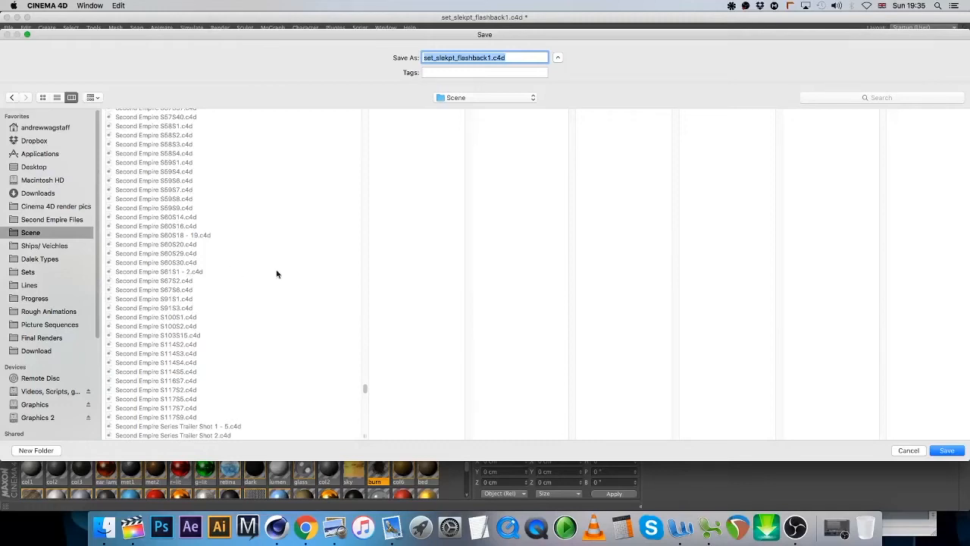
click(172, 216)
key(Left)
key(Left)
key(Left)
key(Left)
key(Left)
key(BackSpace)
key(Delete)
text(1)
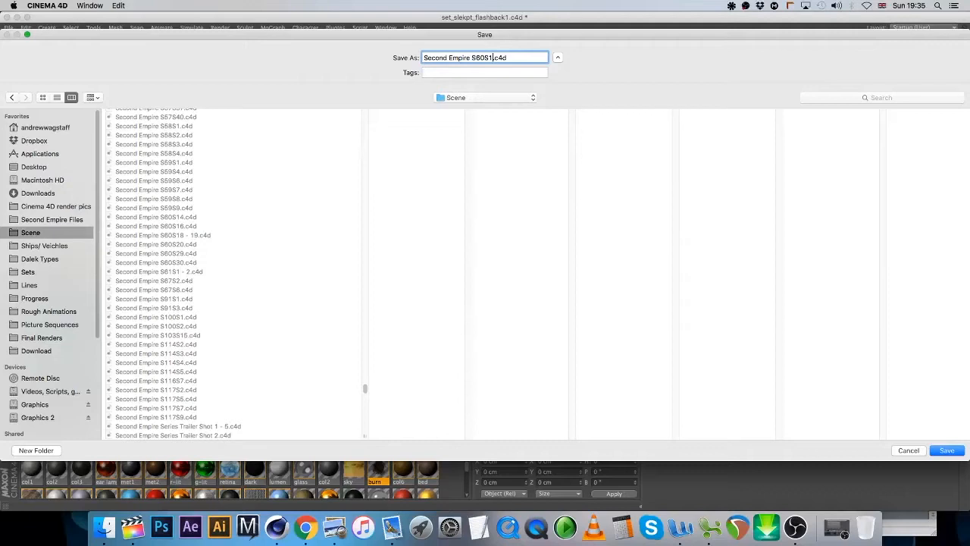
key(Return)
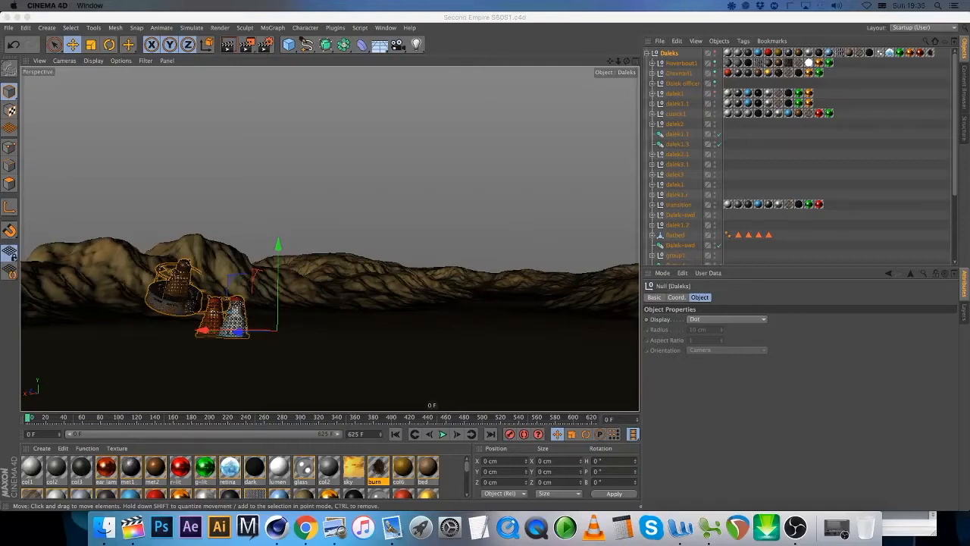
Clear the object selection and check the scene's animation tracks in the Timeline, closing it again
click(855, 193)
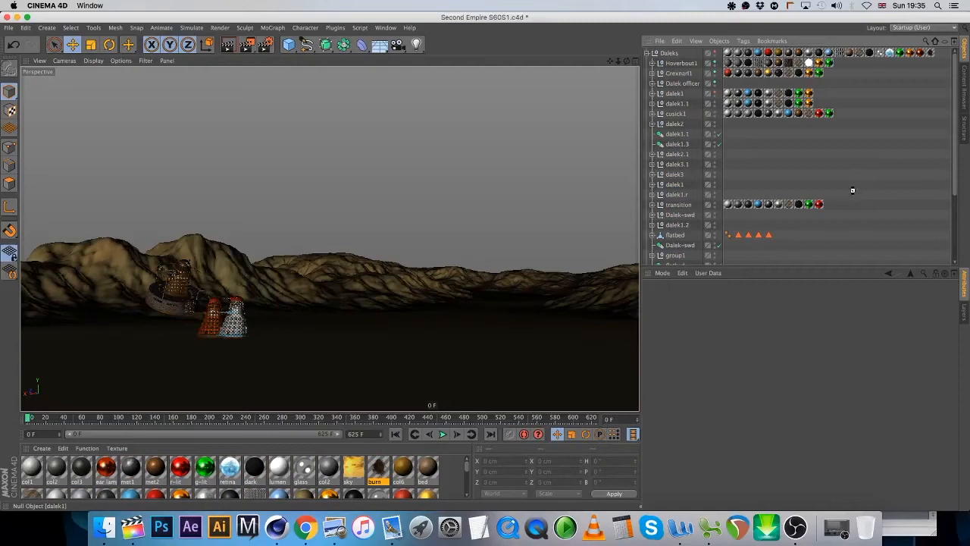
click(386, 27)
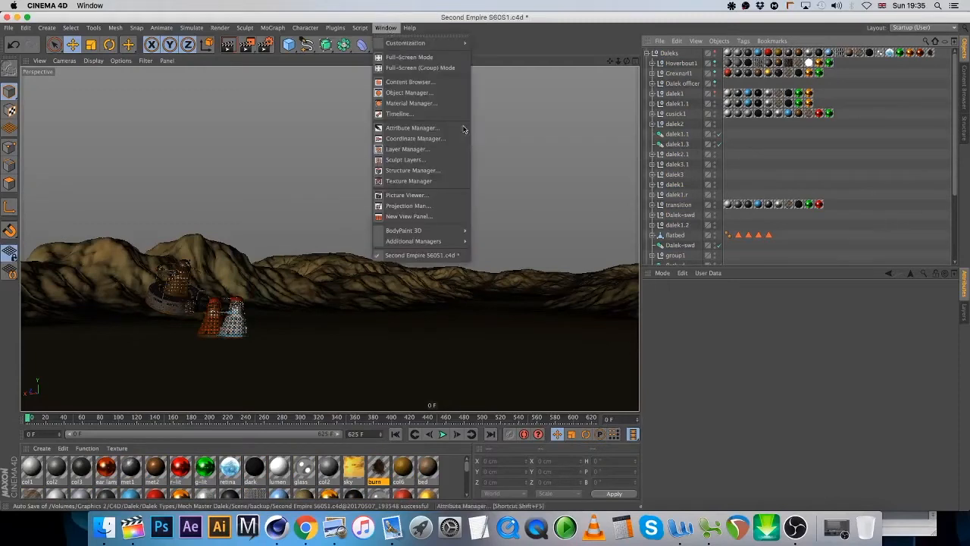
click(440, 112)
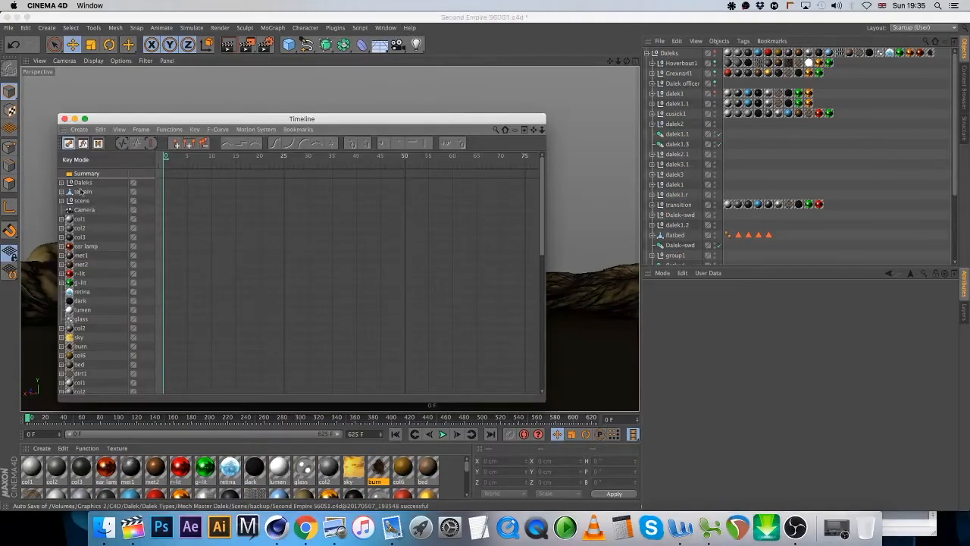
click(65, 119)
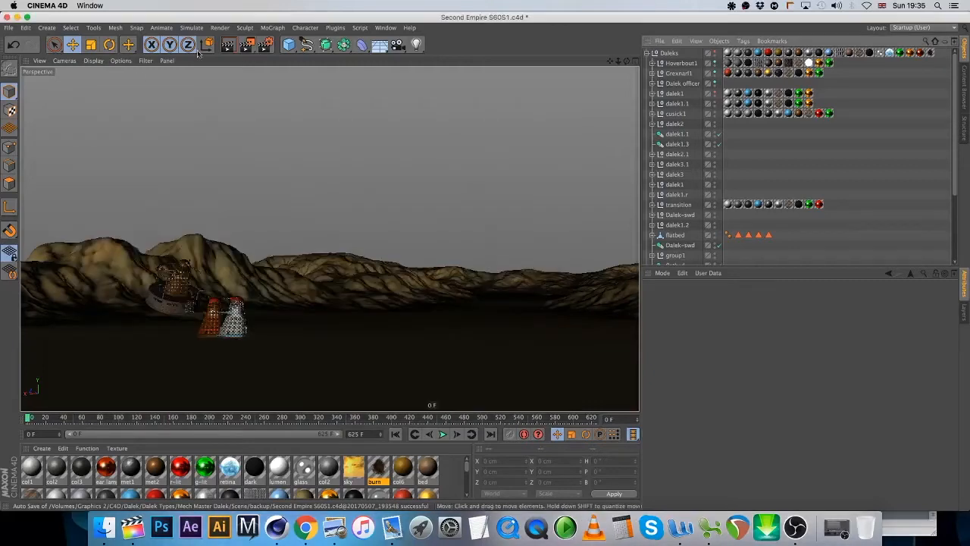
Rotate the Camera to about -156.4° heading and 2.6° pitch, pan it until the Daleks leave the frame, and record its keyframe at frame 0
click(647, 53)
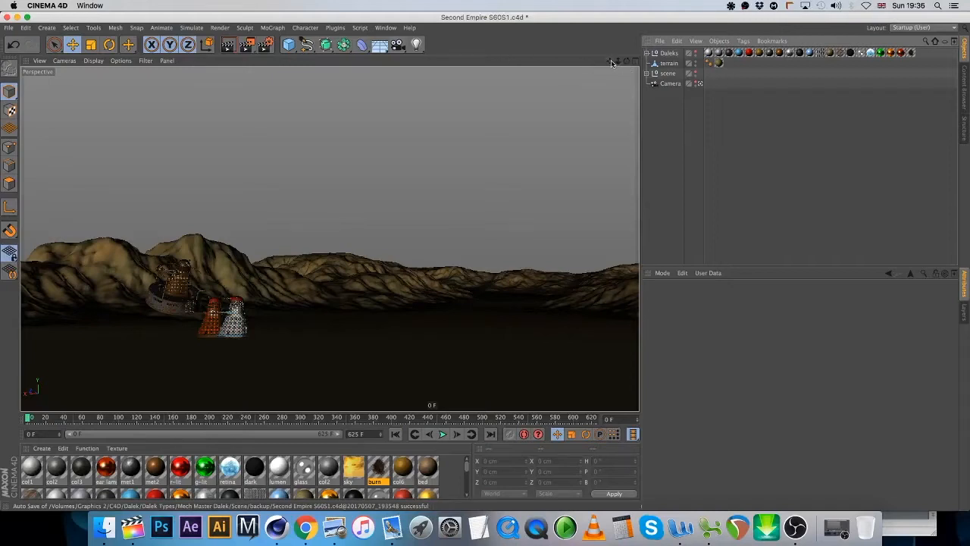
click(668, 85)
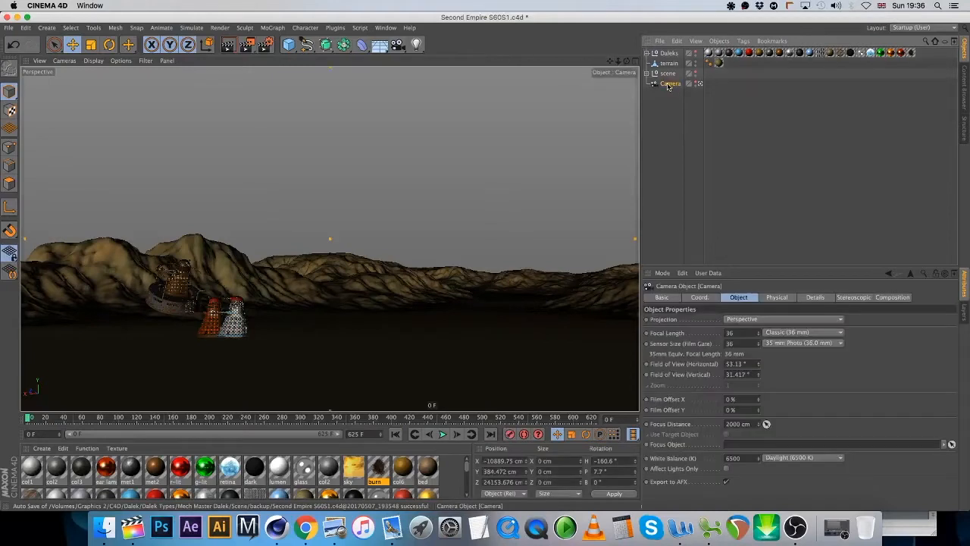
click(628, 62)
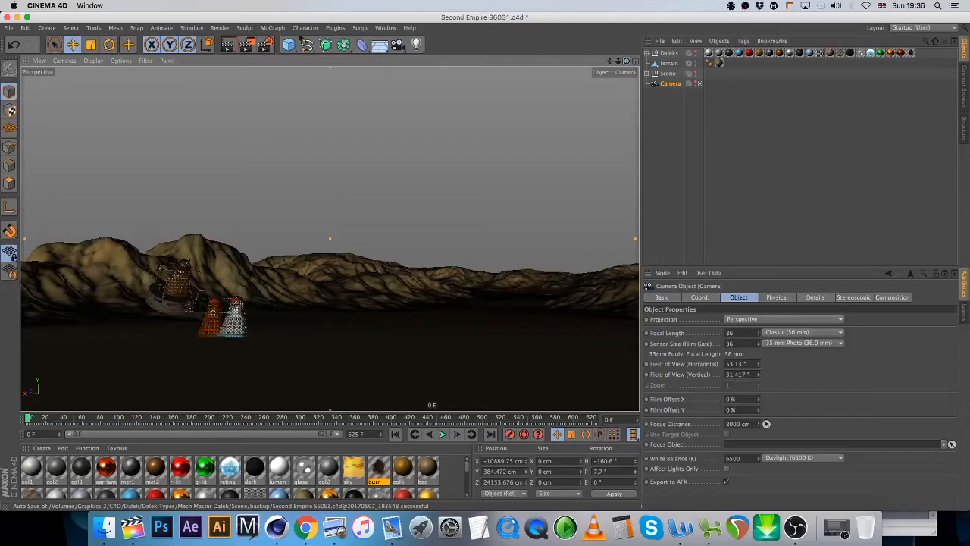
drag(627, 61, 504, 72)
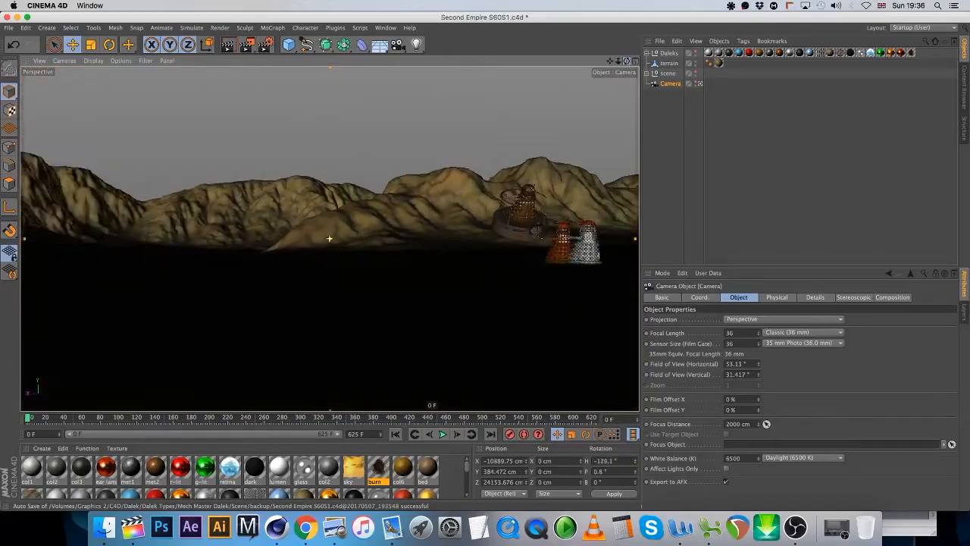
drag(329, 239, 329, 239)
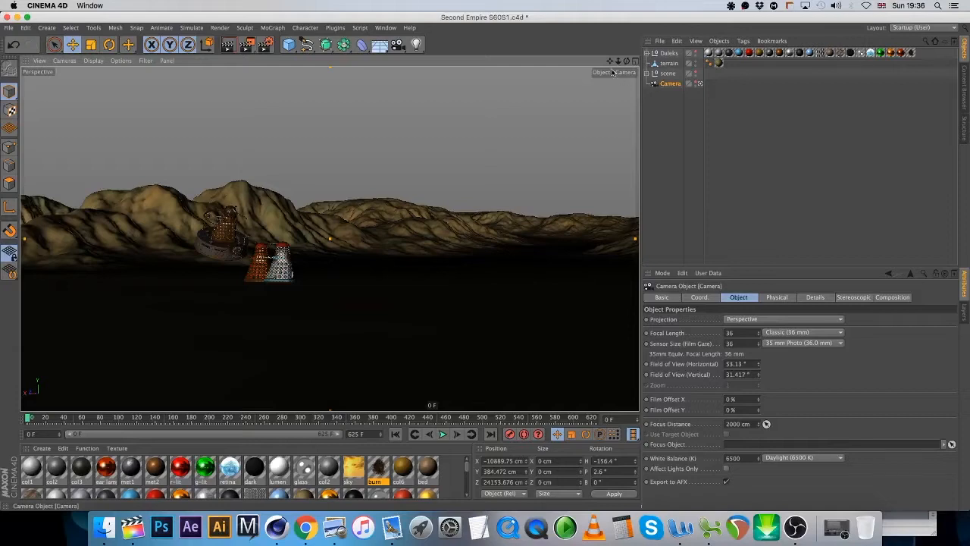
mouse_move(610, 61)
mouse_down()
mouse_move(553, 15)
mouse_move(485, 83)
mouse_move(497, 57)
mouse_move(599, 72)
mouse_move(472, 69)
mouse_move(606, 61)
mouse_up()
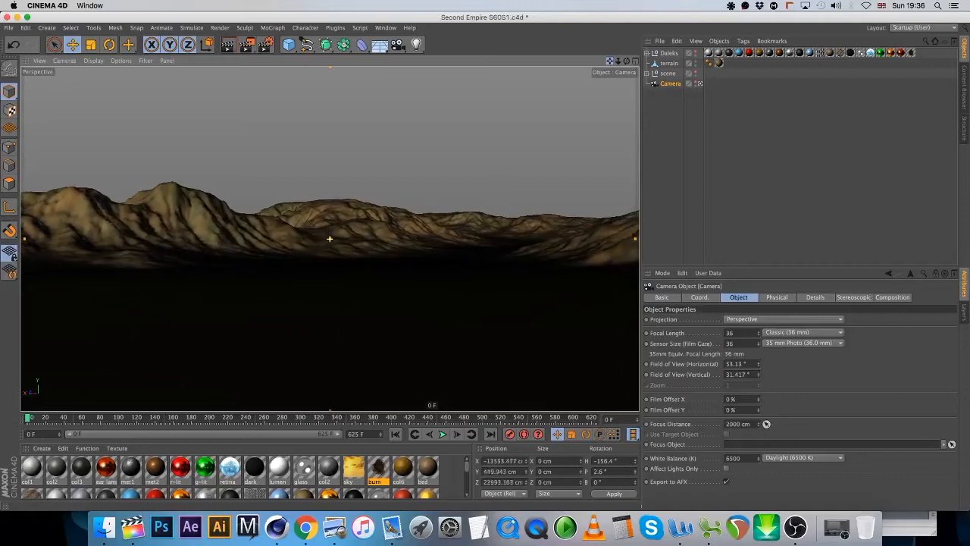
click(509, 434)
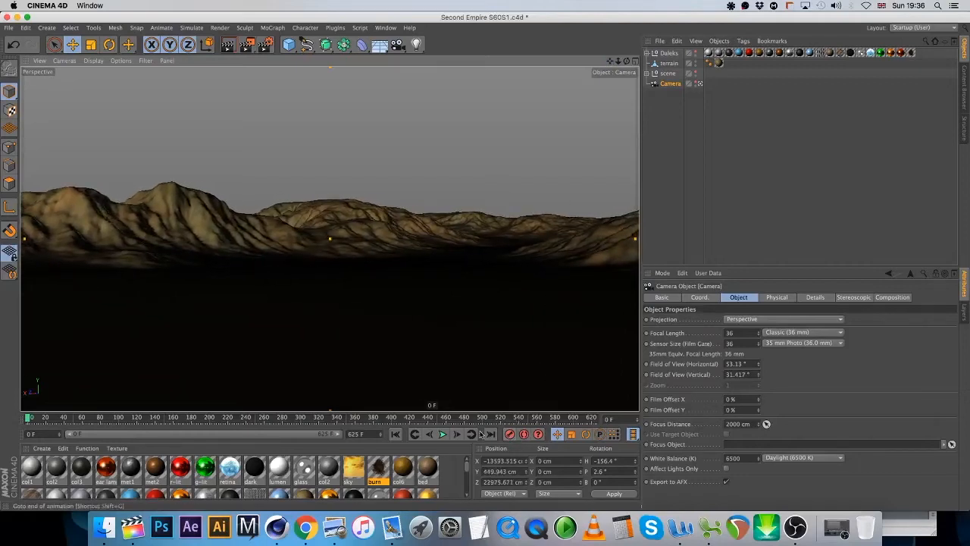
At frame 625, pan the Camera to bring the Daleks into frame, record its keyframe, check the move and save the project
click(489, 433)
drag(611, 62, 699, 65)
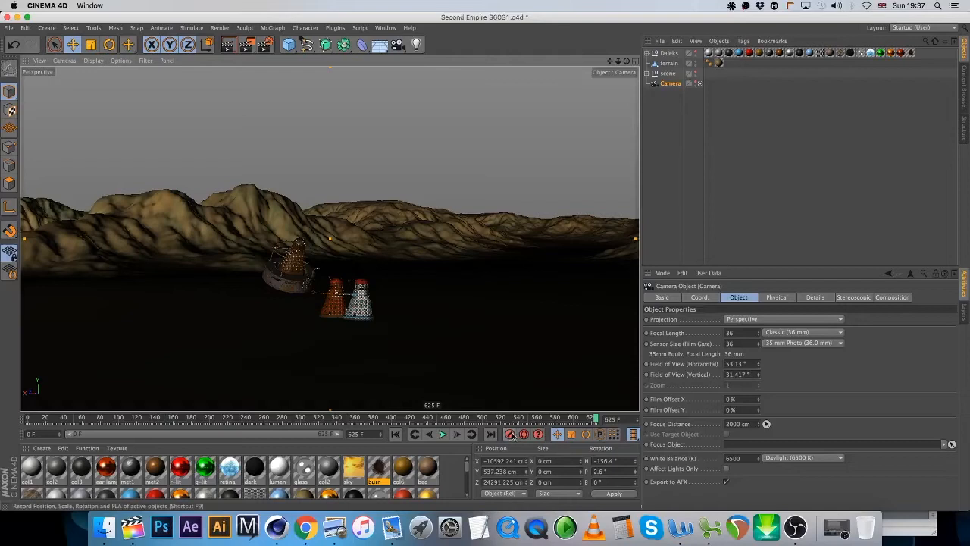
drag(28, 421, 580, 419)
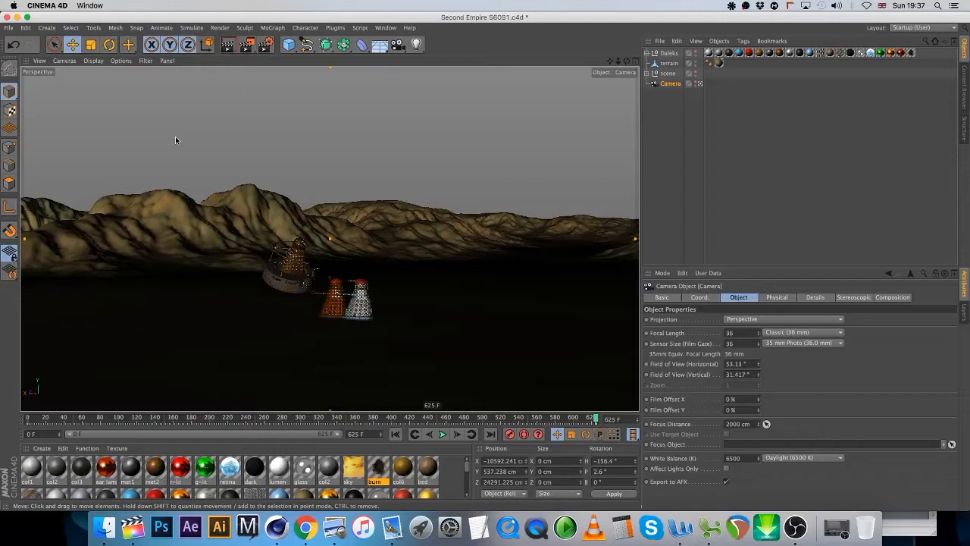
click(8, 29)
click(90, 120)
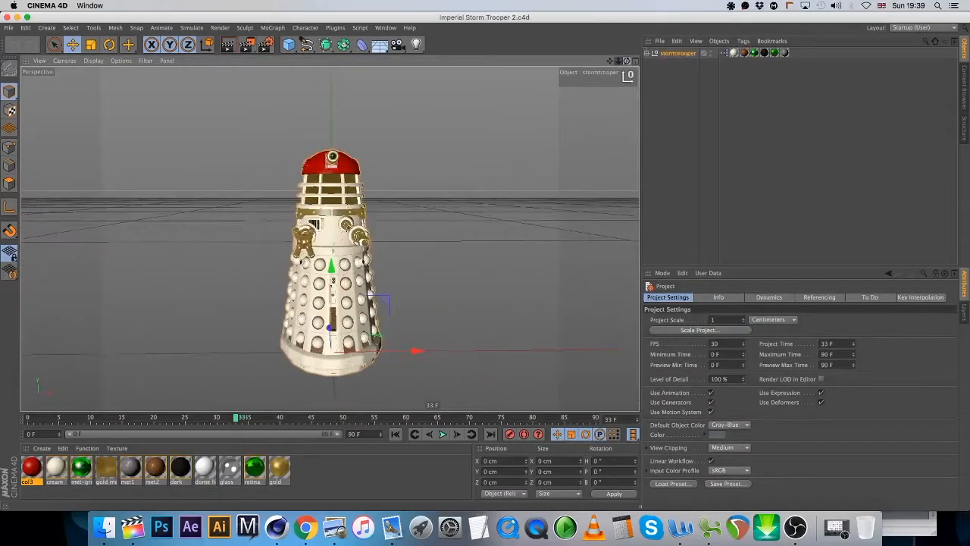
Examine the stormtrooper Dalek in Imperial Storm Trooper 2.c4d from several angles and up close
alt+drag(328, 324, 275, 332)
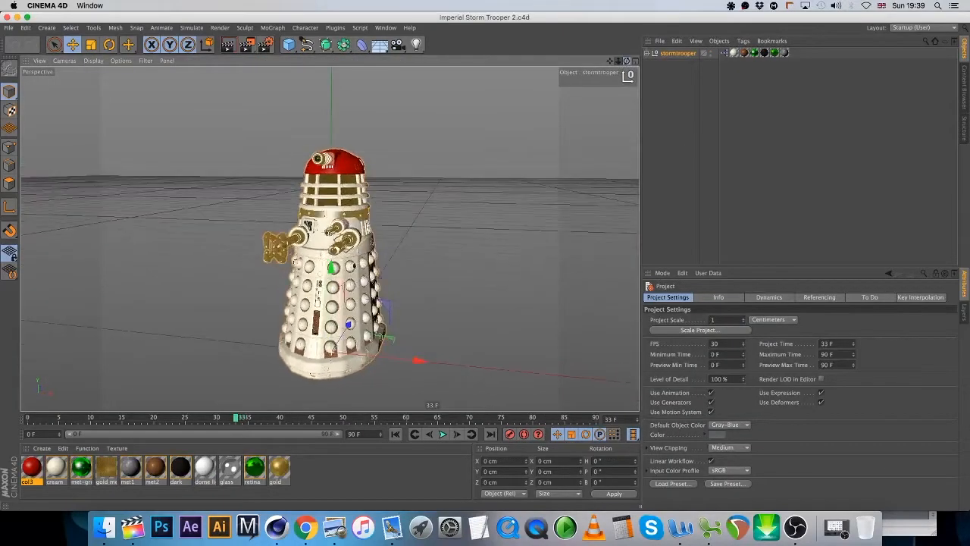
drag(626, 61, 607, 63)
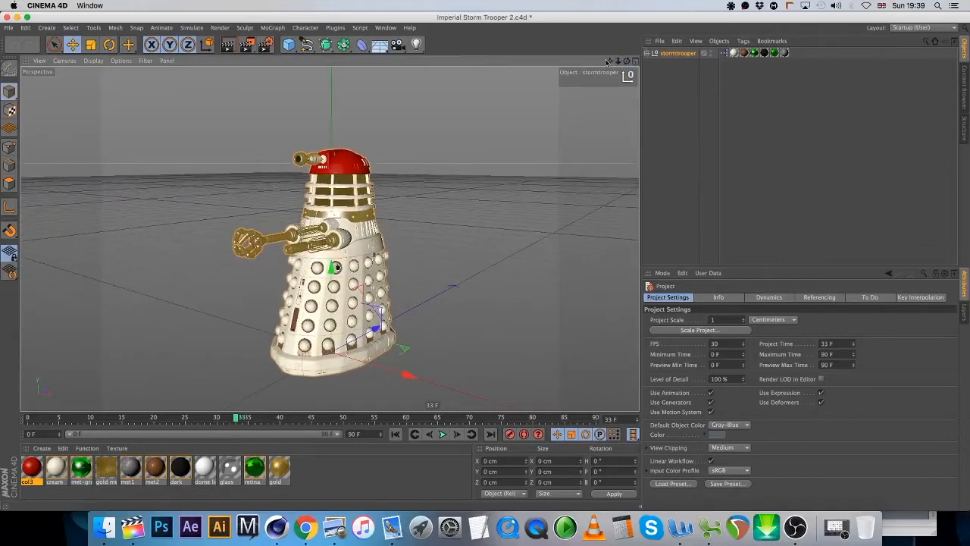
click(94, 60)
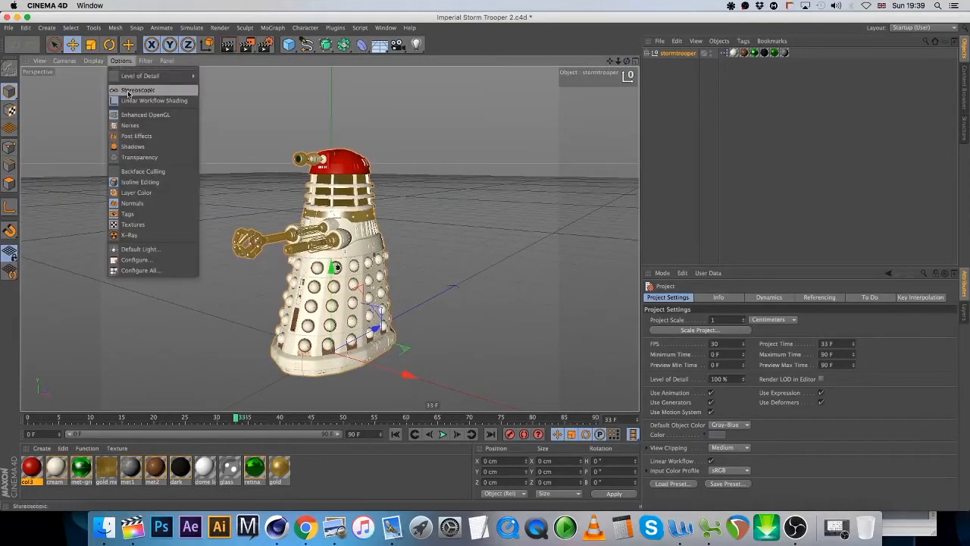
click(617, 61)
mouse_move(618, 60)
mouse_down()
mouse_move(636, 64)
mouse_move(629, 69)
mouse_move(626, 57)
mouse_move(626, 70)
mouse_move(626, 61)
mouse_up()
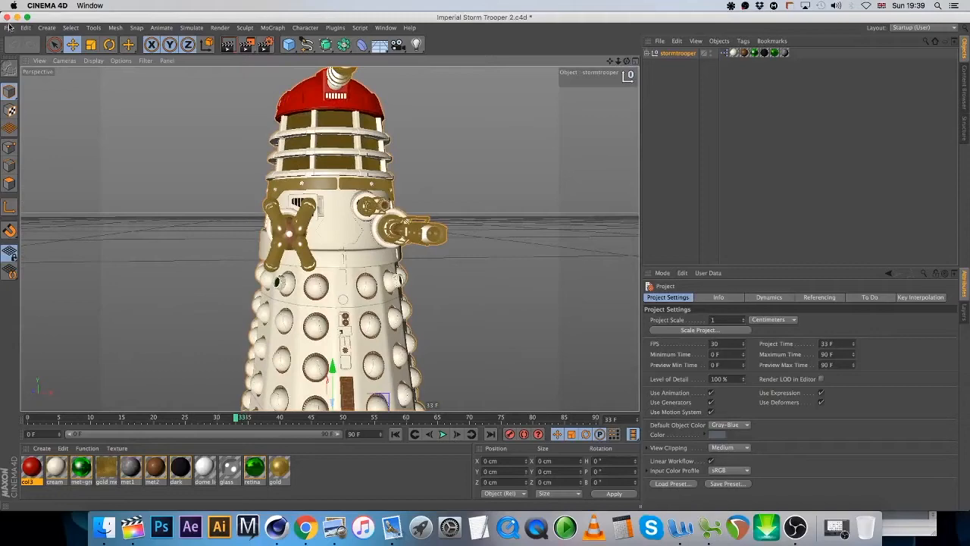
Close the Imperial Storm Trooper 2 project and scrub through the camera move in Second Empire S60S1
click(8, 27)
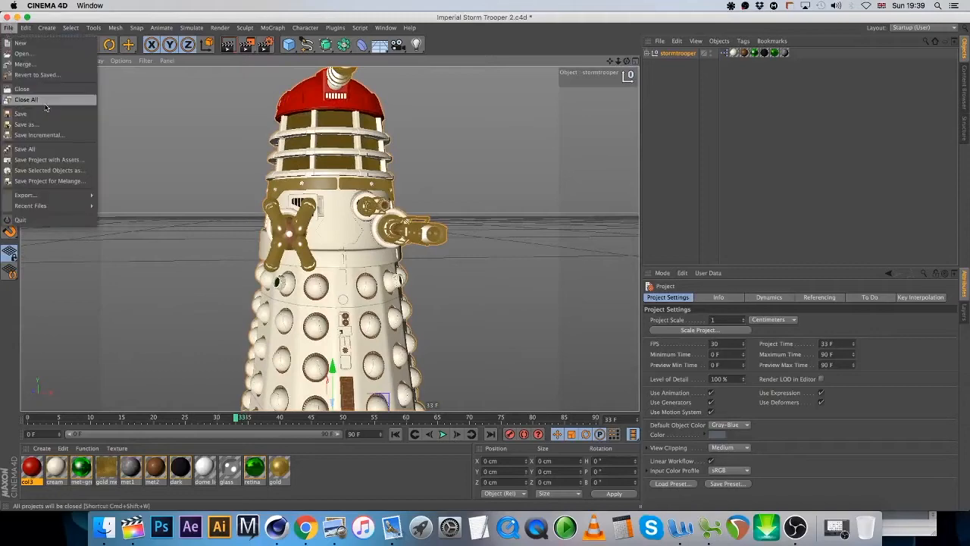
click(41, 98)
click(448, 178)
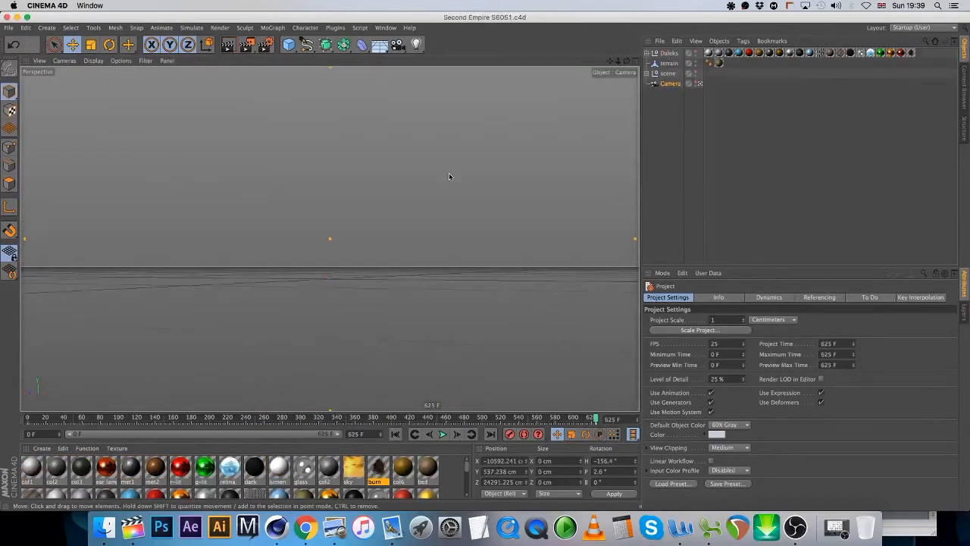
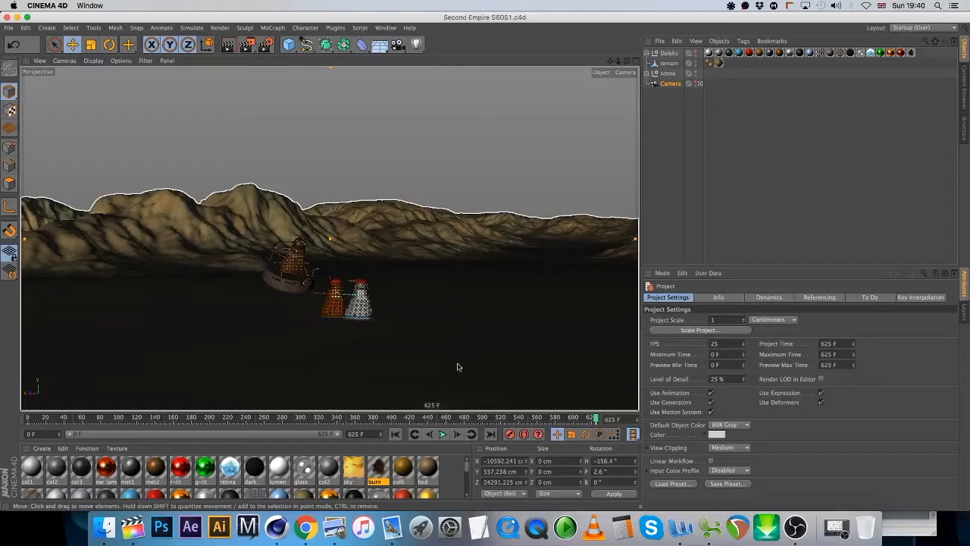
drag(36, 417, 596, 418)
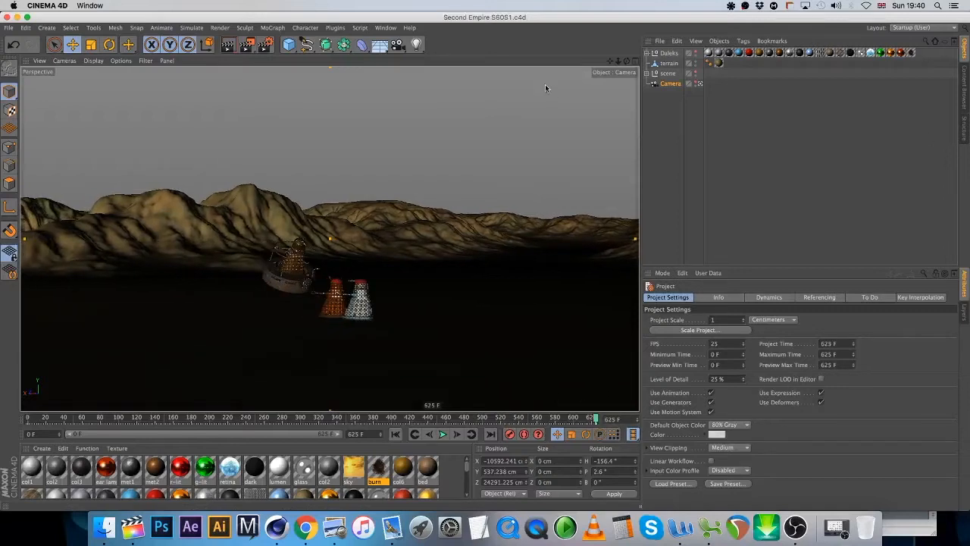
Set the frame range in the render output settings to All Frames
click(264, 45)
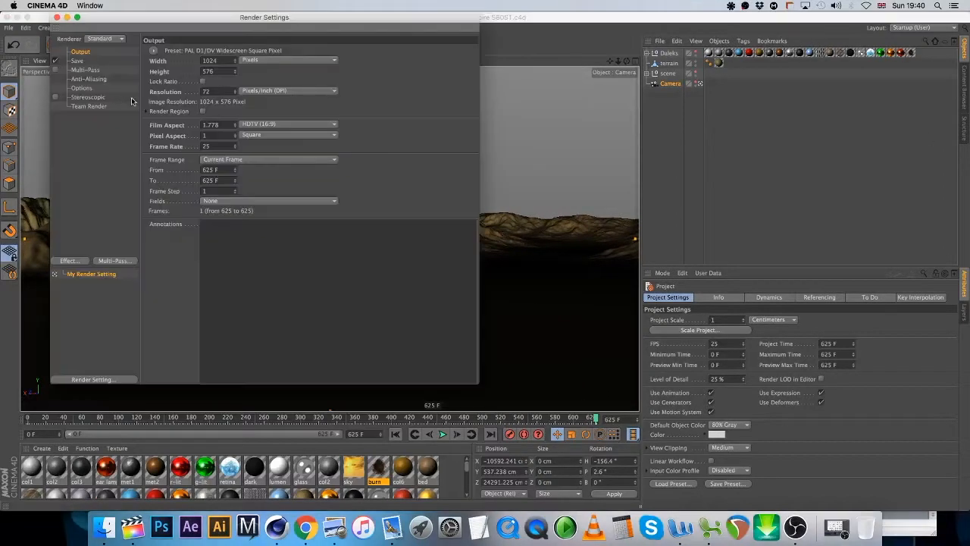
click(233, 160)
click(235, 190)
Set the render to save as S60S1 in the Rough Animations Episode 13 folder in QuickTime Movie format
click(77, 61)
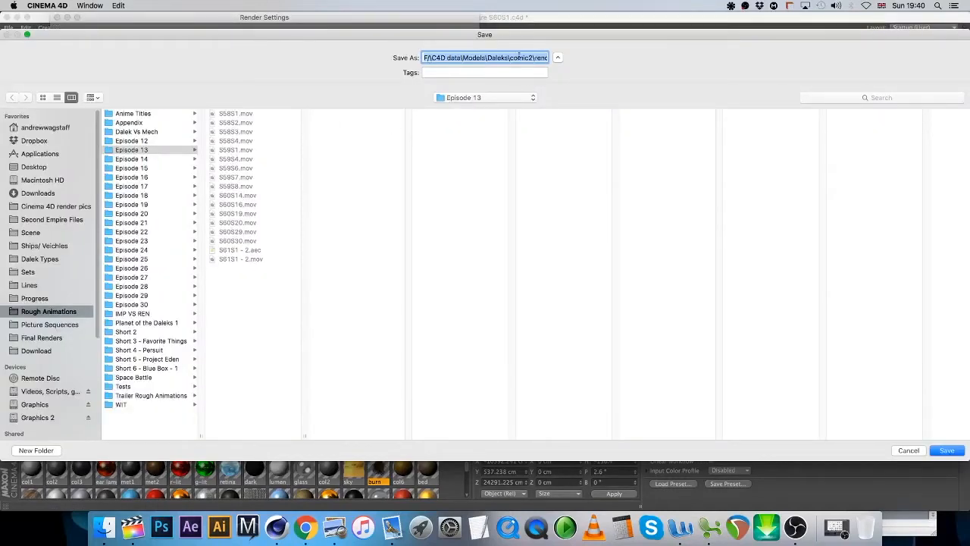
text(S60S1)
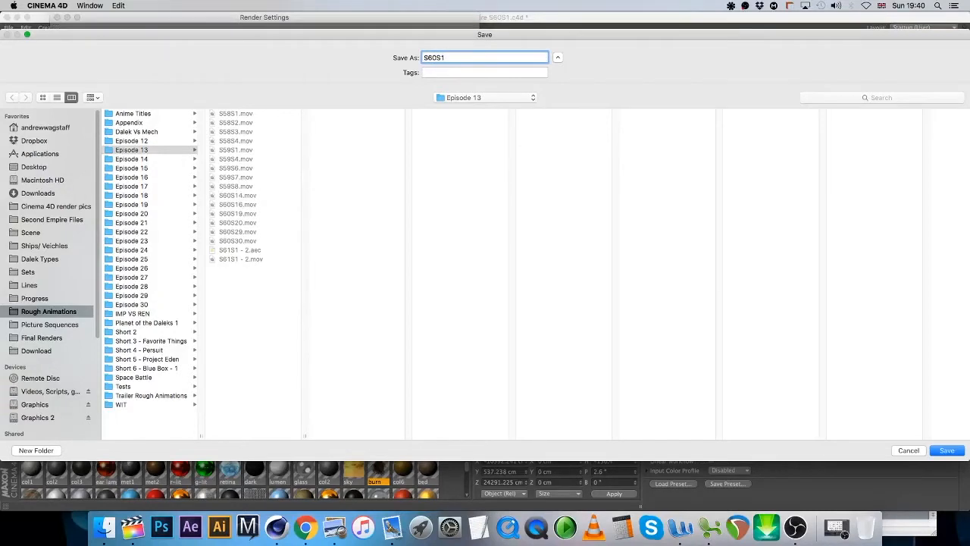
key(Return)
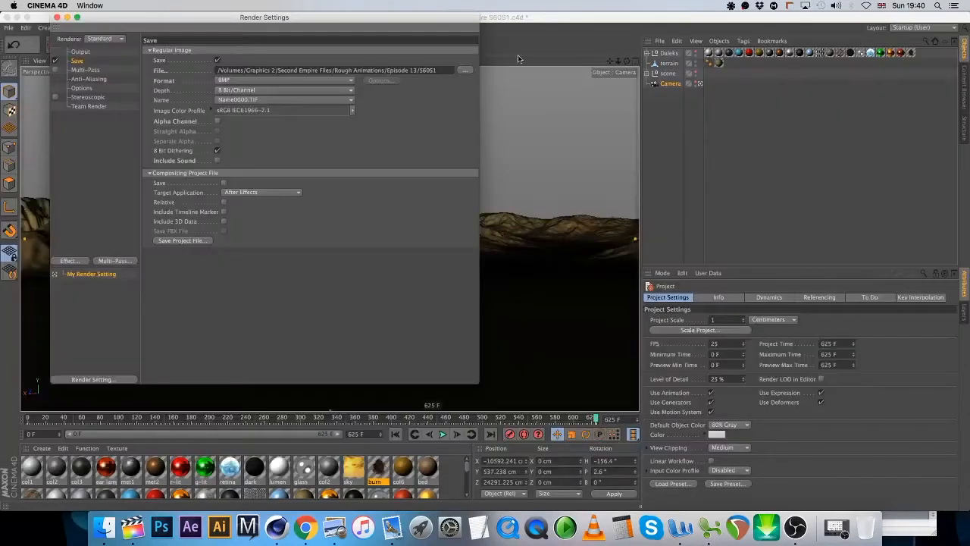
click(281, 79)
click(303, 354)
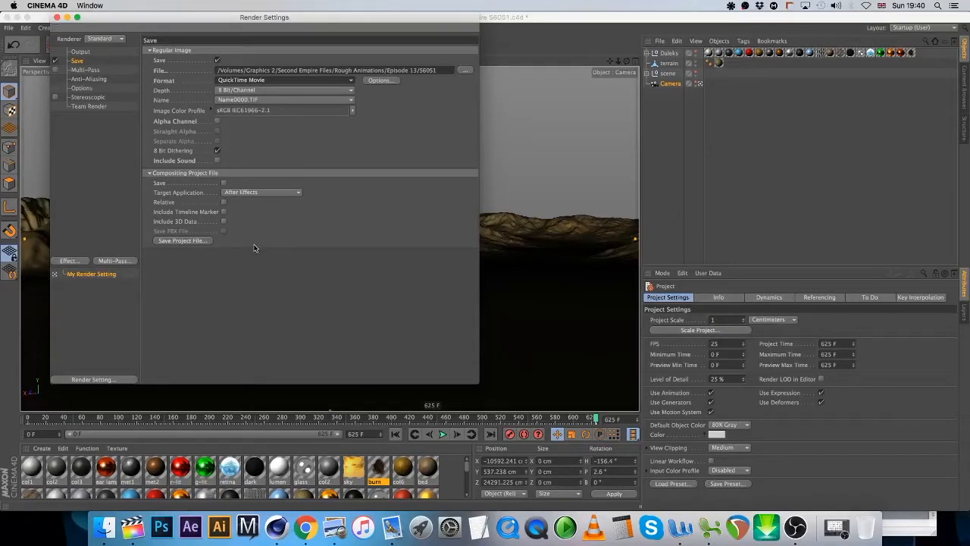
Switch the renderer to Hardware, check the save settings and save the project
click(81, 52)
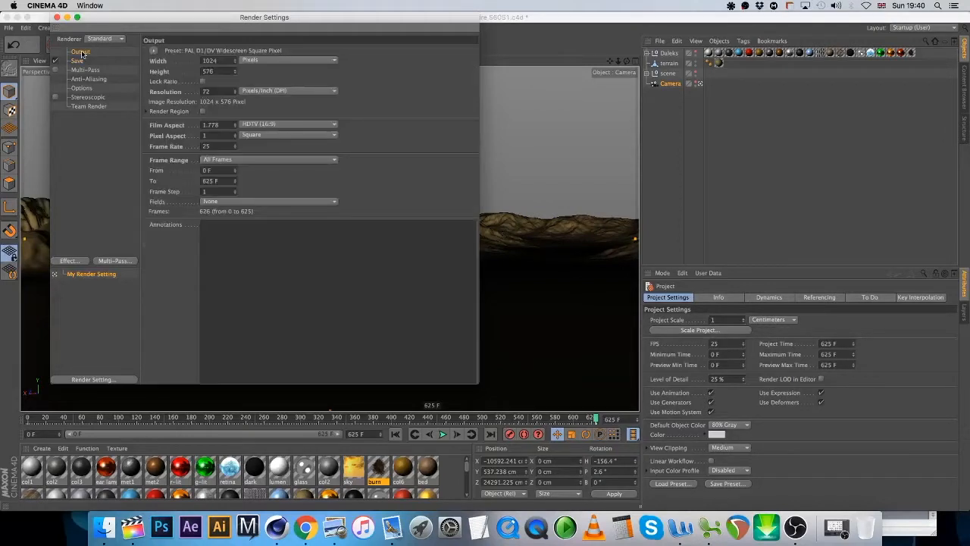
click(107, 39)
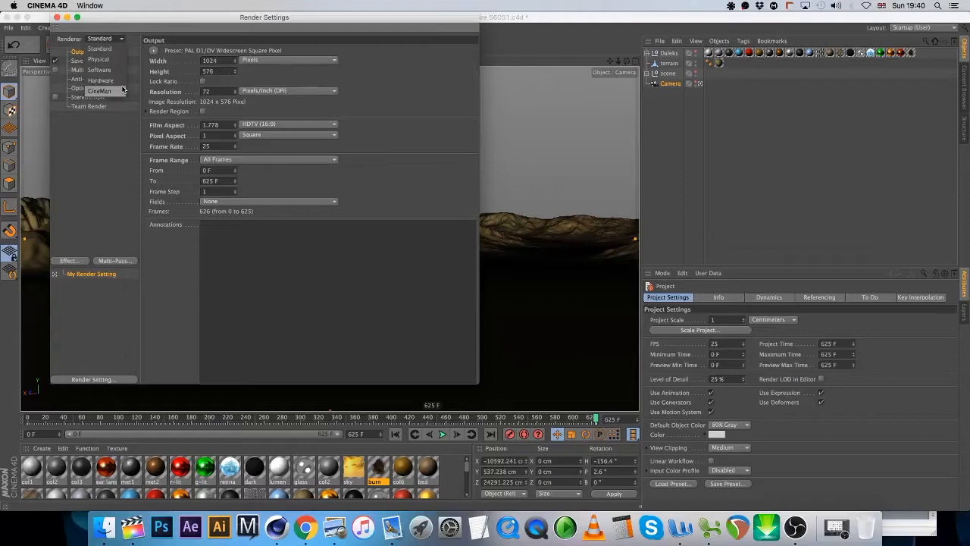
click(116, 79)
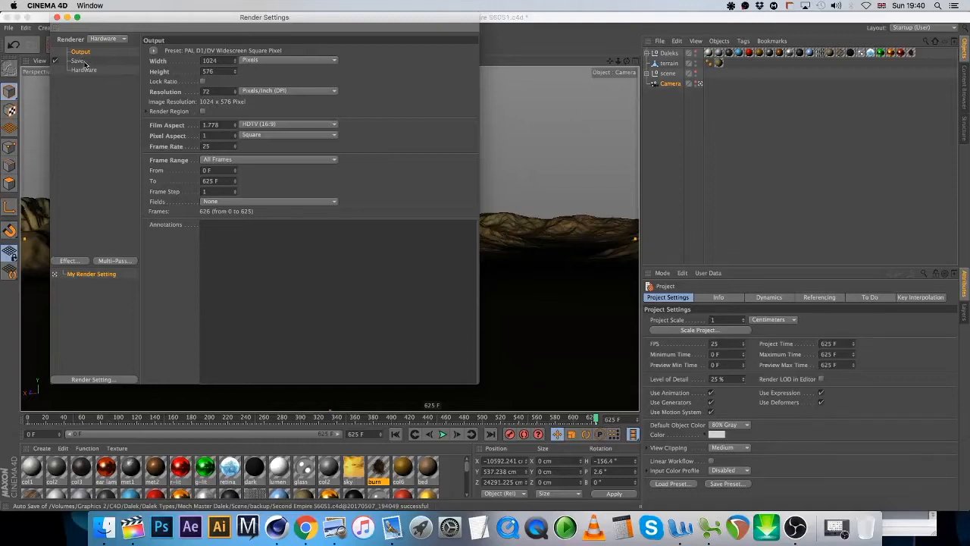
click(82, 61)
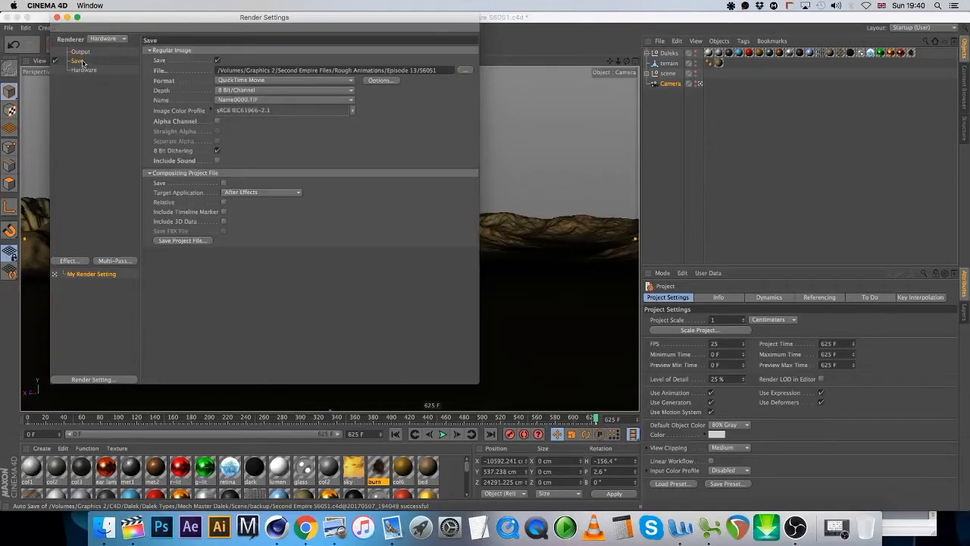
click(57, 17)
click(8, 27)
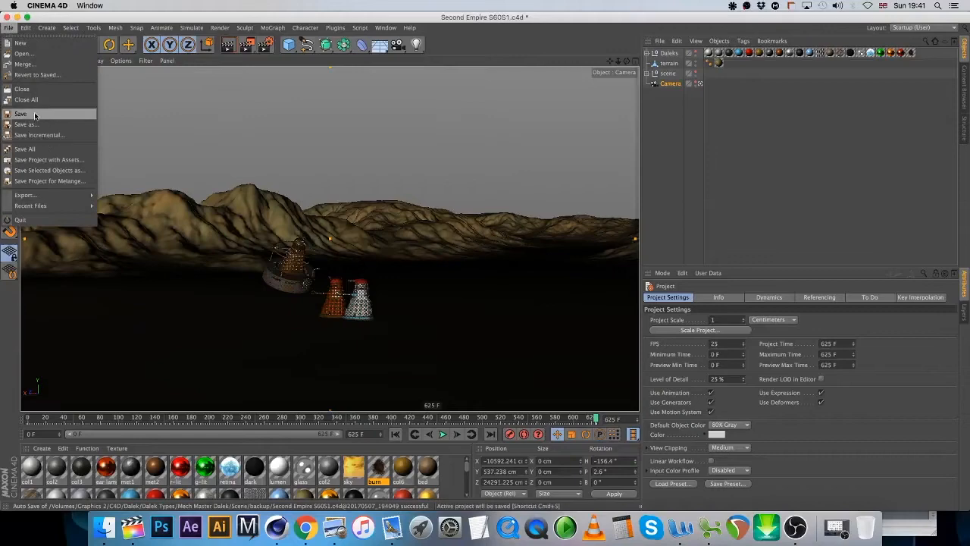
key(super+s)
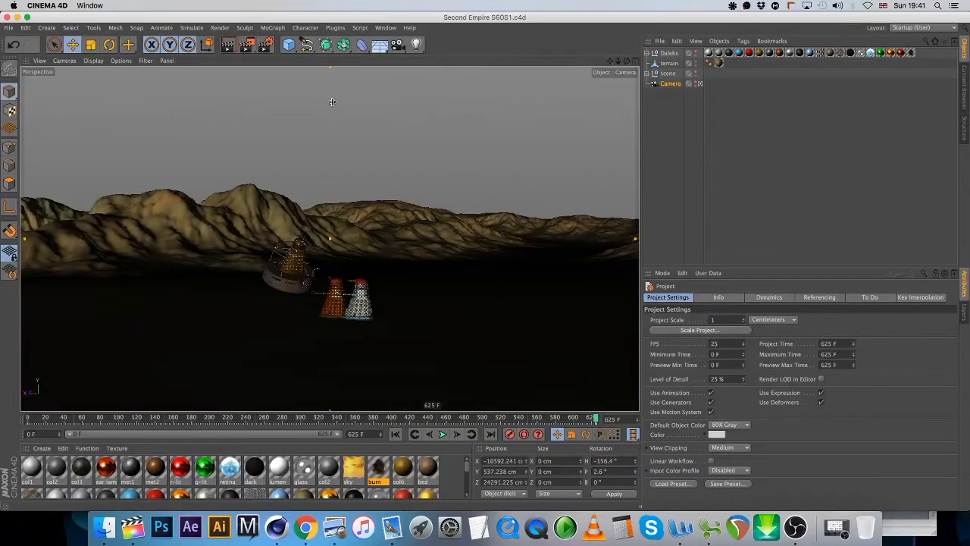
click(267, 46)
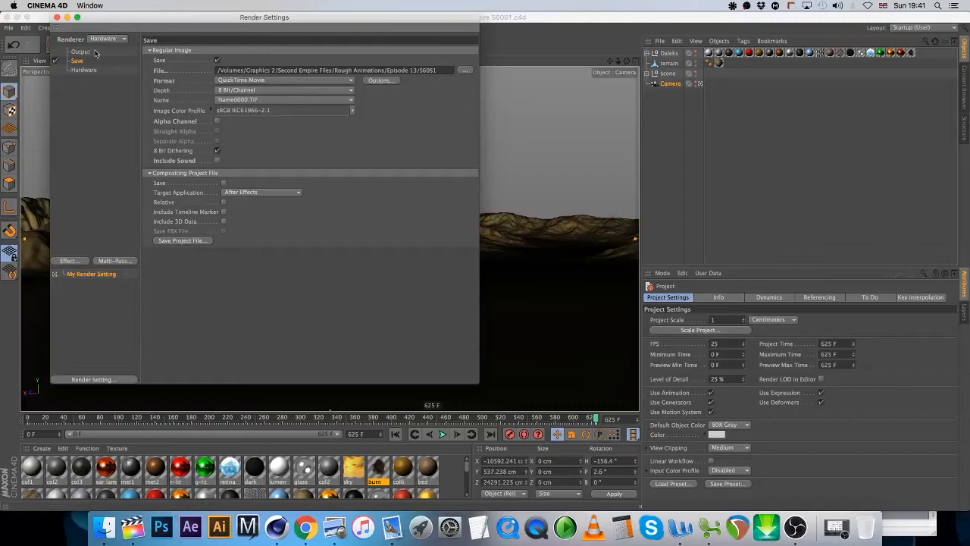
click(55, 18)
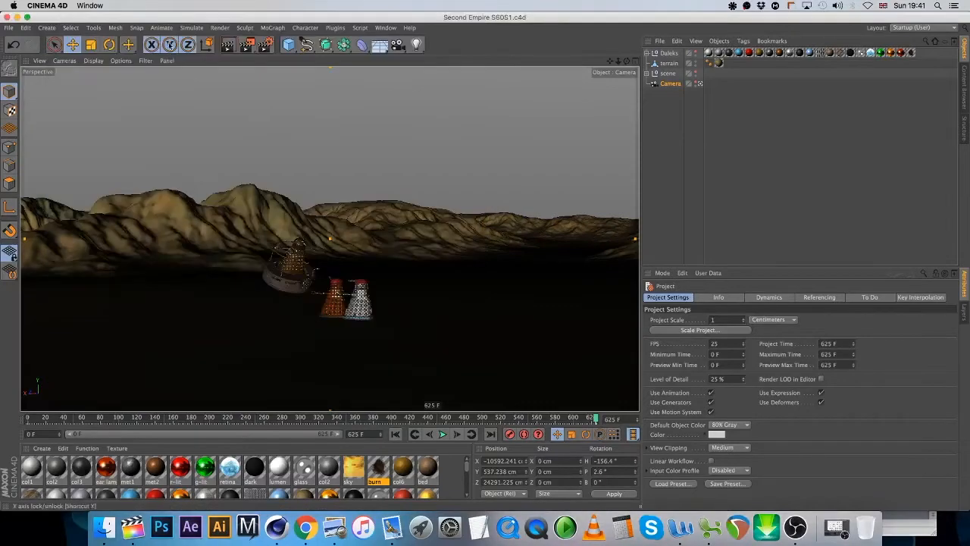
click(248, 45)
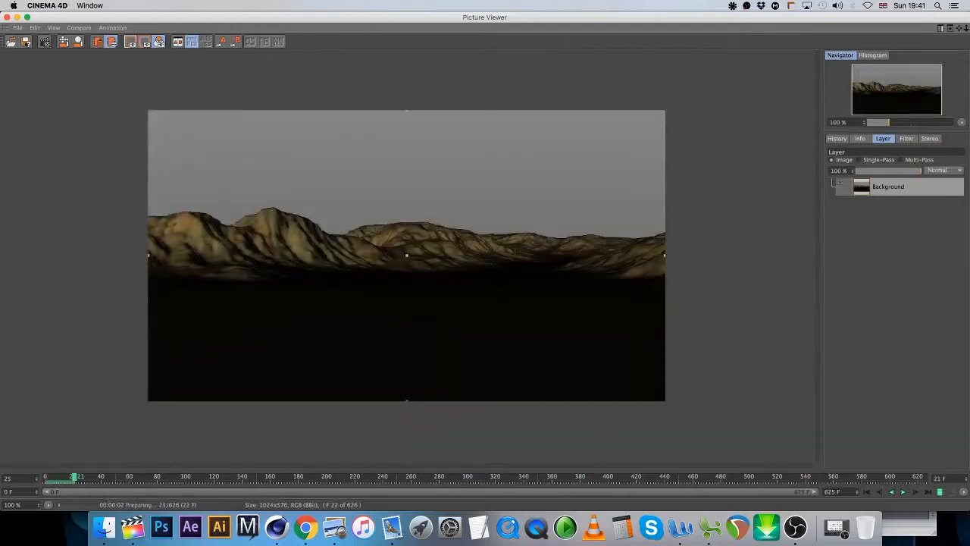
click(7, 17)
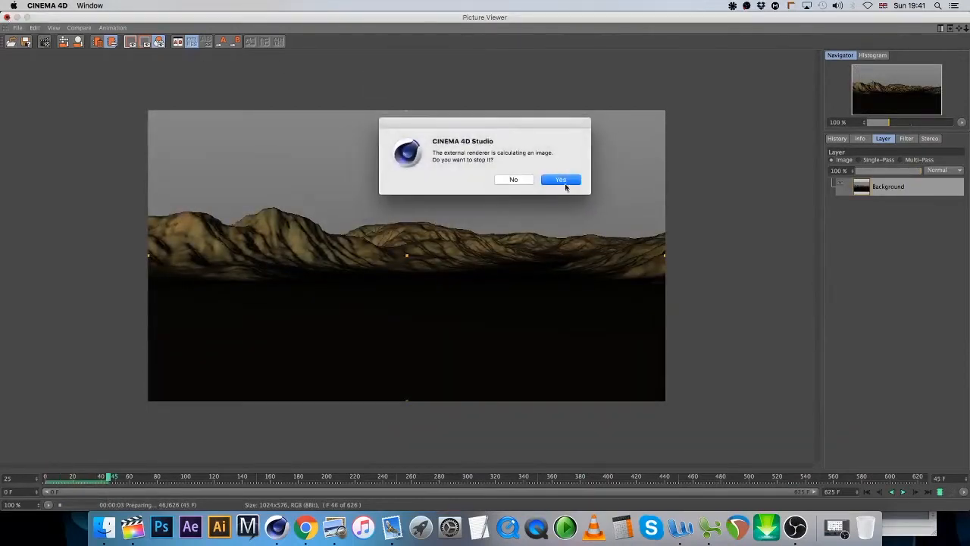
click(561, 179)
Choose the 1280 x 1024 output preset, change its film aspect to HDTV (16:9) for 1280 x 720 output, and save the project
click(243, 45)
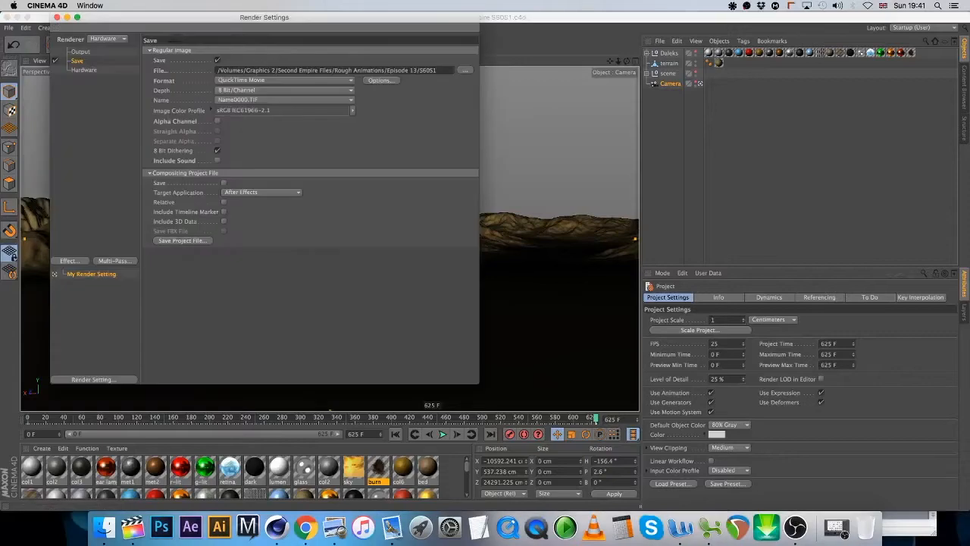
click(80, 51)
click(155, 51)
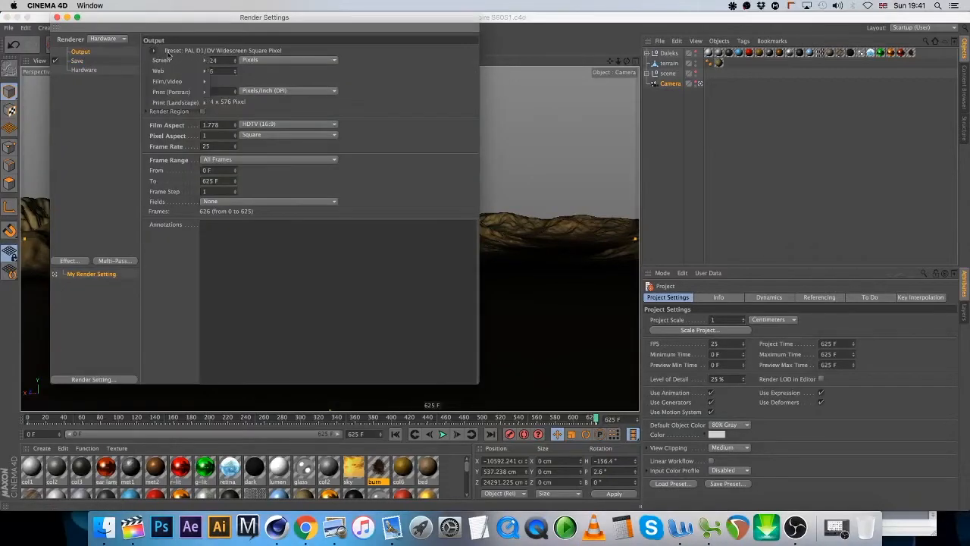
mouse_move(170, 61)
click(241, 124)
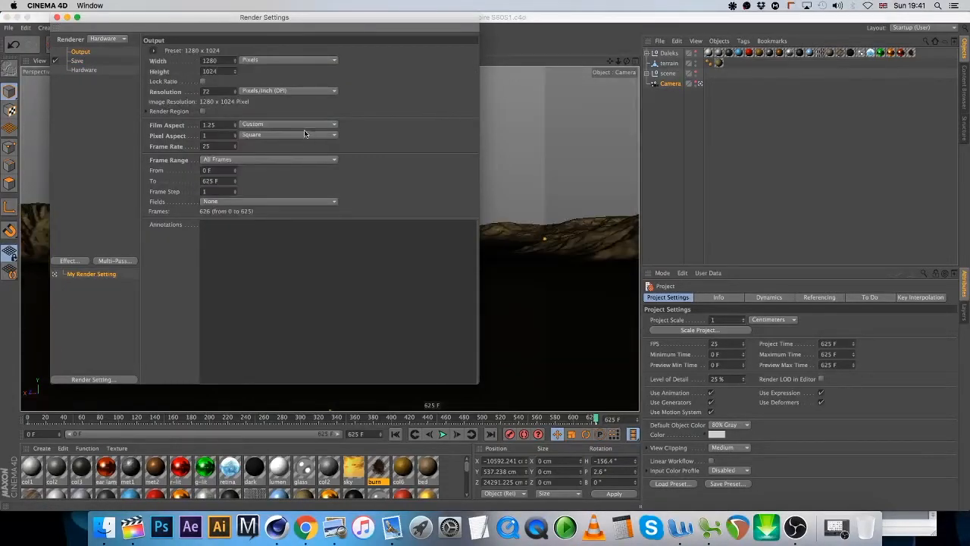
click(292, 125)
click(299, 166)
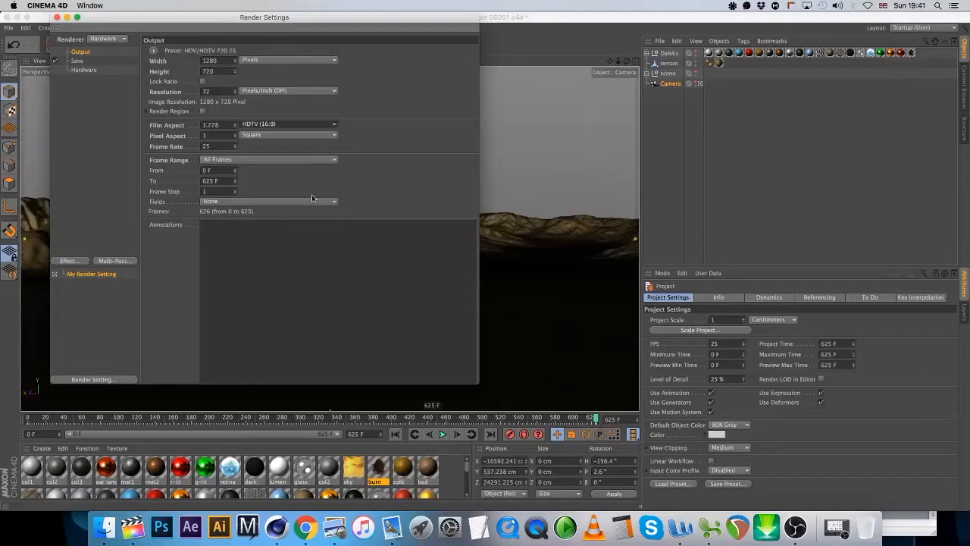
click(98, 70)
click(57, 18)
click(8, 28)
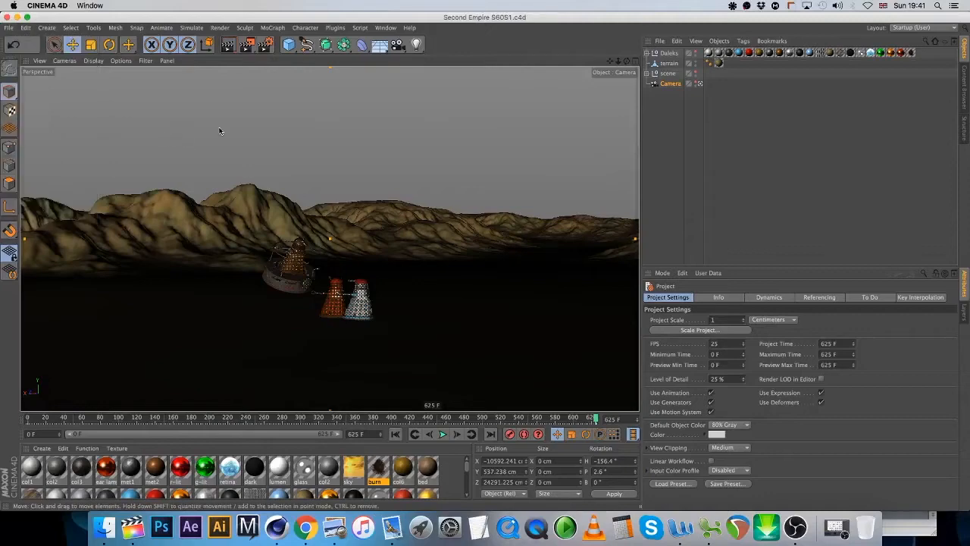
Render the whole animation to the Picture Viewer, return the finished clip to its first frame and close the viewer
click(247, 44)
click(563, 179)
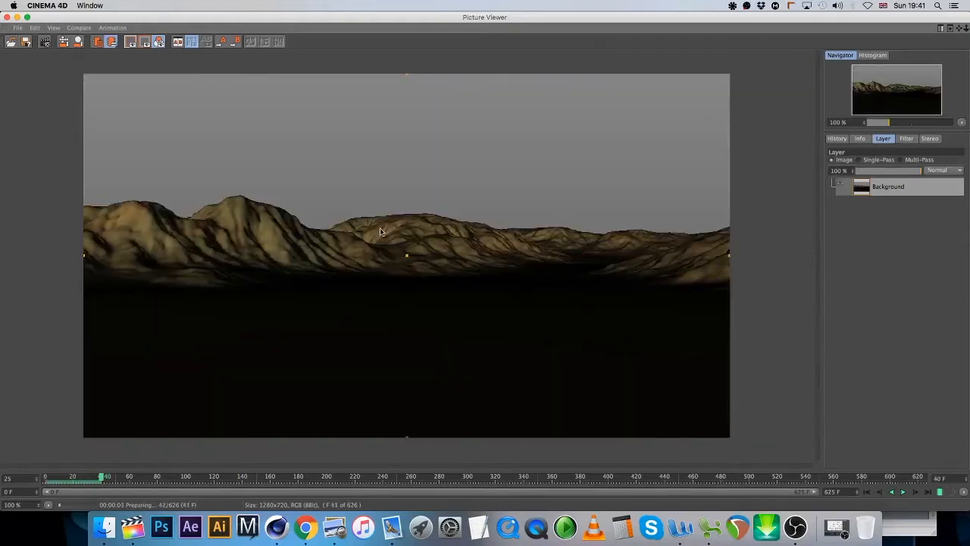
click(867, 492)
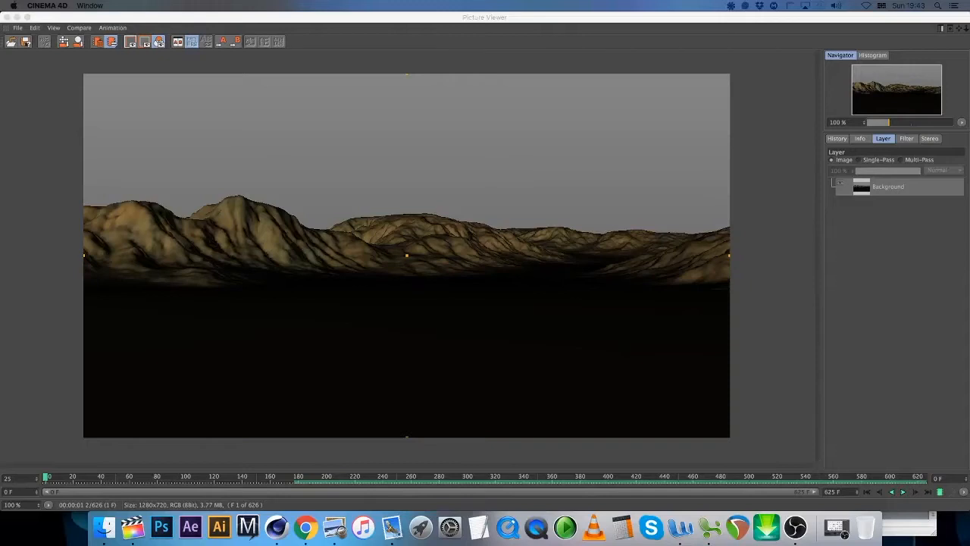
click(7, 17)
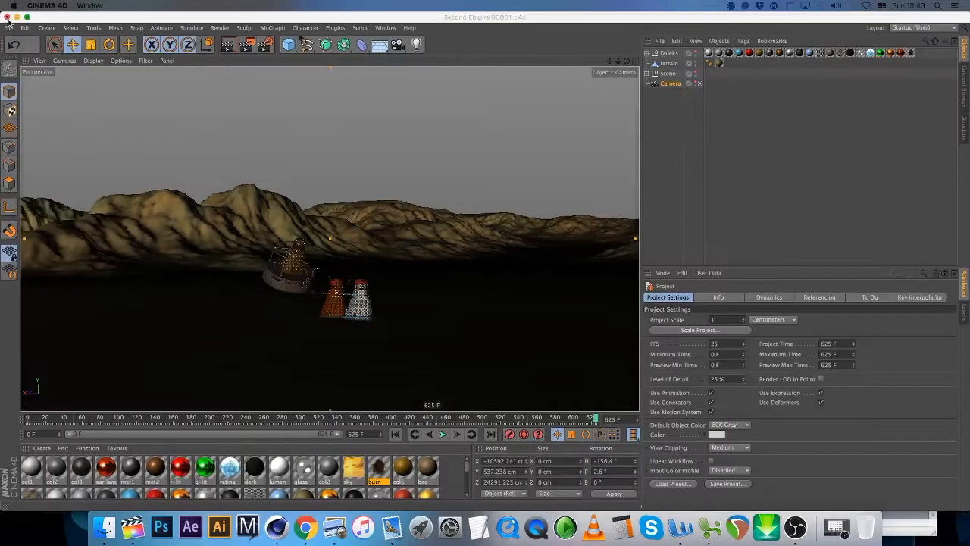
Switch to Finder and open the Lines folder in a new tab of the file window
click(132, 527)
click(103, 527)
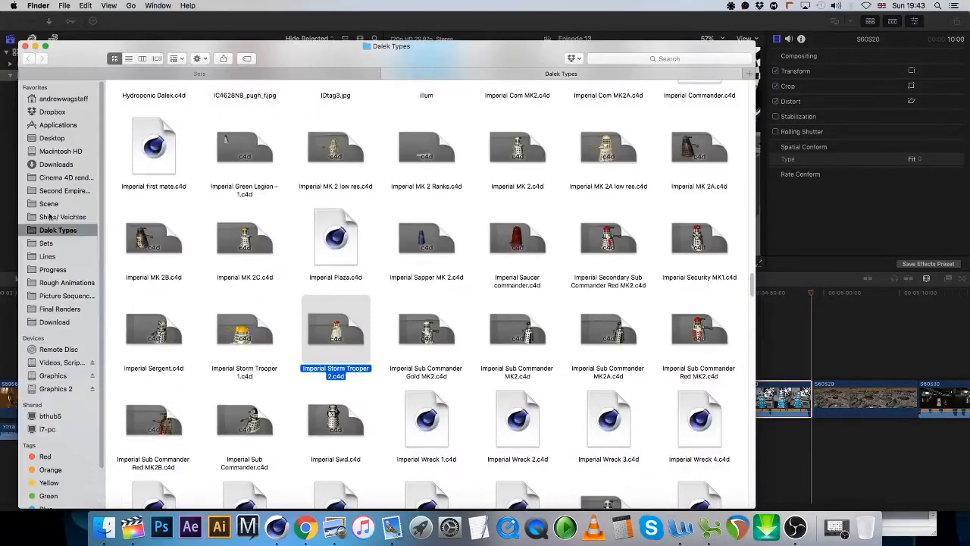
right_click(51, 191)
click(65, 194)
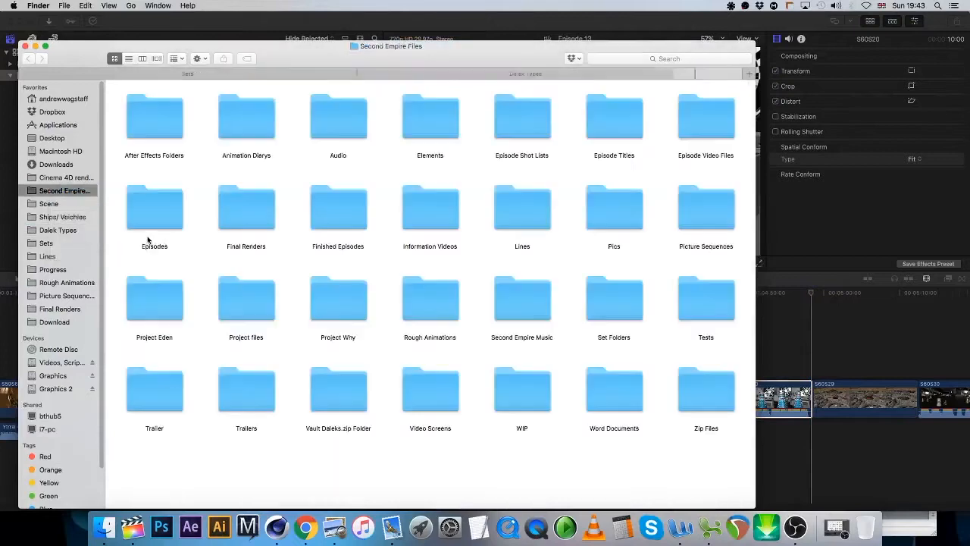
click(46, 257)
Open the Rough Animations folder in its own Finder tab and close the Progress tab
right_click(44, 272)
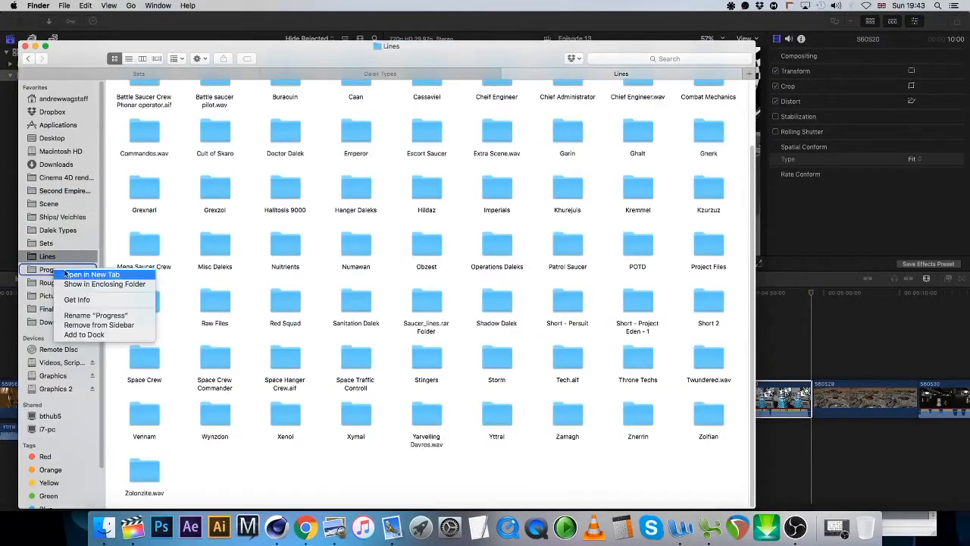
click(69, 275)
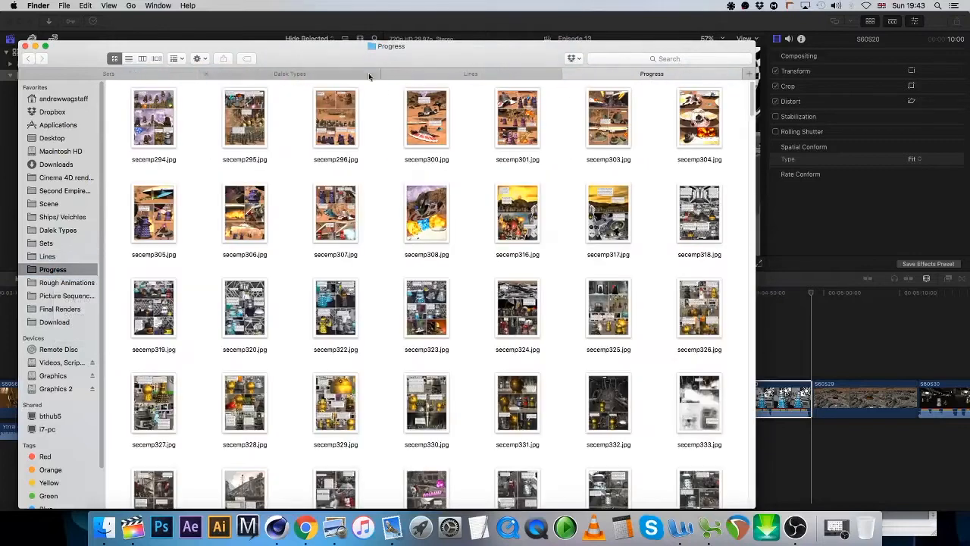
click(567, 72)
right_click(64, 282)
click(79, 282)
right_click(81, 282)
click(114, 282)
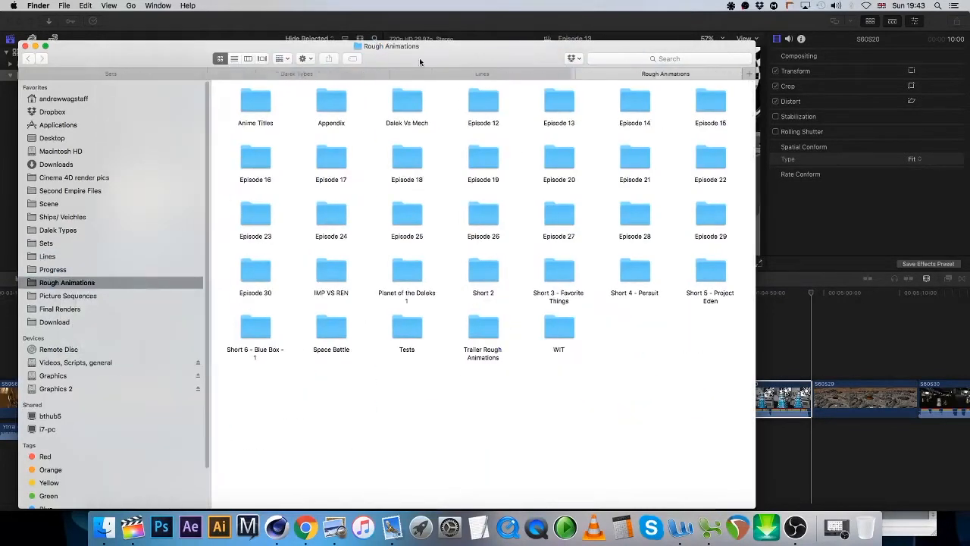
Add Emperor Xenol-002.wav from Lines > Xenol > Evil Emperor Xenol > Episode 13 to the timeline beneath the start of clip S60S14
click(439, 73)
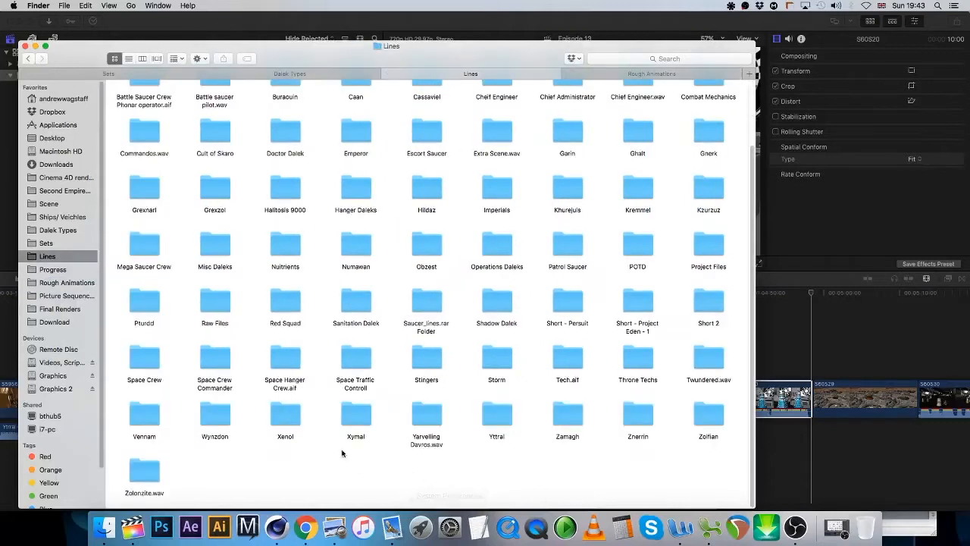
double_click(285, 417)
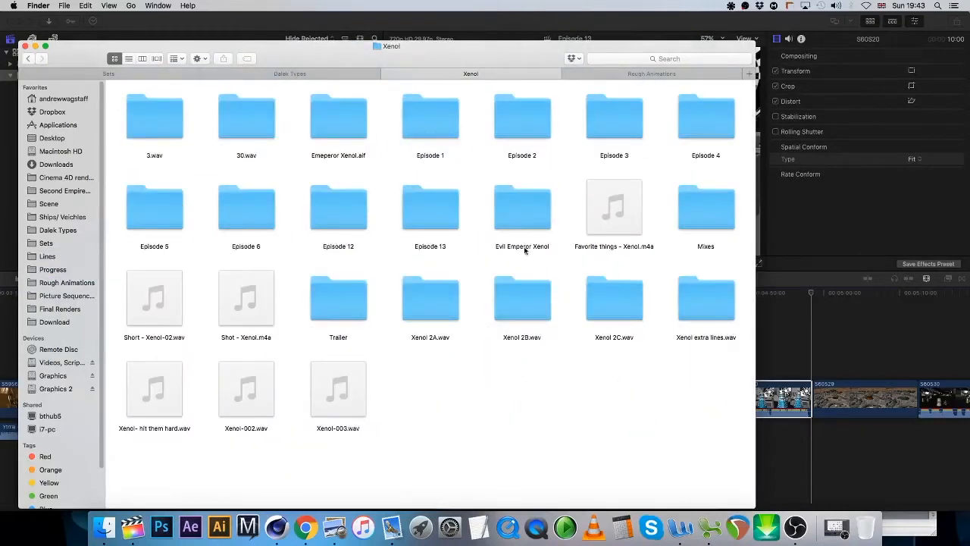
double_click(520, 209)
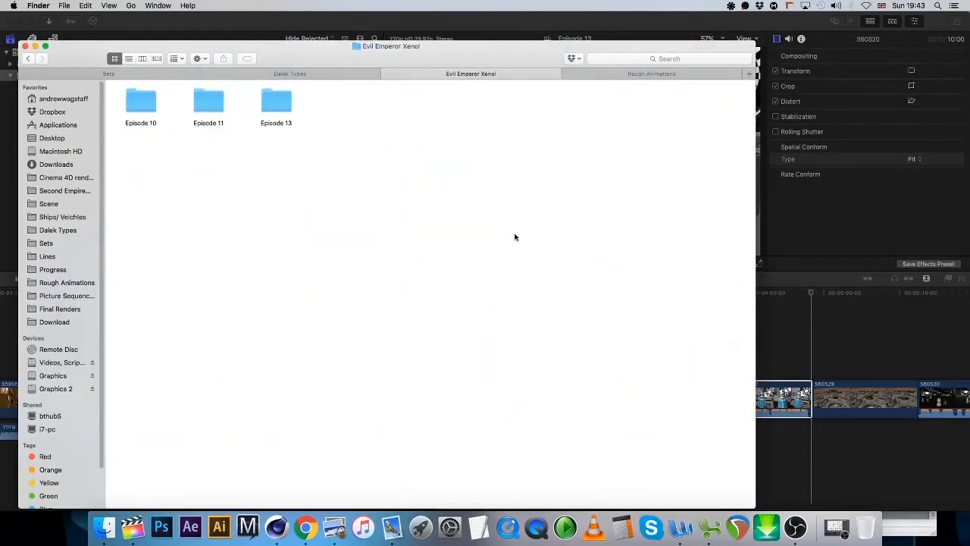
double_click(273, 102)
click(288, 102)
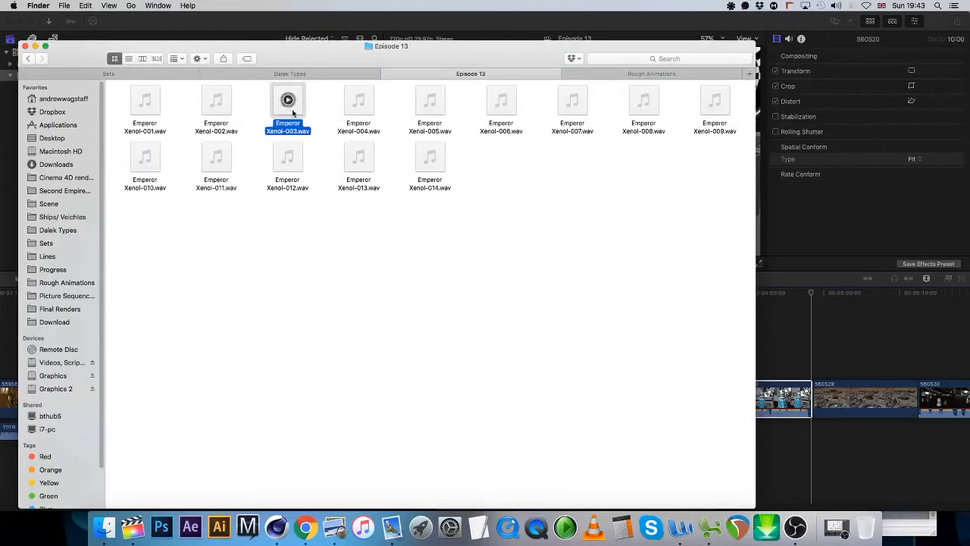
drag(409, 508, 407, 367)
drag(216, 100, 367, 451)
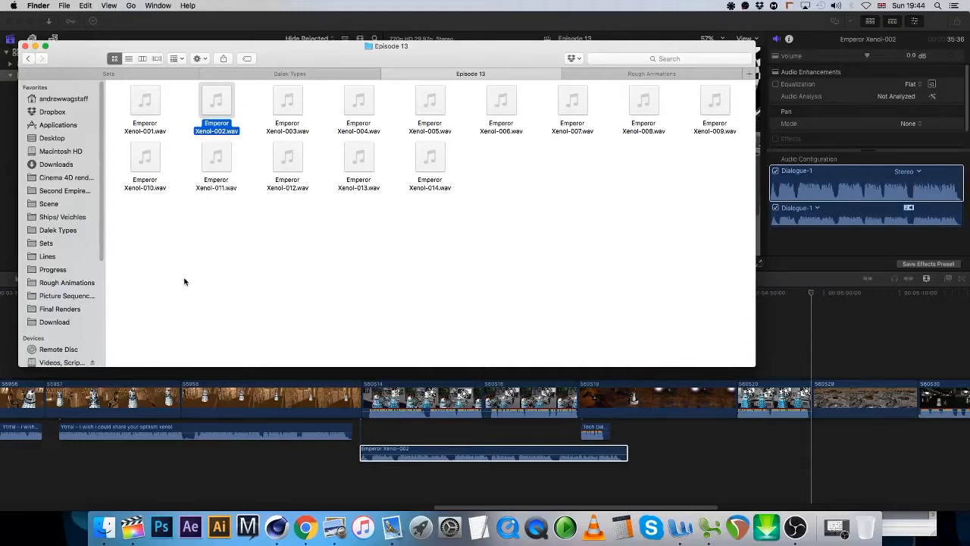
Insert S60S1.mov from the Rough Animations Episode 13 folder before clip S60S14 and align the Emperor Xenol-002 audio under its start
drag(103, 275, 129, 271)
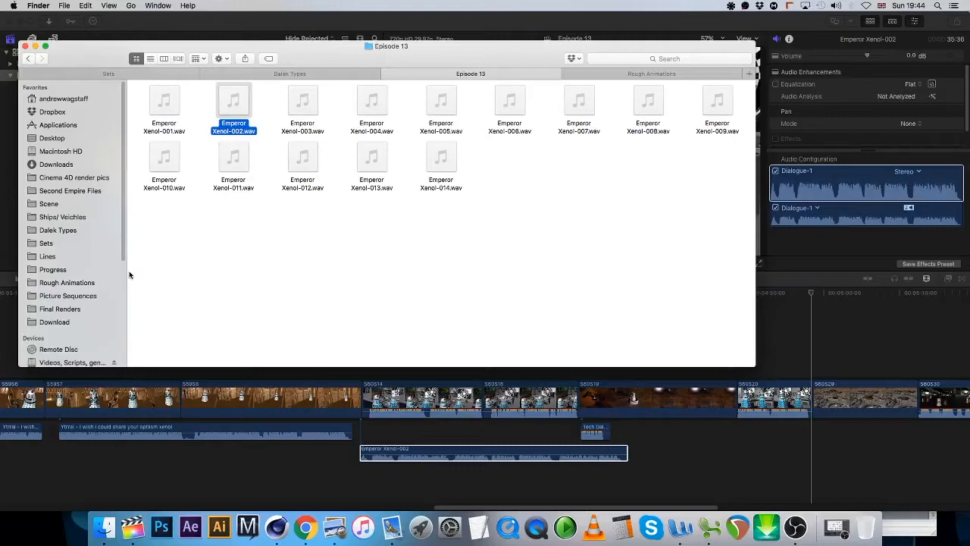
click(619, 76)
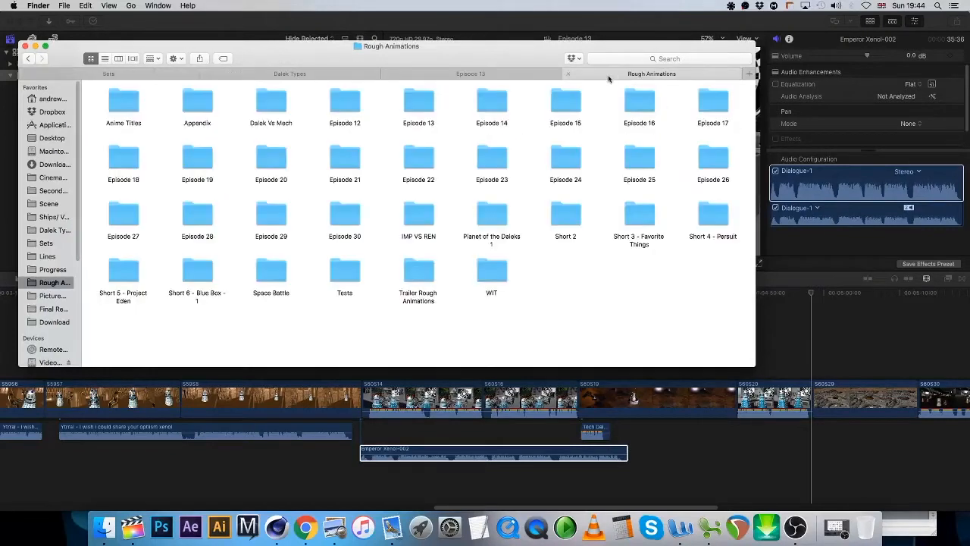
double_click(422, 97)
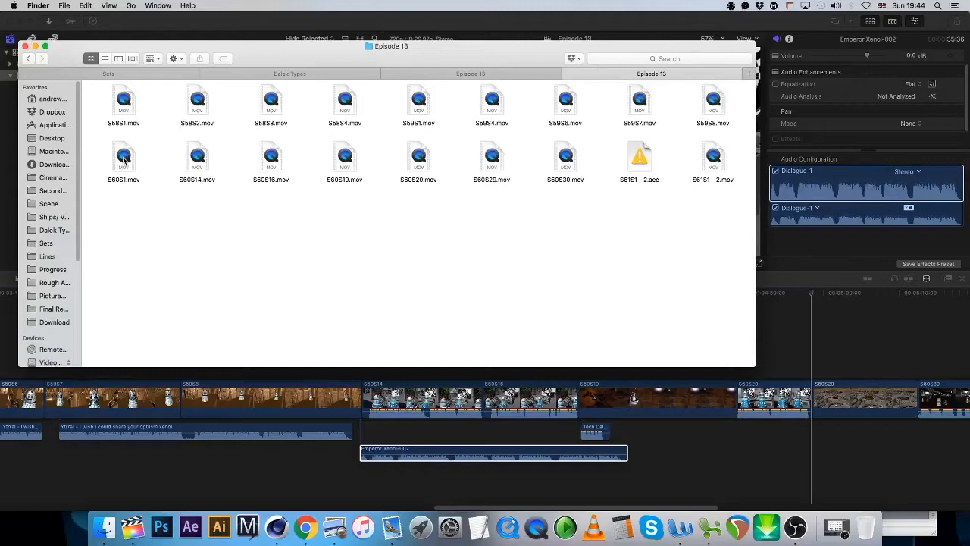
drag(124, 157, 367, 395)
click(385, 429)
drag(386, 428, 393, 421)
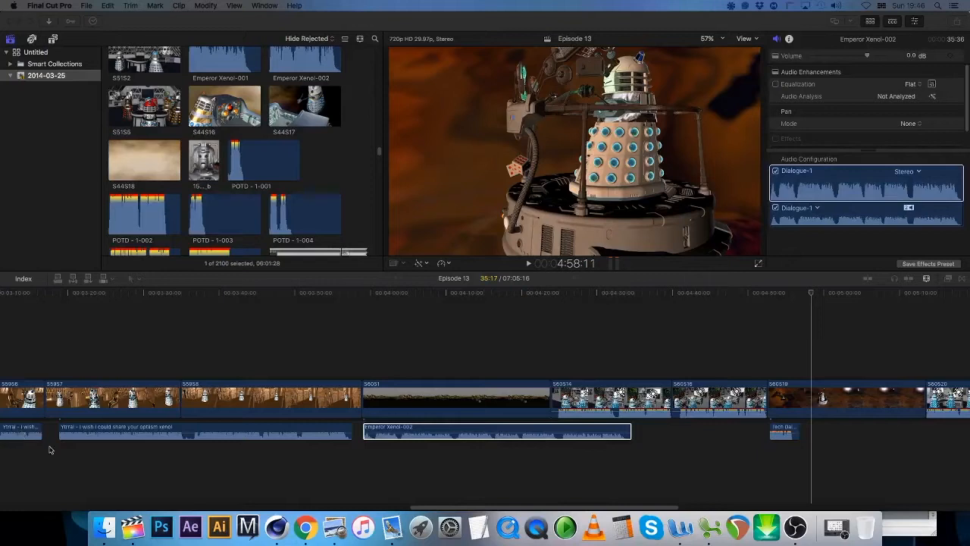
Look through the Sets folder in Finder for the set file of the next shot
click(132, 525)
click(98, 536)
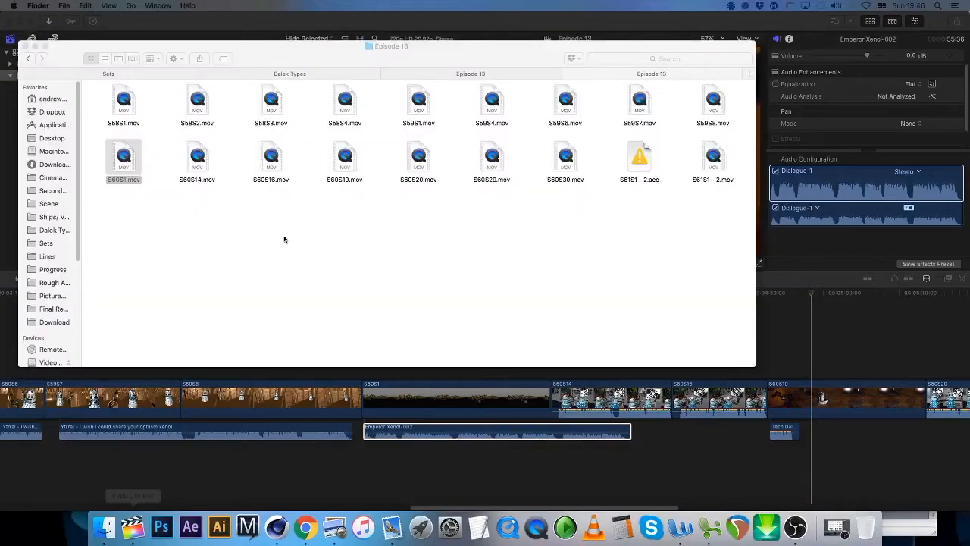
click(163, 77)
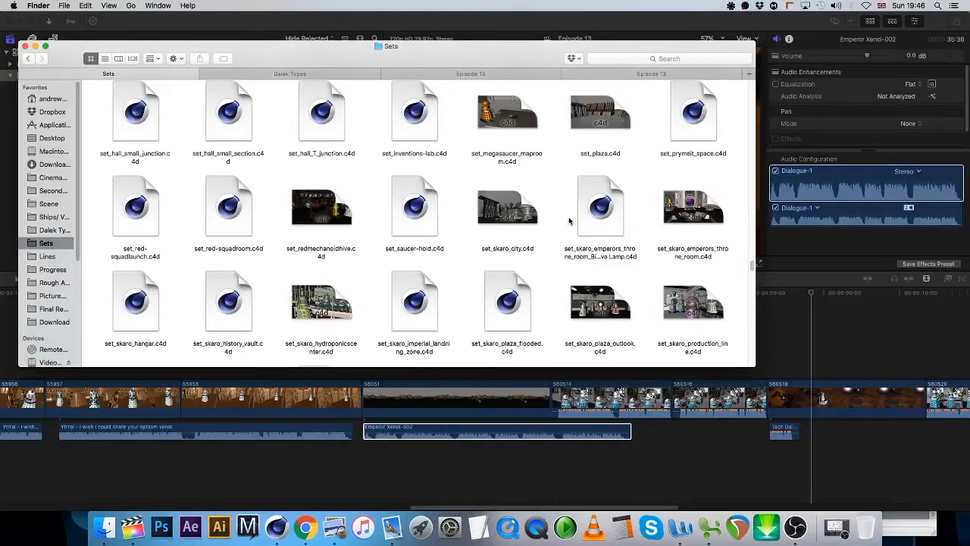
scroll(559, 212, up, 10)
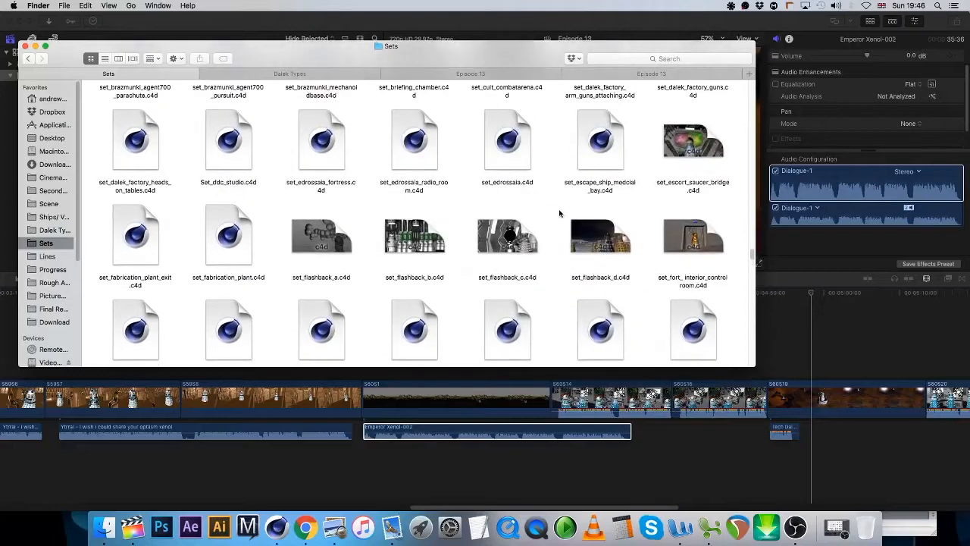
scroll(559, 213, down, 10)
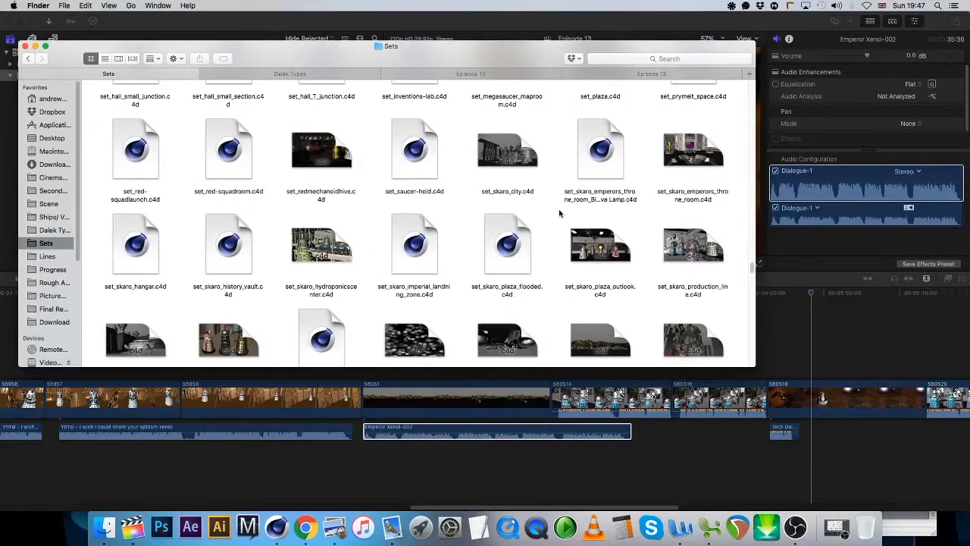
scroll(559, 214, down, 5)
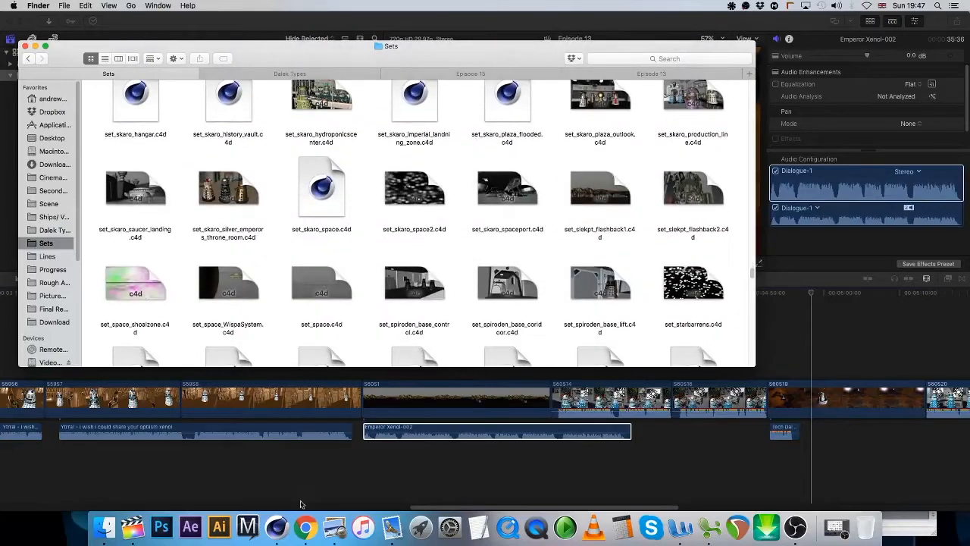
Switch to Cinema 4D, save the Second Empire S60S1 project and close it
click(278, 528)
click(8, 27)
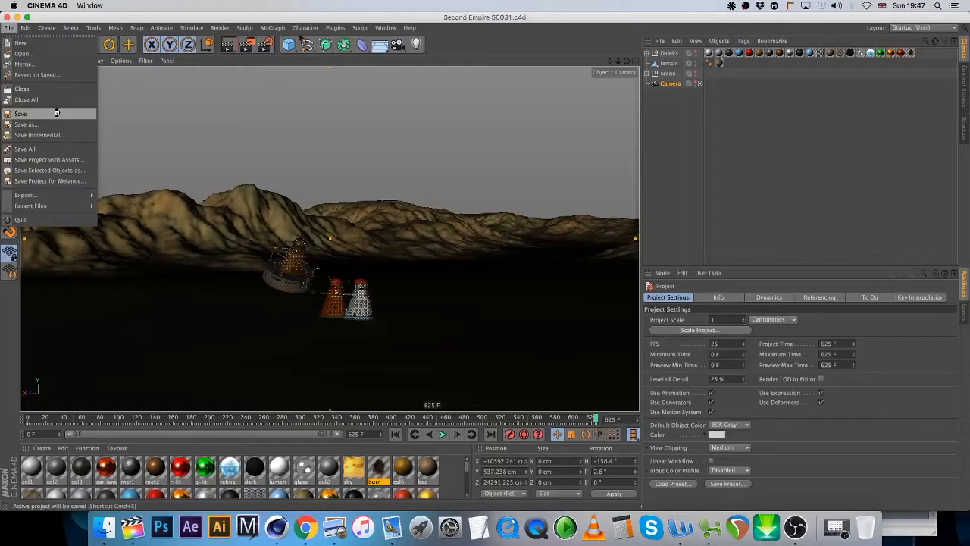
click(57, 113)
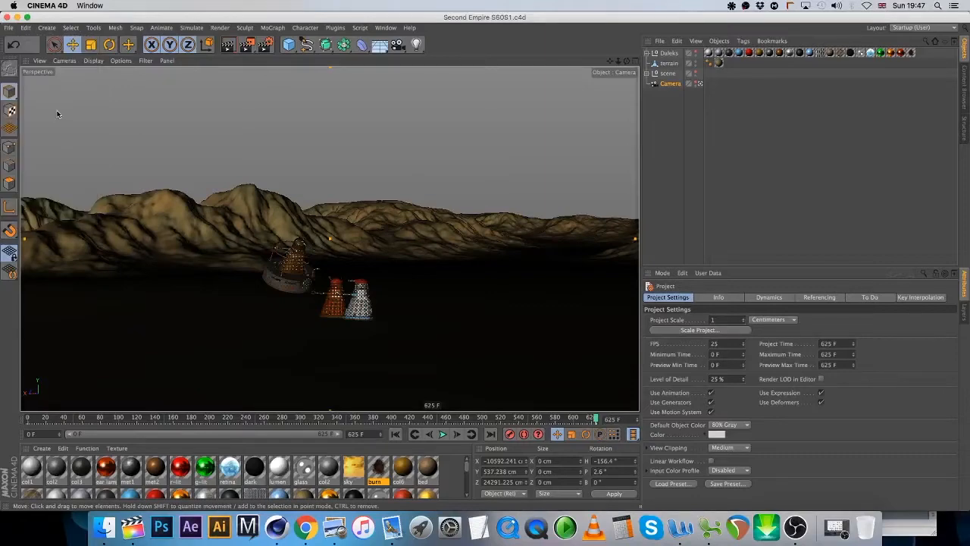
click(8, 28)
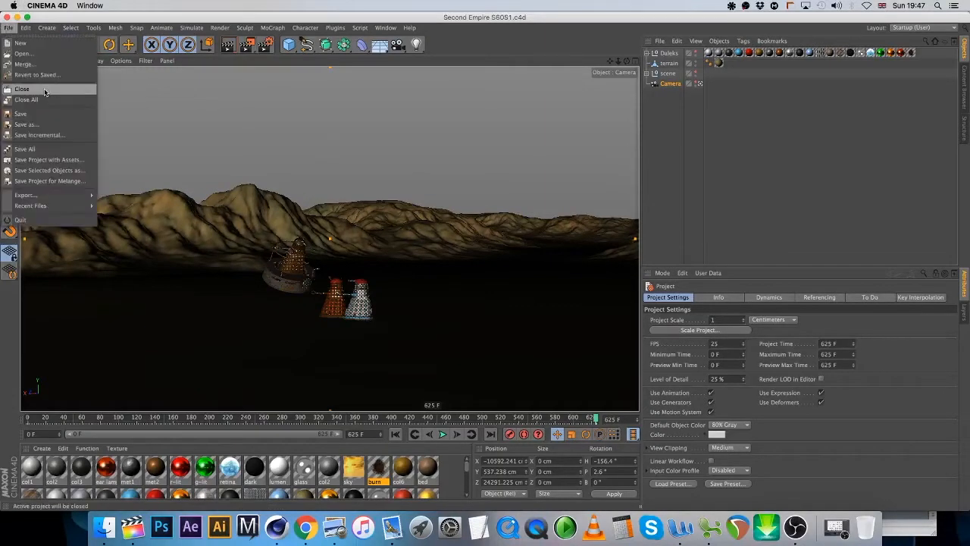
click(44, 90)
Open set_slekpt_flashback2.c4d from the Sets folder and dismiss the missing-plugin warning
click(105, 527)
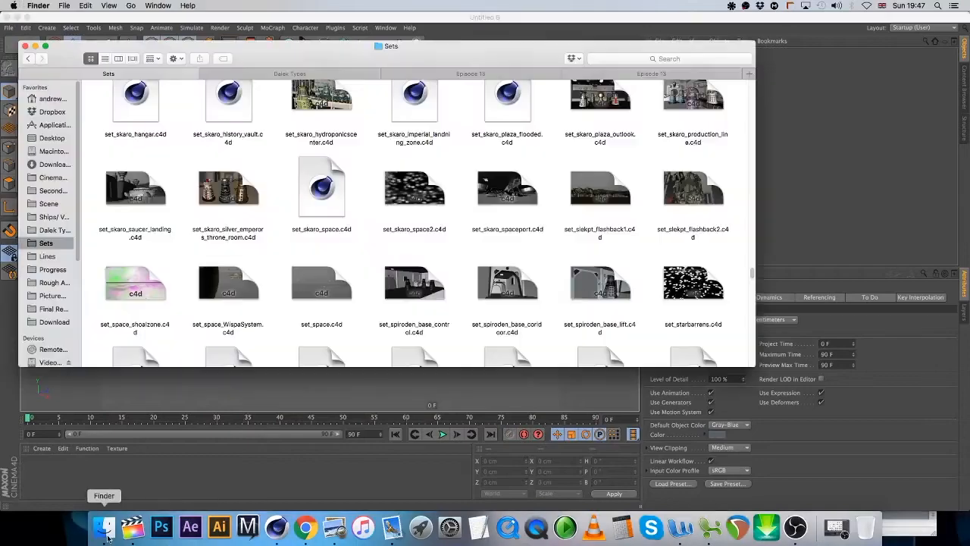
double_click(698, 179)
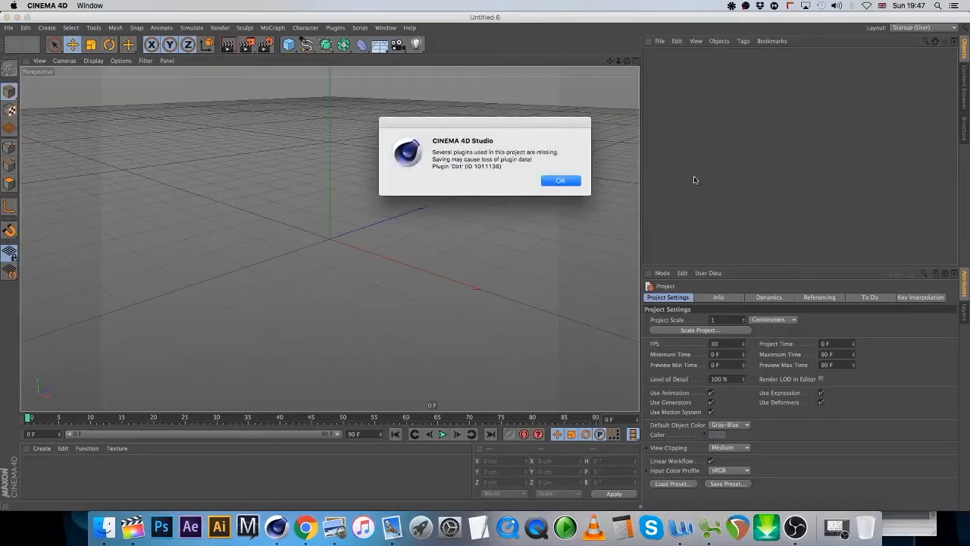
click(560, 180)
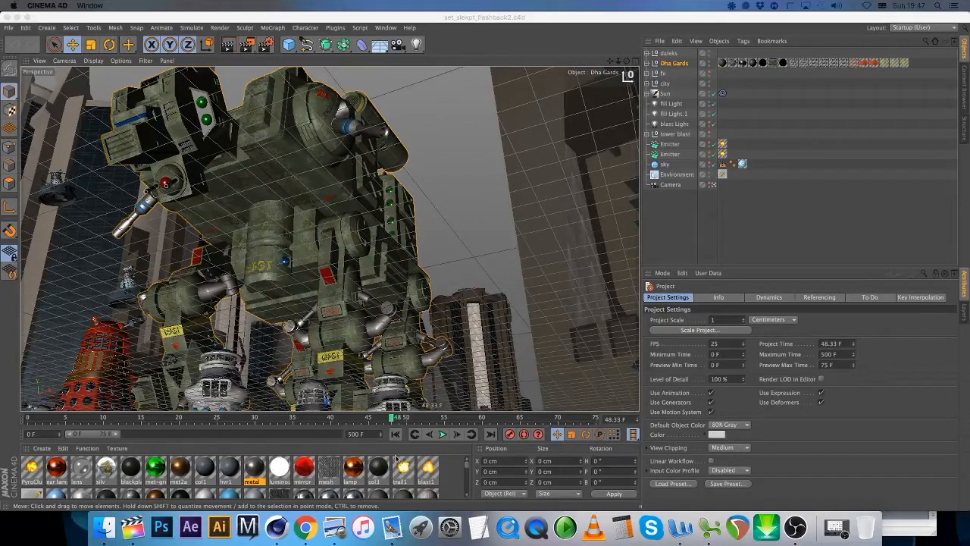
Set the renderer to Hardware and the save format to QuickTime Movie, leaving the output file unnamed, and close the render settings
click(265, 44)
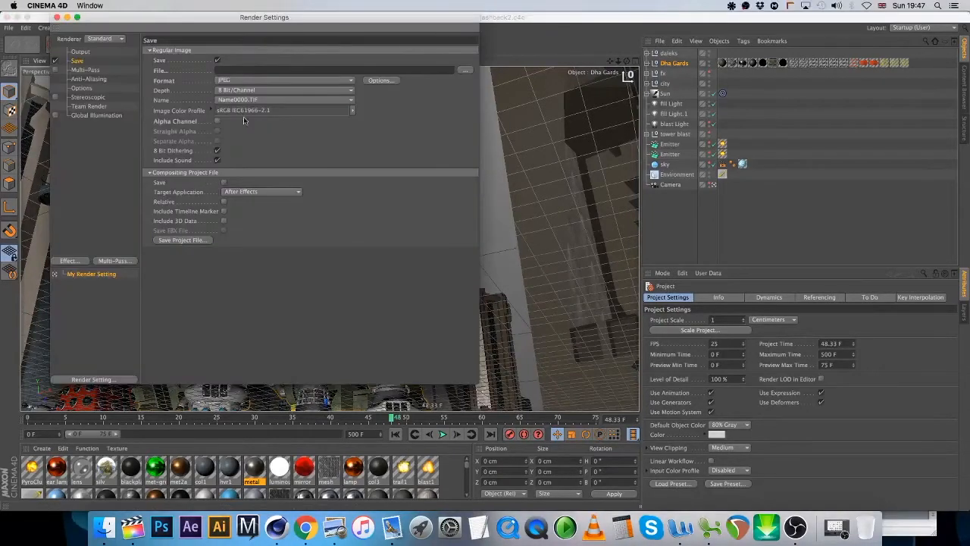
click(103, 40)
click(106, 85)
click(270, 81)
click(303, 351)
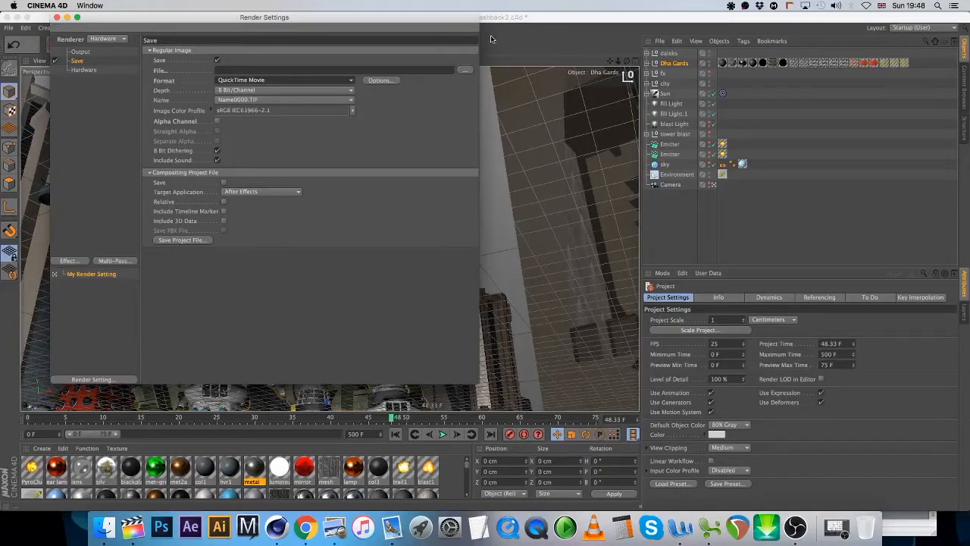
click(466, 70)
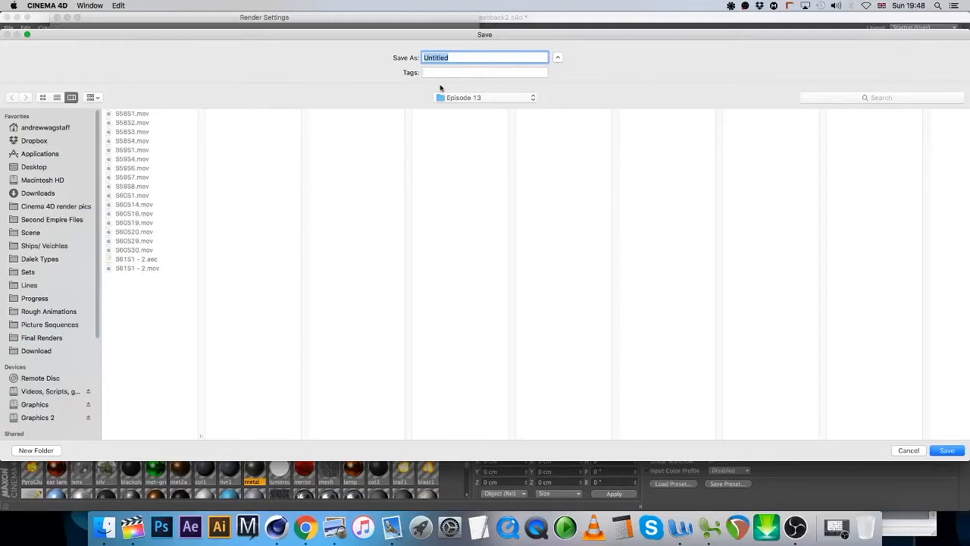
click(913, 450)
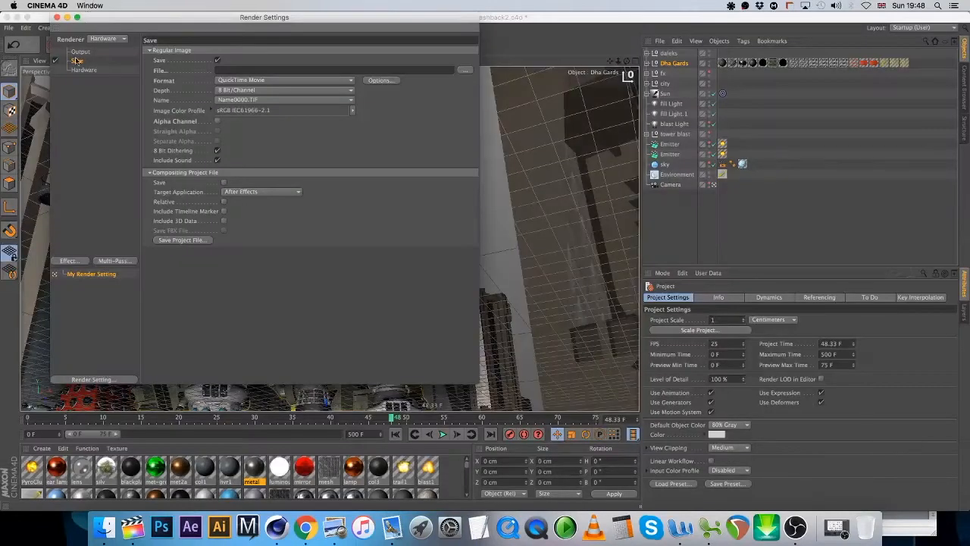
click(57, 17)
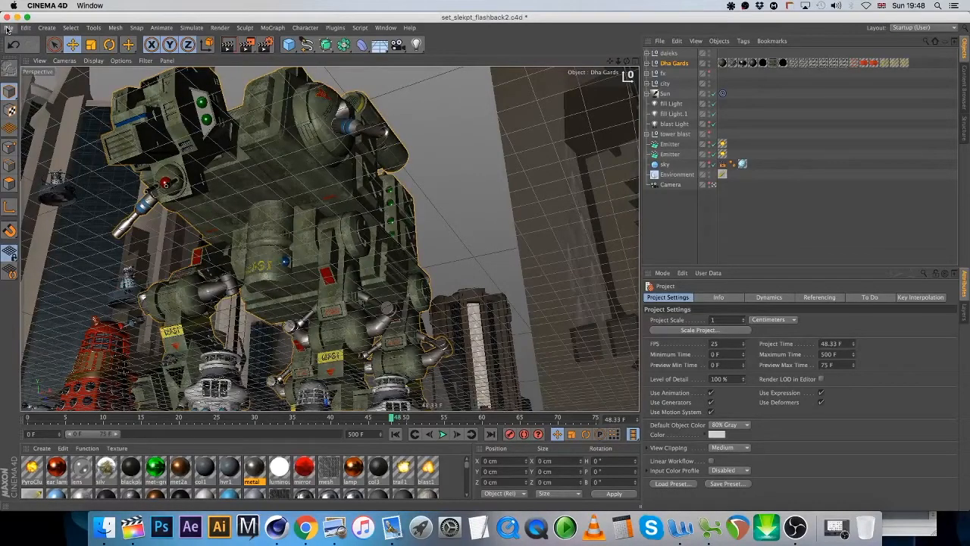
Start saving the project under a new name and browse the Scene folder to the existing Second Empire S60 files
click(7, 29)
click(58, 126)
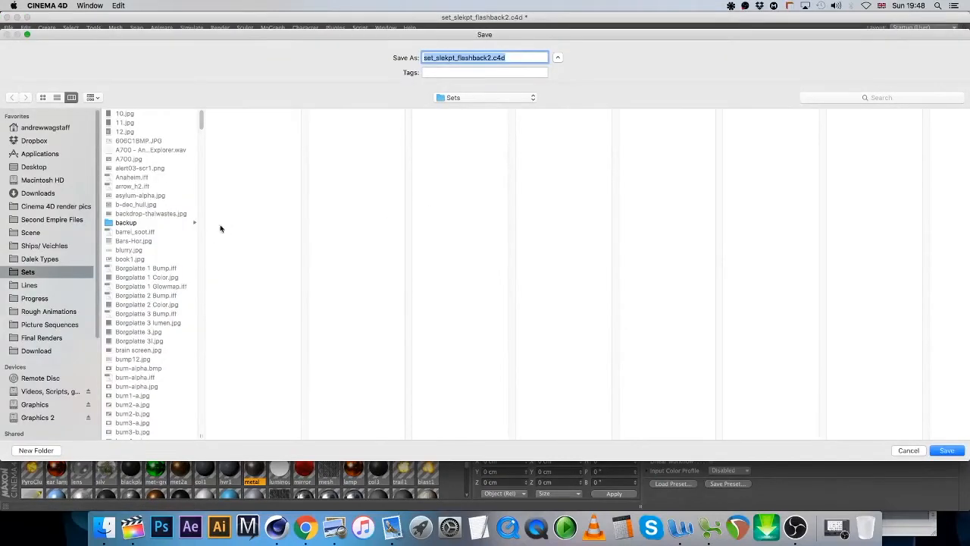
click(491, 98)
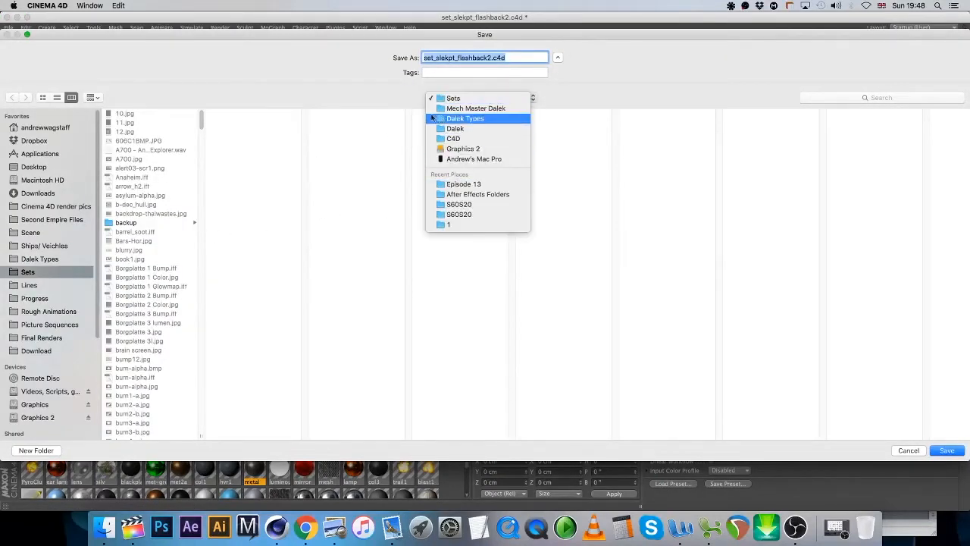
click(333, 234)
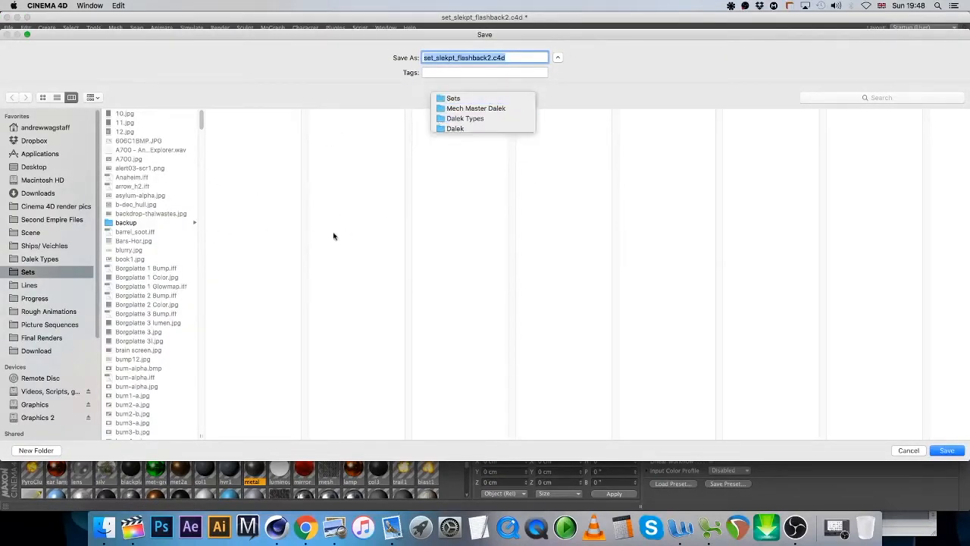
click(30, 232)
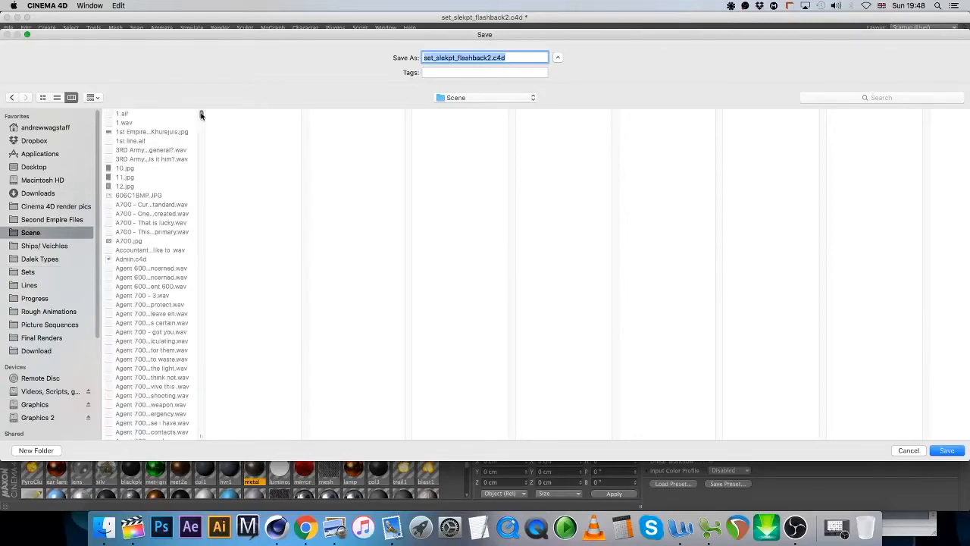
drag(202, 114, 202, 367)
drag(206, 437, 292, 437)
scroll(257, 353, down, 10)
scroll(249, 359, down, 15)
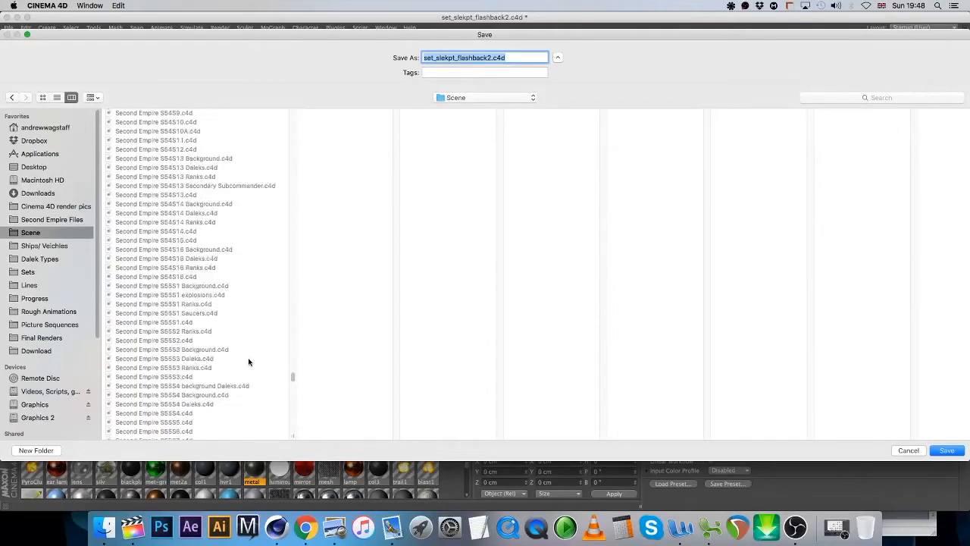
scroll(243, 355, down, 7)
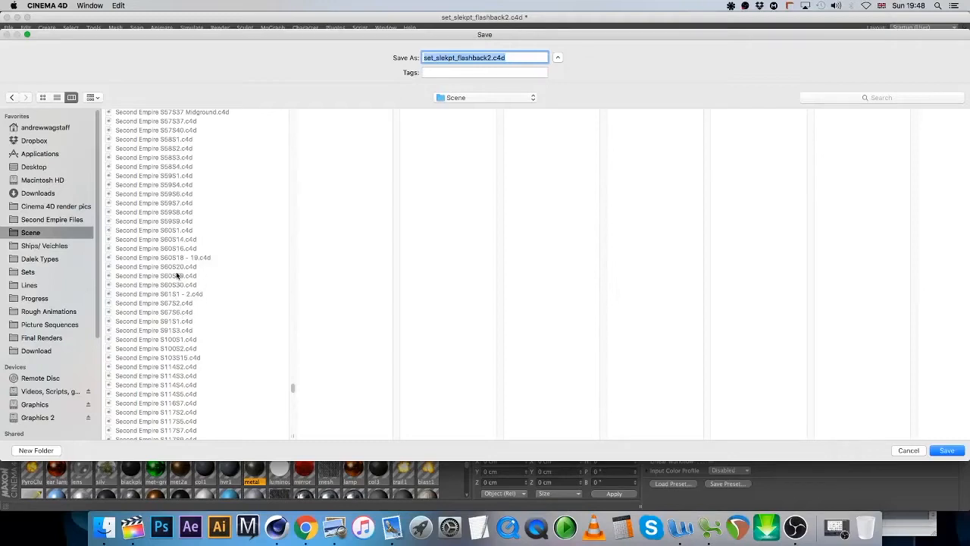
Base the file name on Second Empire S60S1.c4d and save the project in the Scene folder as Second Empire S60S2.c4d
click(175, 231)
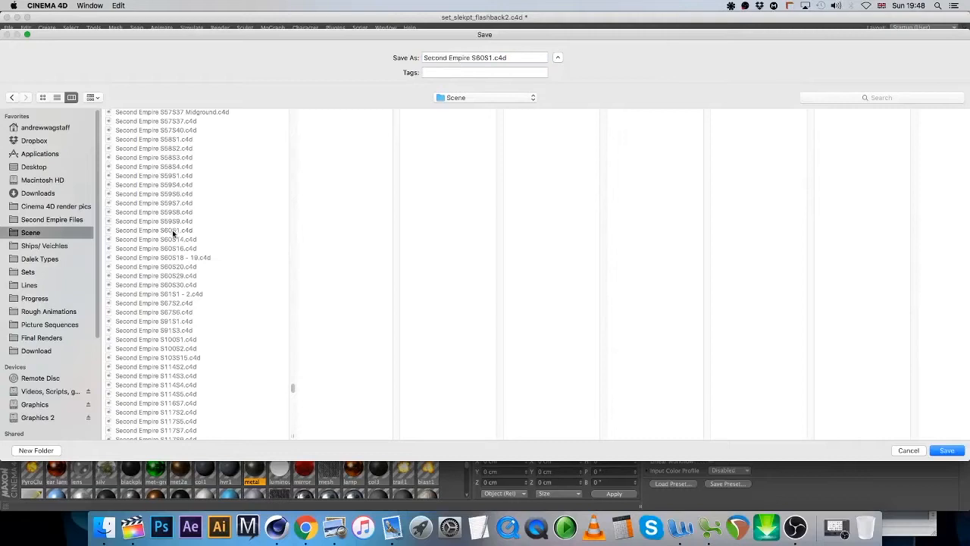
click(489, 58)
key(Delete)
text(2)
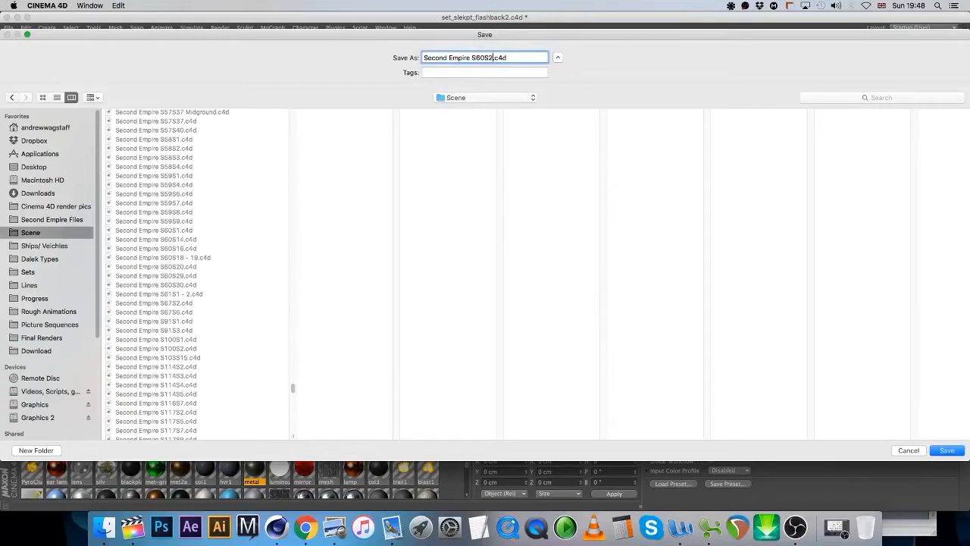
key(Return)
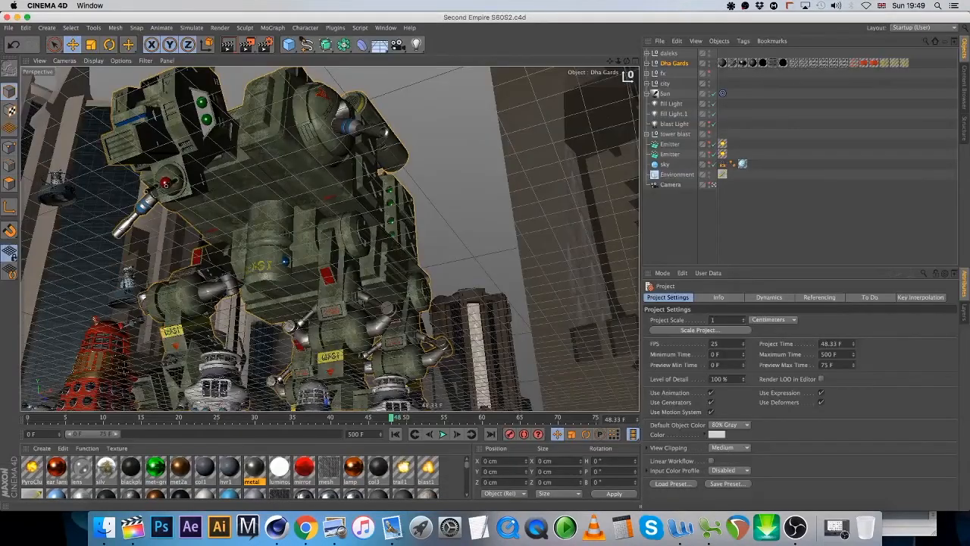
With the Camera object selected, extend the timeline's preview range to 500 F and move the playhead to frame 0
click(673, 185)
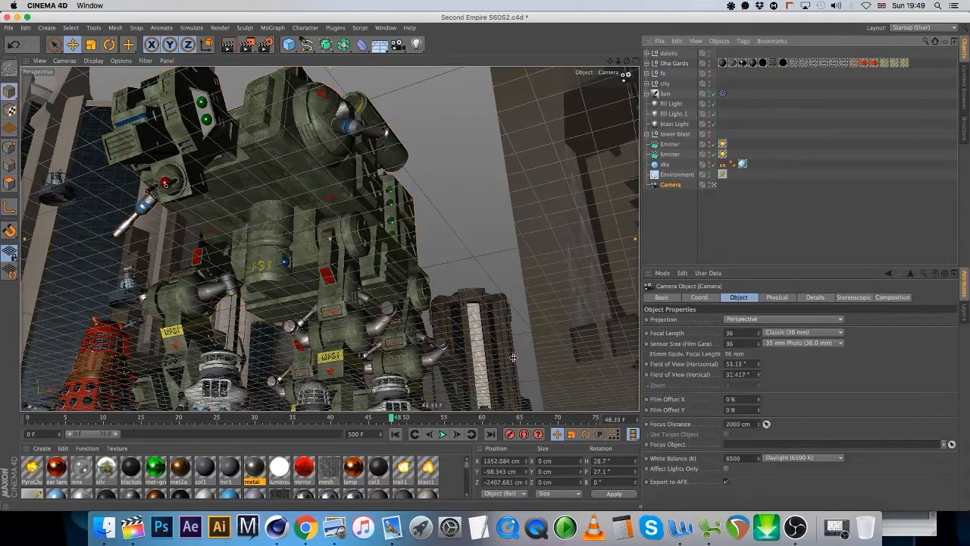
drag(119, 438, 341, 439)
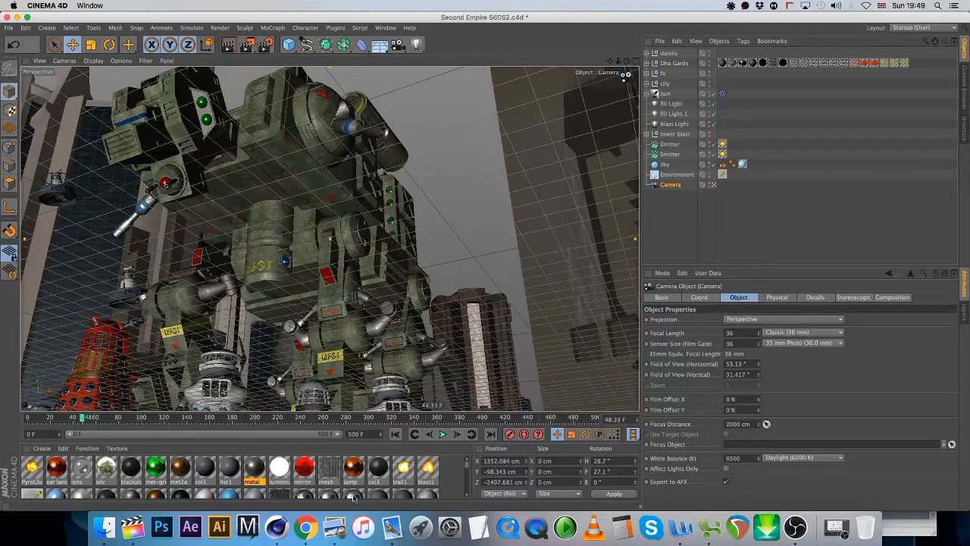
drag(30, 418, 13, 418)
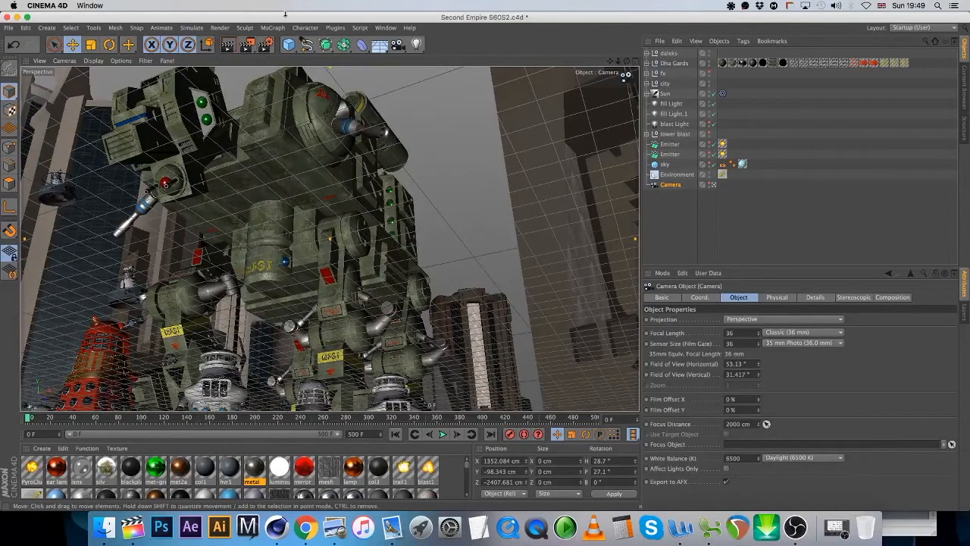
Set the render output file to S60S2 in the Episode 13 rough animations folder
click(266, 44)
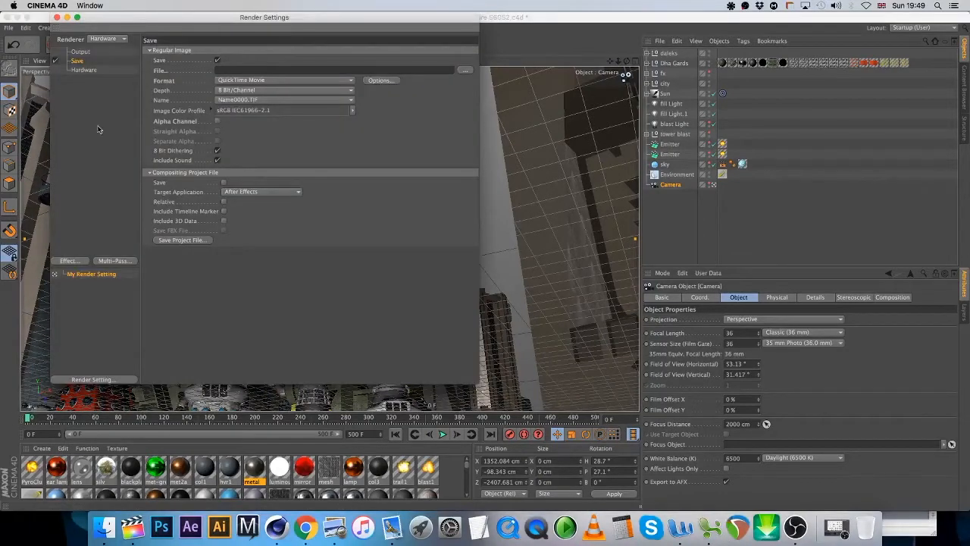
click(466, 70)
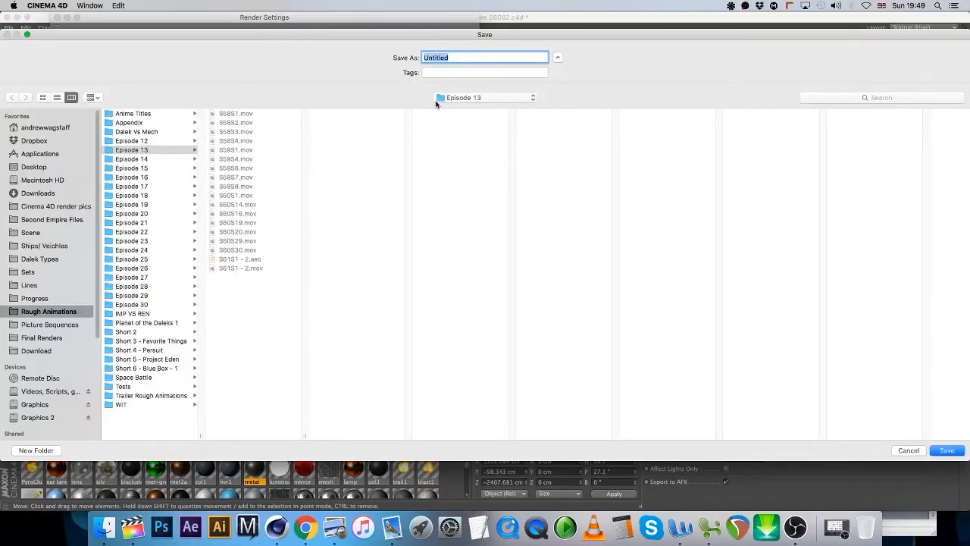
text(S60S2)
key(Return)
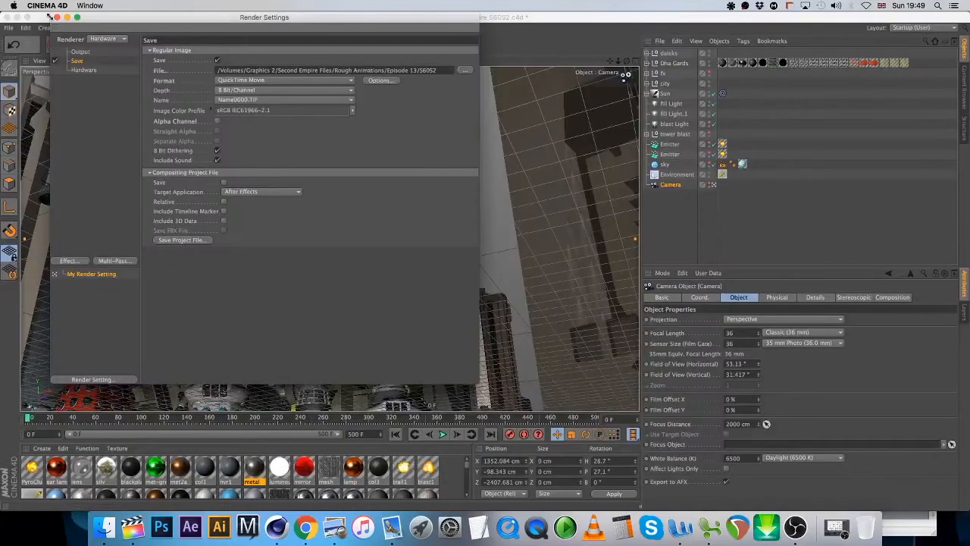
Set the render output to all frames at 1280 x 720 with the HDTV (16:9) film aspect
click(81, 51)
click(260, 160)
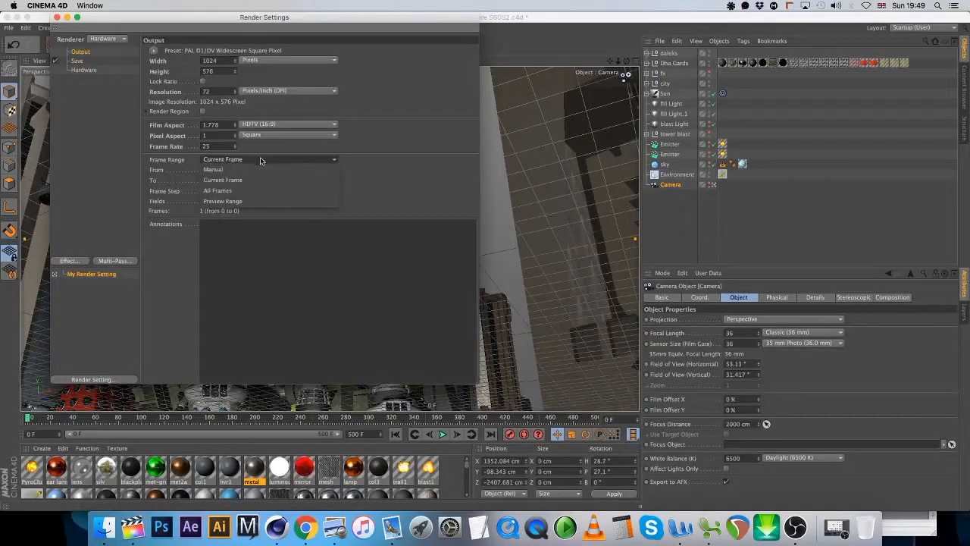
click(264, 191)
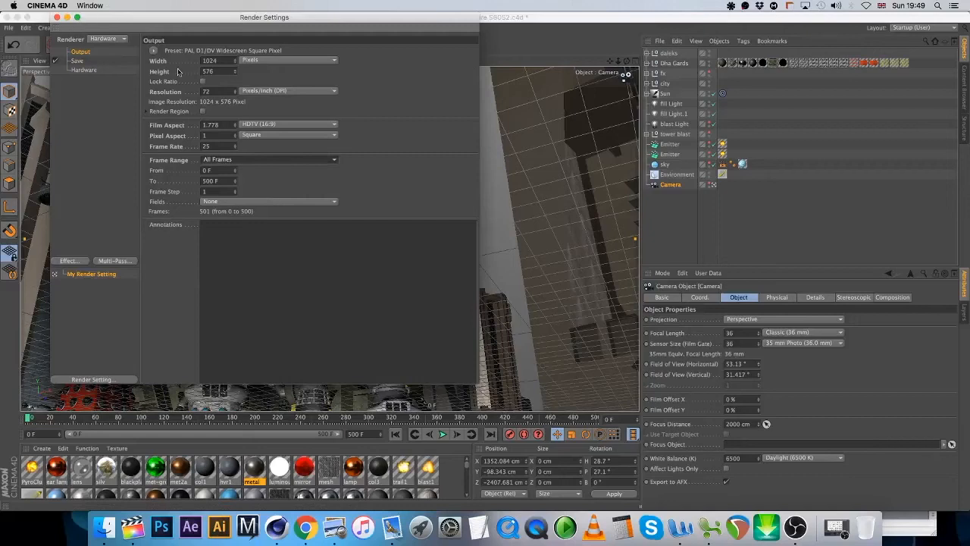
click(153, 50)
click(249, 115)
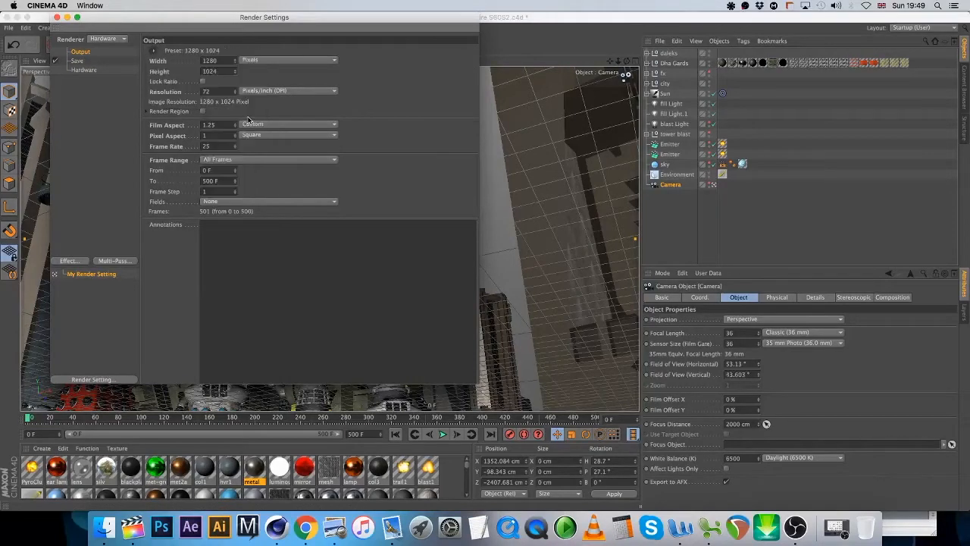
click(258, 125)
click(262, 163)
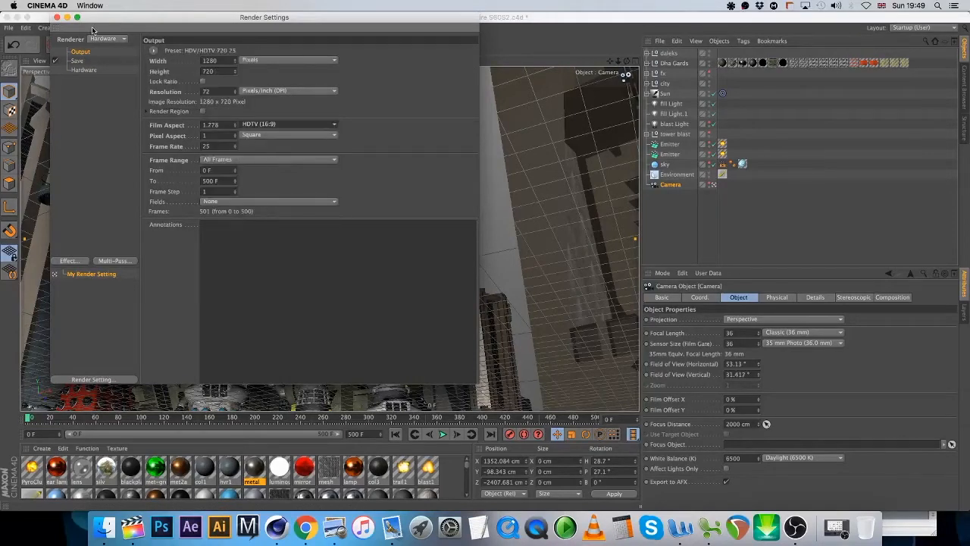
click(57, 17)
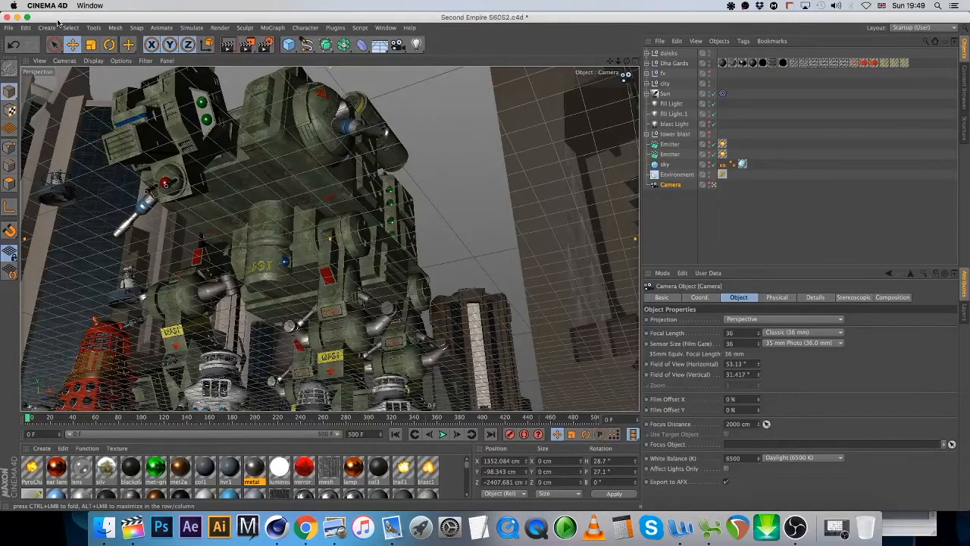
Save the project and render a preview of the active view, continuing despite the missing Dirt assets
click(8, 27)
click(42, 116)
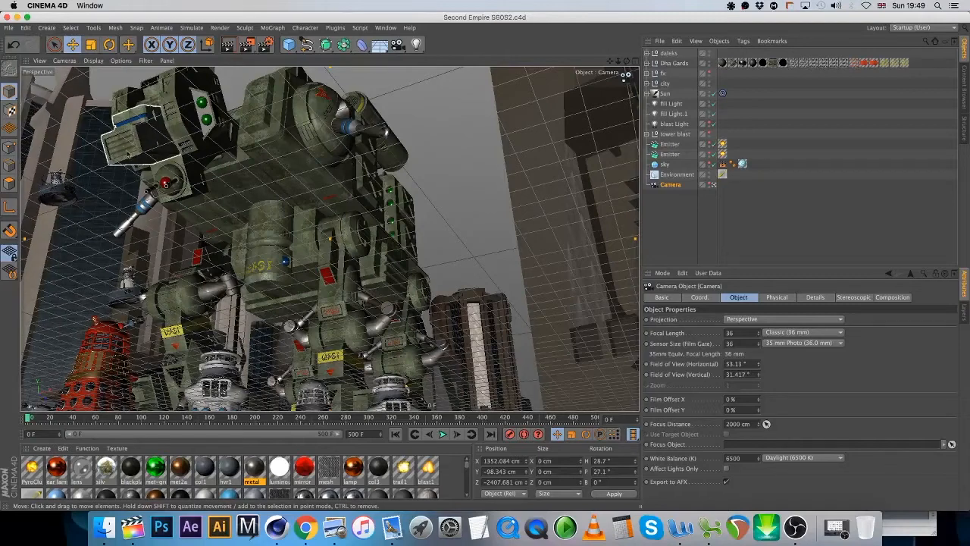
click(228, 44)
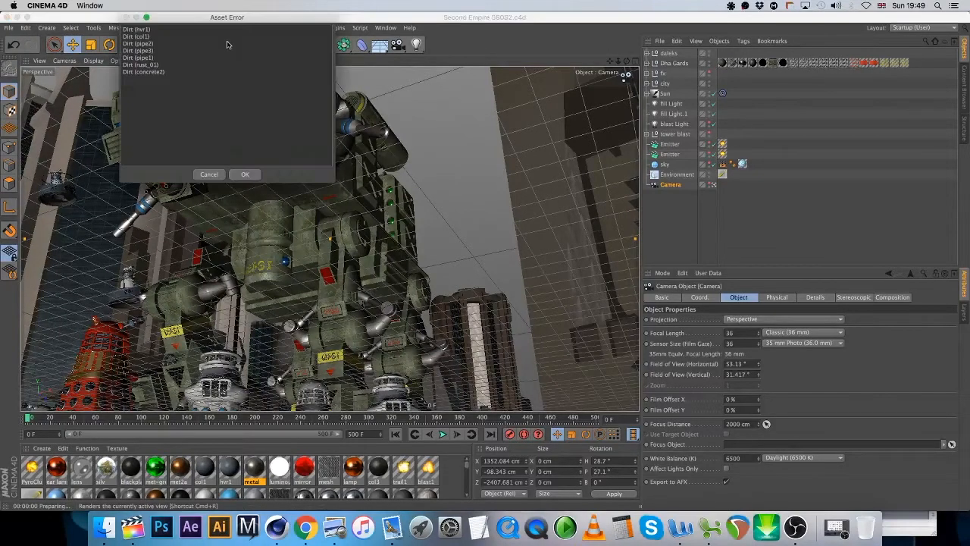
click(245, 175)
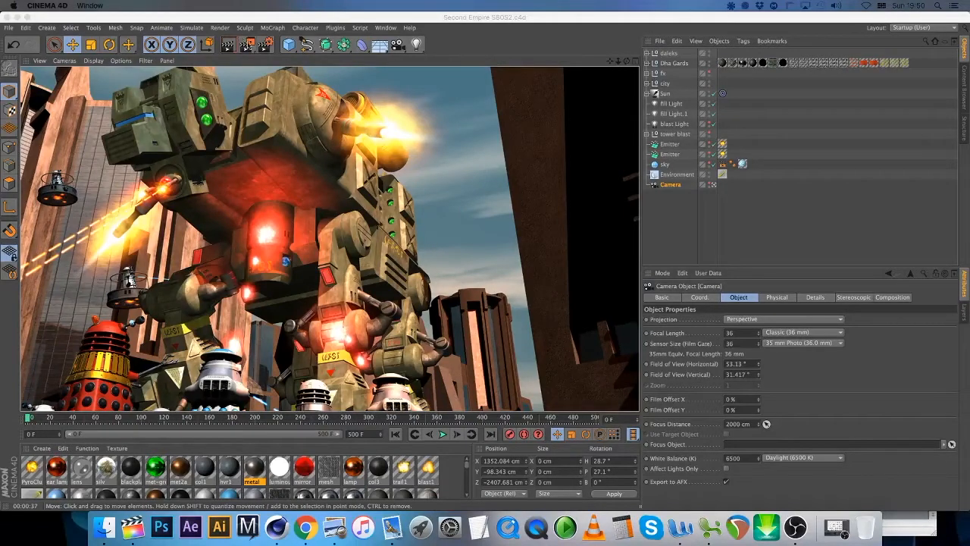
Recheck the render settings, save the project and render the whole animation to the Picture Viewer
click(266, 46)
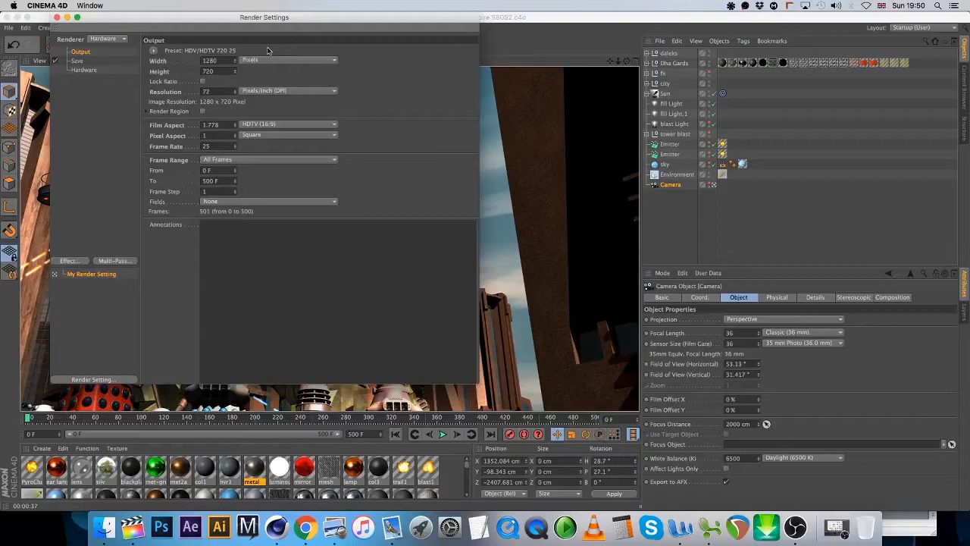
click(77, 60)
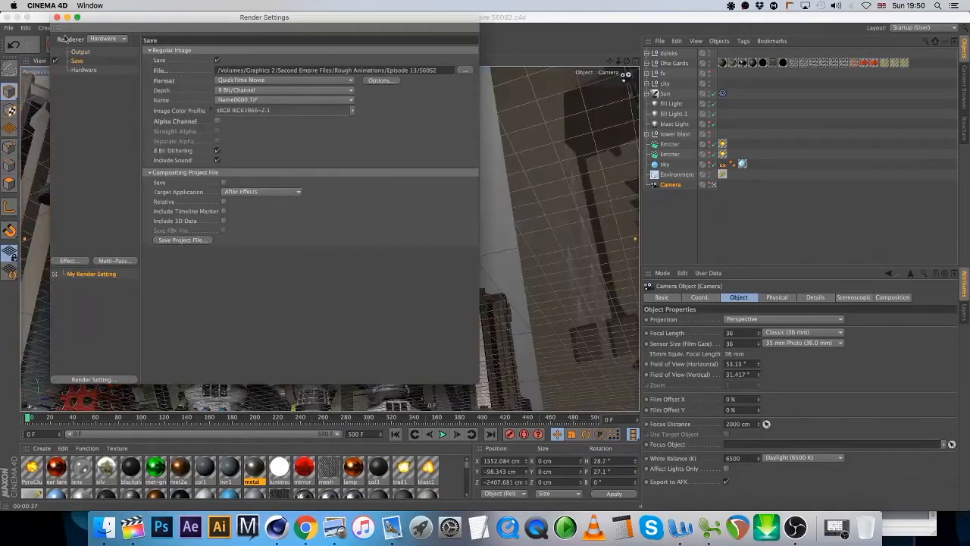
click(56, 16)
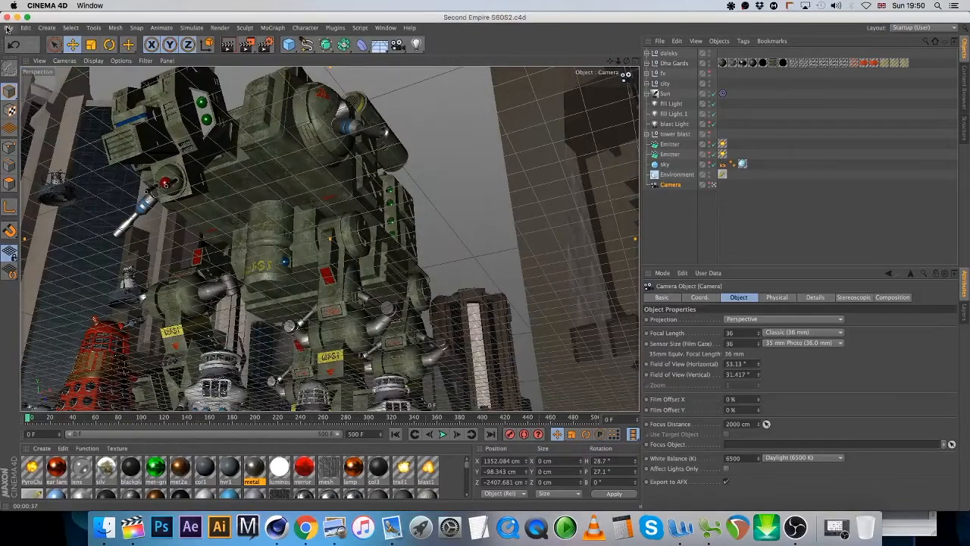
click(8, 28)
click(50, 116)
click(247, 44)
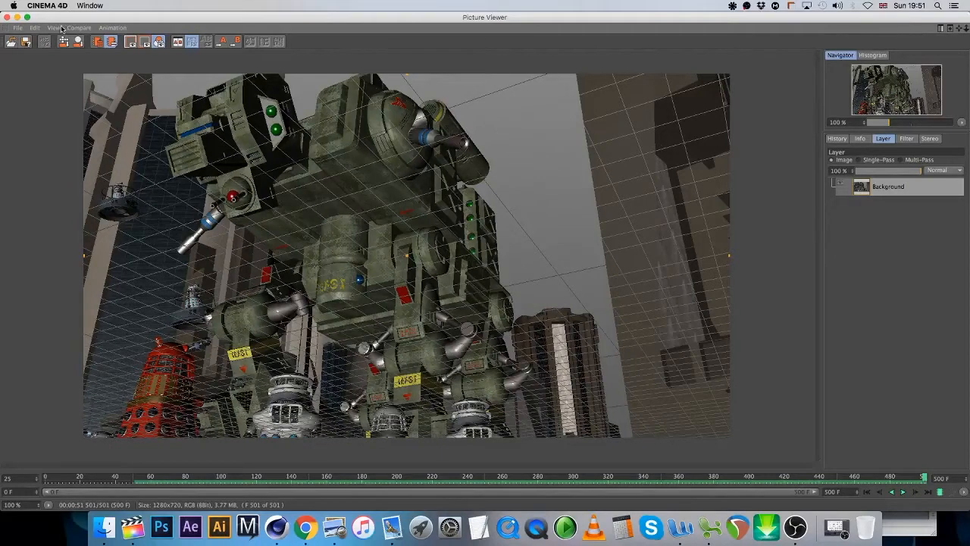
click(7, 17)
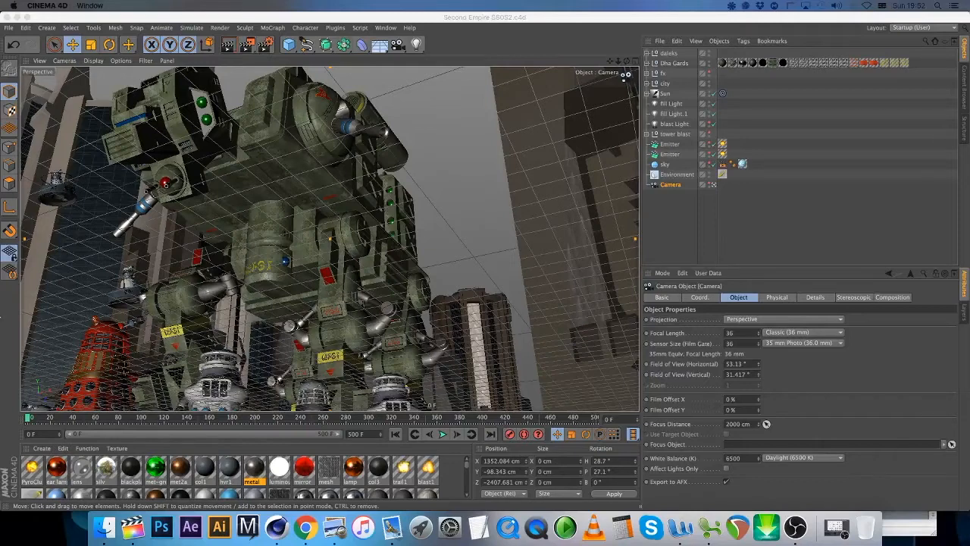
Close the Second Empire S60S2 project
click(8, 28)
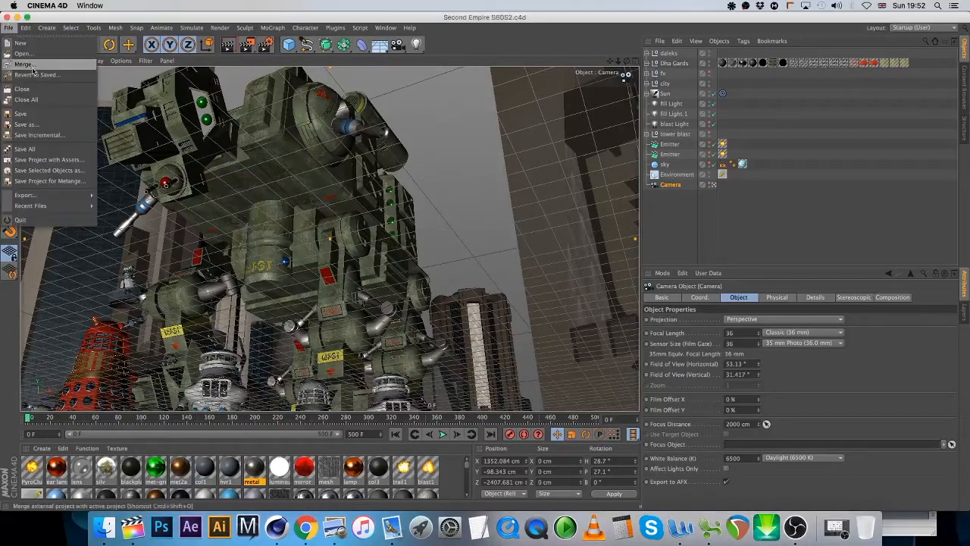
click(40, 88)
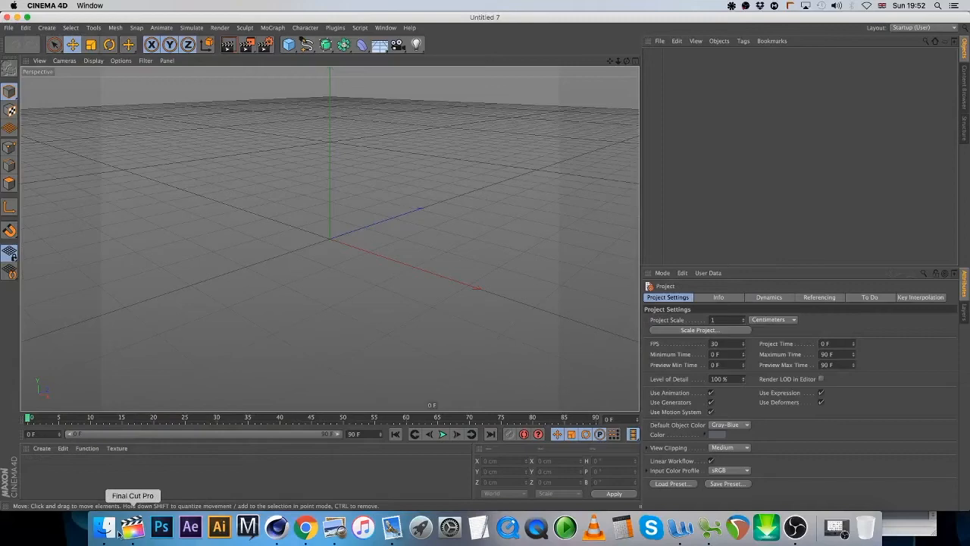
click(8, 27)
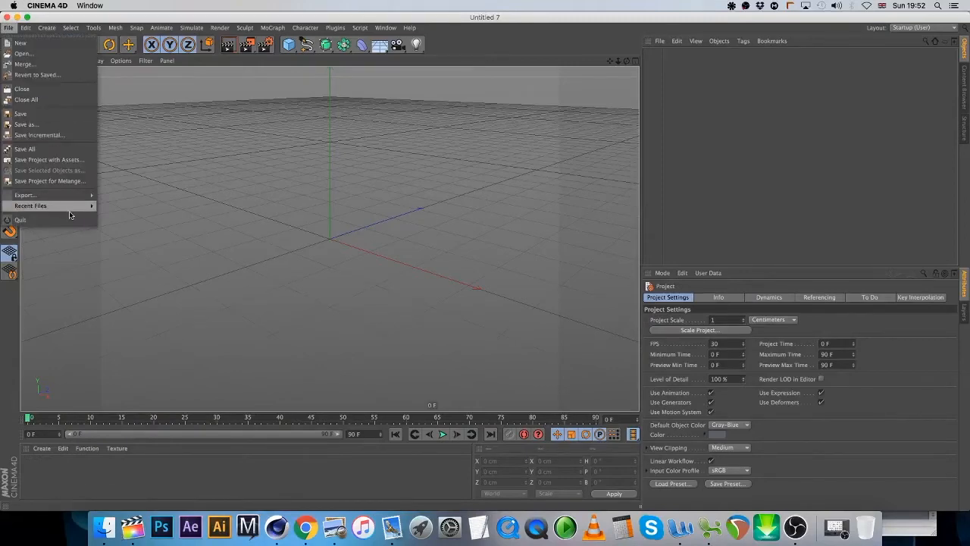
mouse_move(66, 207)
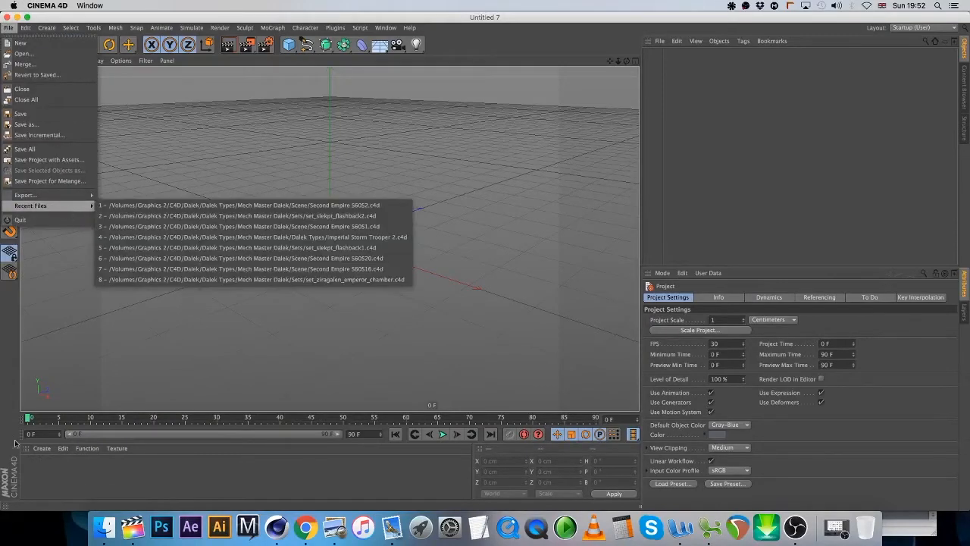
In Final Cut Pro, insert S60S2.mov from Finder's Episode 13 folder between the S60S1 and S60S14 clips
click(123, 524)
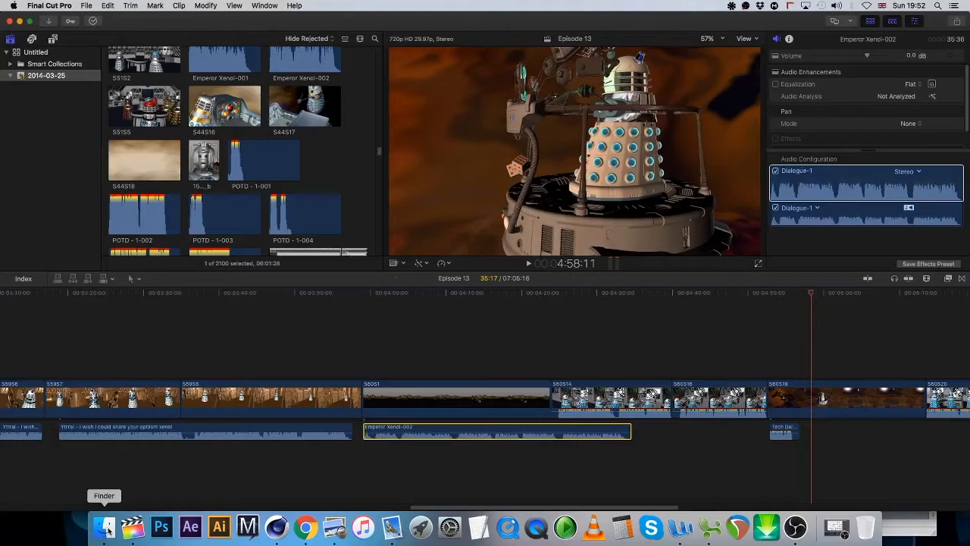
click(104, 529)
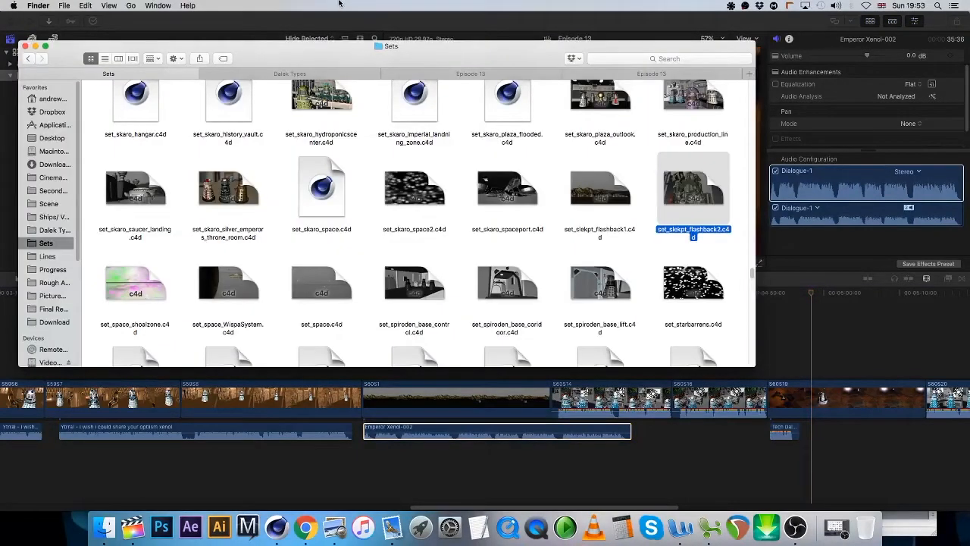
click(523, 73)
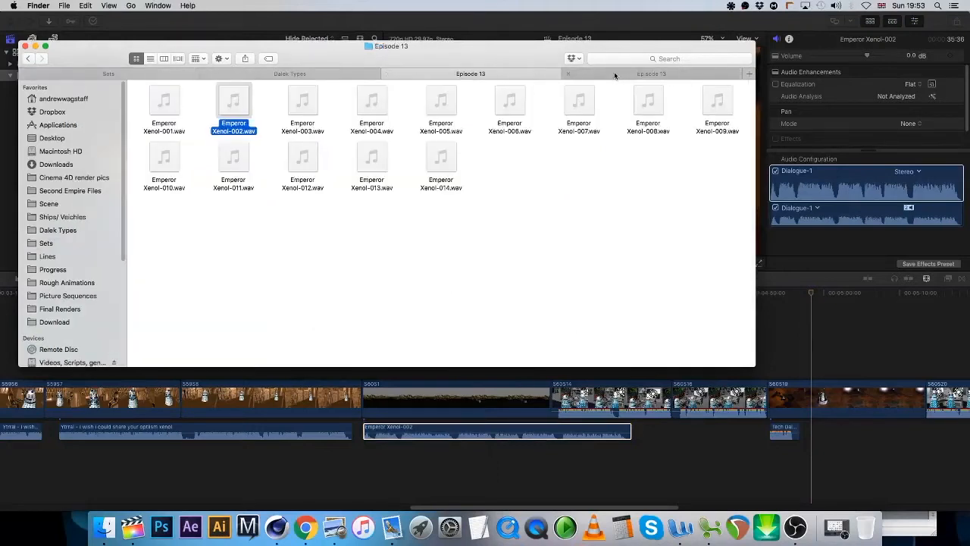
click(615, 74)
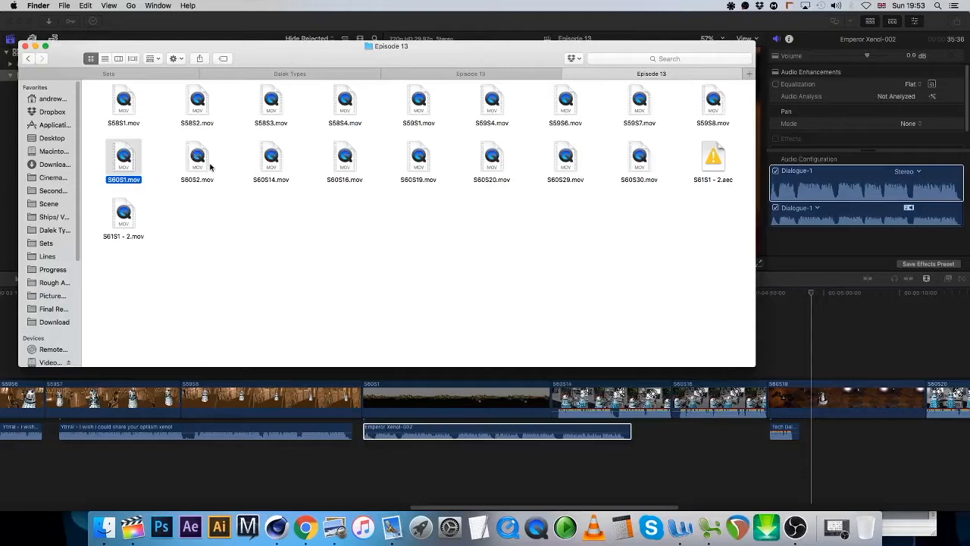
click(196, 161)
drag(196, 161, 554, 400)
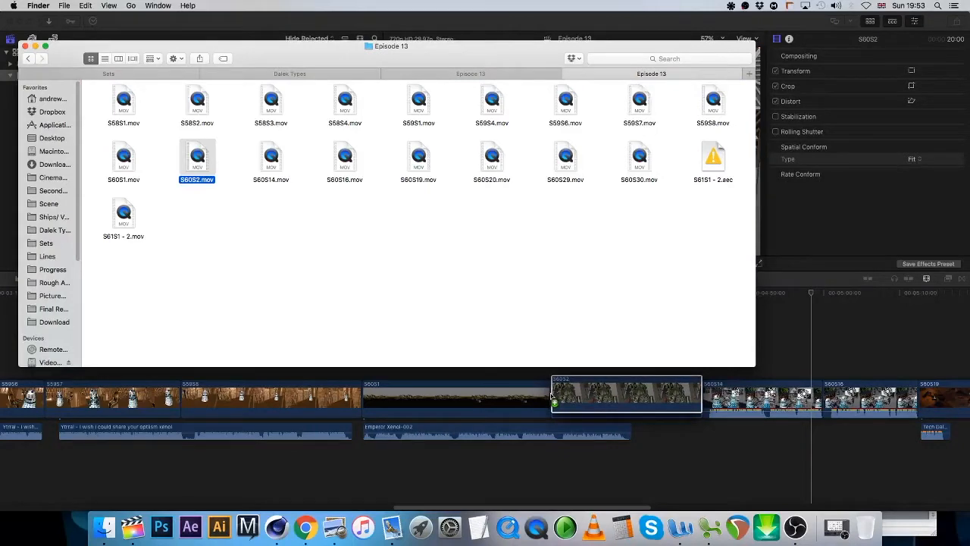
Trim the end of the S60S2 clip to about 11:07 long, near the end of the Emperor Xenol-002 audio, and scrub through it
click(679, 448)
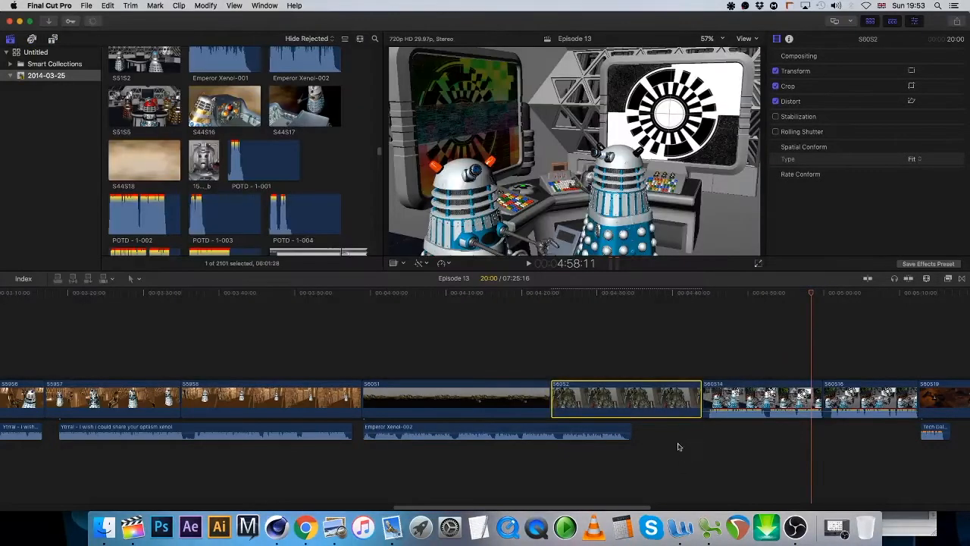
drag(700, 399, 635, 401)
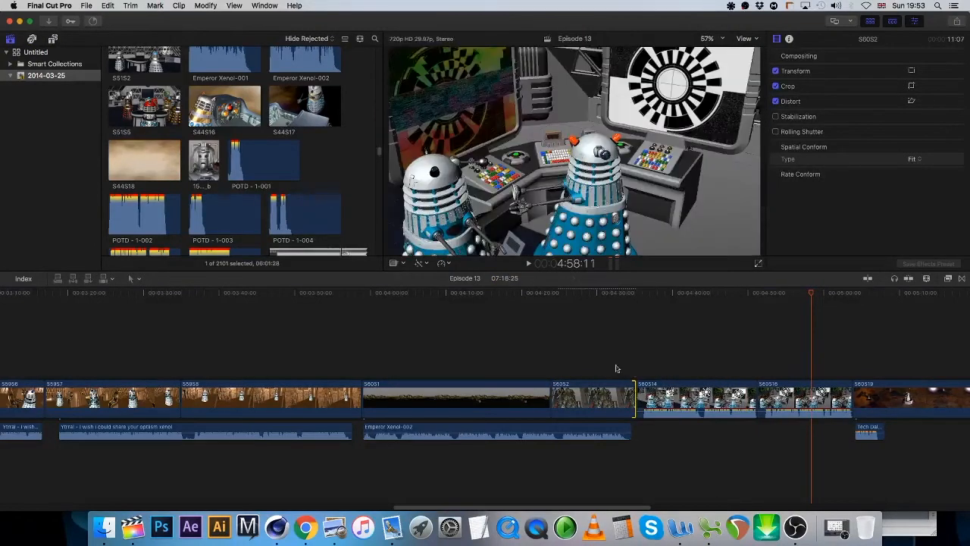
drag(550, 298, 612, 319)
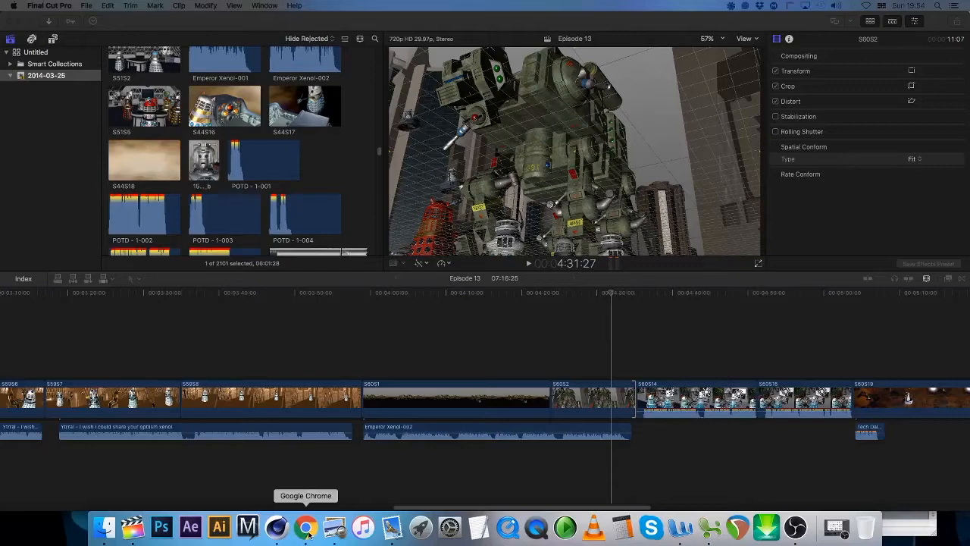
Switch to Cinema 4D and reopen the recent project Second Empire S60S1.c4d
click(276, 525)
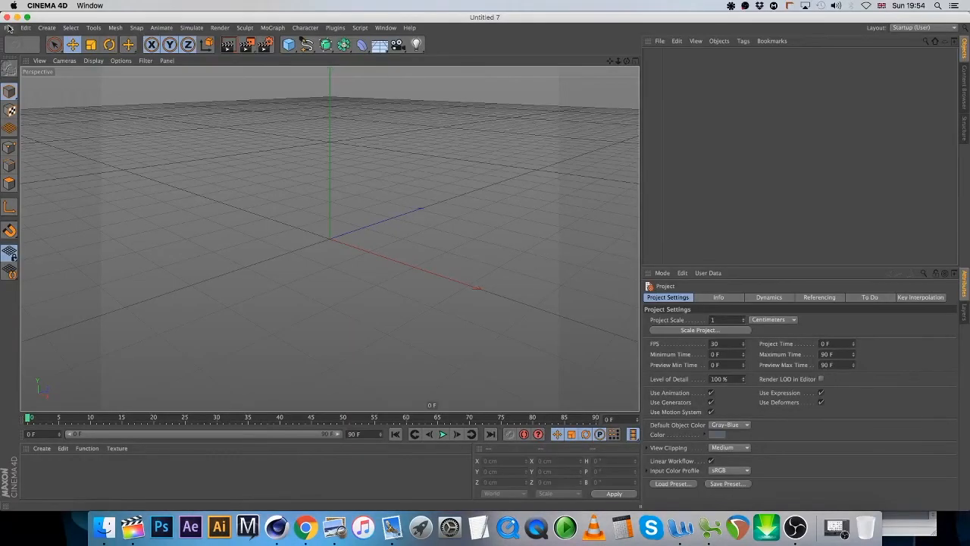
click(8, 28)
mouse_move(78, 212)
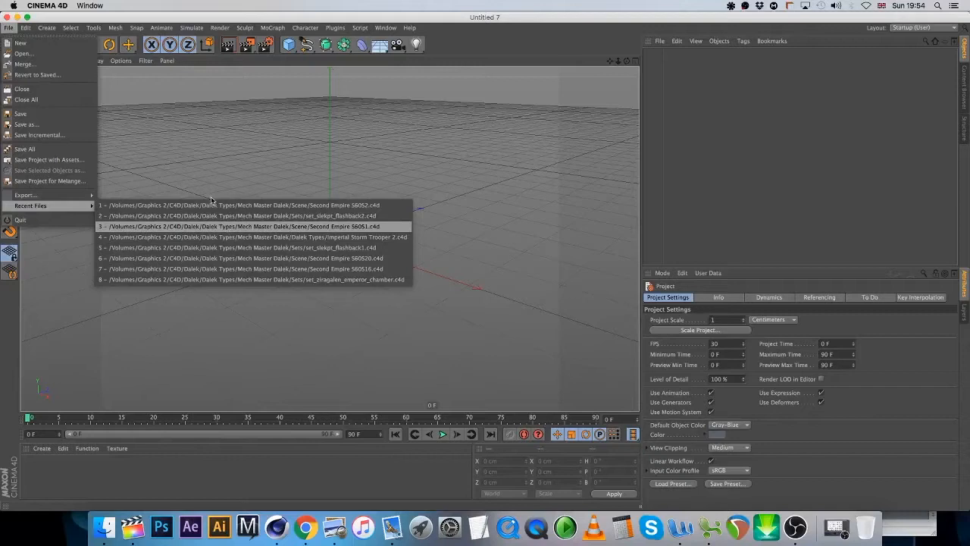
click(212, 226)
click(570, 186)
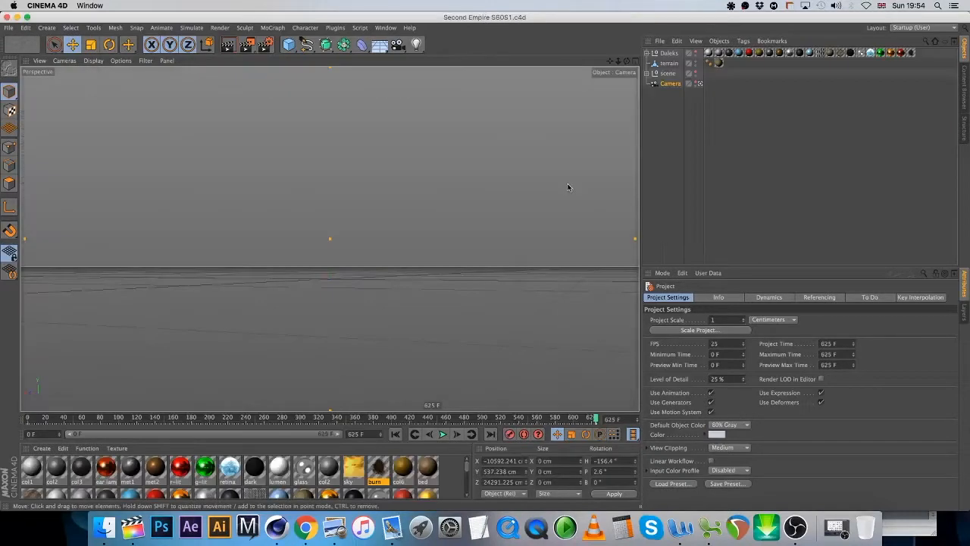
Save a copy of the project as Second Empire S60S3.c4d in the Scene folder
click(8, 27)
click(42, 127)
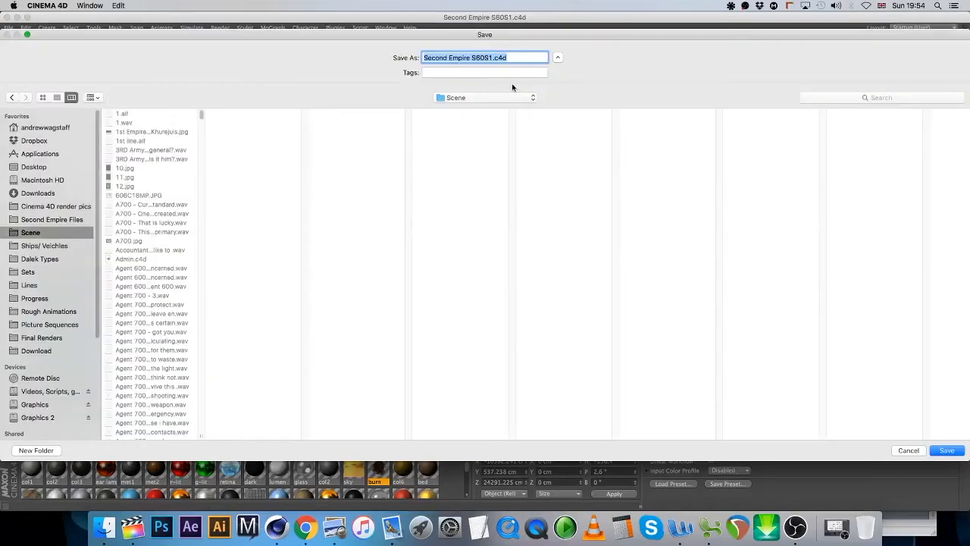
click(489, 59)
key(BackSpace)
text(3)
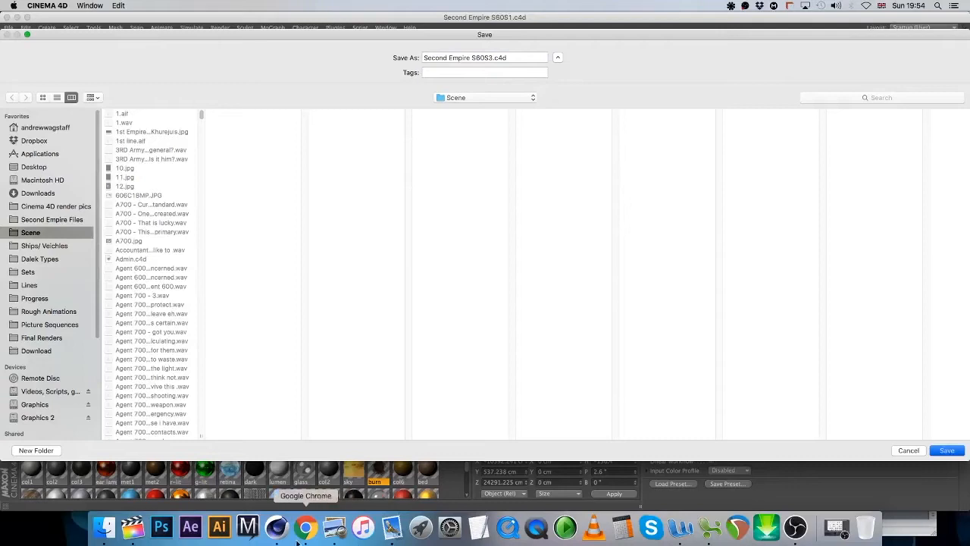
key(Return)
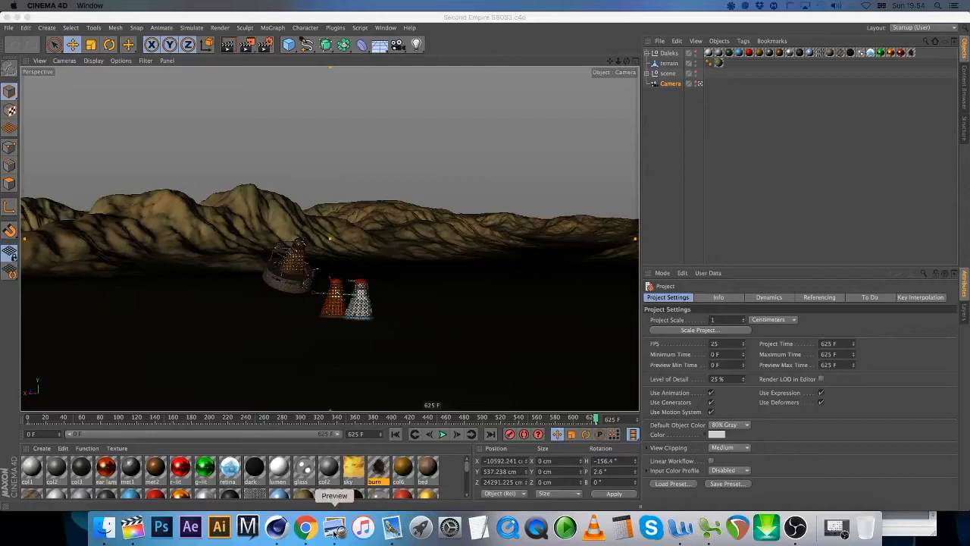
Preview Emperor Xenol-003.wav in Finder's Episode 13 audio folder, check its length, and return to Cinema 4D
click(105, 527)
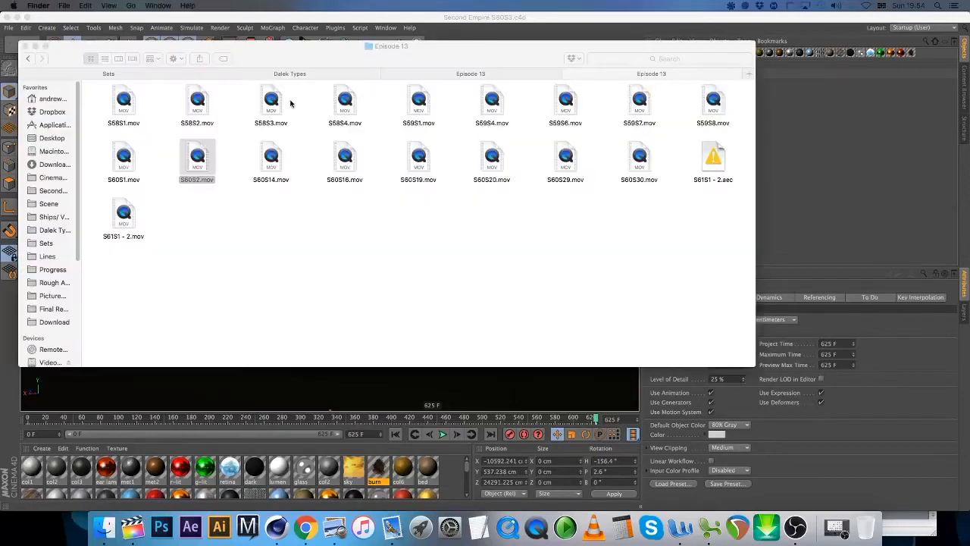
click(443, 75)
click(303, 101)
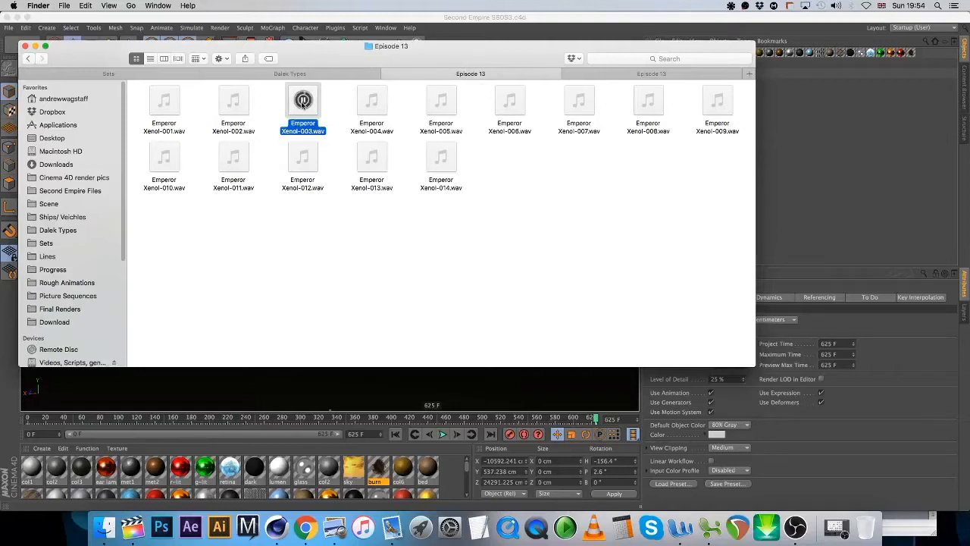
key(space)
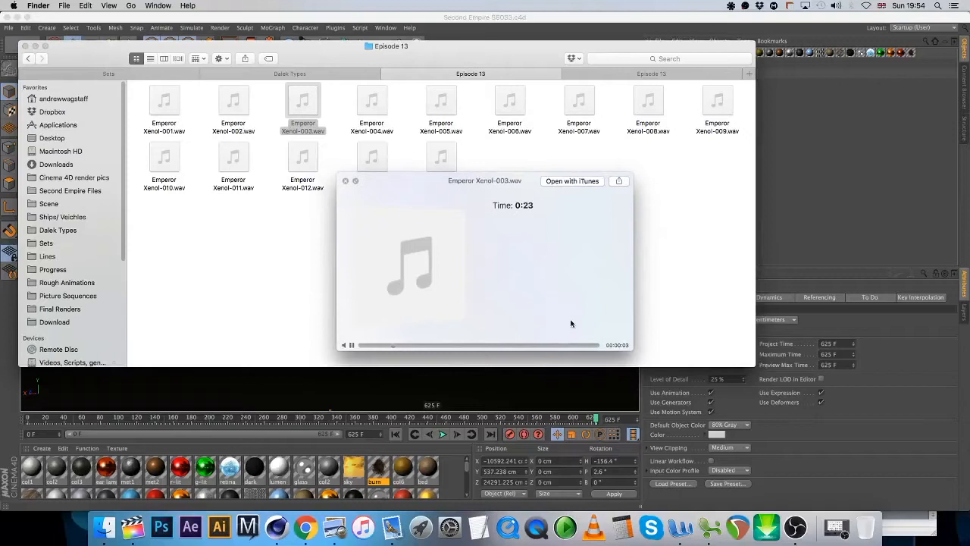
click(555, 345)
click(346, 181)
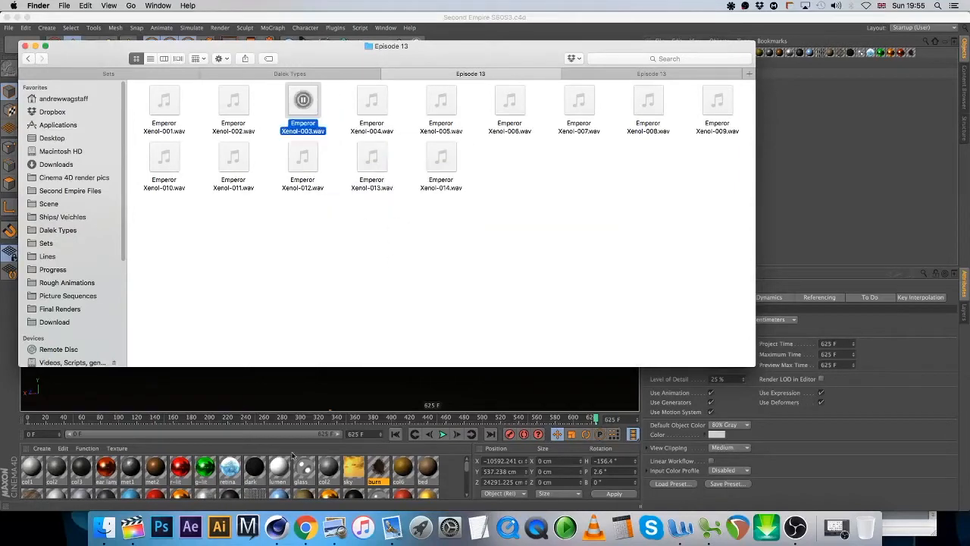
click(838, 213)
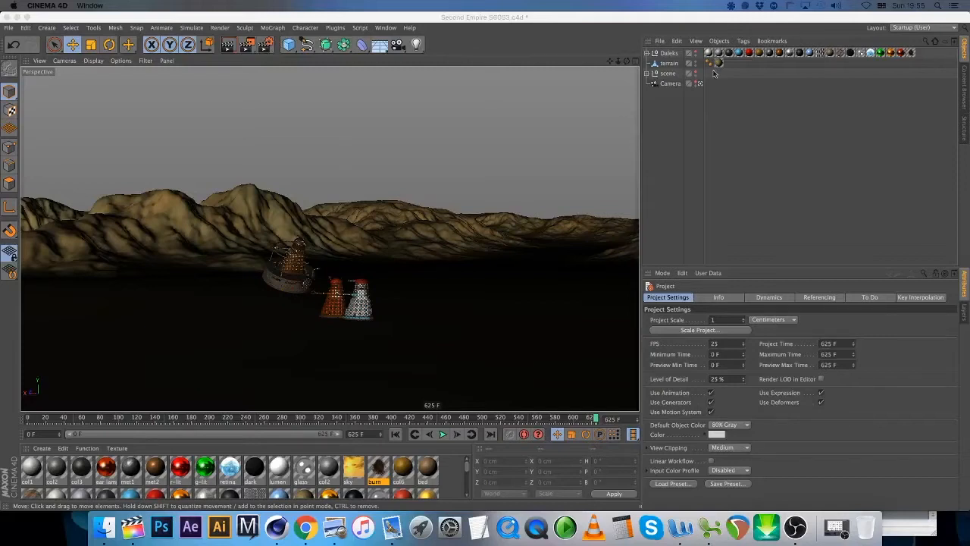
Add a new camera from the current view, look through it, and delete the old Camera object
click(397, 45)
click(705, 54)
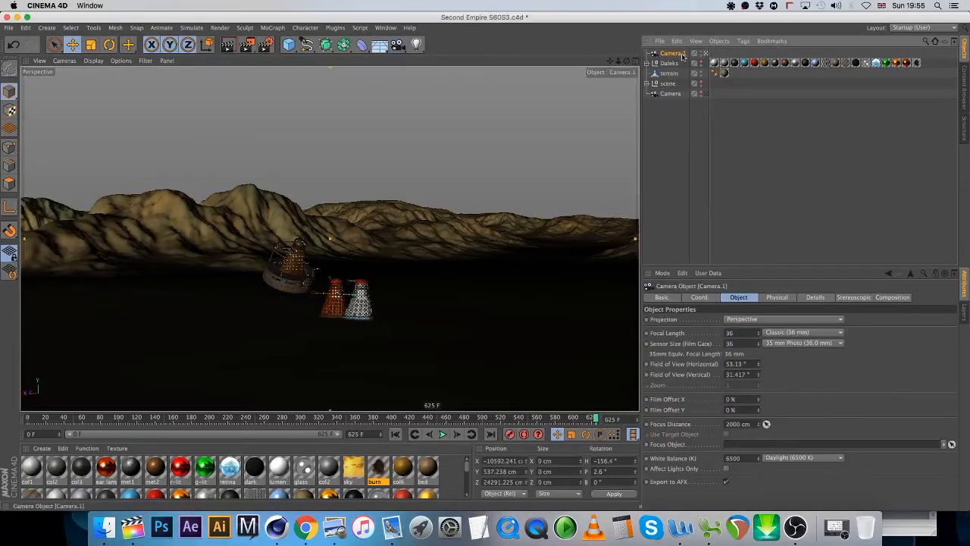
click(670, 94)
key(Delete)
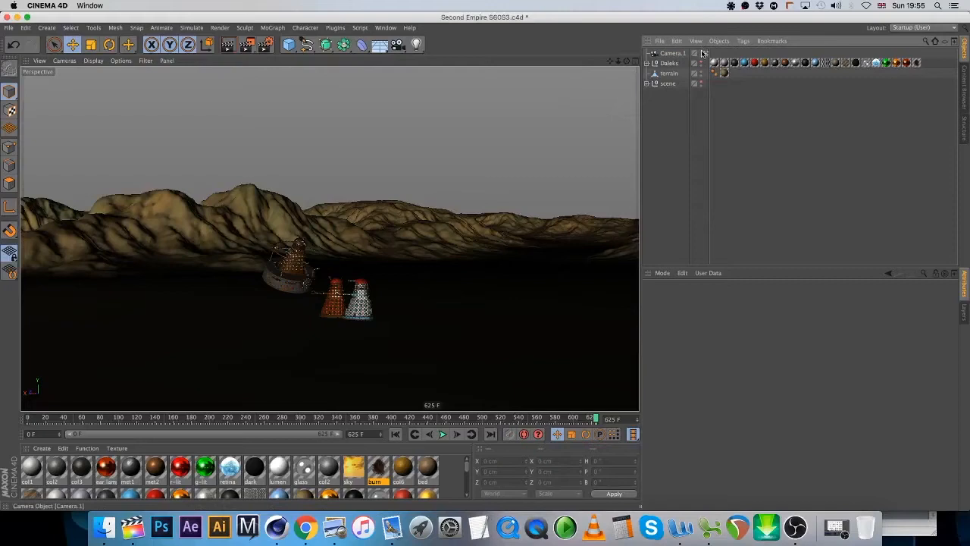
Select the white Dalek's skirt as the pivot and orbit the new camera to reframe the Daleks against the hills
click(669, 63)
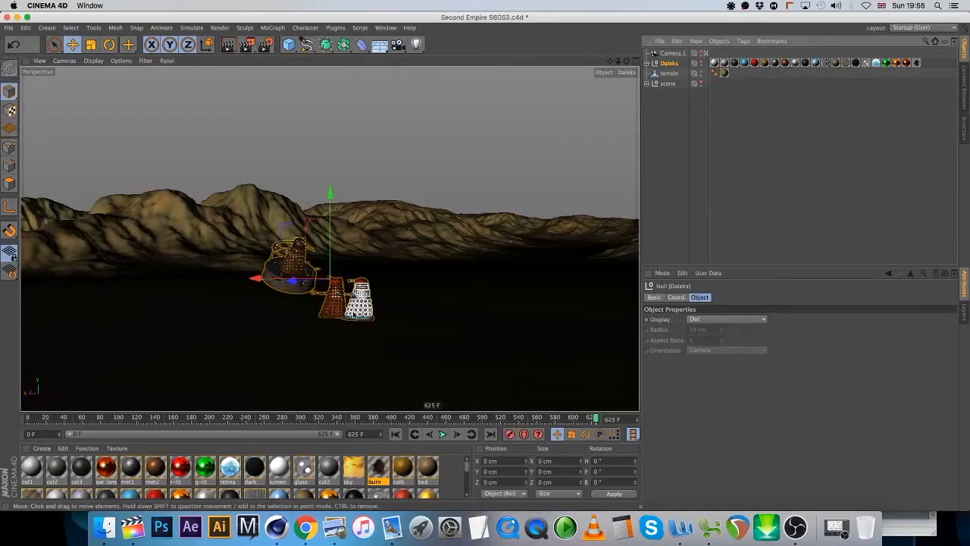
click(358, 304)
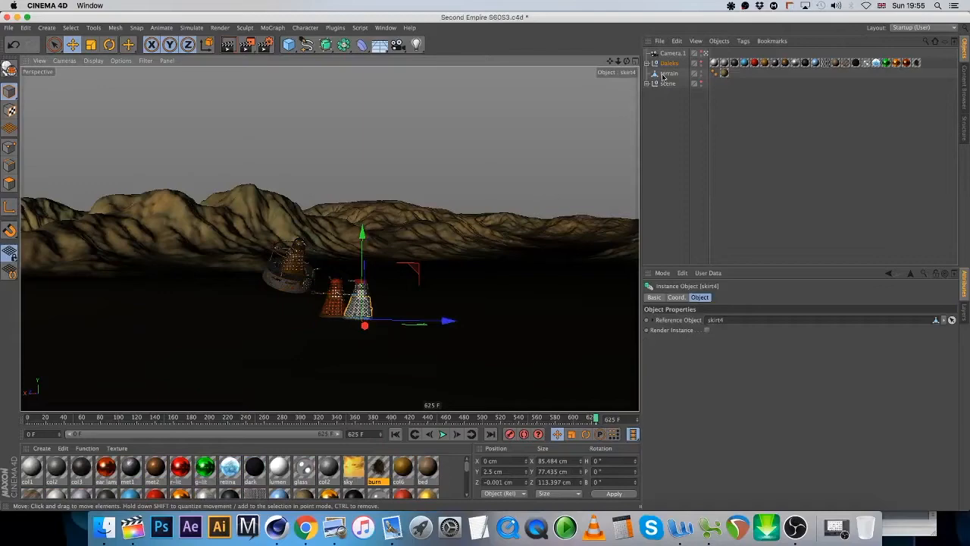
drag(627, 61, 673, 75)
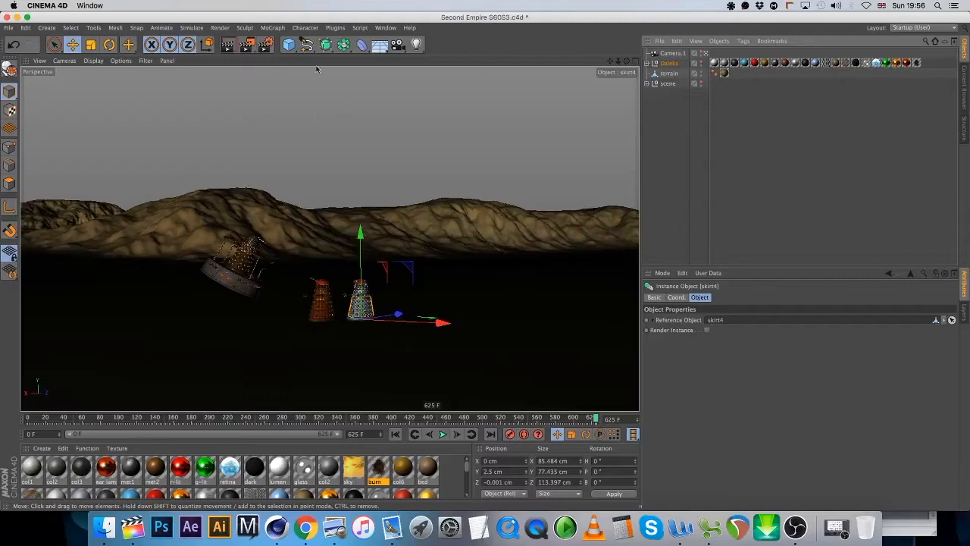
Open the render settings and recheck the length of Emperor Xenol-003.wav in Finder
click(265, 44)
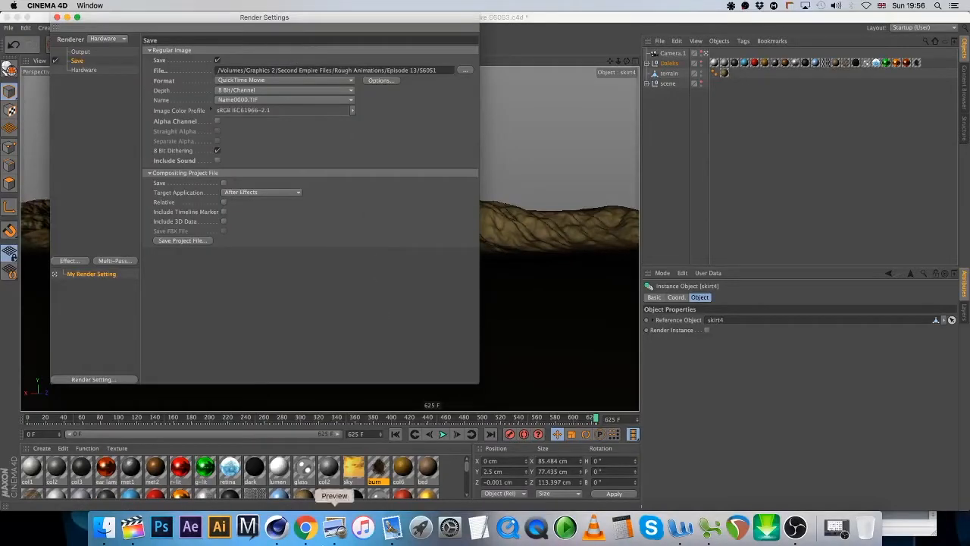
click(103, 527)
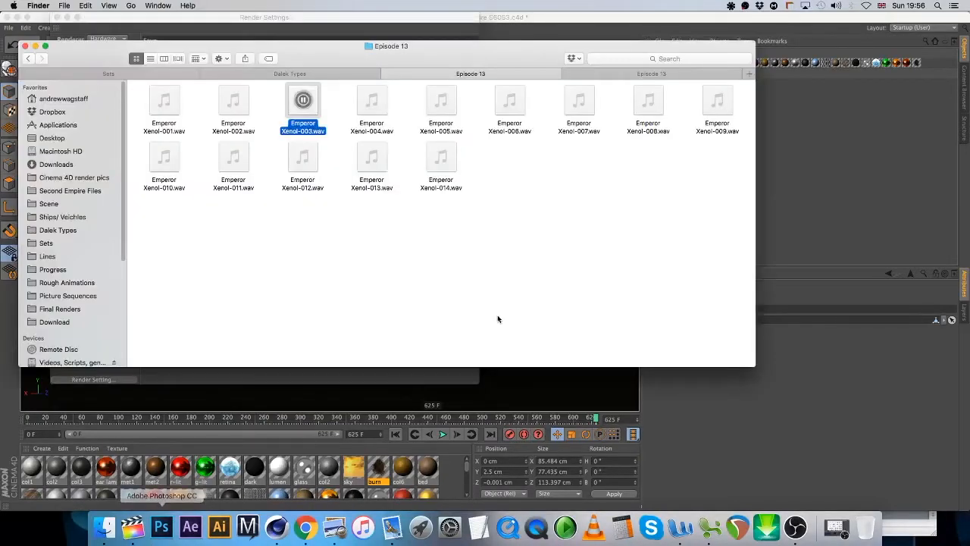
click(305, 110)
key(space)
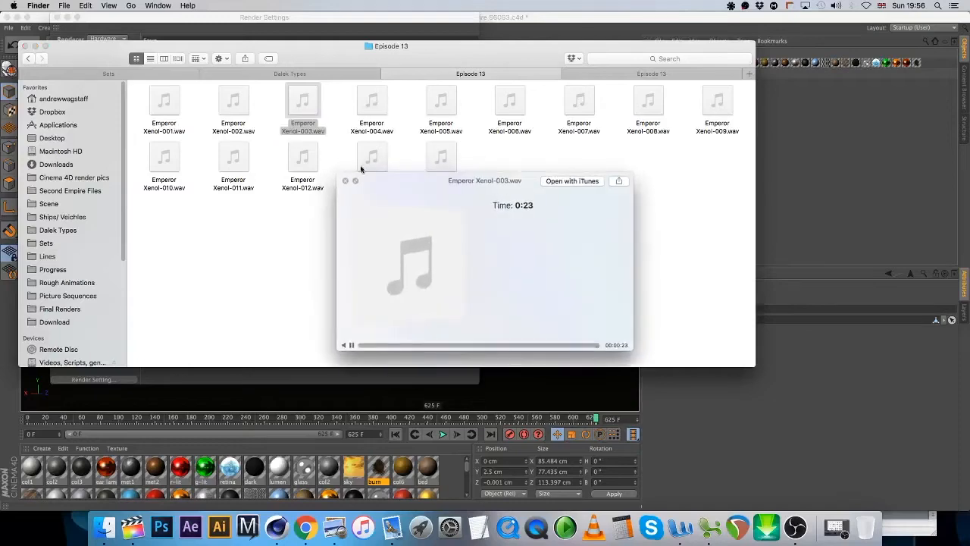
click(347, 180)
Set the render output file to S60S3 in the Rough Animations Episode 13 folder and save the project
click(791, 476)
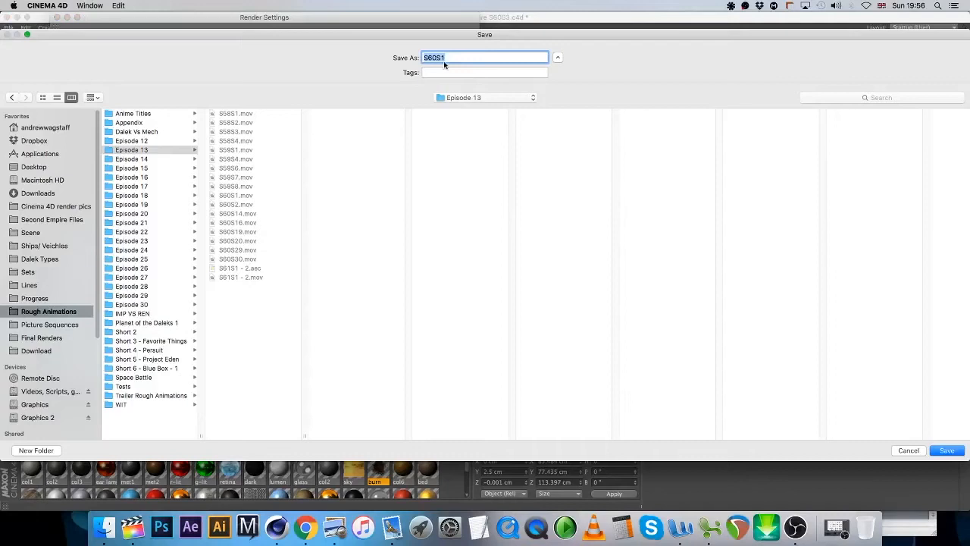
key(BackSpace)
text(3)
key(Return)
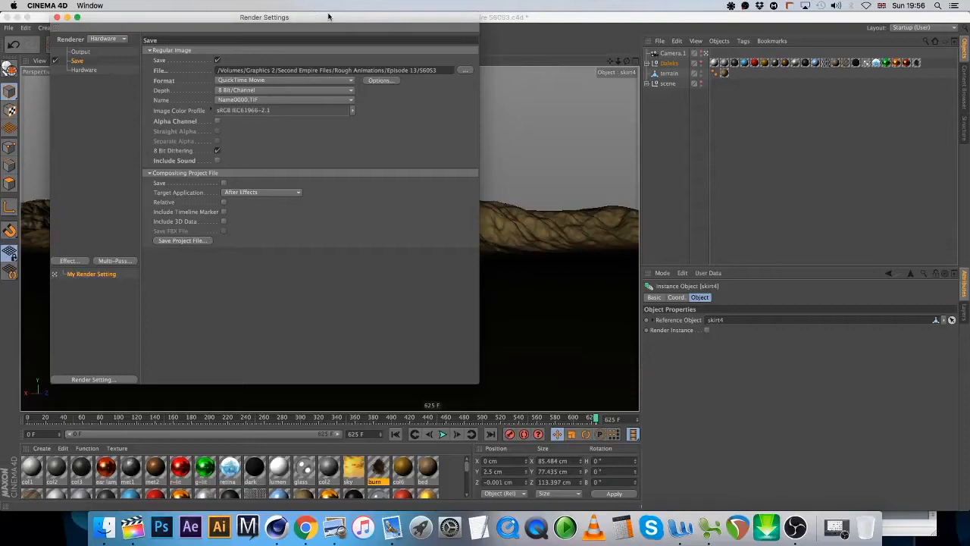
click(56, 17)
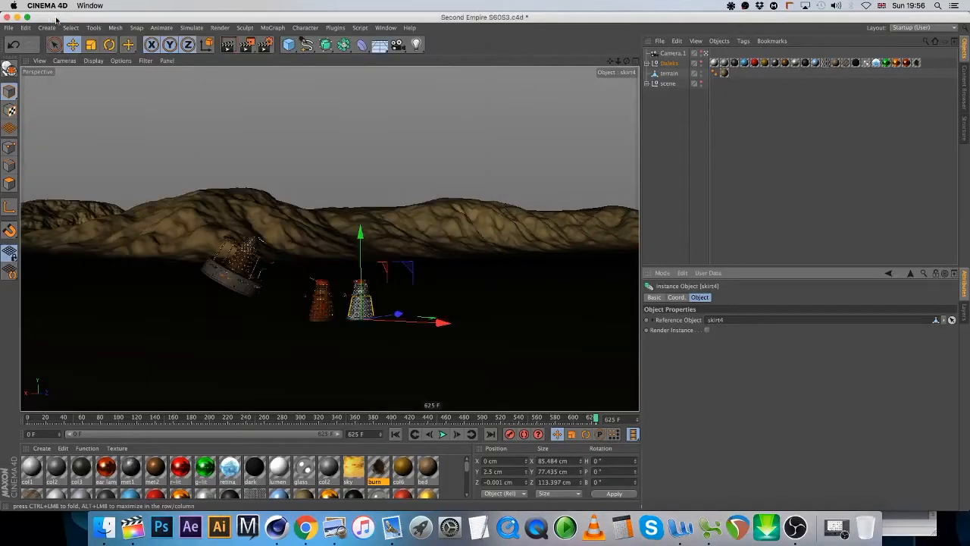
click(8, 27)
click(60, 113)
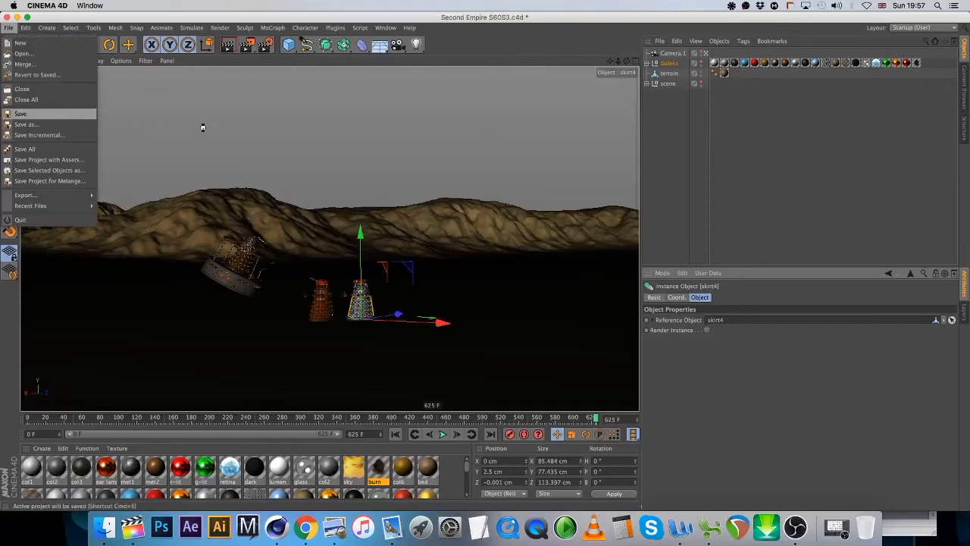
click(247, 44)
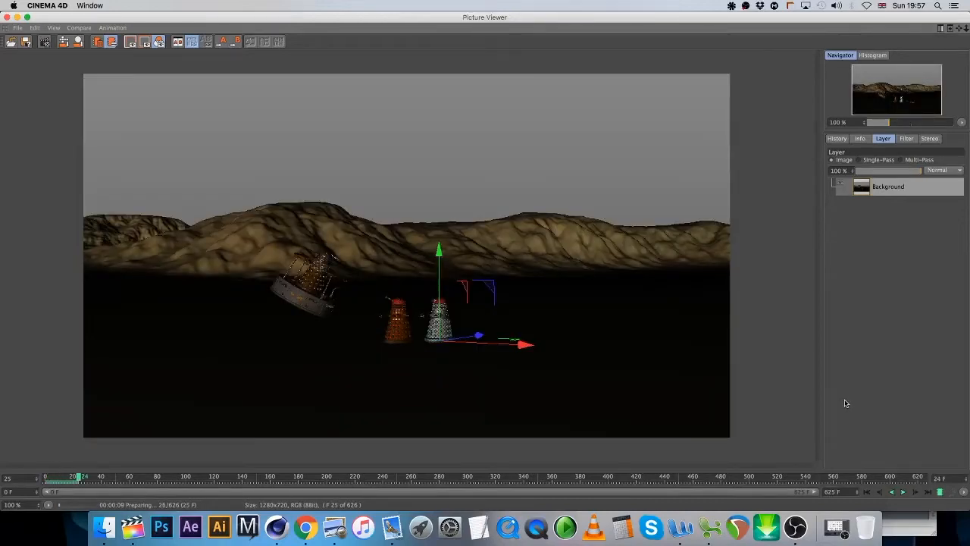
click(868, 492)
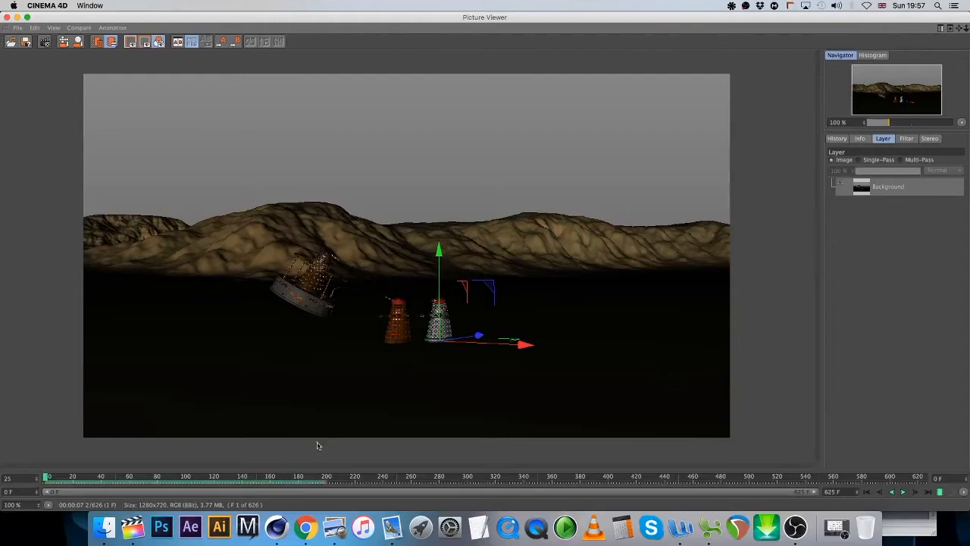
click(7, 16)
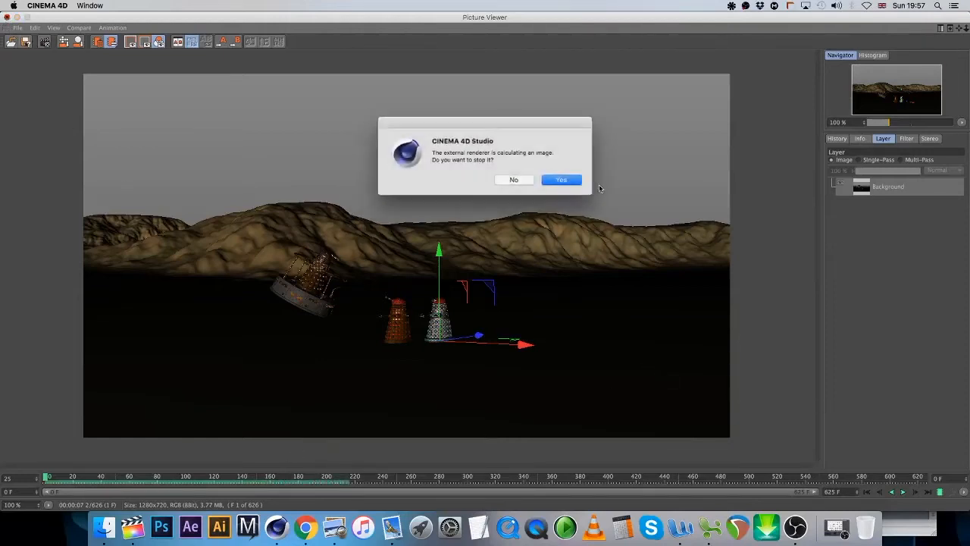
click(562, 180)
Render the full S60S3 animation to the Picture Viewer with no object selected, and close the viewer when it is done
click(247, 44)
click(564, 179)
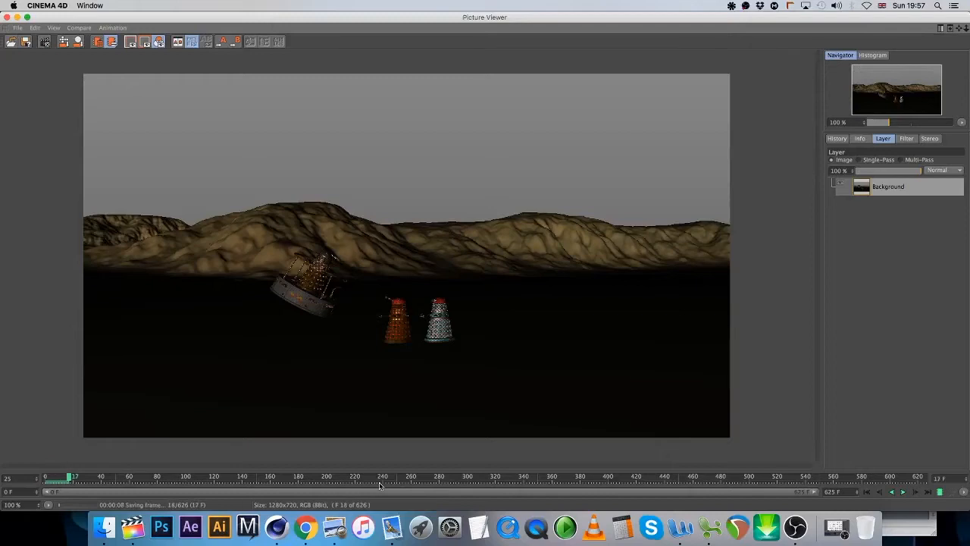
click(867, 492)
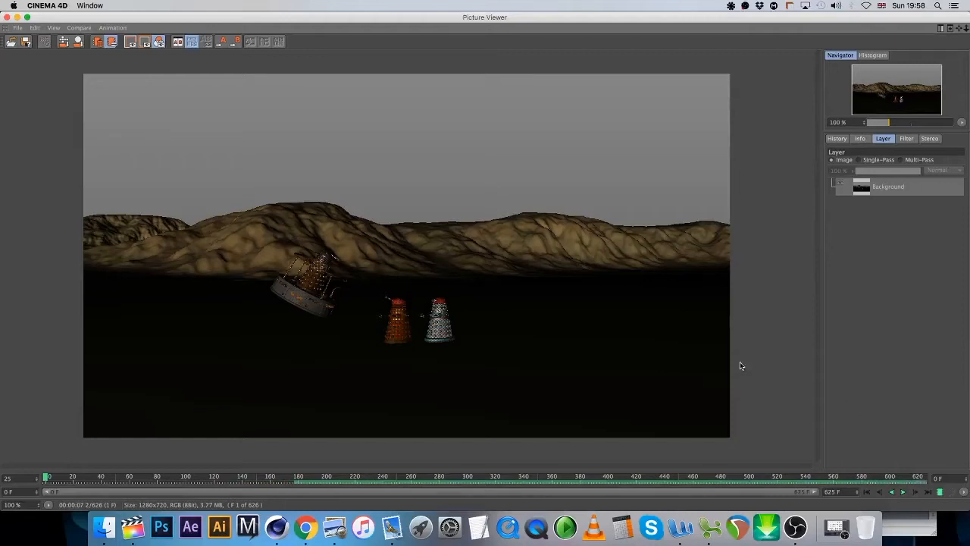
click(7, 16)
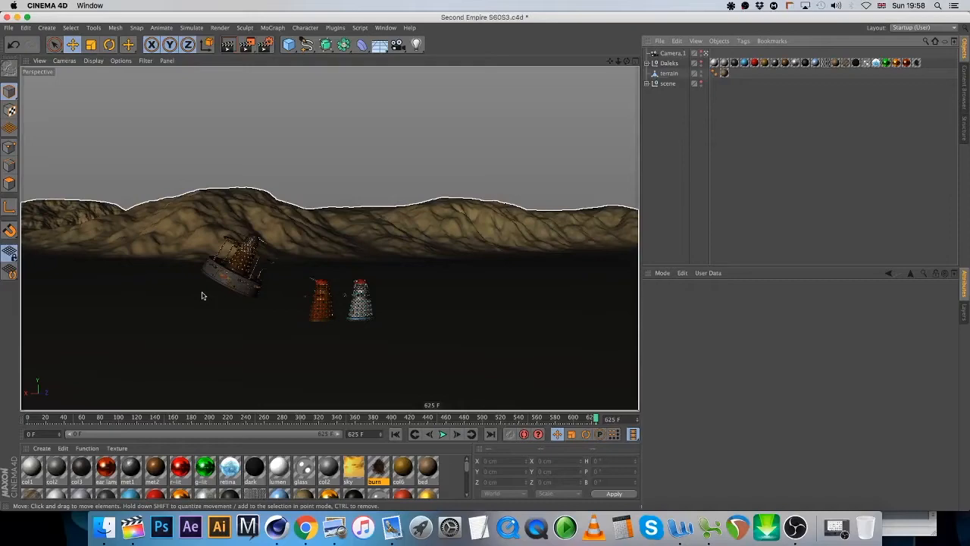
Switch to Final Cut Pro and insert S60S3.mov from Finder's Episode 13 folder between the S60S2 and S60S14 clips
click(131, 528)
click(104, 528)
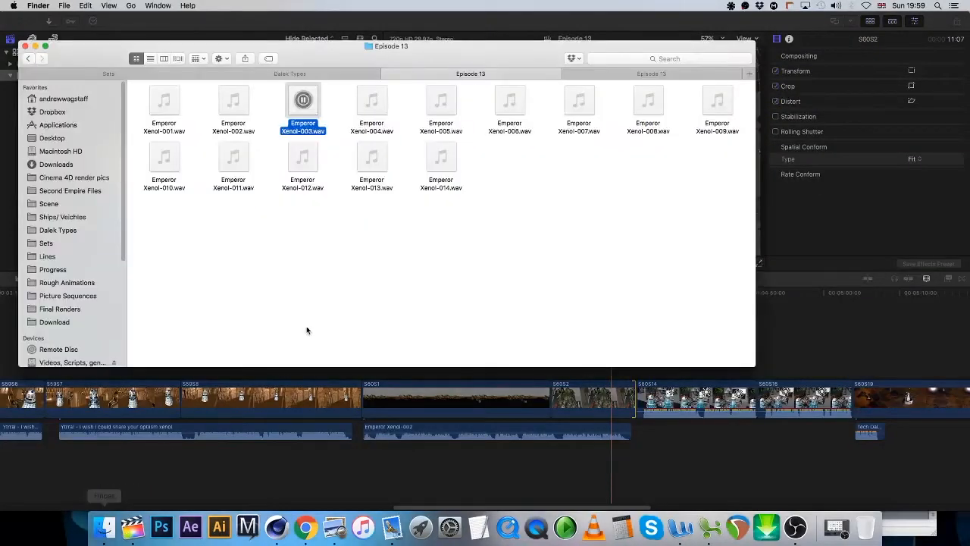
click(611, 75)
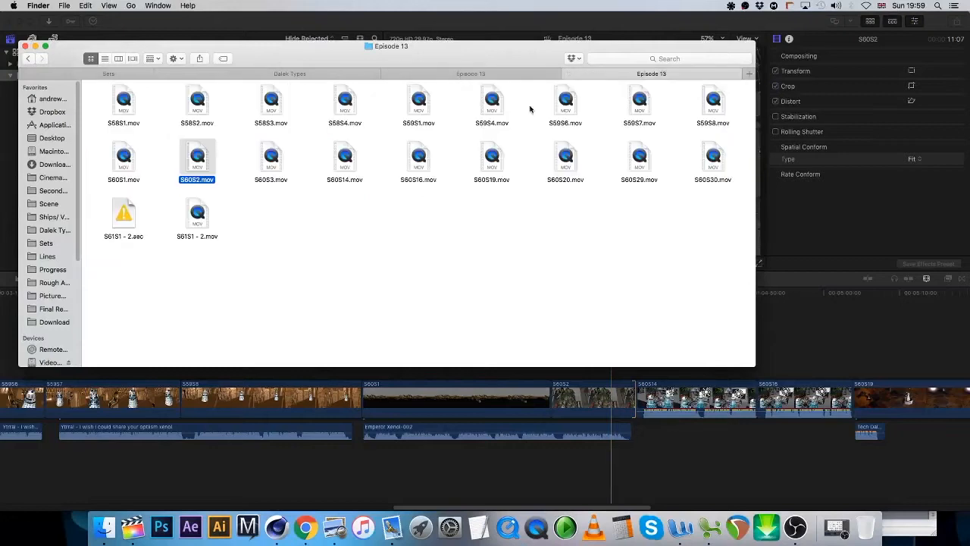
drag(272, 156, 650, 405)
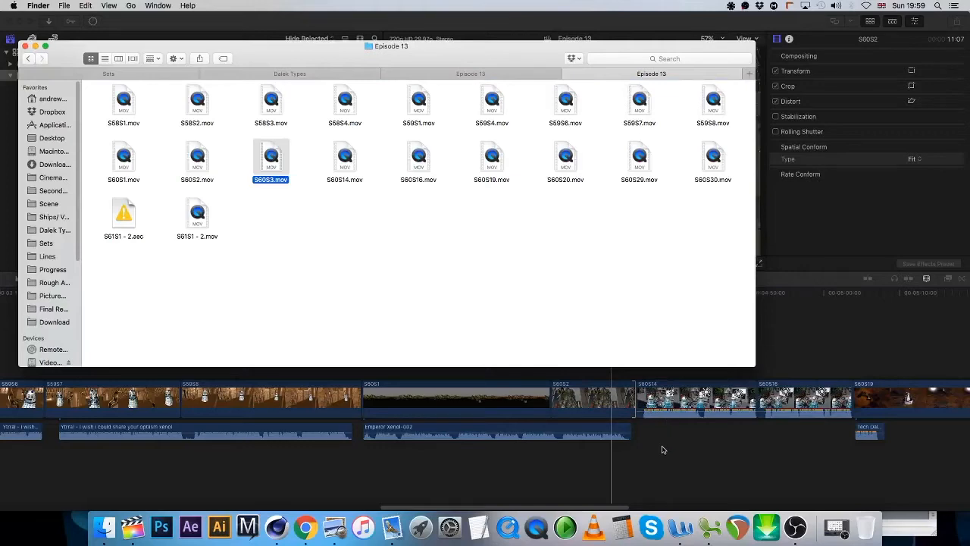
drag(272, 155, 632, 389)
click(633, 389)
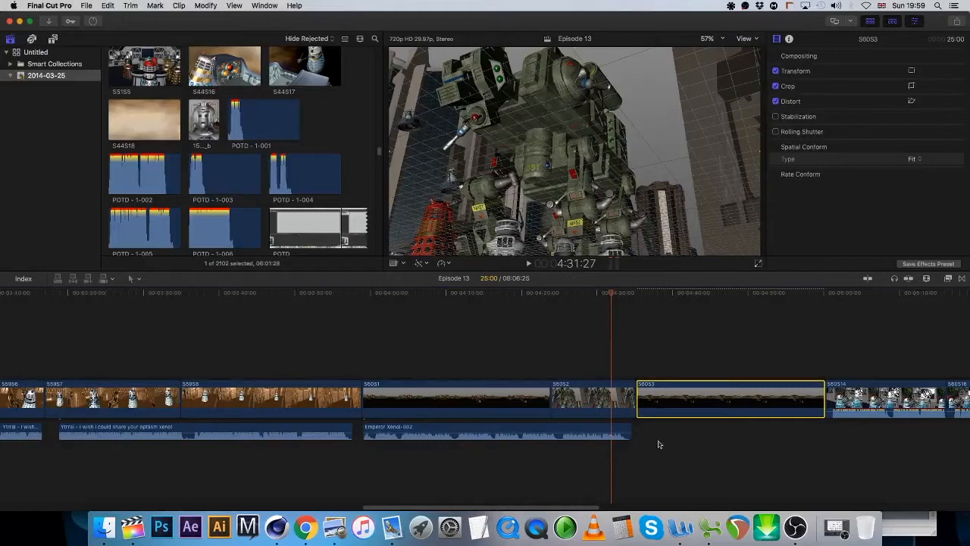
Add Emperor Xenol-003.wav from Finder's Episode 13 audio folder beneath the S60S3 clip
click(100, 529)
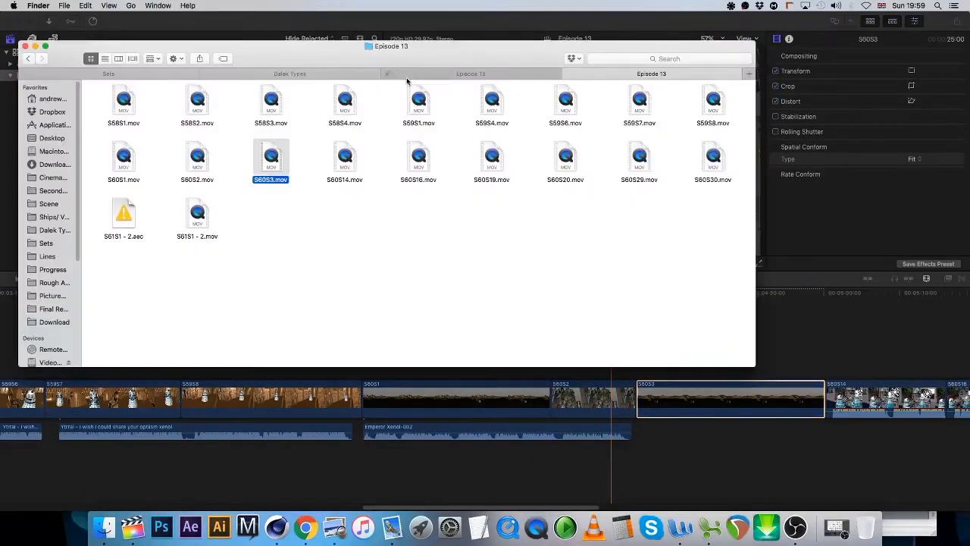
click(472, 75)
click(378, 112)
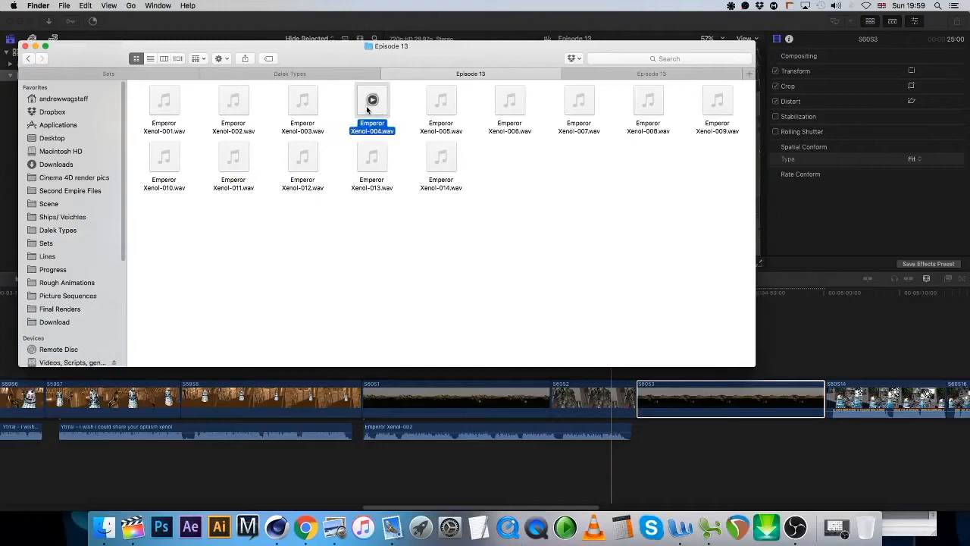
drag(318, 113, 646, 432)
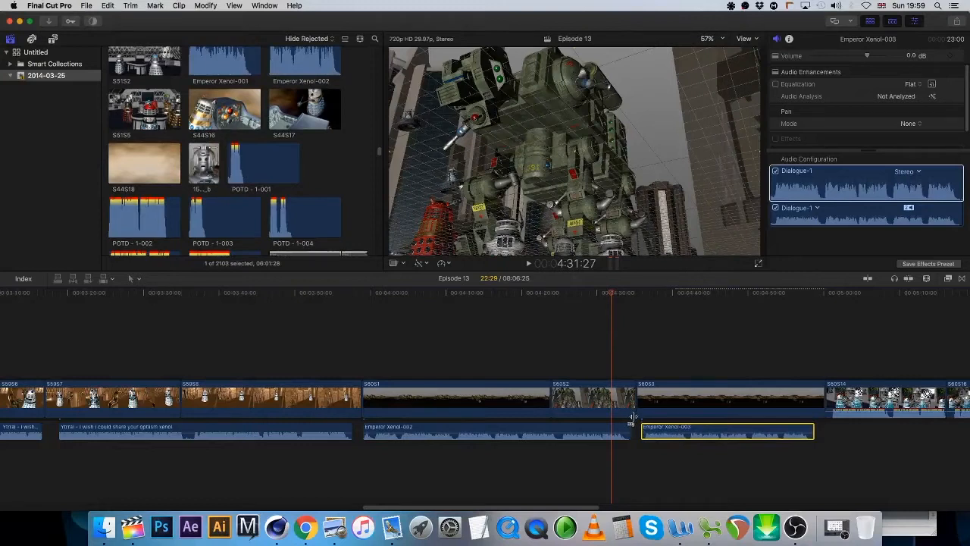
Trim the end and the start of the S60S3 clip to match the Emperor Xenol-003 audio, leaving it 23:07 long
click(813, 366)
drag(820, 388, 813, 388)
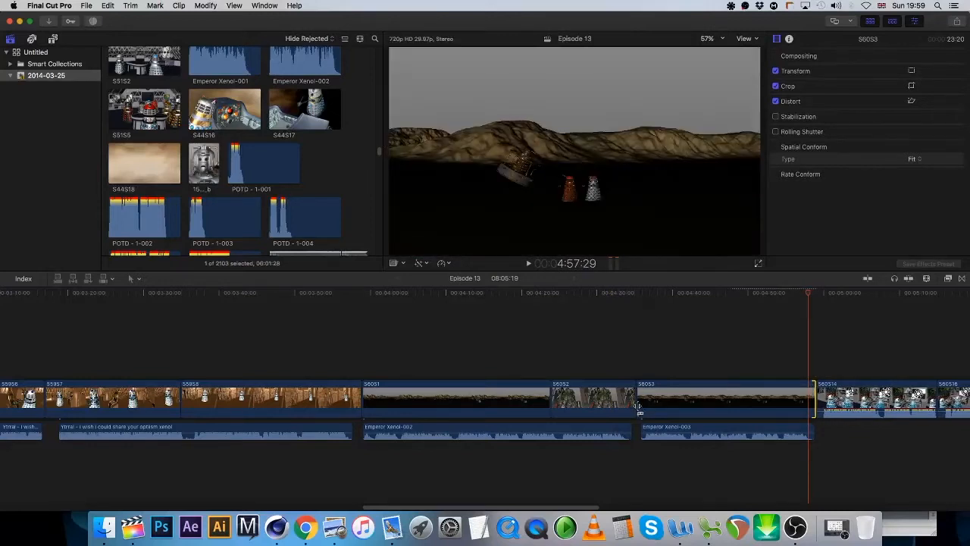
drag(637, 400, 642, 402)
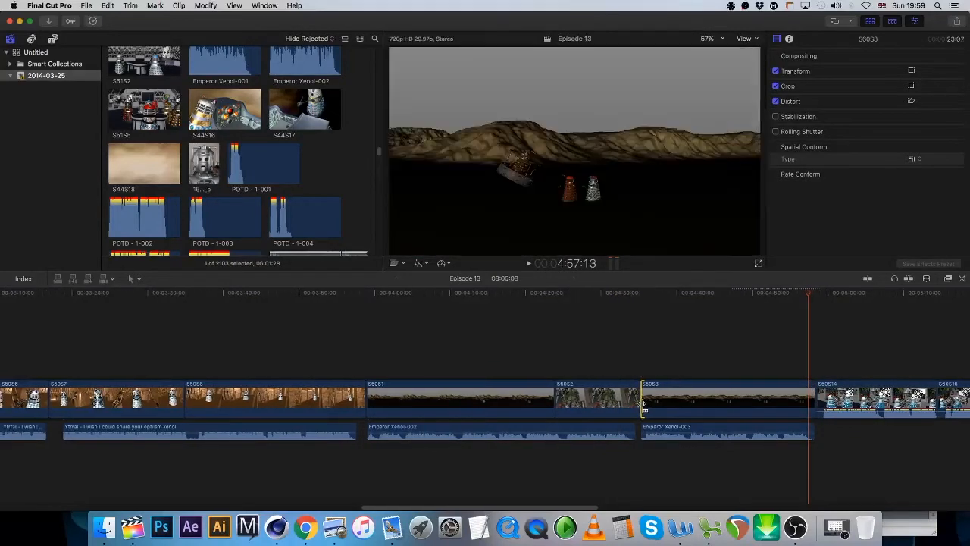
drag(427, 508, 518, 508)
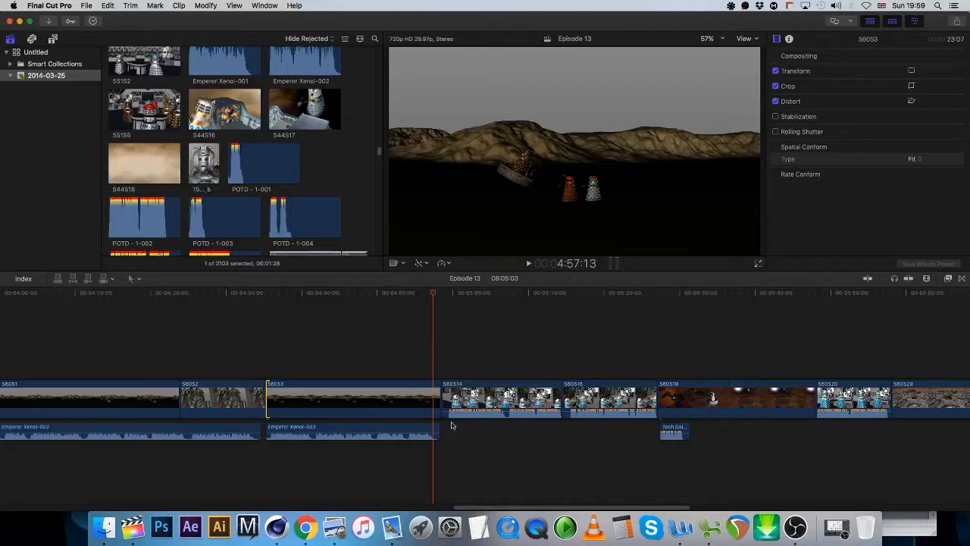
Switch to Cinema 4D and close the Second Empire S60S3.c4d project, answering the save prompt
click(277, 527)
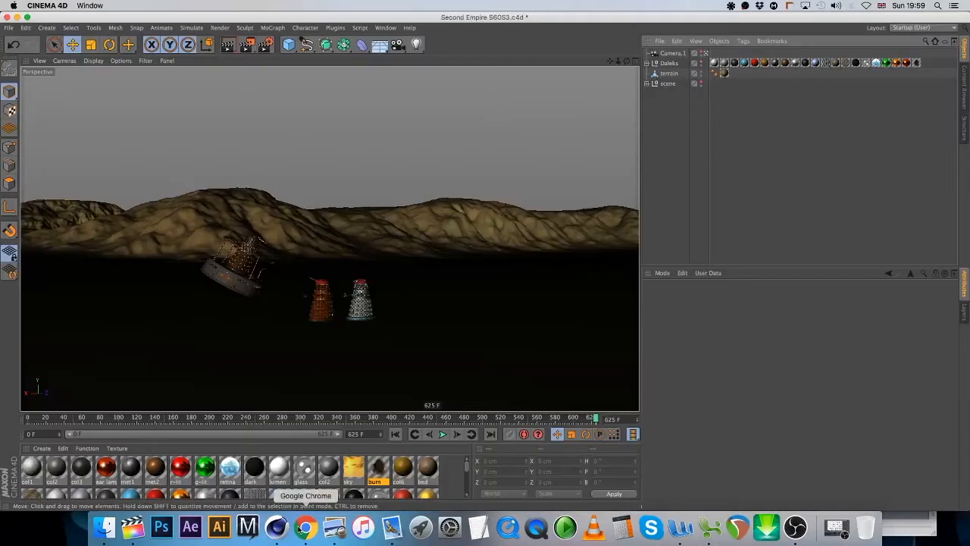
click(8, 27)
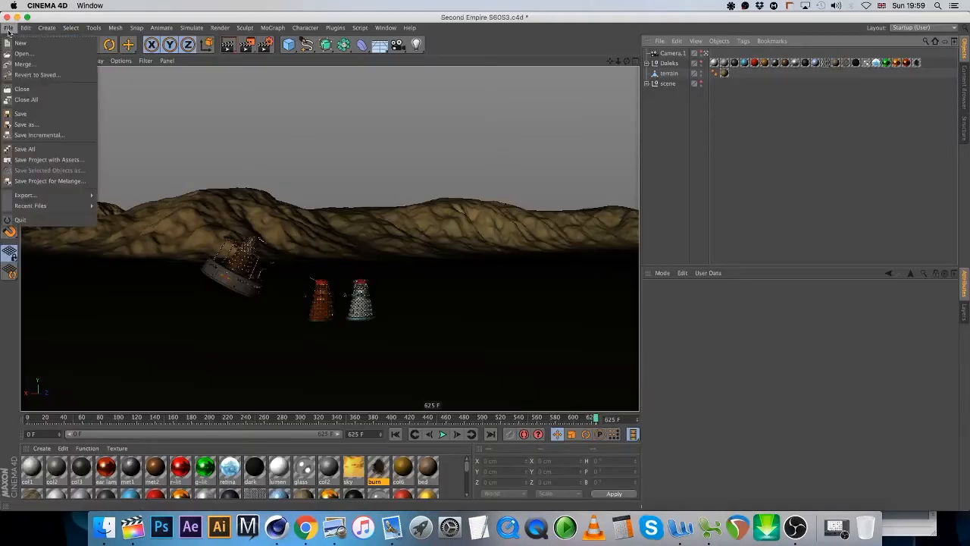
click(46, 92)
click(561, 181)
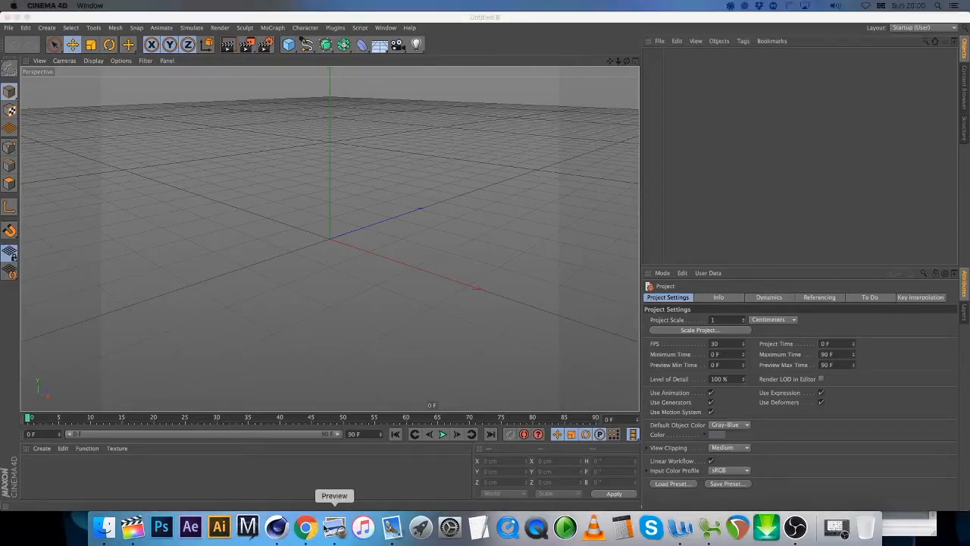
Listen to Emperor Xenol-003.wav and Emperor Xenol-004.wav in Finder's Episode 13 audio folder, closing each preview
click(104, 527)
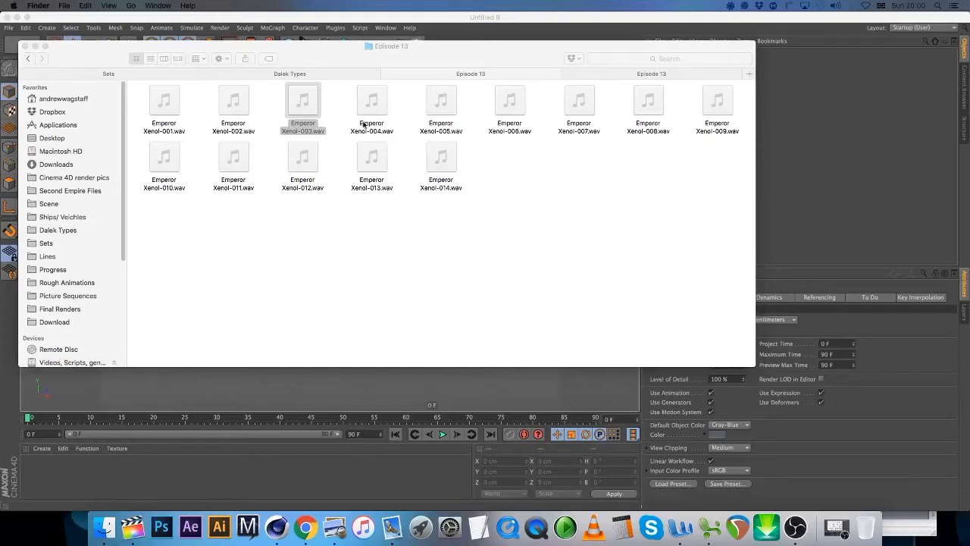
click(372, 100)
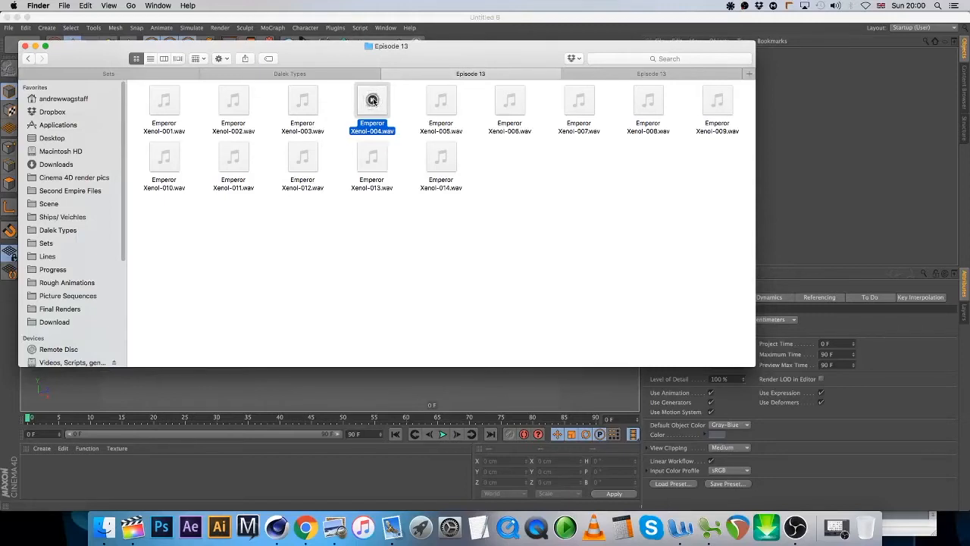
click(310, 113)
key(s)
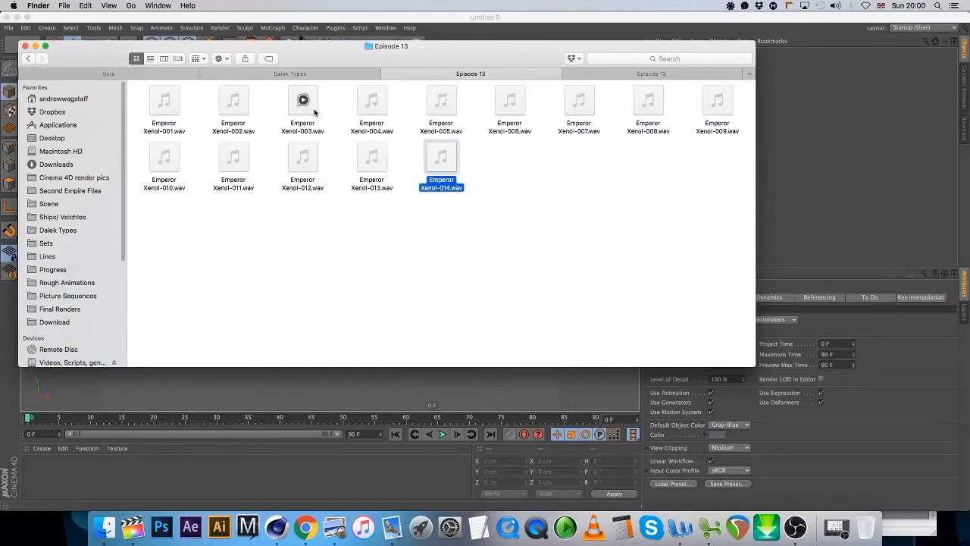
click(314, 112)
key(space)
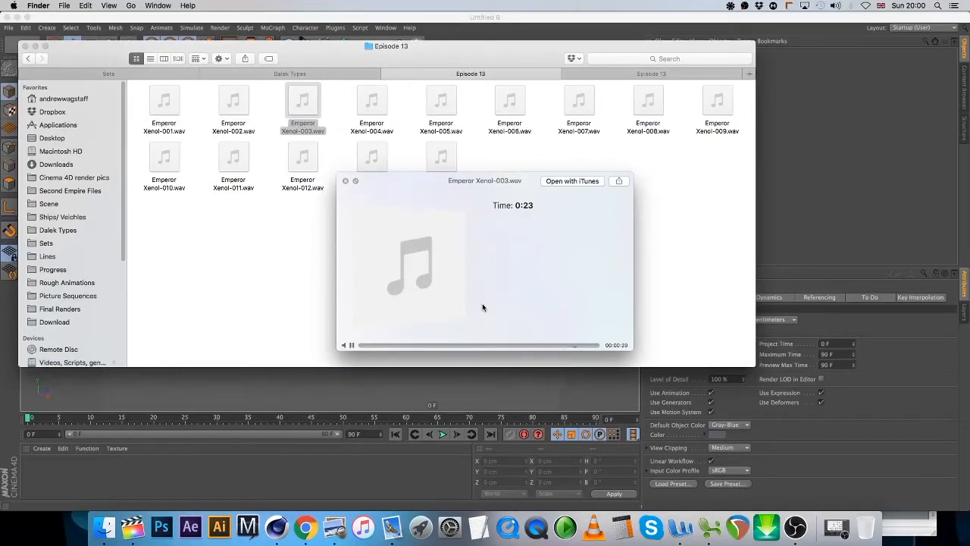
click(345, 182)
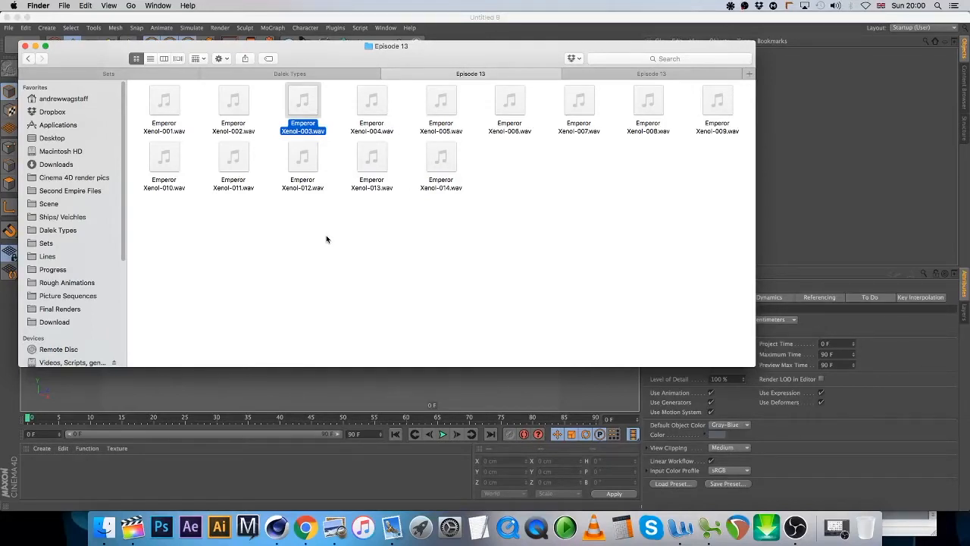
click(380, 112)
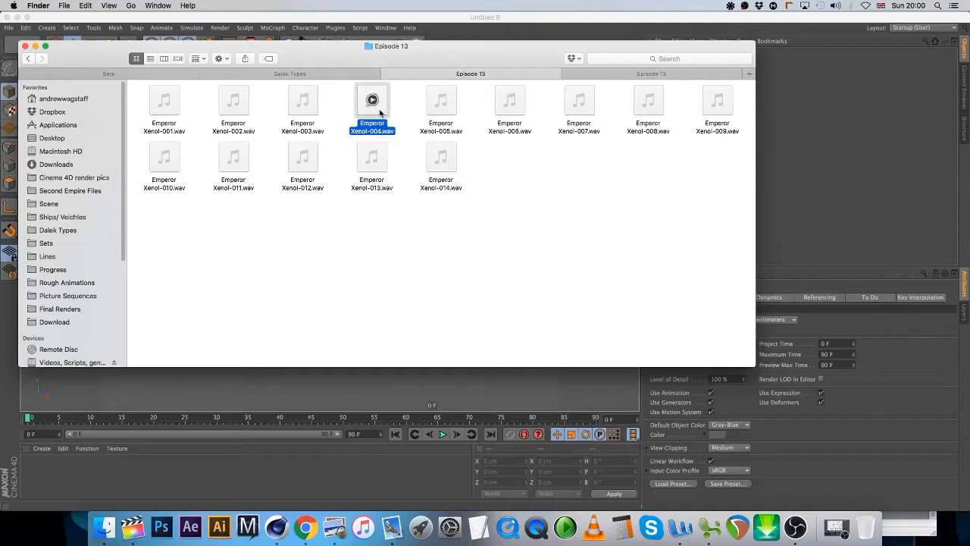
key(space)
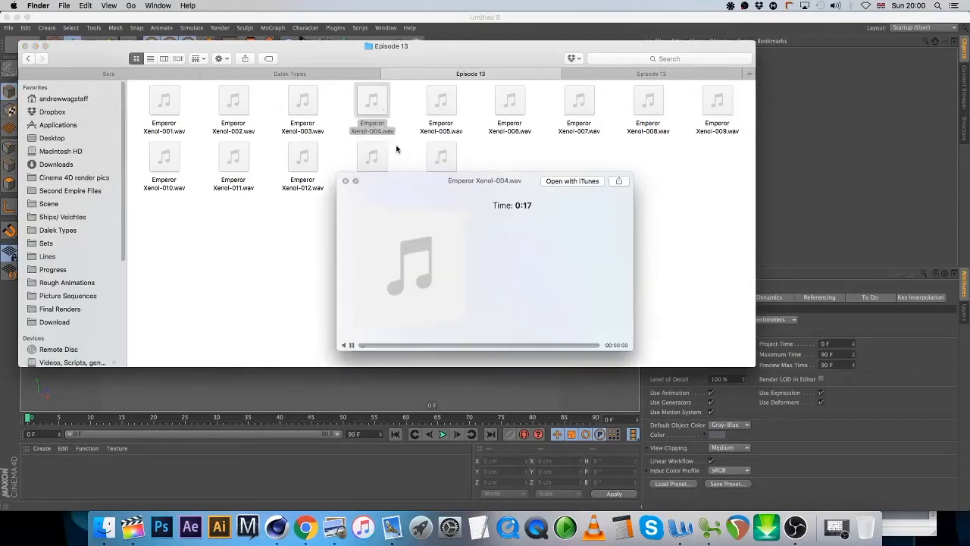
click(346, 181)
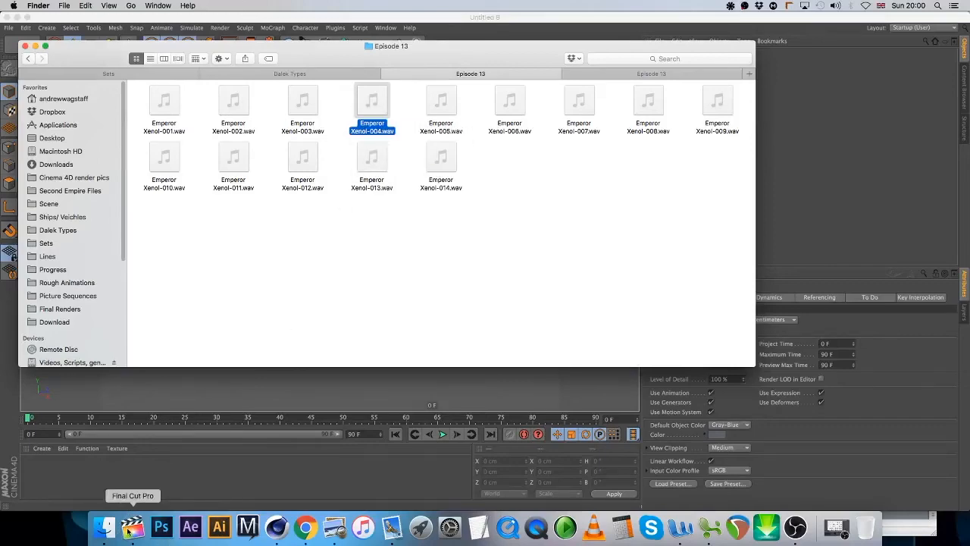
Return to Cinema 4D and browse the Presets folders in the Content Browser
click(130, 529)
click(278, 528)
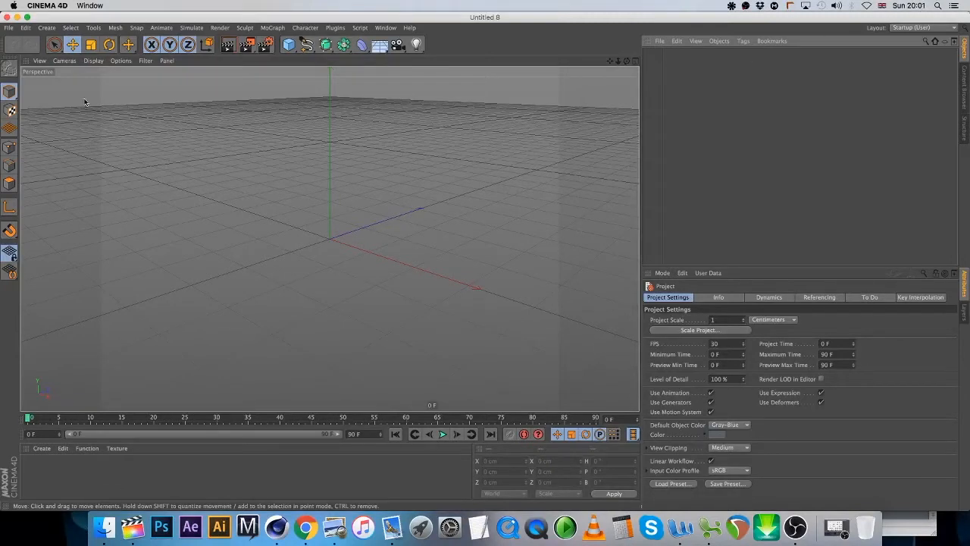
click(964, 92)
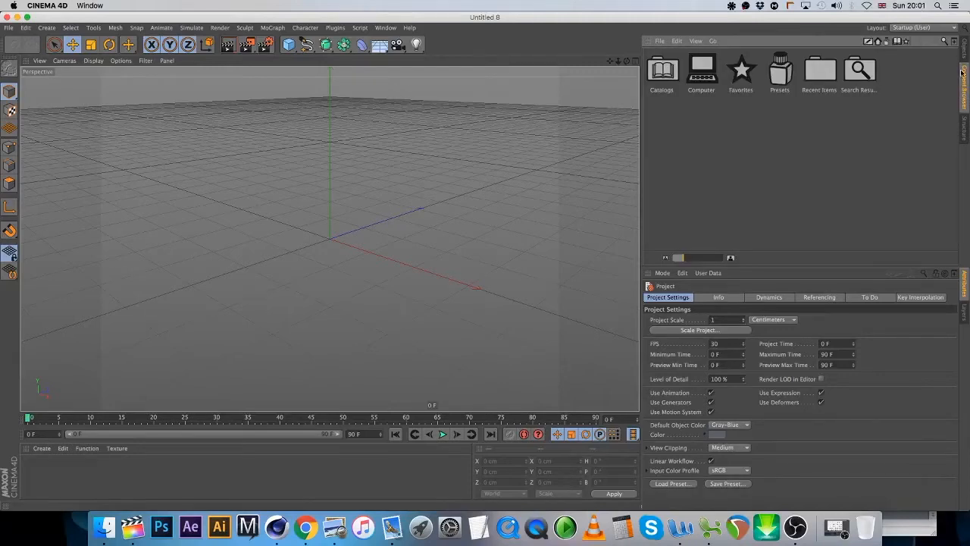
double_click(783, 72)
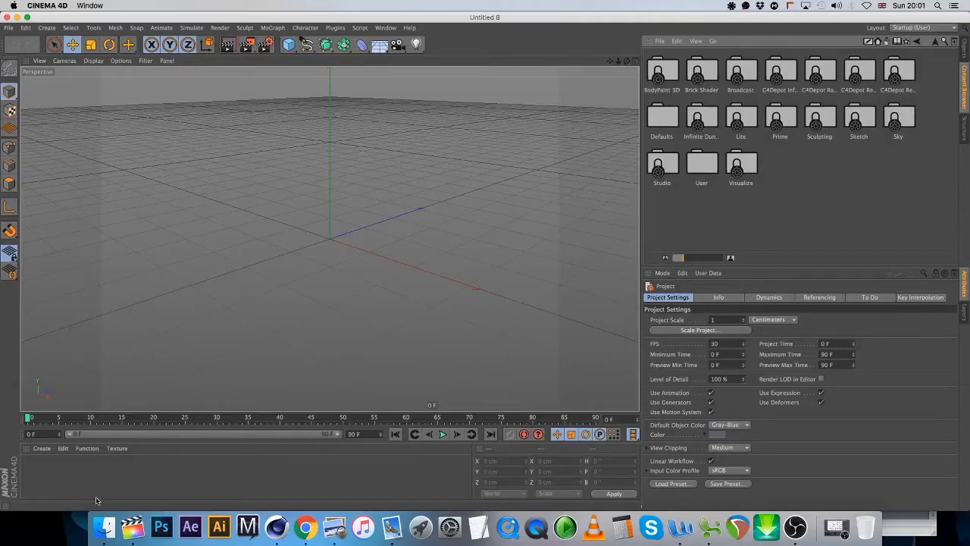
Open planet generator.c4d from Finder in Cinema 4D and bring up its object hierarchy
click(104, 527)
drag(131, 82, 0, 82)
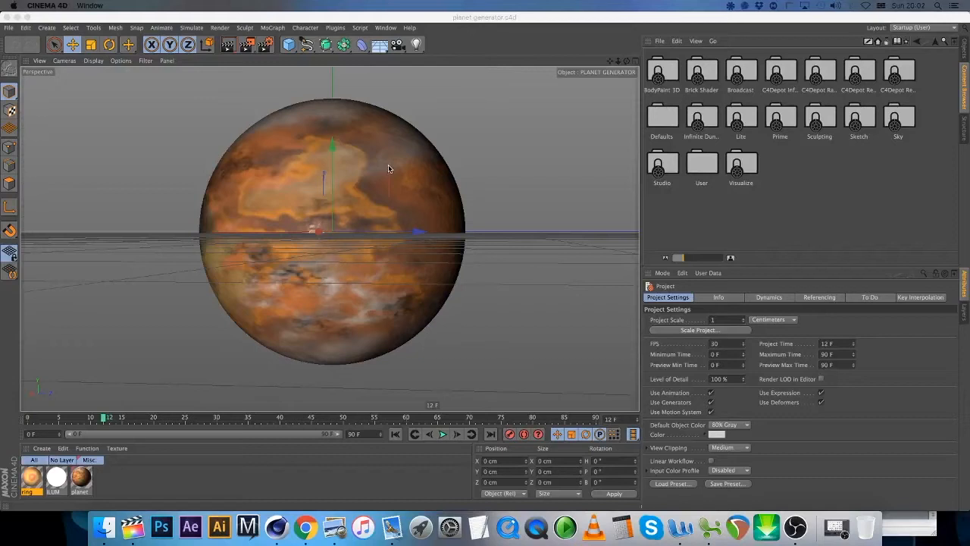
click(963, 55)
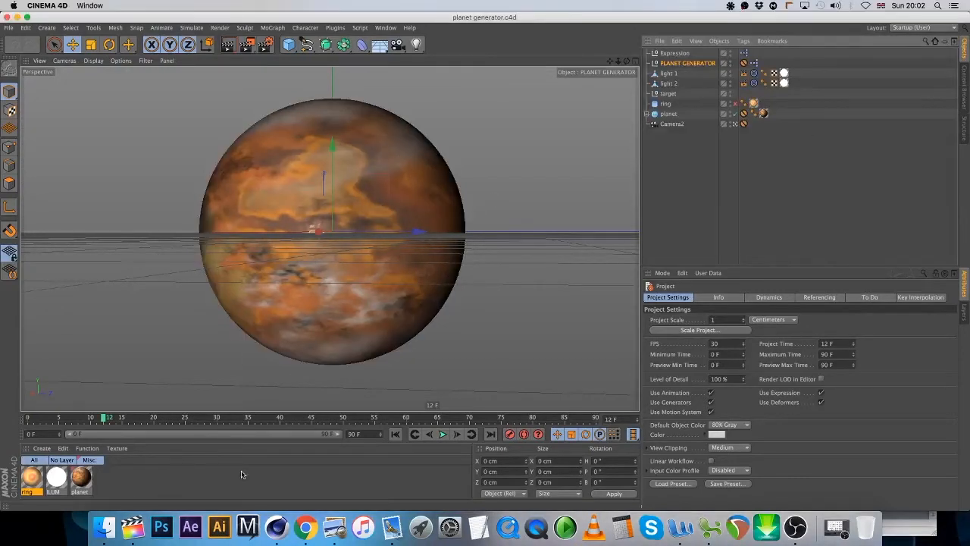
Examine the layer shader used as the texture in the planet material's Color channel
click(85, 493)
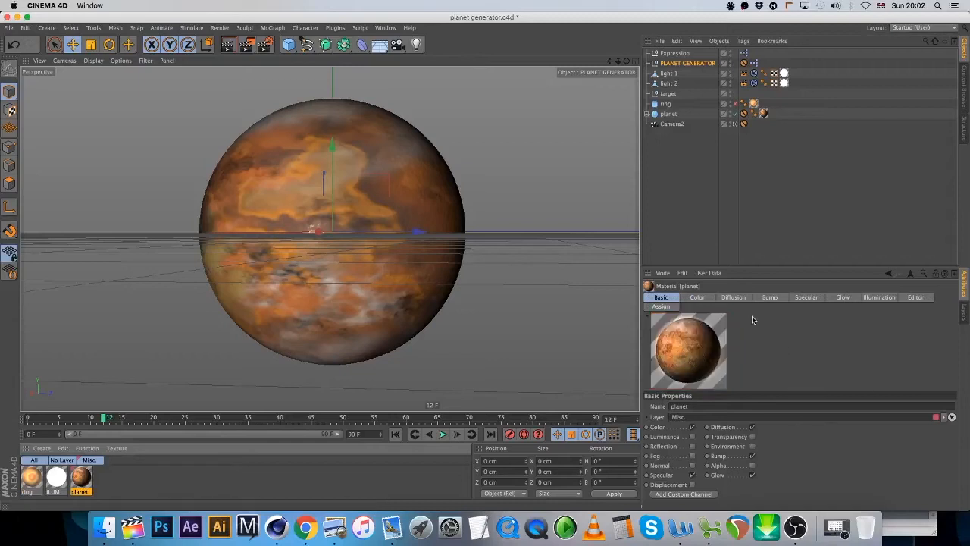
click(699, 298)
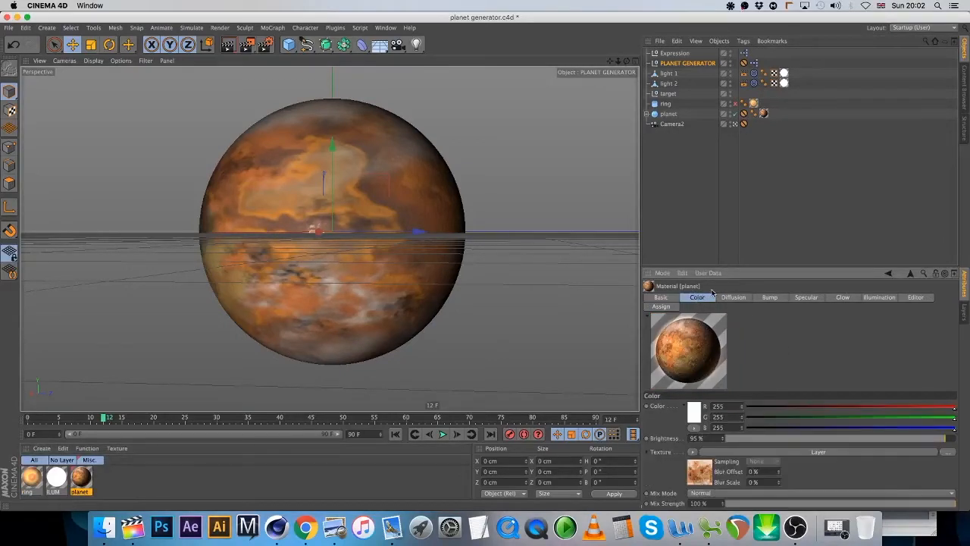
click(704, 476)
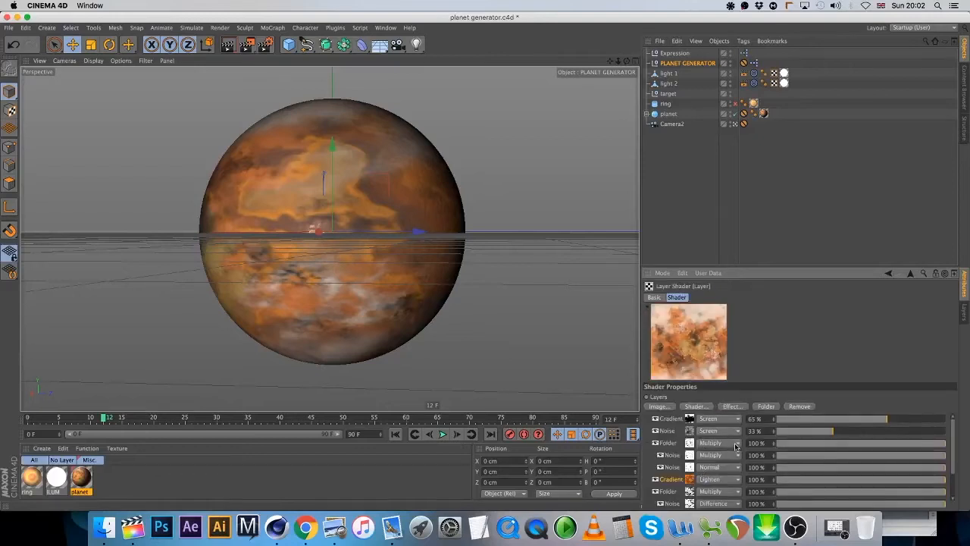
click(696, 407)
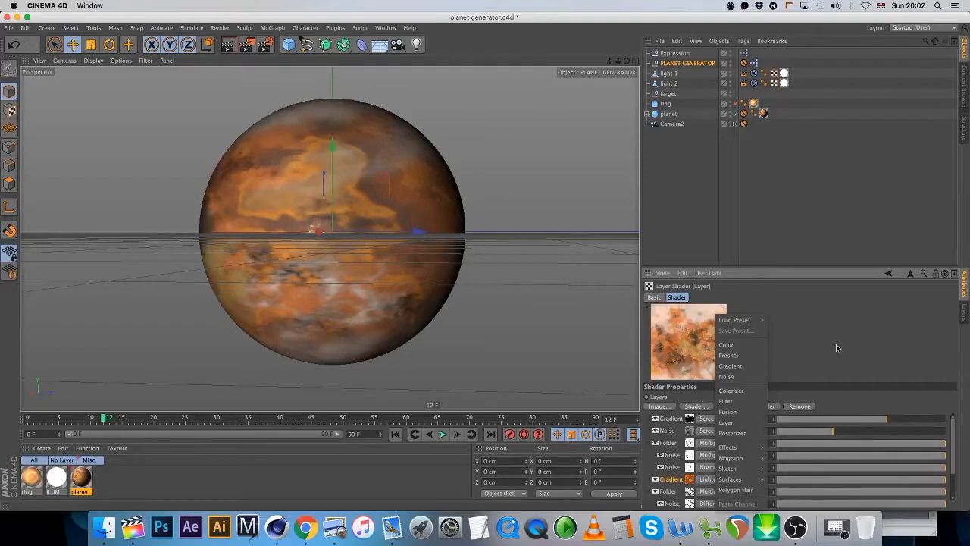
click(805, 354)
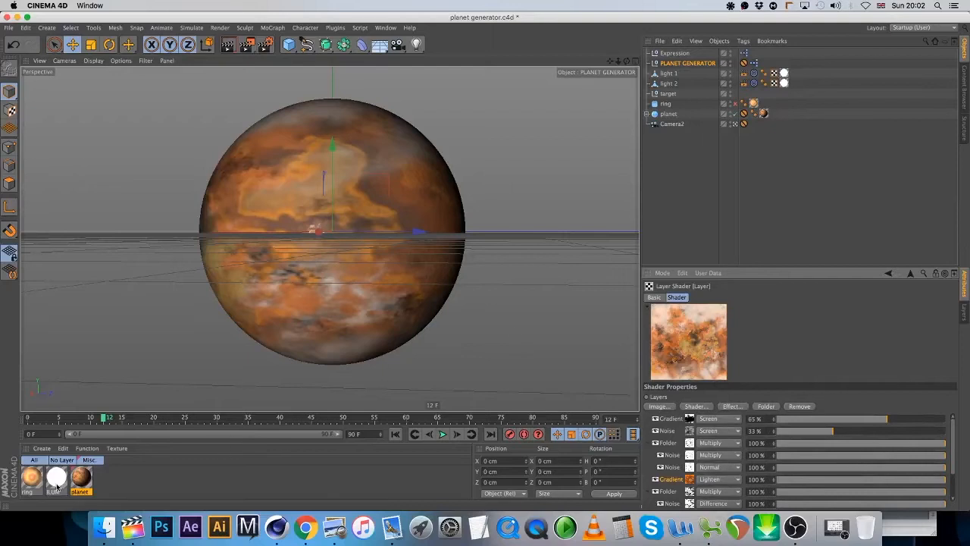
Examine the planet material's Color shader layers and the base color layer's blend modes in the Material Editor, then close it
click(81, 477)
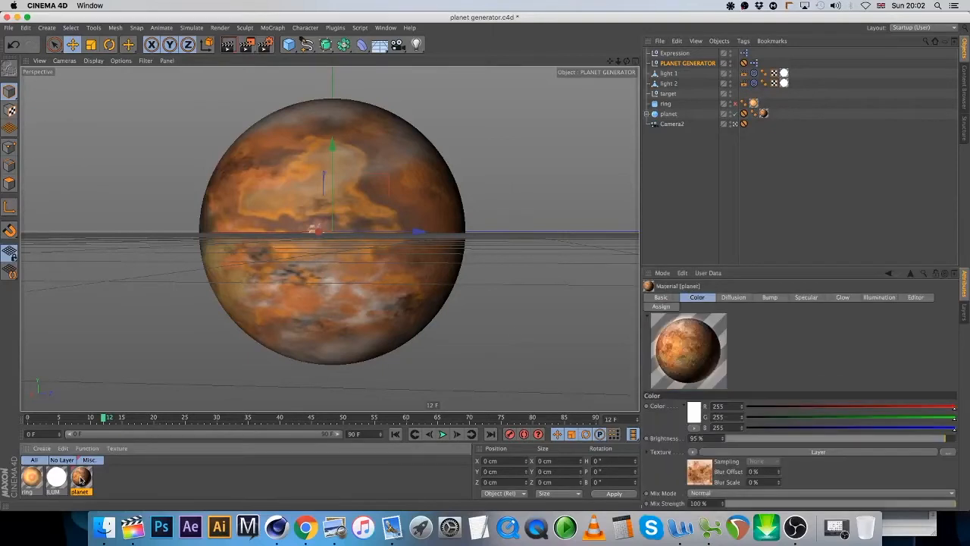
double_click(81, 477)
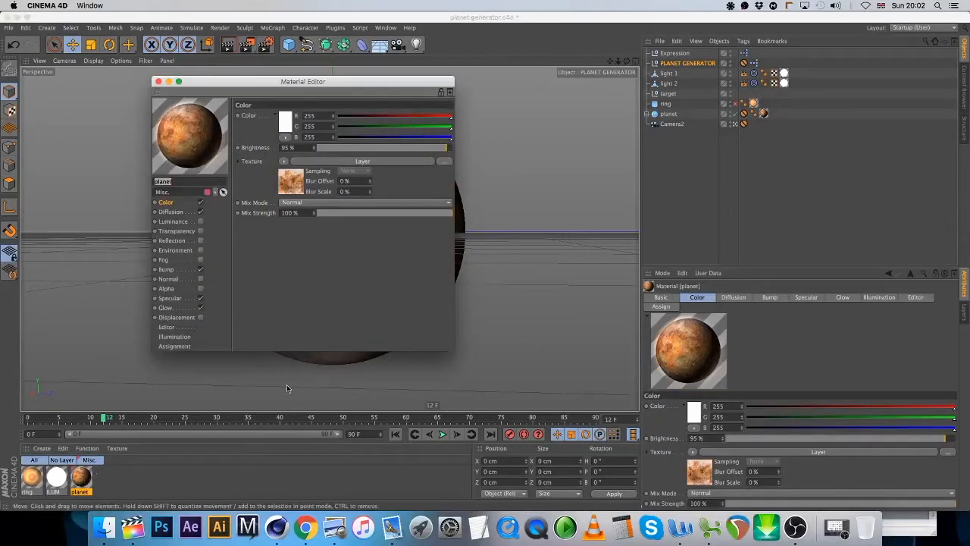
click(288, 184)
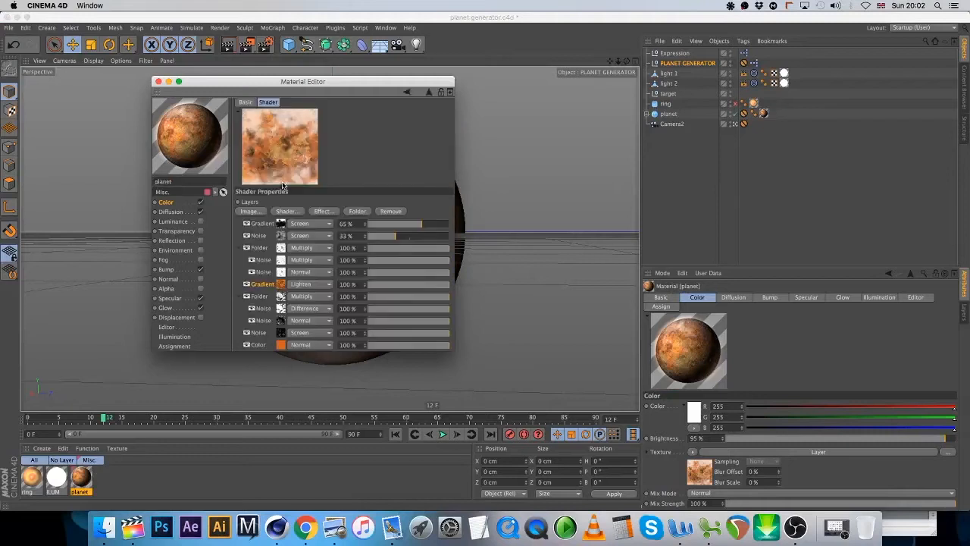
click(319, 346)
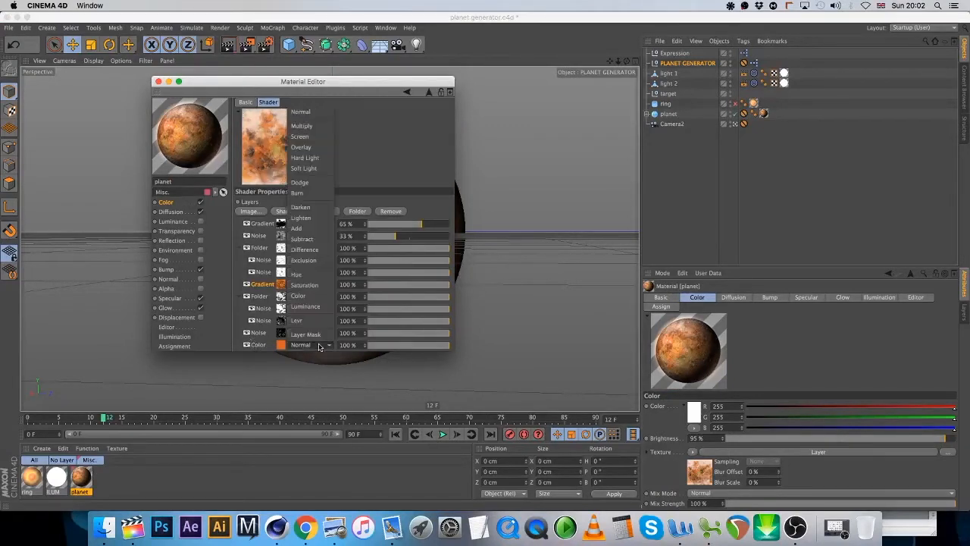
click(318, 345)
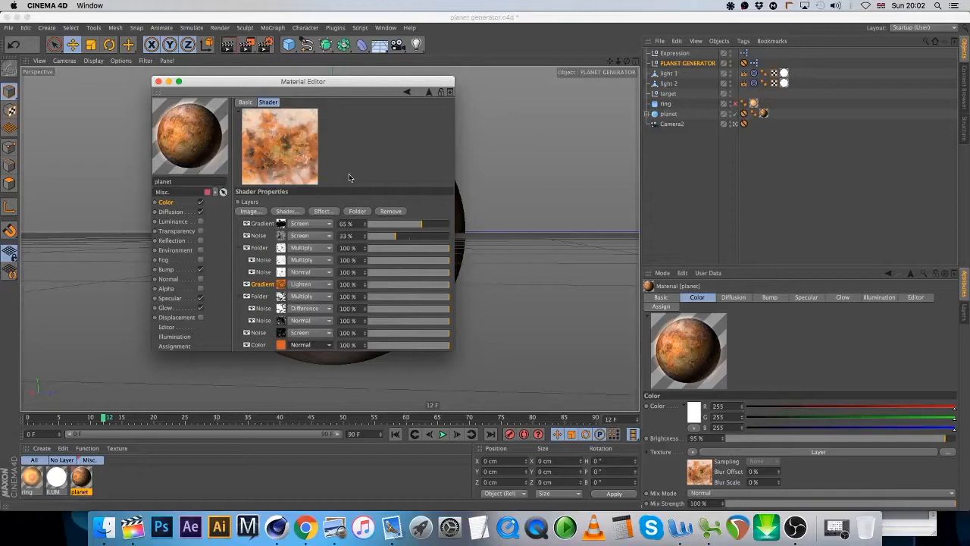
click(157, 81)
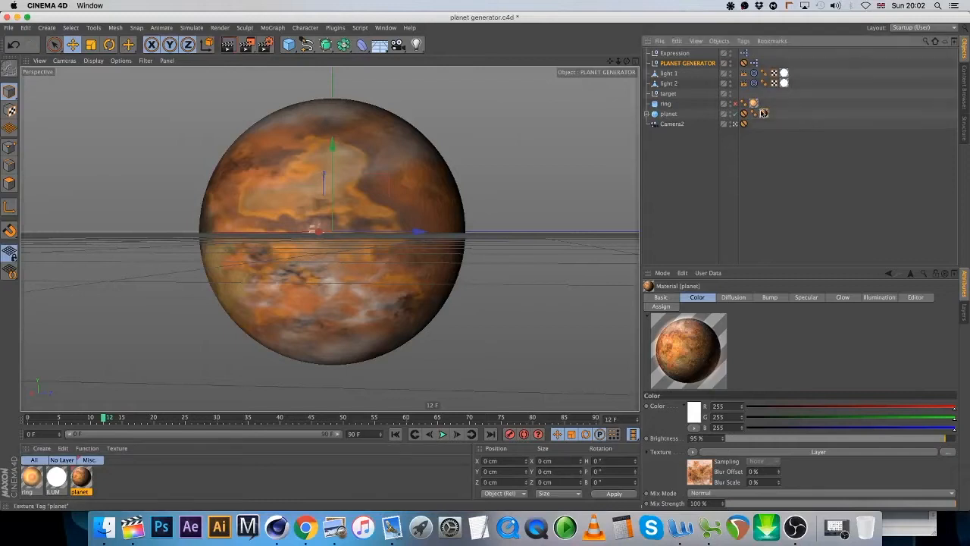
Check the planet material's Diffusion channel, then slightly raise the top Gradient layer's strength in its Color layer shader
click(764, 301)
click(728, 299)
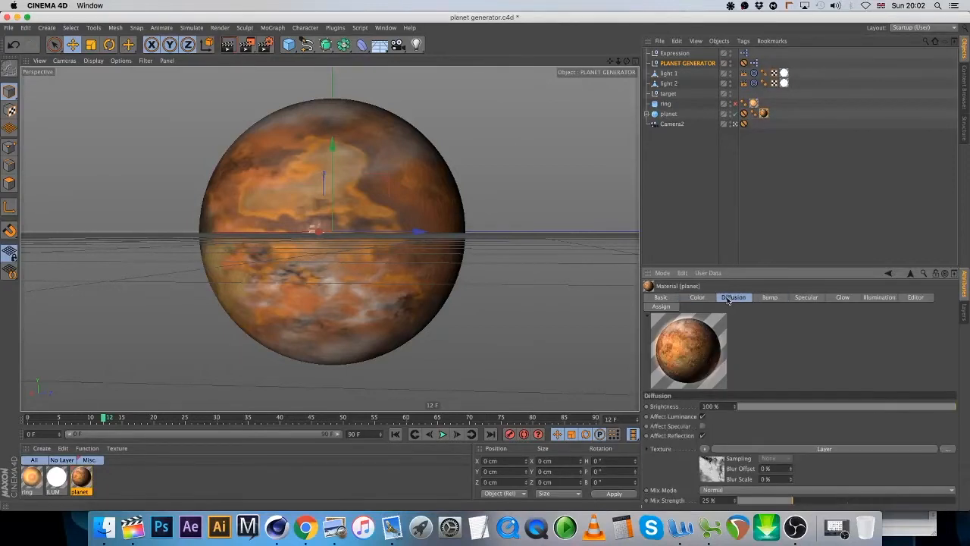
click(703, 299)
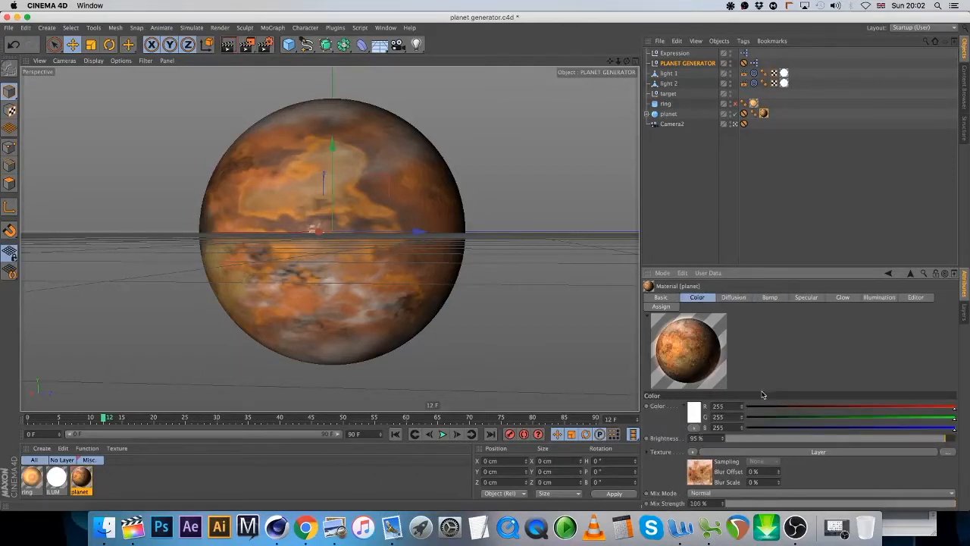
click(700, 470)
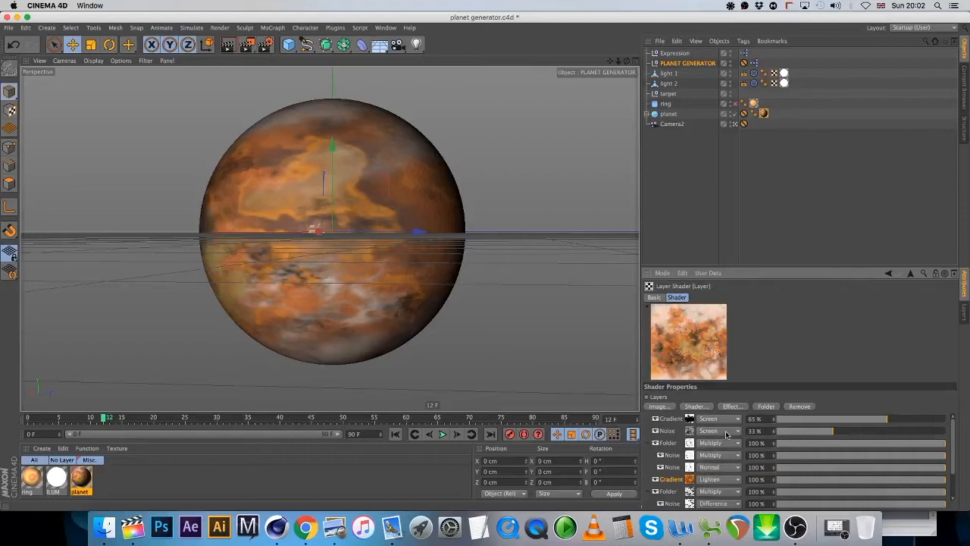
mouse_move(887, 419)
mouse_down()
mouse_move(819, 419)
mouse_move(896, 420)
mouse_up()
Examine the layer shader used as the texture in the planet material's Bump channel
click(79, 479)
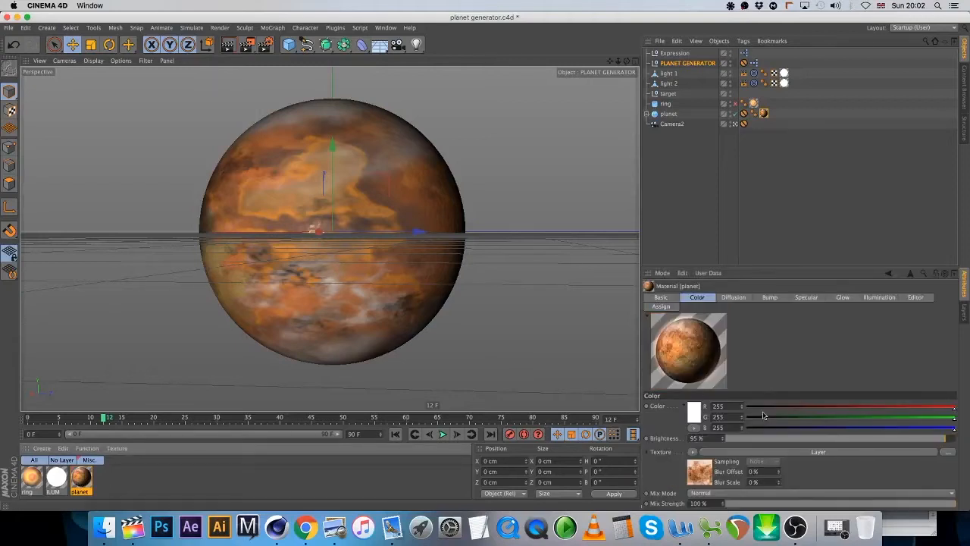
click(770, 298)
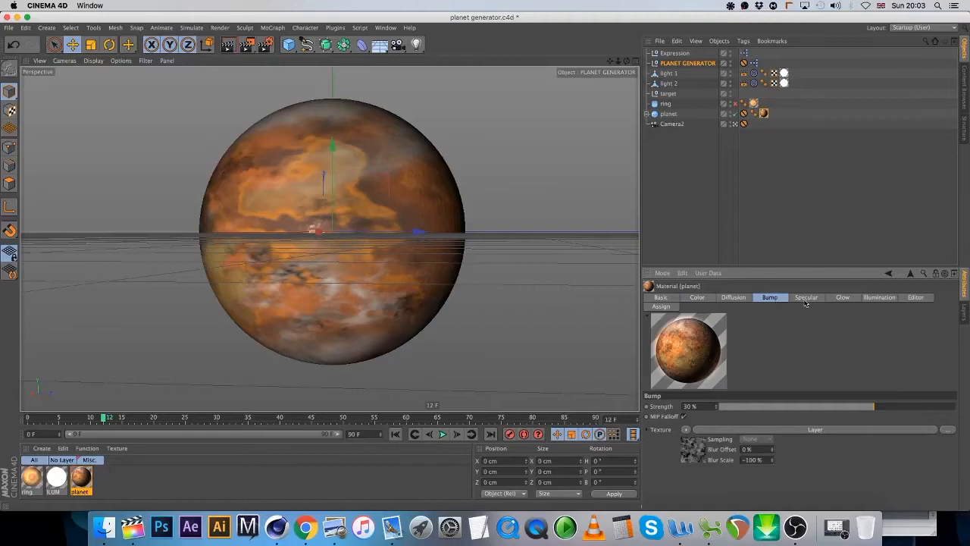
click(693, 458)
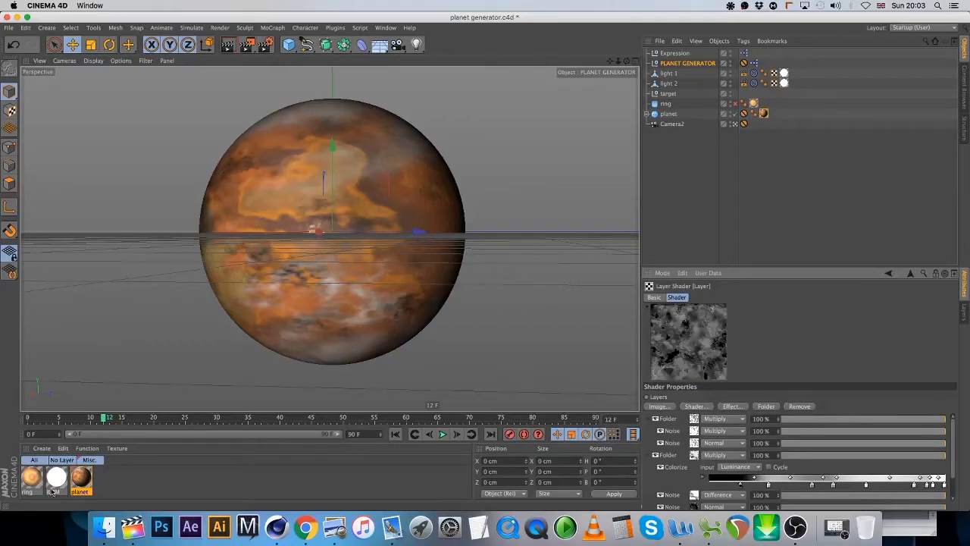
Inspect the ring material's Color settings and expand the planet object's children in the hierarchy
click(31, 478)
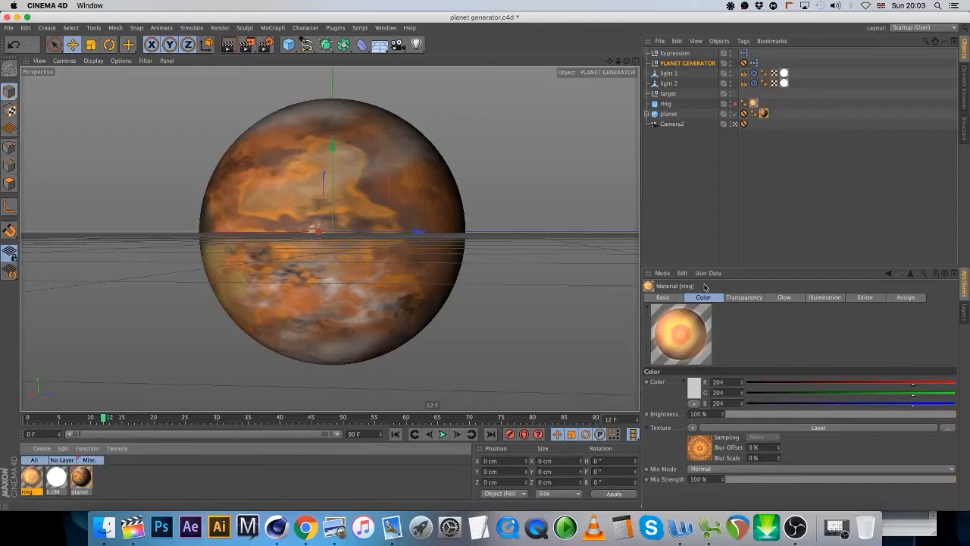
click(646, 114)
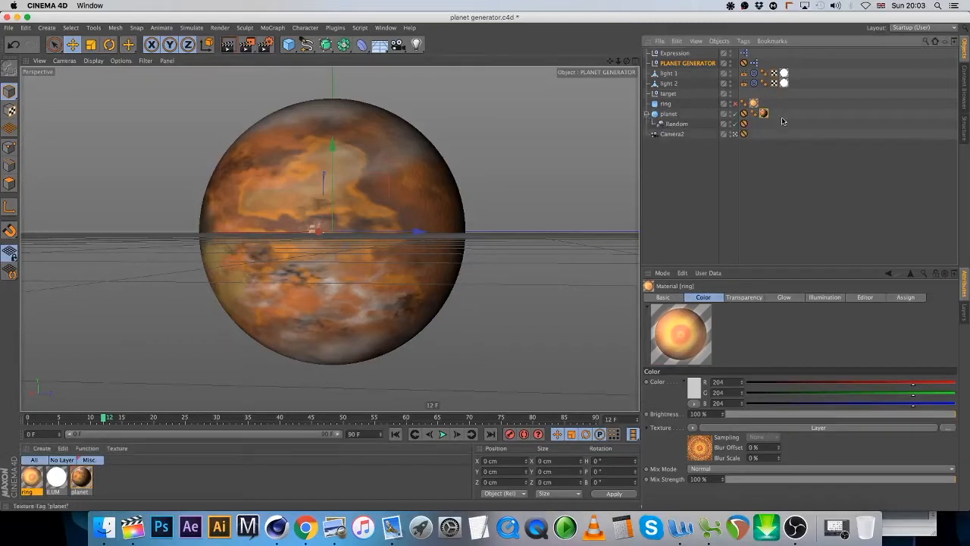
Examine the planet material's Specular, Glow and Color channel settings
double_click(763, 113)
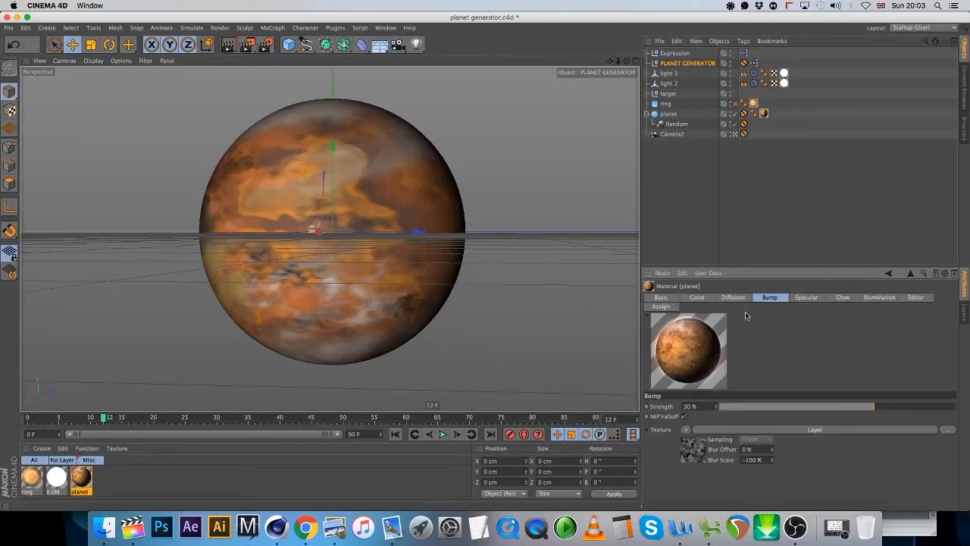
click(803, 299)
click(841, 300)
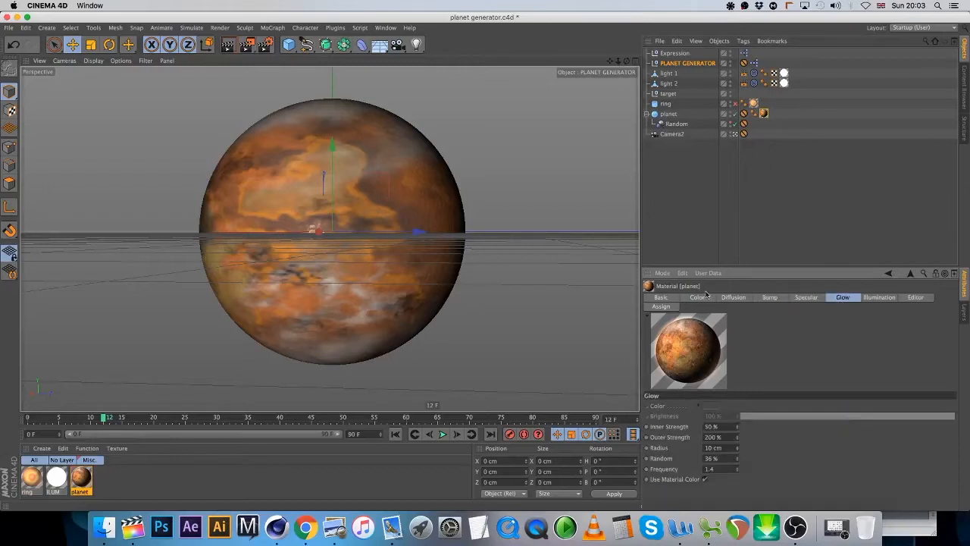
click(717, 301)
click(702, 297)
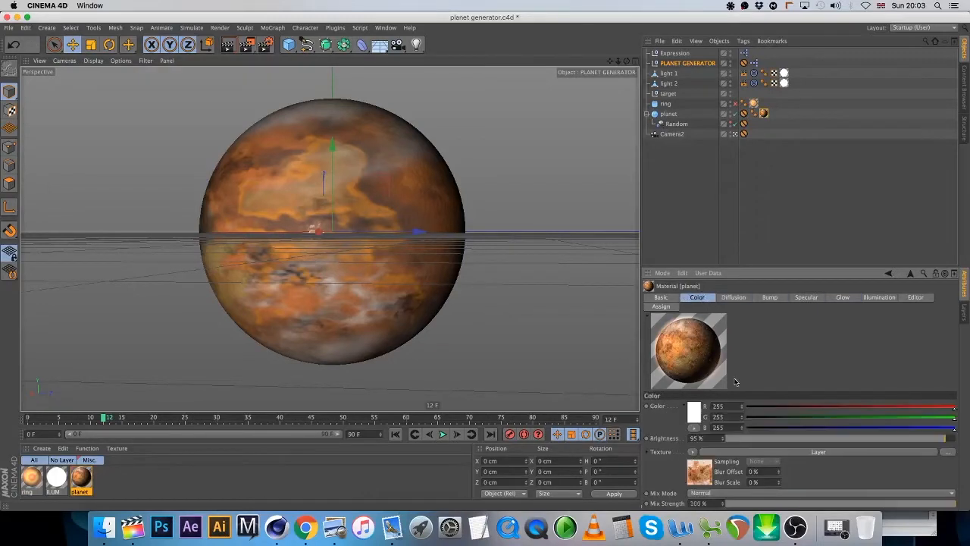
Examine the stacked layers in the planet material's Color layer shader, dismissing the image chooser without loading a file
click(704, 470)
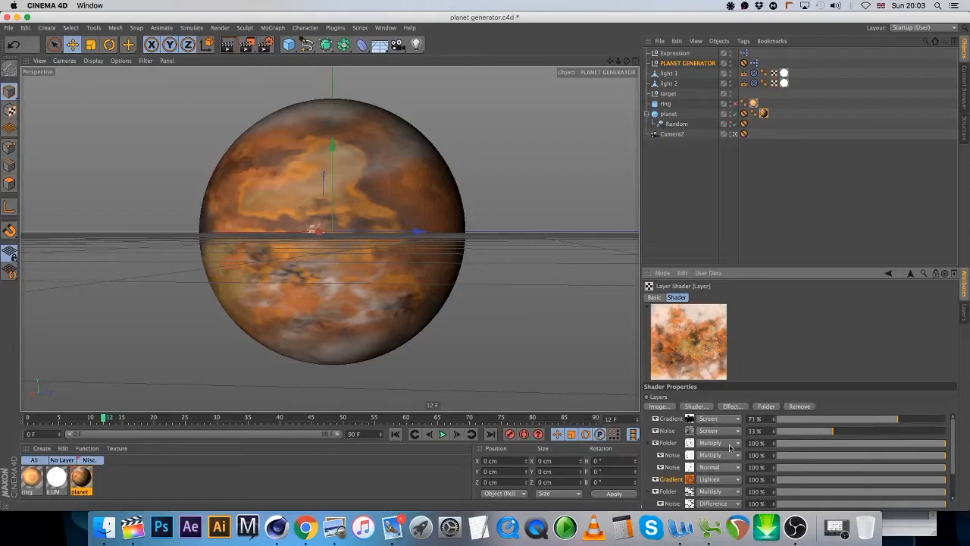
double_click(668, 431)
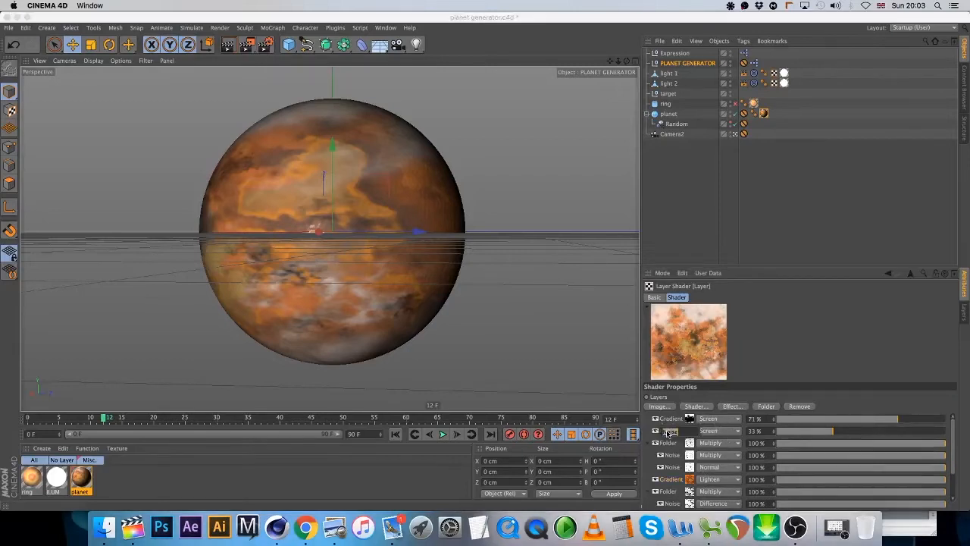
click(696, 407)
click(876, 341)
click(659, 406)
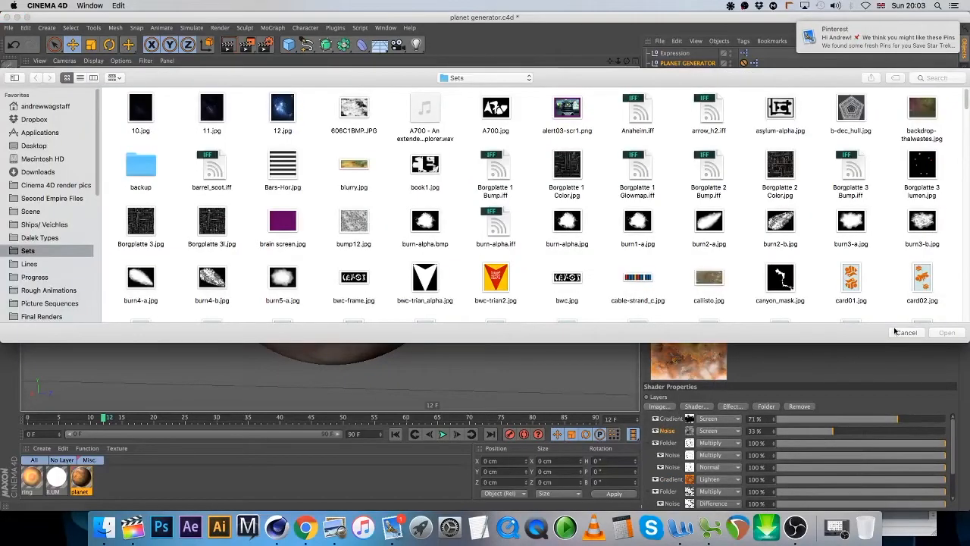
click(897, 332)
scroll(953, 439, down, 1)
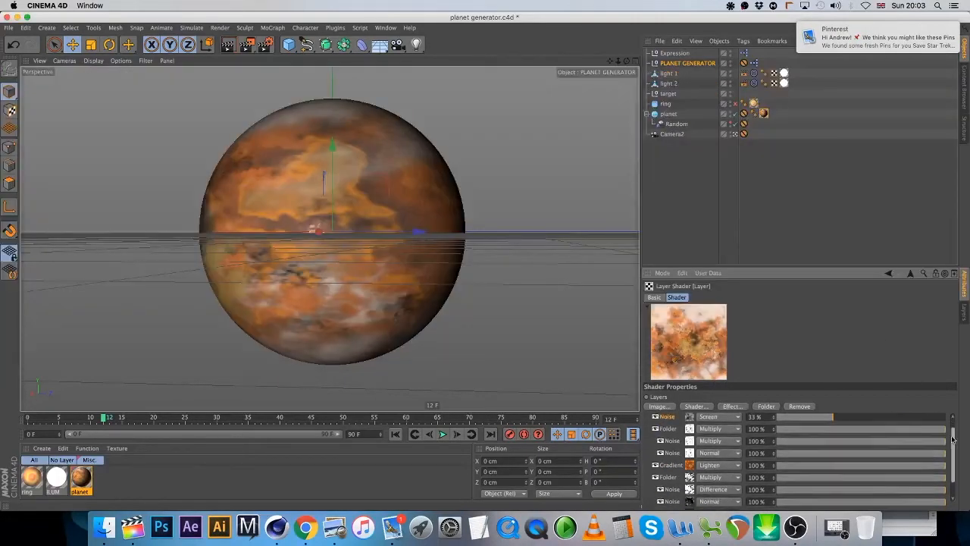
scroll(953, 455, down, 2)
Try to recolor the planet's base Color shader to blue with a hue of about 221°
click(689, 503)
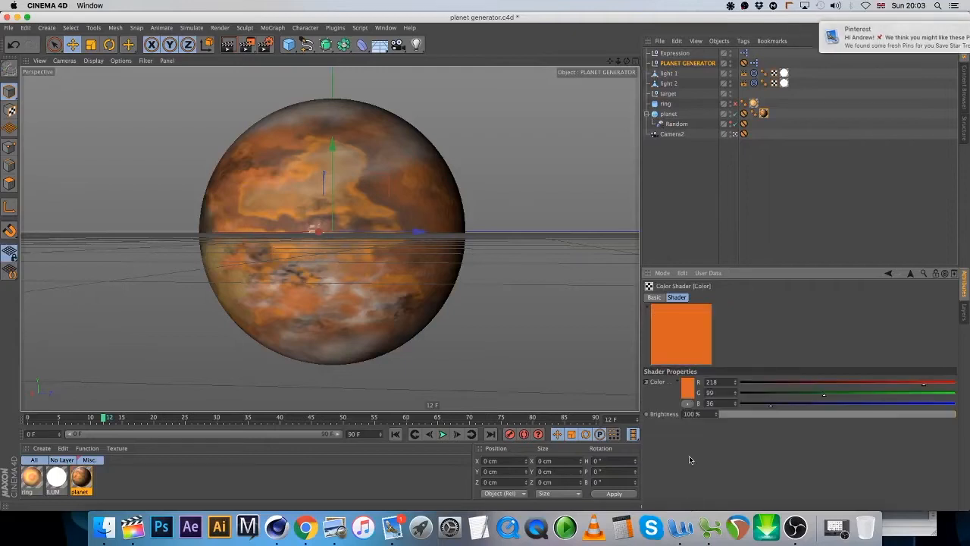
click(687, 387)
click(706, 356)
click(722, 356)
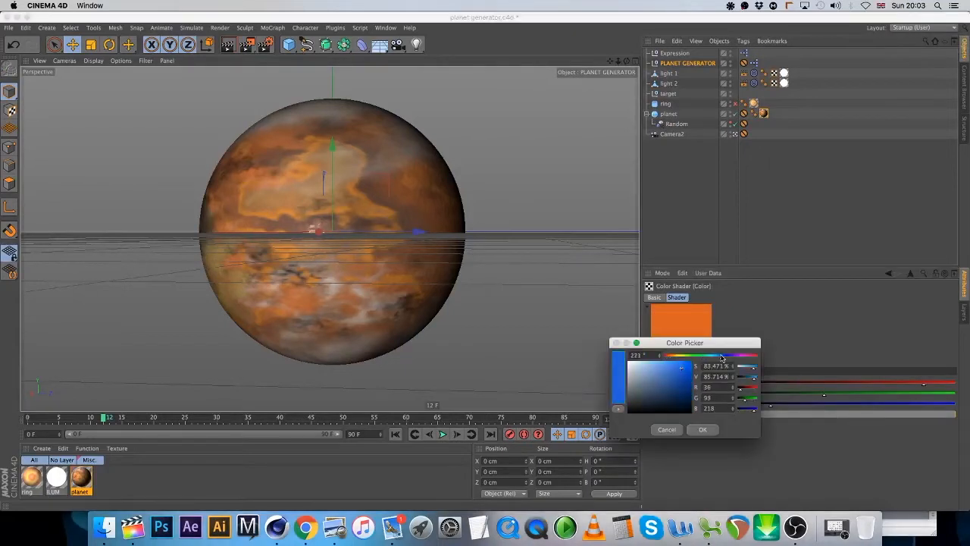
click(703, 429)
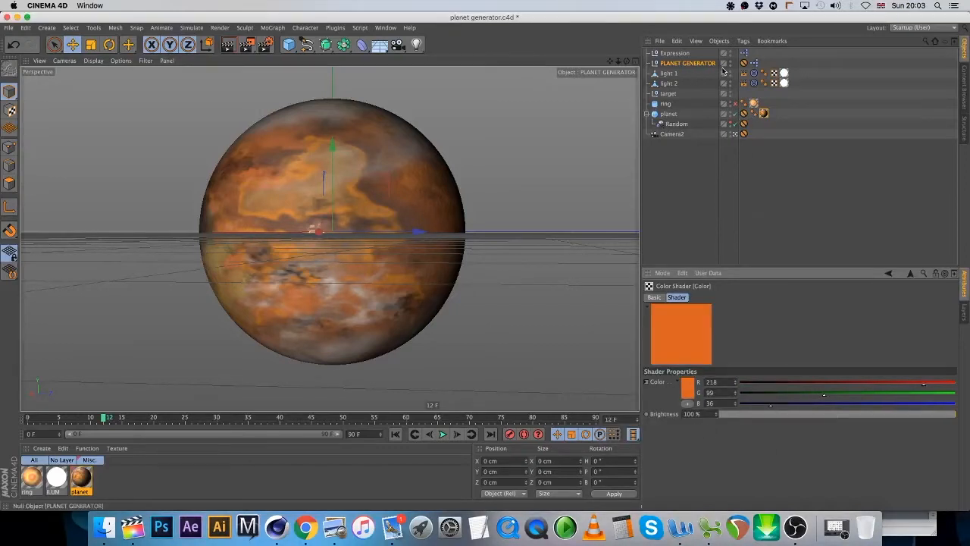
In the PLANET GENERATOR color gradient, recolor the first knot to blue RGB 72, 113, 189 and the second to RGB 43, 73, 174
click(694, 65)
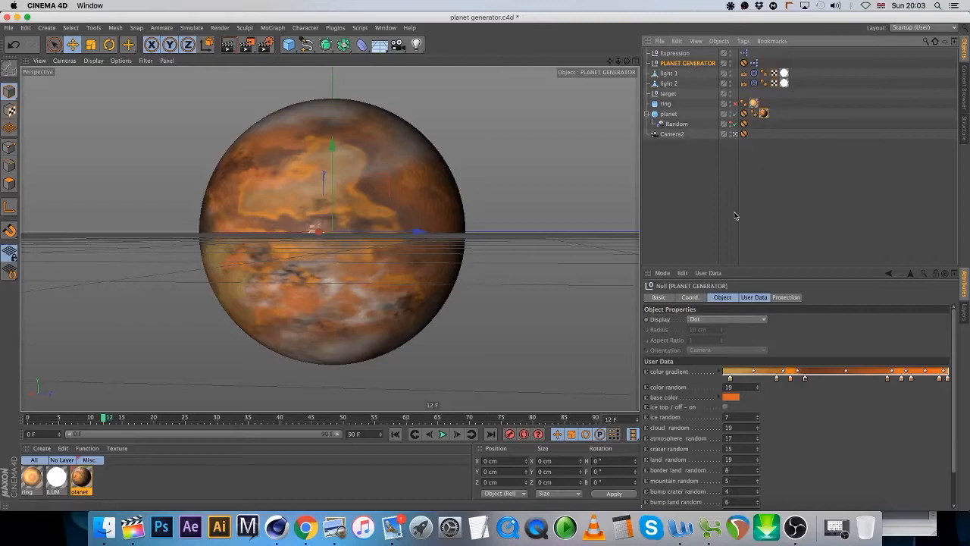
double_click(732, 381)
drag(726, 350, 768, 351)
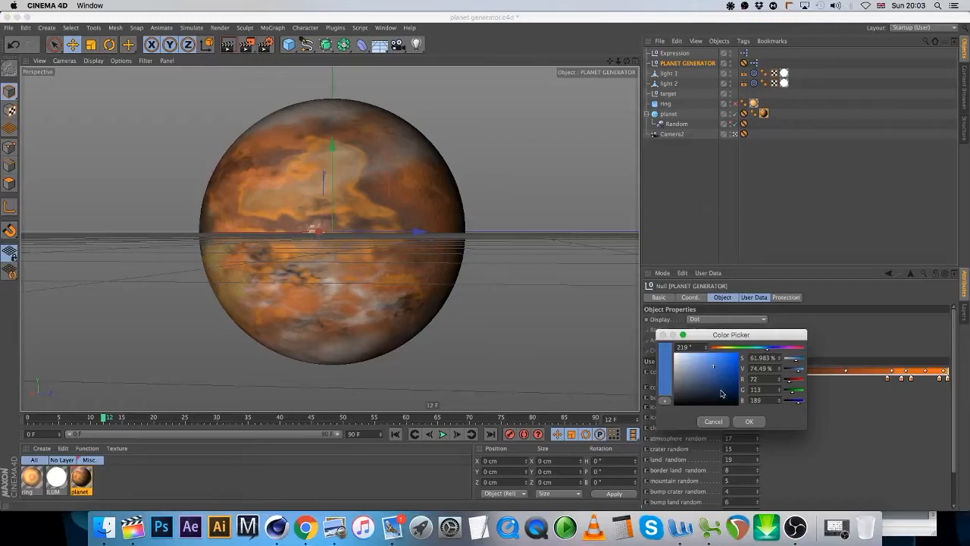
click(749, 420)
double_click(777, 379)
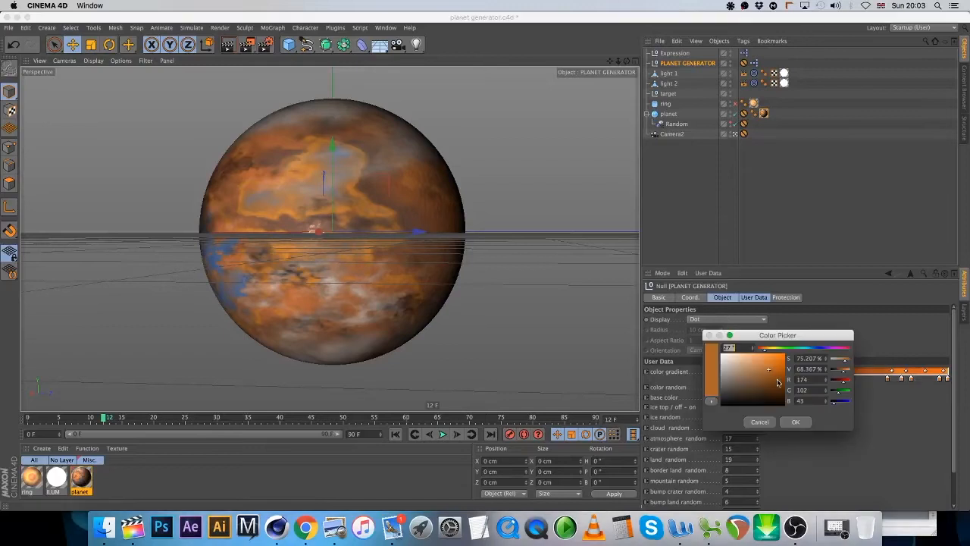
click(809, 349)
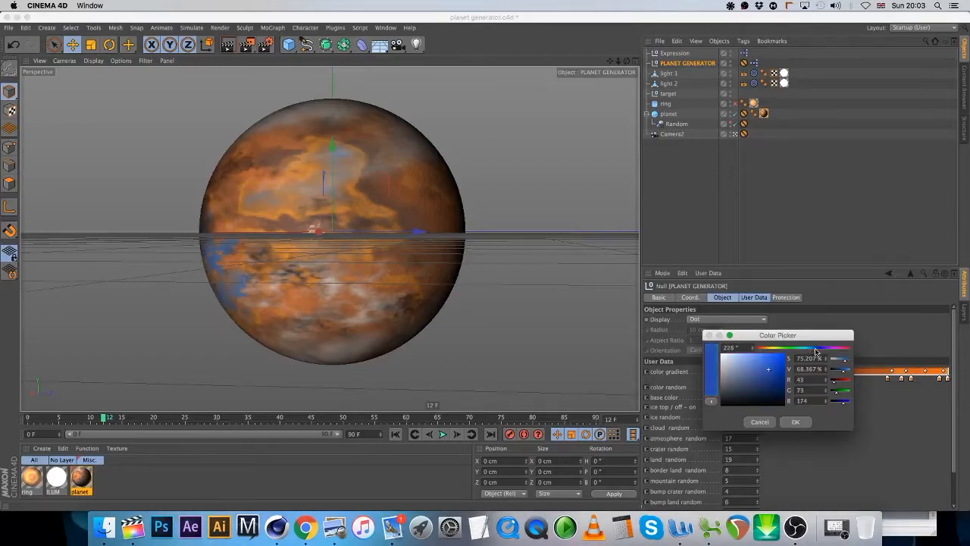
click(796, 421)
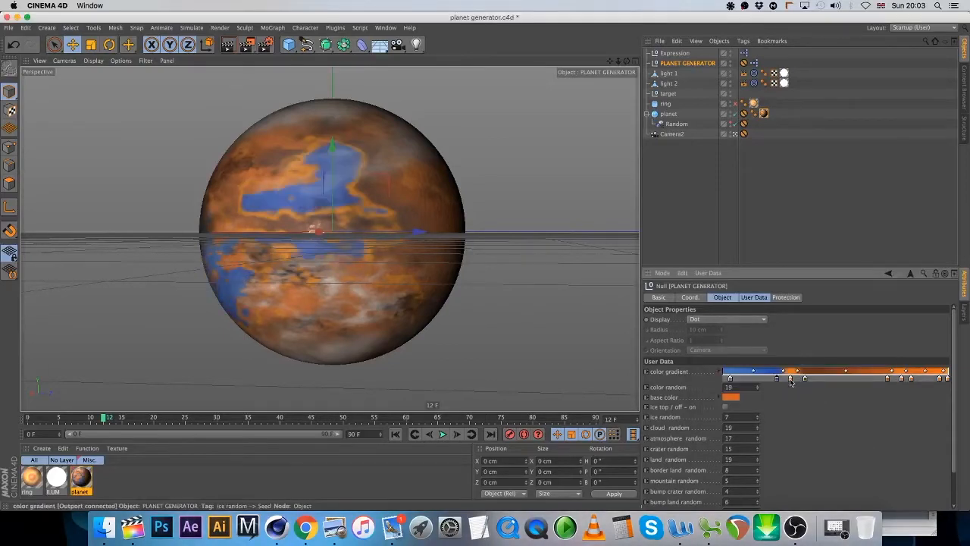
Recolor the gradient's third knot to bright blue RGB 15, 138, 239 and the dark brown knot beside it to hue 217°
double_click(791, 377)
click(819, 348)
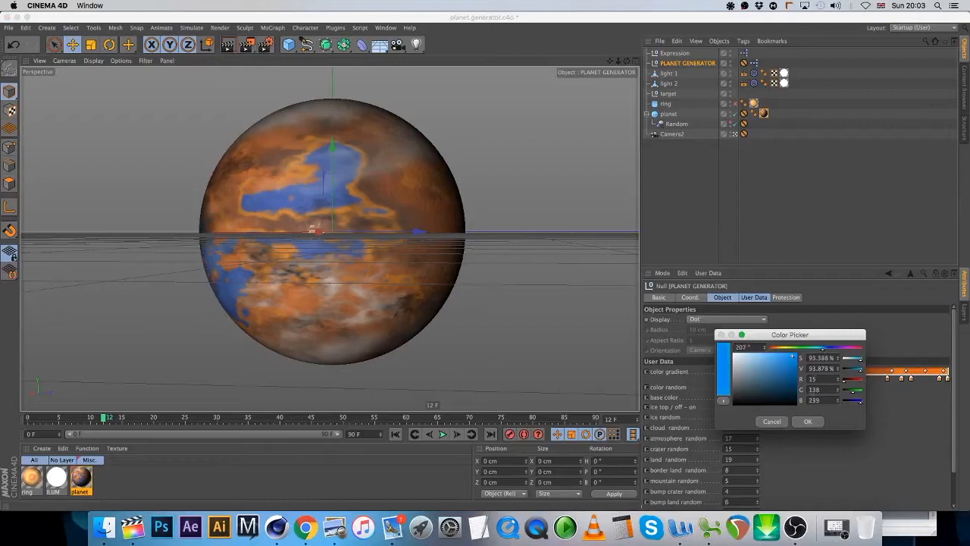
click(808, 422)
double_click(806, 378)
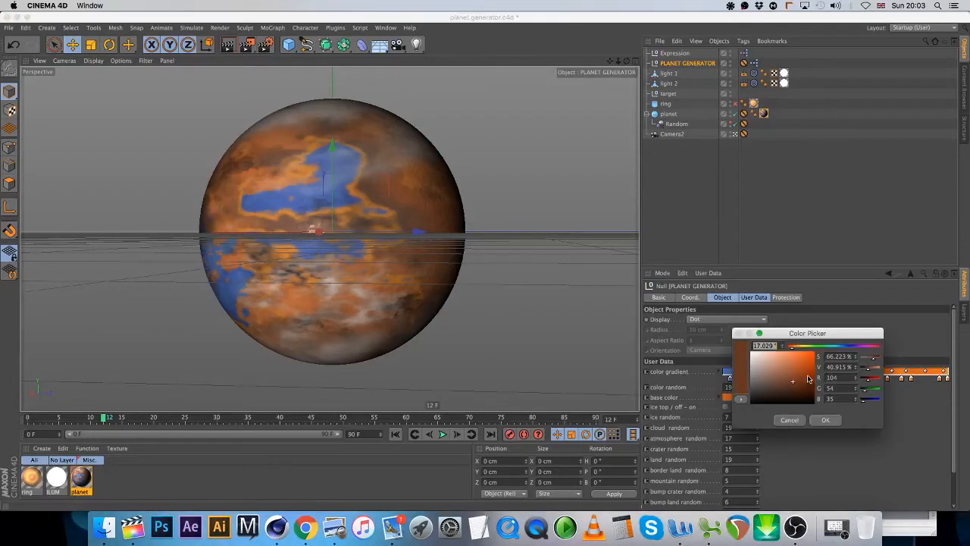
click(829, 349)
drag(830, 349, 843, 348)
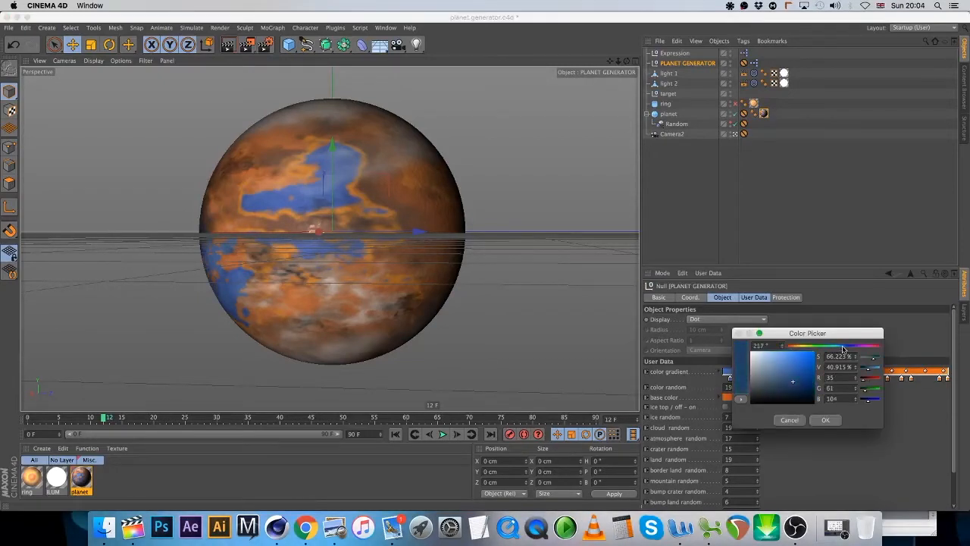
click(824, 423)
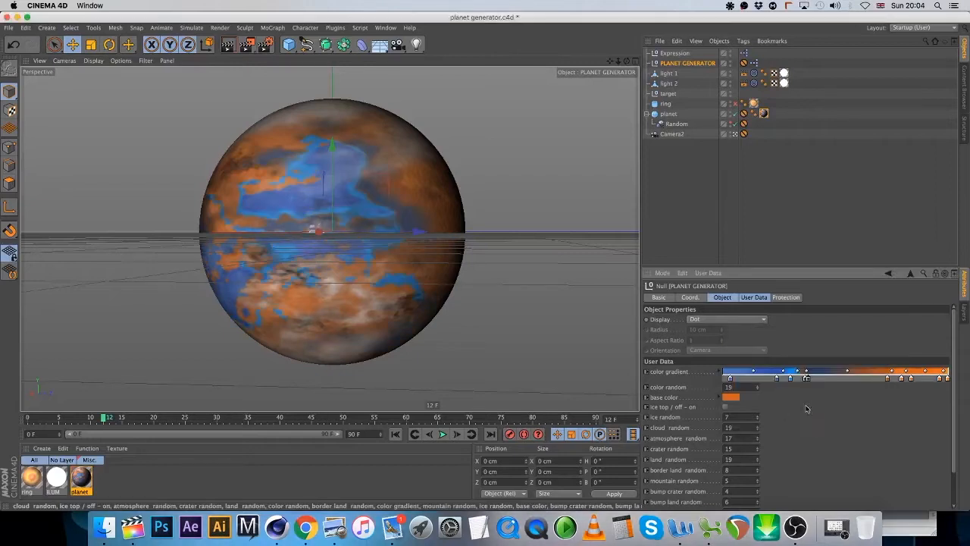
Recolor the gradient's last knot to blue RGB 39, 132, 218 and the knot before it to pale cyan RGB 141, 231, 240
double_click(947, 378)
click(926, 348)
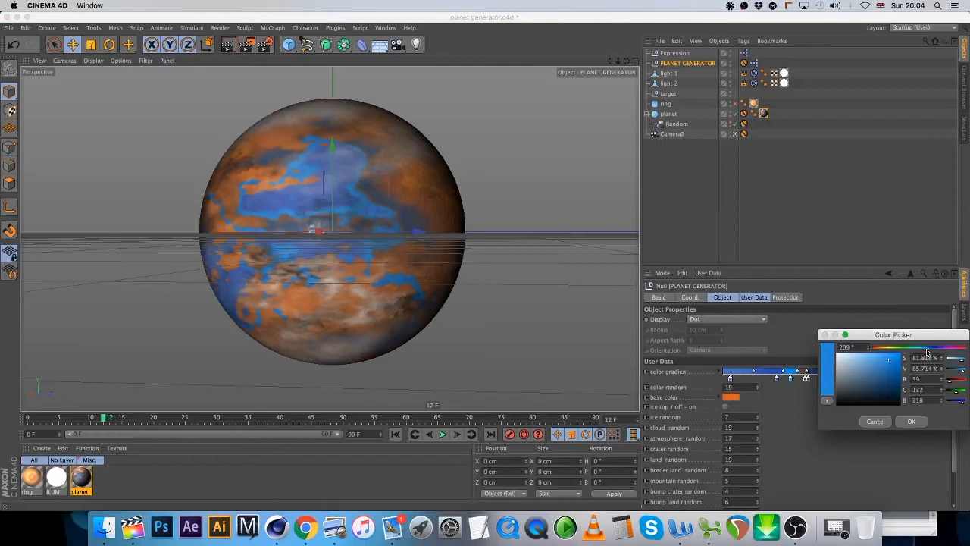
click(919, 423)
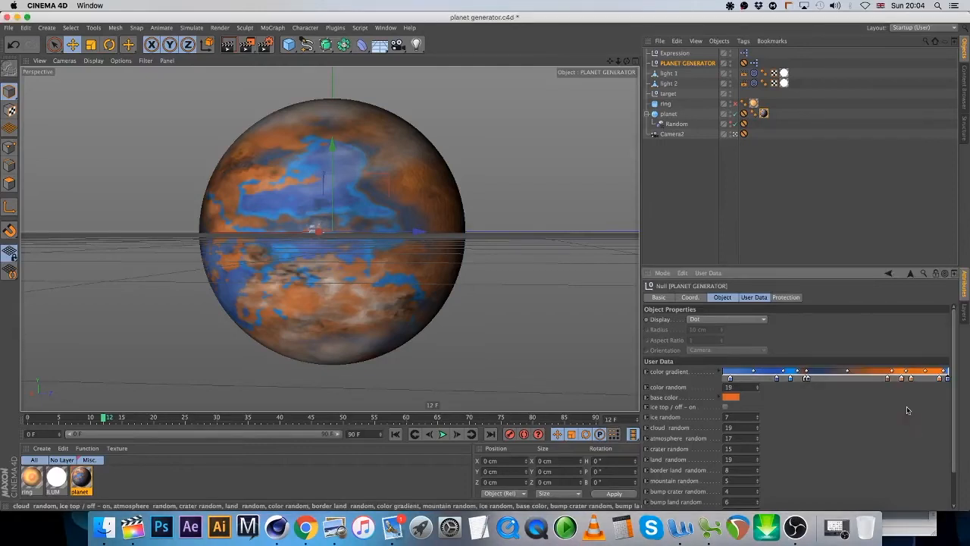
double_click(940, 378)
mouse_move(844, 354)
mouse_down()
mouse_move(838, 368)
mouse_move(863, 358)
mouse_up()
click(920, 349)
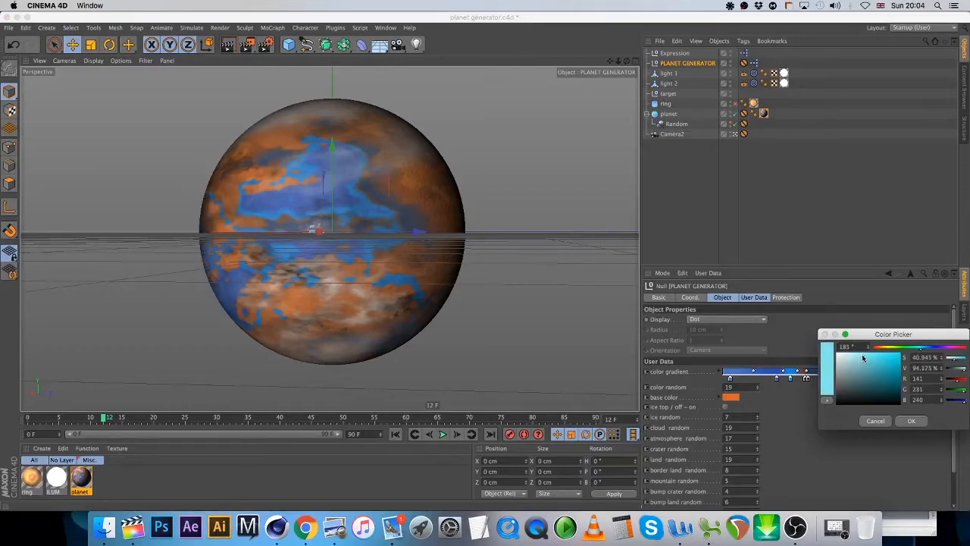
click(912, 422)
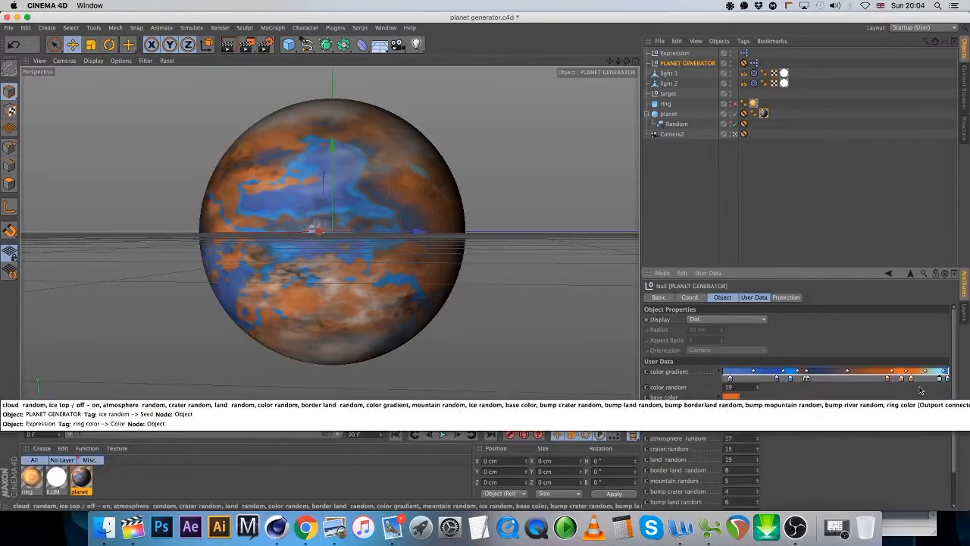
Recolor the gradient's third-to-last knot to blue RGB 26, 70, 215 and its fourth-to-last knot to RGB 34, 80, 234
double_click(911, 377)
click(918, 348)
drag(914, 347, 932, 351)
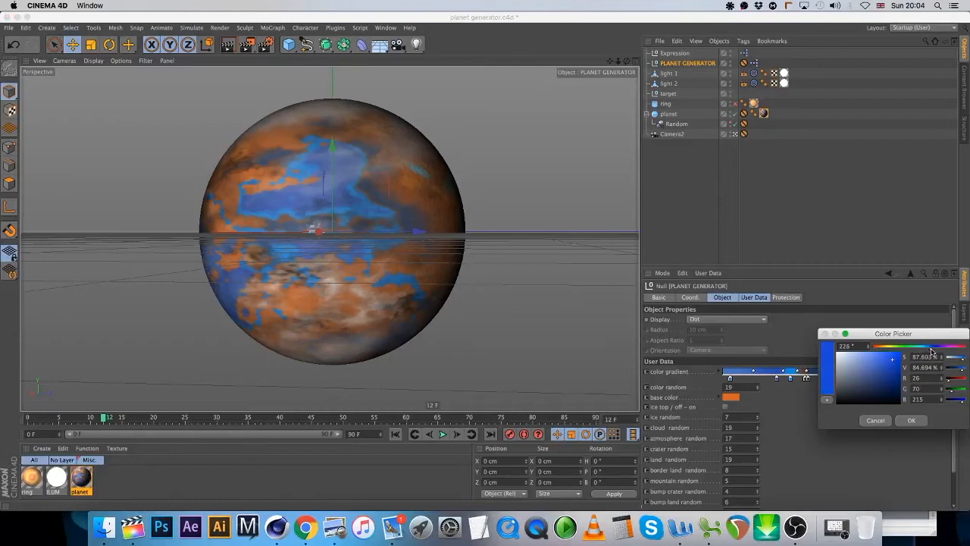
click(917, 423)
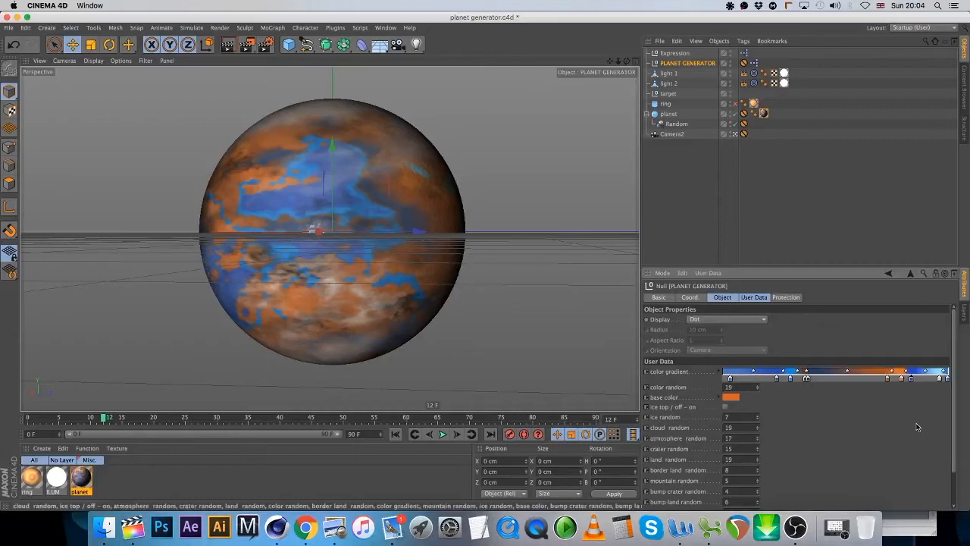
double_click(902, 377)
click(931, 349)
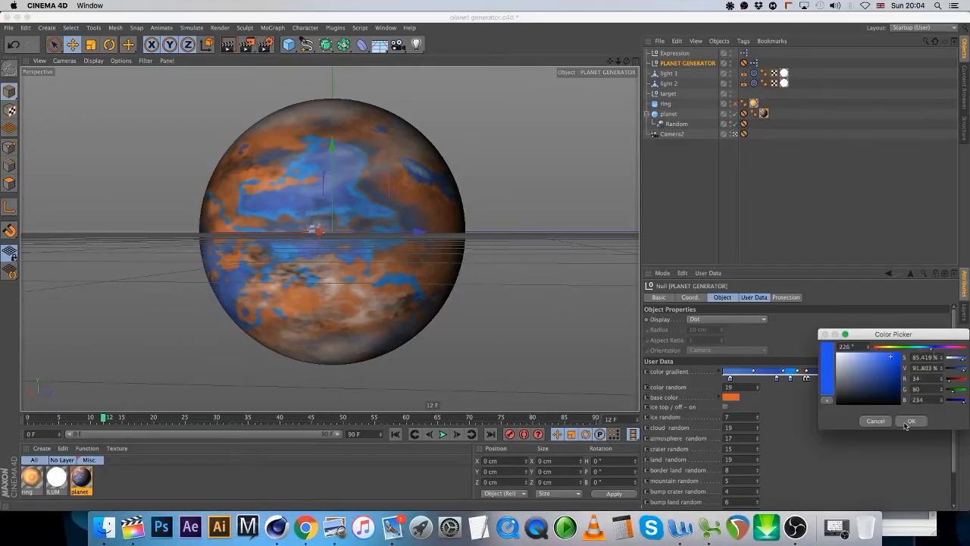
click(905, 423)
Recolor the remaining orange knot in the latter part of the gradient to blue RGB 27, 65, 182
double_click(888, 377)
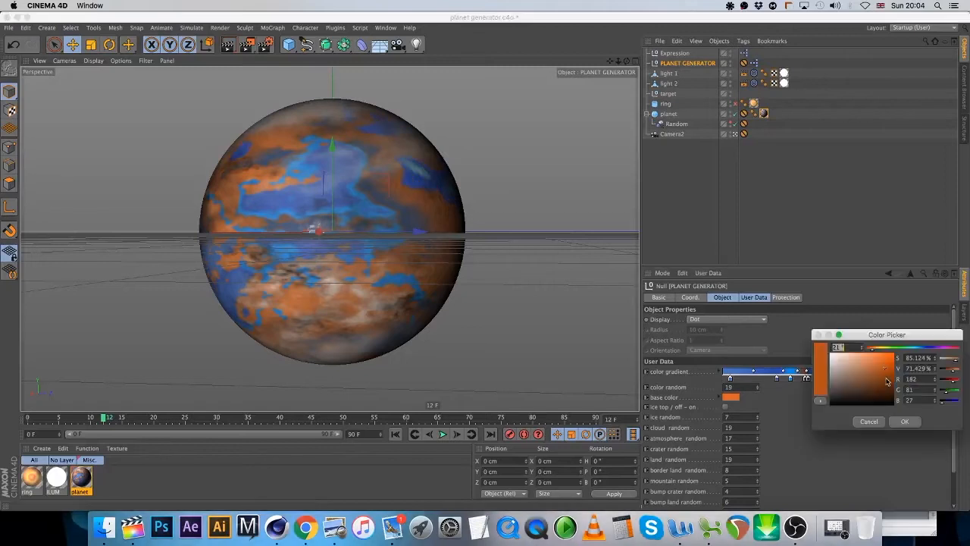
click(924, 349)
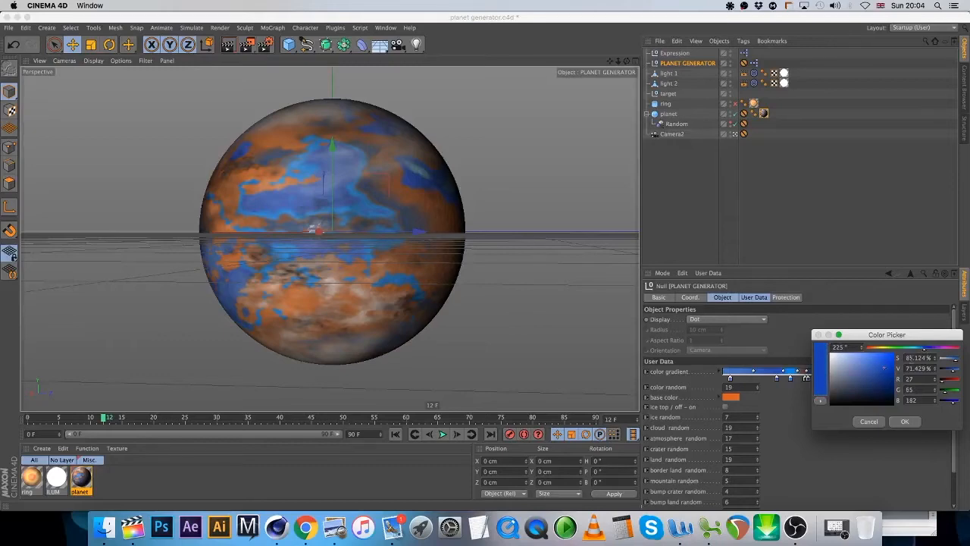
click(904, 421)
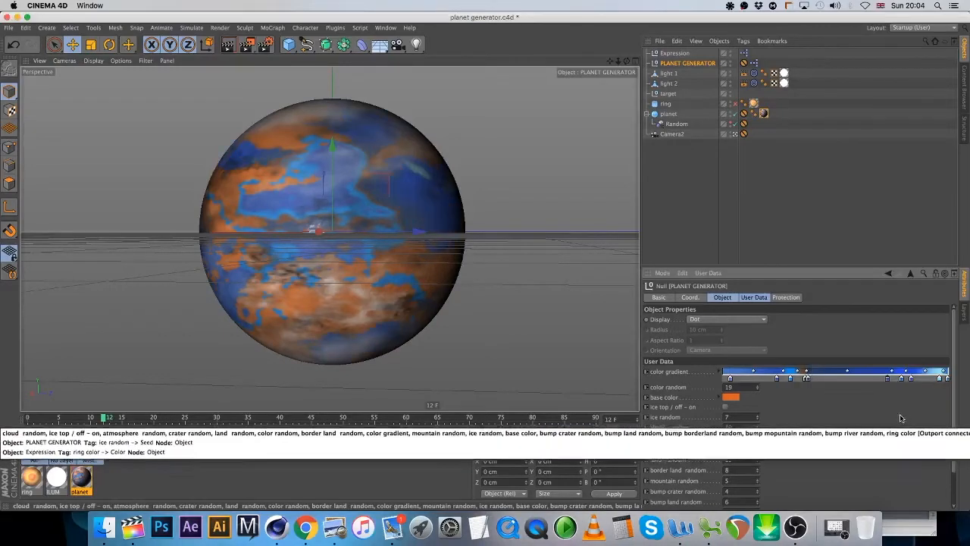
Set the PLANET GENERATOR's base color to blue RGB 36, 66, 218
double_click(805, 378)
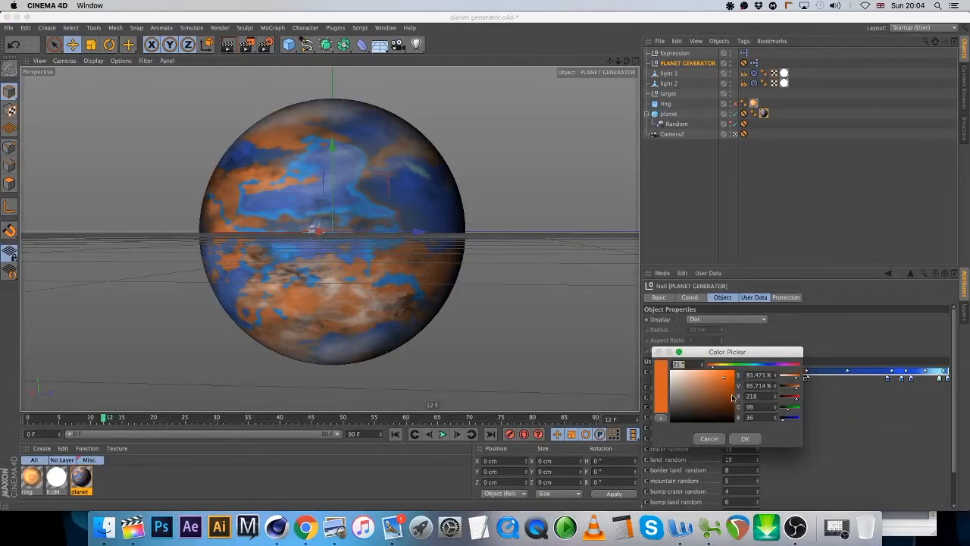
drag(739, 366, 767, 368)
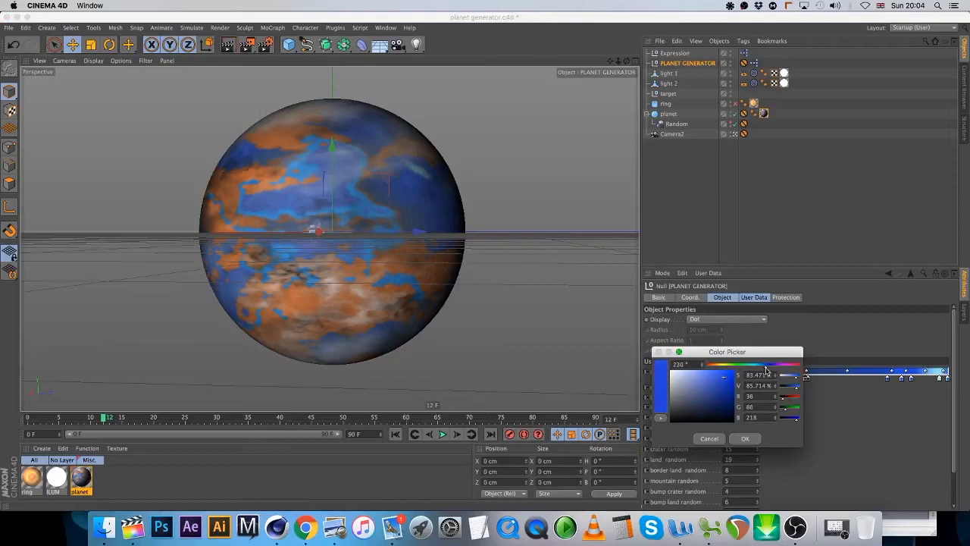
click(745, 439)
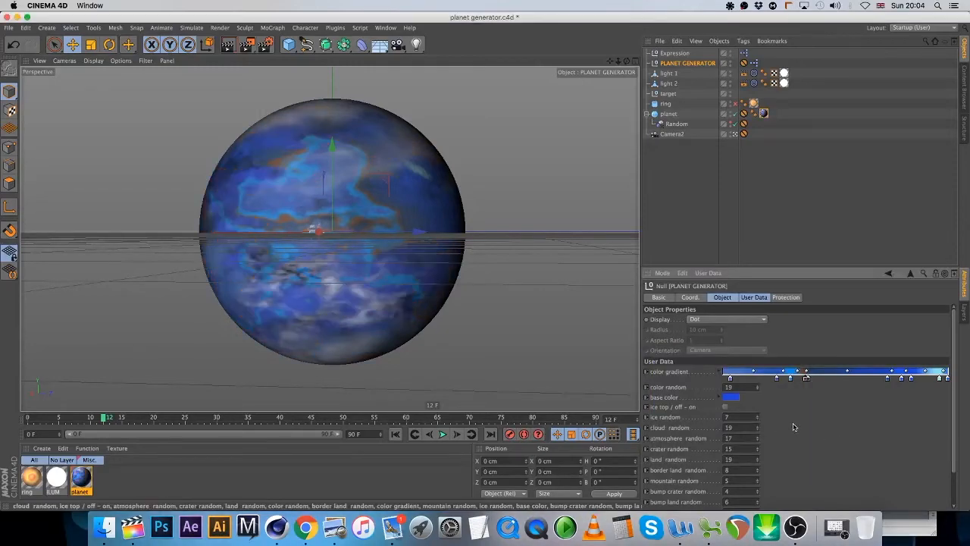
Recolor the leftover brown knot near the gradient's middle to dark blue RGB 35, 63, 104
double_click(806, 378)
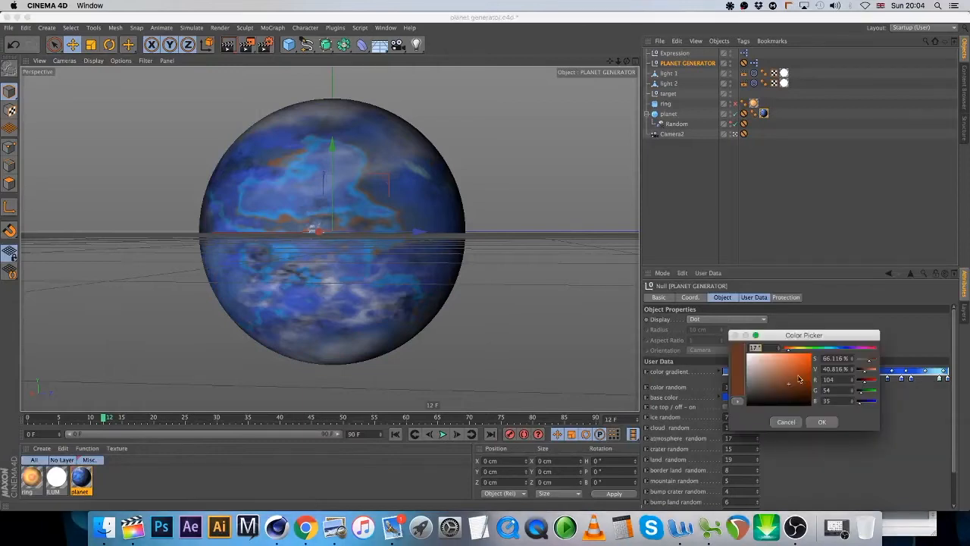
drag(829, 351, 839, 350)
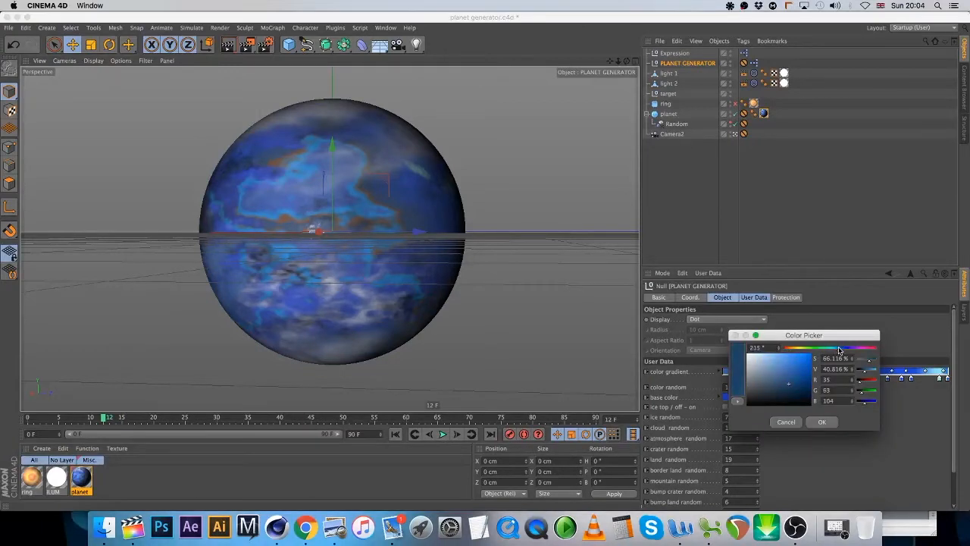
click(829, 426)
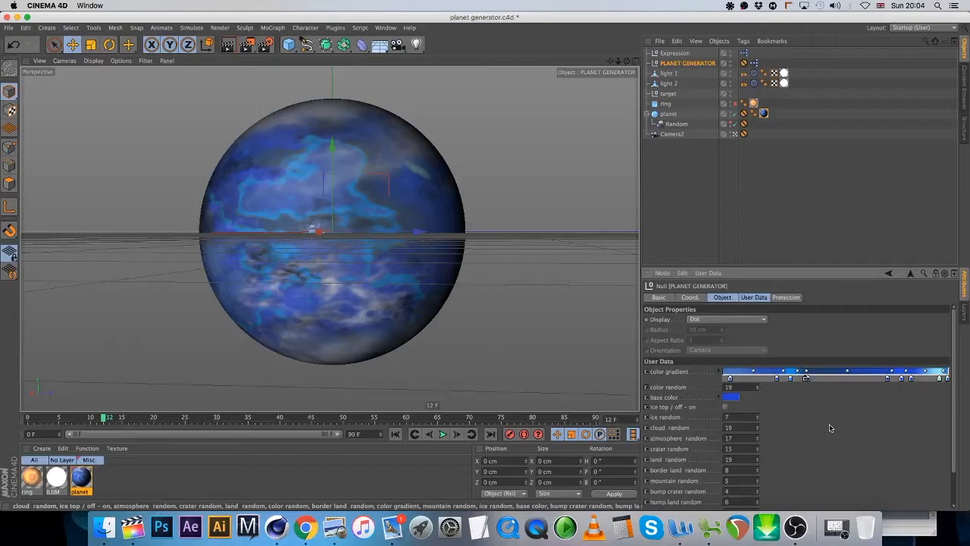
Render a preview of the blue planet and save the project as planet_Exia.c4d in the Sets folder
click(234, 52)
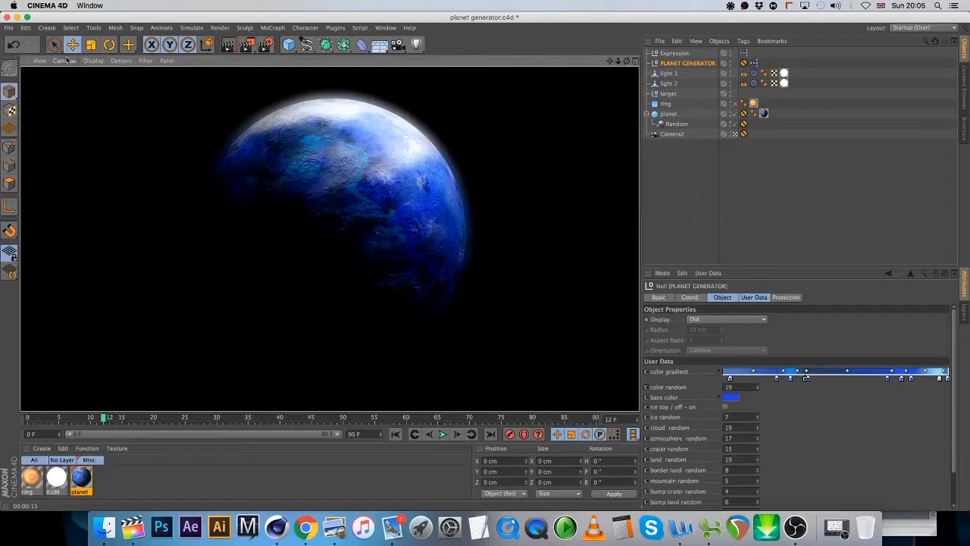
click(7, 28)
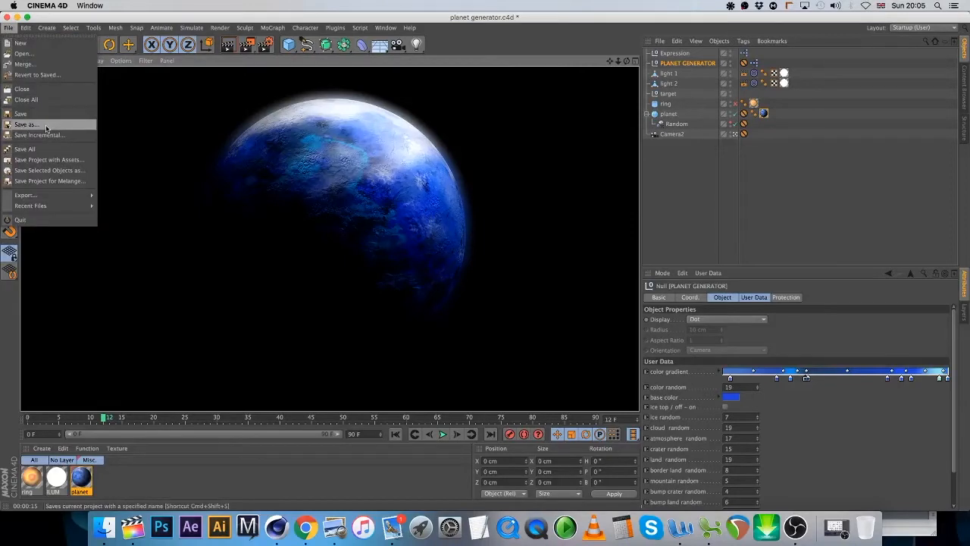
click(31, 125)
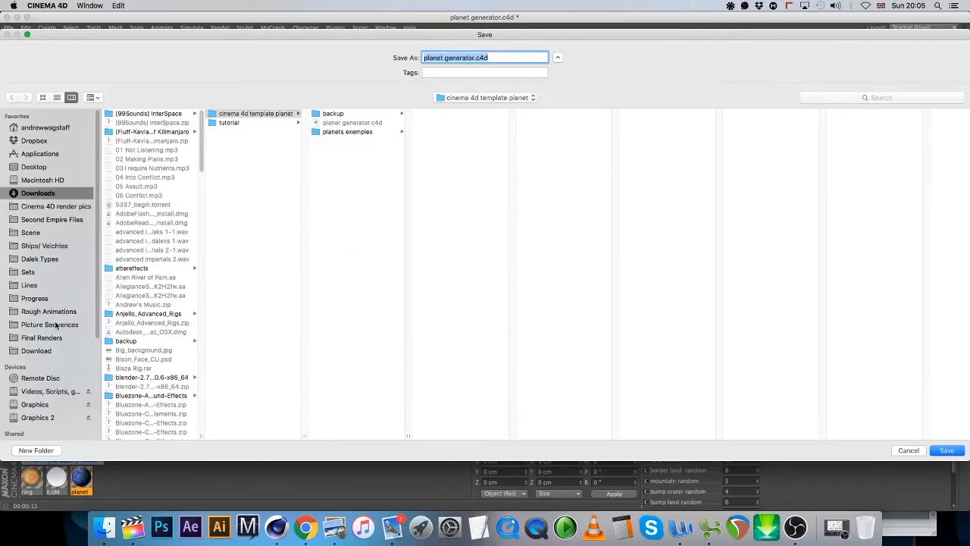
click(28, 273)
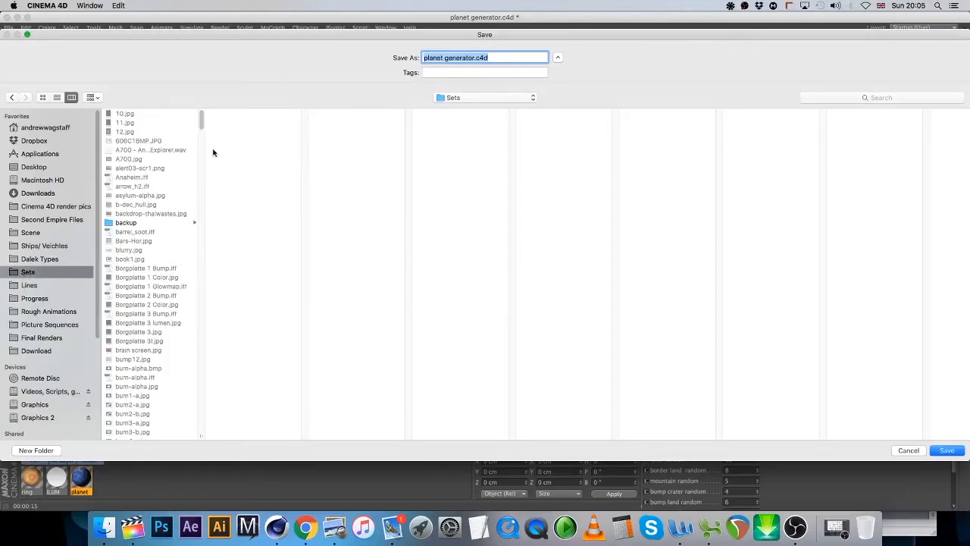
drag(201, 120, 201, 241)
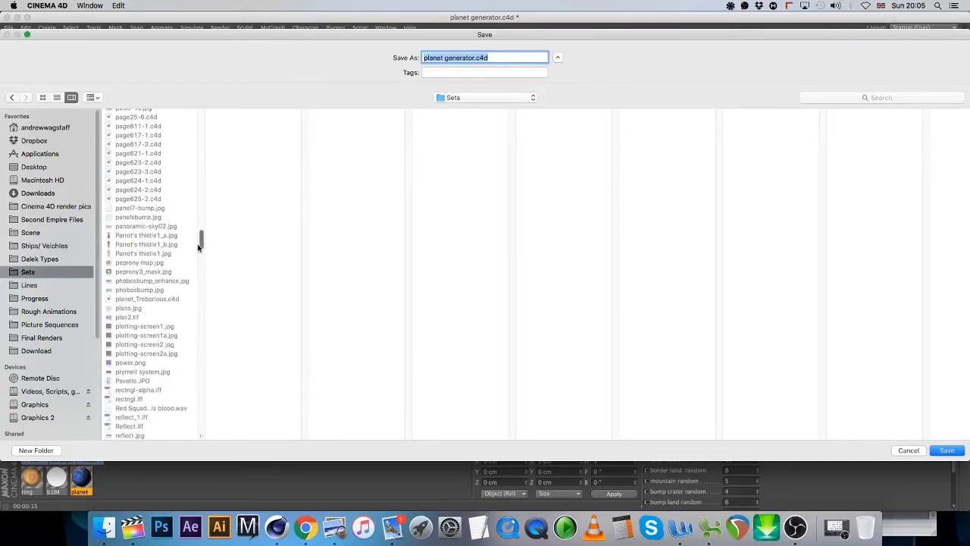
click(147, 299)
drag(445, 58, 489, 58)
text(T)
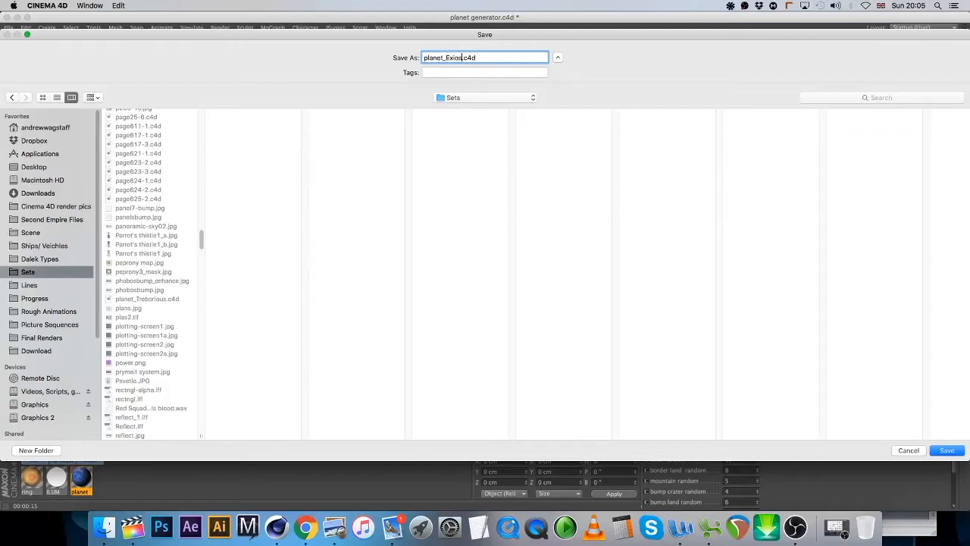
text(ia)
key(Return)
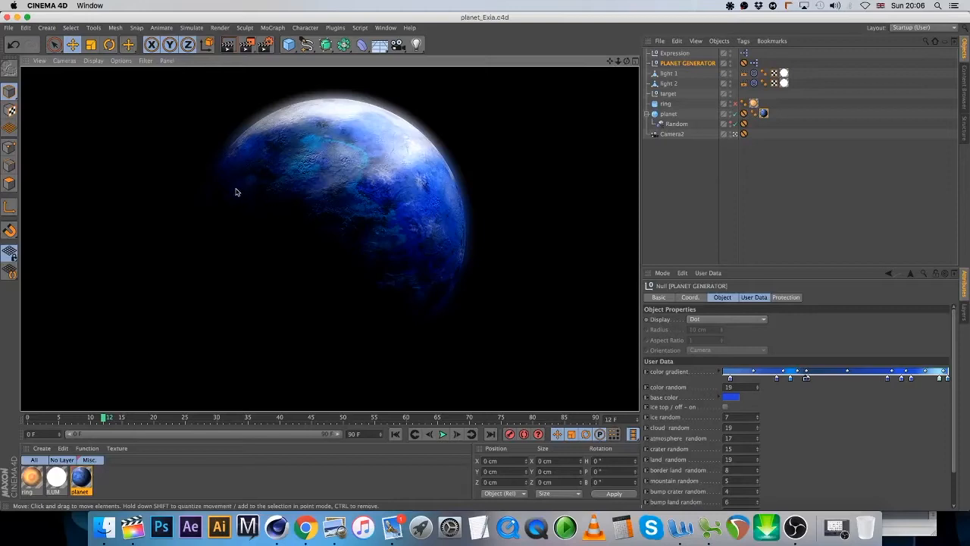
Open 3RD Army Battle Saucer.c4d from the Ships/ Veichles folder
click(338, 185)
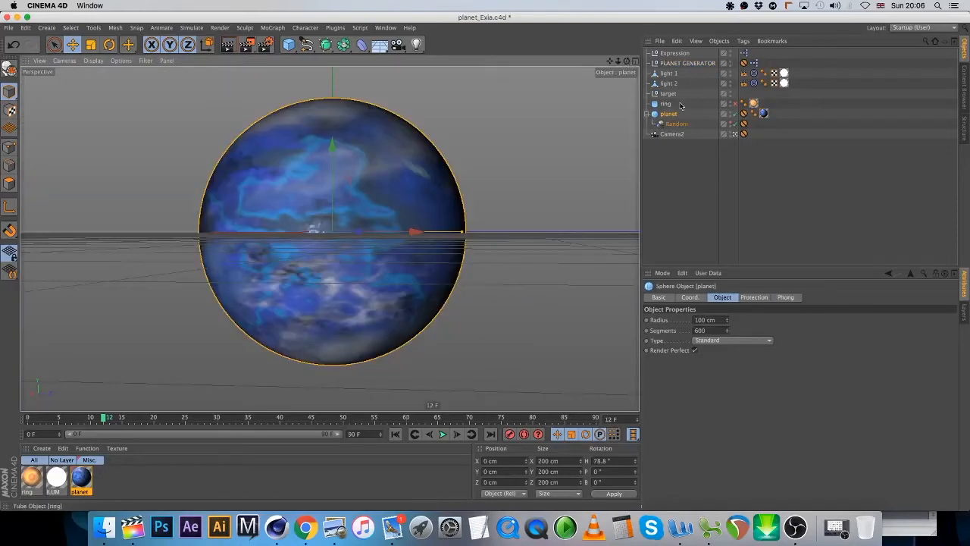
click(668, 73)
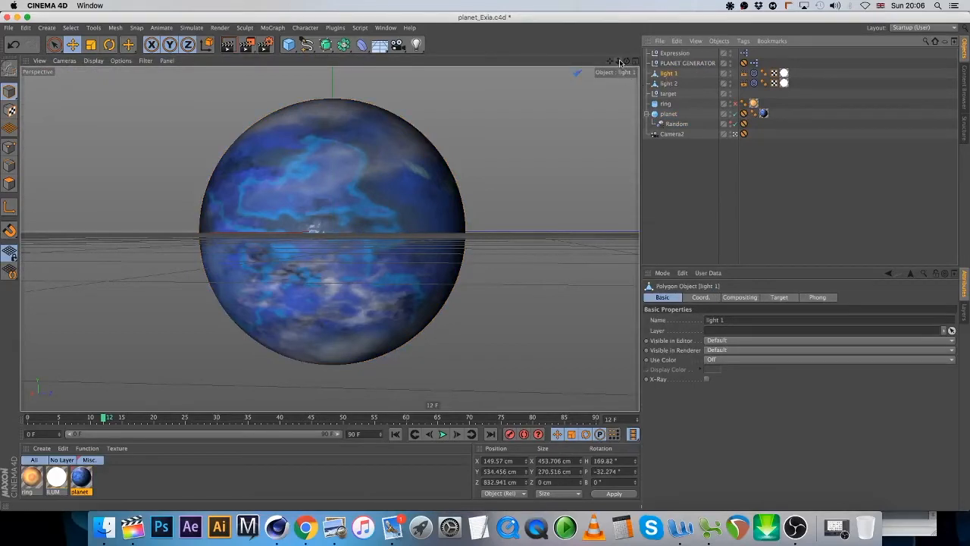
click(102, 526)
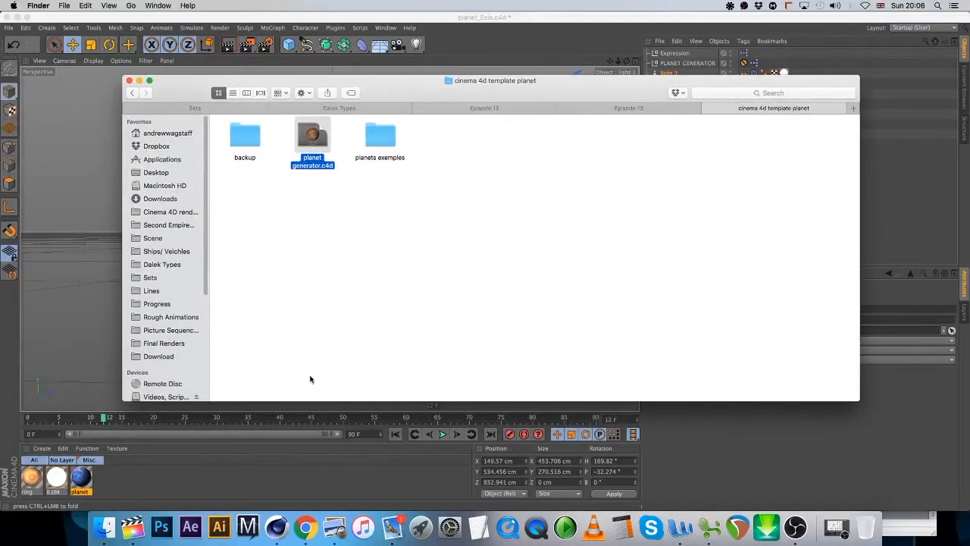
click(160, 251)
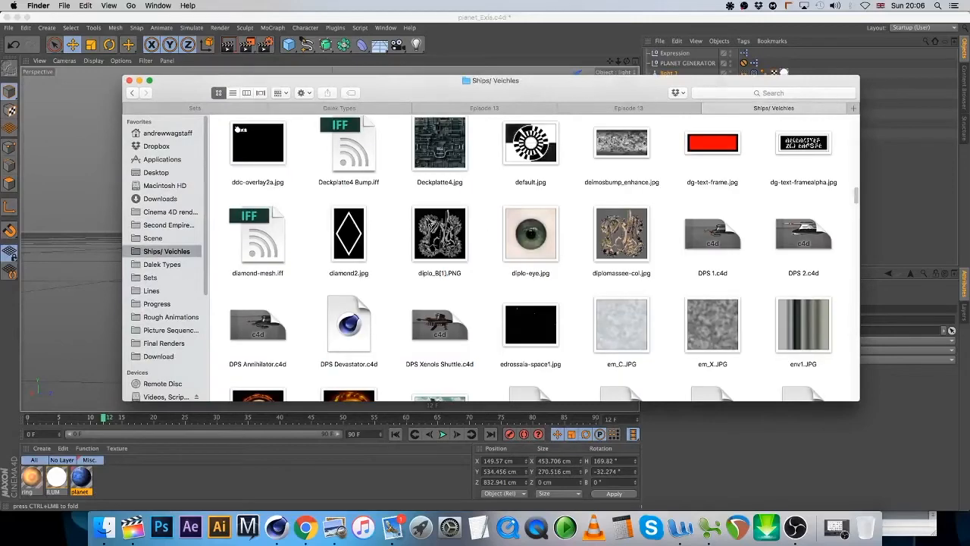
scroll(410, 219, down, 10)
scroll(408, 219, up, 15)
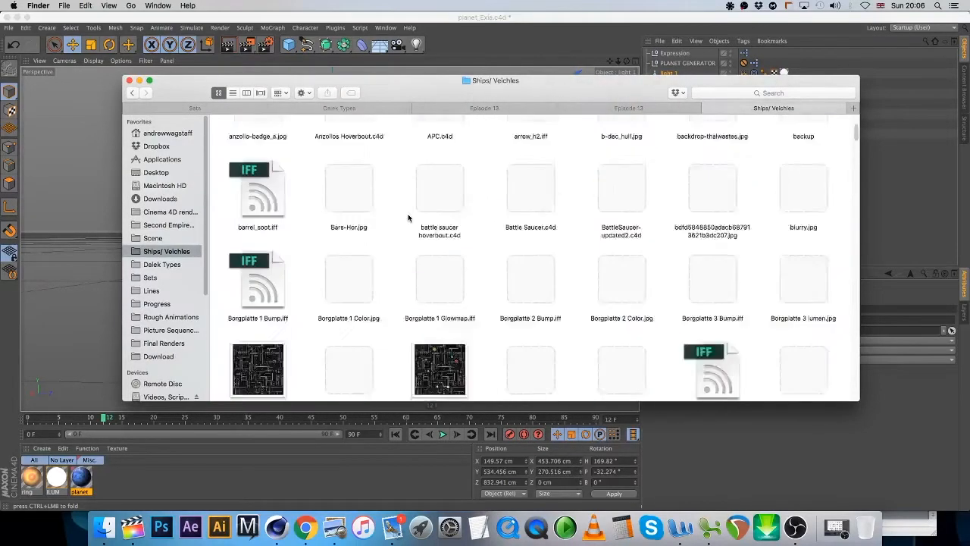
scroll(408, 218, up, 4)
double_click(262, 149)
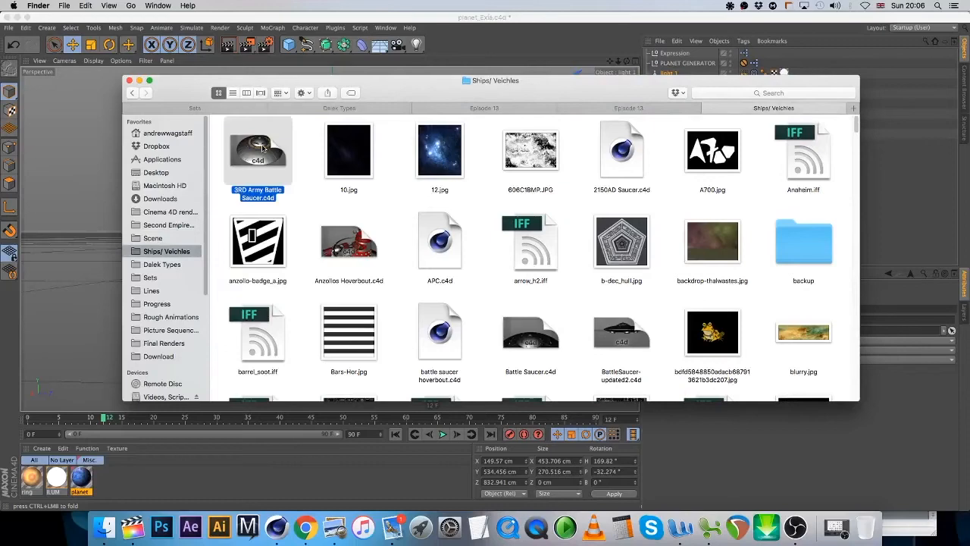
click(562, 180)
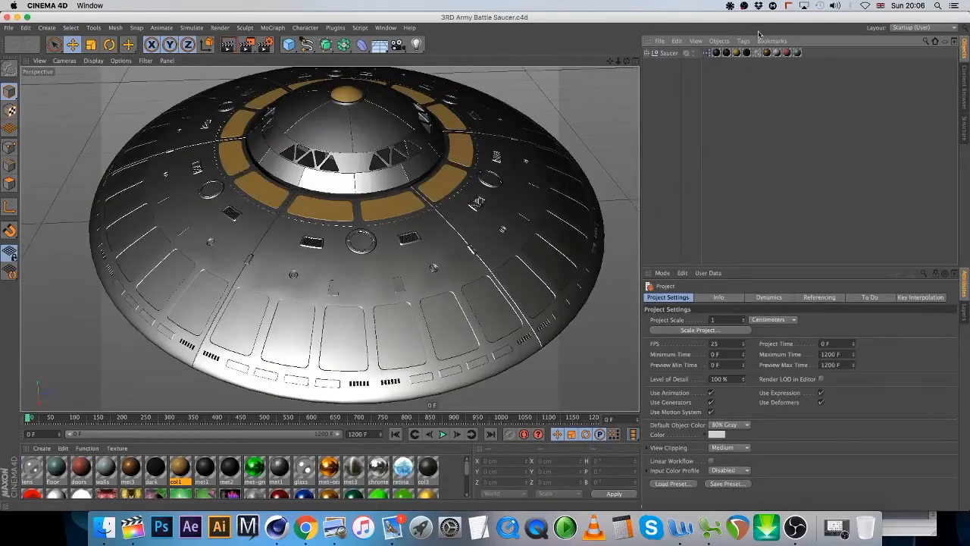
Copy the Saucer object from the 3RD Army Battle Saucer file into the planet_Exia project
click(669, 53)
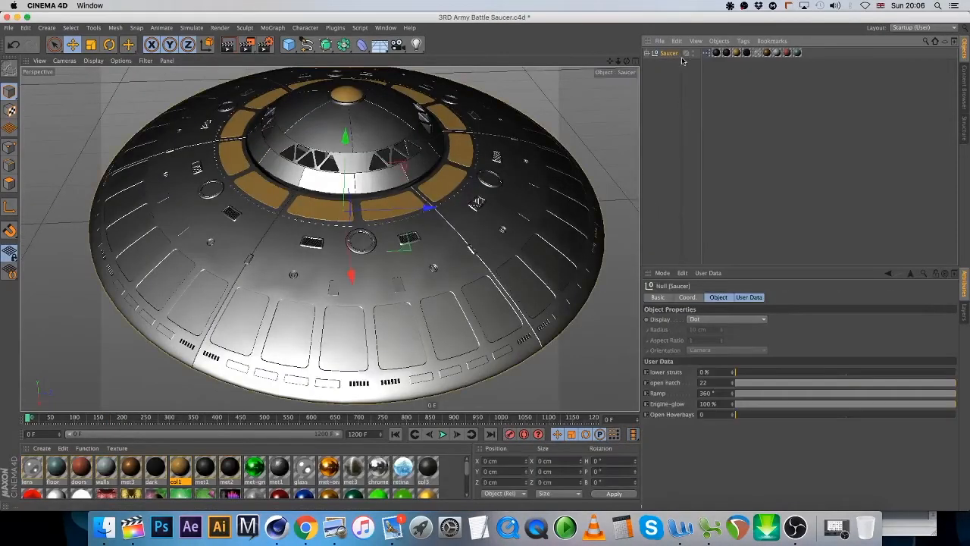
click(25, 28)
click(6, 35)
click(9, 27)
click(44, 94)
click(448, 180)
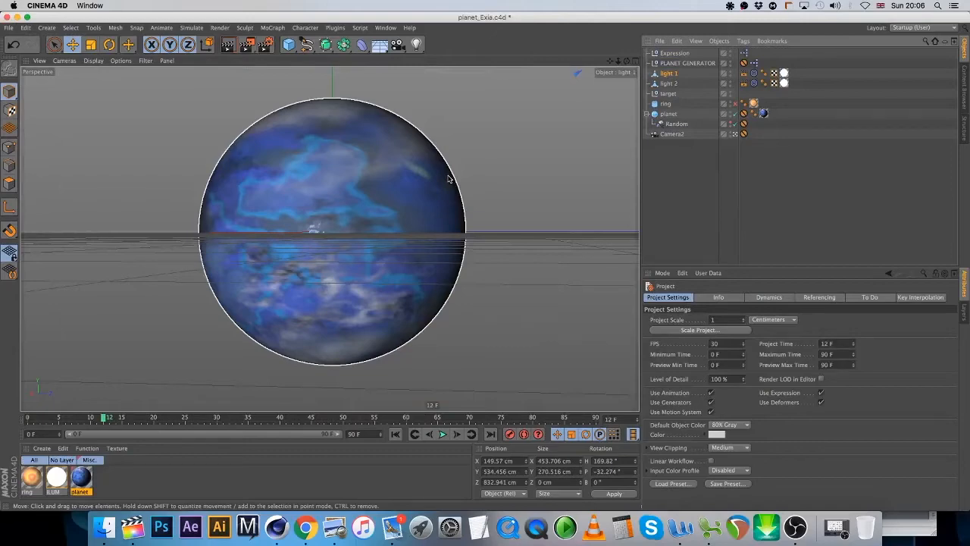
key(super+v)
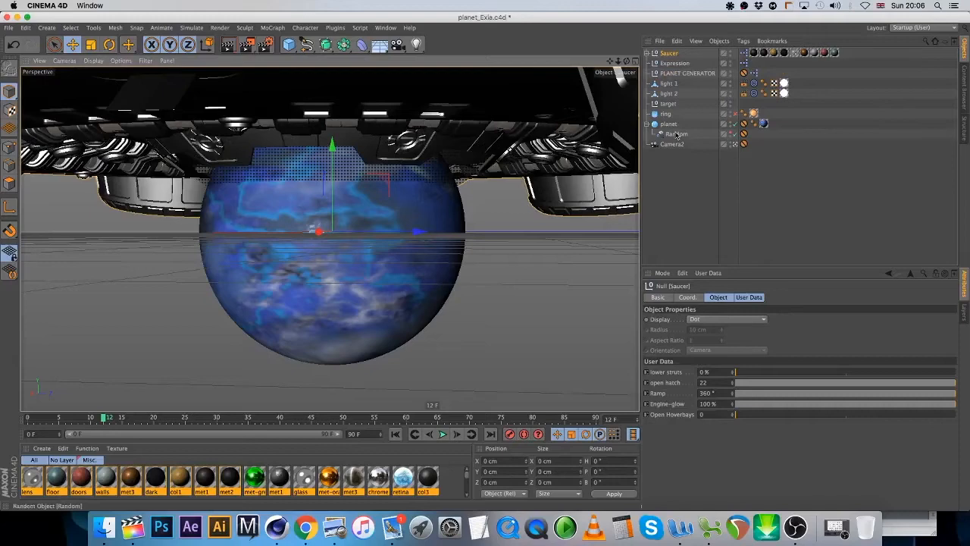
Scale the Saucer to 0.1 on all axes and move it clear of the planet to about X 38, Y 62, Z -241 cm
click(688, 297)
text(0.1)
key(Tab)
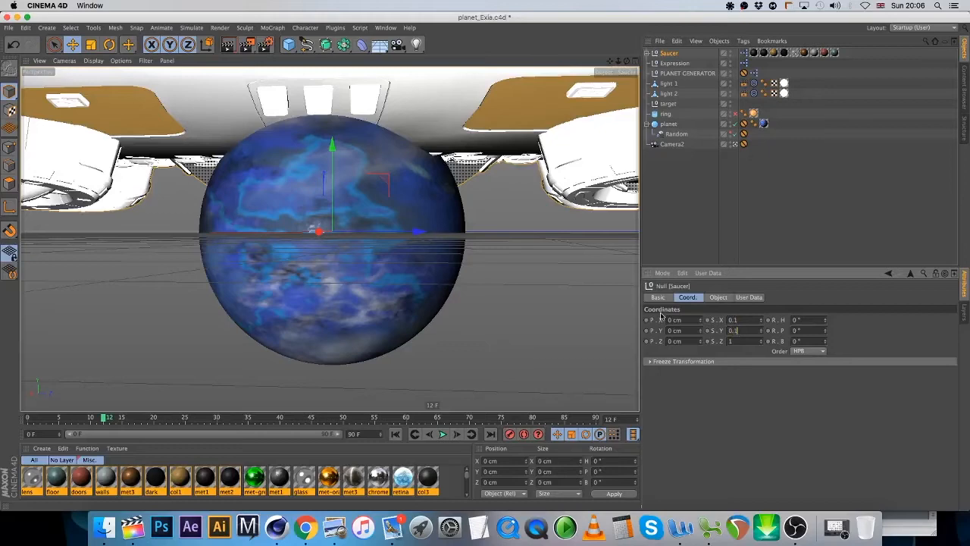
key(Tab)
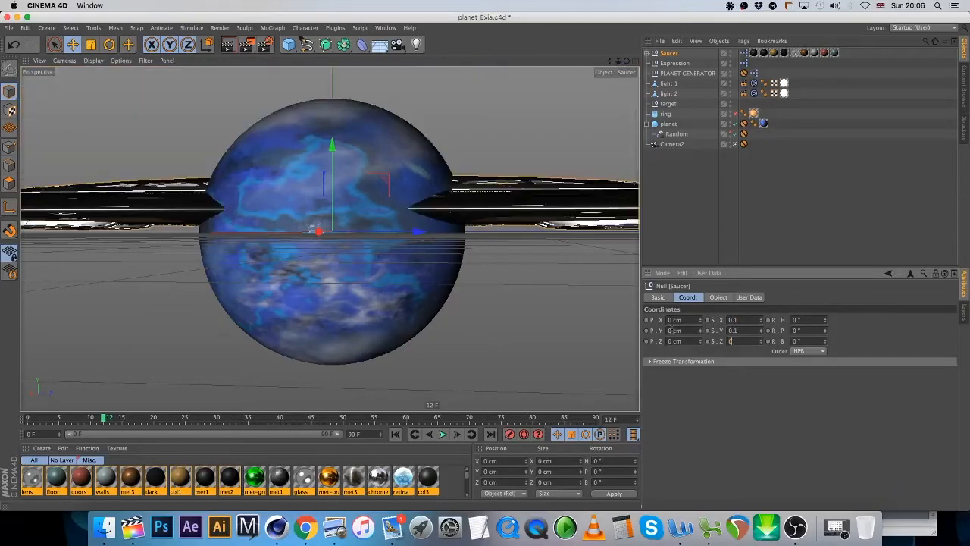
key(Return)
drag(505, 205, 212, 139)
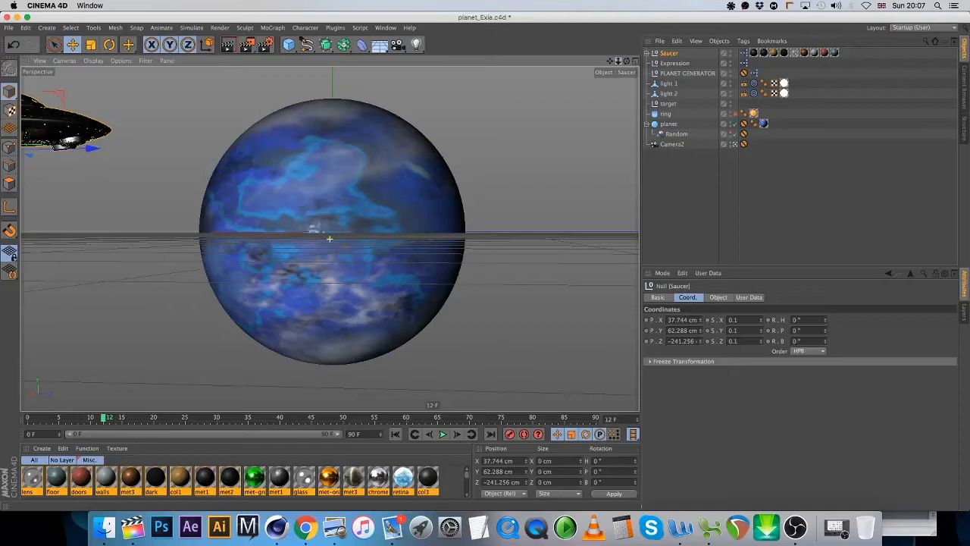
Add a camera looking up at the planet's upper edge from about X 240, Y -26, Z 53 cm and render the view
click(398, 44)
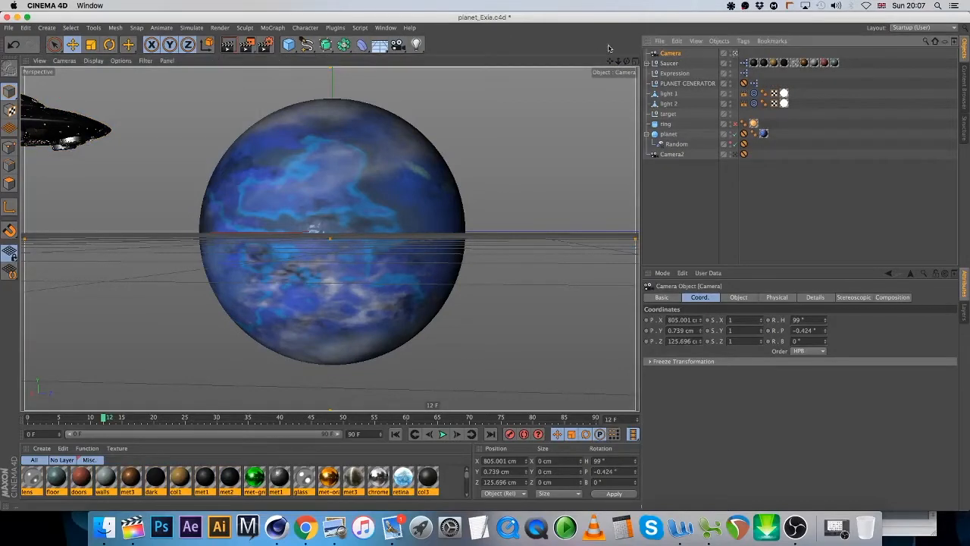
drag(619, 61, 758, 62)
drag(626, 61, 667, 99)
drag(609, 61, 558, 25)
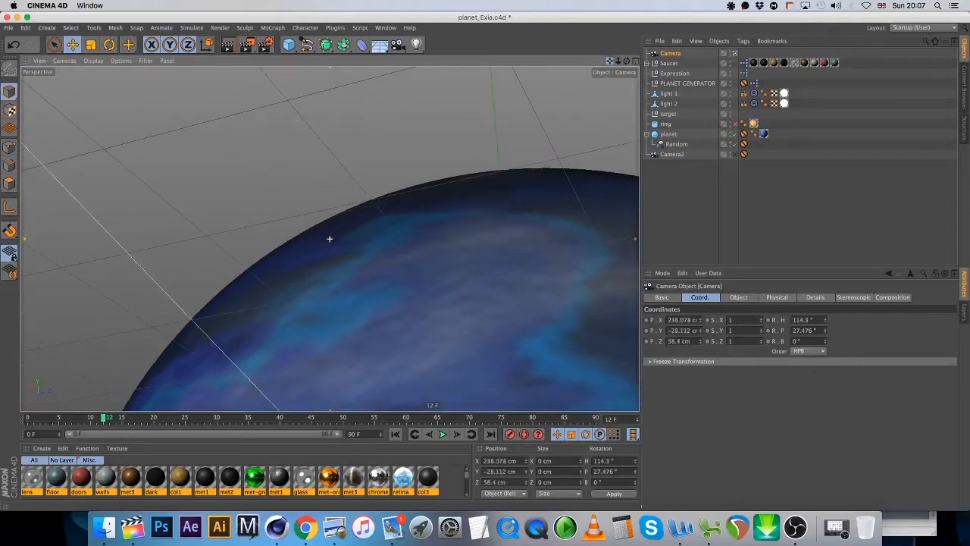
drag(409, 23, 440, 32)
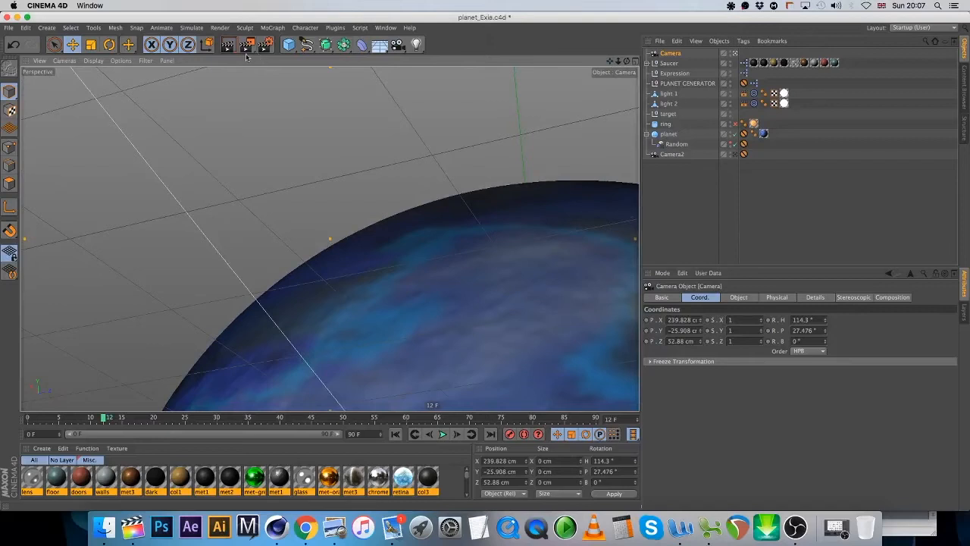
click(247, 45)
click(241, 174)
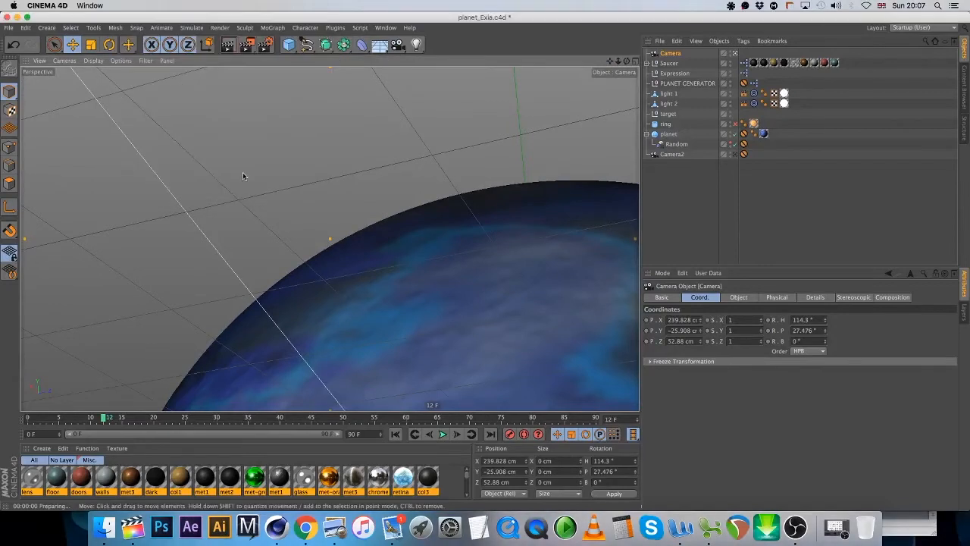
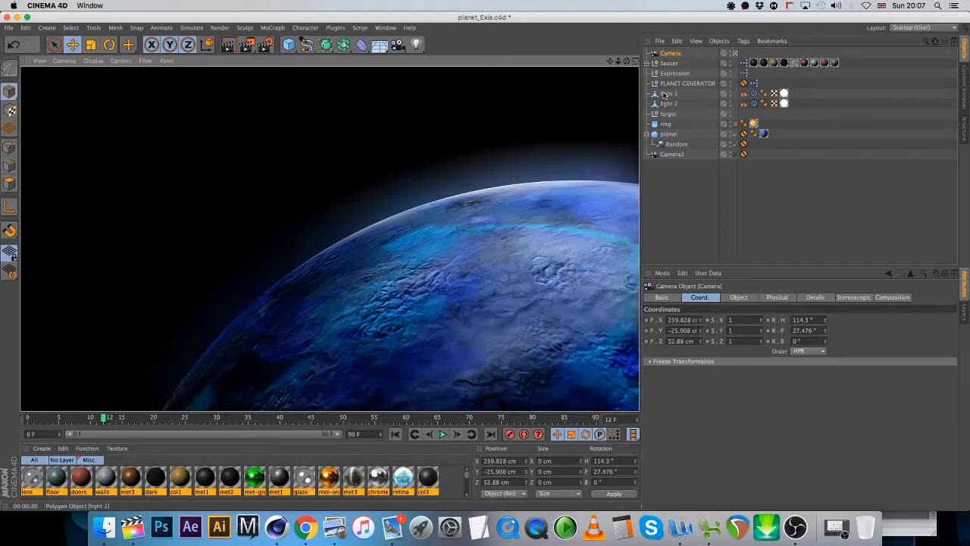
Move light 1 closer to the planet, to about X 91, Y 324, Z 505 cm, and light 2 to about X 63, Y 520, Z -7 cm
click(686, 96)
click(635, 62)
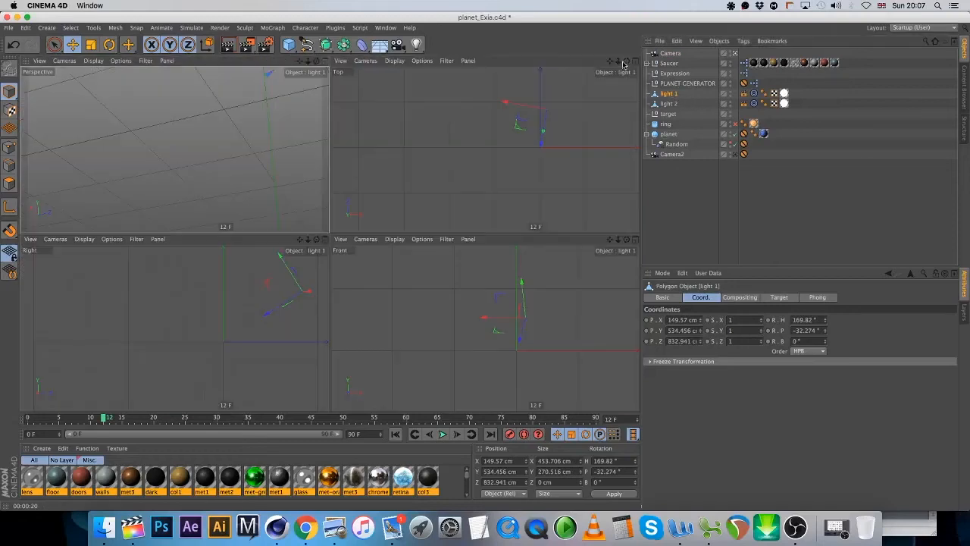
drag(619, 60, 641, 61)
drag(582, 123, 582, 141)
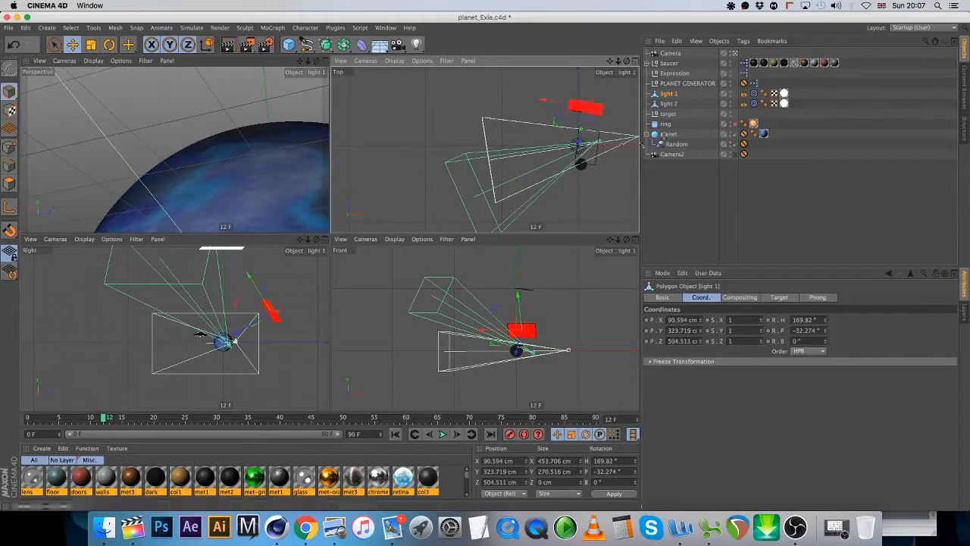
click(584, 144)
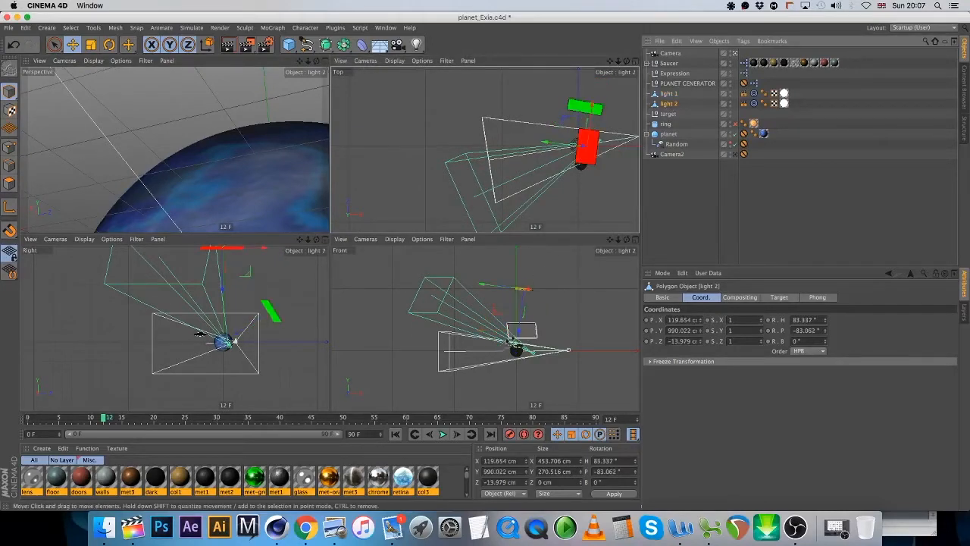
drag(520, 334, 518, 358)
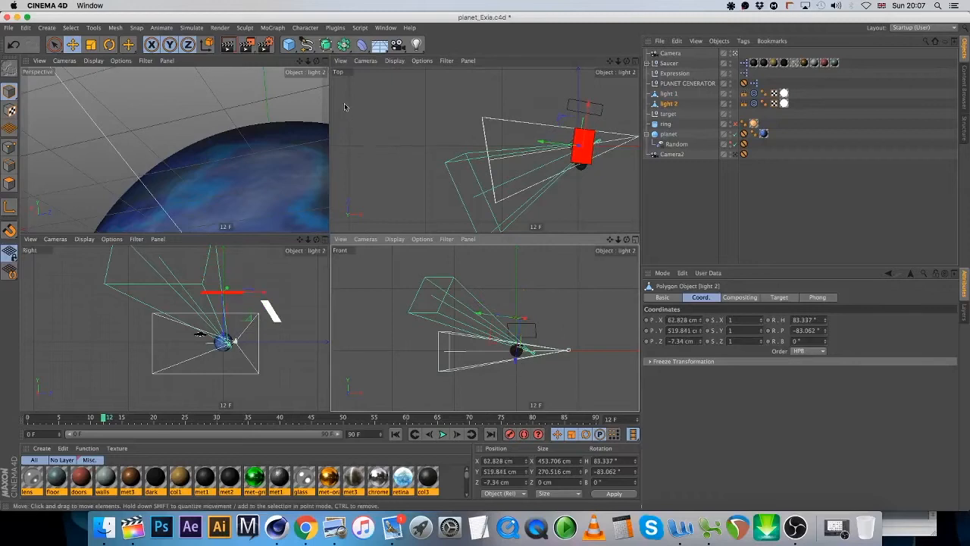
key(F1)
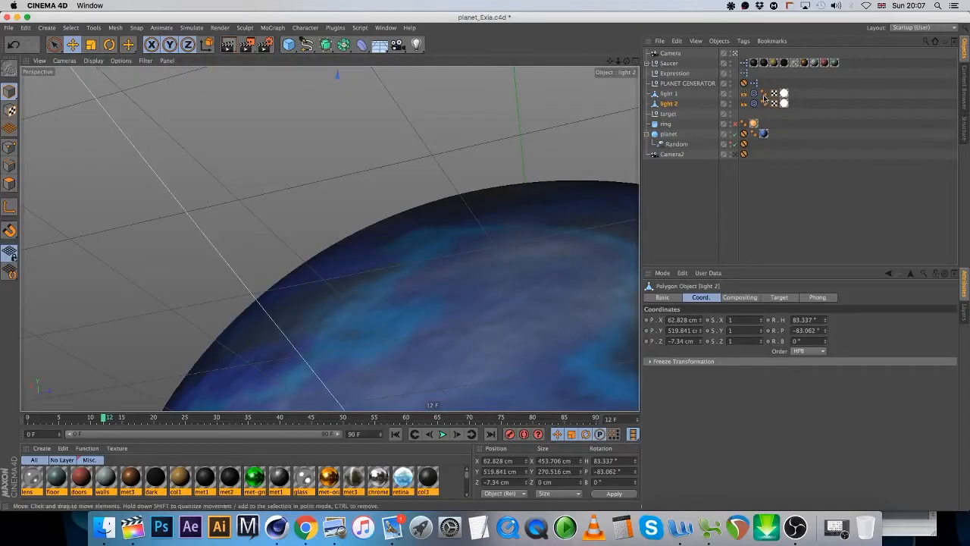
Lock the Saucer's Y axis and move it into the camera's view beside the planet, at about X 71, Z -56 cm
click(669, 63)
click(170, 44)
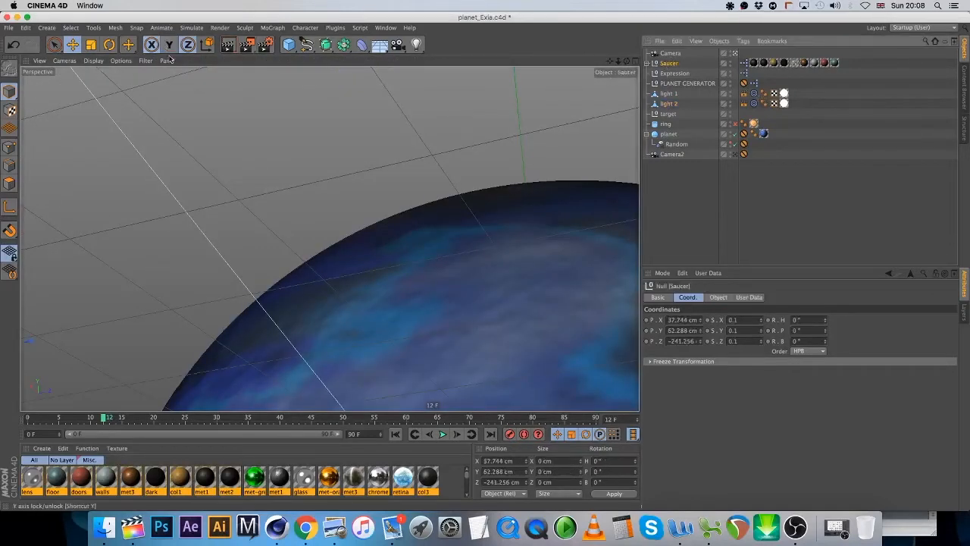
click(633, 60)
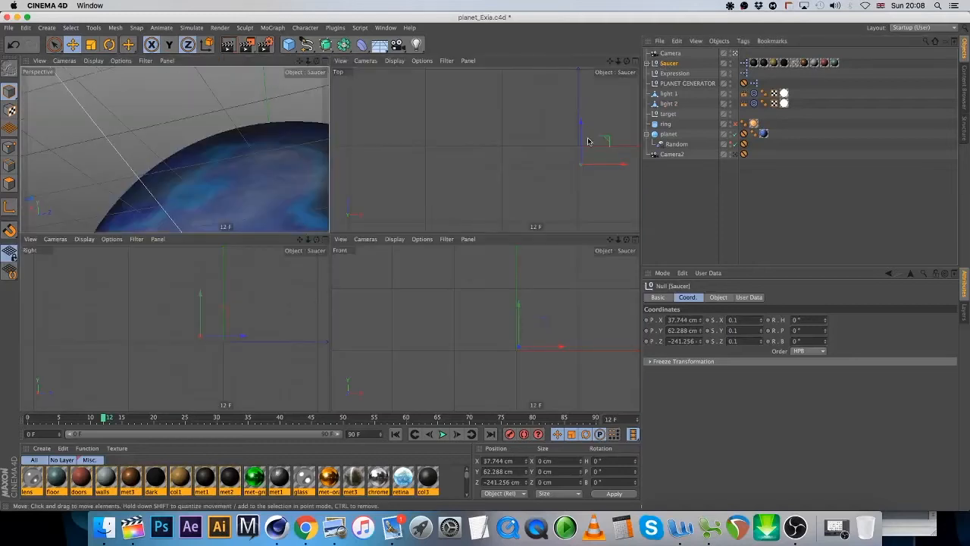
drag(606, 156, 605, 145)
drag(609, 146, 608, 144)
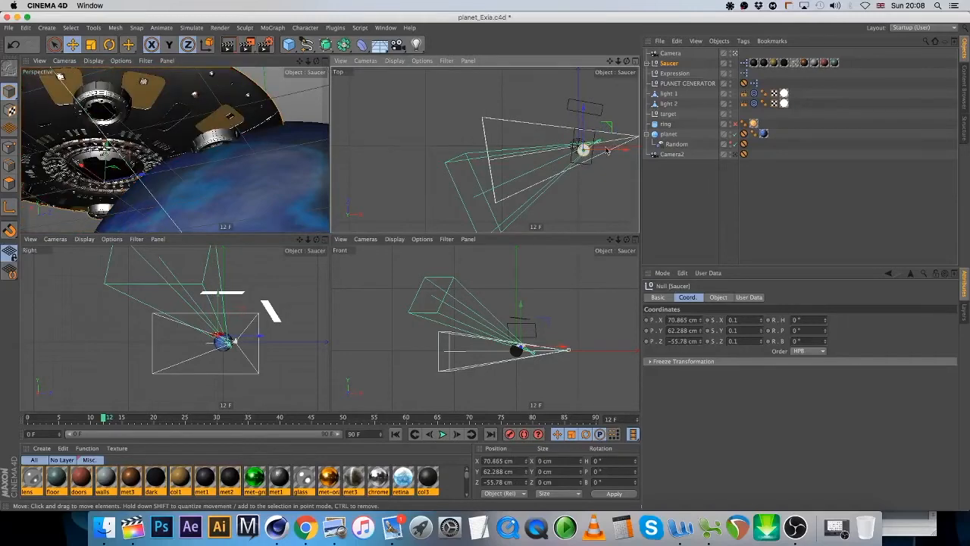
Scale the Saucer down to 0.01 on the X, Y and Z axes
click(669, 94)
click(669, 103)
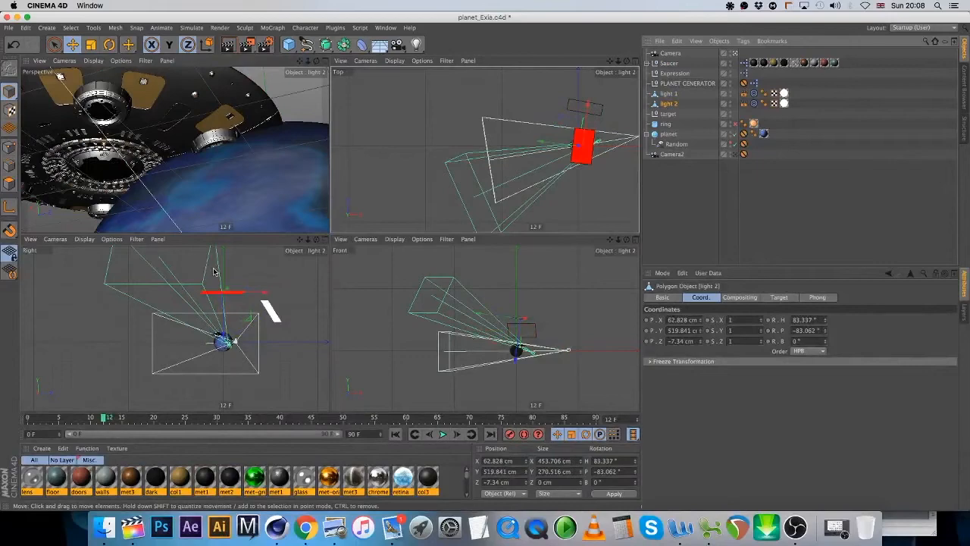
click(670, 65)
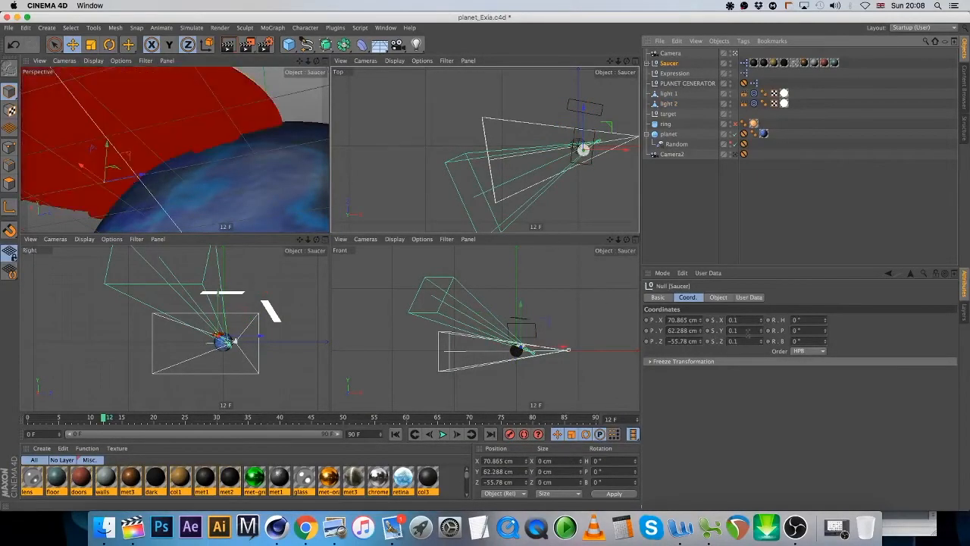
click(732, 320)
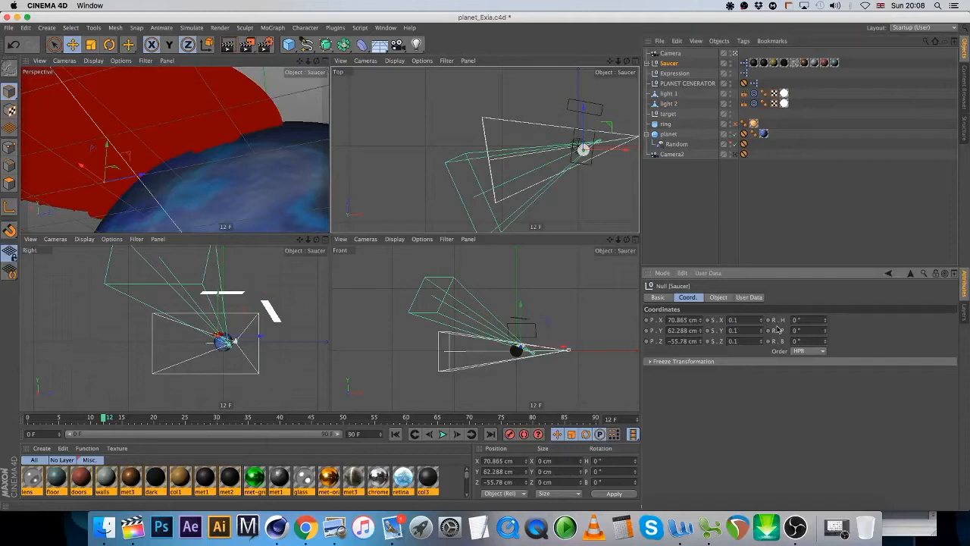
click(734, 330)
text(0)
key(Up)
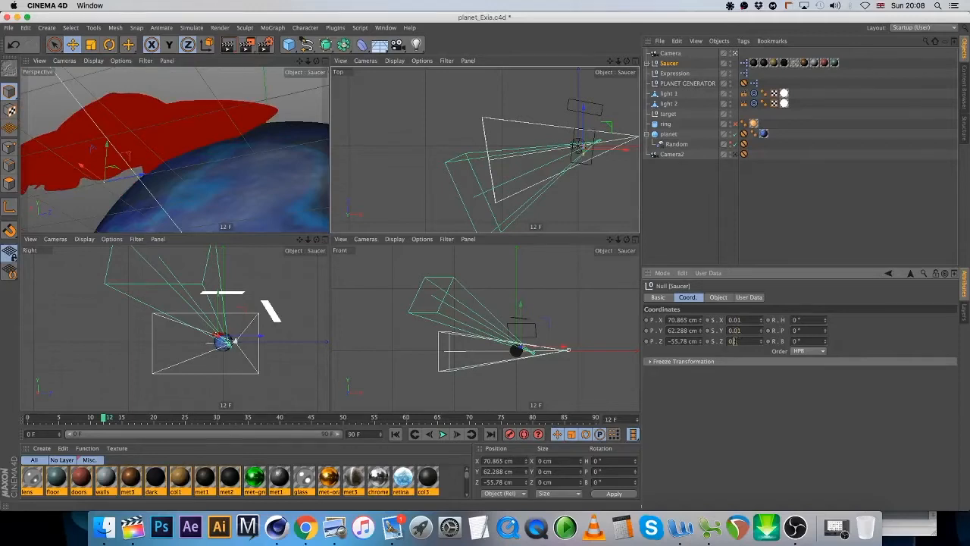
click(734, 341)
key(Return)
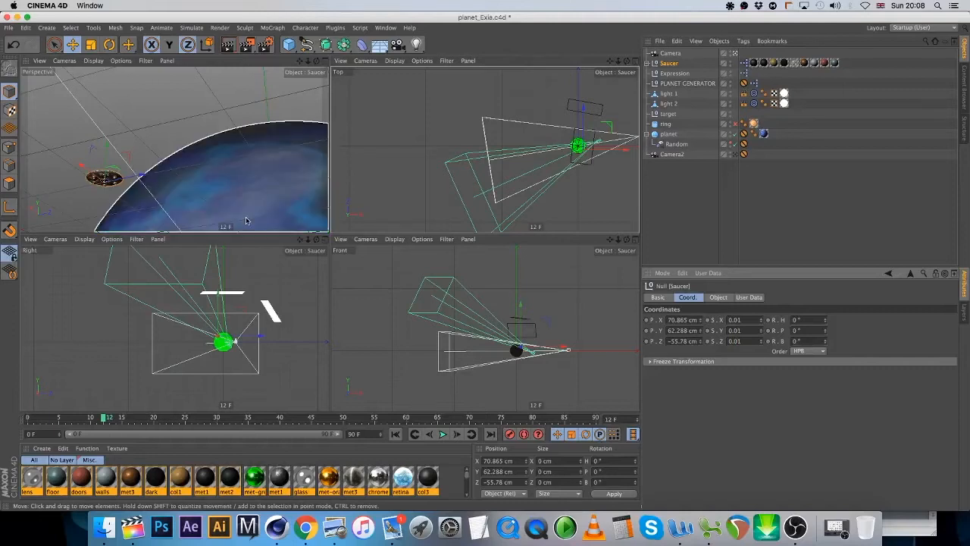
Maximize the camera view and render it, accepting the missing asset notice
click(323, 61)
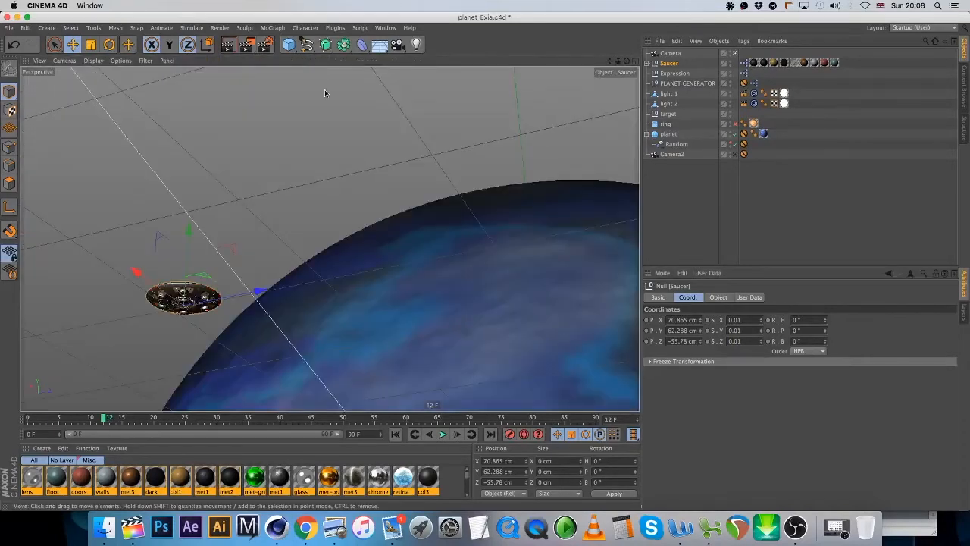
click(229, 45)
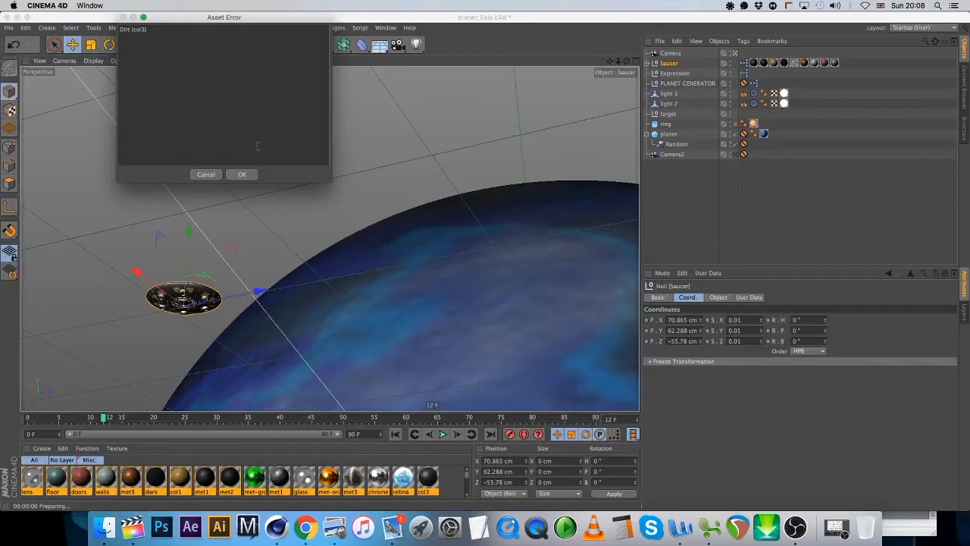
click(255, 177)
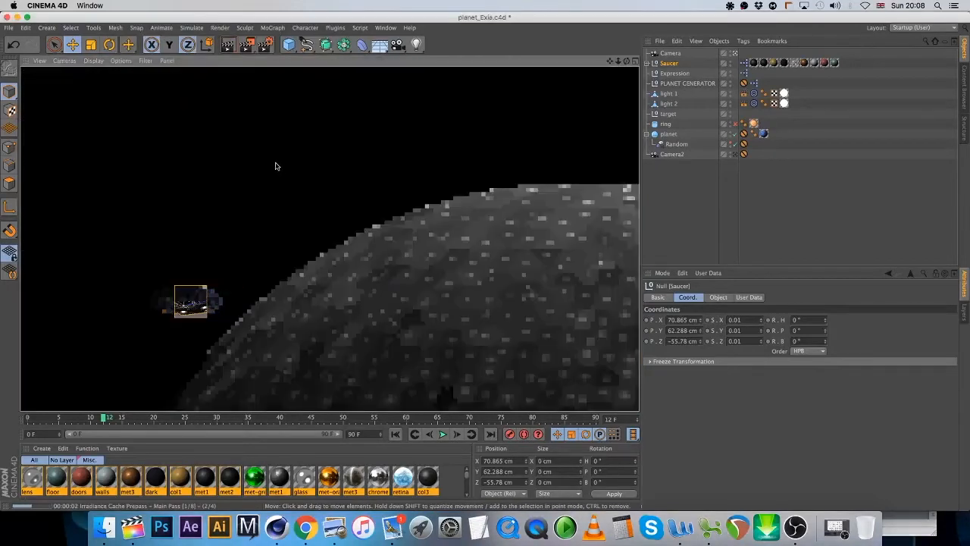
Turn off Ambient Occlusion in the render settings and render the camera view again
click(266, 44)
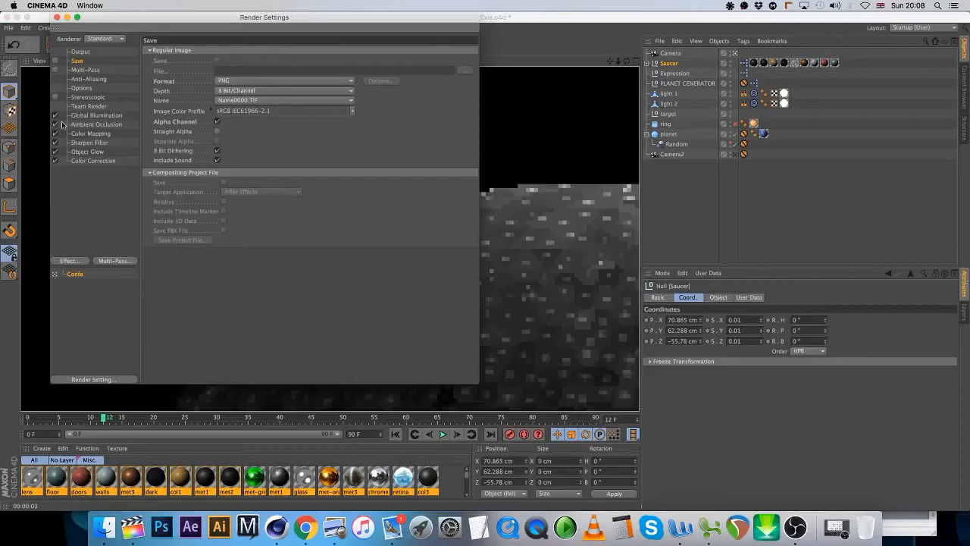
click(56, 17)
click(226, 47)
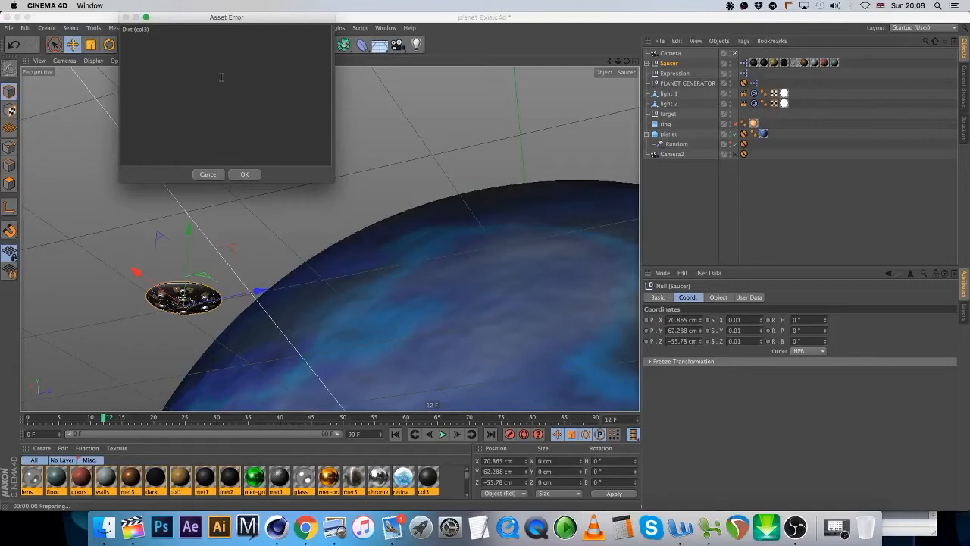
click(245, 173)
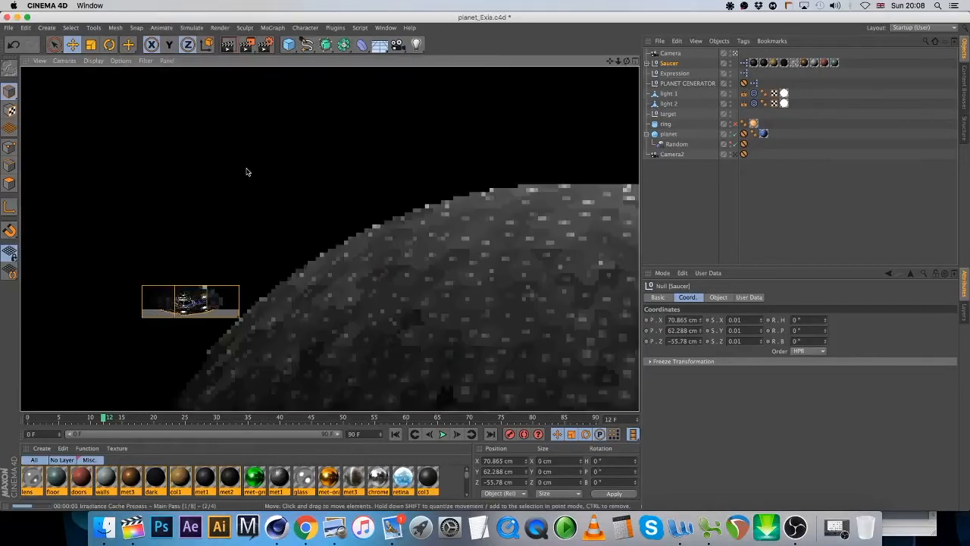
Turn off Global Illumination in the render settings and render the camera view again
click(263, 47)
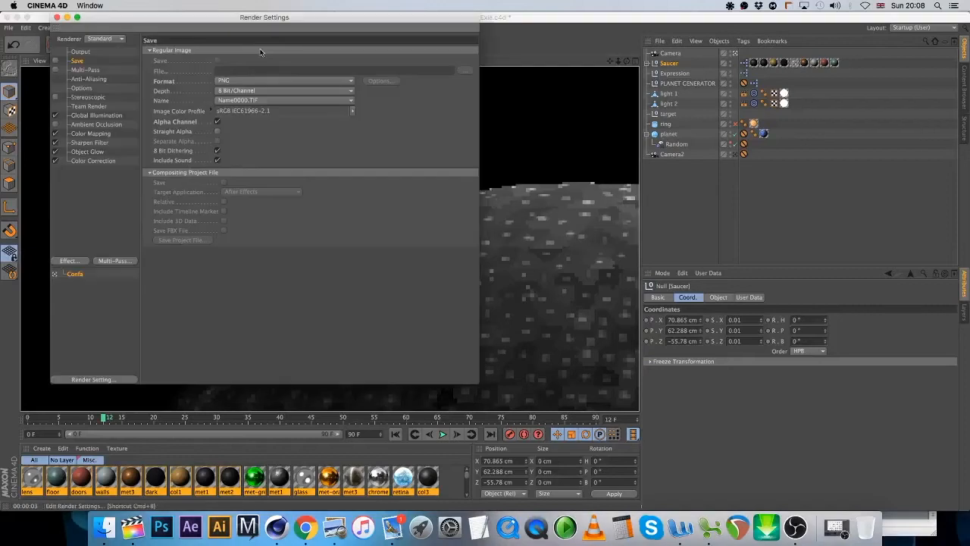
click(55, 115)
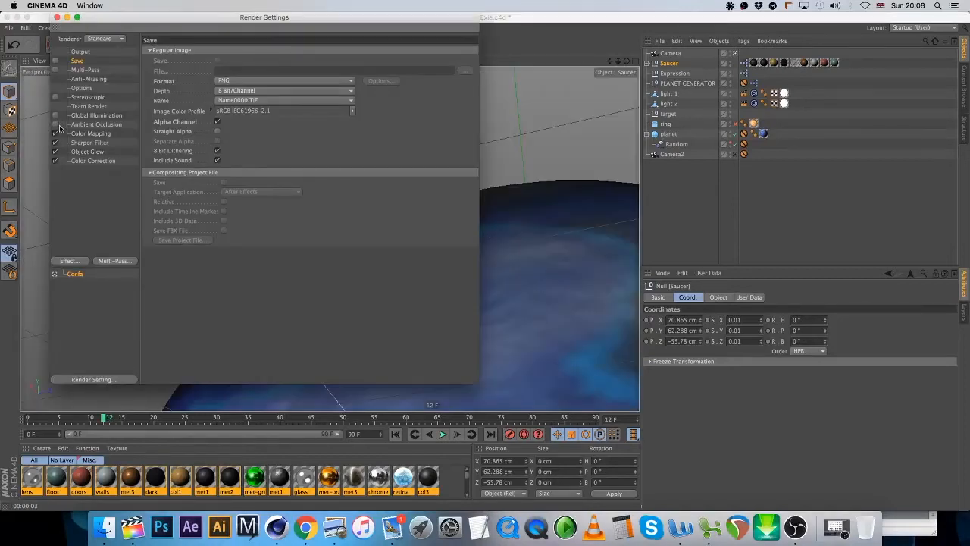
click(56, 17)
click(224, 45)
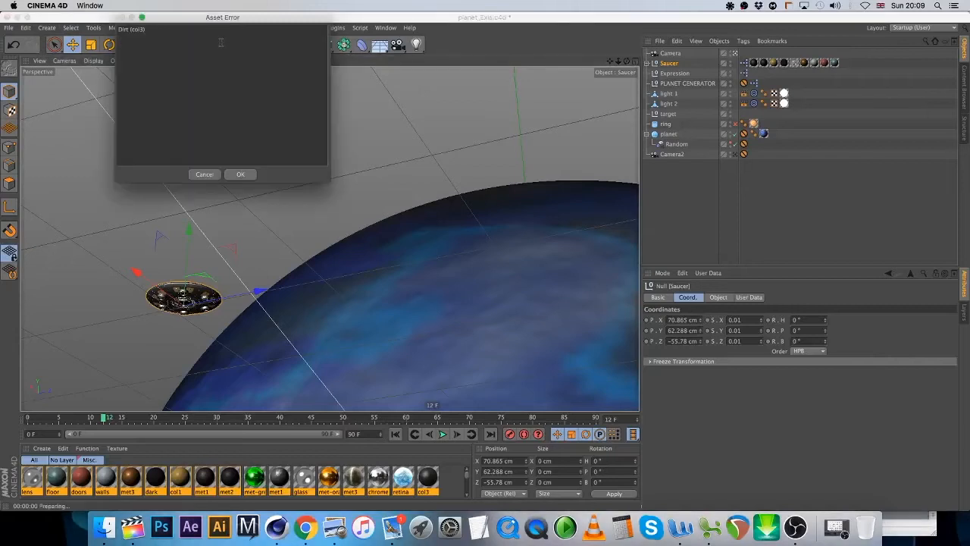
click(234, 174)
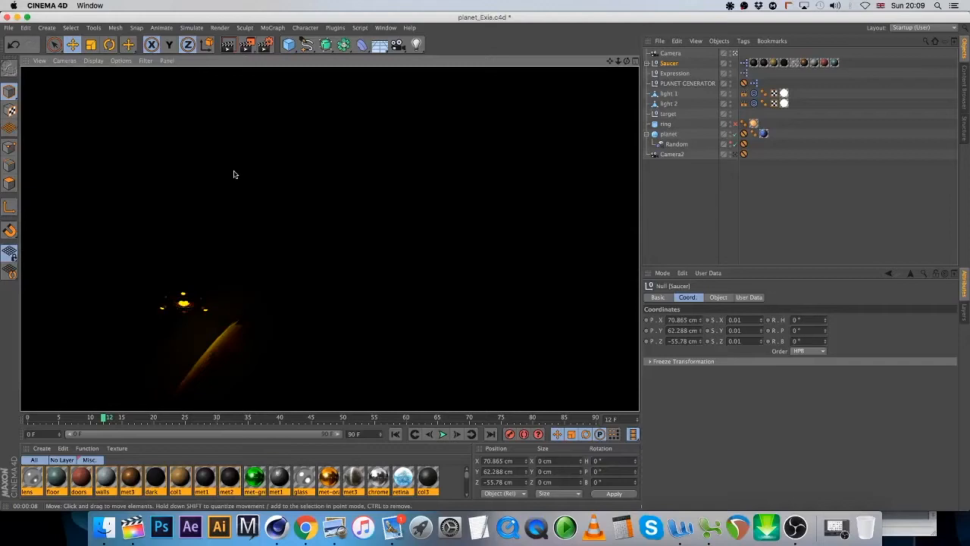
Return to the four-view layout and delete light 1 and light 2 from the scene
click(634, 61)
drag(619, 61, 359, 79)
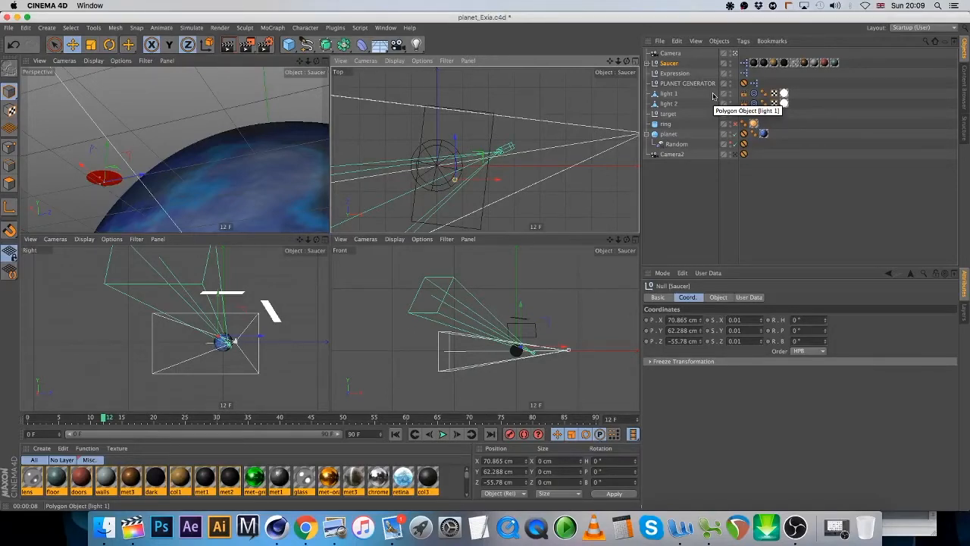
click(677, 97)
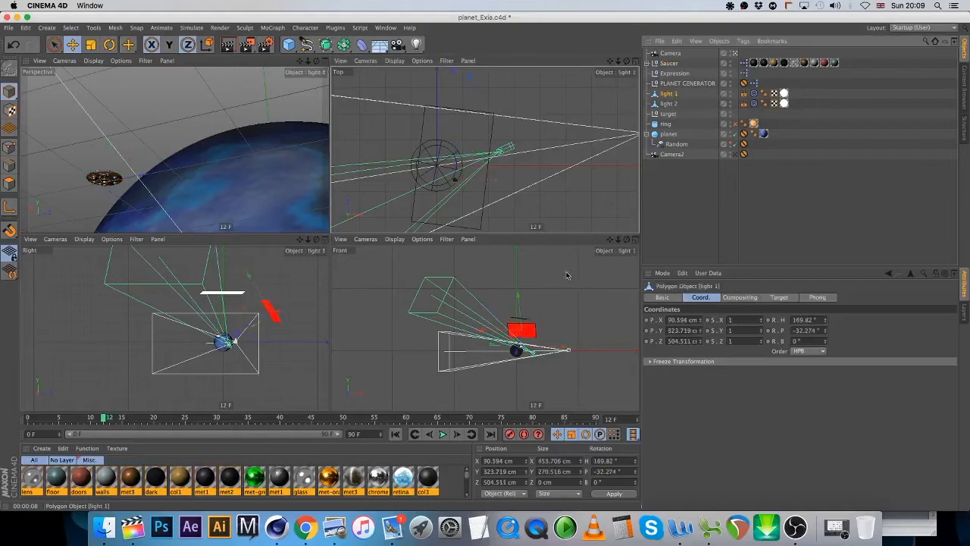
key(Delete)
click(669, 94)
key(Delete)
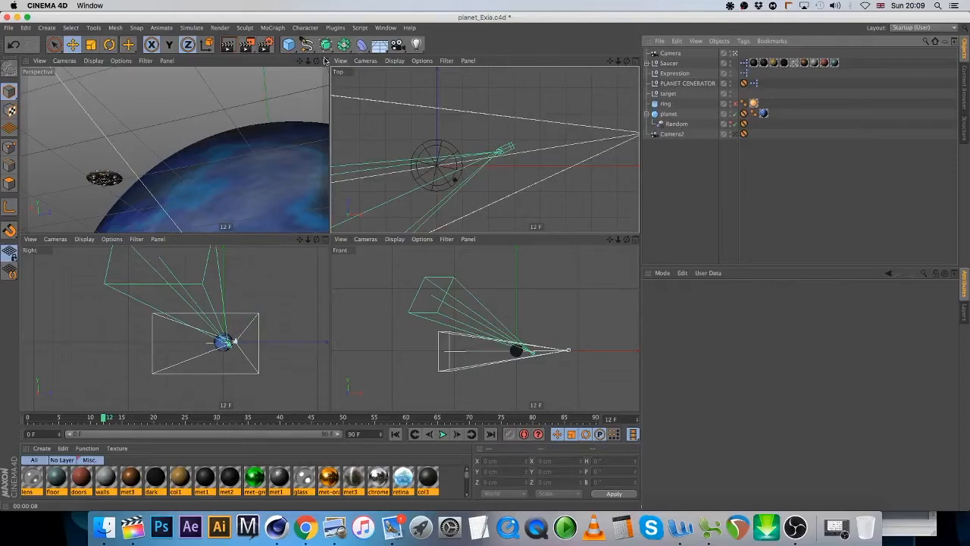
Maximize the camera view, then switch to Finder and open set_space.c4d from the Sets folder
middle_click(151, 93)
click(105, 527)
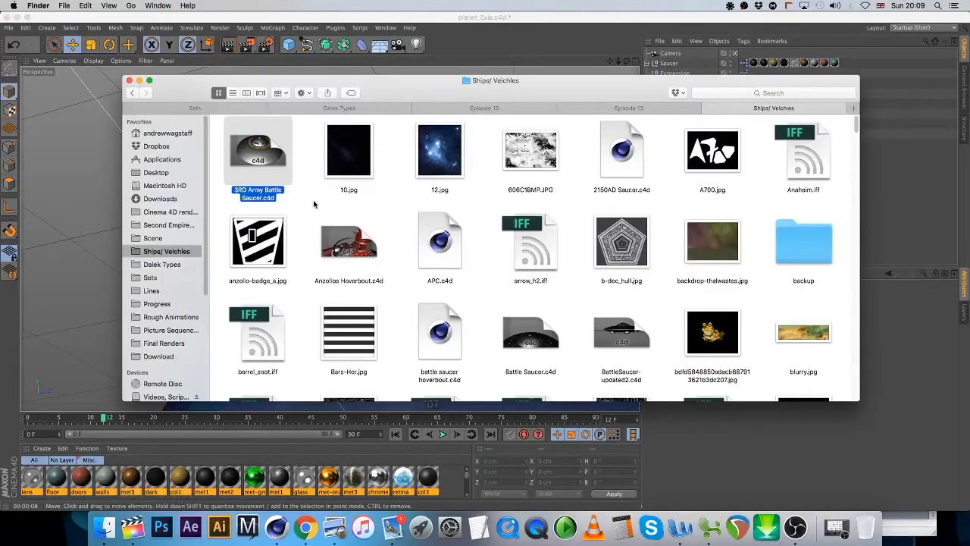
click(150, 279)
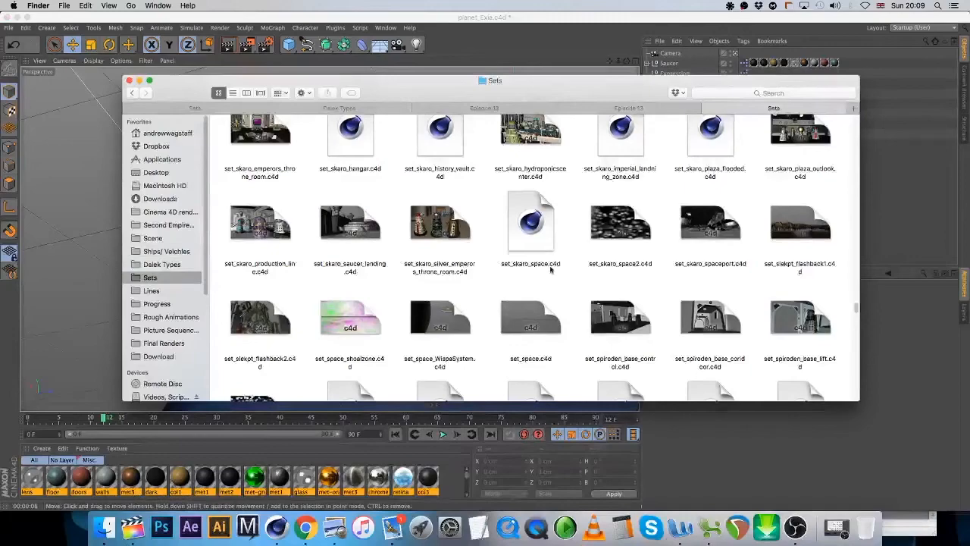
scroll(539, 274, down, 5)
scroll(540, 275, down, 10)
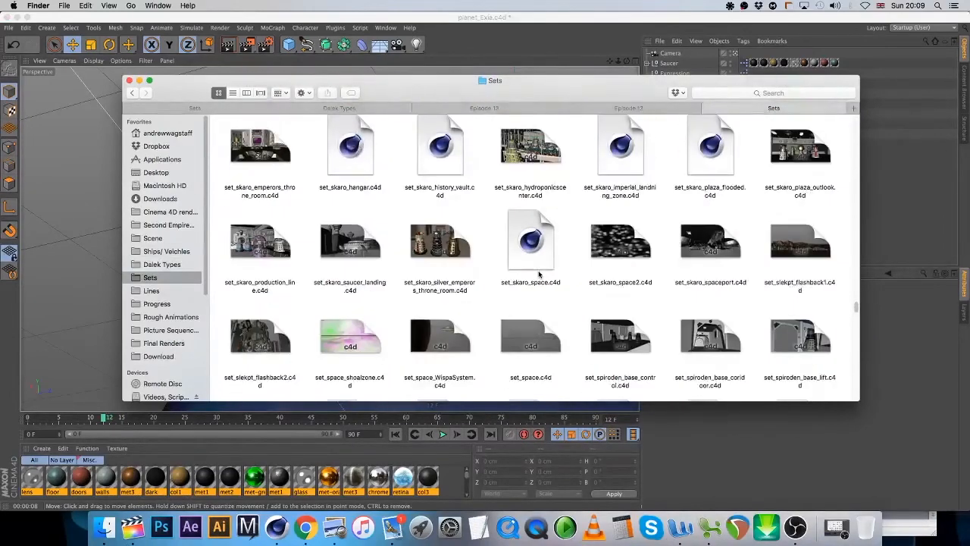
scroll(540, 275, down, 3)
double_click(538, 261)
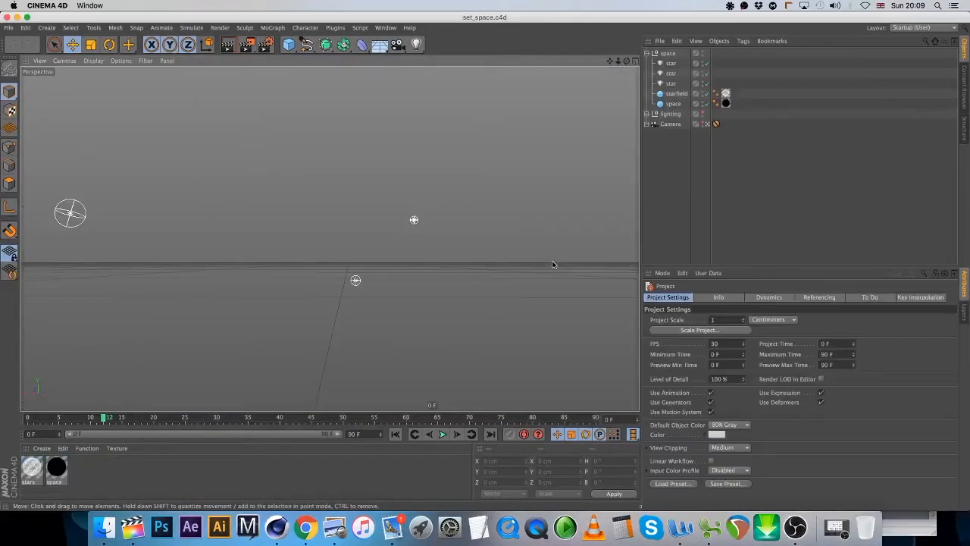
Copy the space group with its stars and the lighting group, and close set_space.c4d without saving
click(667, 53)
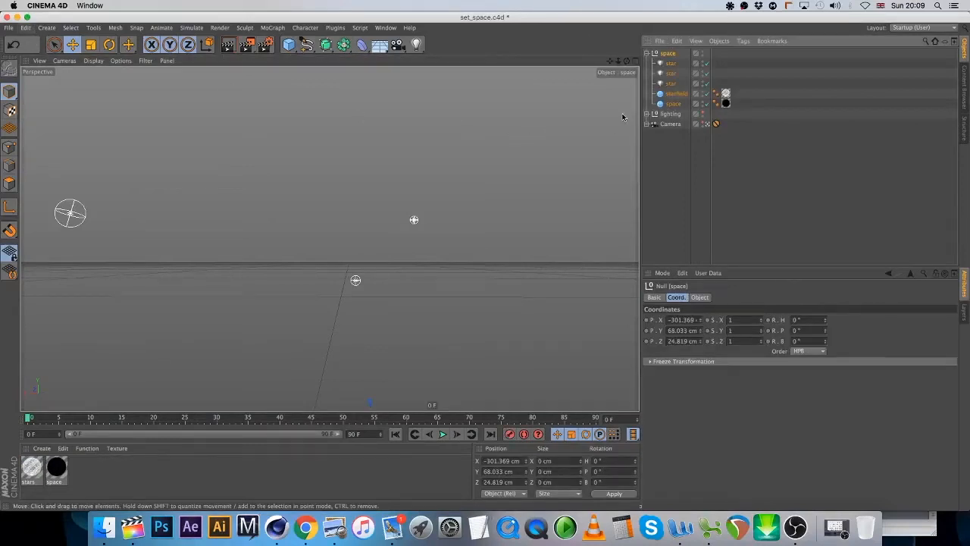
shift+click(673, 114)
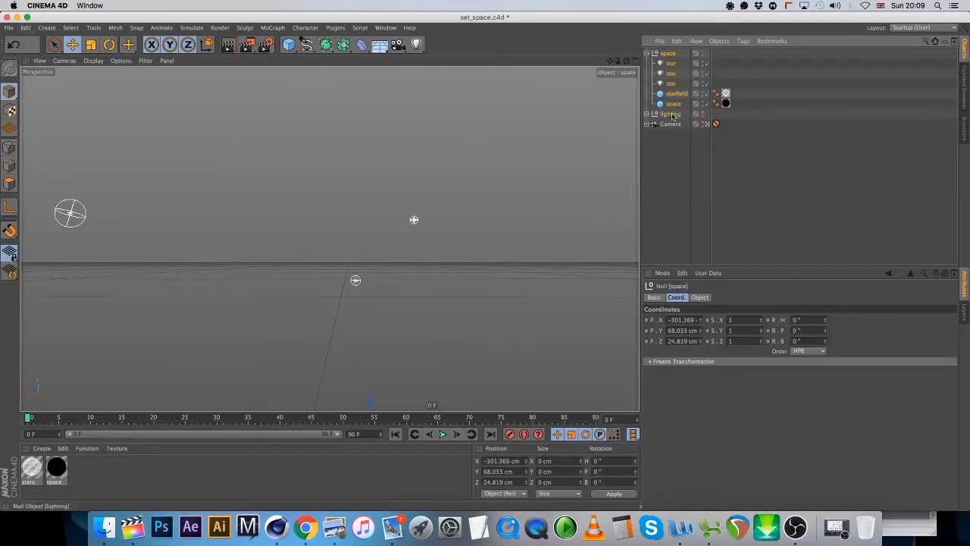
click(26, 28)
click(25, 28)
click(9, 28)
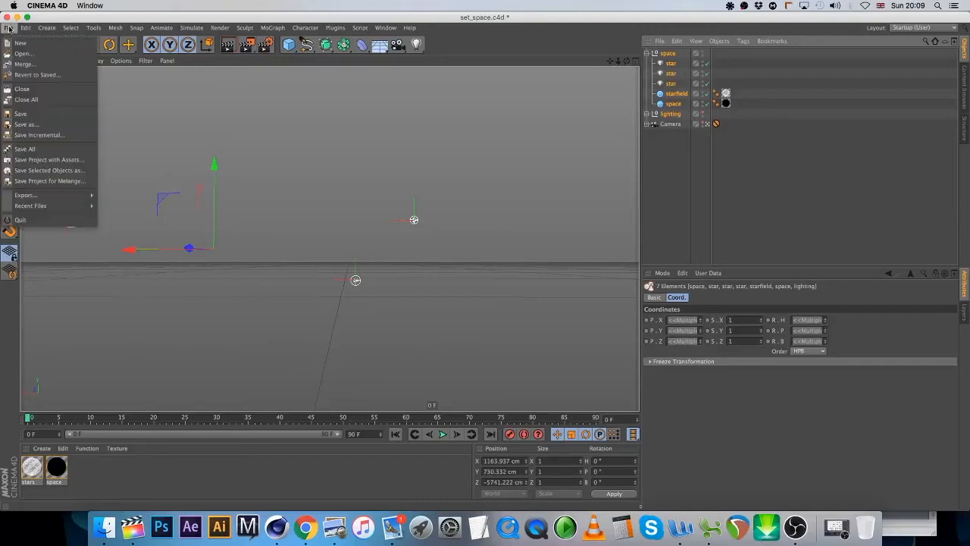
click(44, 100)
click(436, 185)
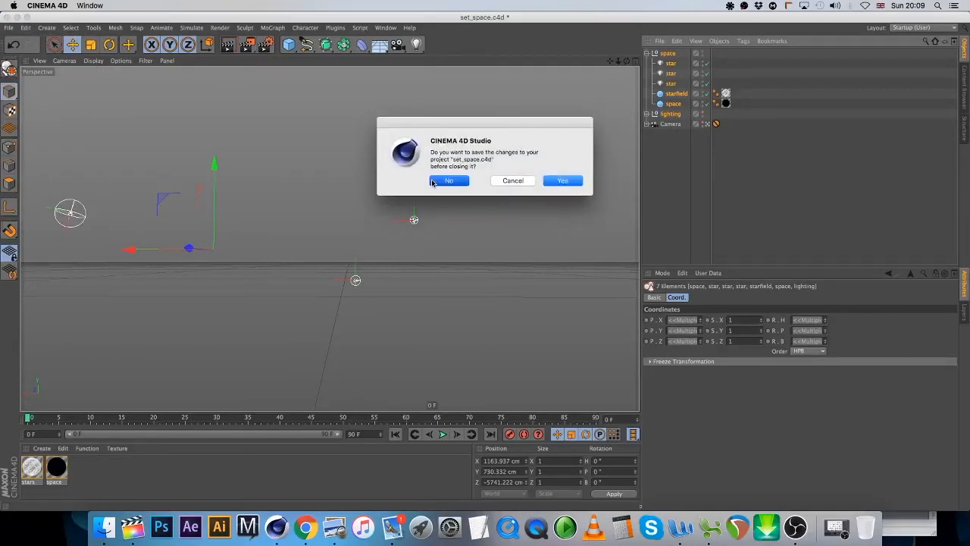
Paste the copied space and lighting groups into planet_Exia.c4d and render the camera view
key(super+v)
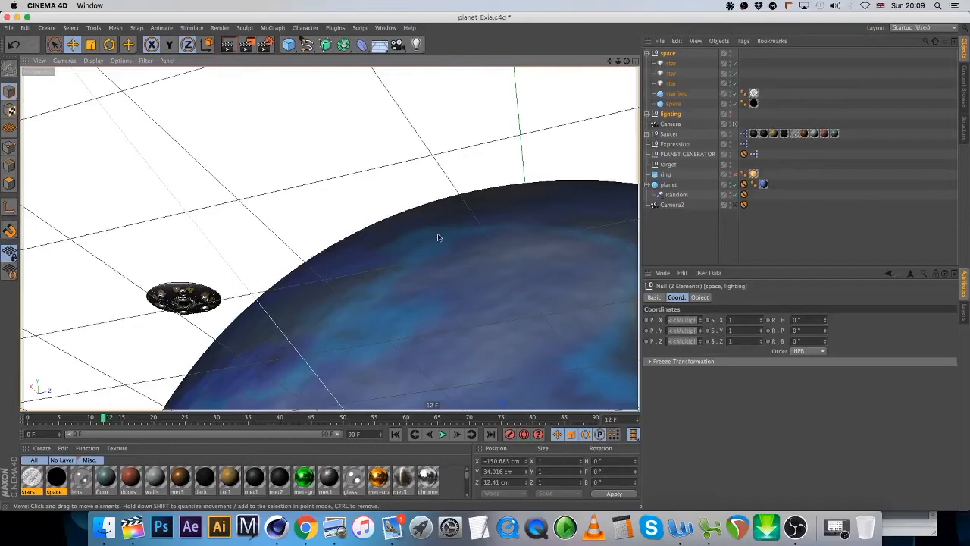
click(229, 43)
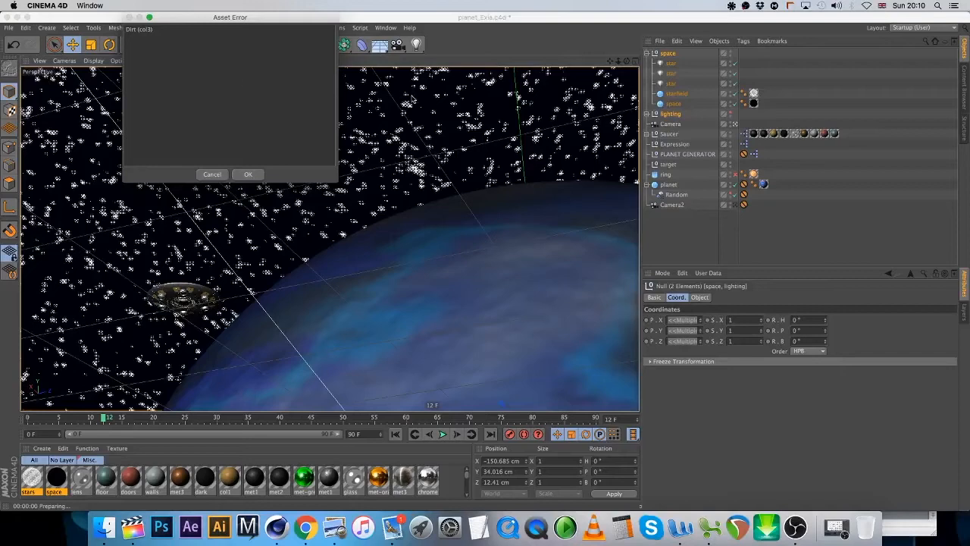
click(248, 175)
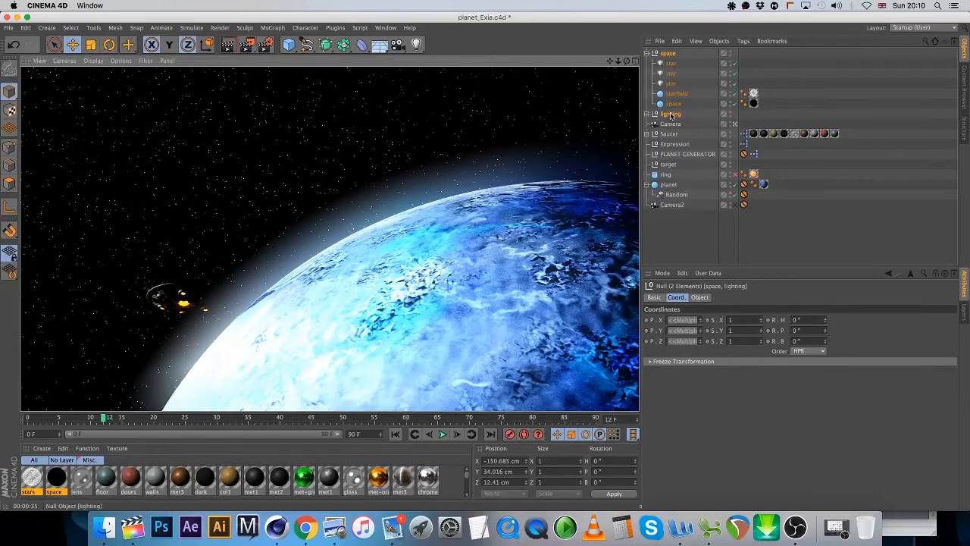
Bank the Saucer about 68° and move it in front of the planet's lower edge, at about X 125, Y 24, Z -13 cm
click(669, 134)
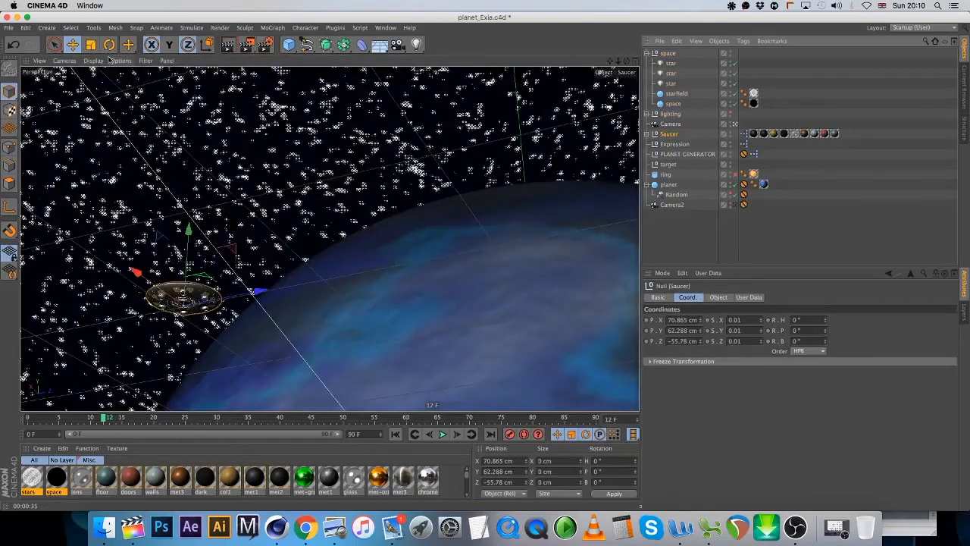
click(109, 44)
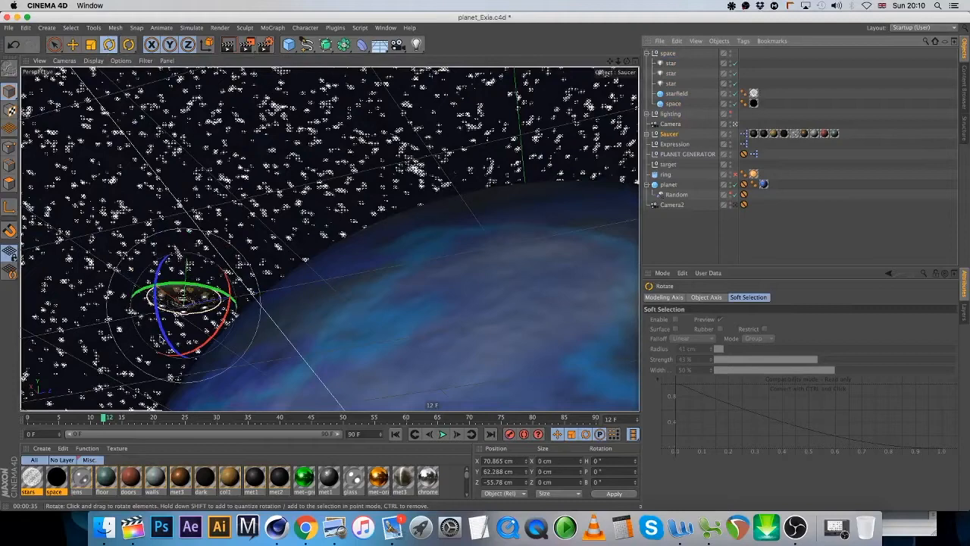
drag(169, 345, 189, 375)
click(72, 44)
drag(242, 214, 566, 296)
drag(501, 342, 317, 371)
drag(199, 326, 190, 308)
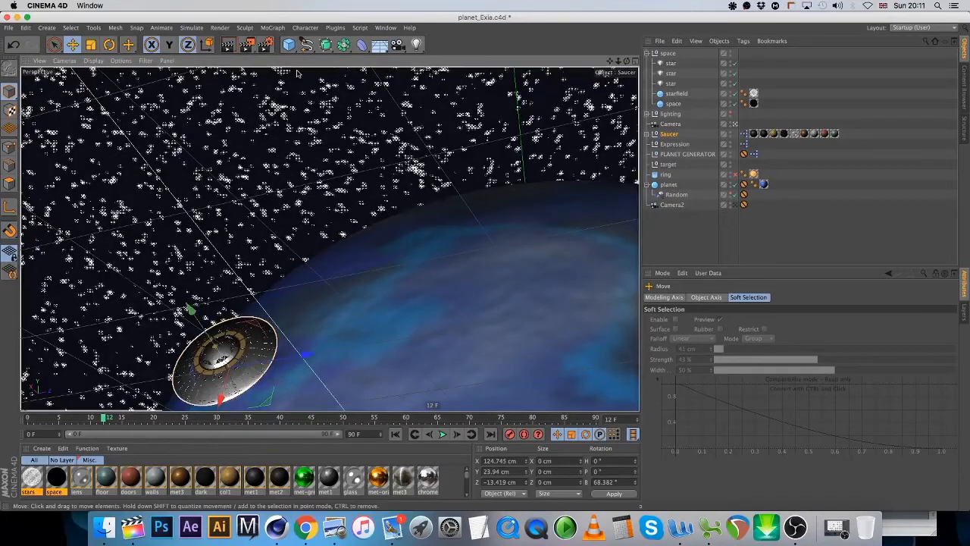
Add a light object and switch the viewport to a shading mode that ignores the scene lights
click(416, 44)
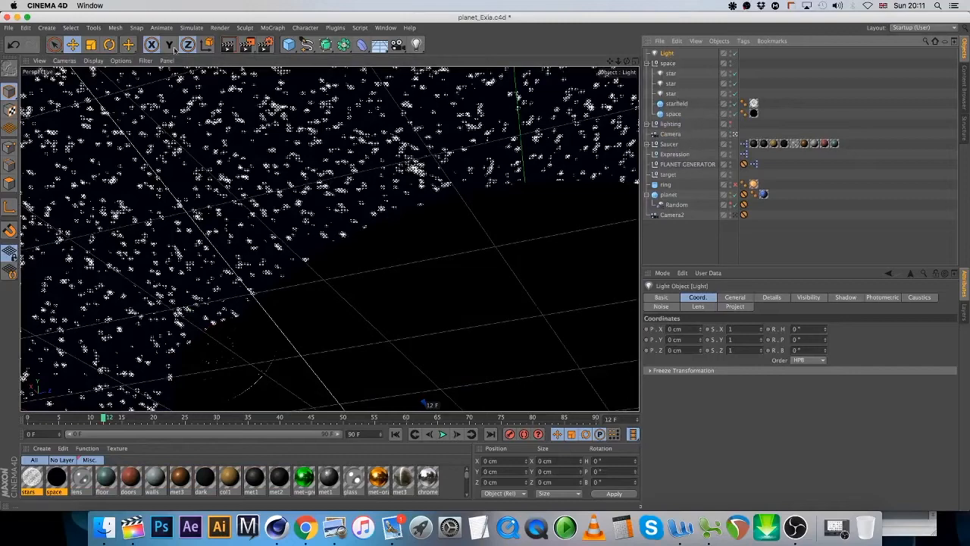
click(111, 61)
mouse_move(91, 62)
click(109, 104)
click(93, 60)
click(114, 94)
Make the new light a child of the Saucer and set its Y position to 0 cm
click(673, 114)
drag(675, 115, 672, 147)
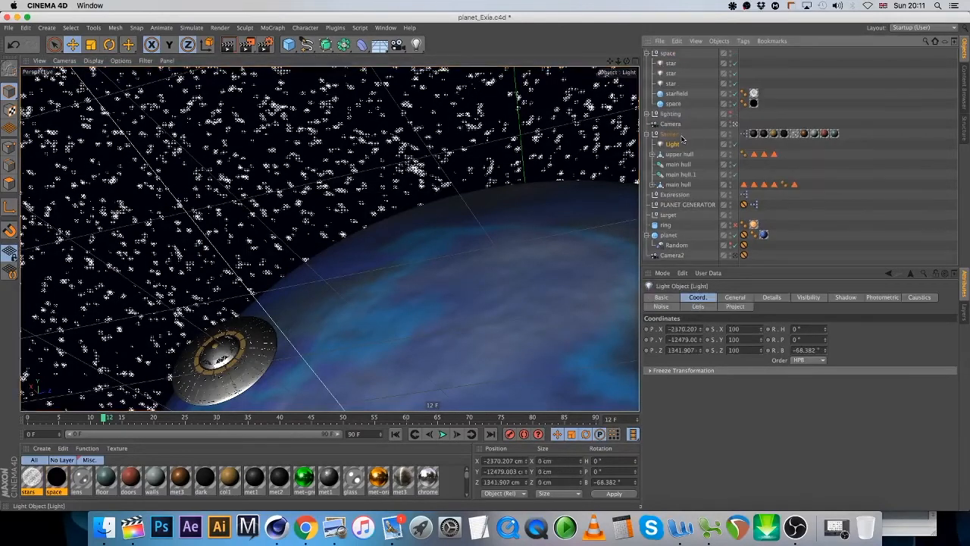
click(507, 472)
text(0)
key(Return)
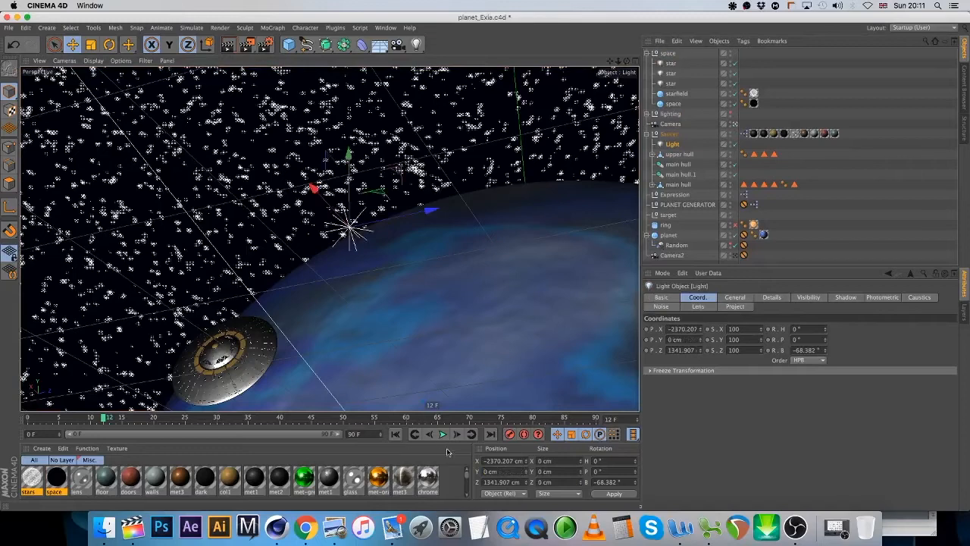
Zero the Saucer light's X and Z position and its bank angle, then move it up to about Y 1618 cm
drag(520, 482, 445, 465)
text(0)
key(Return)
drag(521, 460, 461, 451)
text(0)
key(Return)
drag(620, 482, 529, 472)
text(0)
key(Return)
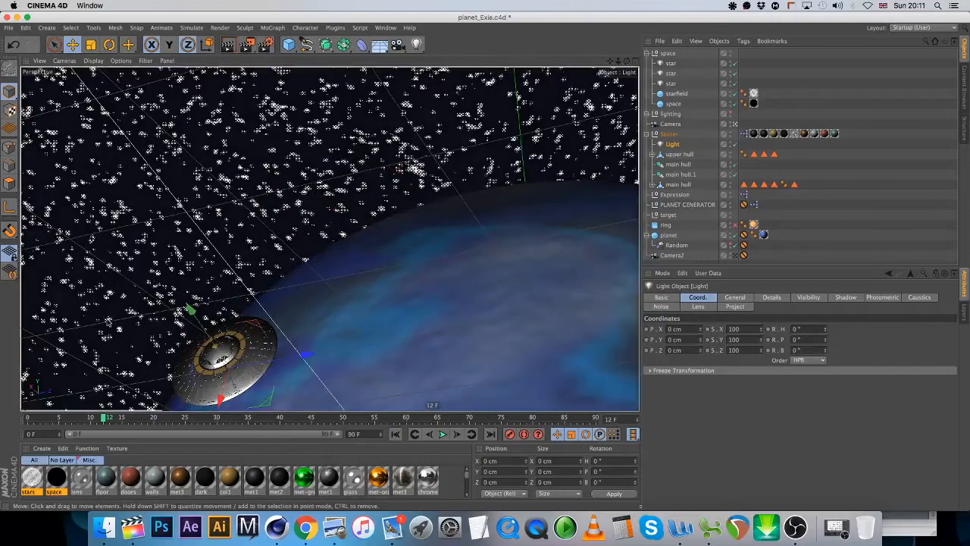
drag(191, 311, 104, 242)
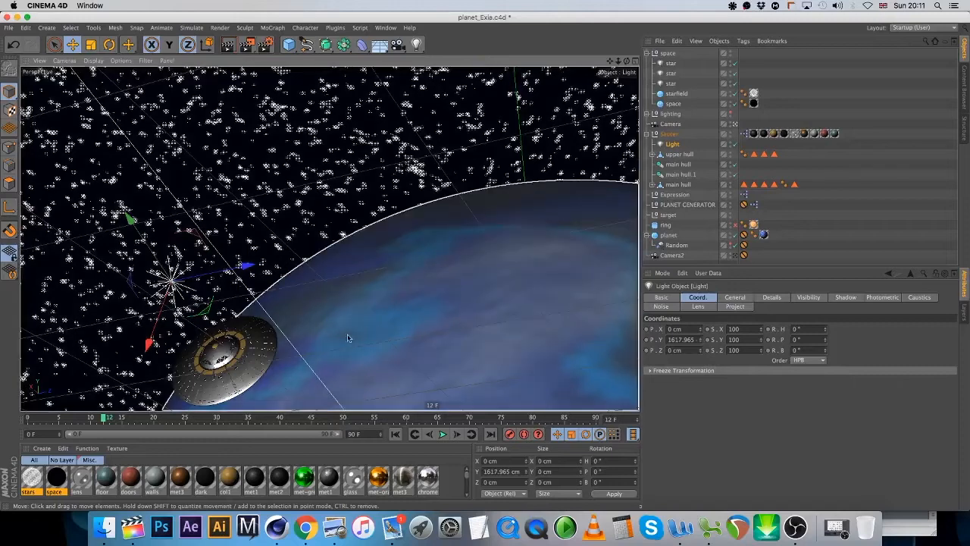
Set the light's project mode to Include and add the Saucer as the only object it illuminates
click(740, 308)
click(747, 328)
click(740, 337)
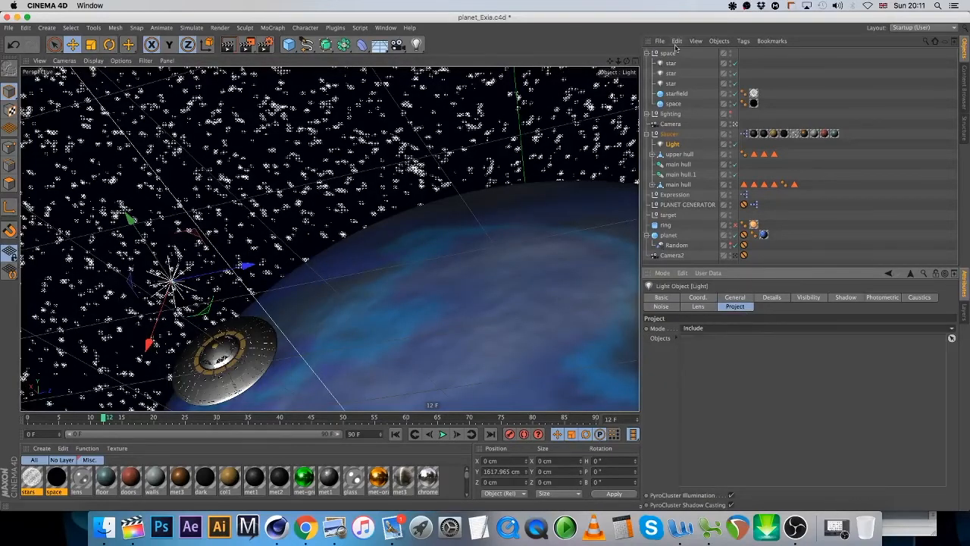
drag(670, 134, 702, 361)
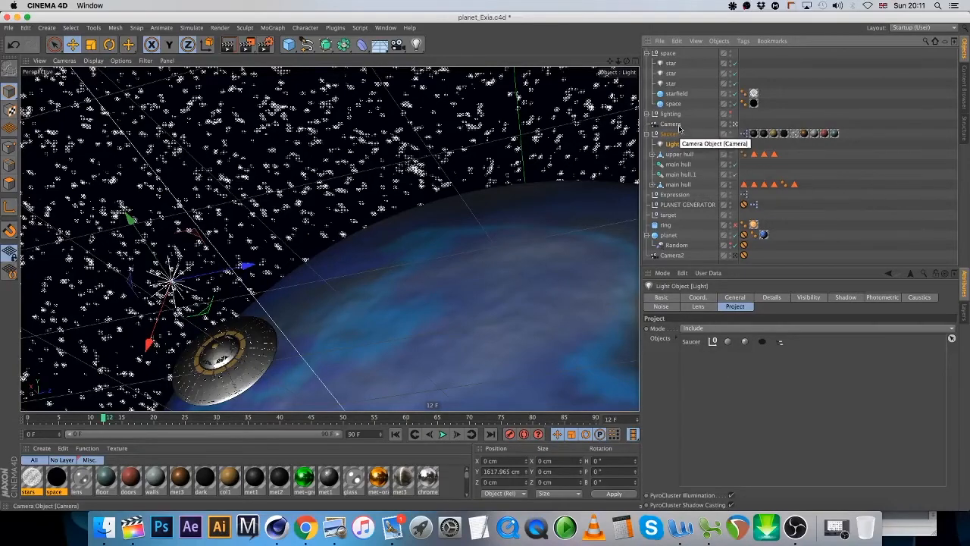
Lower the light's intensity to 50% and render the camera view as a test
click(734, 297)
click(845, 362)
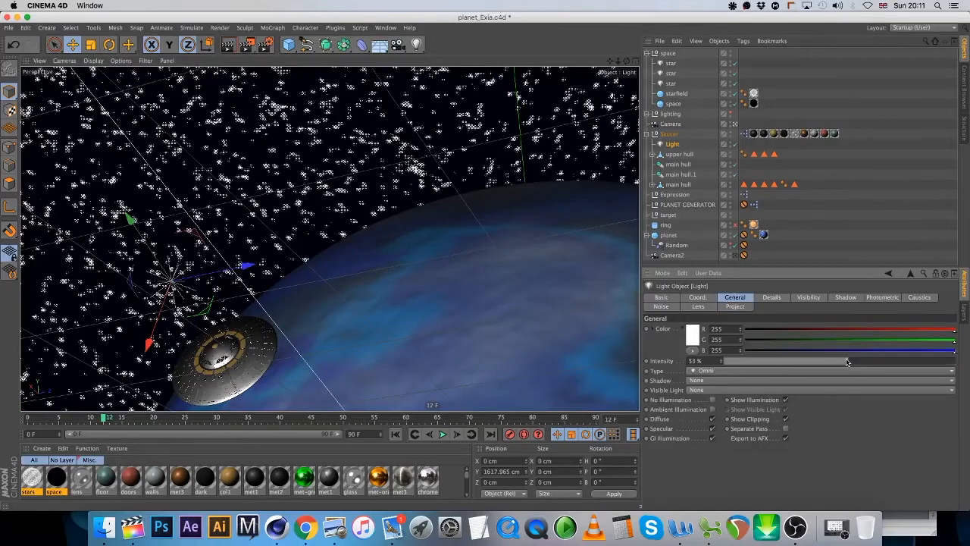
drag(843, 363, 842, 362)
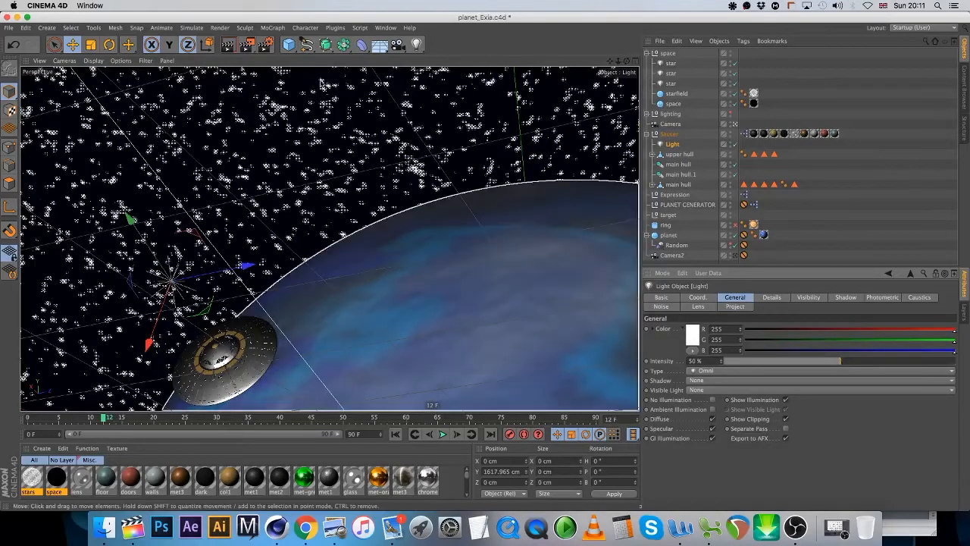
click(228, 44)
click(243, 175)
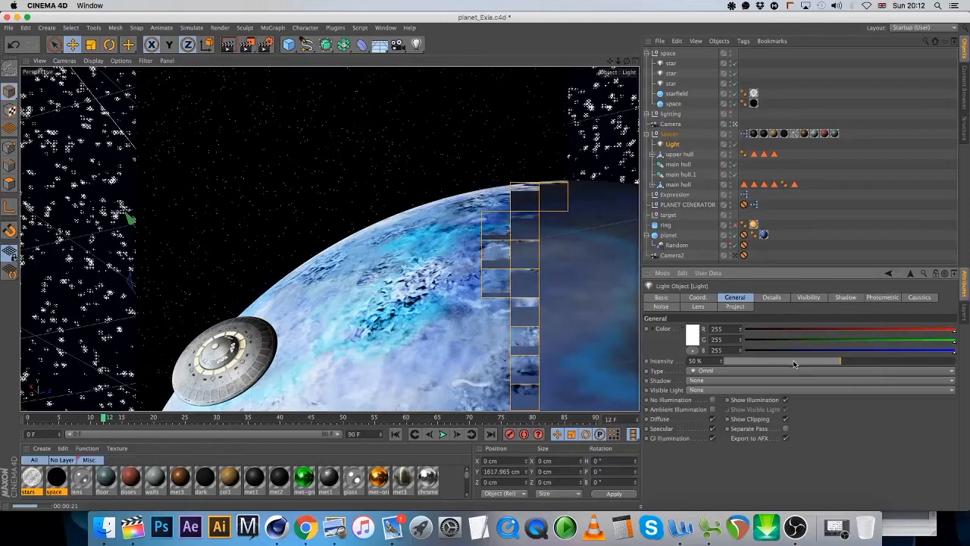
Reduce the light's intensity to 20% and render the view again, continuing past the missing asset
drag(779, 361, 771, 364)
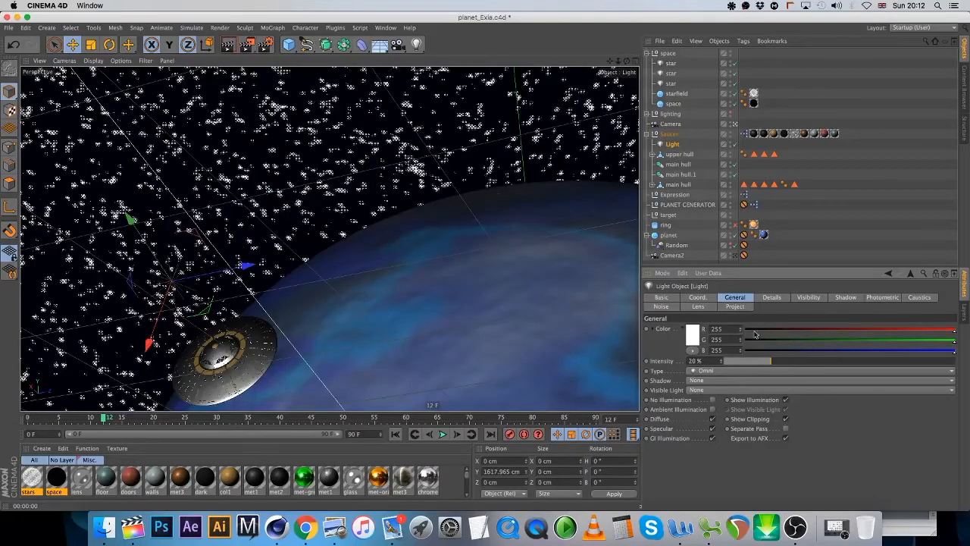
click(229, 44)
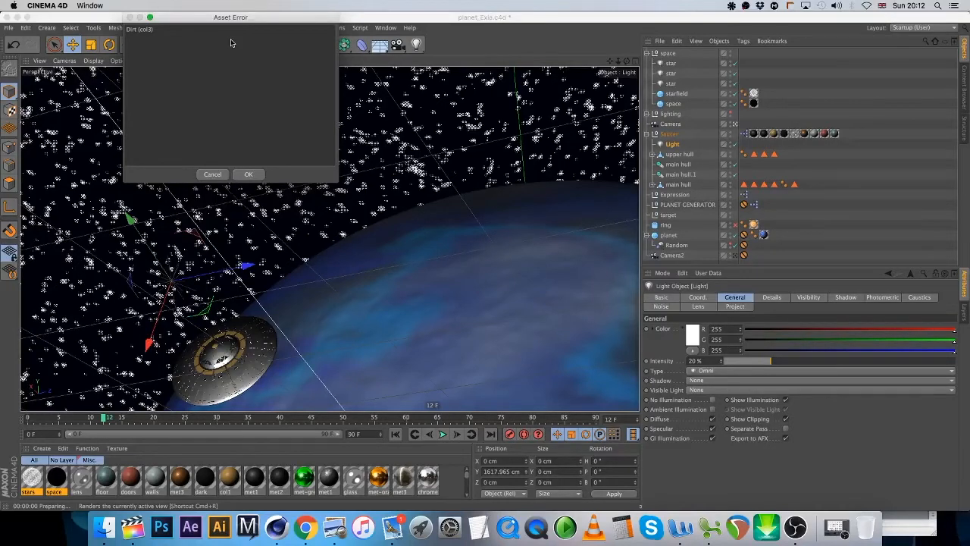
click(249, 174)
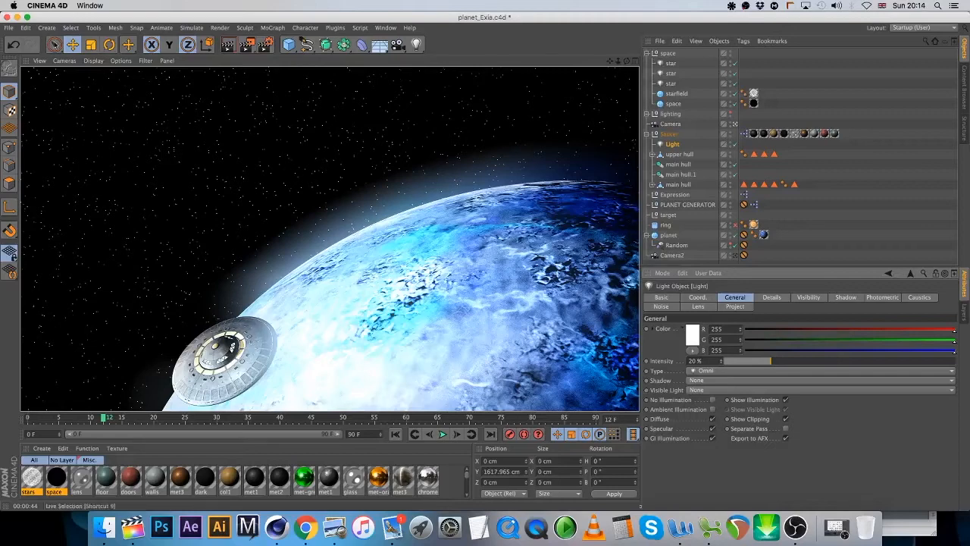
click(9, 28)
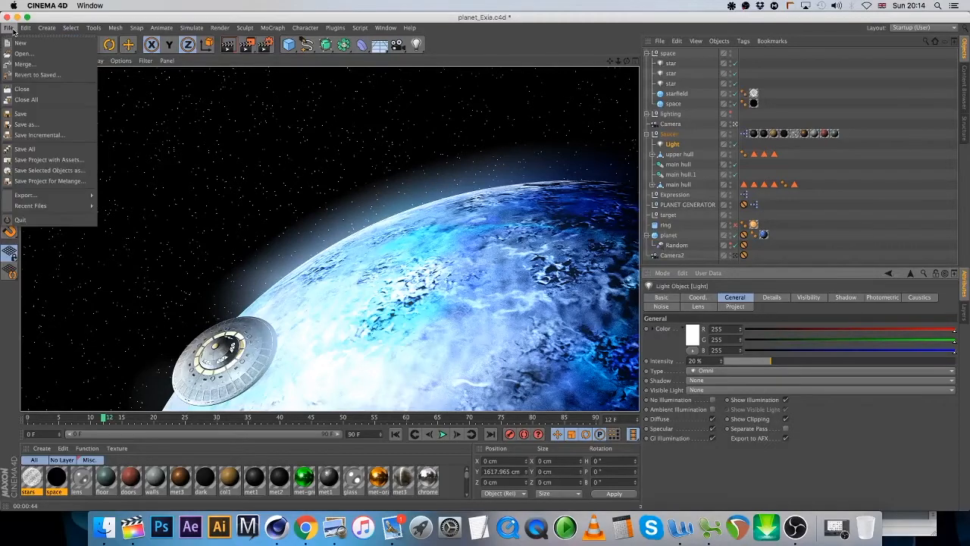
click(66, 125)
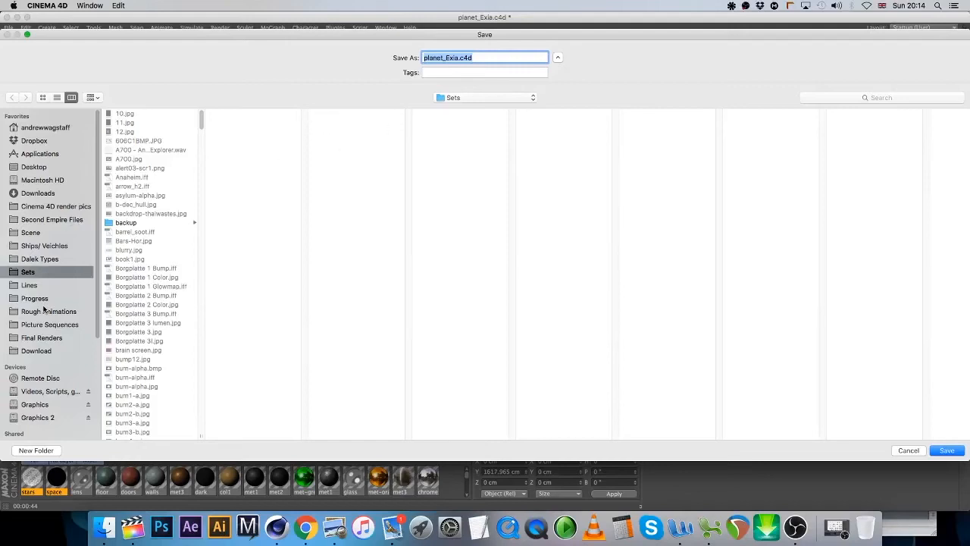
click(914, 450)
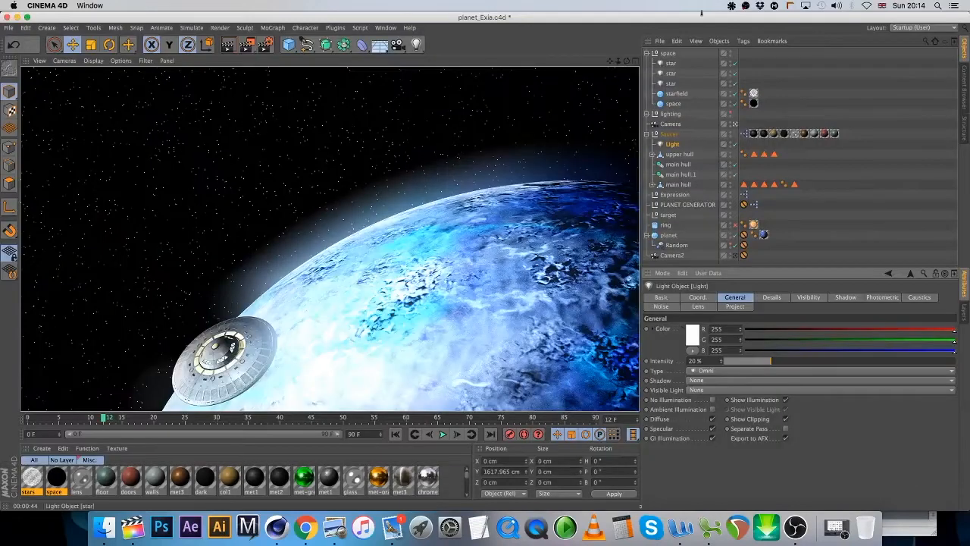
Examine the planet generator, the planet's texture and the layer shader in the planet material's Color channel
click(679, 205)
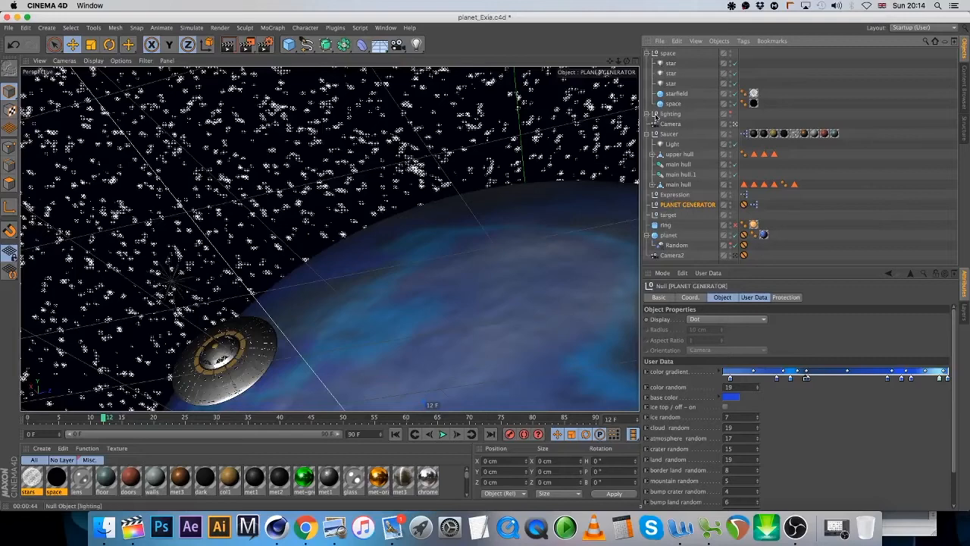
click(671, 235)
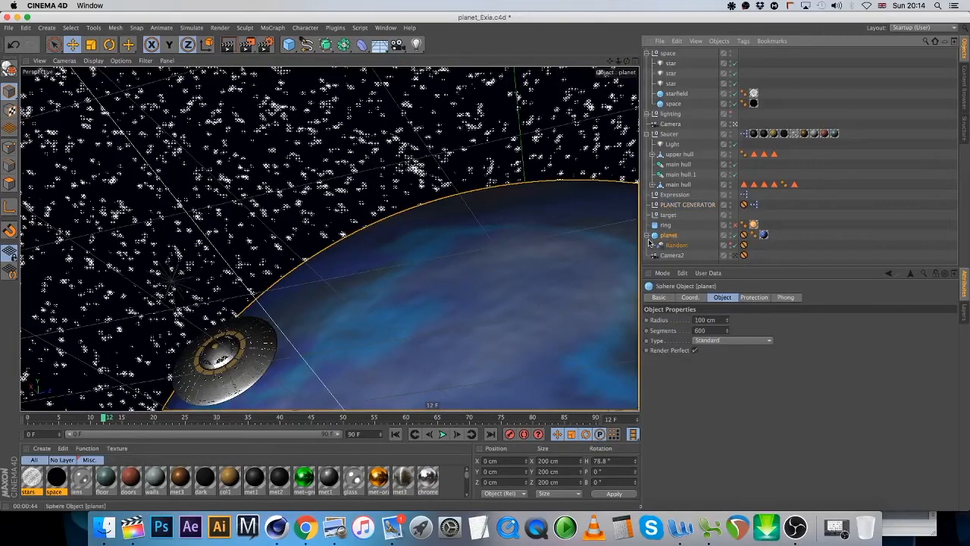
click(763, 235)
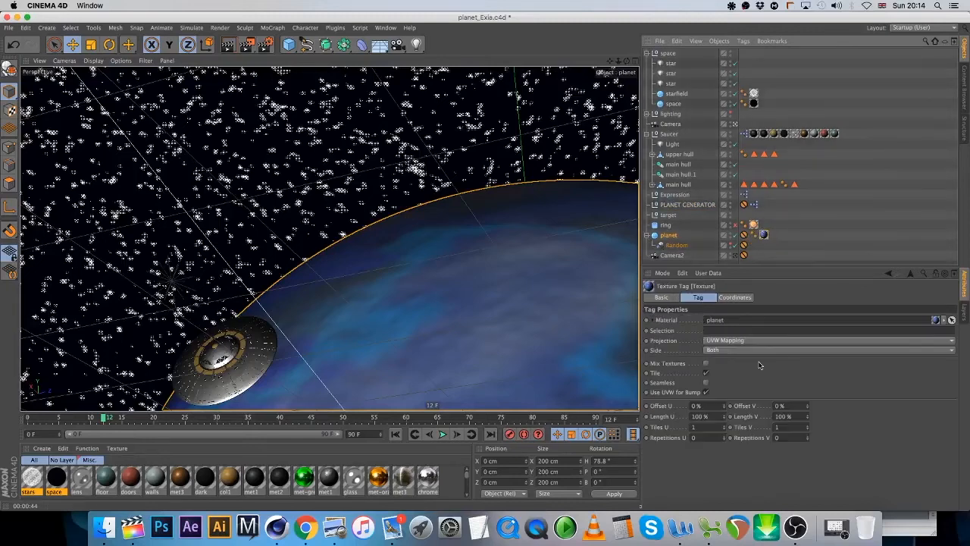
scroll(197, 481, down, 3)
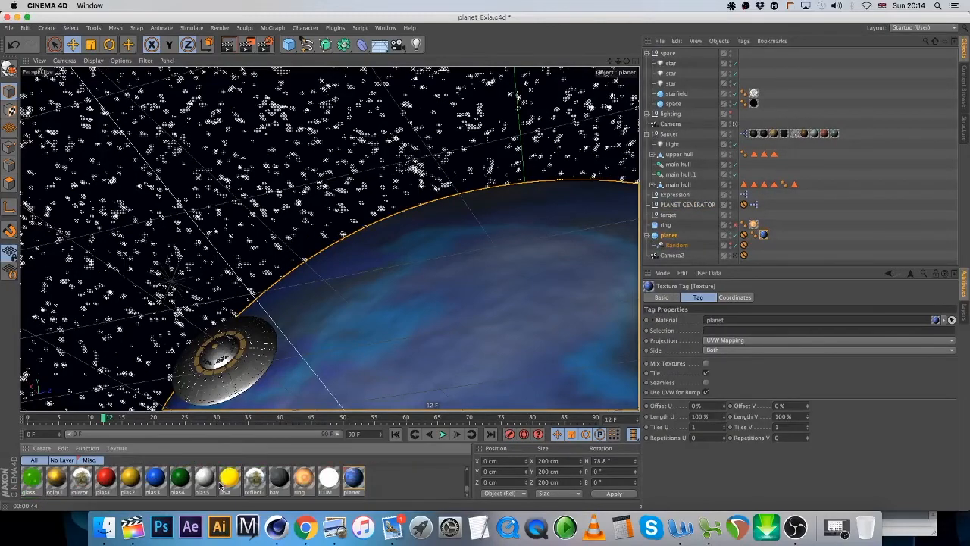
click(352, 478)
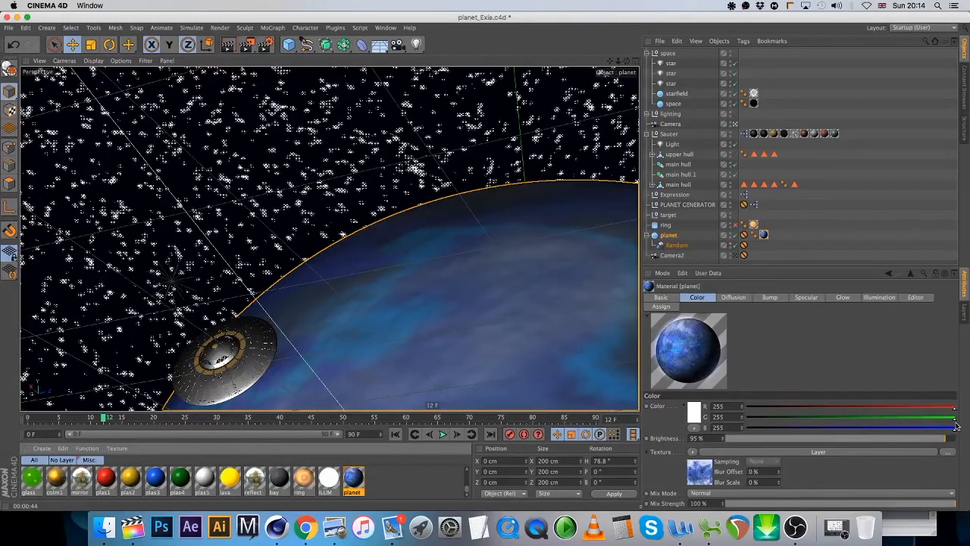
click(710, 470)
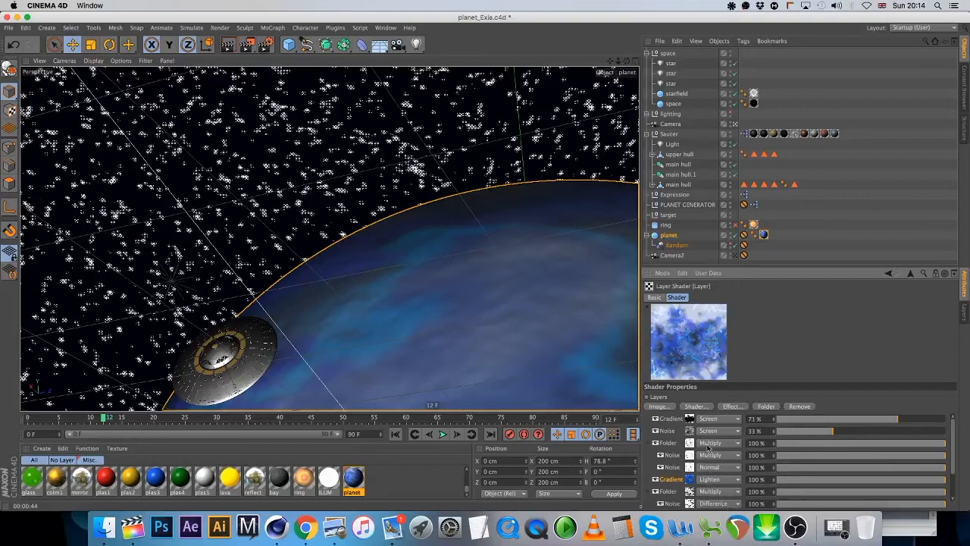
Turn off the Luminance channel of the ILUM material and render the view again, continuing past the missing asset
click(328, 479)
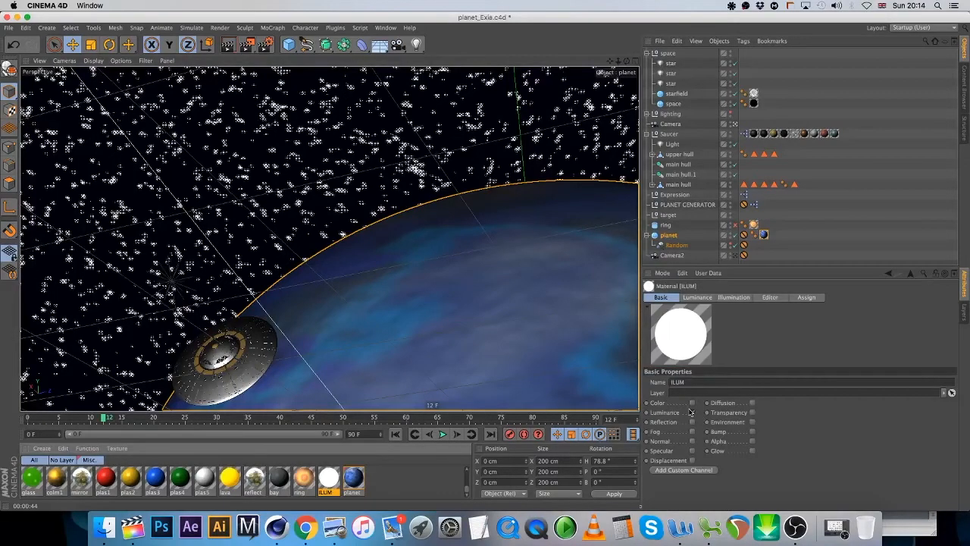
click(691, 412)
click(229, 44)
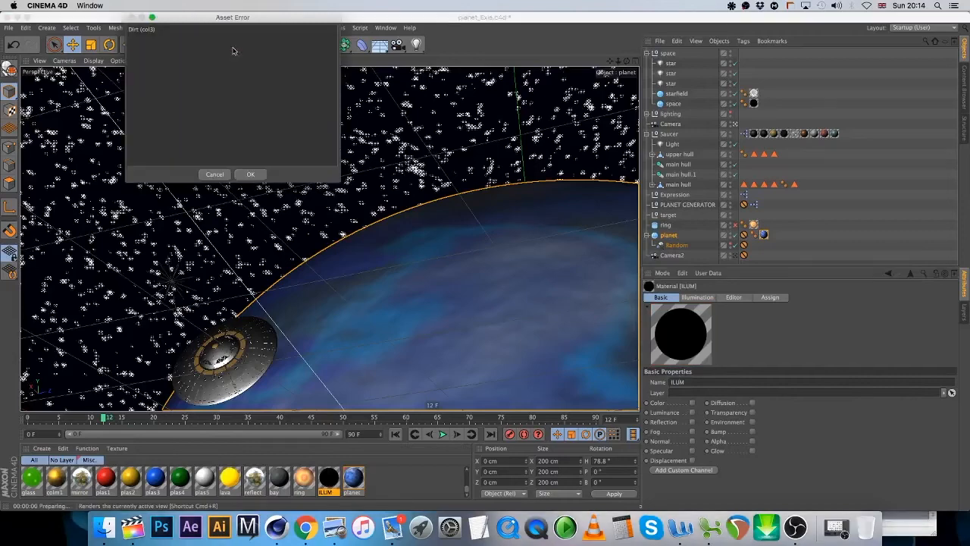
click(253, 173)
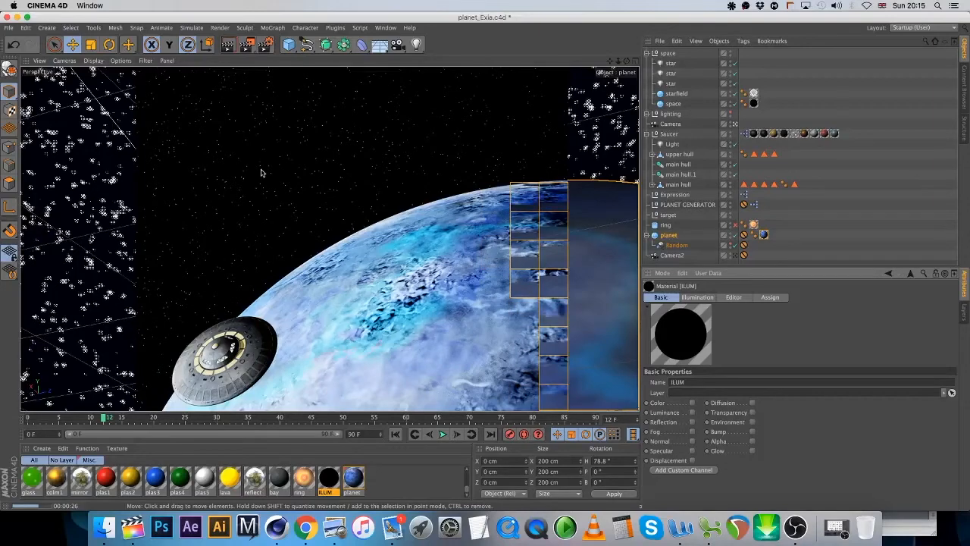
click(306, 529)
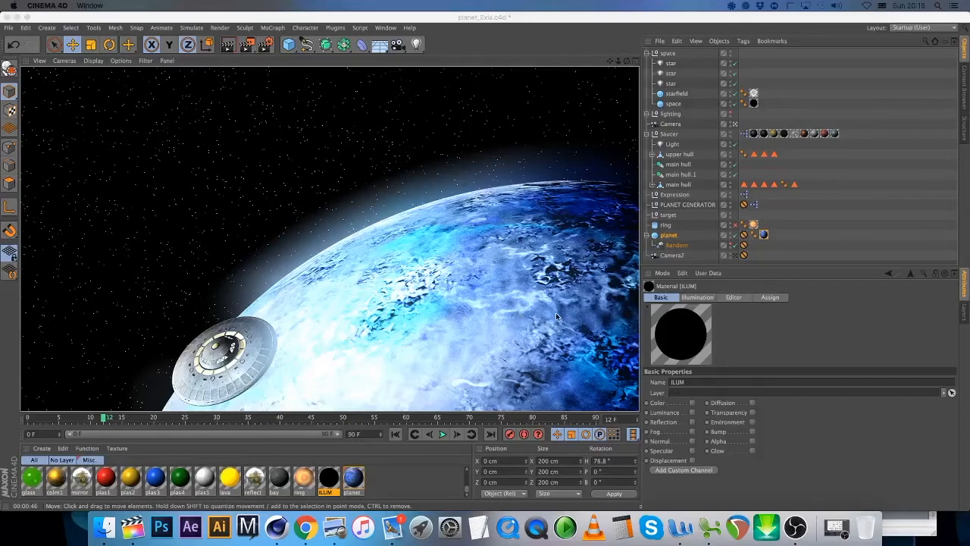
Return the timeline to frame 0 and start saving the project under a new name in the Scene folder
drag(105, 419, 28, 419)
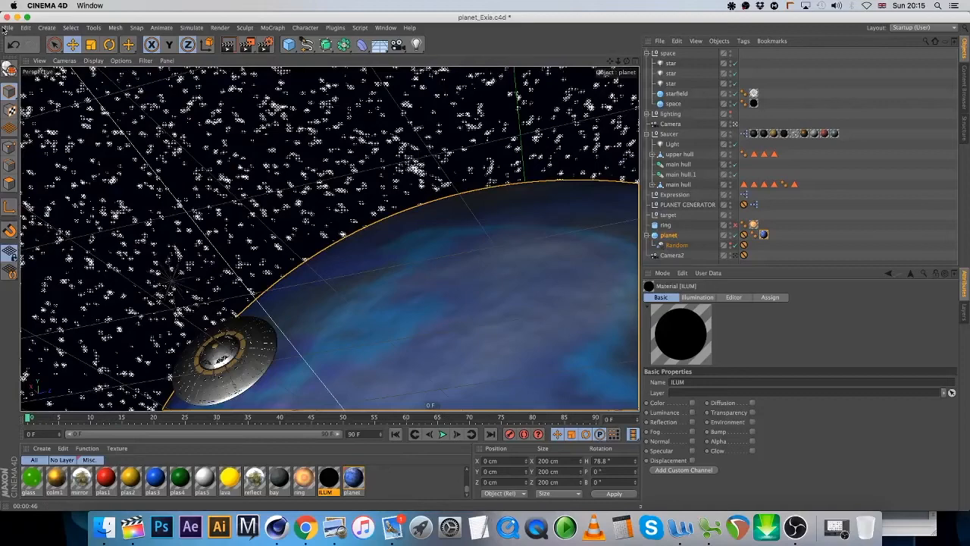
click(7, 28)
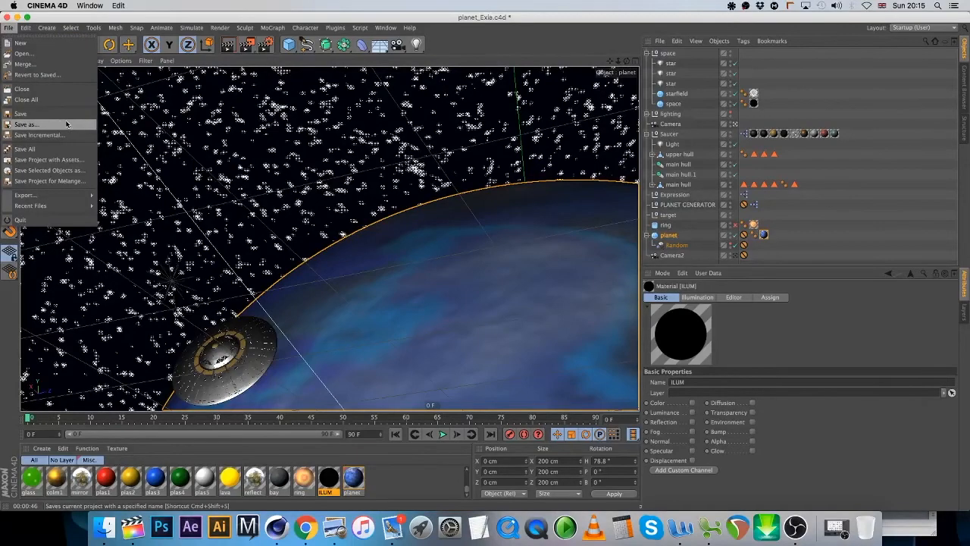
click(61, 124)
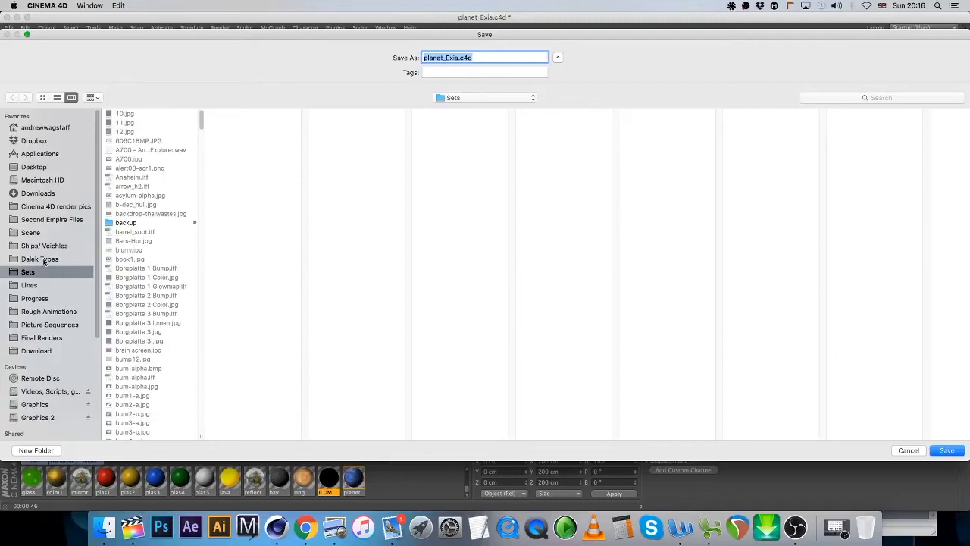
click(30, 233)
Check the current shot in the Final Cut Pro timeline, then find the S60 scene files in Cinema 4D's save dialog
click(132, 529)
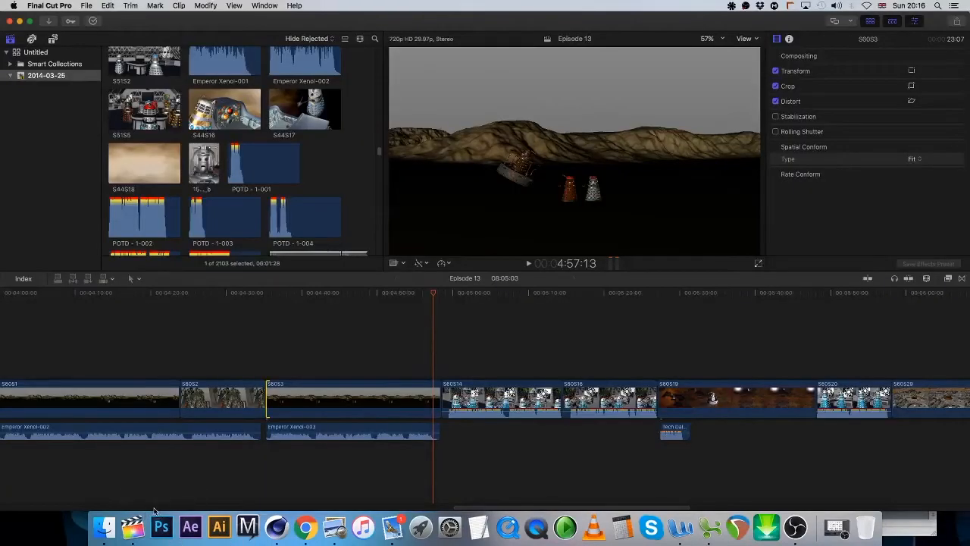
click(277, 528)
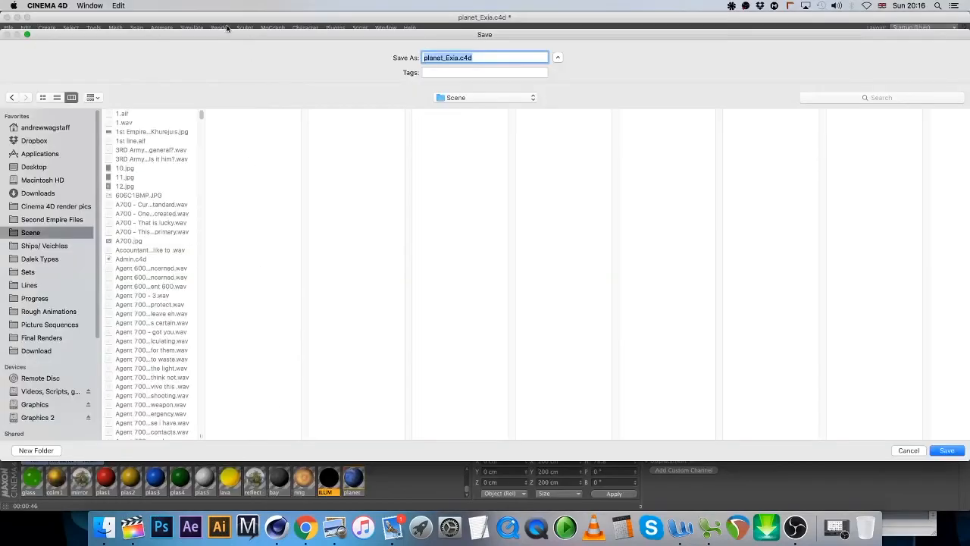
drag(204, 134, 210, 343)
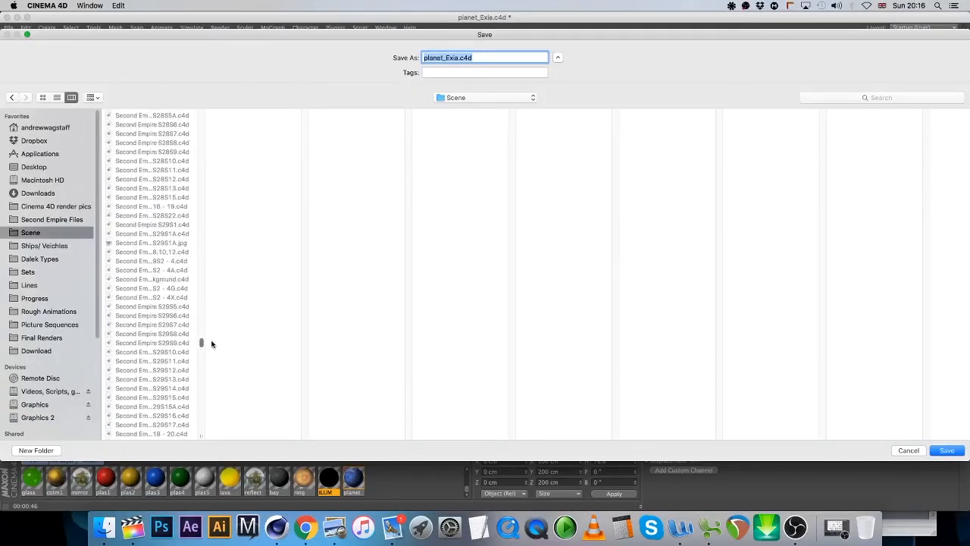
drag(218, 439, 379, 383)
drag(385, 342, 383, 383)
scroll(212, 414, down, 10)
scroll(210, 400, down, 10)
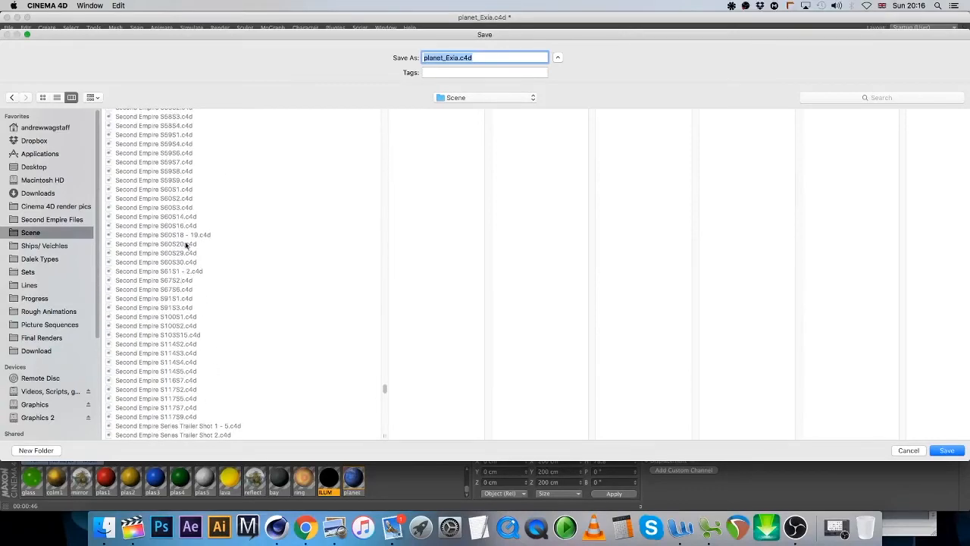
Save the project as Second Empire S60S4.c4d in the Scene folder
click(184, 207)
click(494, 59)
key(BackSpace)
text(4)
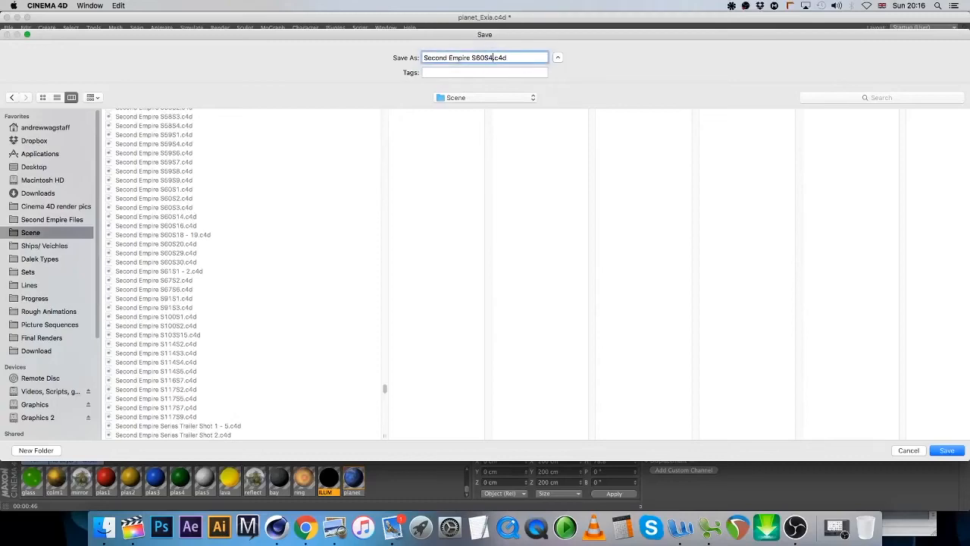
key(Return)
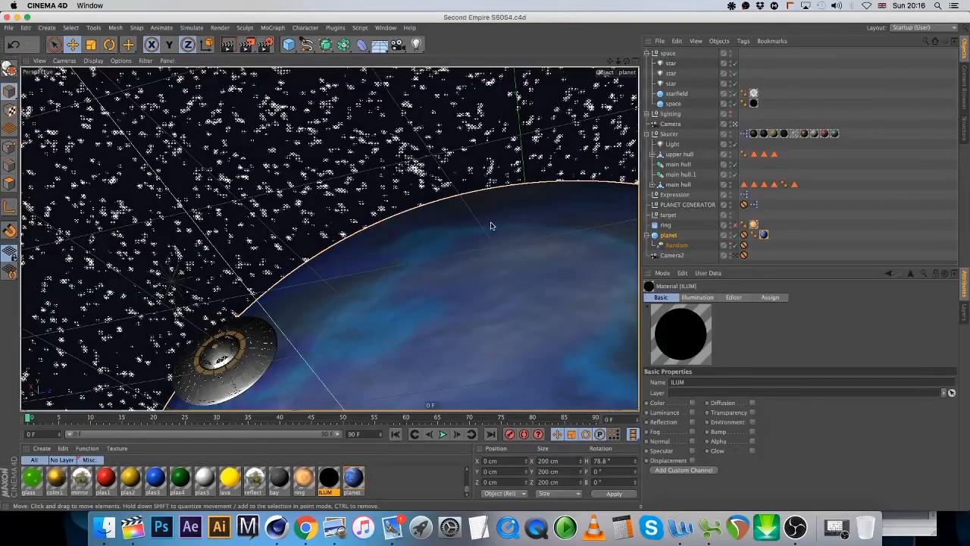
Check the frame rate in the render output settings and set the project's frame rate to 25 FPS
click(669, 133)
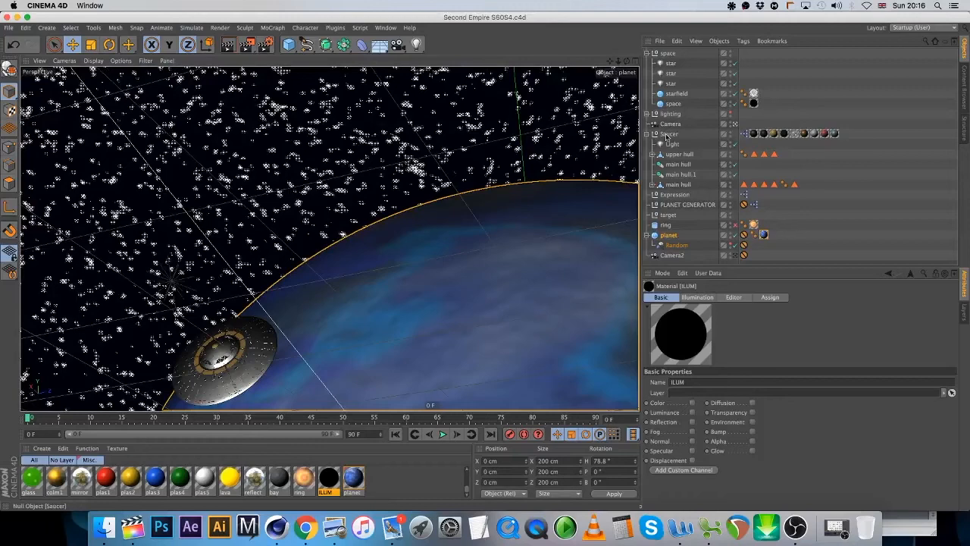
click(266, 44)
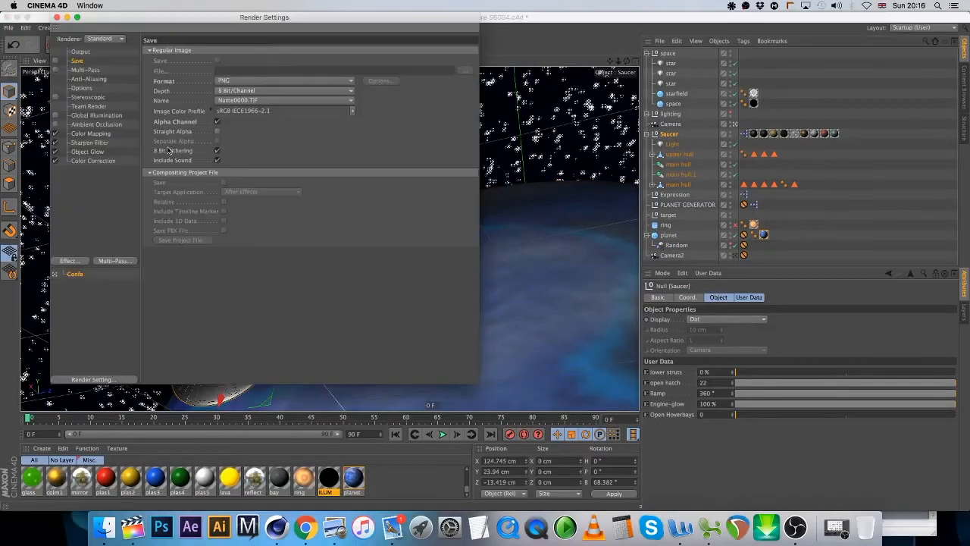
click(81, 51)
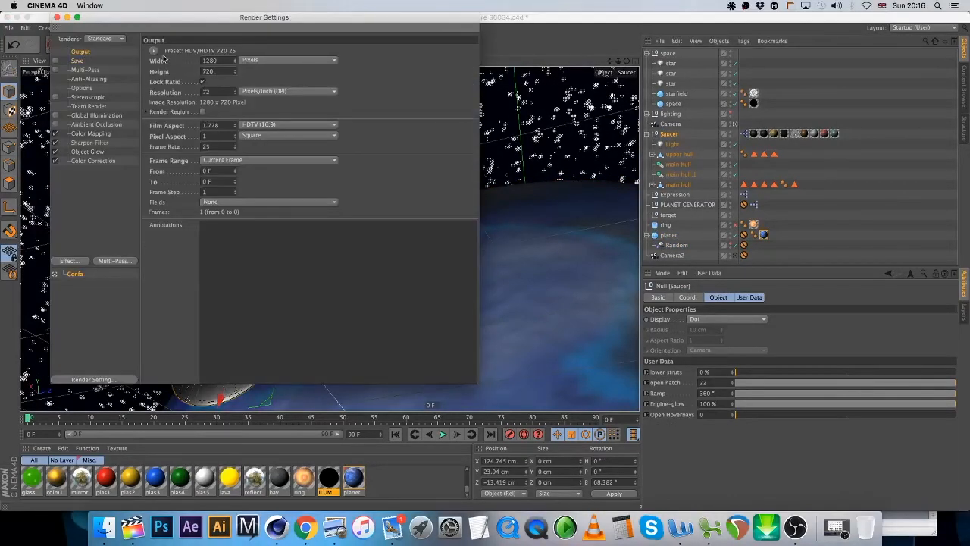
click(62, 29)
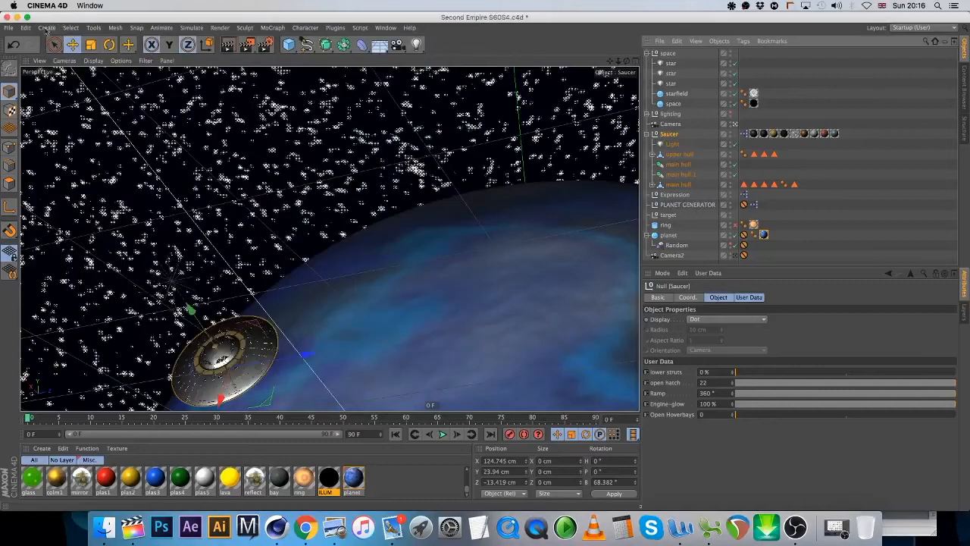
click(26, 27)
click(53, 160)
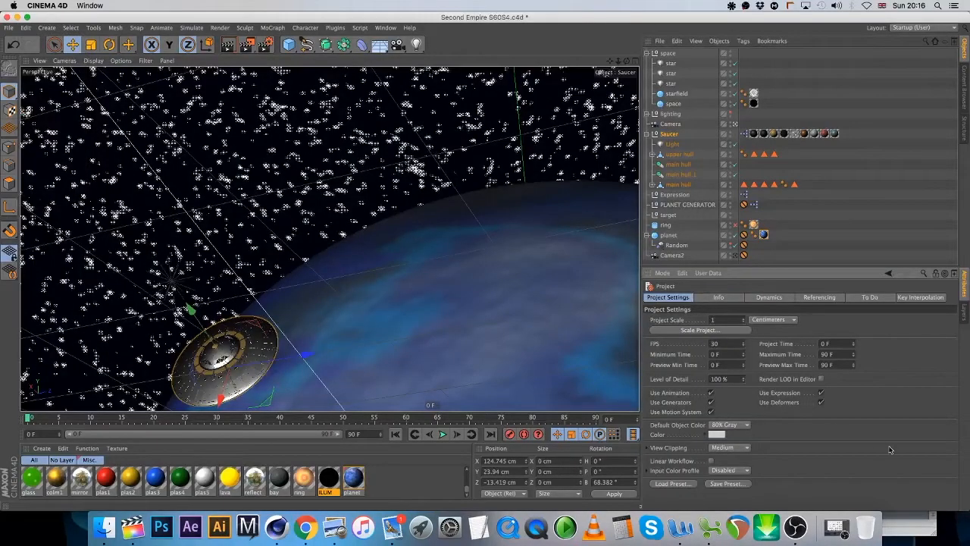
click(743, 347)
click(743, 346)
click(743, 346)
click(743, 347)
click(743, 346)
Switch to Finder and preview Emperor Xenol-004.wav in the Episode 13 folder to check the line's length
click(103, 528)
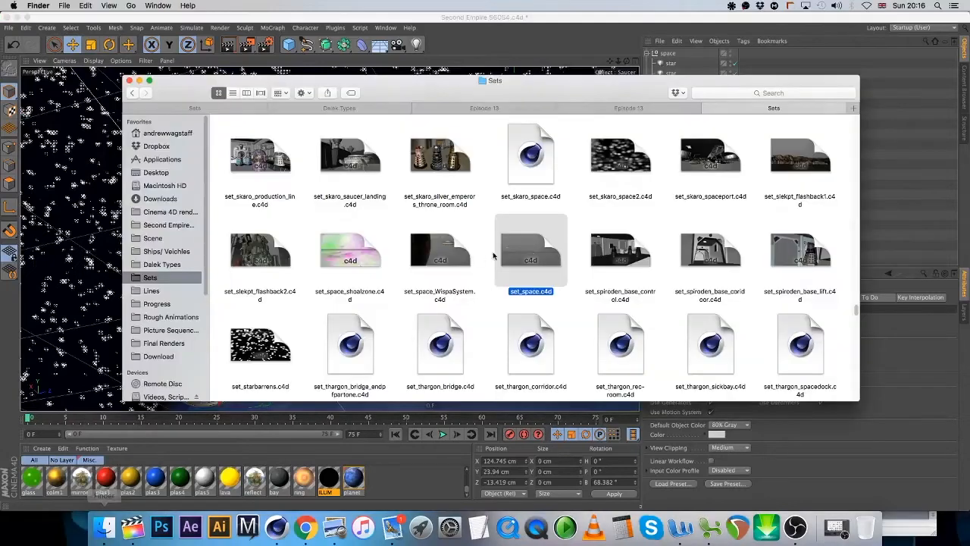
click(480, 108)
mouse_move(476, 136)
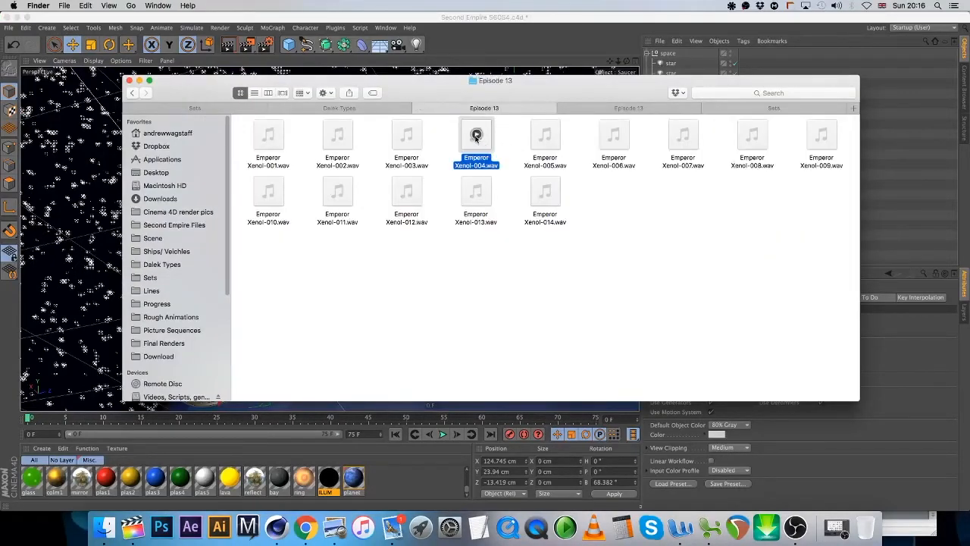
key(space)
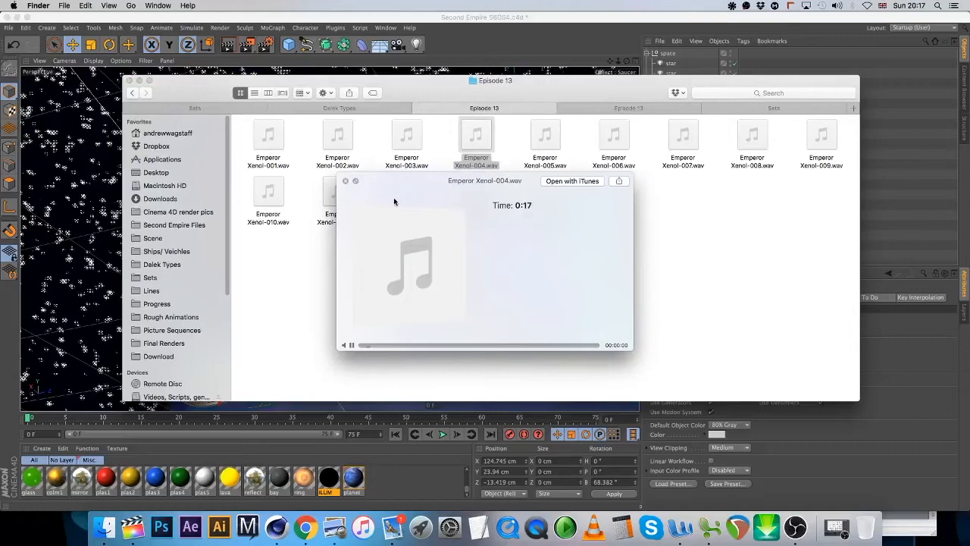
click(345, 181)
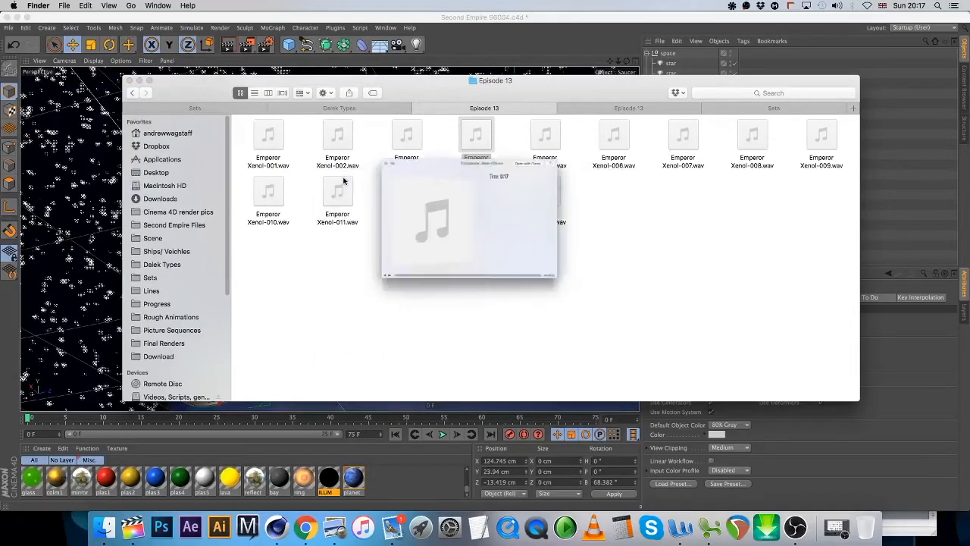
Back in Cinema 4D, extend the animation's end to 250+25*7 frames and the preview range to frame 425
click(401, 472)
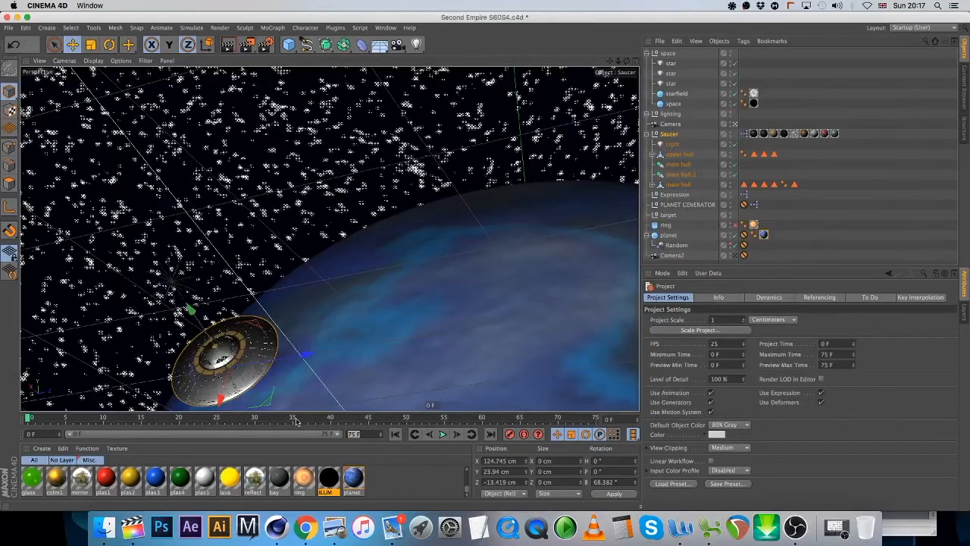
text(250)
key(Return)
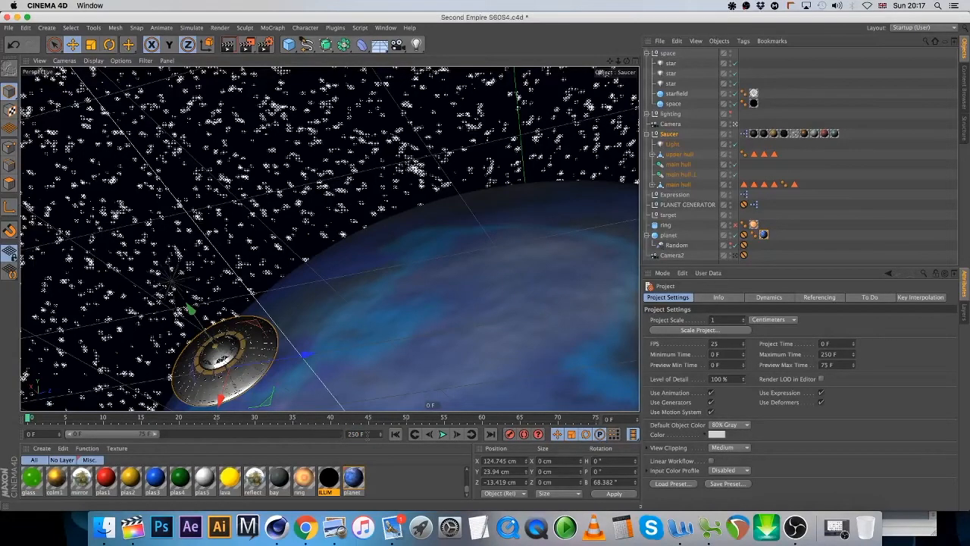
text(+25*7)
key(Return)
double_click(121, 434)
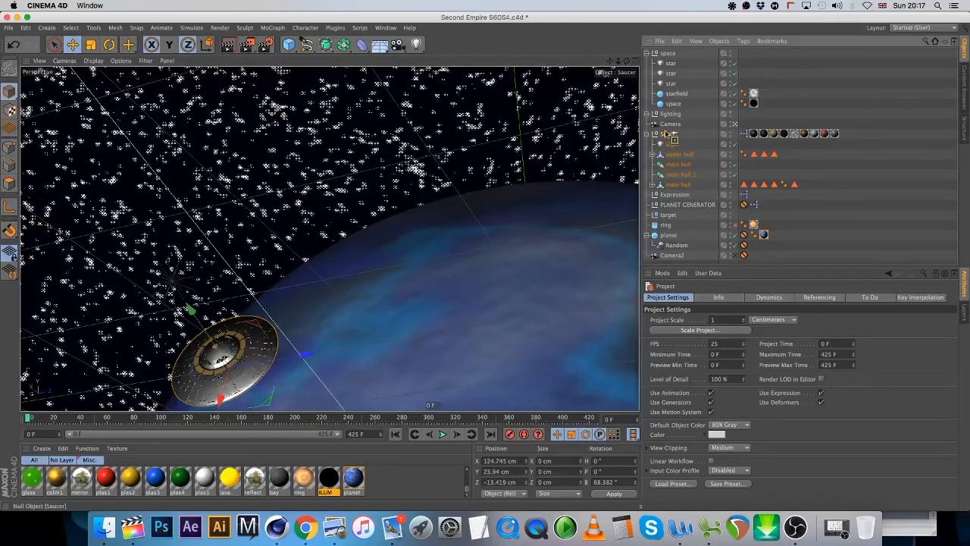
Duplicate the Saucer object and check which objects the copy's Light includes
ctrl+drag(666, 133, 667, 134)
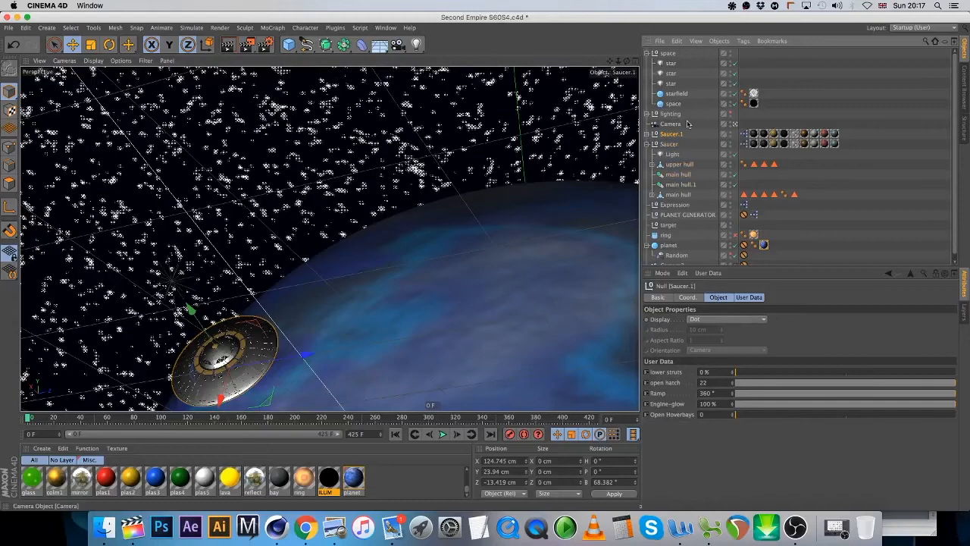
click(650, 133)
click(673, 144)
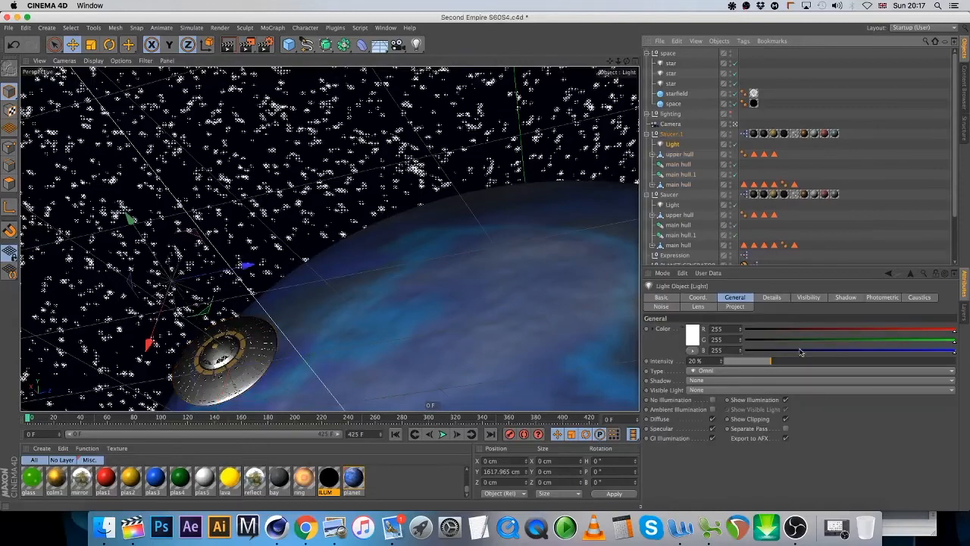
click(735, 306)
click(646, 134)
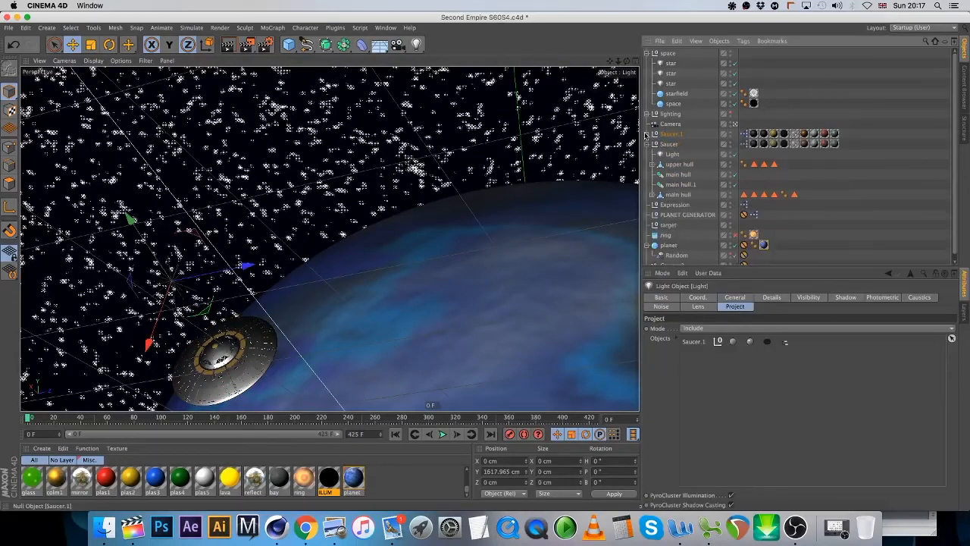
click(649, 144)
Keyframe both saucers at frame 0 behind the camera view's left edge: Saucer.1 at Z about -63.1 cm, Saucer at Z about -43.3 cm
click(670, 134)
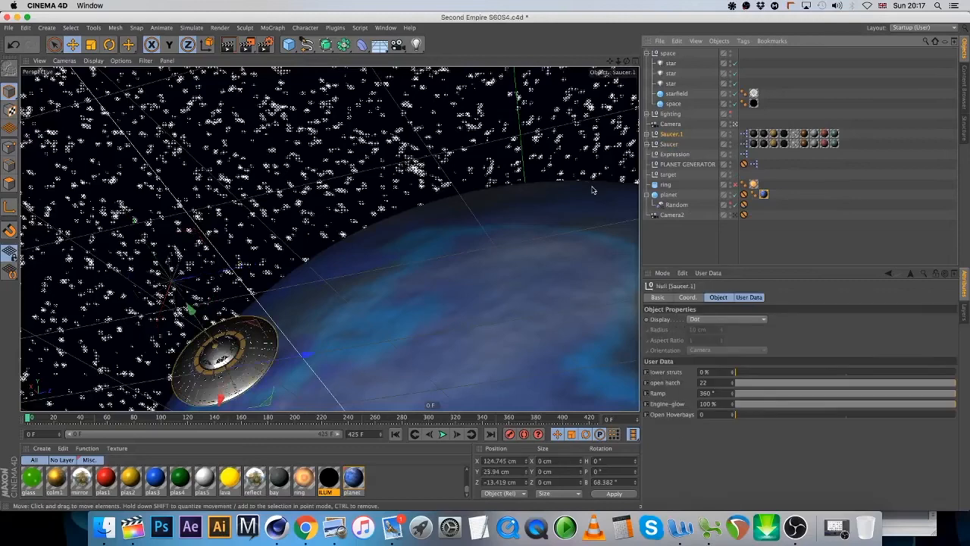
drag(222, 381, 252, 307)
drag(337, 251, 223, 252)
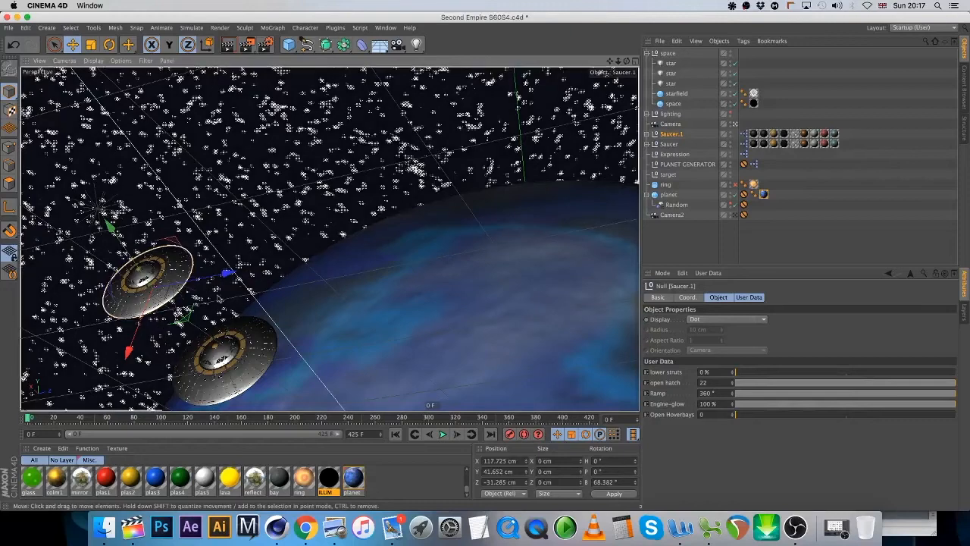
drag(230, 275, 47, 279)
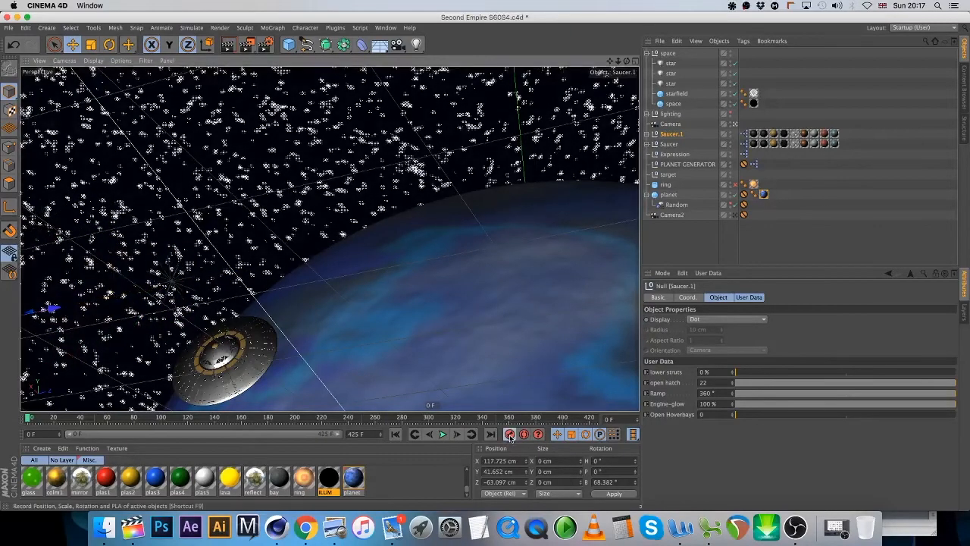
click(670, 144)
drag(304, 354, 123, 383)
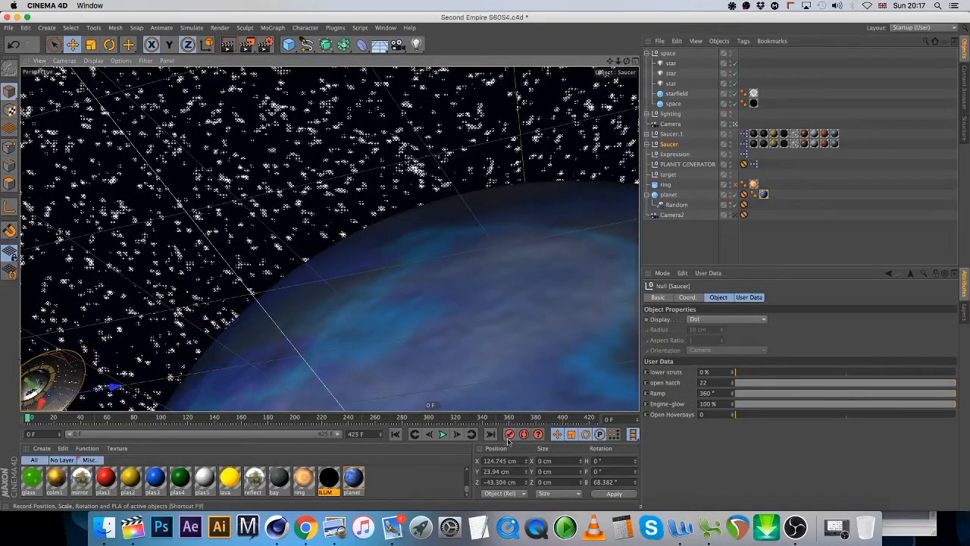
At frame 425, move Saucer to Z about 47.5 cm and Saucer.1 to Z about 50 cm, keyframe both, and scrub through the motion
click(490, 434)
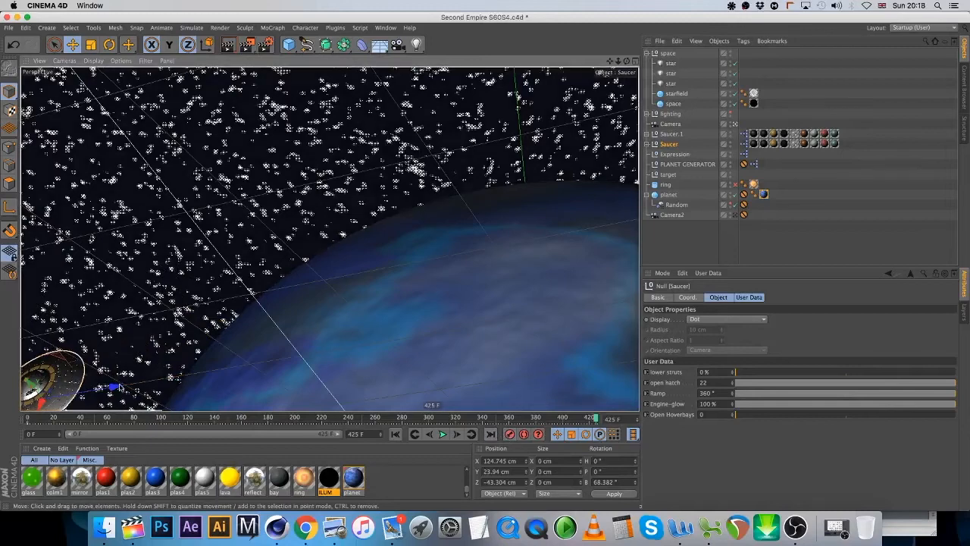
drag(114, 388, 633, 277)
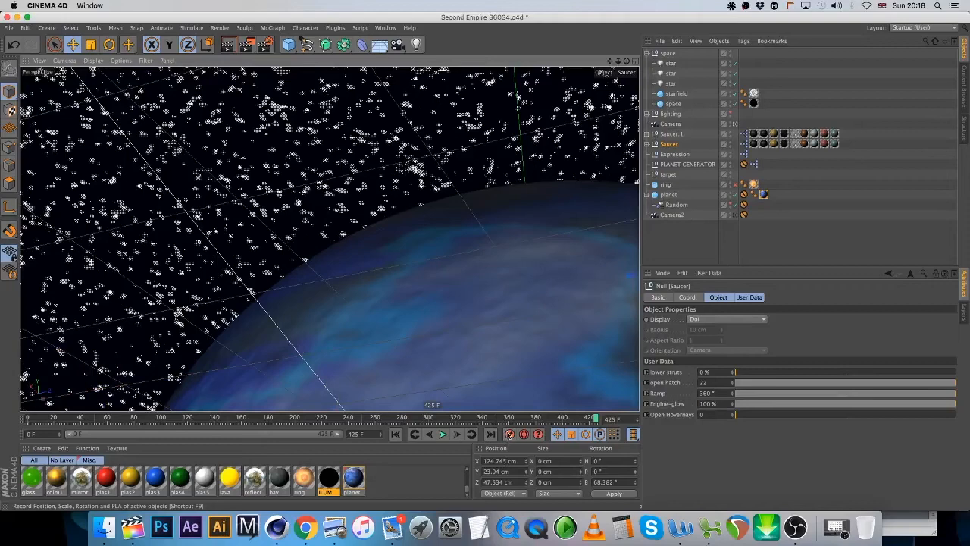
drag(50, 307, 755, 171)
click(510, 434)
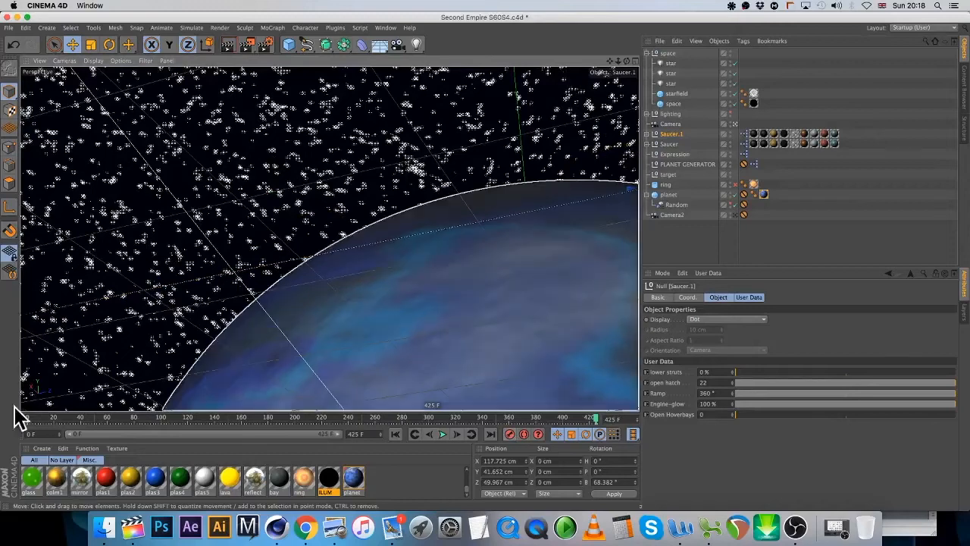
click(36, 418)
drag(34, 417, 28, 418)
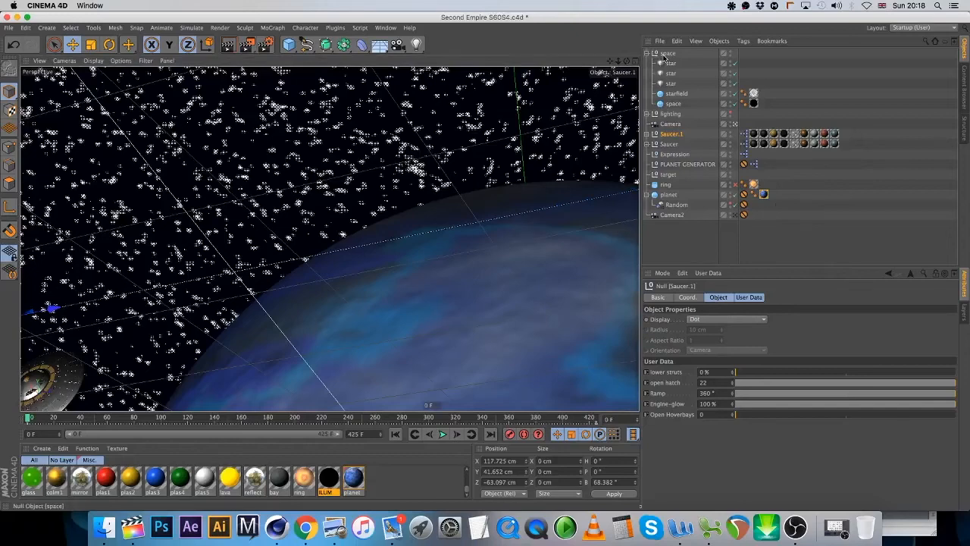
Rotate the Camera at frame 425 to about H 96° and P 25° to follow the saucers, keyframe it, and preview the pan
click(669, 124)
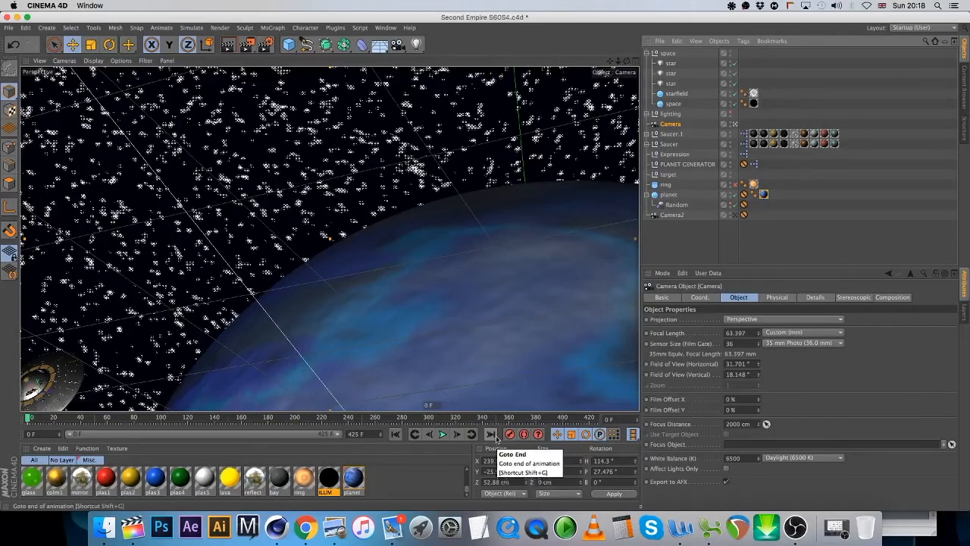
click(491, 434)
drag(626, 61, 512, 67)
click(509, 434)
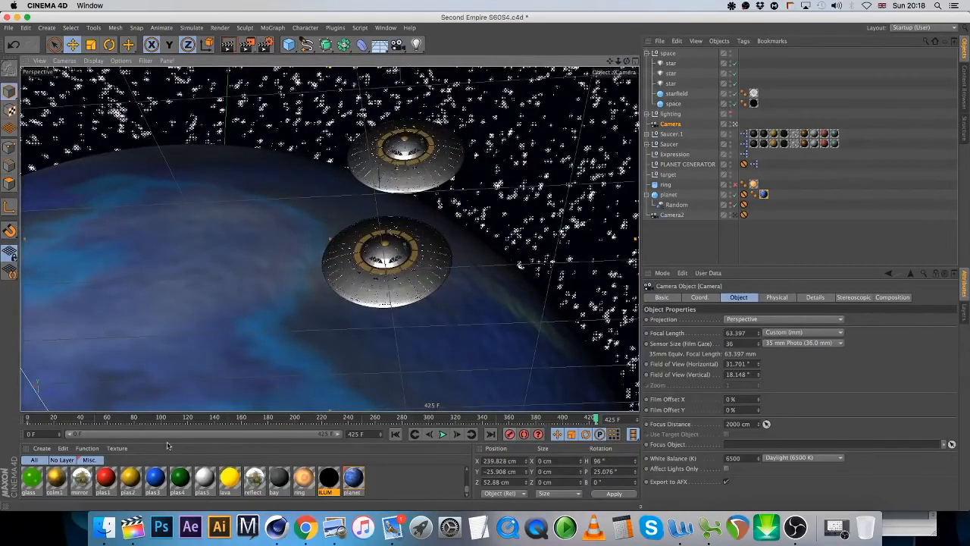
click(31, 419)
drag(30, 419, 596, 418)
Deselect all objects and save the S60S4 project
click(879, 193)
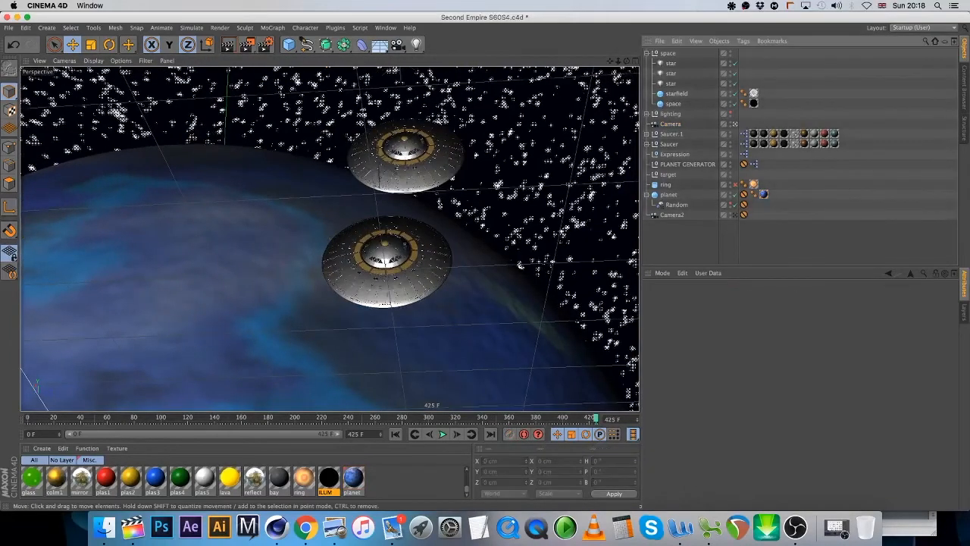
click(9, 28)
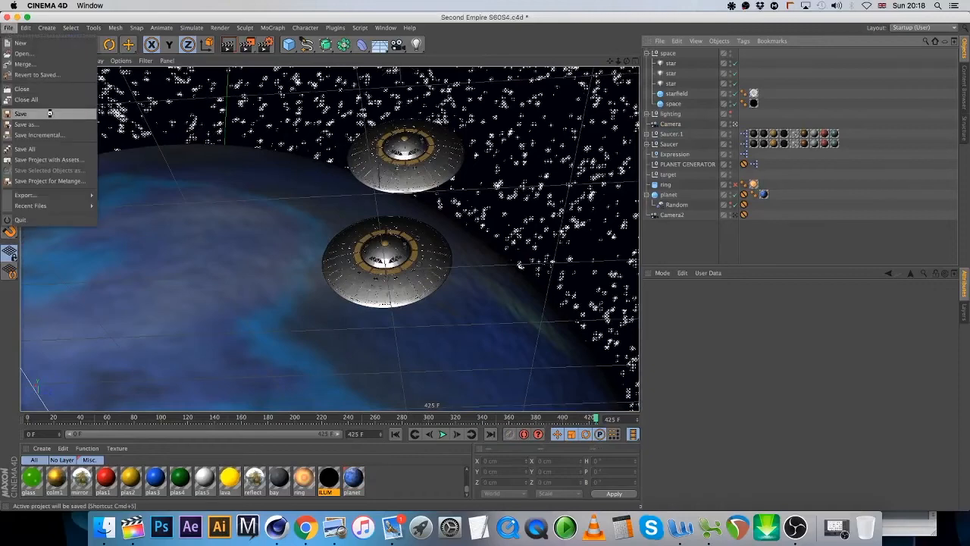
click(210, 152)
Set the render to All Frames and enable saving the output as a QuickTime Movie
click(263, 47)
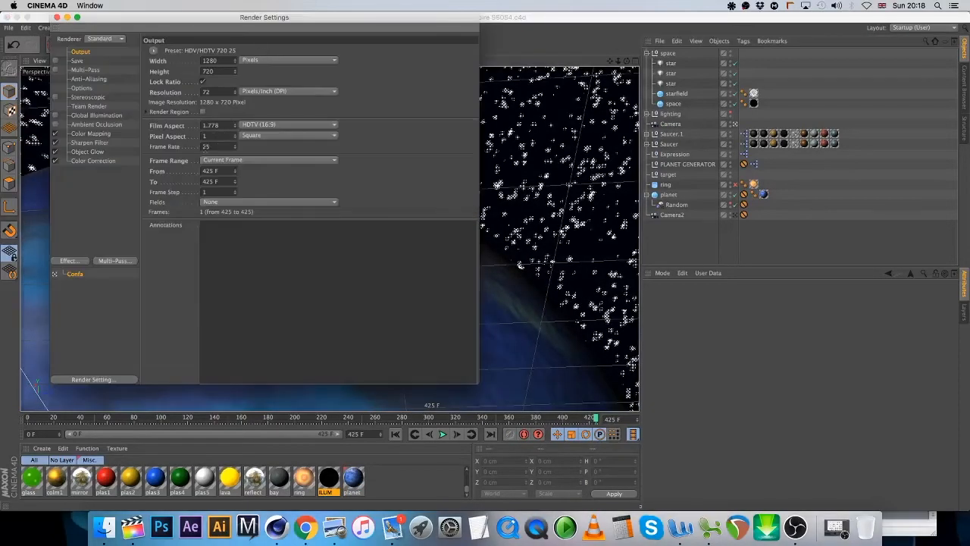
click(231, 160)
click(237, 194)
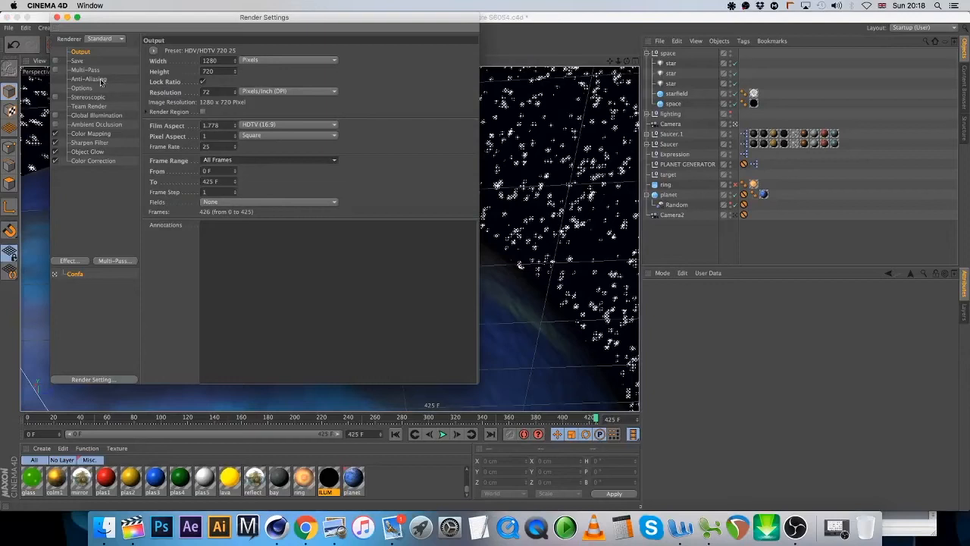
click(77, 60)
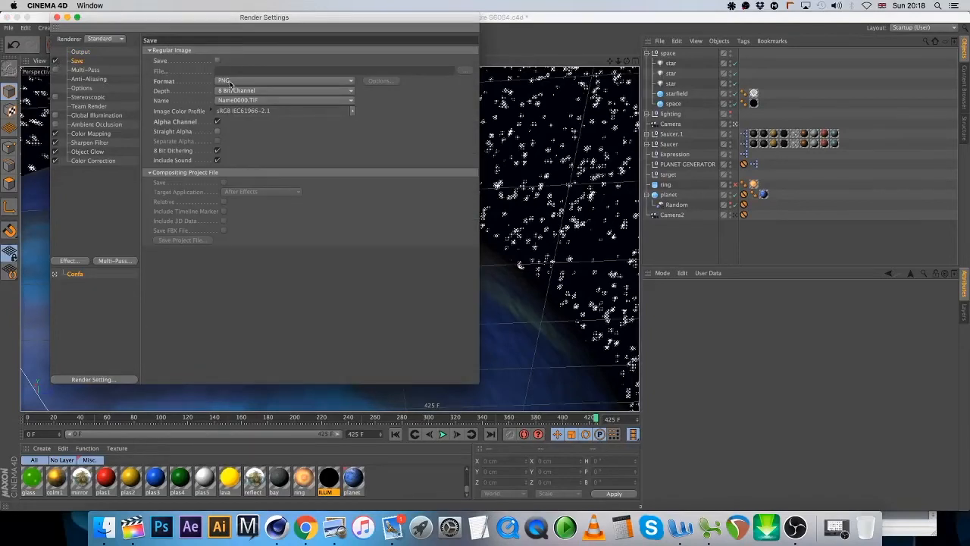
click(217, 60)
click(242, 82)
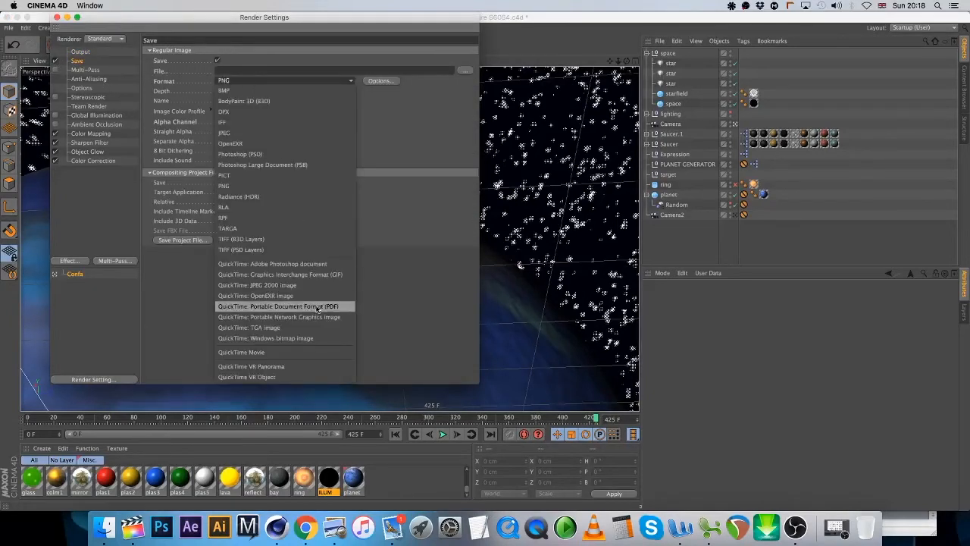
click(315, 353)
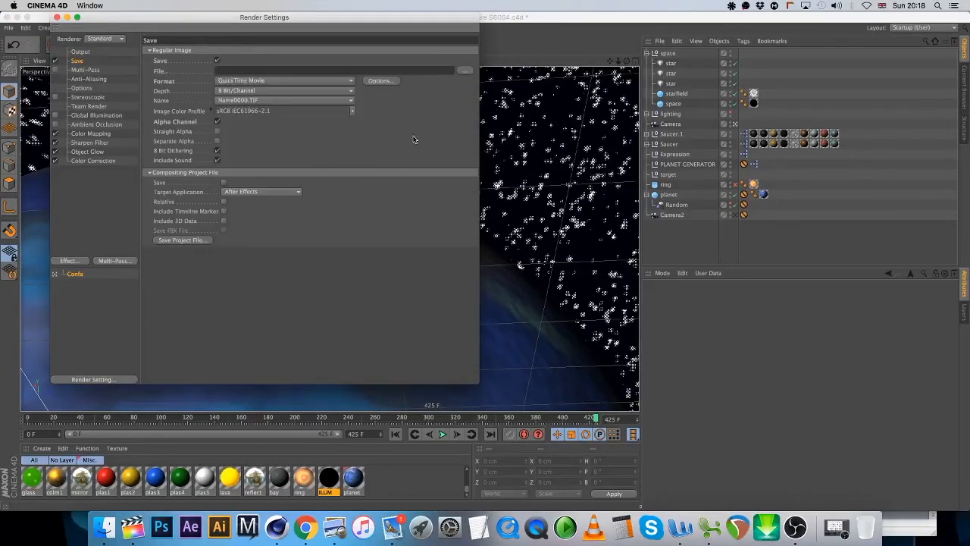
Set the render's output file to S60S4 in the Rough Animations Episode 13 folder and choose the Hardware renderer
click(465, 72)
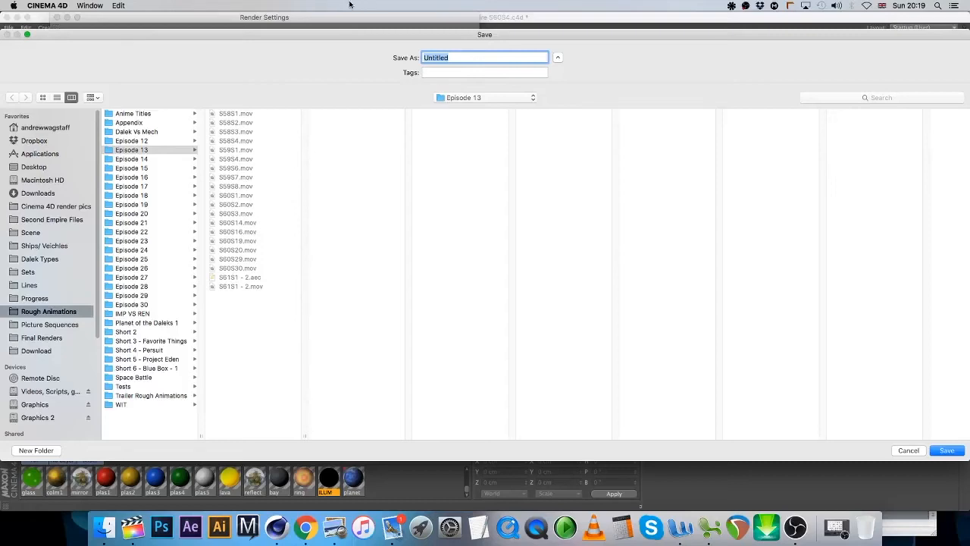
text(S60S4)
key(Return)
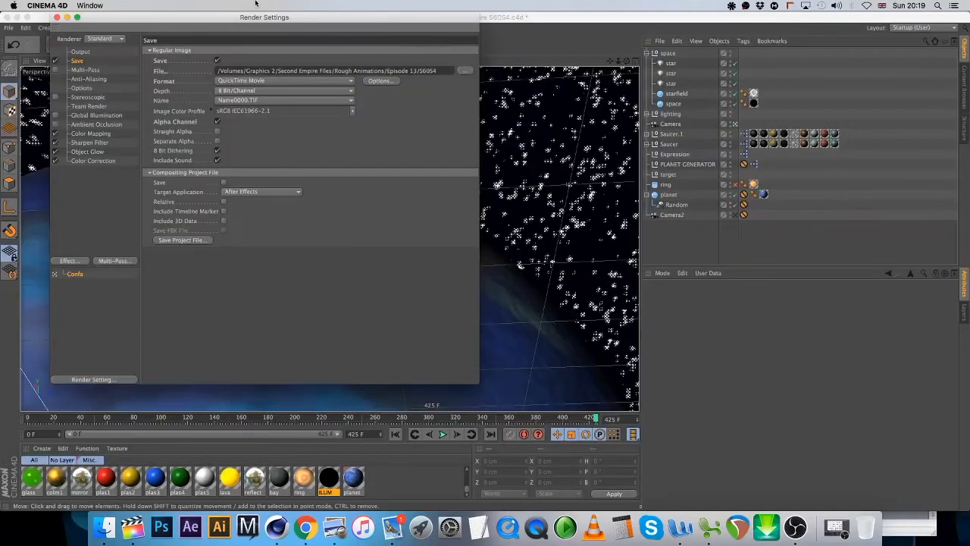
click(99, 38)
click(115, 85)
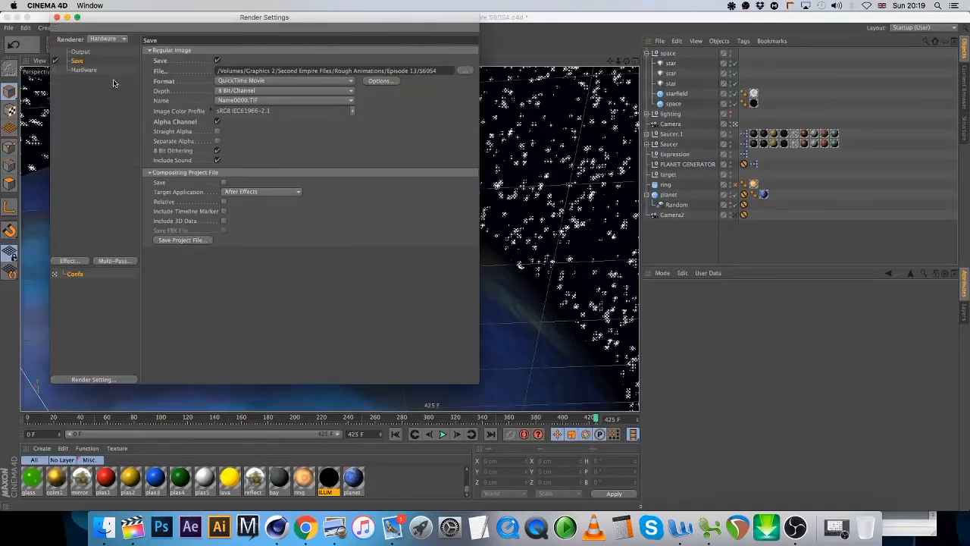
Close the render settings, save the S60S4 project and start rendering the animation to the Picture Viewer
click(57, 17)
click(8, 27)
click(31, 114)
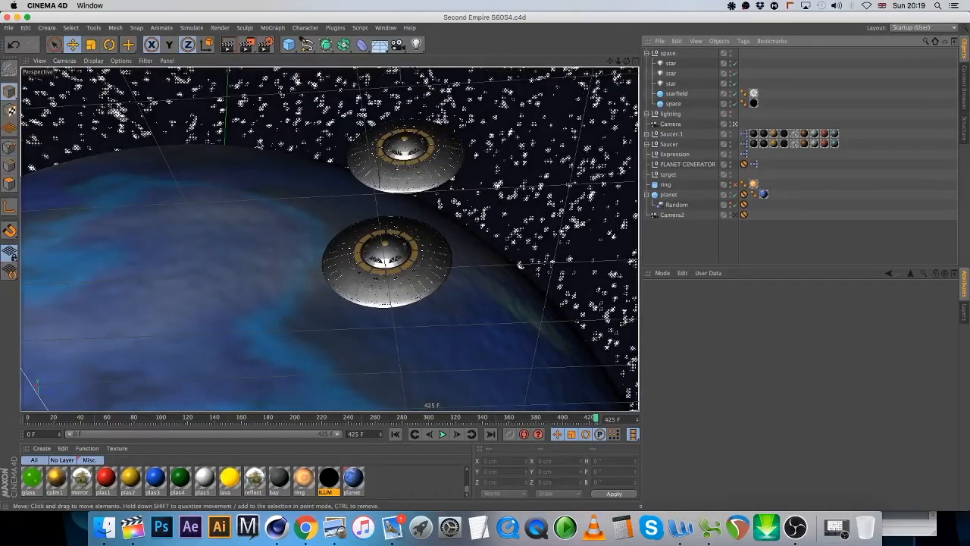
click(248, 44)
Browse the Story Boards episode folders inside the Pics folder of Second Empire Files in a new Finder tab
click(104, 527)
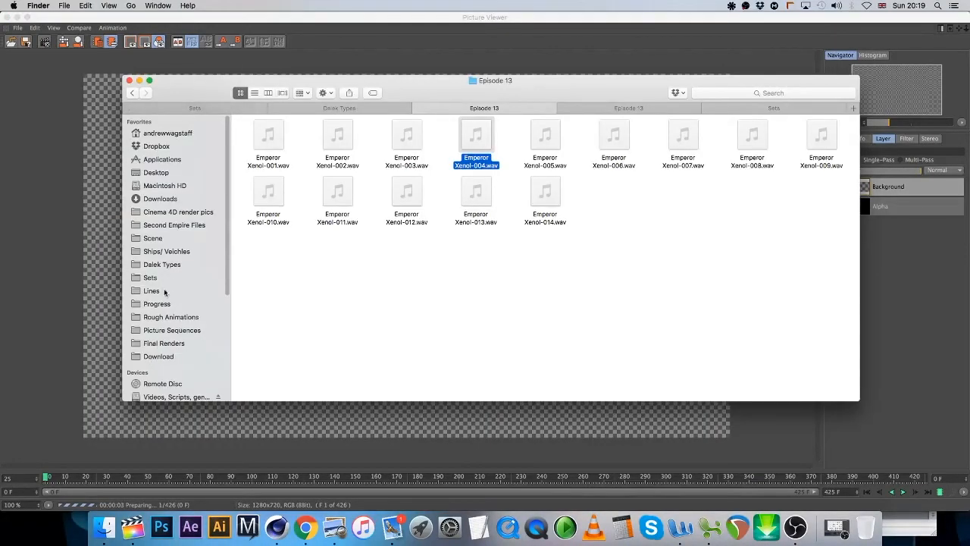
right_click(173, 228)
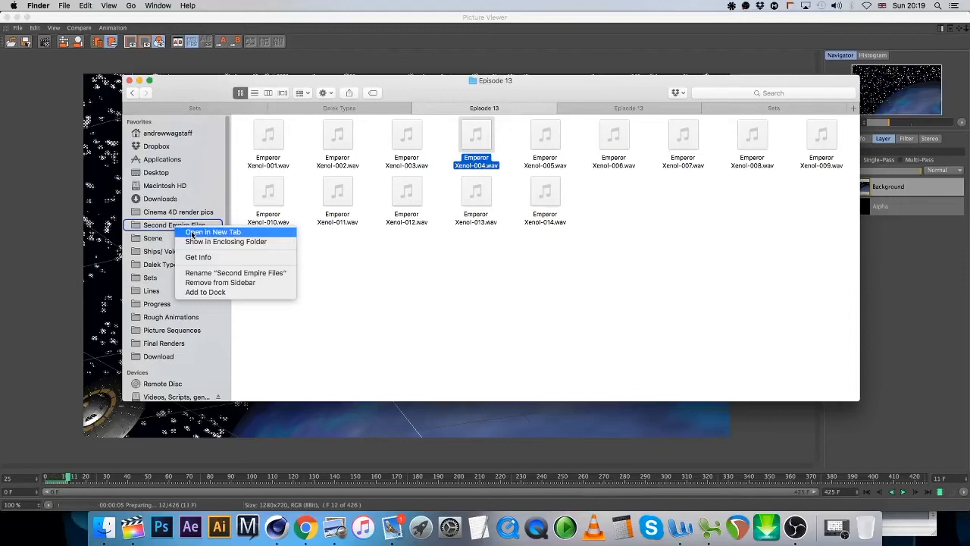
click(213, 232)
double_click(699, 245)
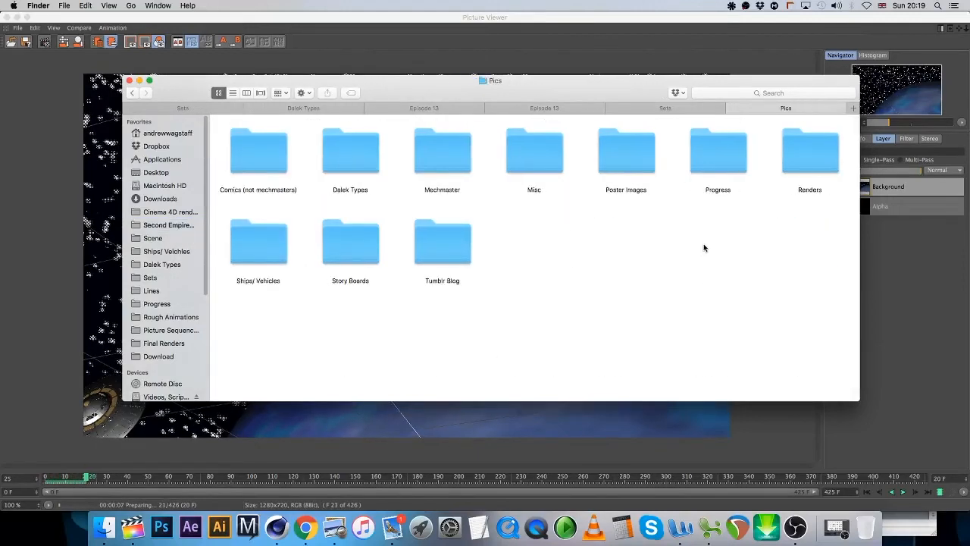
click(328, 233)
double_click(326, 233)
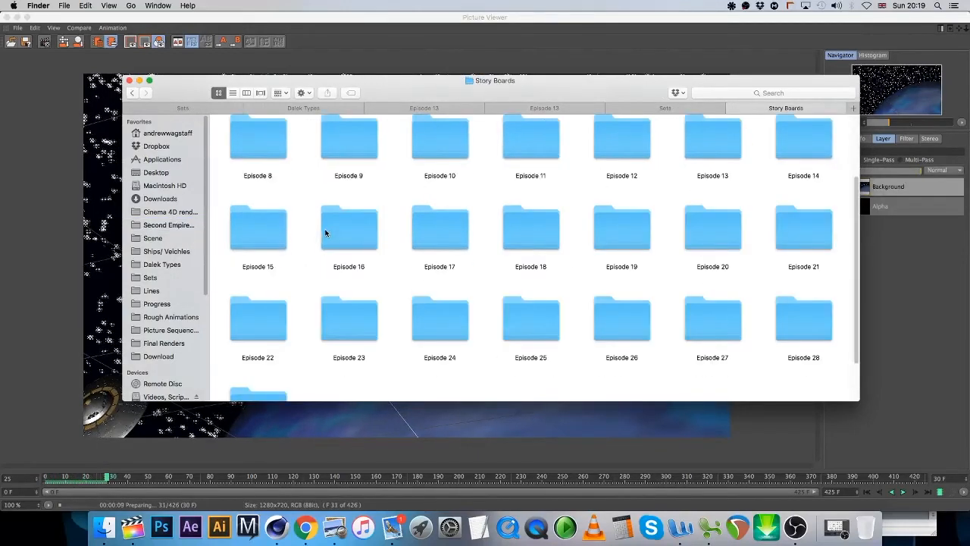
scroll(349, 250, down, 3)
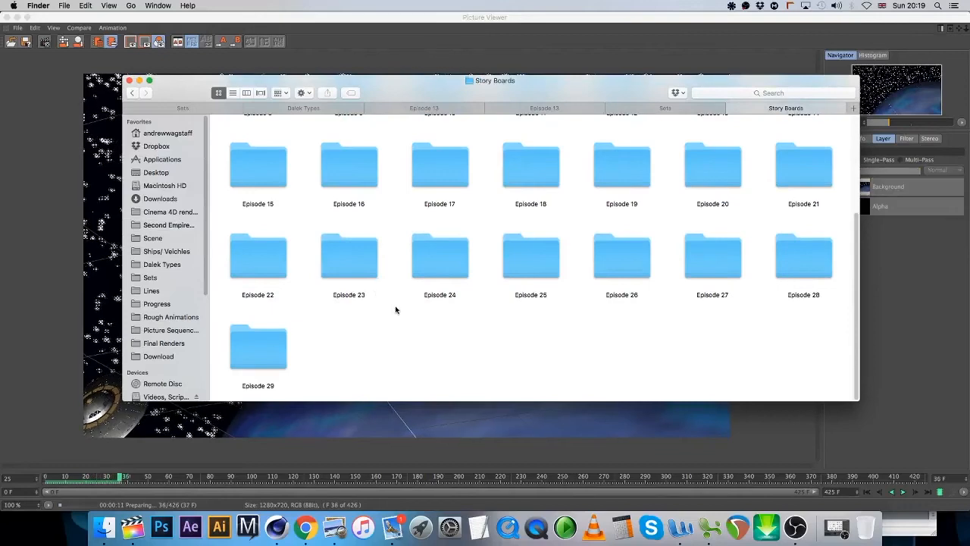
scroll(399, 262, up, 5)
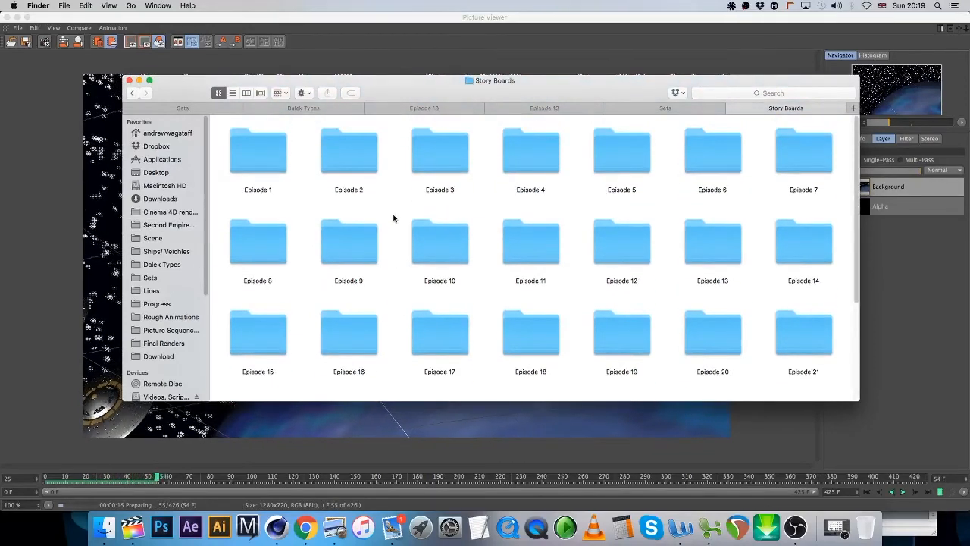
scroll(397, 220, down, 3)
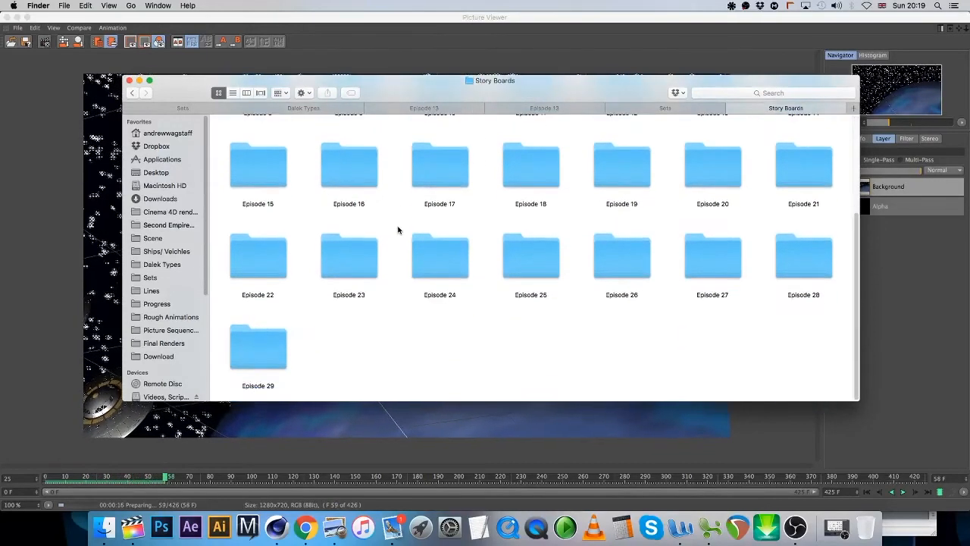
click(132, 92)
click(925, 405)
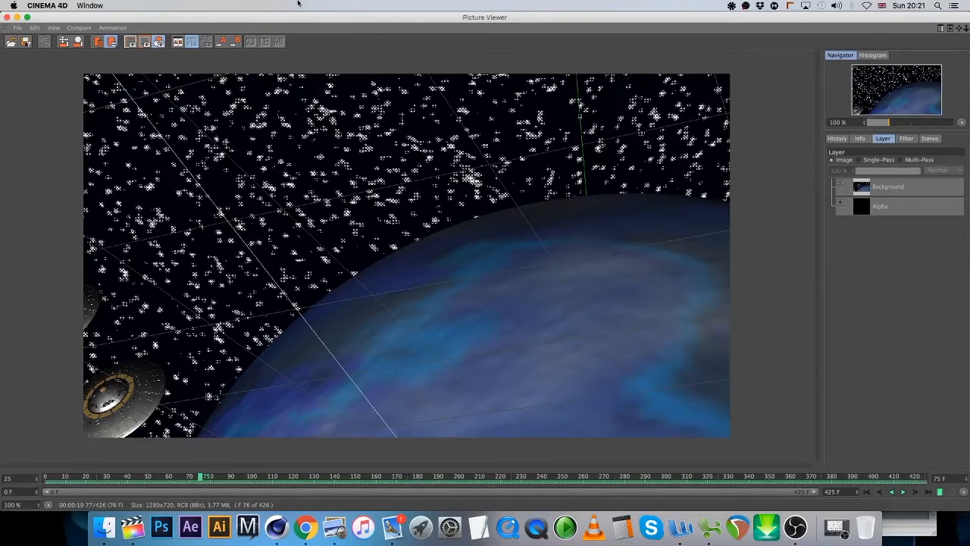
Close the render viewer and insert S60S4.mov from the Episode 13 movie folder after S60S3 in the Final Cut Pro timeline
click(6, 16)
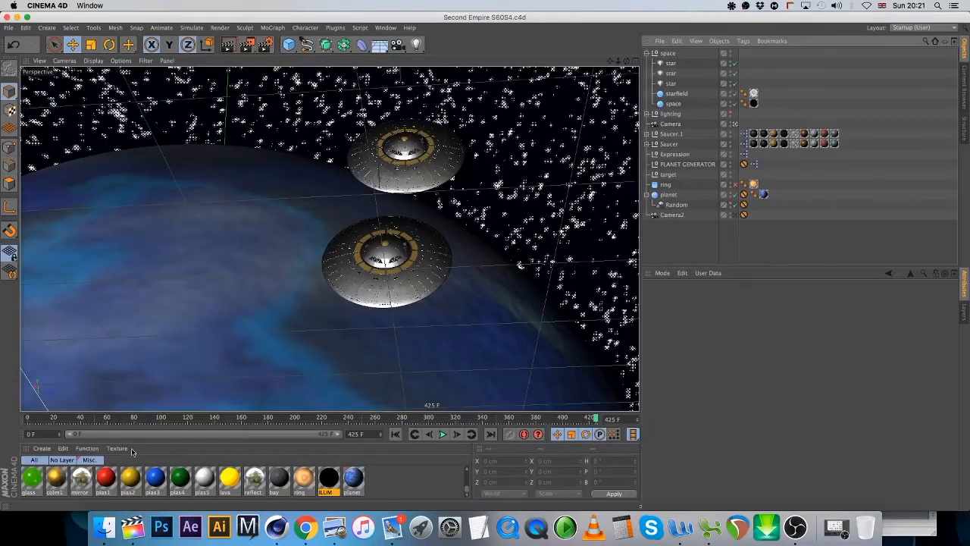
click(115, 534)
click(129, 532)
click(107, 531)
click(447, 108)
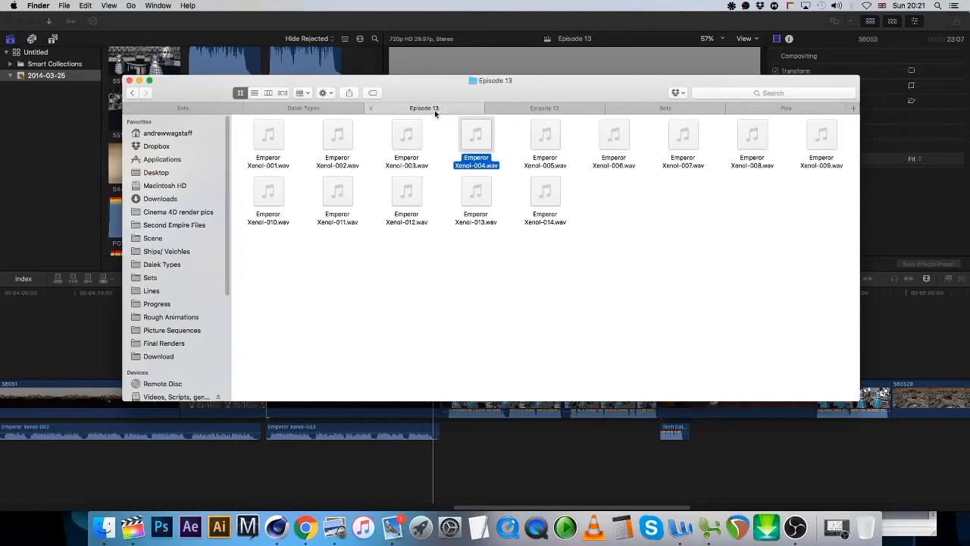
click(528, 109)
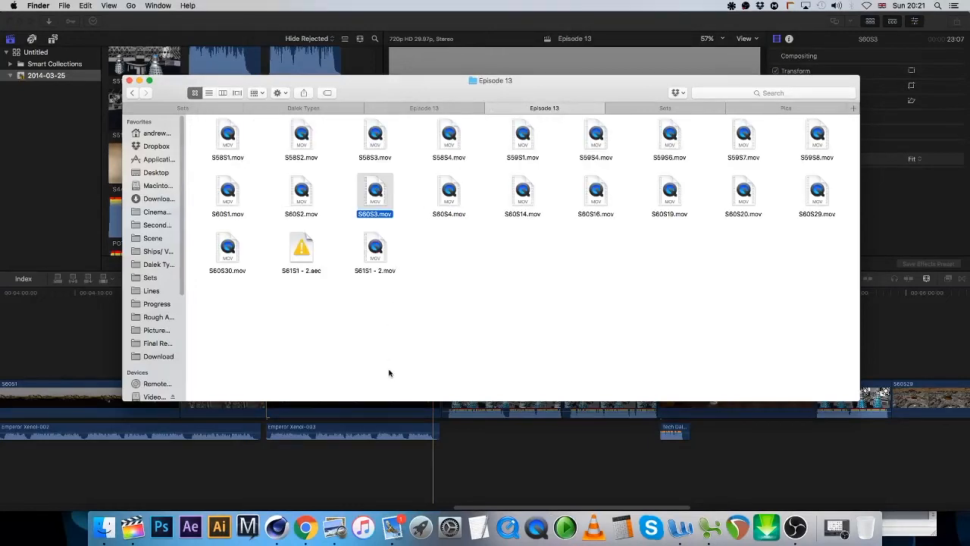
drag(405, 401, 403, 365)
drag(449, 193, 447, 388)
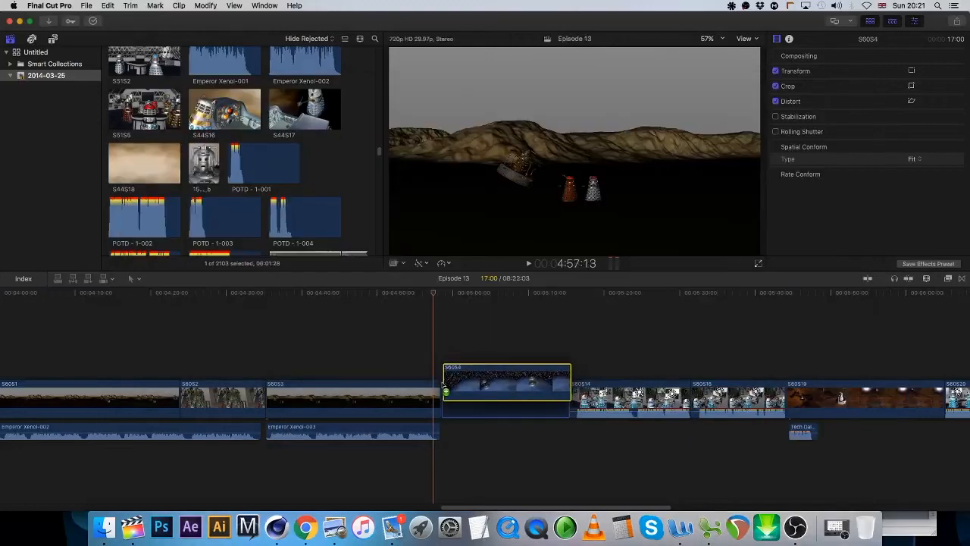
Add Emperor Xenol-004.wav from the Episode 13 sound folder as connected audio beneath the S60S4 clip
click(100, 540)
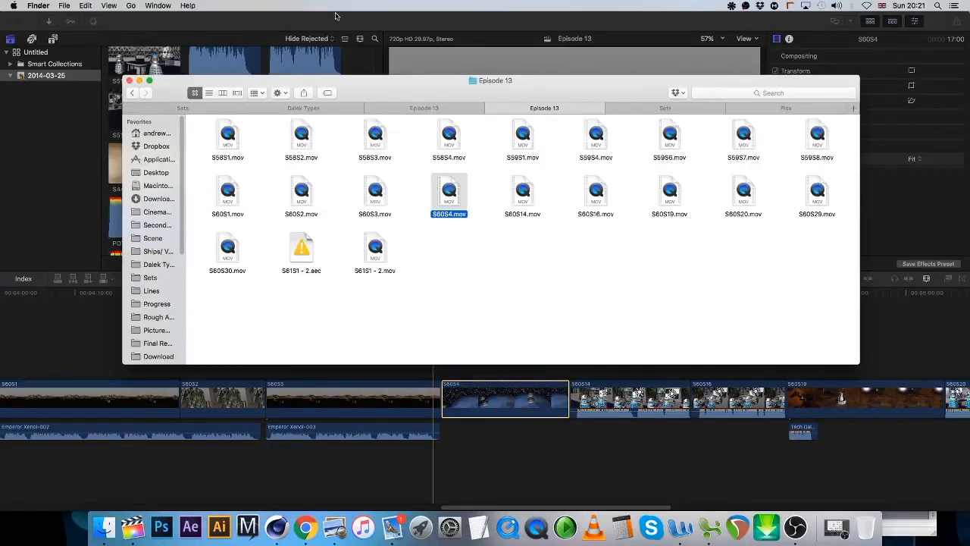
drag(485, 152, 454, 438)
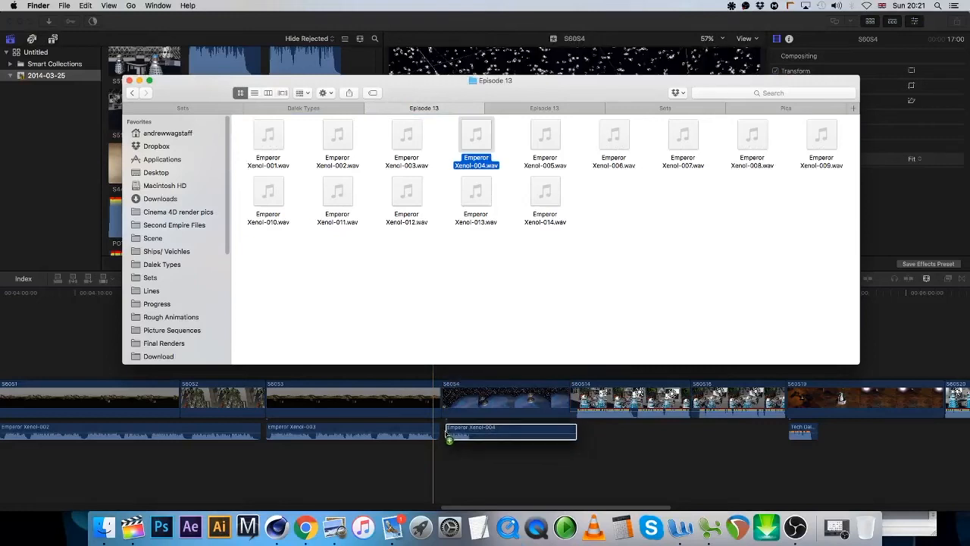
click(622, 449)
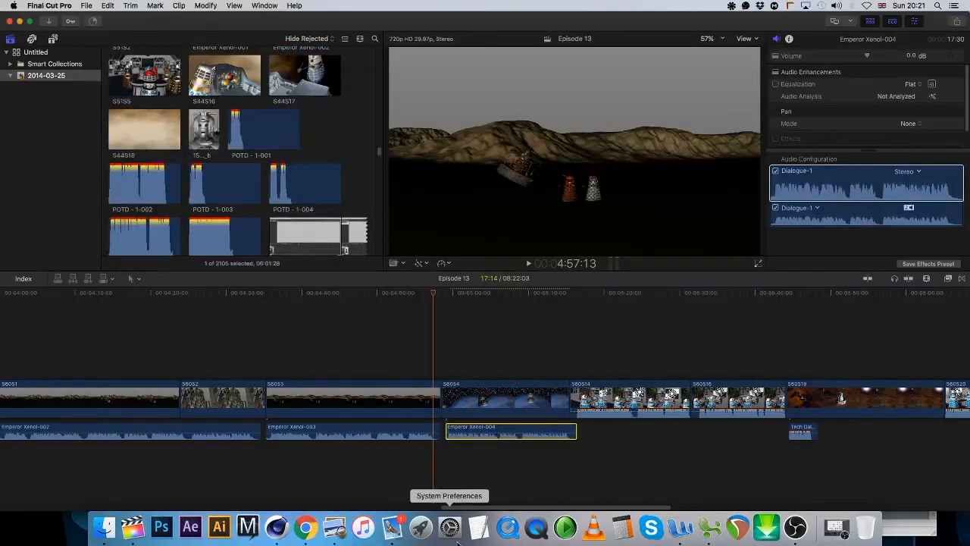
drag(455, 507, 516, 501)
Switch to Cinema 4D and close the S60S4 project
click(334, 528)
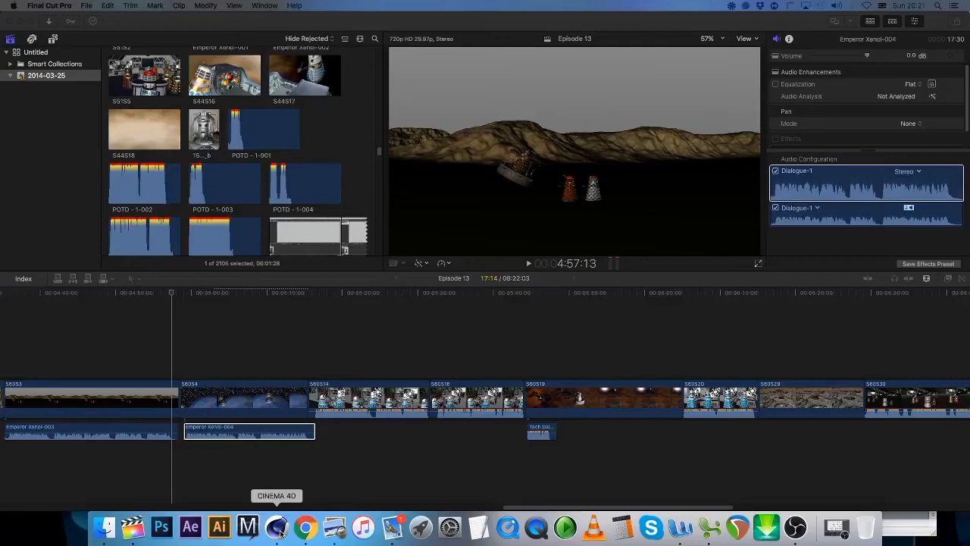
click(278, 530)
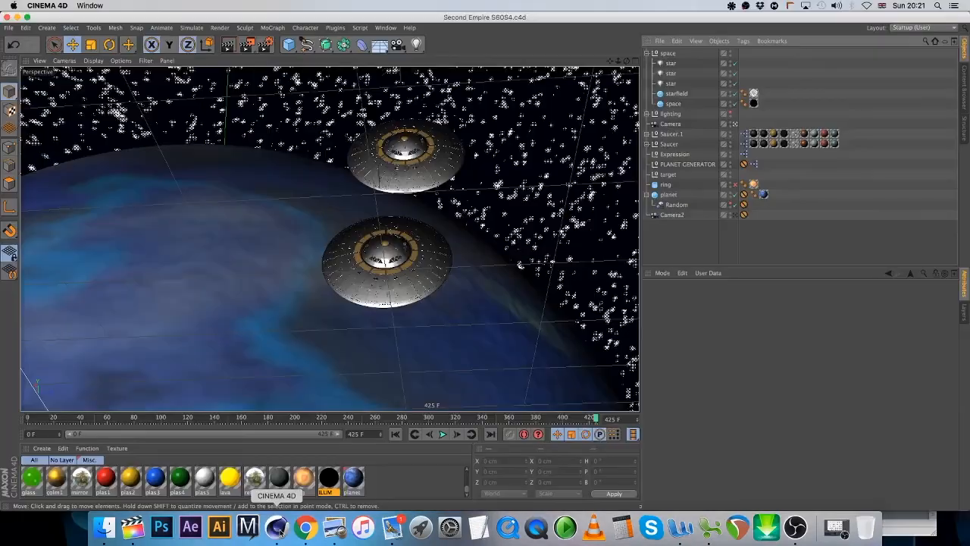
click(7, 28)
click(35, 90)
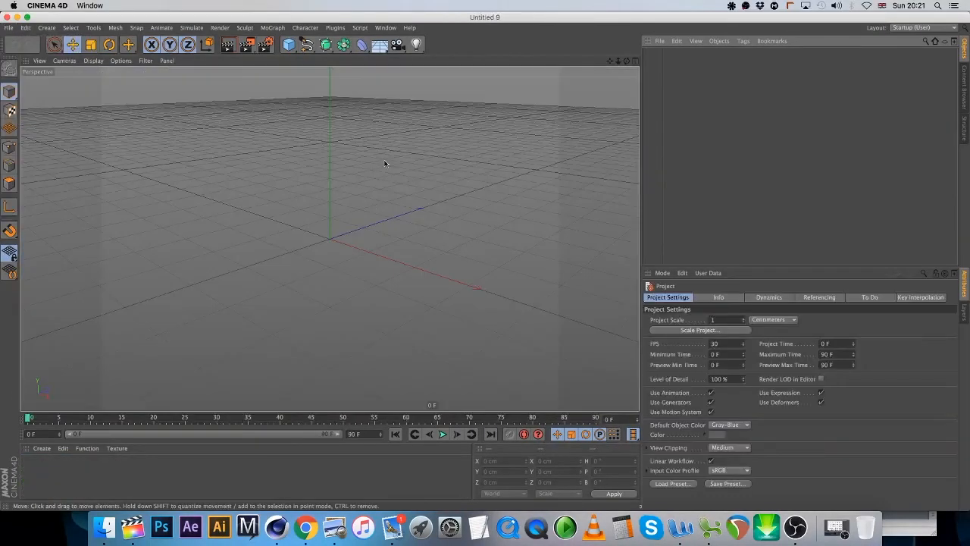
Open set_skaro_silver_emperors_throne_room.c4d from the Sets folder
click(105, 527)
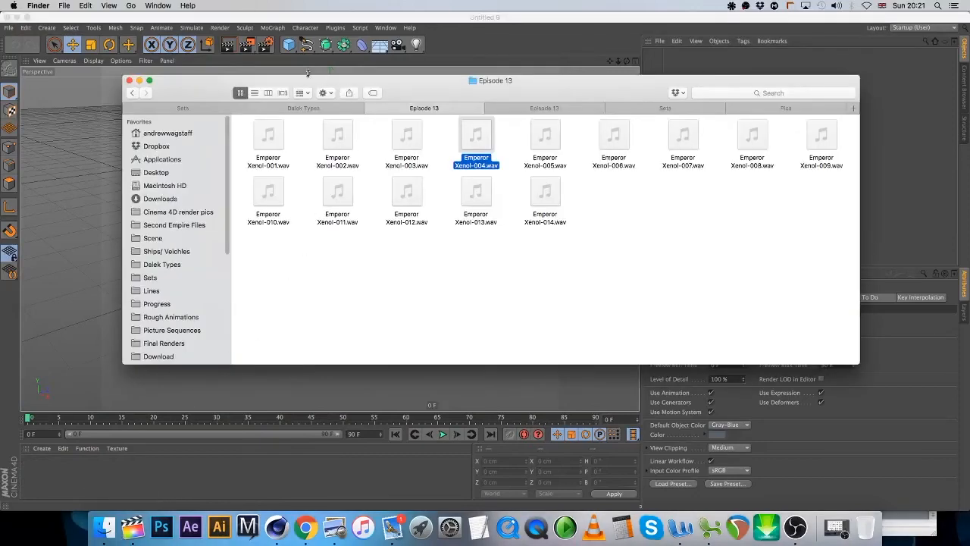
click(205, 109)
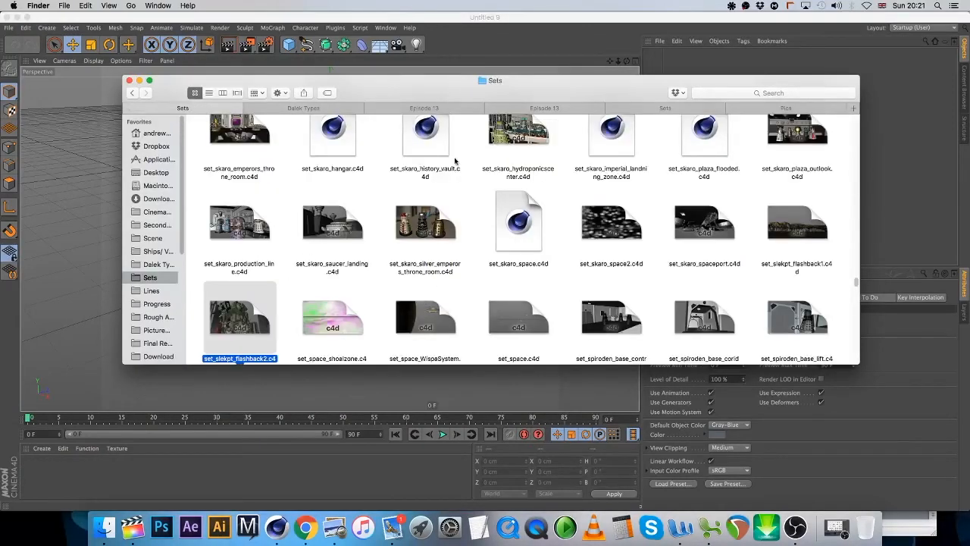
double_click(410, 221)
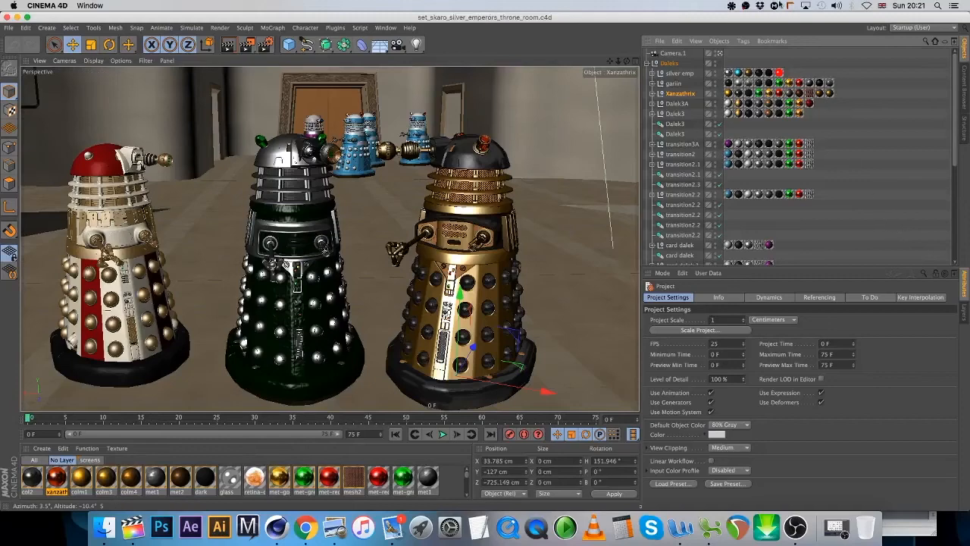
Examine the throne room's walls, consoles and background Daleks by rotating Camera.1 around the set
click(673, 53)
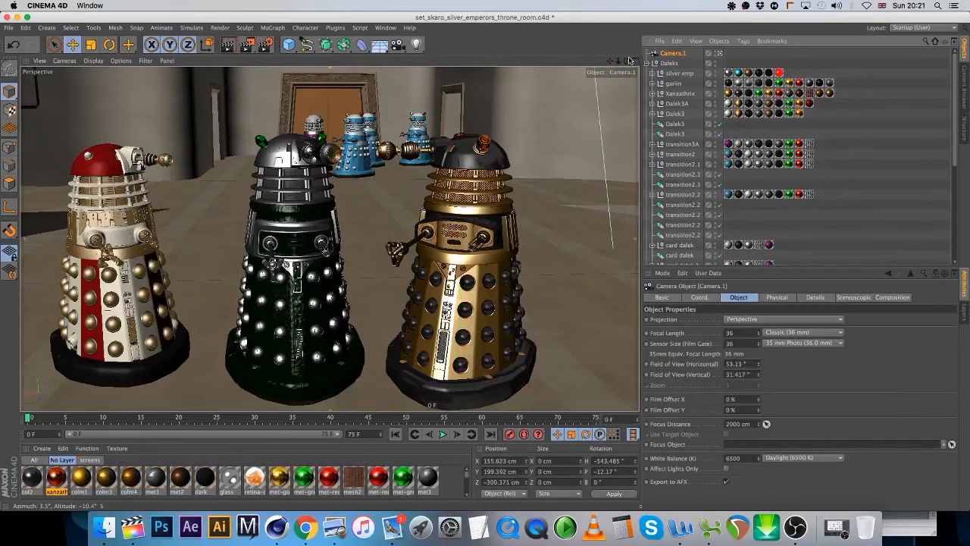
drag(627, 61, 709, 46)
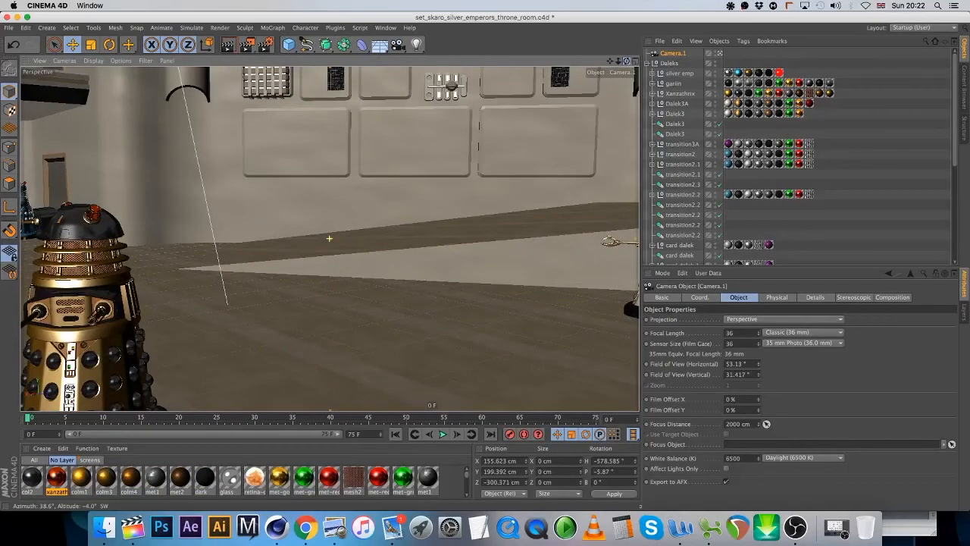
drag(627, 62, 719, 54)
drag(627, 61, 948, 63)
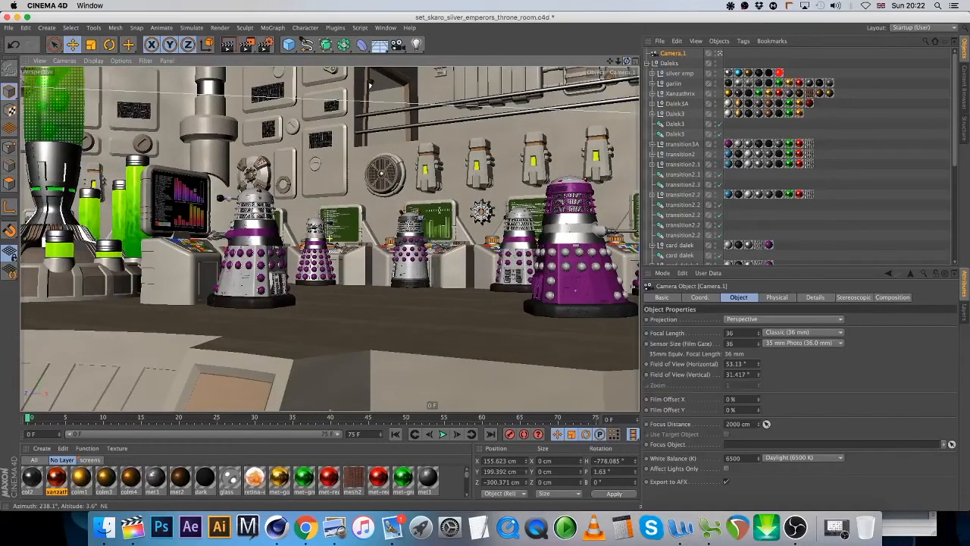
drag(626, 61, 696, 65)
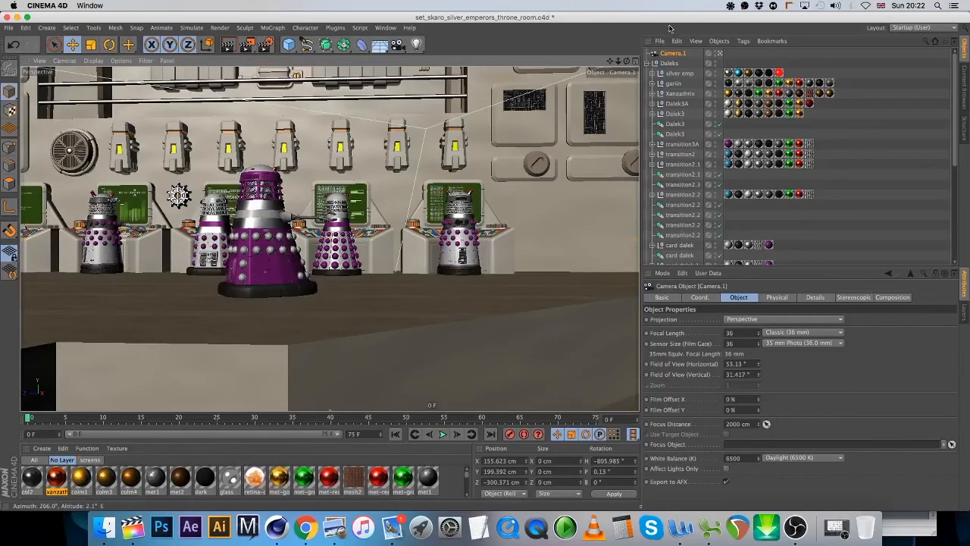
drag(627, 60, 491, 79)
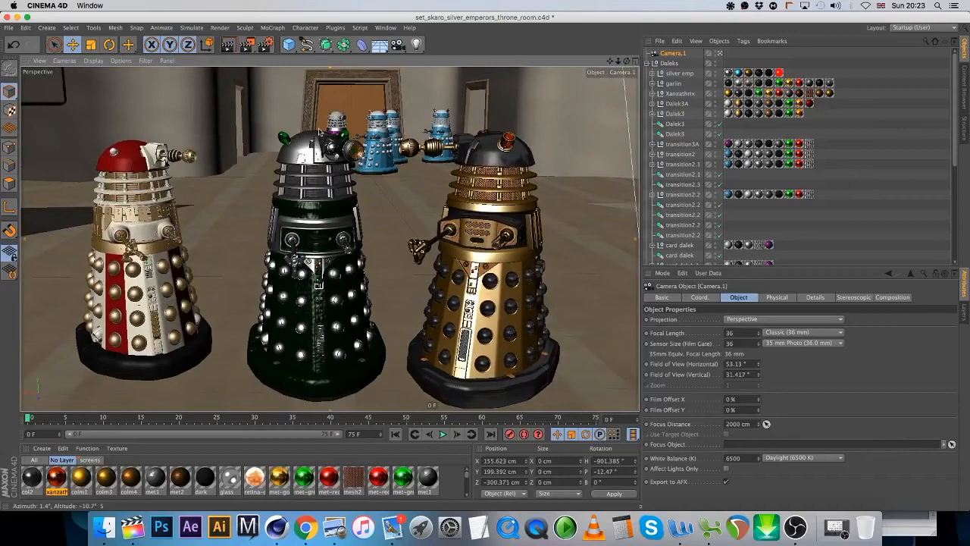
Examine the heads of the red-domed and gold Daleks, plus the large wall screen, by selecting the heads and rotating the view
click(134, 162)
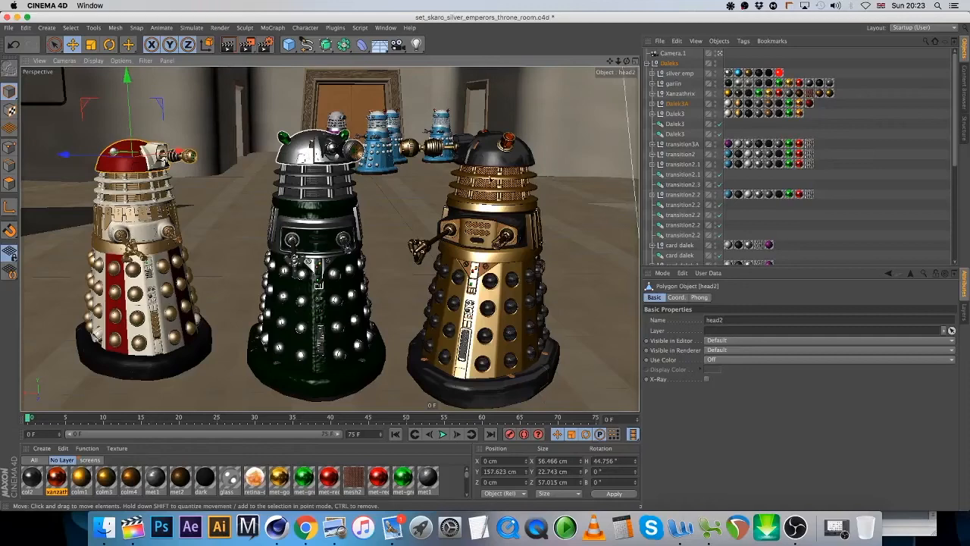
click(489, 166)
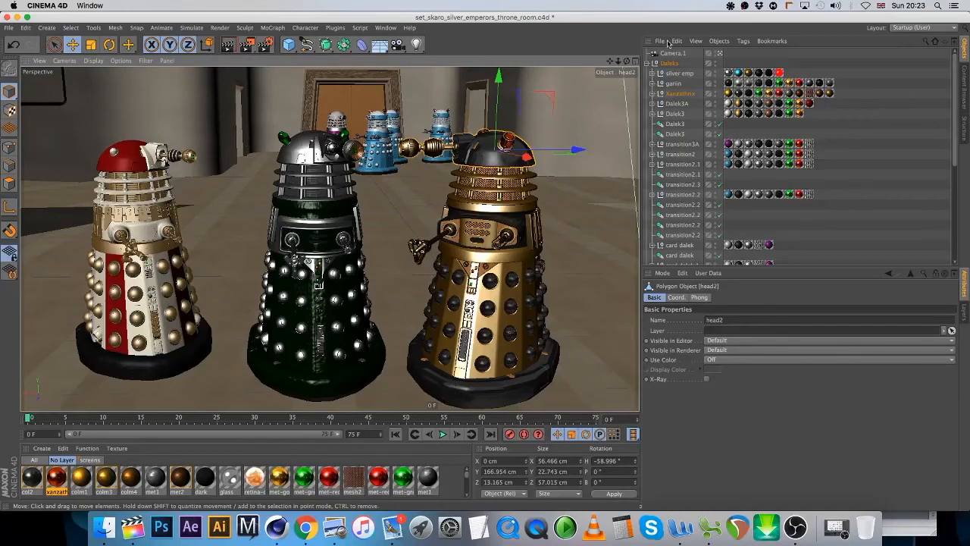
drag(626, 61, 605, 68)
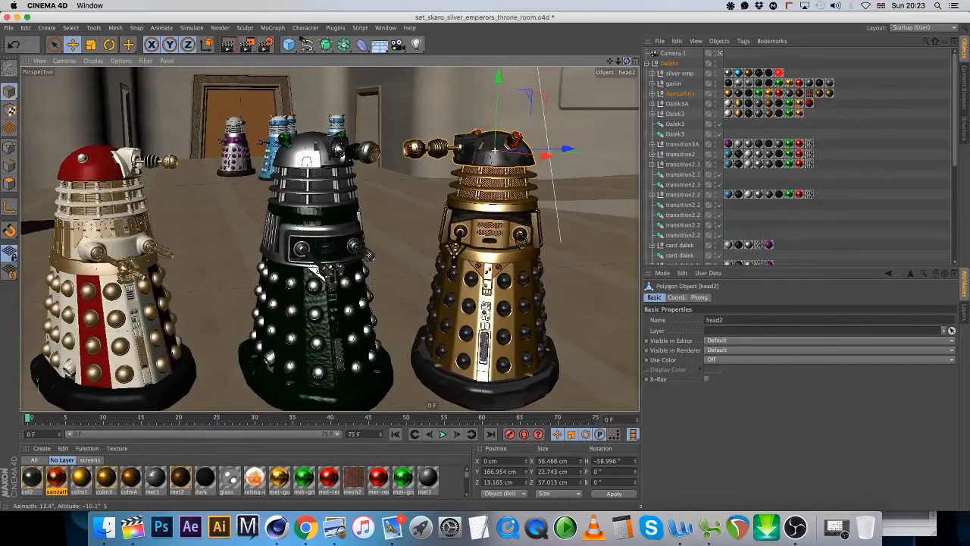
drag(623, 65, 618, 65)
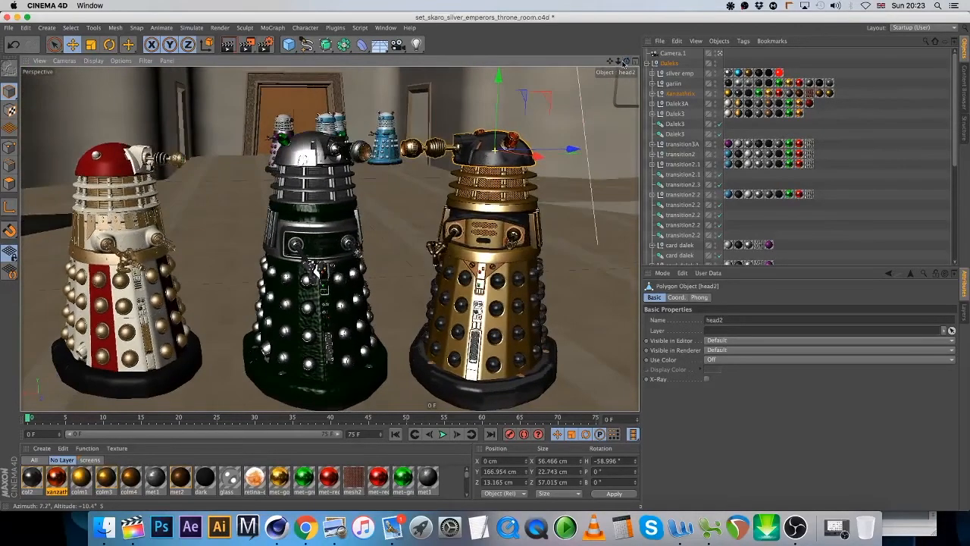
click(678, 54)
drag(627, 60, 486, 39)
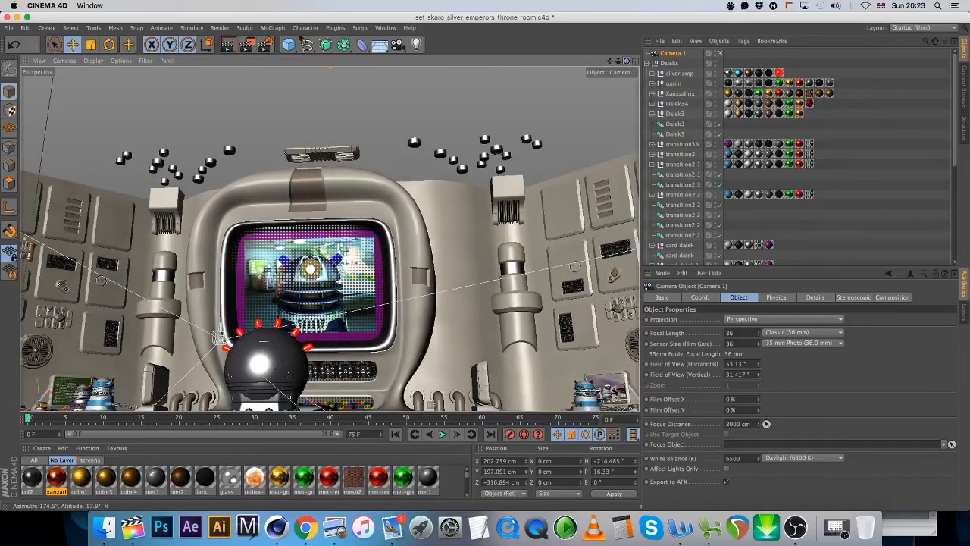
Close the silver emperor's throne room project without saving the changes
click(7, 28)
click(34, 92)
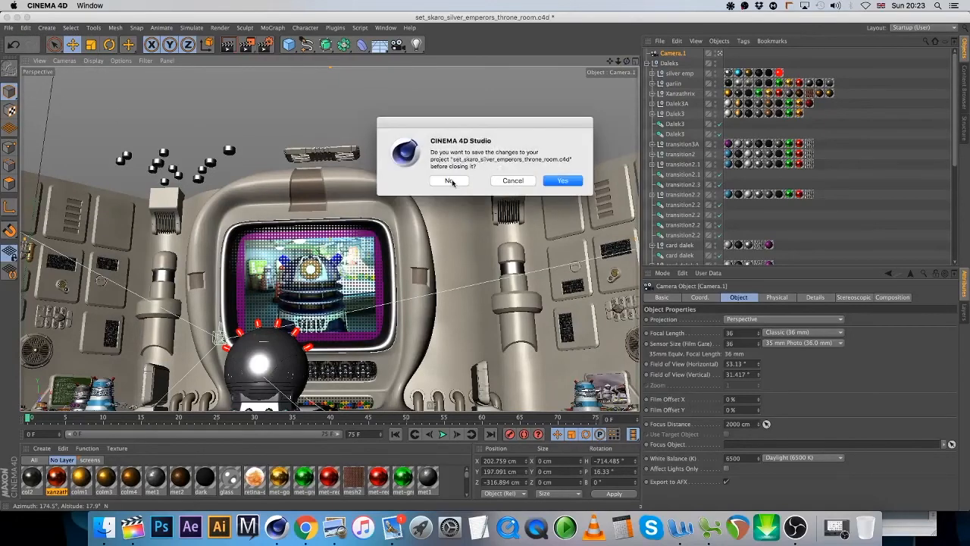
click(451, 181)
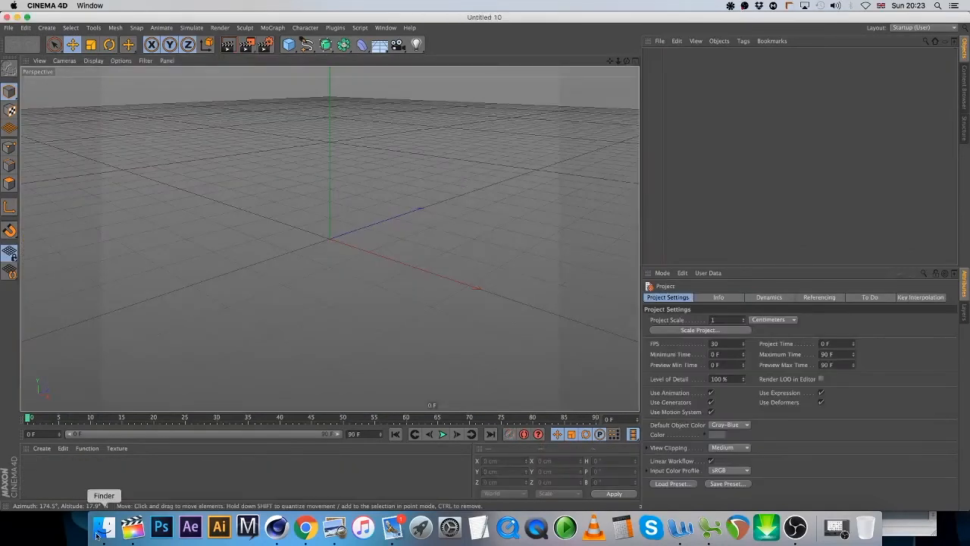
Browse back through the Sets folder in Finder and open page25-6.c4d
click(105, 526)
scroll(373, 243, up, 5)
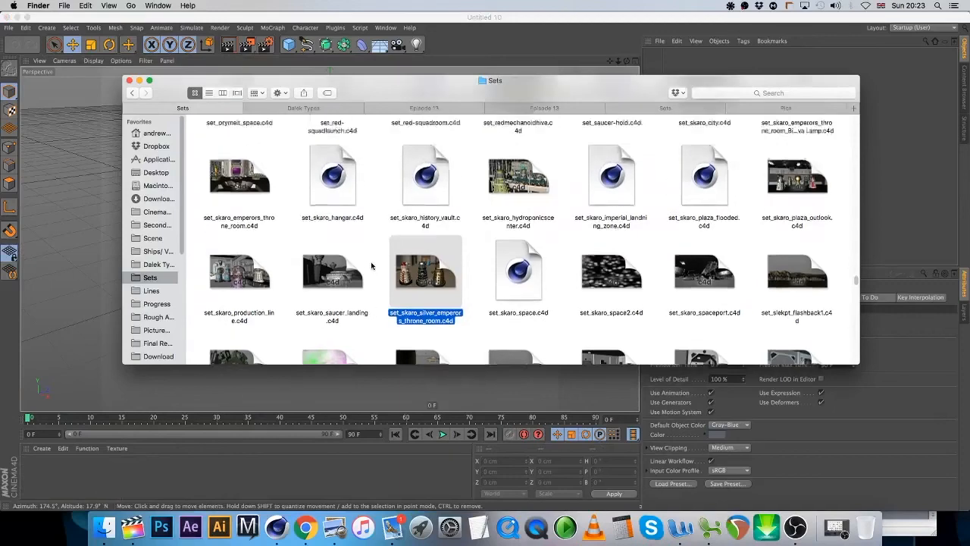
scroll(362, 260, up, 5)
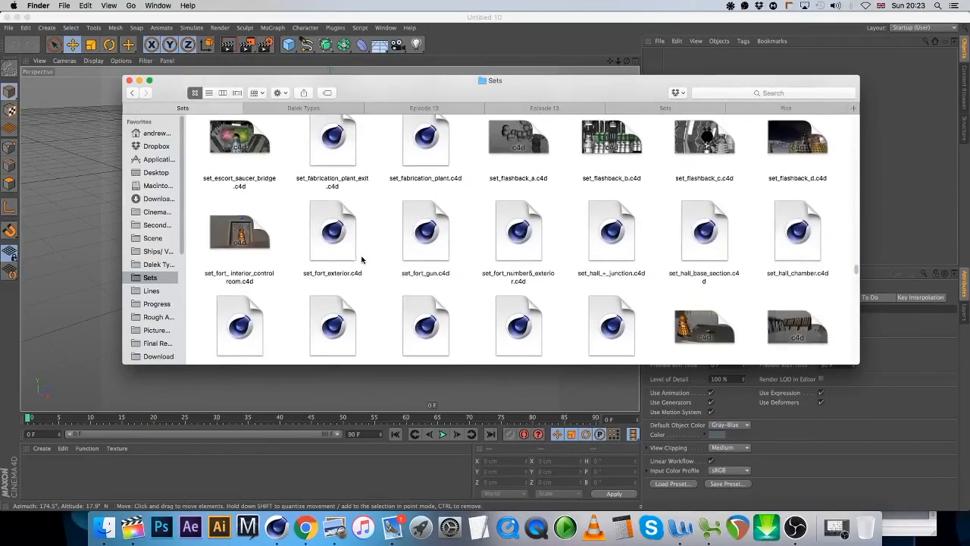
scroll(361, 260, up, 8)
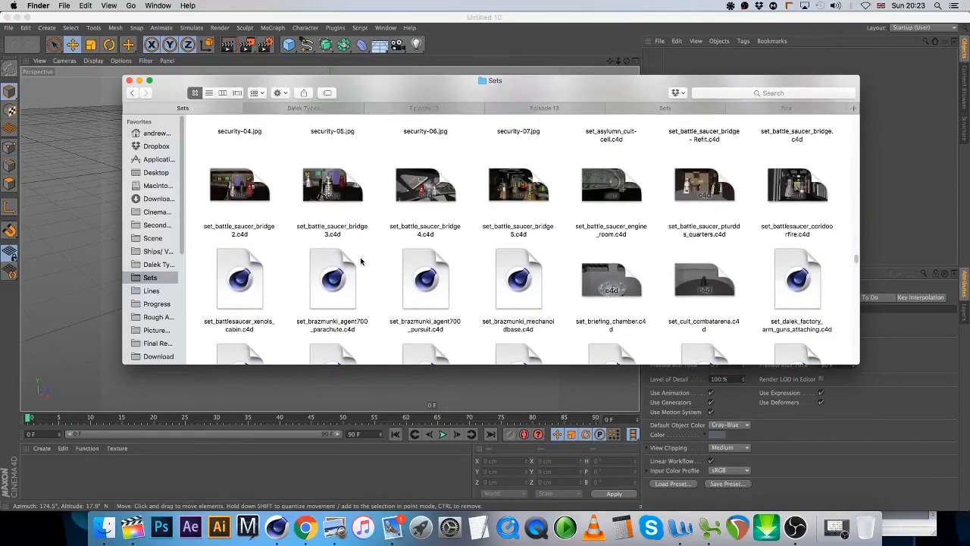
scroll(360, 262, up, 10)
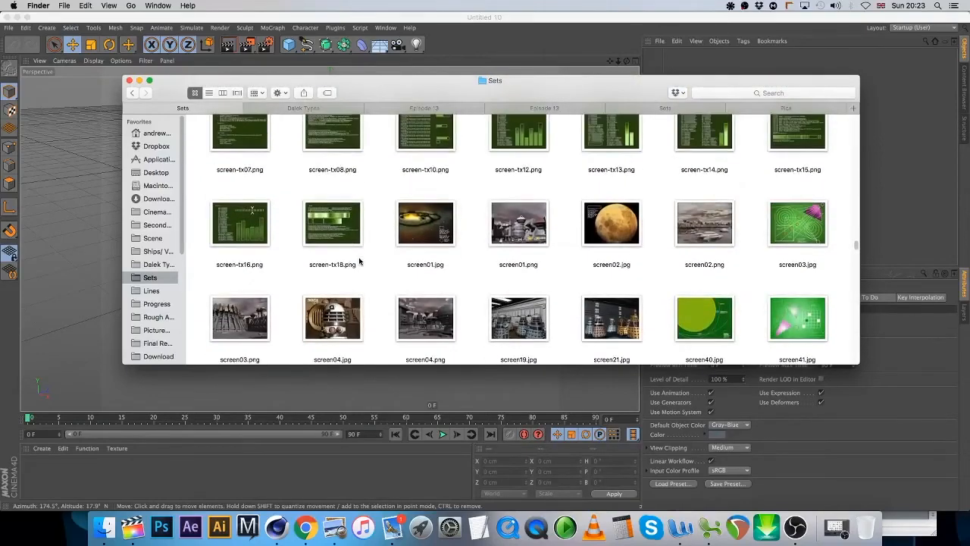
scroll(360, 261, up, 15)
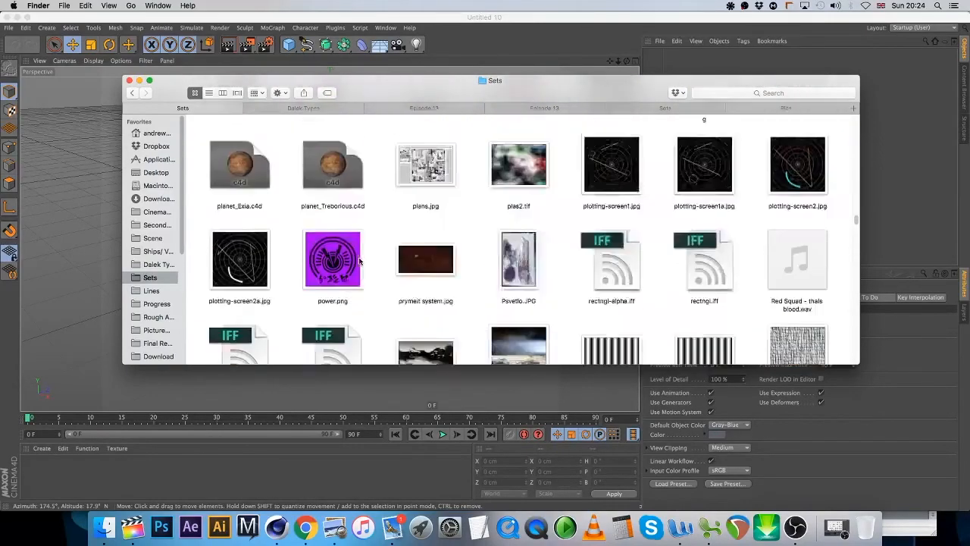
scroll(360, 261, up, 3)
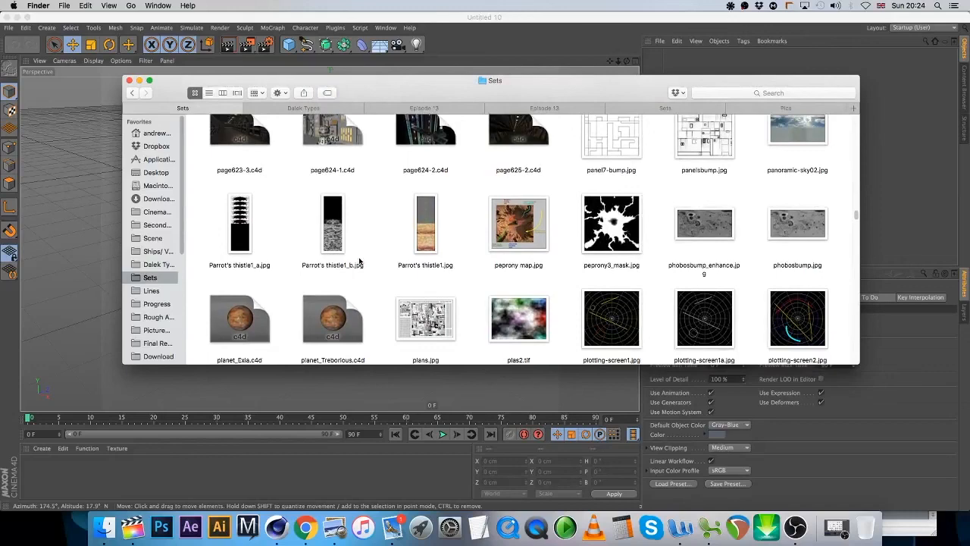
scroll(359, 261, up, 3)
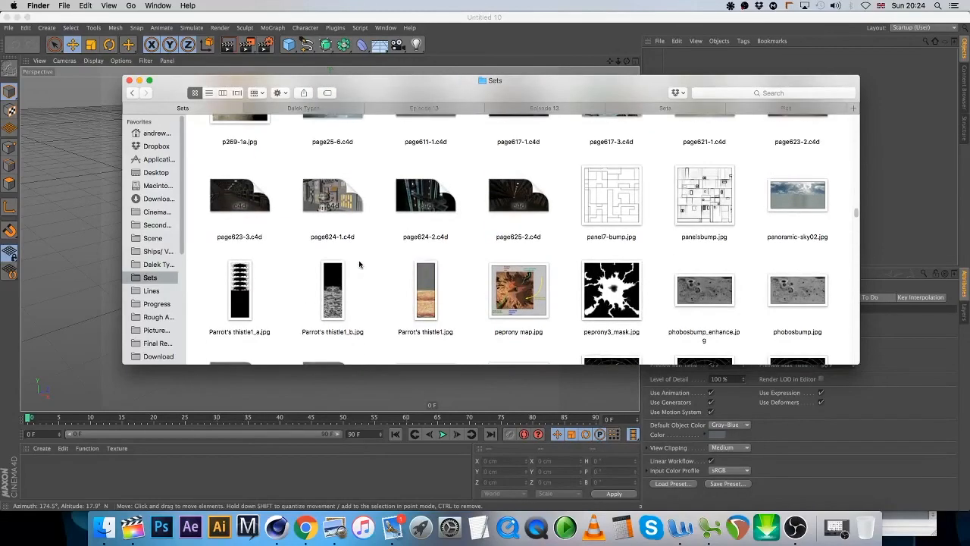
scroll(359, 264, up, 7)
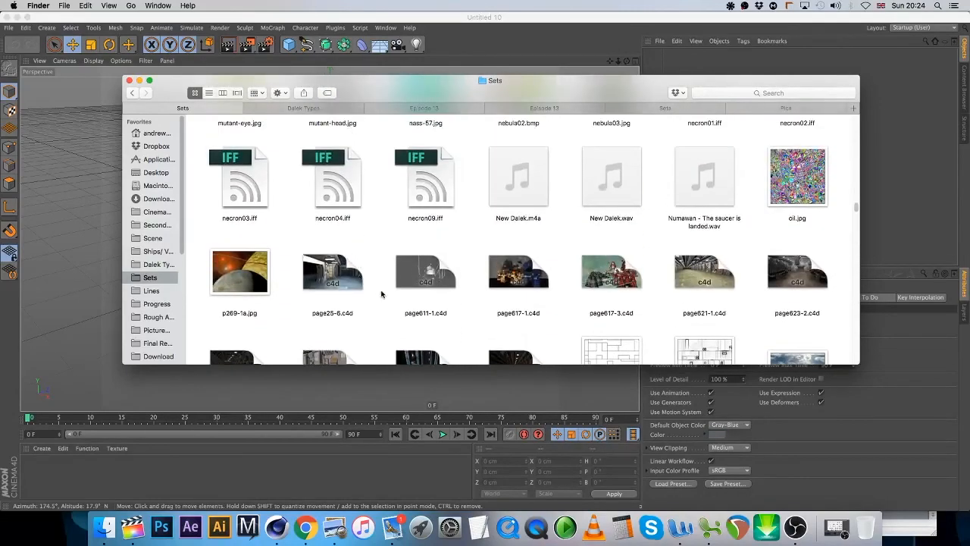
double_click(338, 262)
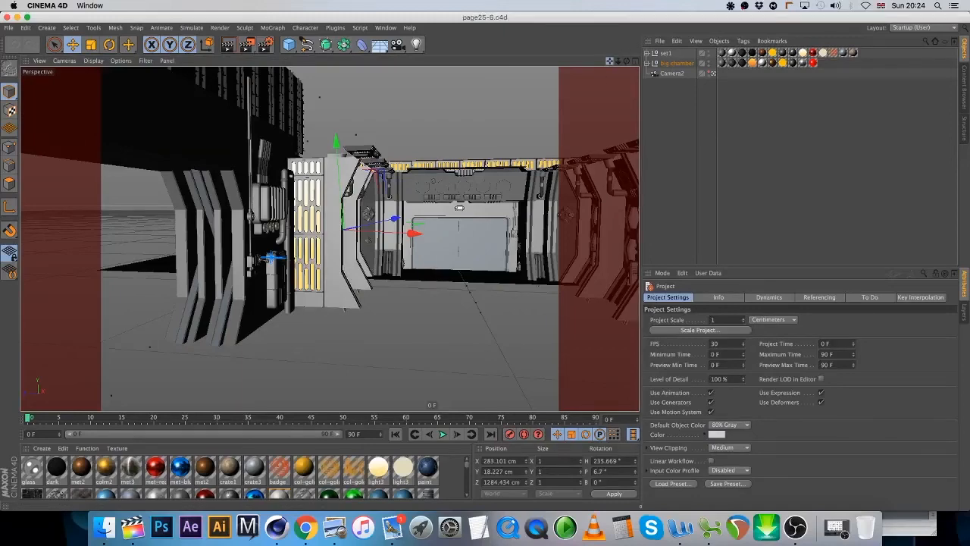
Examine the page25-6 chamber set from a higher viewpoint and close the project without saving the changes
drag(609, 61, 502, 152)
click(8, 28)
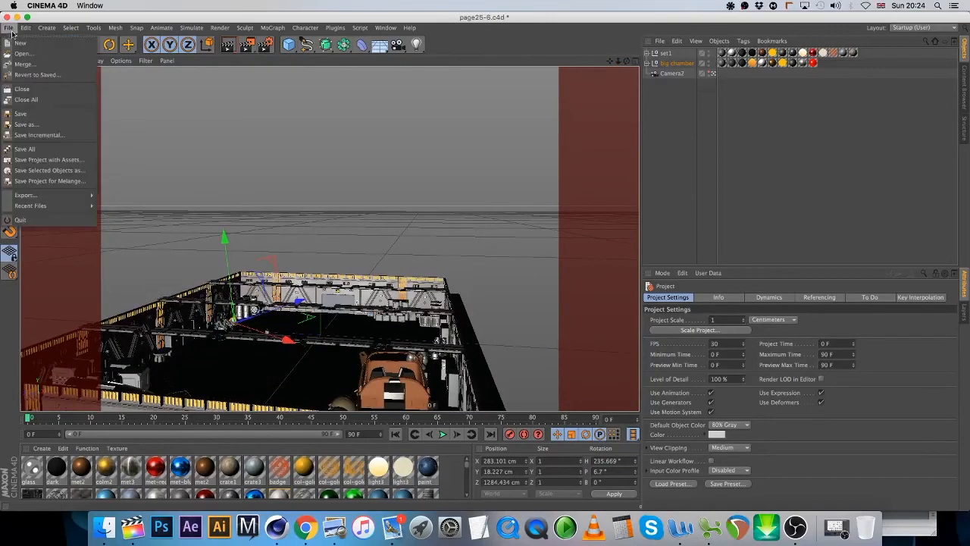
click(41, 94)
click(444, 183)
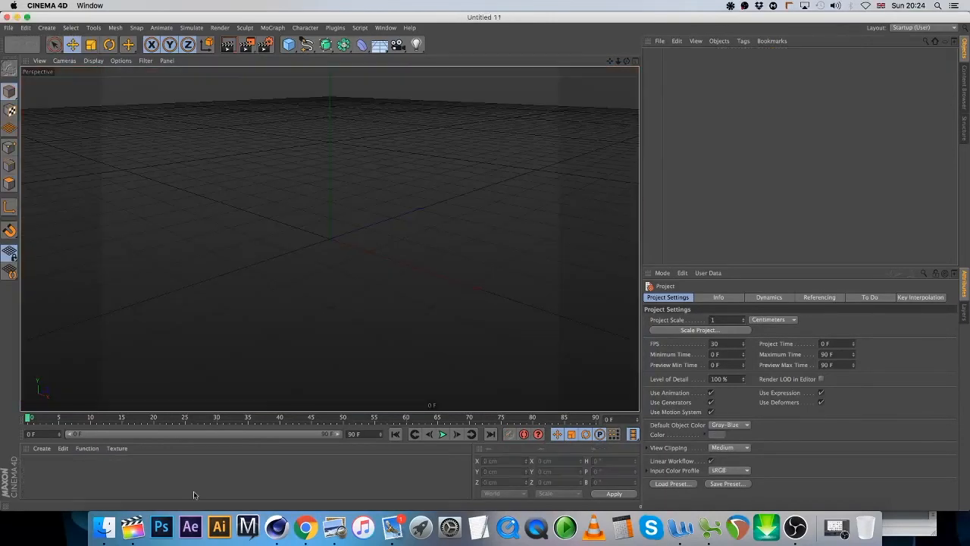
Open page621-1.c4d from the Sets folder and examine its hallway through the project's Camera
click(104, 526)
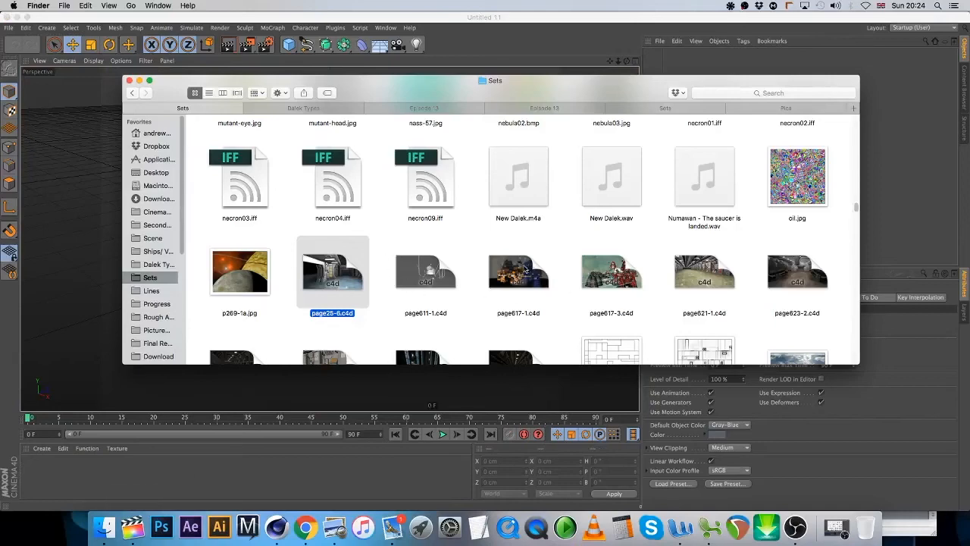
double_click(715, 272)
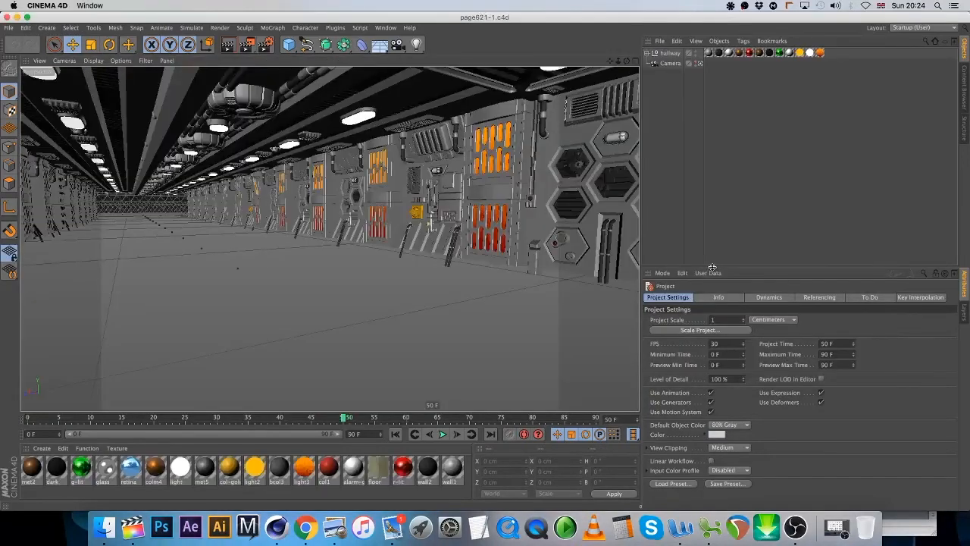
click(669, 54)
click(670, 64)
drag(626, 60, 626, 60)
Close the page621-1 hallway project without saving the changes
click(9, 27)
click(22, 89)
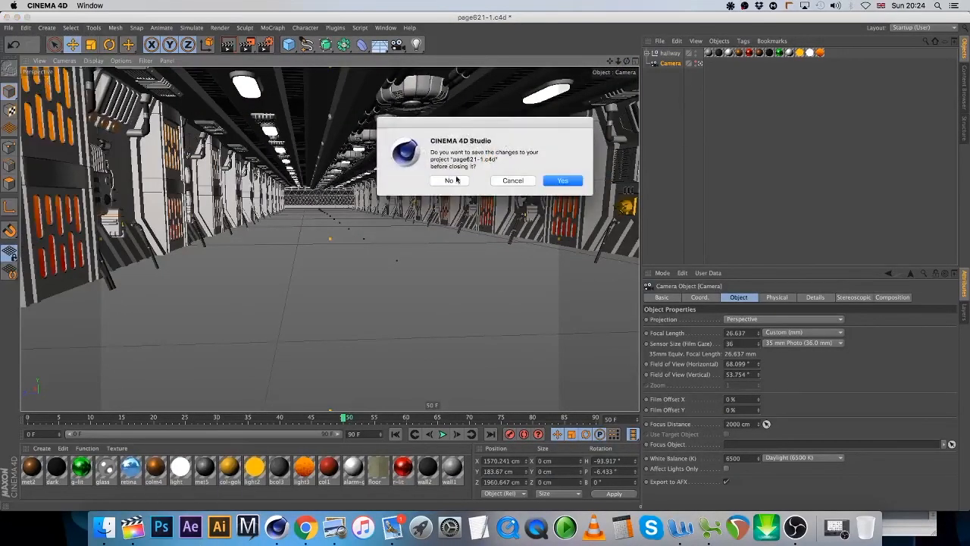
key(n)
Open page624-2.c4d from the Sets folder, examine its walkway set, and close the project
click(105, 527)
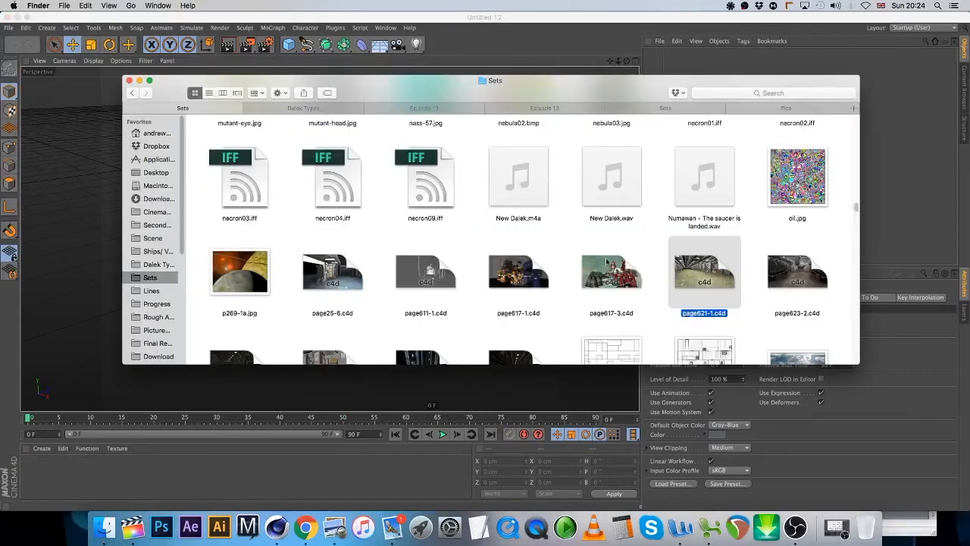
scroll(445, 237, down, 1)
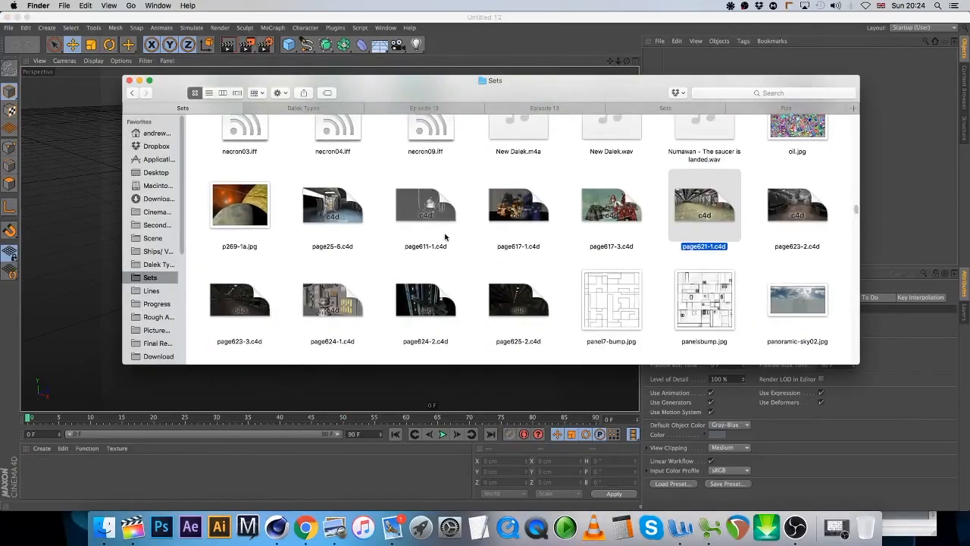
double_click(426, 300)
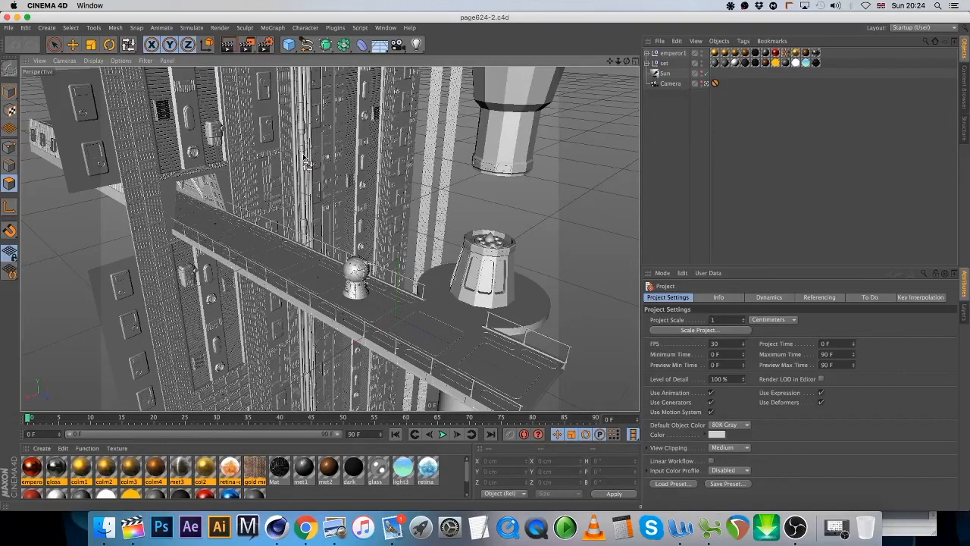
click(9, 28)
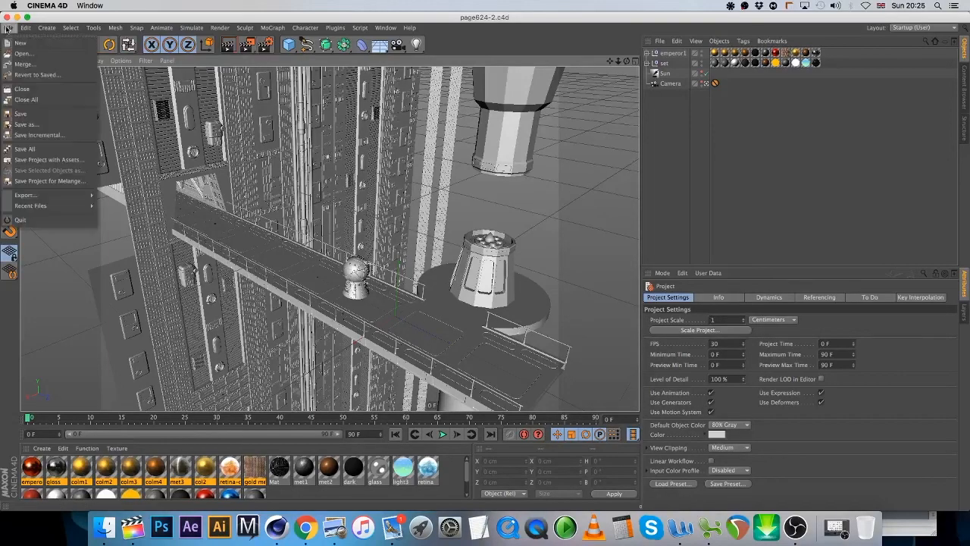
click(38, 90)
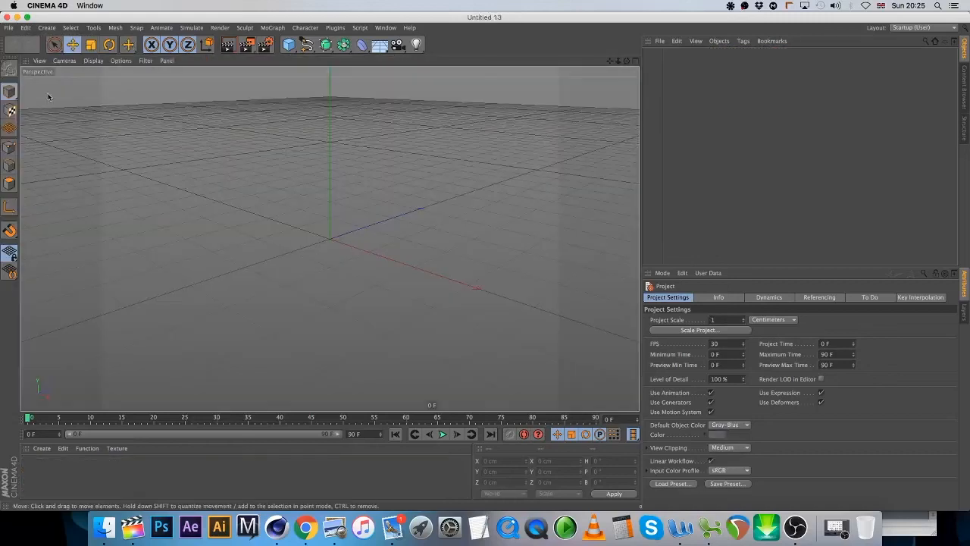
Open page625-2.c4d from the Sets folder, examine its corridor set, and close the project
click(104, 526)
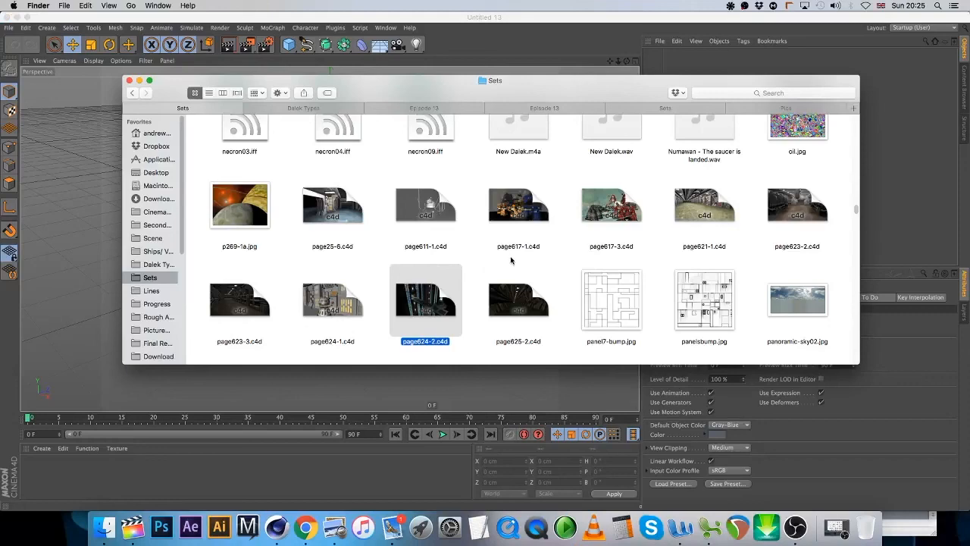
scroll(509, 238, down, 8)
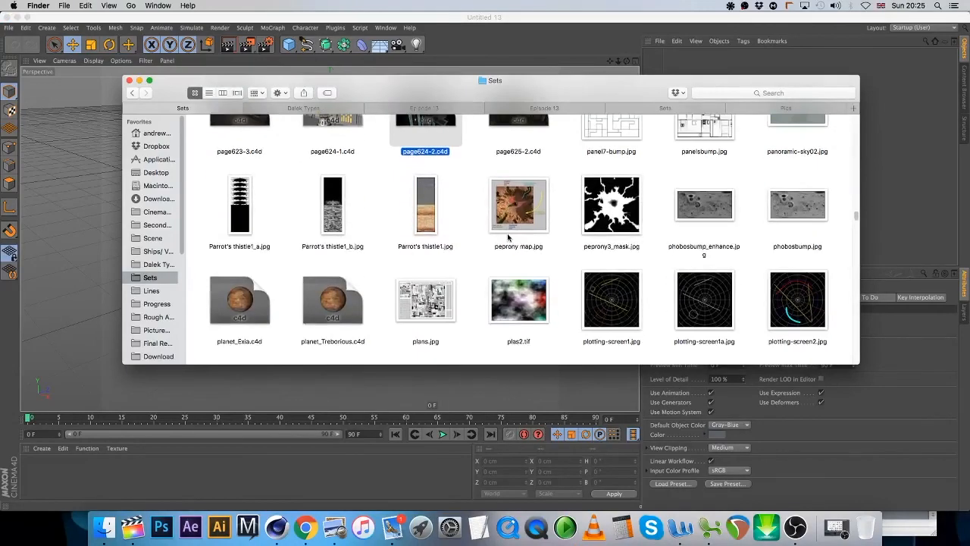
scroll(523, 212, up, 3)
double_click(530, 195)
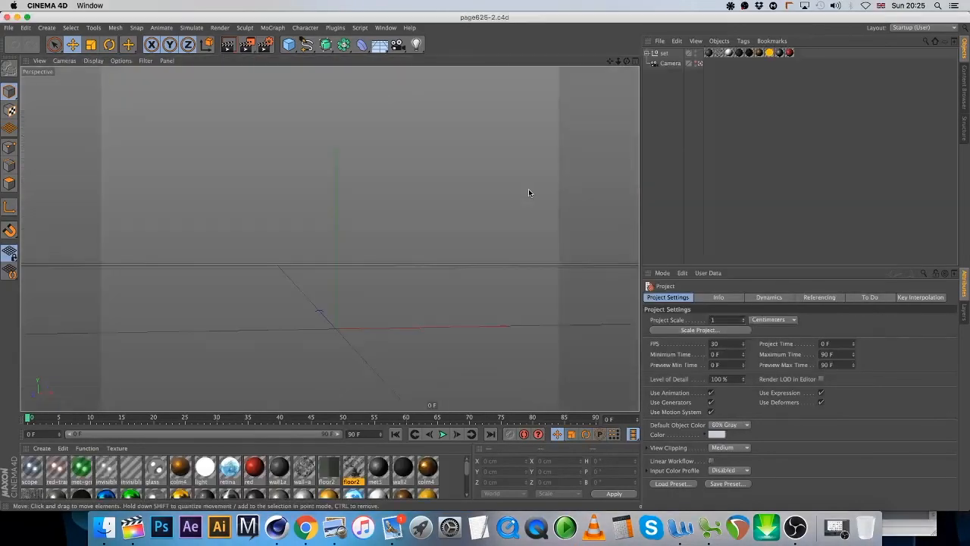
click(8, 28)
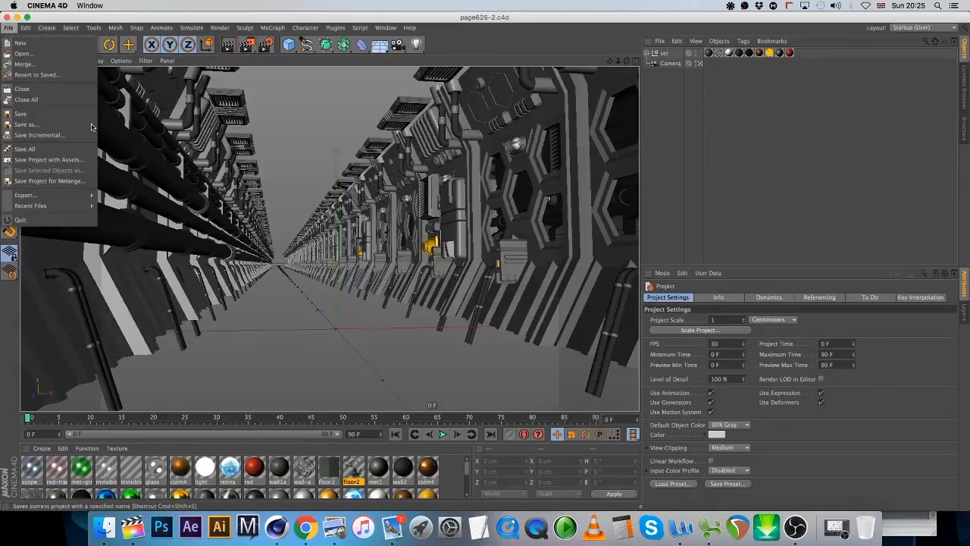
click(58, 90)
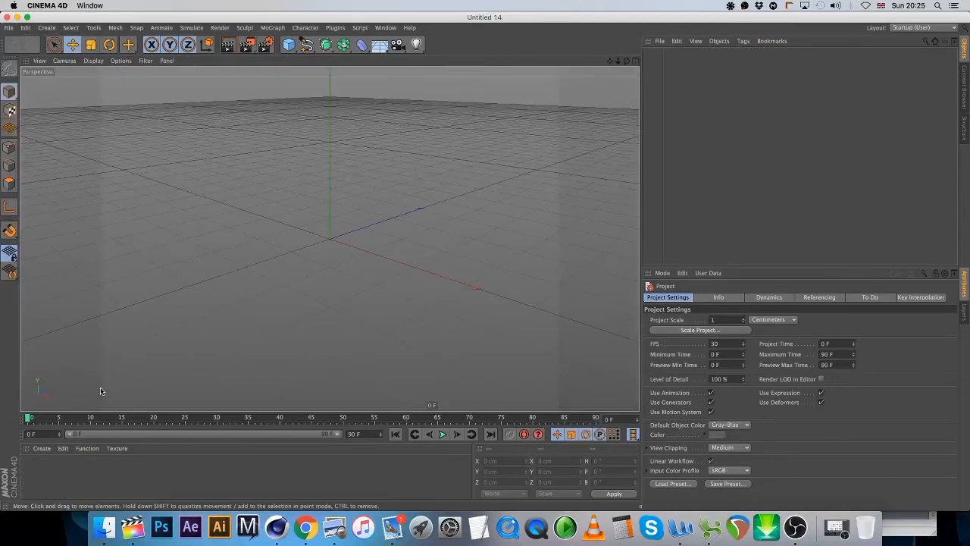
Browse further through the Sets folder and open SW_set1-3.c4d
click(105, 525)
scroll(385, 265, up, 2)
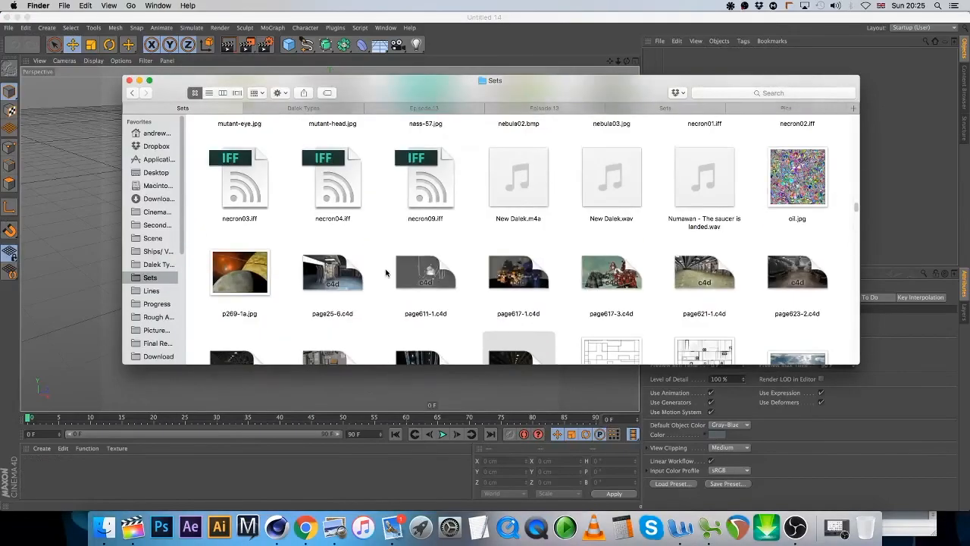
scroll(388, 271, down, 15)
scroll(384, 273, down, 15)
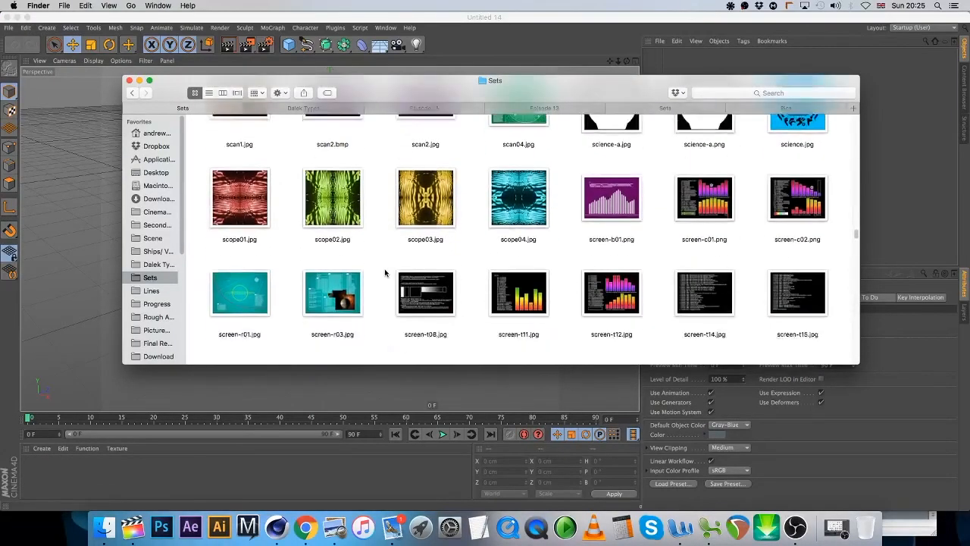
scroll(383, 272, down, 10)
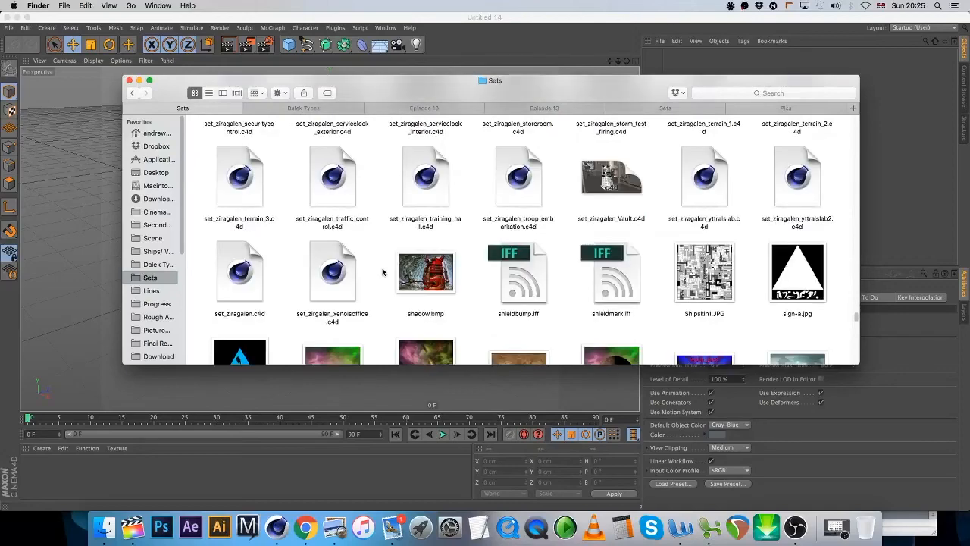
scroll(383, 272, down, 15)
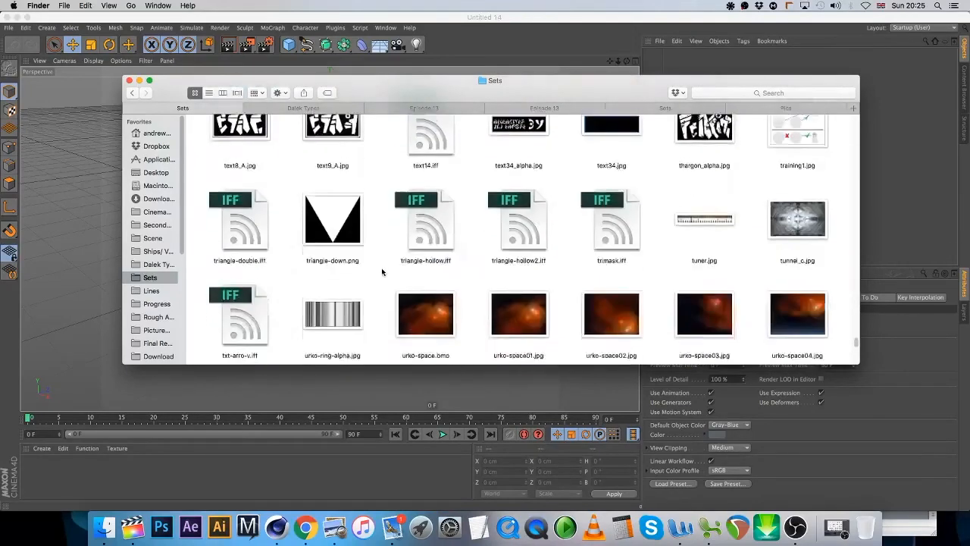
scroll(382, 271, up, 10)
scroll(382, 271, up, 2)
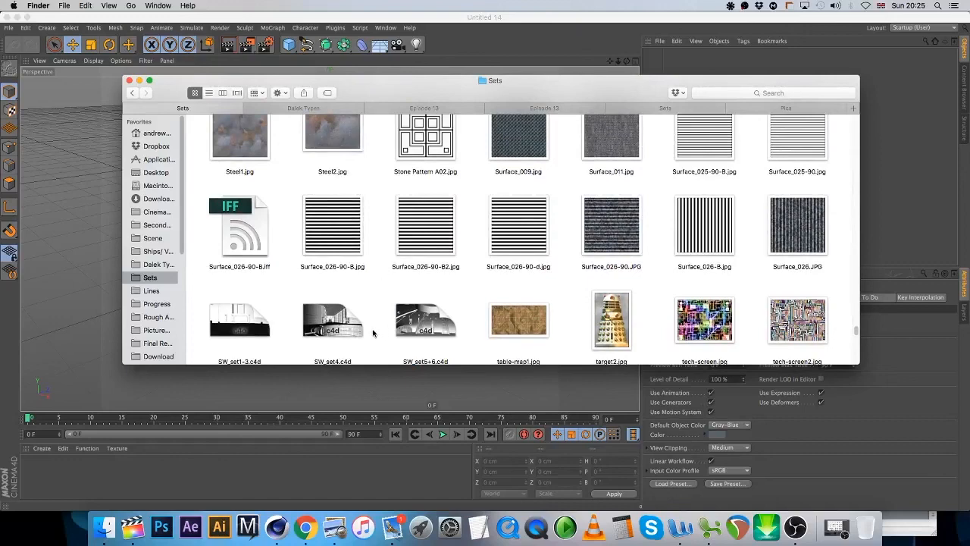
click(240, 323)
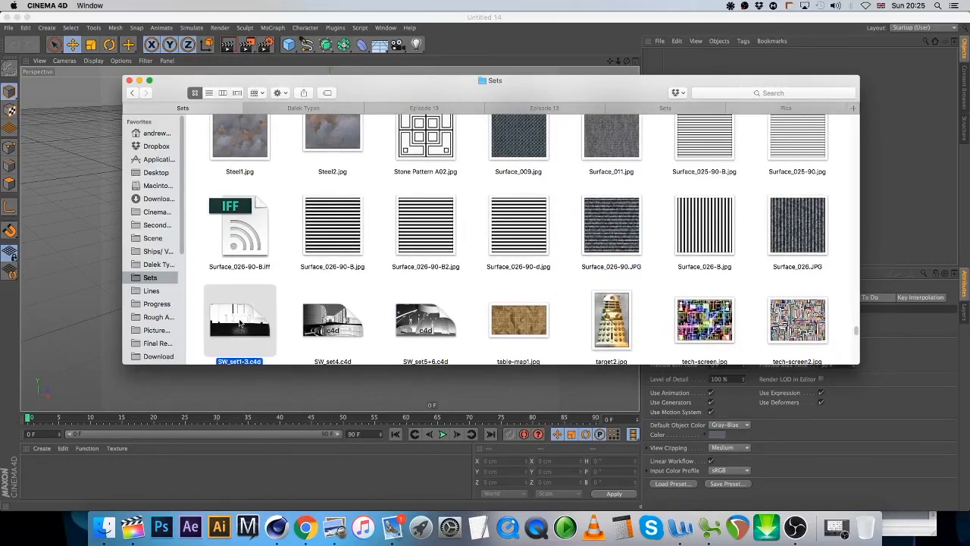
double_click(239, 323)
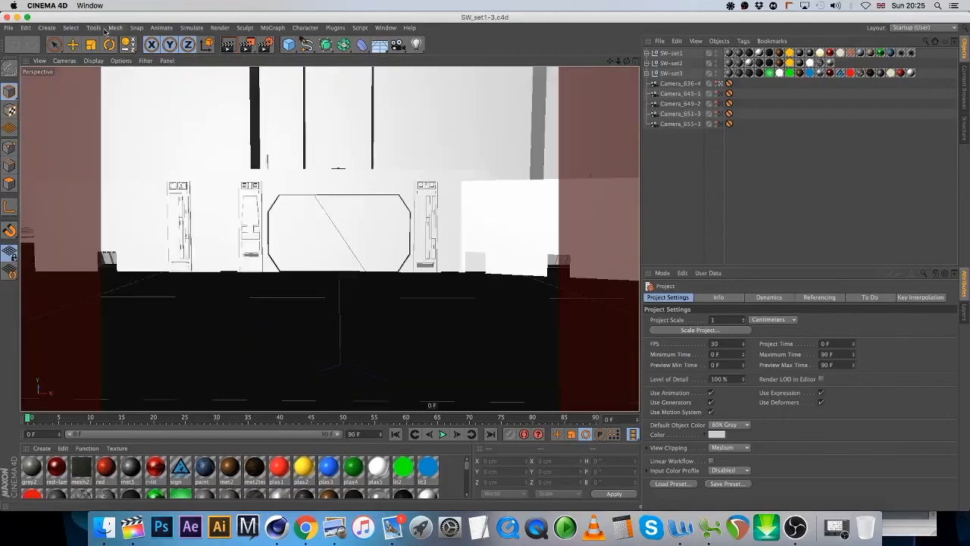
click(120, 60)
click(122, 60)
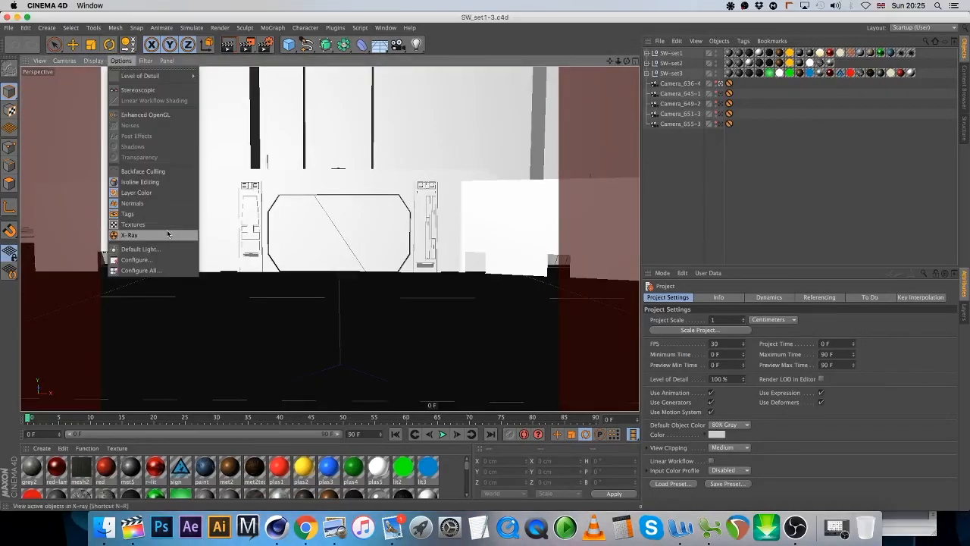
click(94, 61)
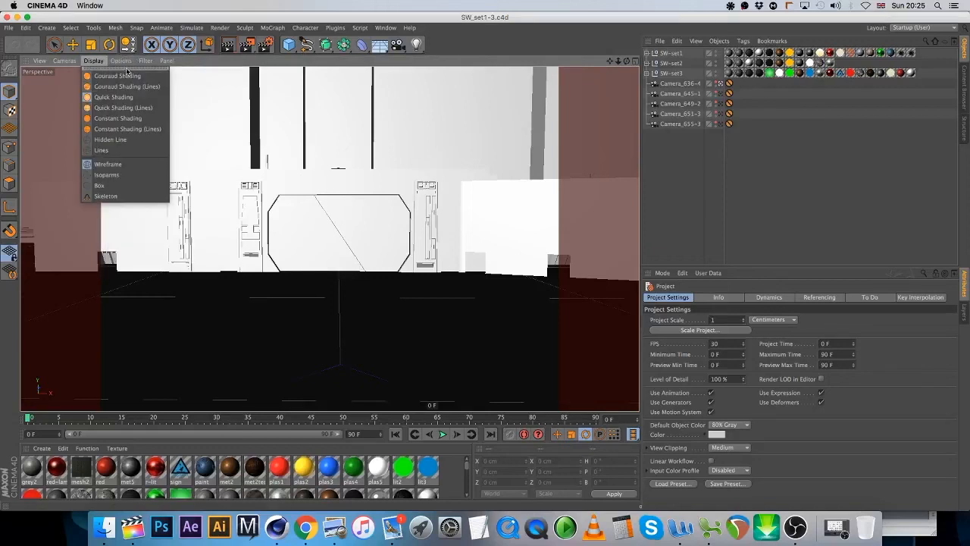
click(121, 60)
mouse_move(135, 75)
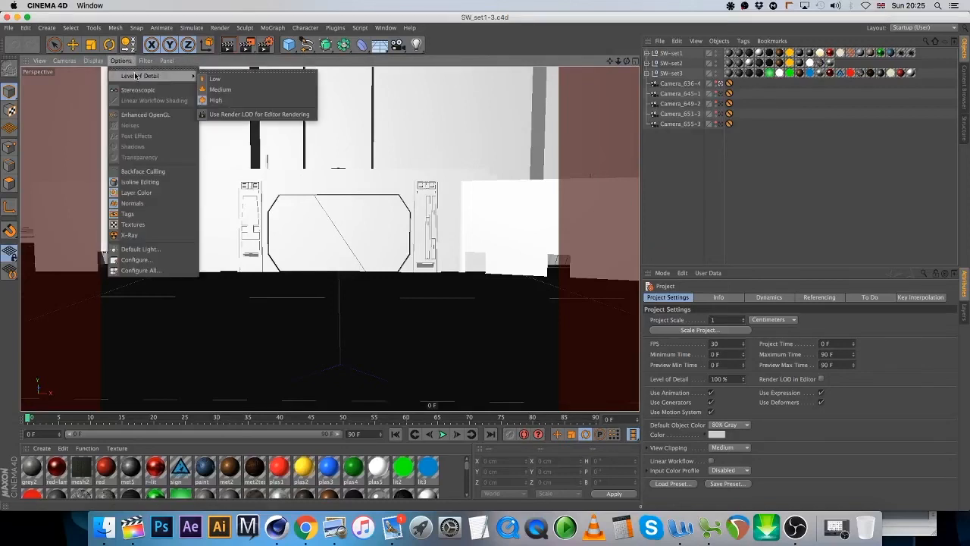
click(149, 61)
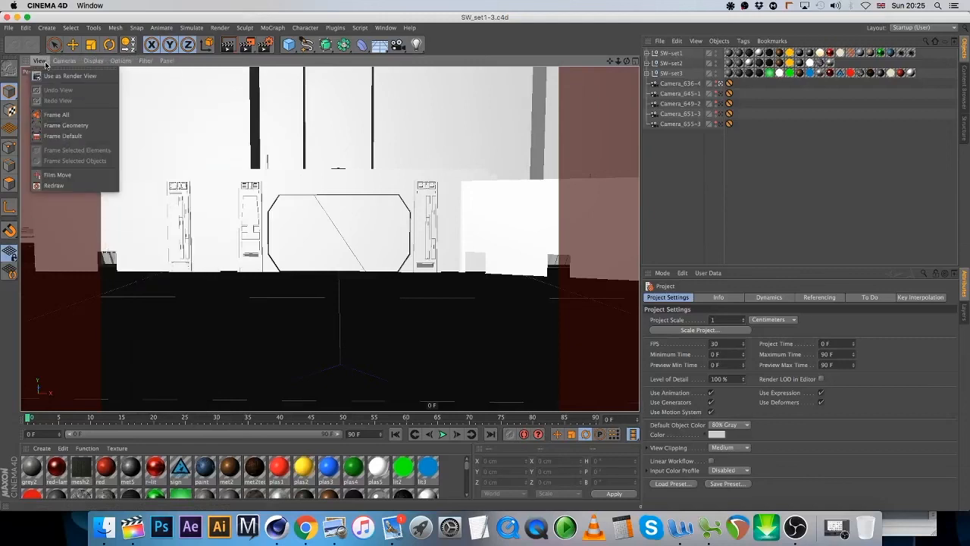
Toggle the viewport's Textures display option off and on again to check how the set is shown
mouse_move(93, 60)
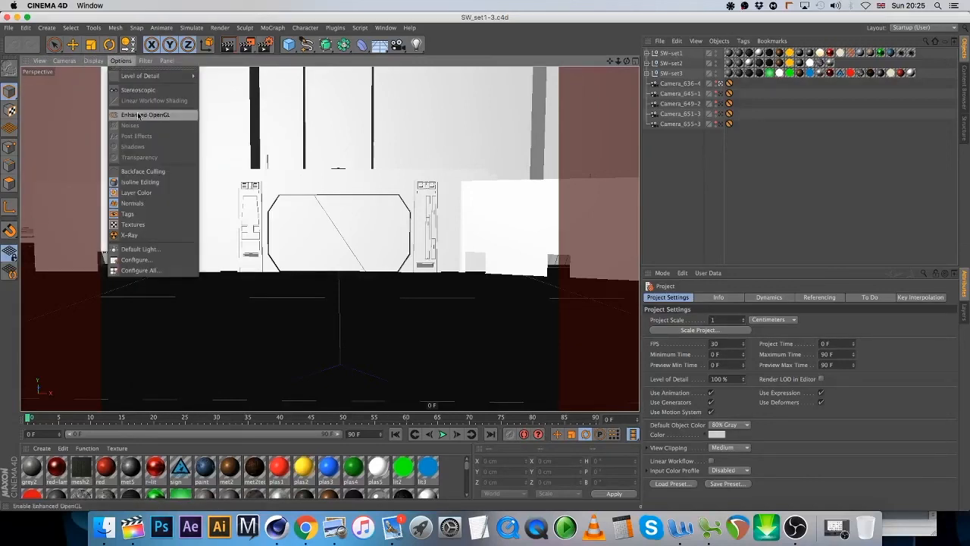
click(172, 225)
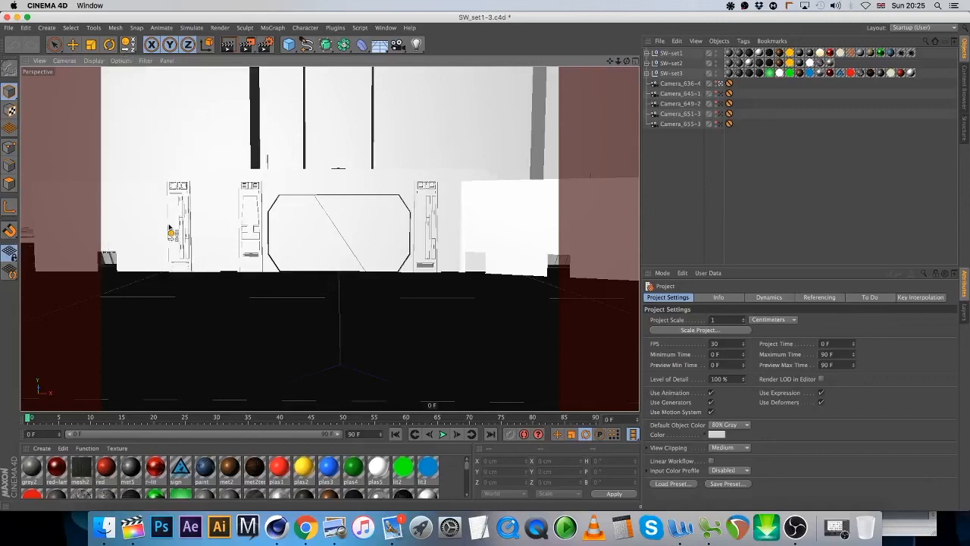
click(73, 44)
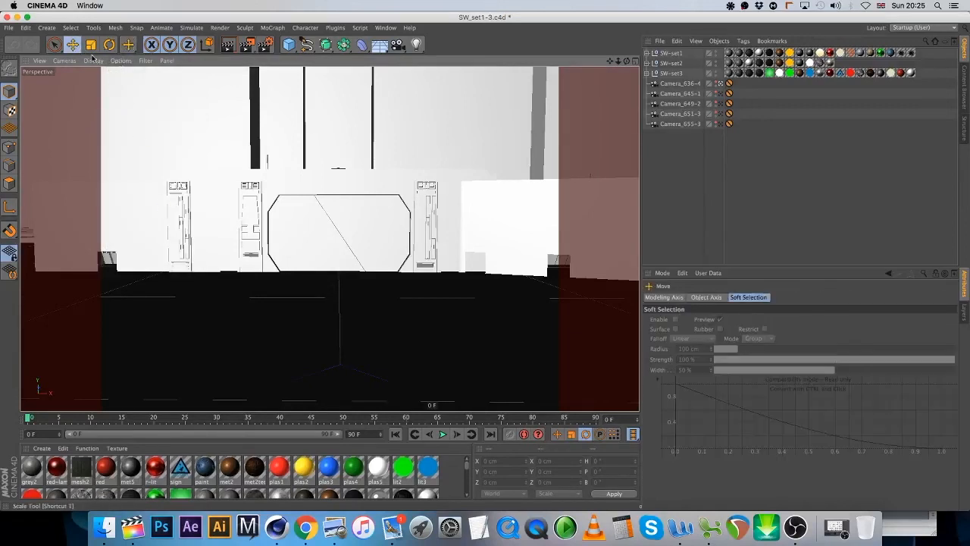
click(119, 63)
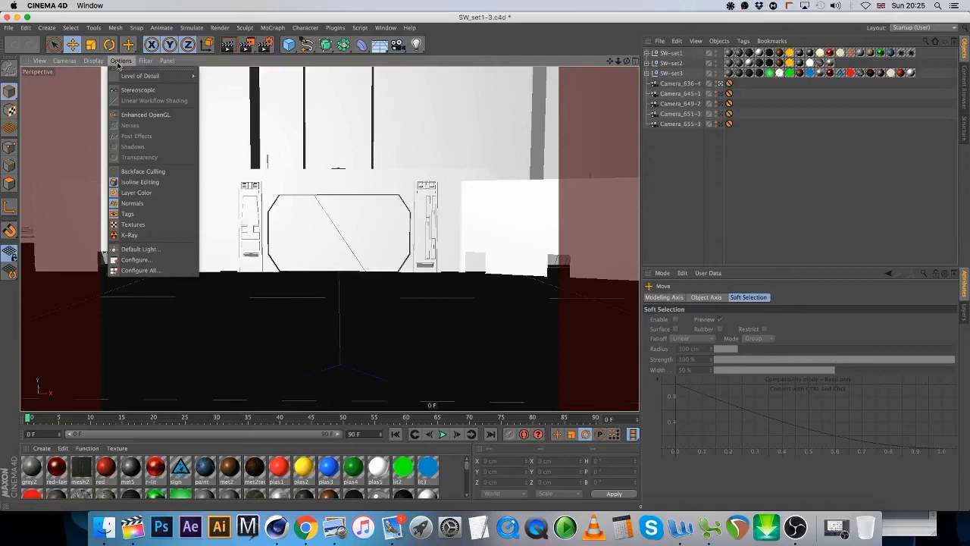
click(154, 224)
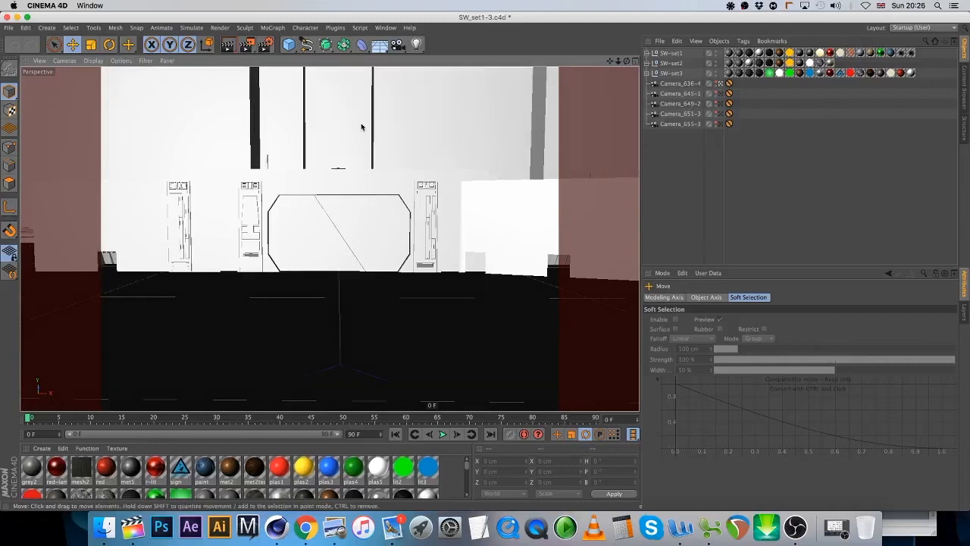
click(568, 132)
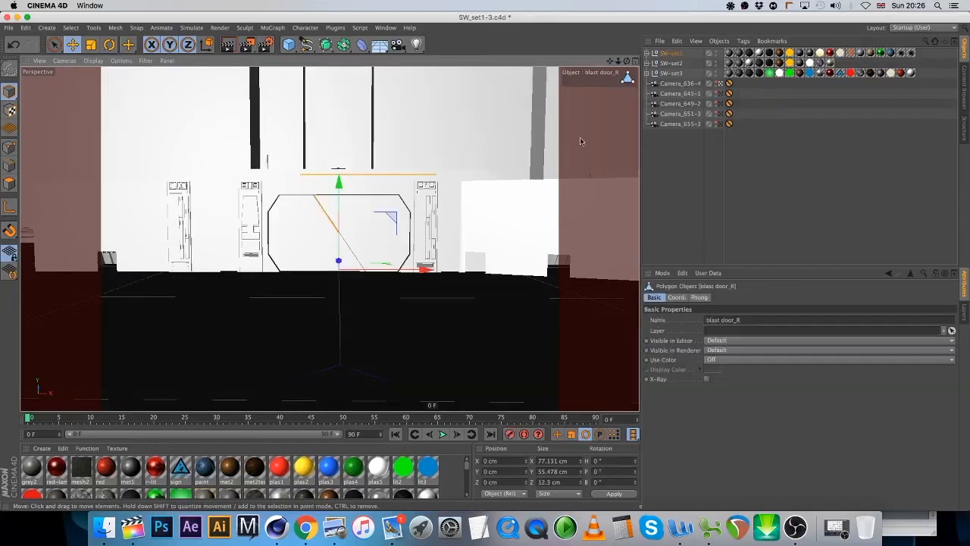
Examine the sets through Camera_645-1, Camera_649-2, Camera_651-3 and Camera_655-3 in turn
click(720, 94)
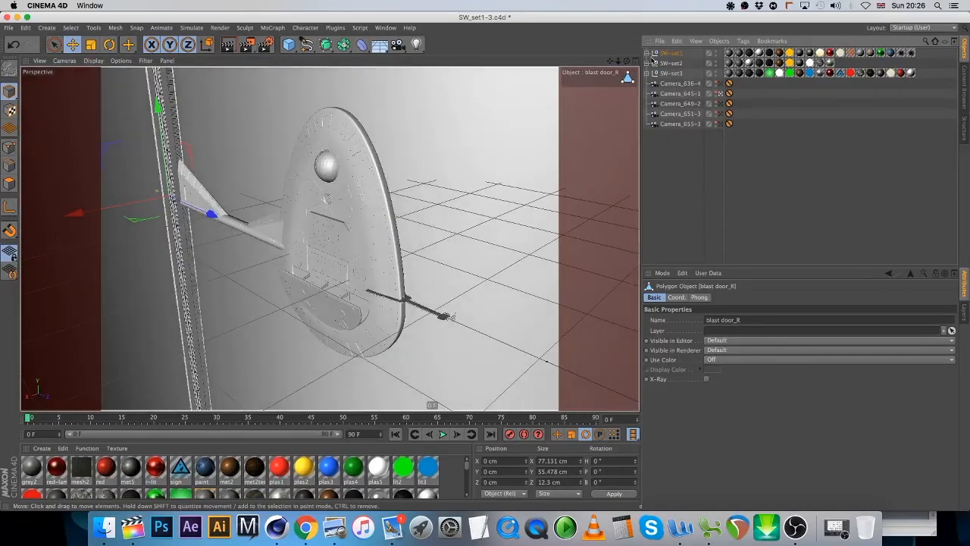
click(720, 103)
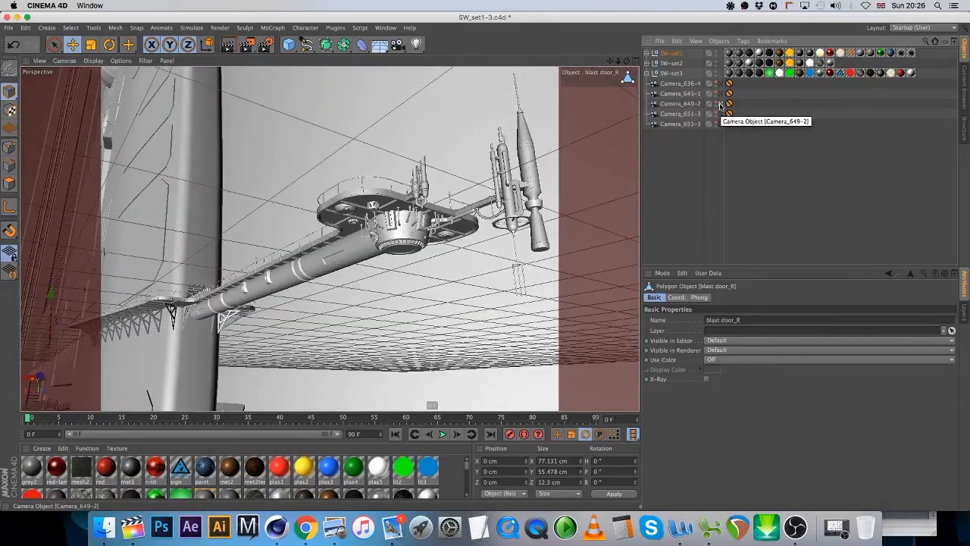
click(721, 114)
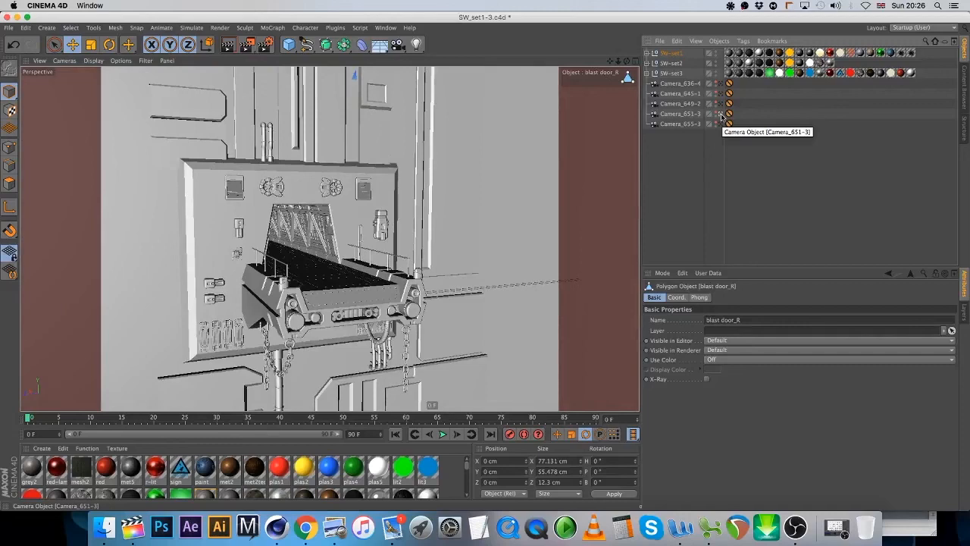
click(721, 124)
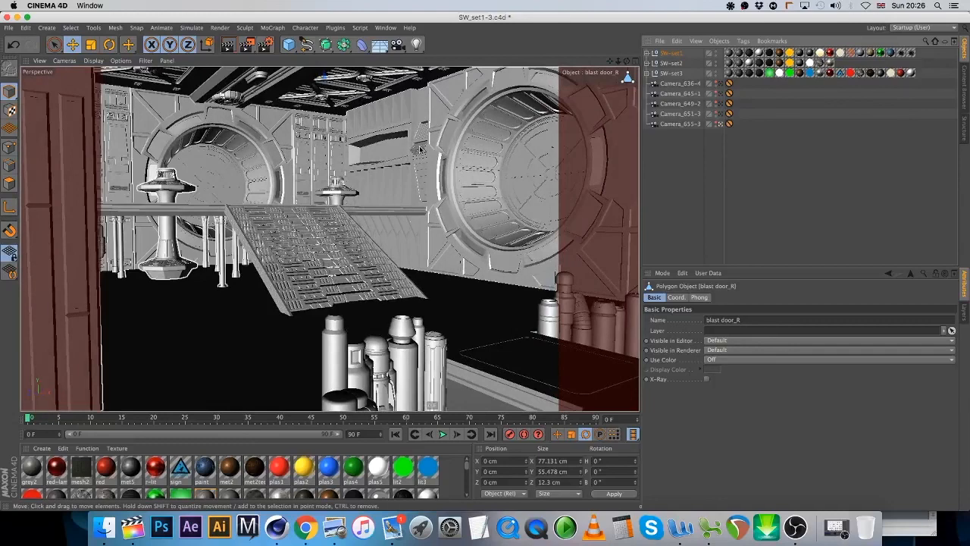
Close the SW_set1-3.c4d project without saving the changes and restore the minimized window
click(9, 27)
click(54, 97)
click(455, 182)
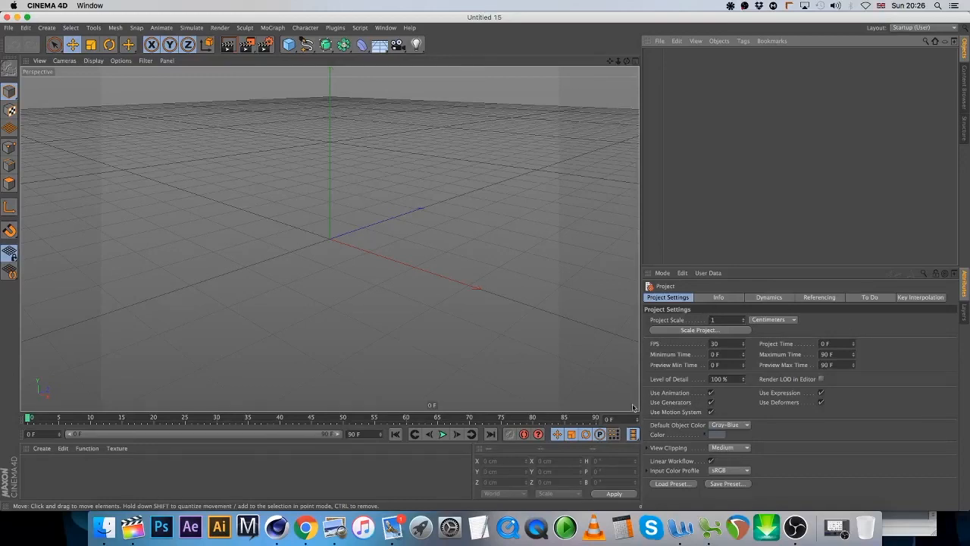
click(834, 528)
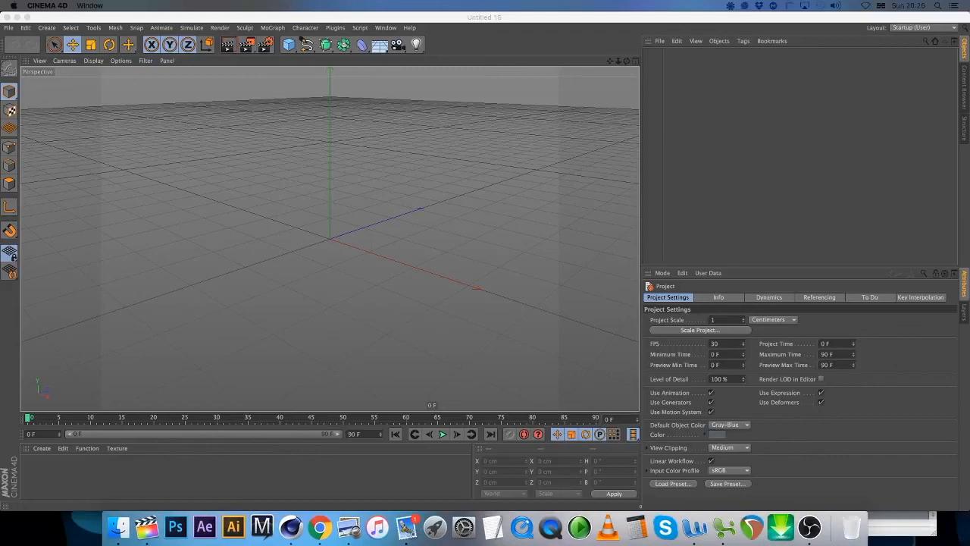